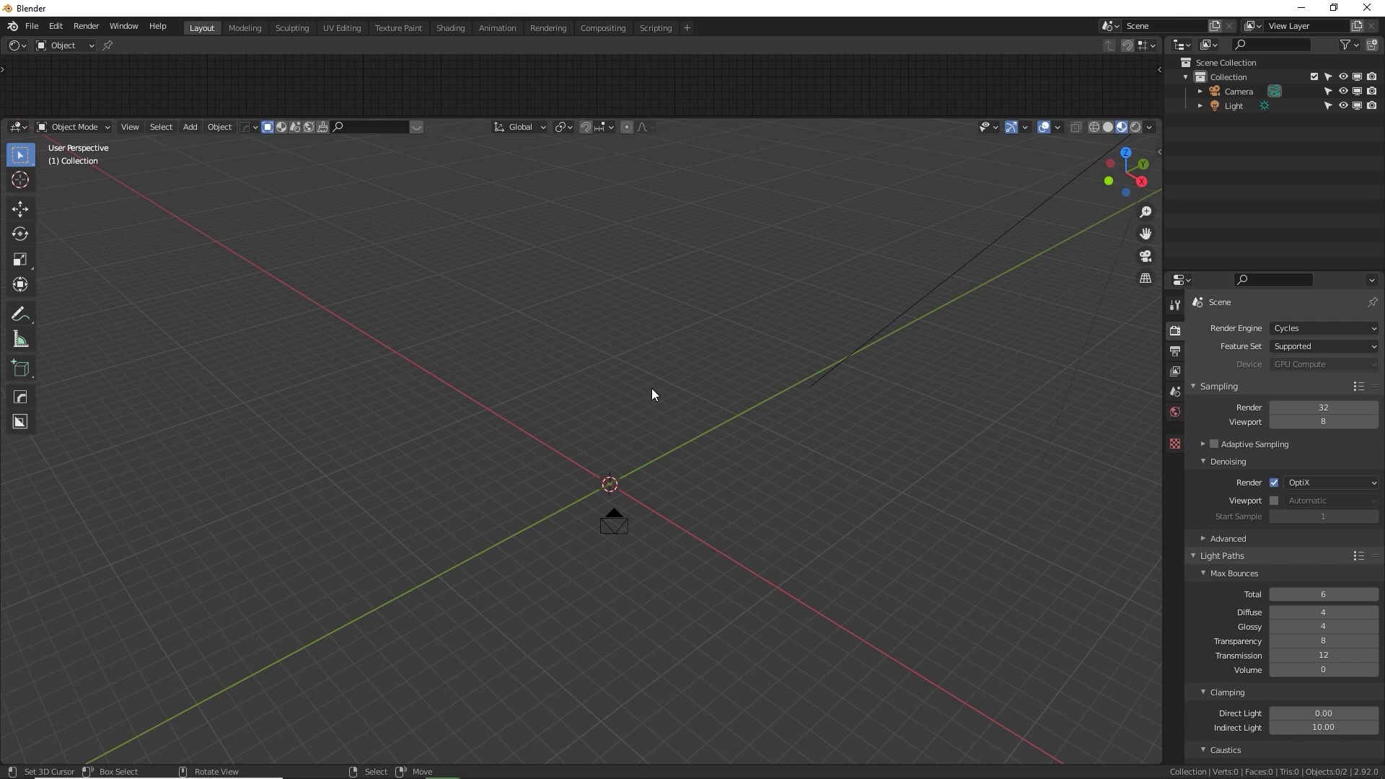
# Add a plane mesh at the origin and scale it by a factor of 4.
pyautogui.hotkey('shift', 'a')
pyautogui.click(702, 389)
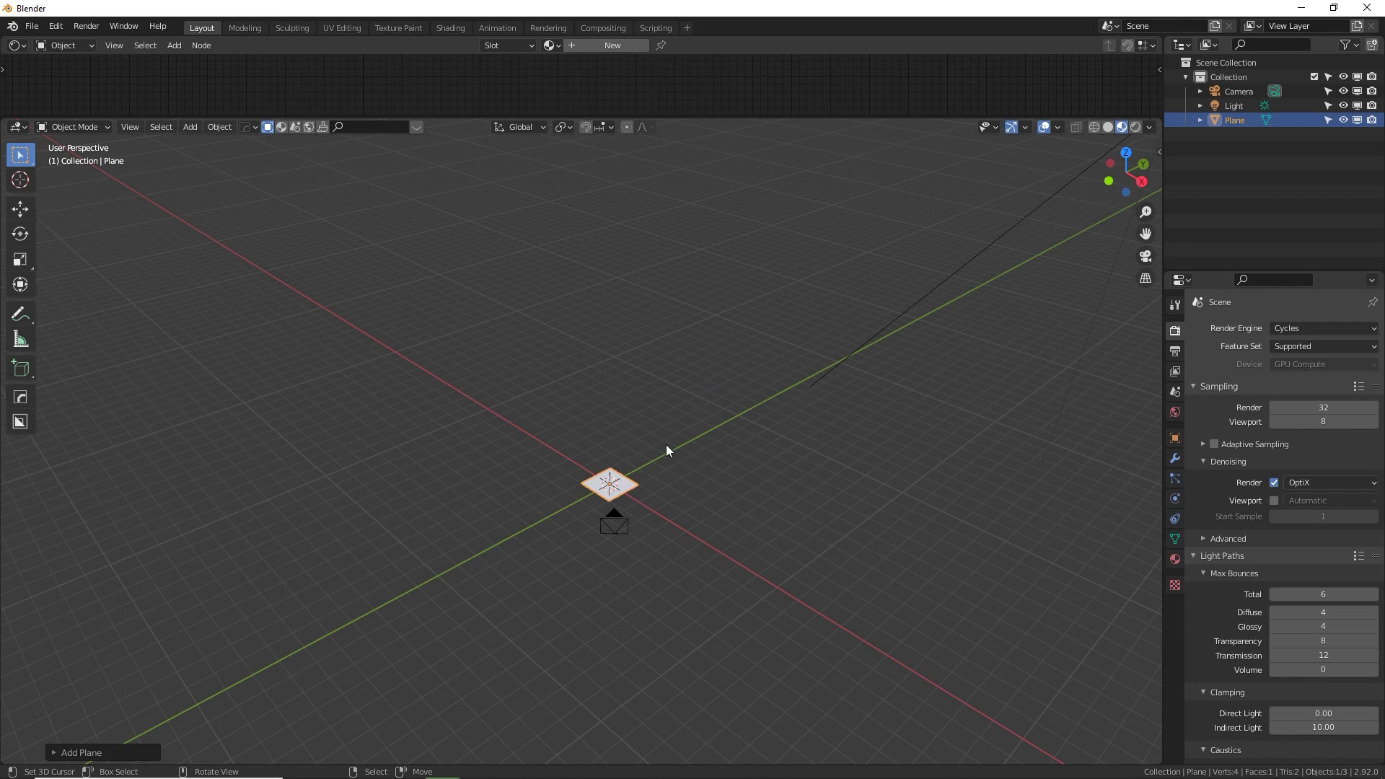
pyautogui.write('s')
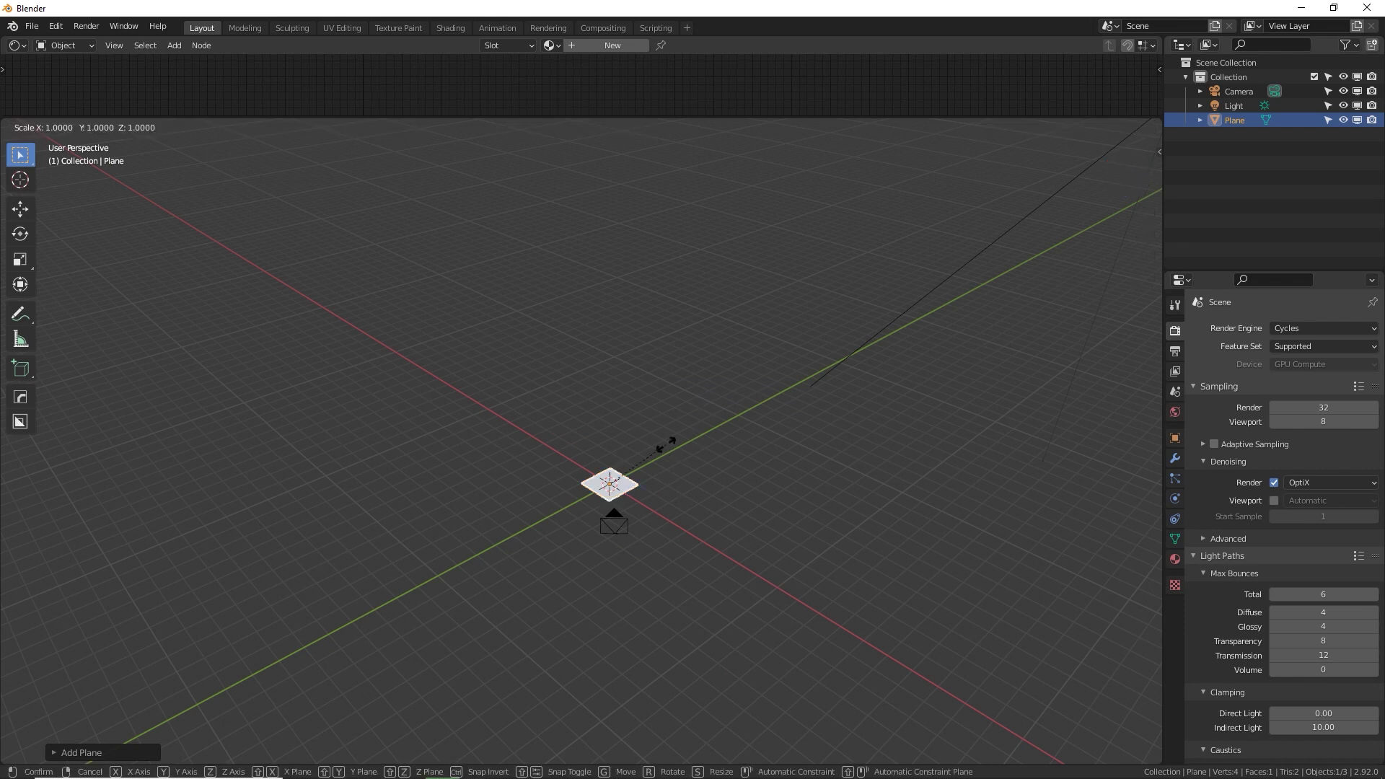
pyautogui.write('4')
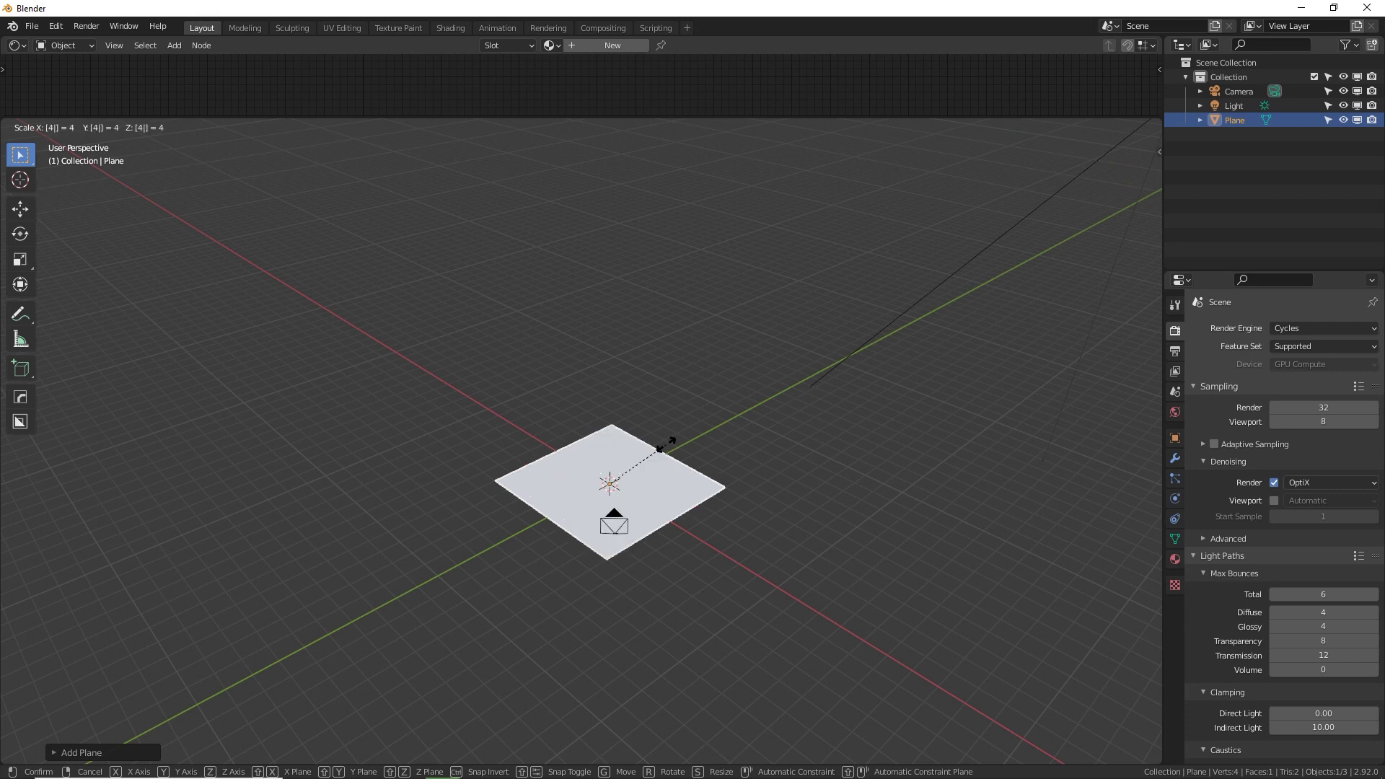
pyautogui.press('Return')
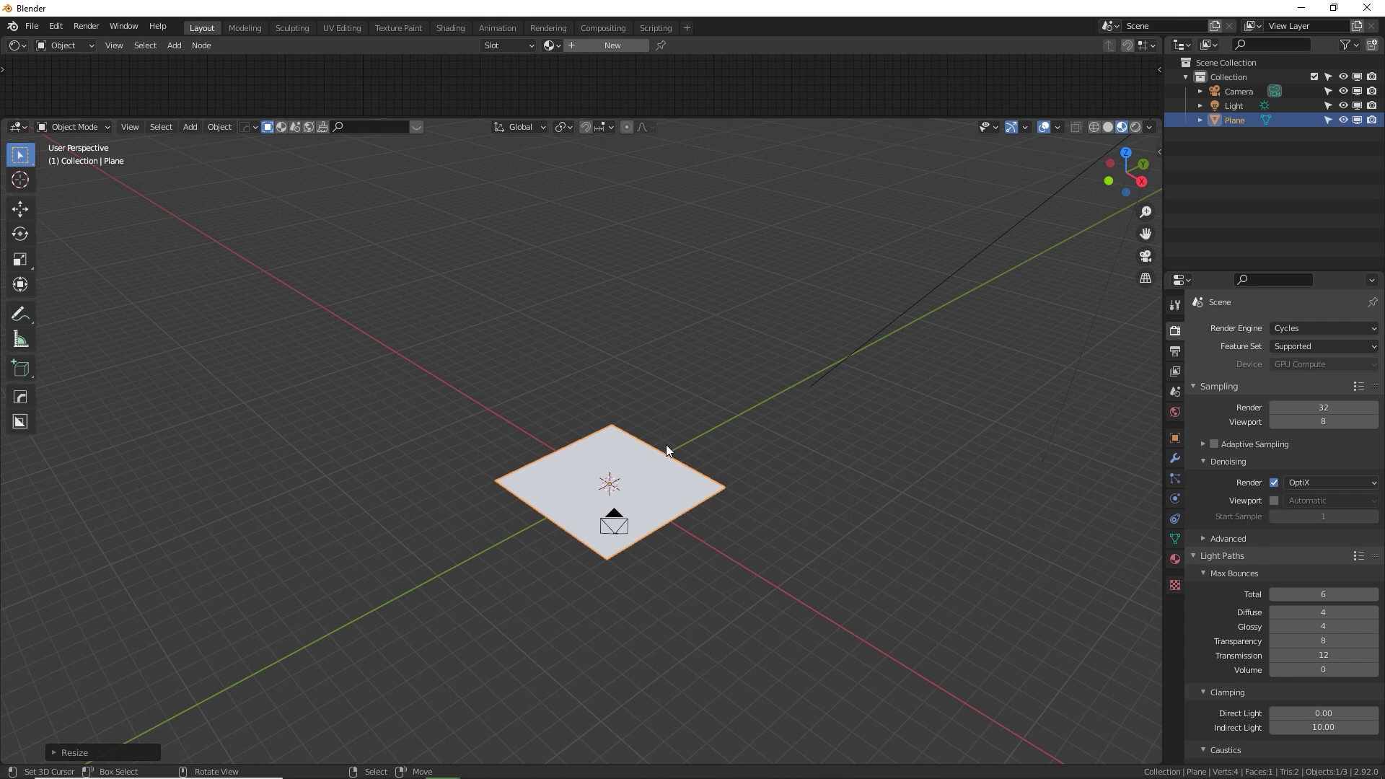
# Rotate the plane 90° around the global Y axis so it stands upright.
pyautogui.write('ry')
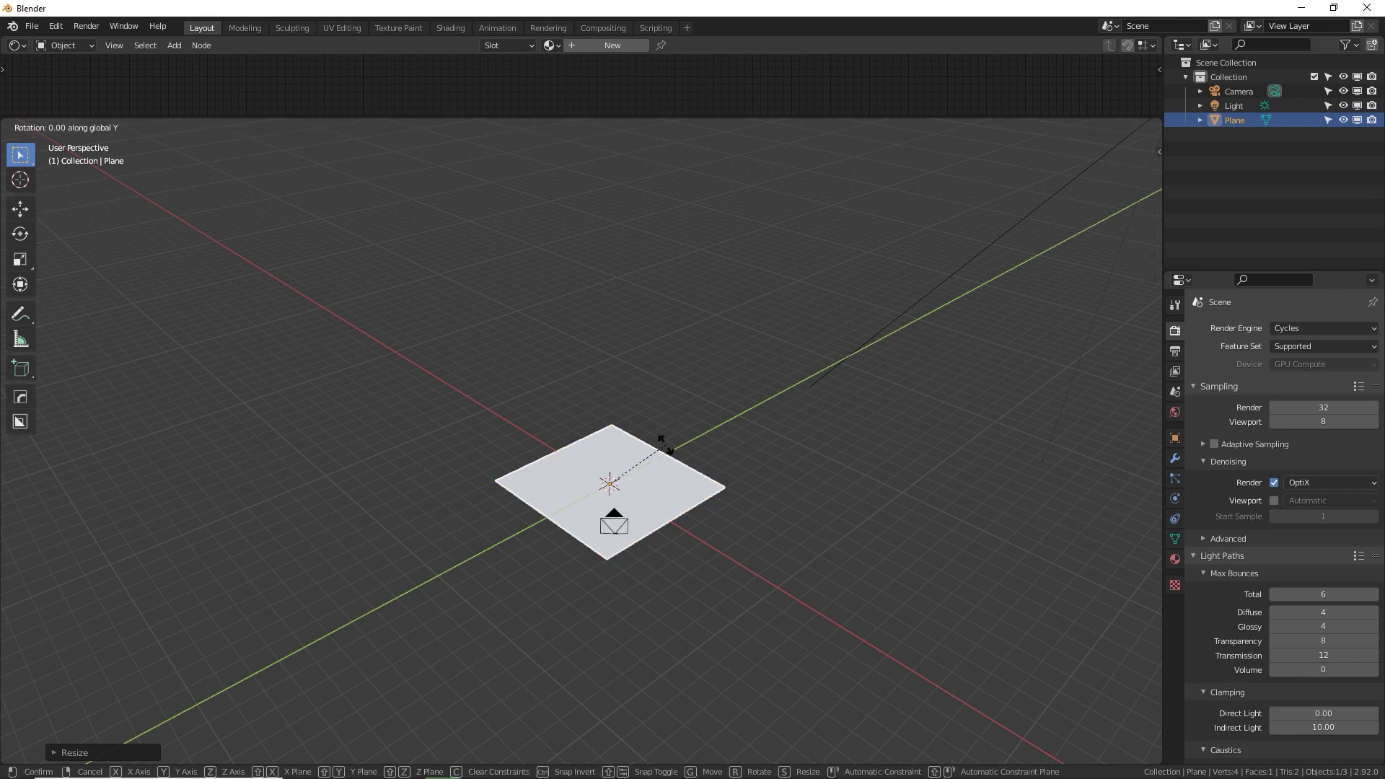
pyautogui.write('90')
pyautogui.press('Return')
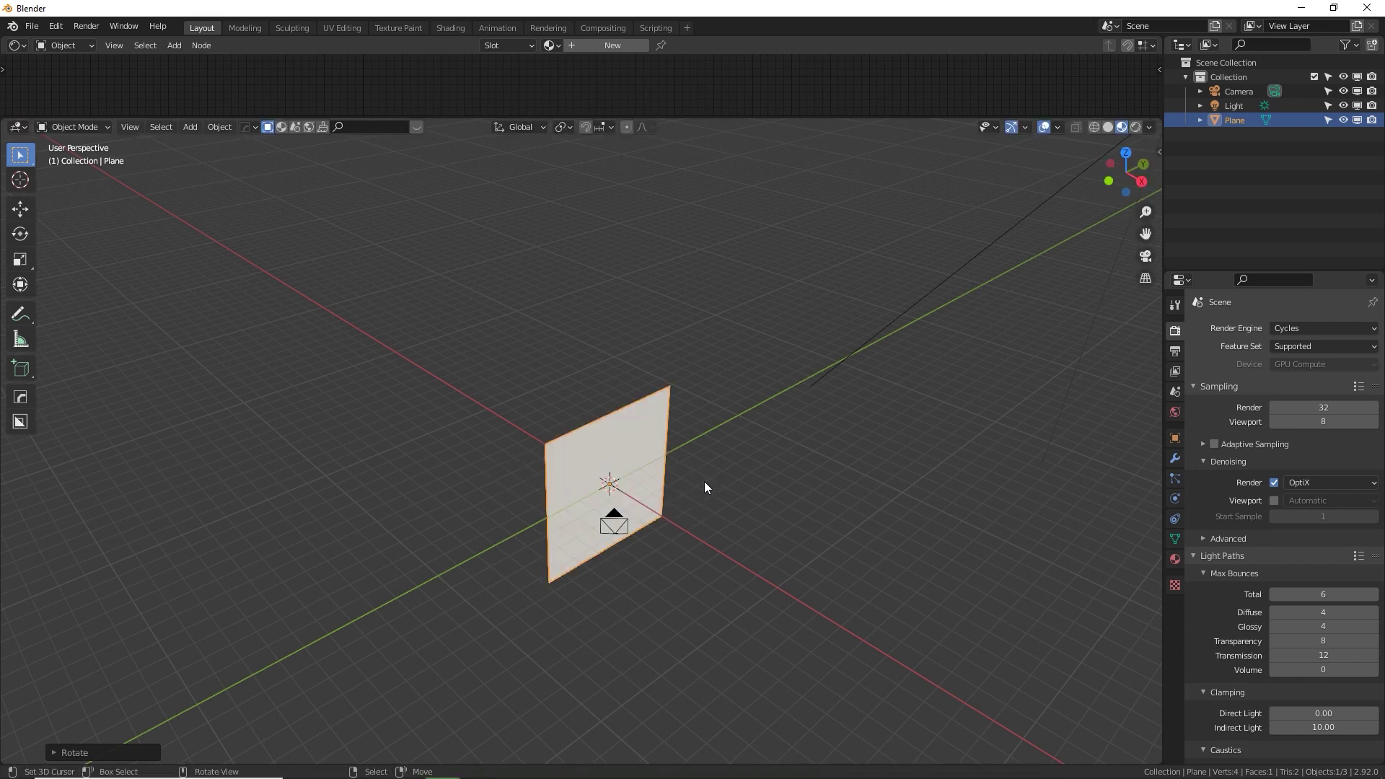
# Disable the plane in renders so it serves only as a viewport guide.
pyautogui.moveTo(704, 484); pyautogui.dragTo(659, 469, button='middle')
pyautogui.scroll(2, 696, 530)
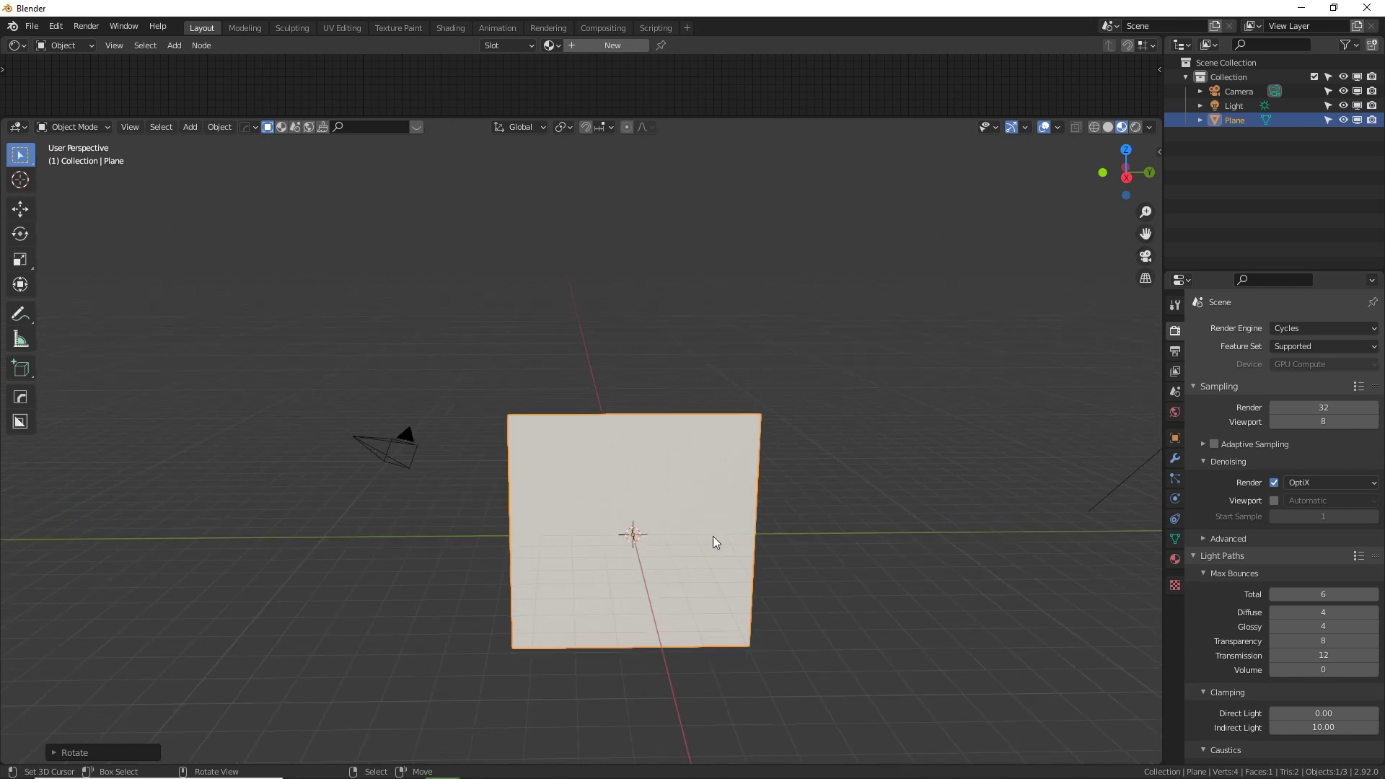
pyautogui.keyDown('shift'); pyautogui.moveTo(712, 536); pyautogui.dragTo(661, 491, button='middle'); pyautogui.keyUp('shift')
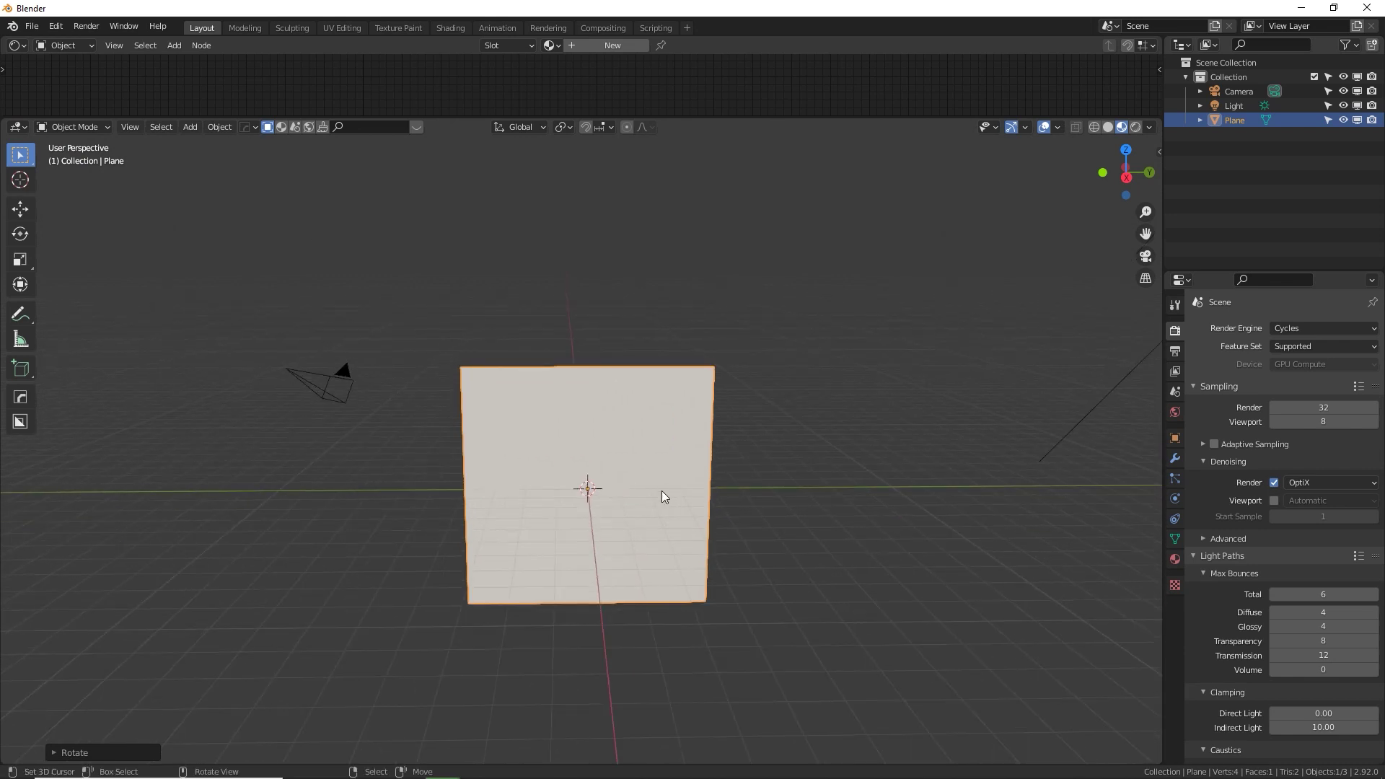
pyautogui.click(1174, 438)
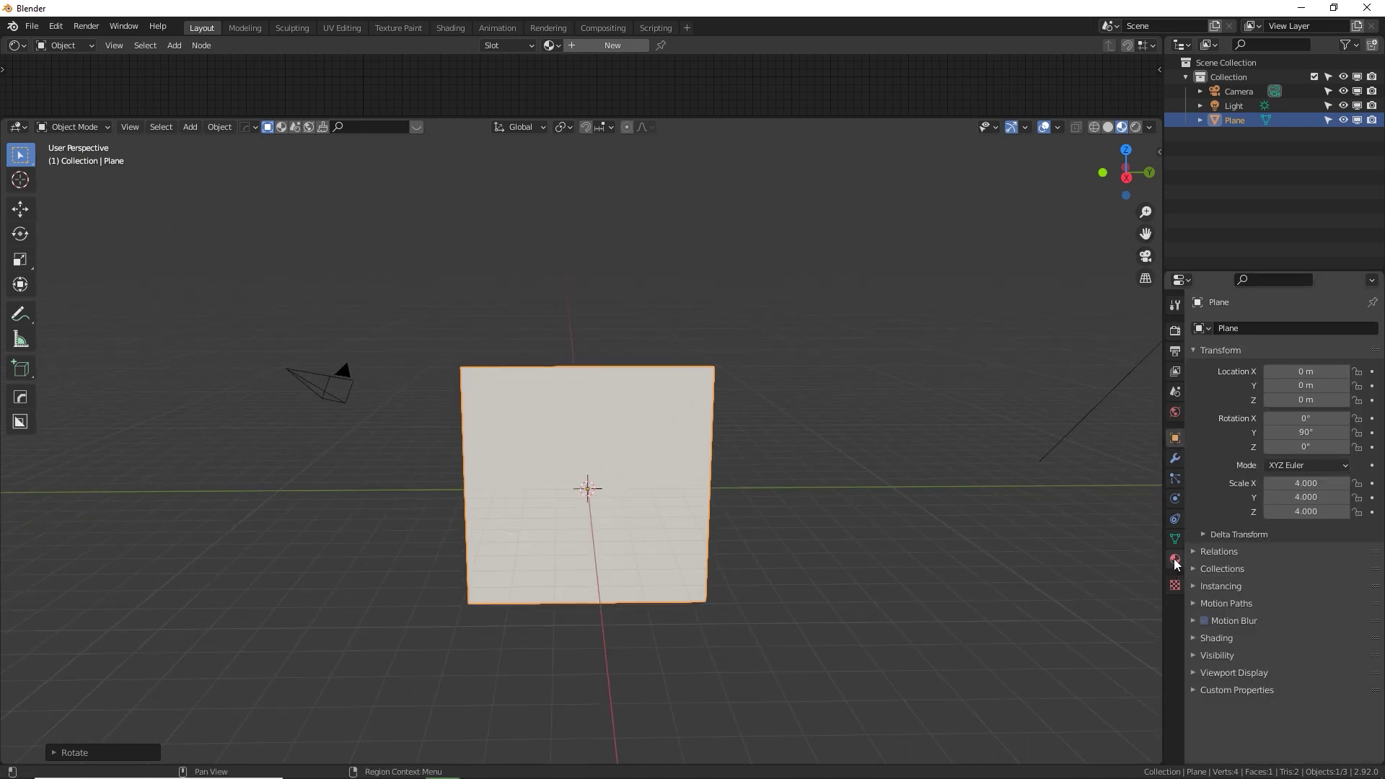
pyautogui.click(1371, 120)
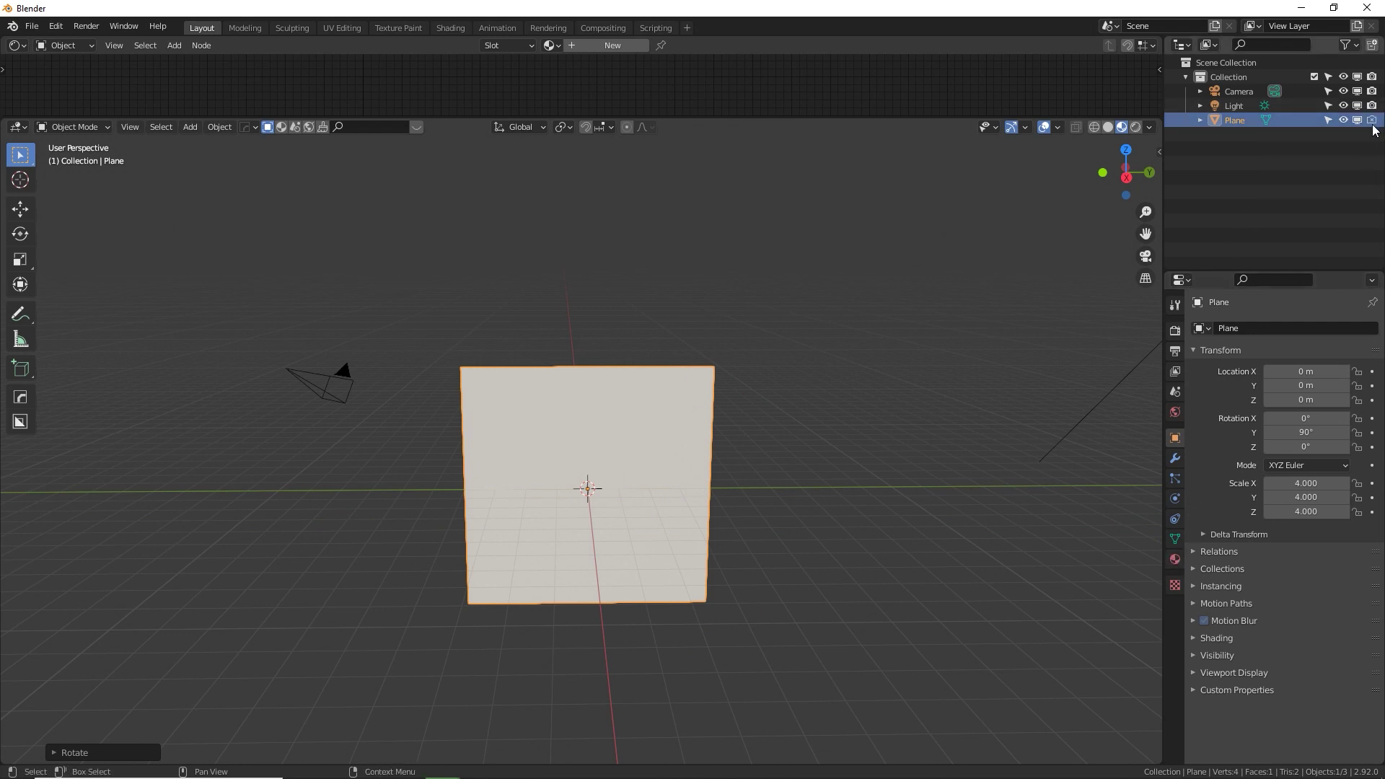
pyautogui.moveTo(699, 474); pyautogui.dragTo(927, 390, button='middle')
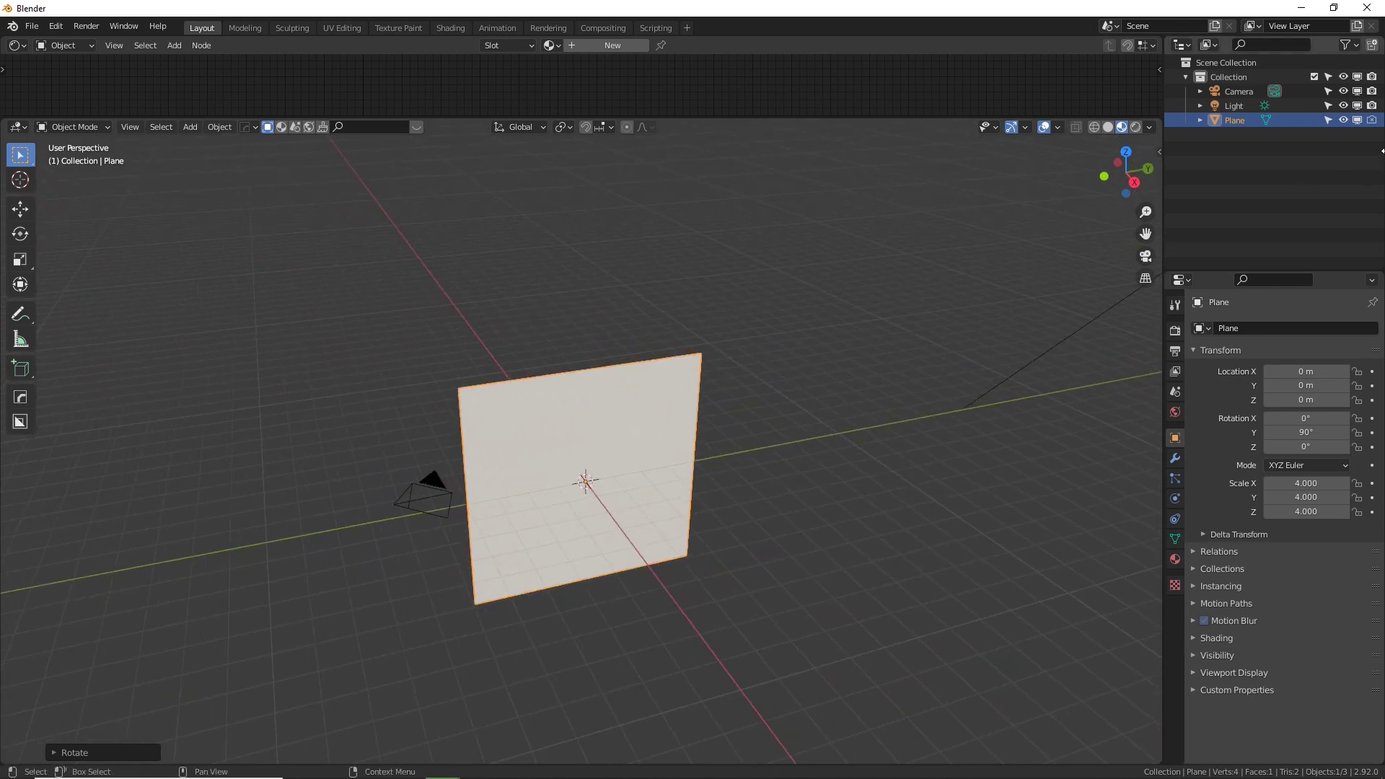
pyautogui.click(1355, 47)
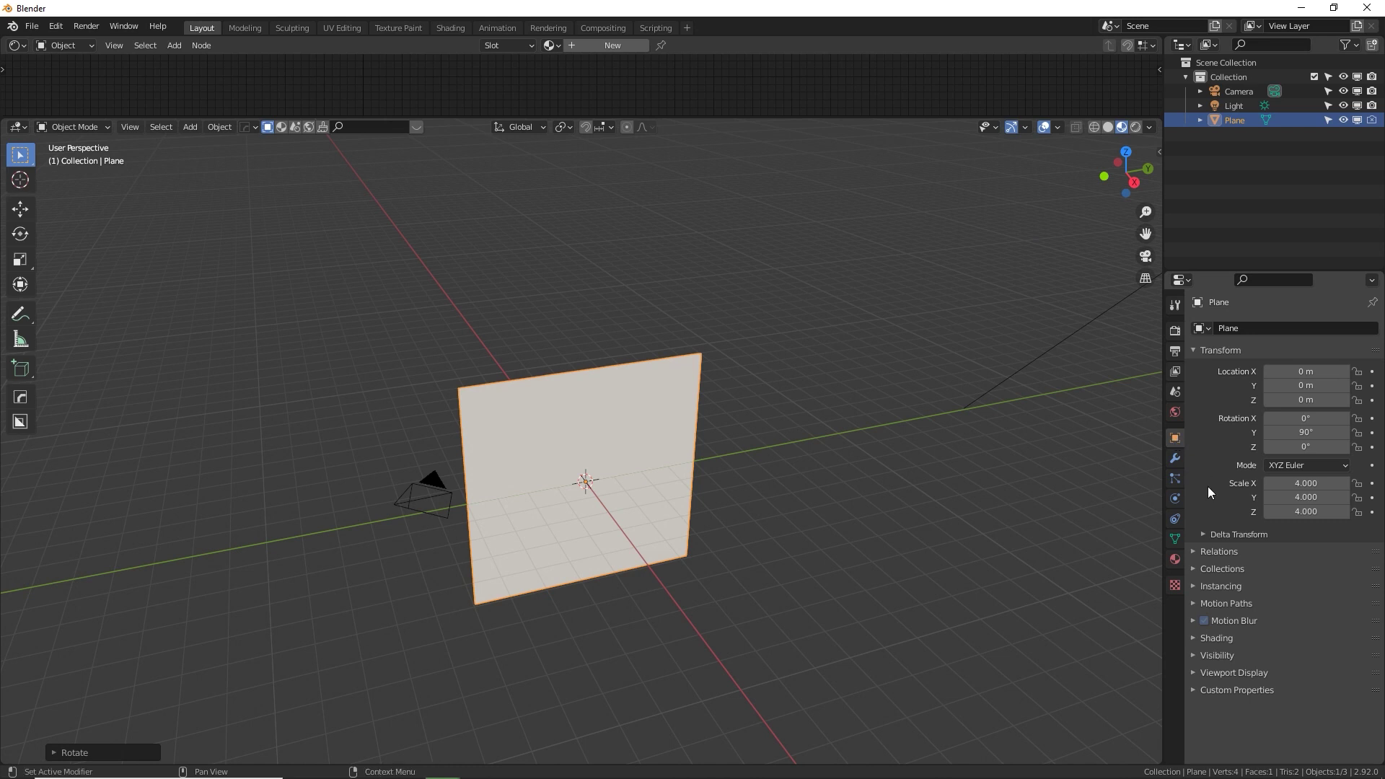
# Set the plane's viewport display type to Wire.
pyautogui.click(1192, 674)
pyautogui.moveTo(1271, 580); pyautogui.dragTo(1271, 472, button='middle')
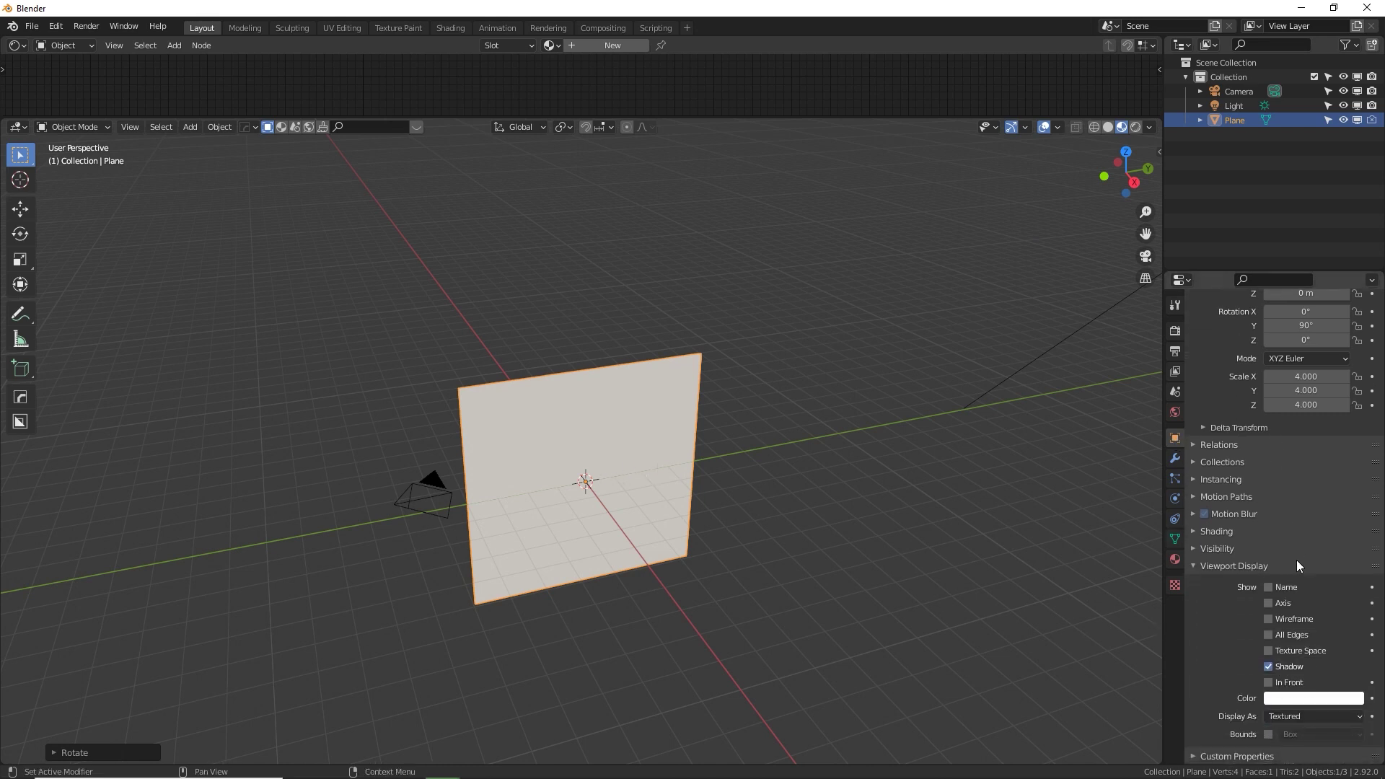
pyautogui.click(1284, 716)
pyautogui.click(1284, 683)
pyautogui.moveTo(707, 519); pyautogui.dragTo(737, 459, button='middle')
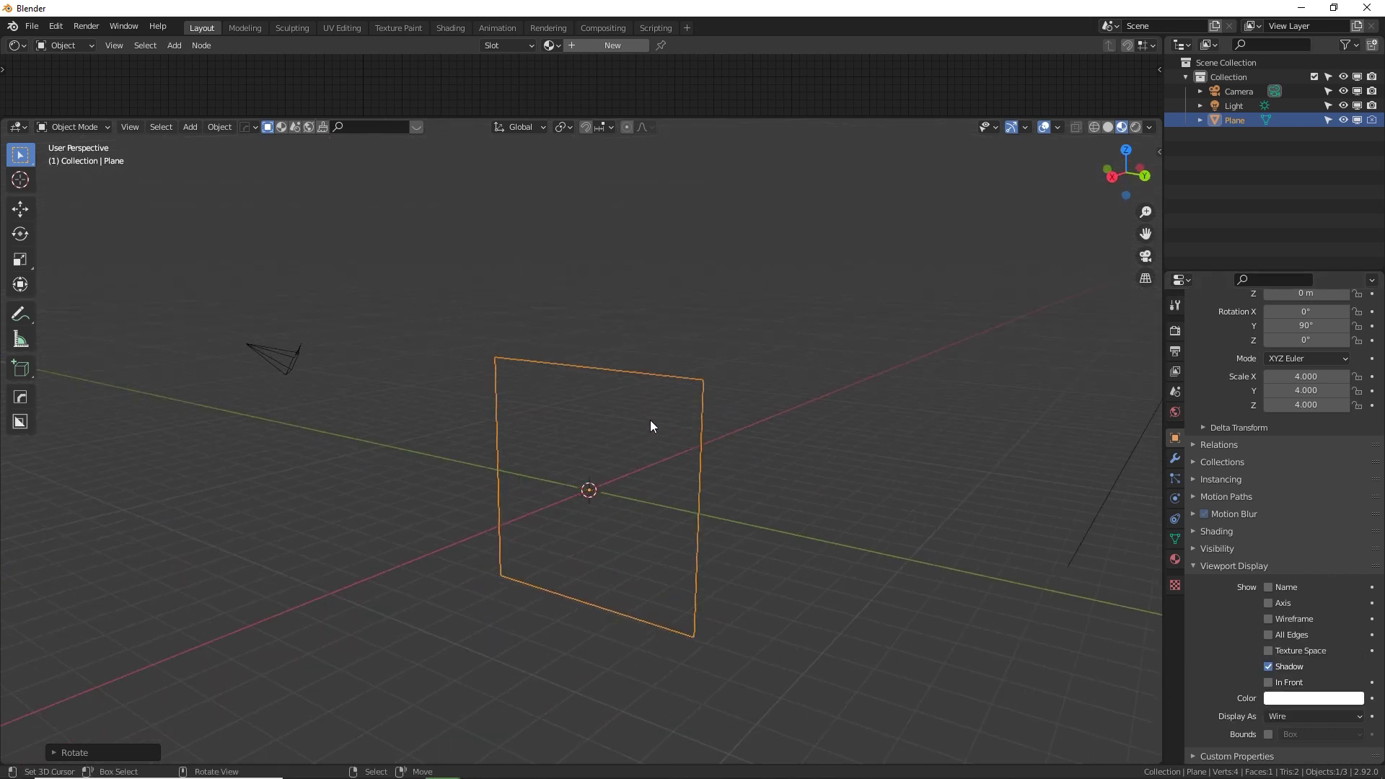
# Examine the wireframe plane and its surroundings in the right orthographic view.
pyautogui.moveTo(650, 421); pyautogui.dragTo(543, 467, button='middle')
pyautogui.press('KP_3')
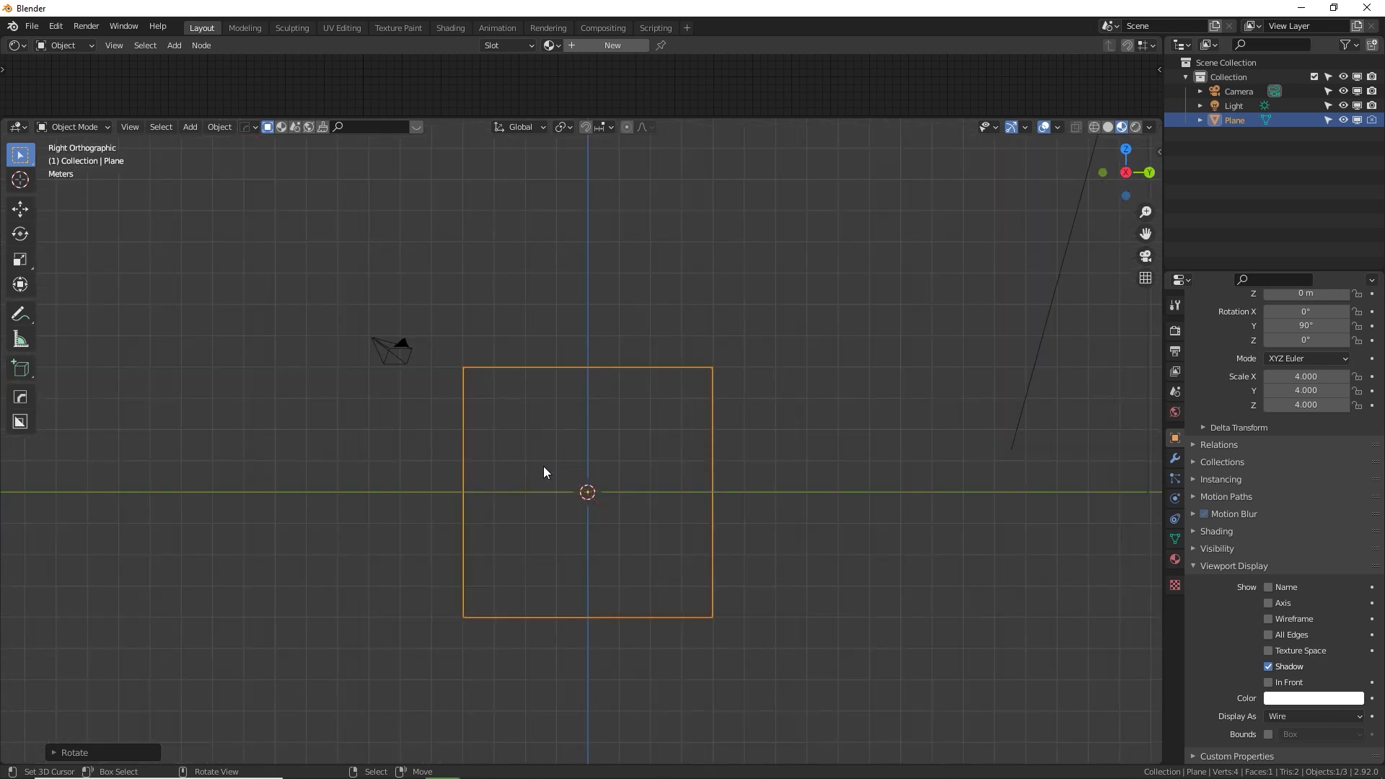
pyautogui.scroll(3, 543, 466)
pyautogui.keyDown('shift'); pyautogui.moveTo(628, 461); pyautogui.dragTo(596, 375, button='middle'); pyautogui.keyUp('shift')
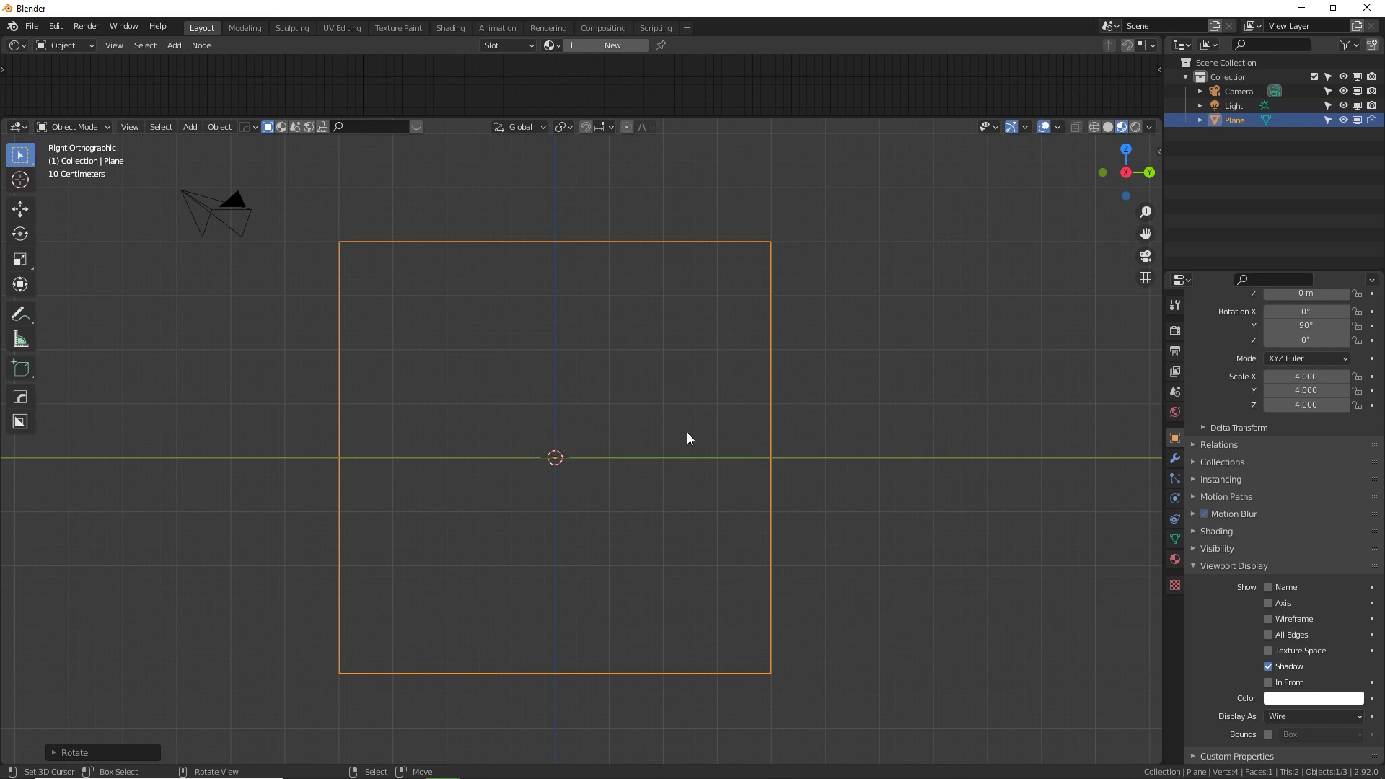
pyautogui.click(794, 387)
pyautogui.click(875, 346)
pyautogui.click(957, 511)
pyautogui.click(664, 567)
pyautogui.hotkey('shift', 'c')
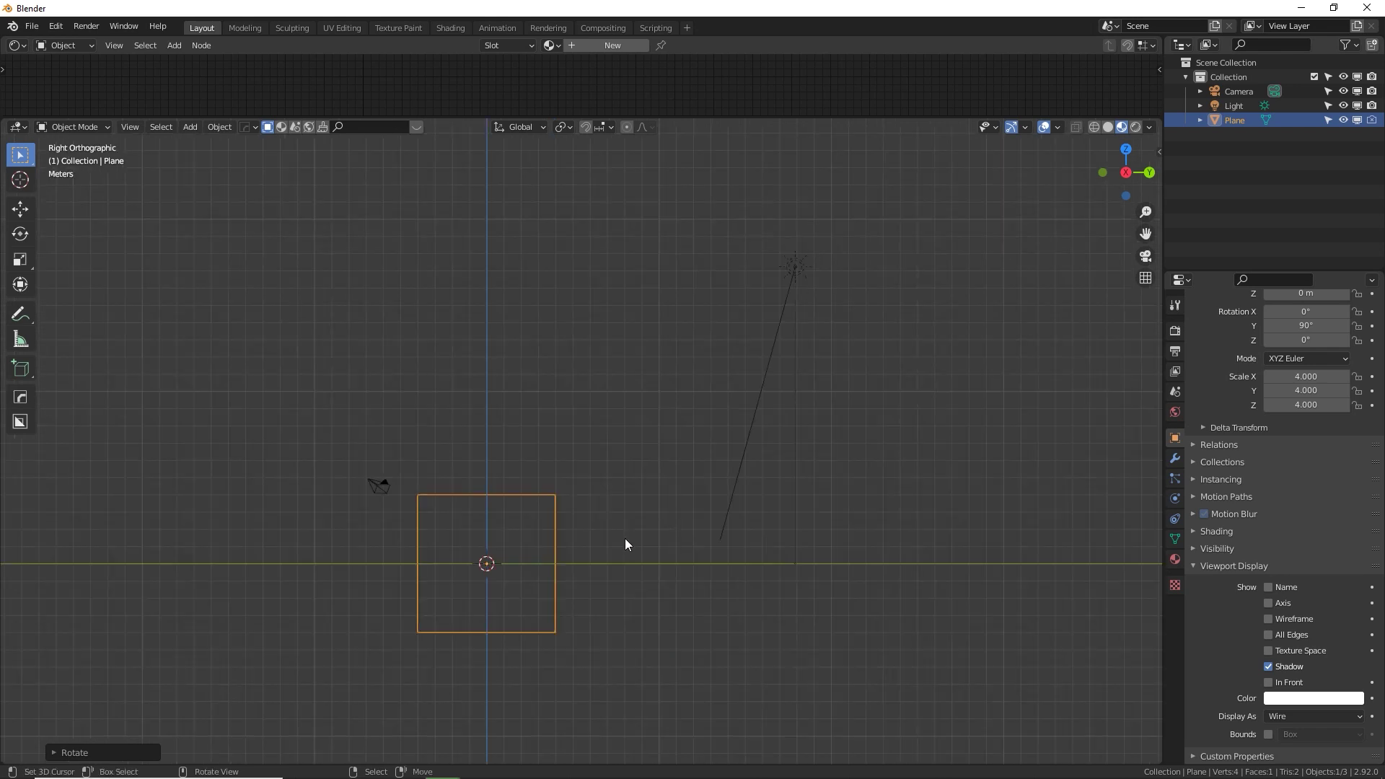
pyautogui.keyDown('shift'); pyautogui.moveTo(486, 563); pyautogui.dragTo(665, 488, button='middle'); pyautogui.keyUp('shift')
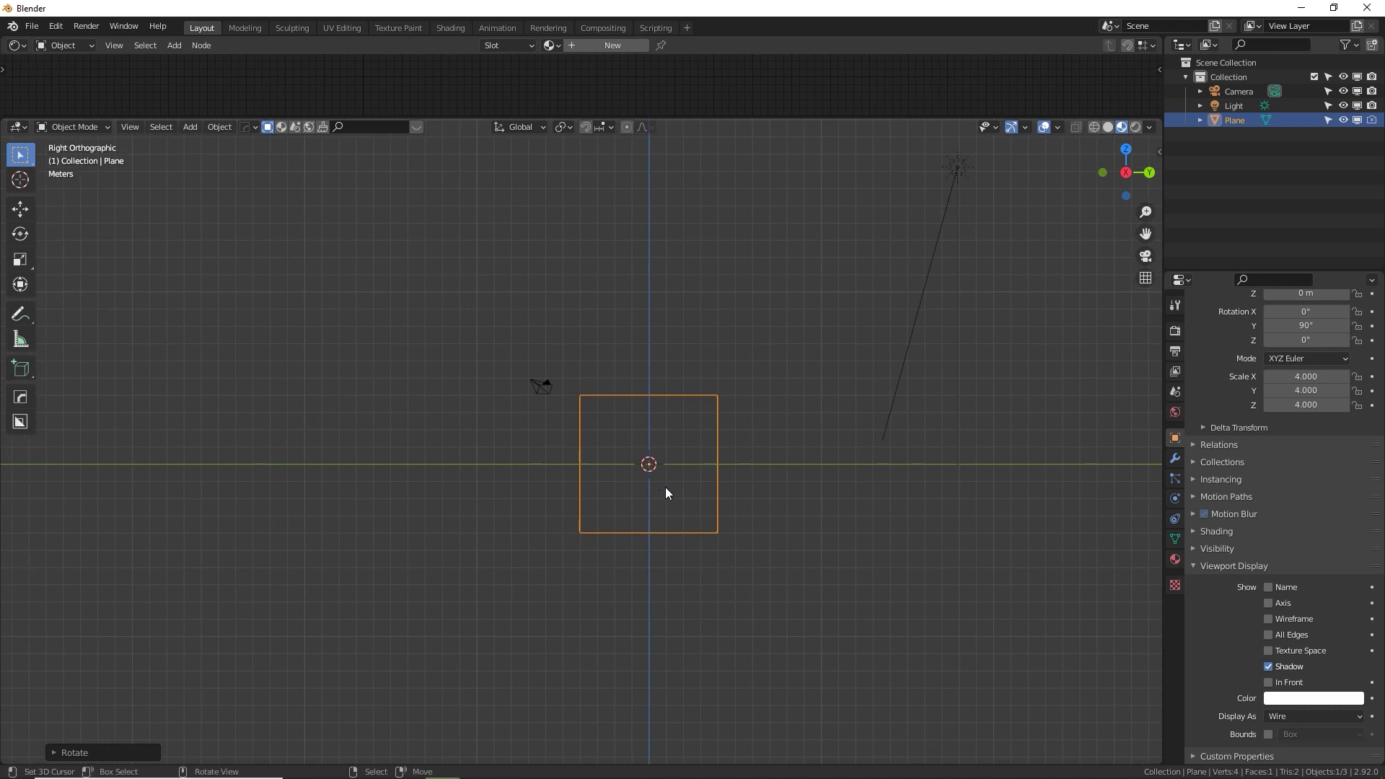
pyautogui.scroll(8, 746, 534)
pyautogui.keyDown('shift'); pyautogui.moveTo(746, 534); pyautogui.dragTo(469, 424, button='middle'); pyautogui.keyUp('shift')
pyautogui.scroll(-1, 616, 447)
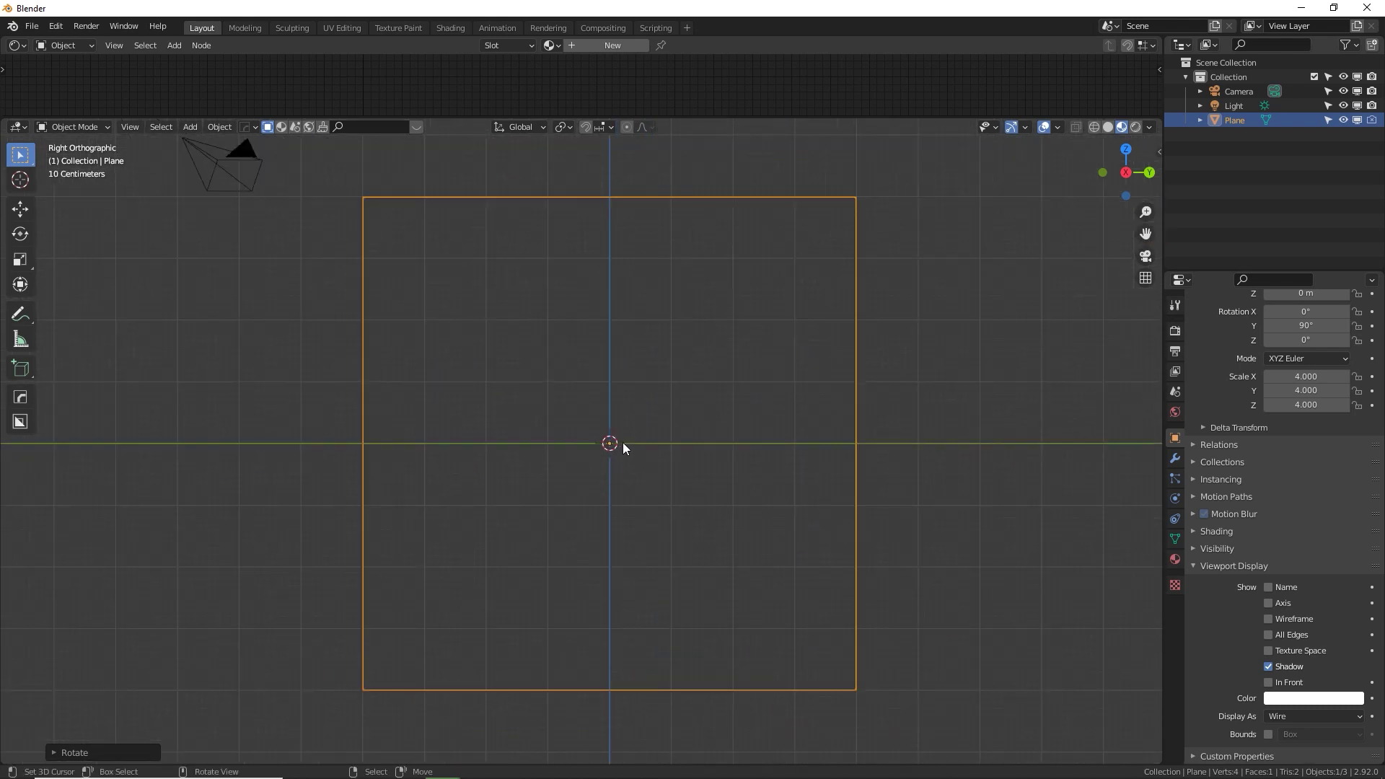
# Add a cube at the centre of the plane and scale it by 0.5.
pyautogui.hotkey('shift', 'a')
pyautogui.moveTo(704, 367)
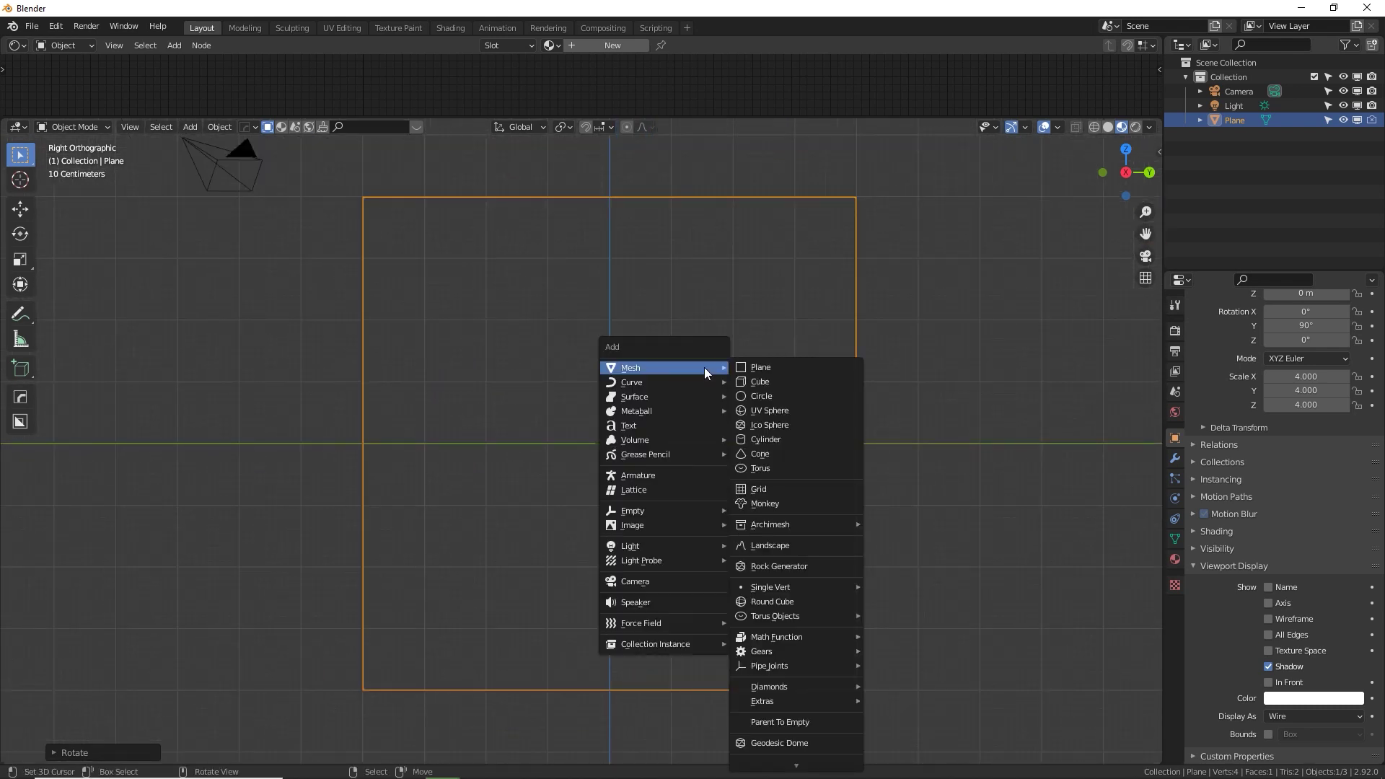
pyautogui.click(755, 378)
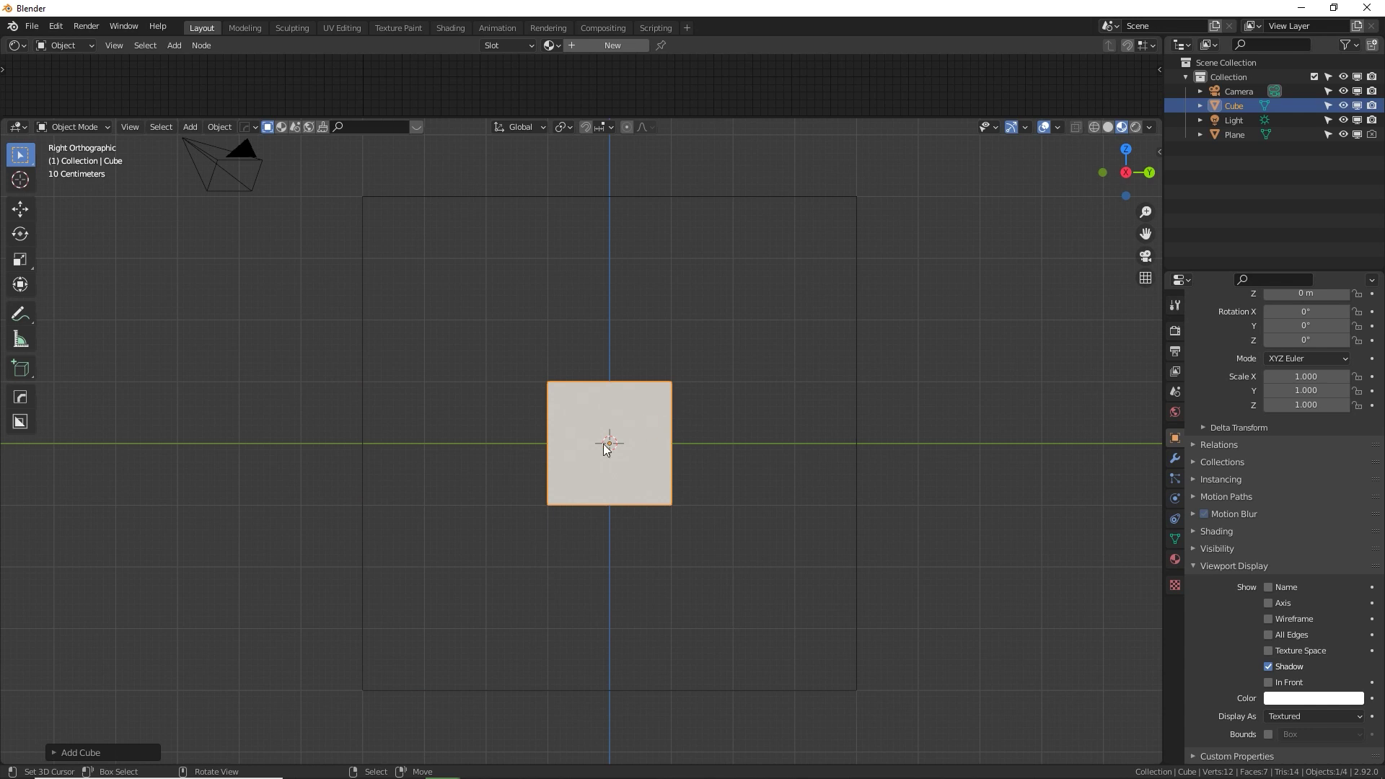
pyautogui.write('s')
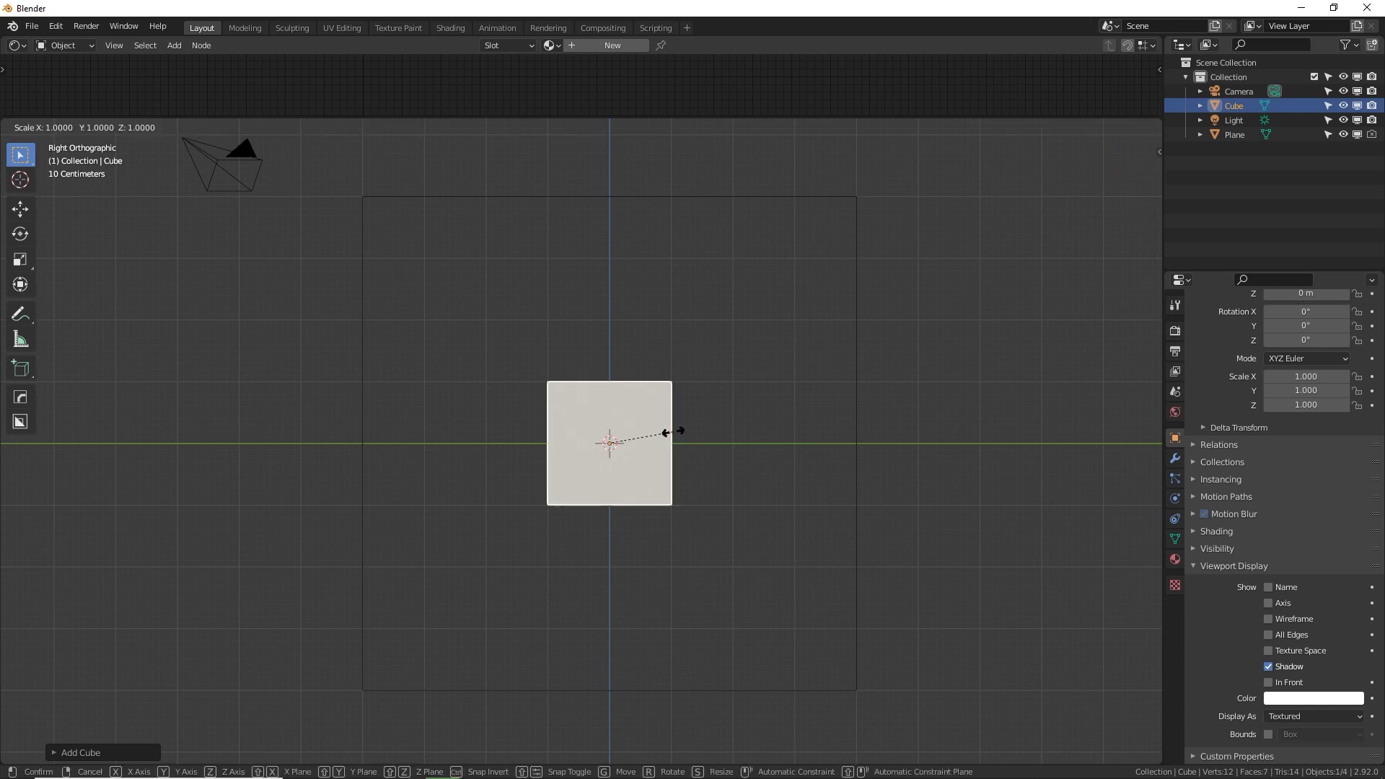
pyautogui.write('.5')
pyautogui.press('Return')
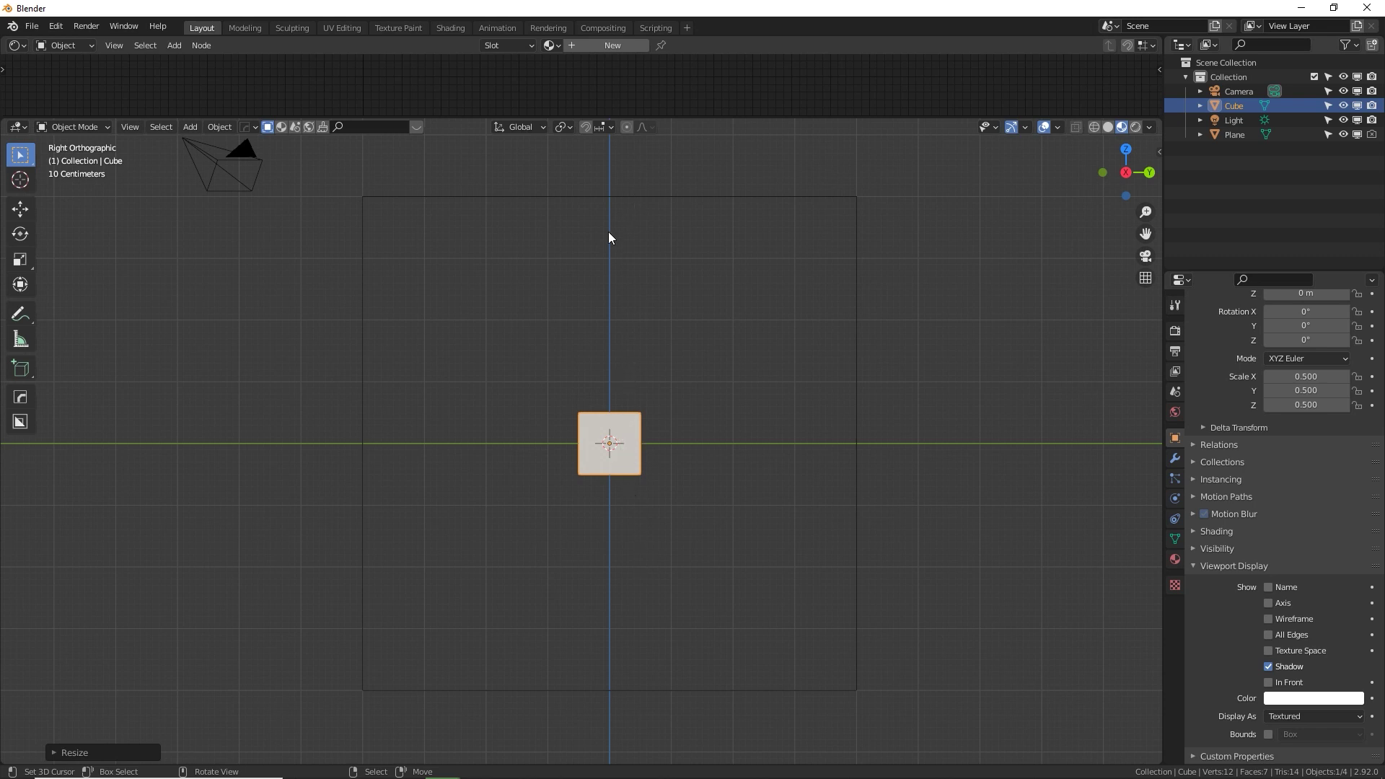
# Enable snapping with Absolute Grid Snap, using both Increment and Vertex as snap targets.
pyautogui.click(586, 131)
pyautogui.click(604, 127)
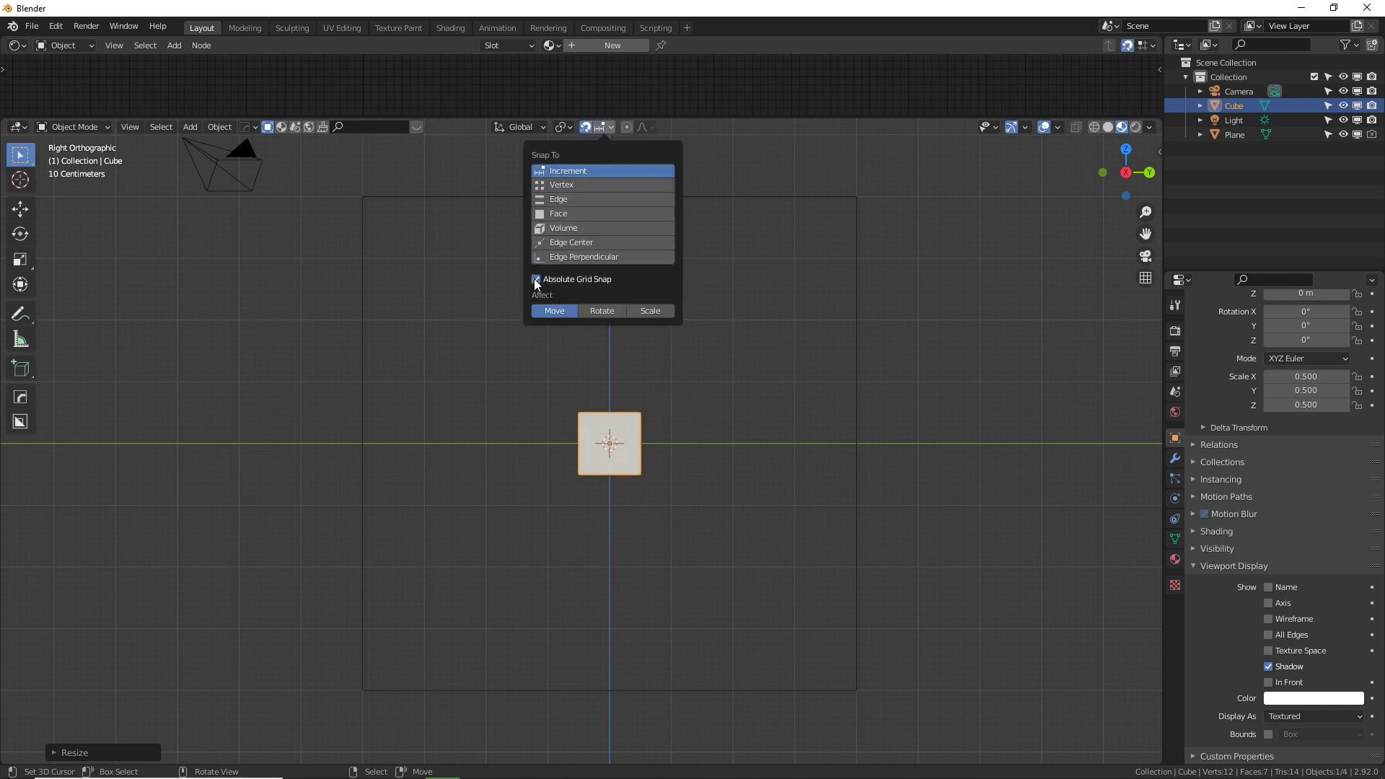
pyautogui.keyDown('shift'); pyautogui.click(561, 185); pyautogui.keyUp('shift')
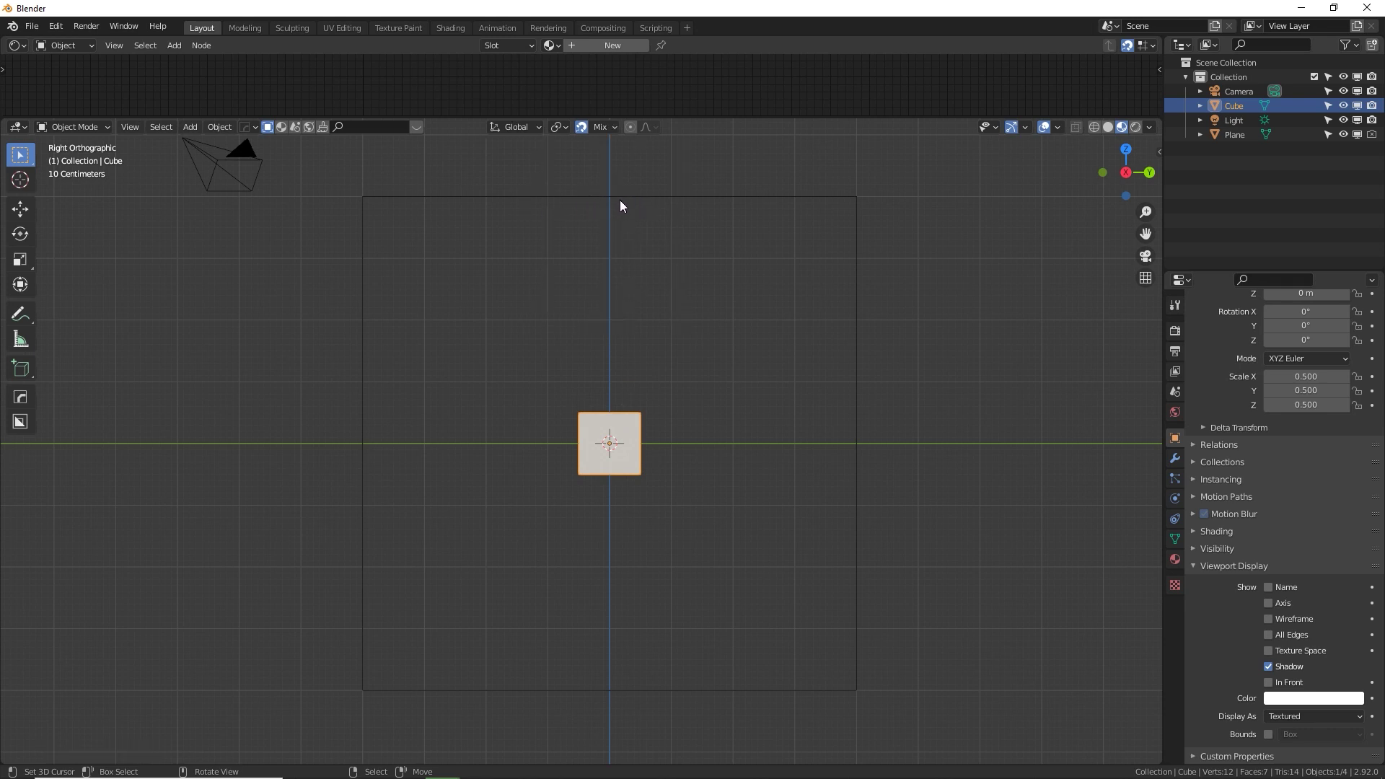
# In Edit Mode, move the cube's top face up along Z to the upper edge of the guide plane.
pyautogui.moveTo(616, 372); pyautogui.dragTo(567, 365, button='middle')
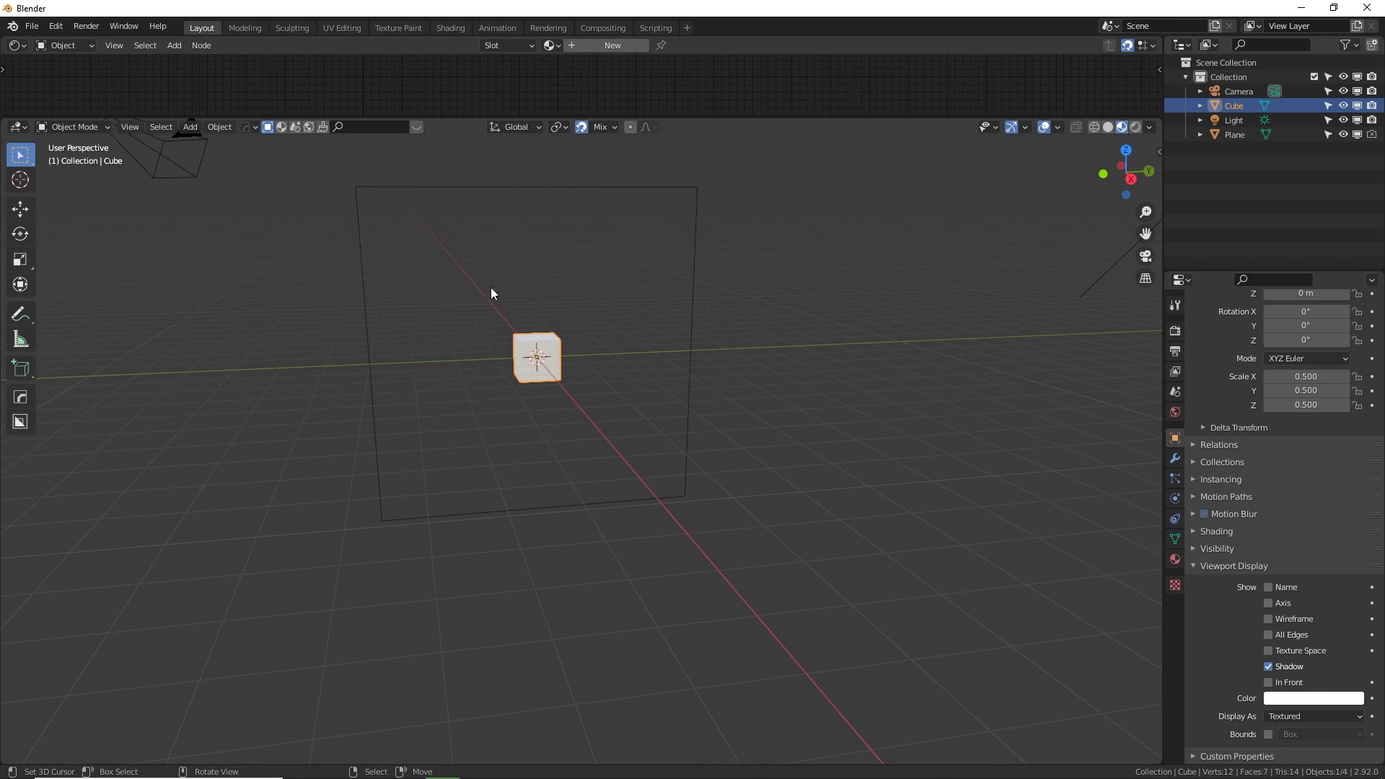
pyautogui.press('Tab')
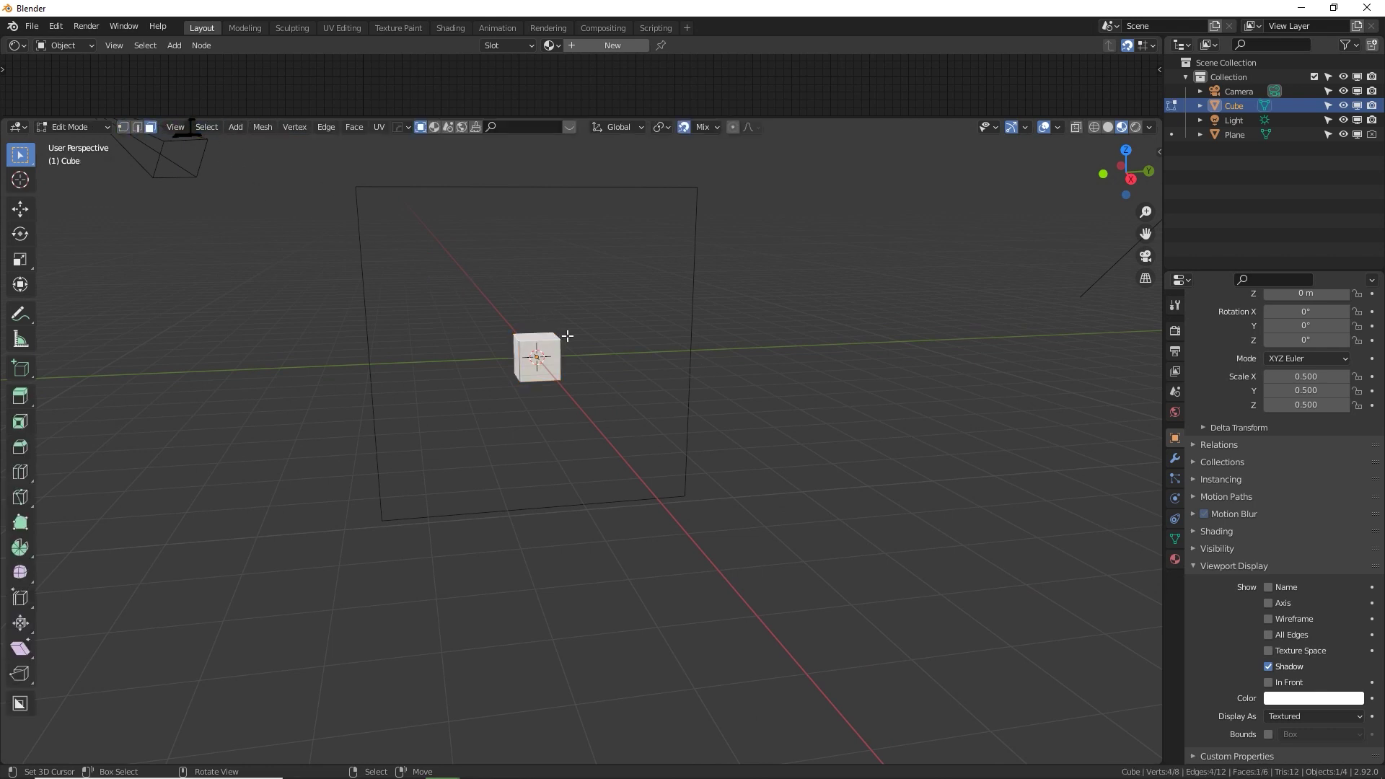
pyautogui.keyDown('shift'); pyautogui.moveTo(567, 336); pyautogui.dragTo(644, 429, button='middle'); pyautogui.keyUp('shift')
pyautogui.press('KP_3')
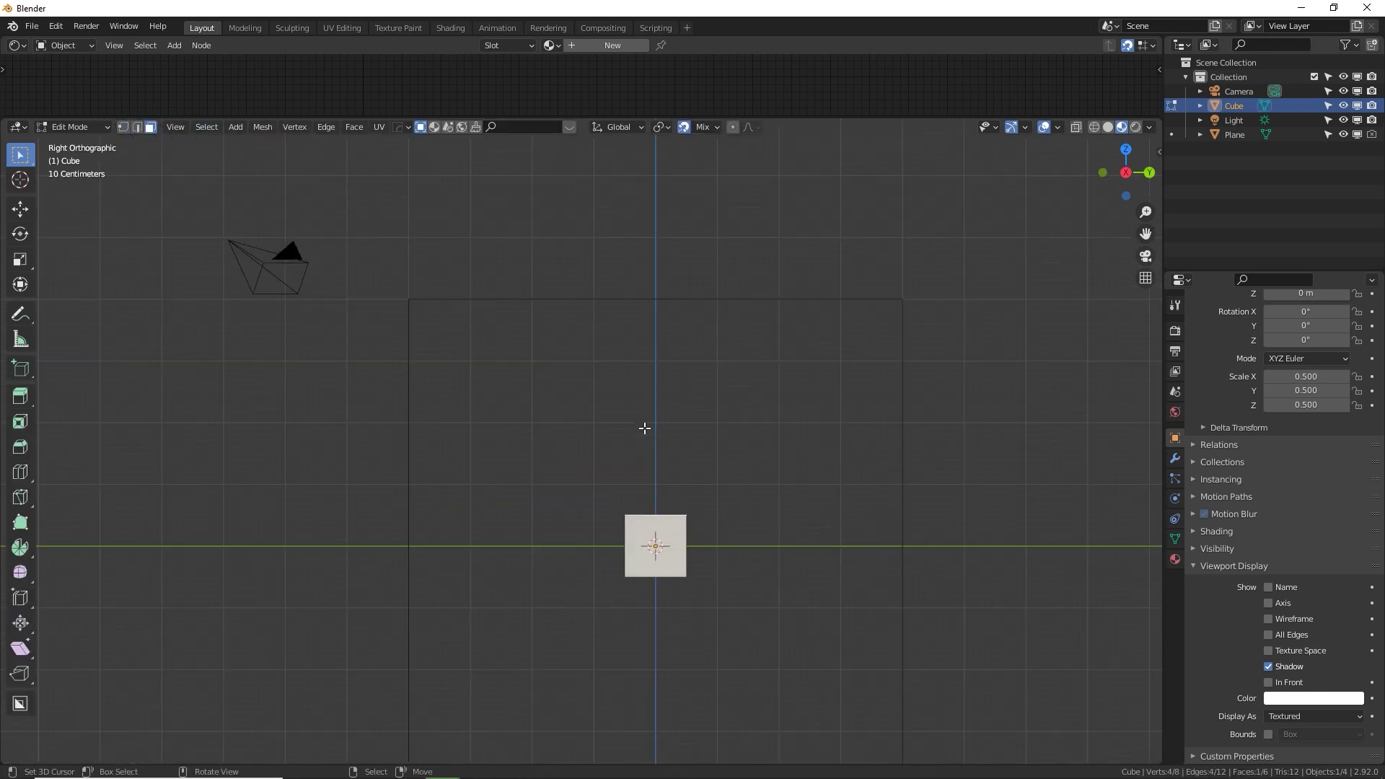
pyautogui.keyDown('shift'); pyautogui.moveTo(819, 529); pyautogui.dragTo(758, 504, button='middle'); pyautogui.keyUp('shift')
pyautogui.press('g')
pyautogui.press('z')
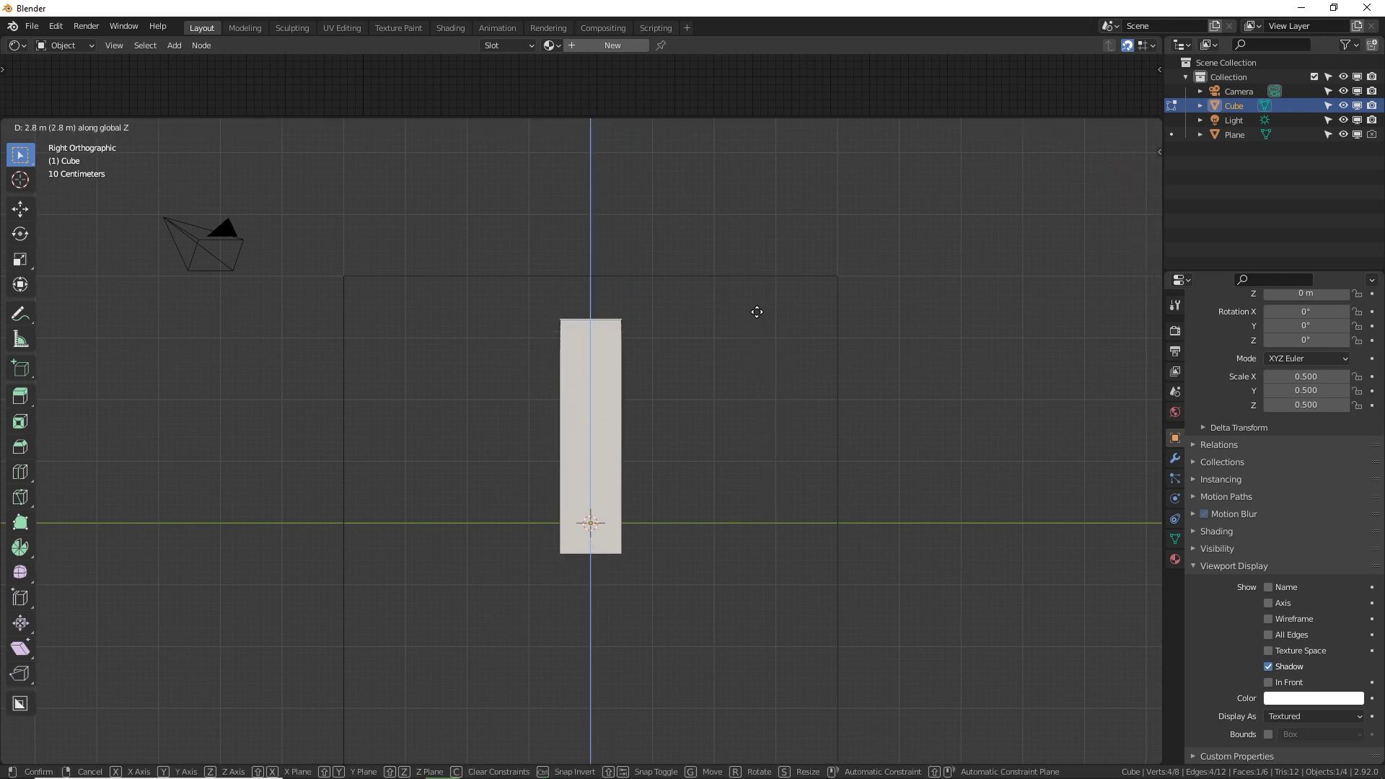
pyautogui.click(756, 287)
pyautogui.scroll(-1, 760, 356)
pyautogui.scroll(-1, 760, 355)
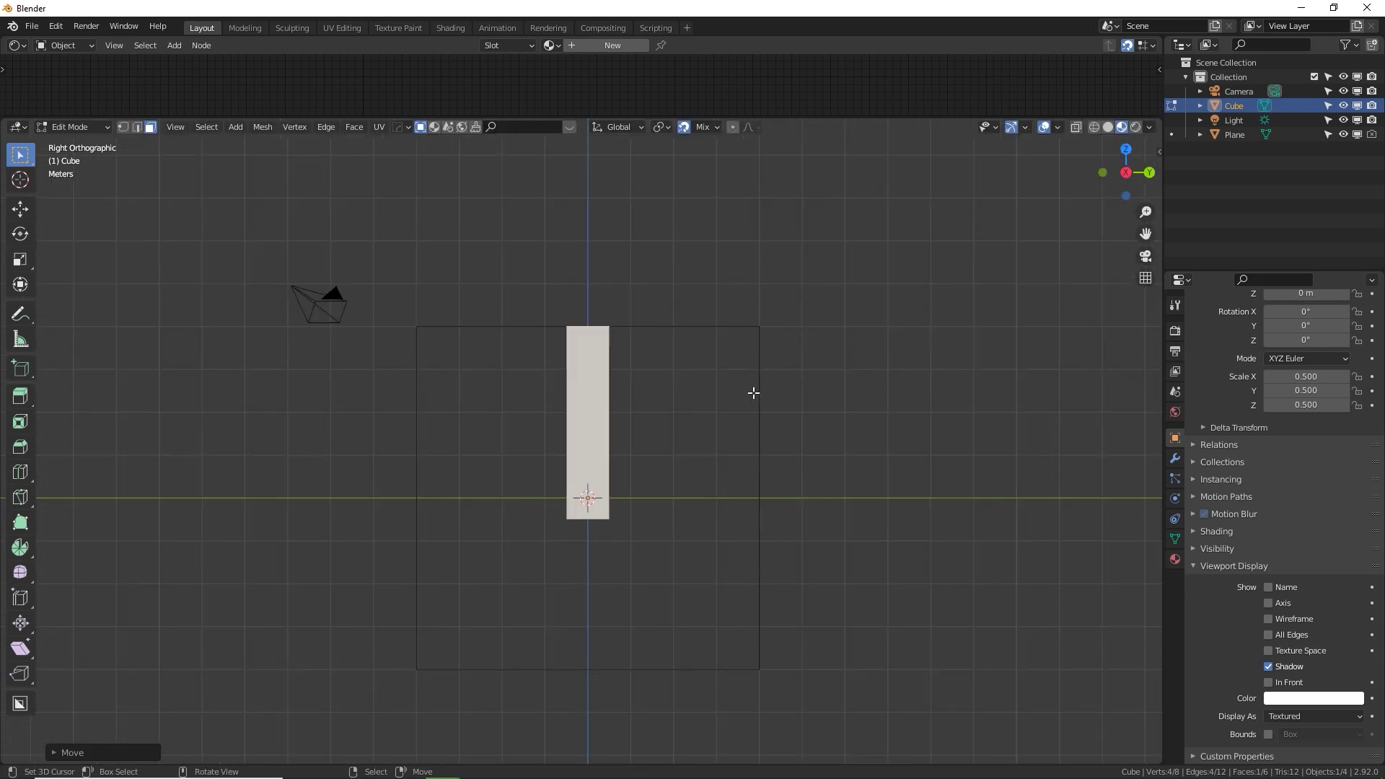
pyautogui.press('g')
pyautogui.press('z')
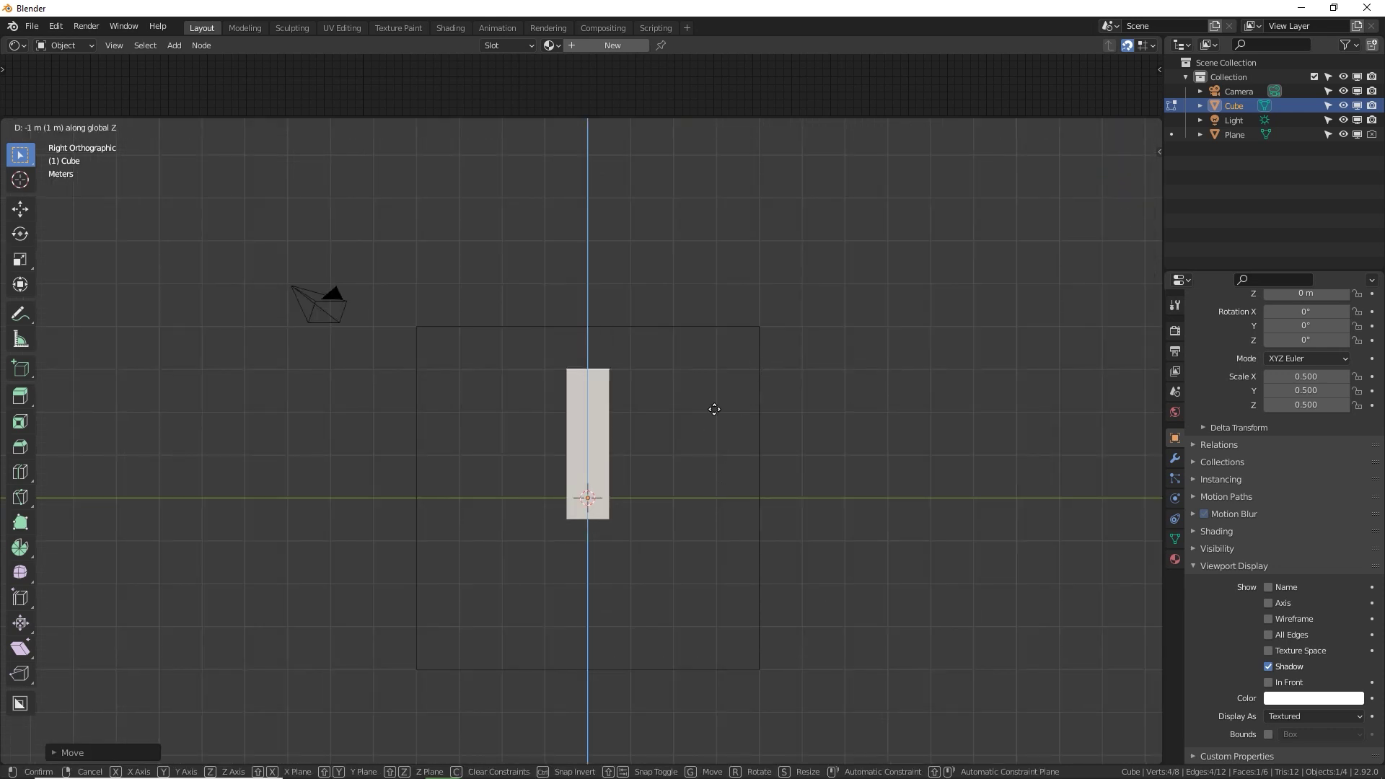
pyautogui.rightClick(714, 473)
# Expand the scene's unit settings and choose Metric as the unit system.
pyautogui.scroll(3, 687, 353)
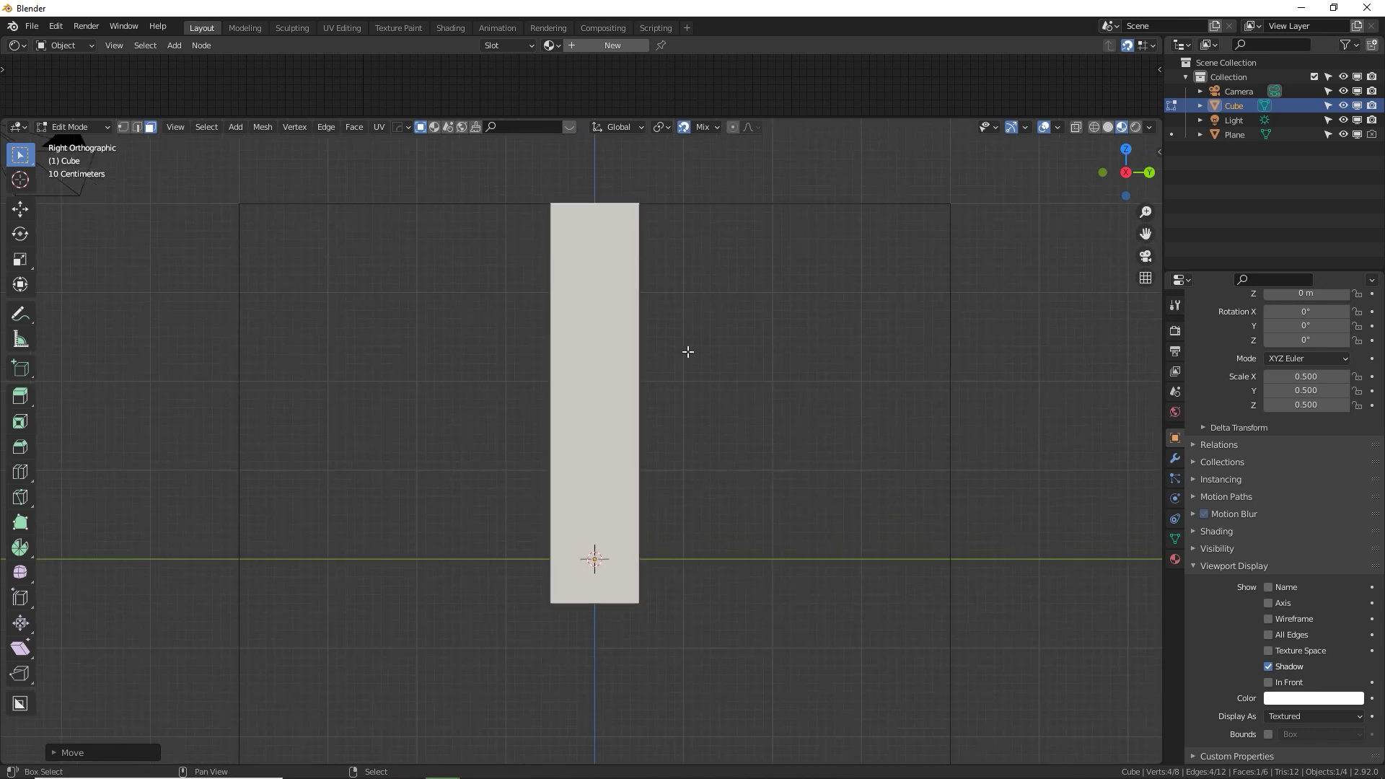
pyautogui.keyDown('shift'); pyautogui.moveTo(686, 353); pyautogui.dragTo(681, 461, button='middle'); pyautogui.keyUp('shift')
pyautogui.click(1175, 392)
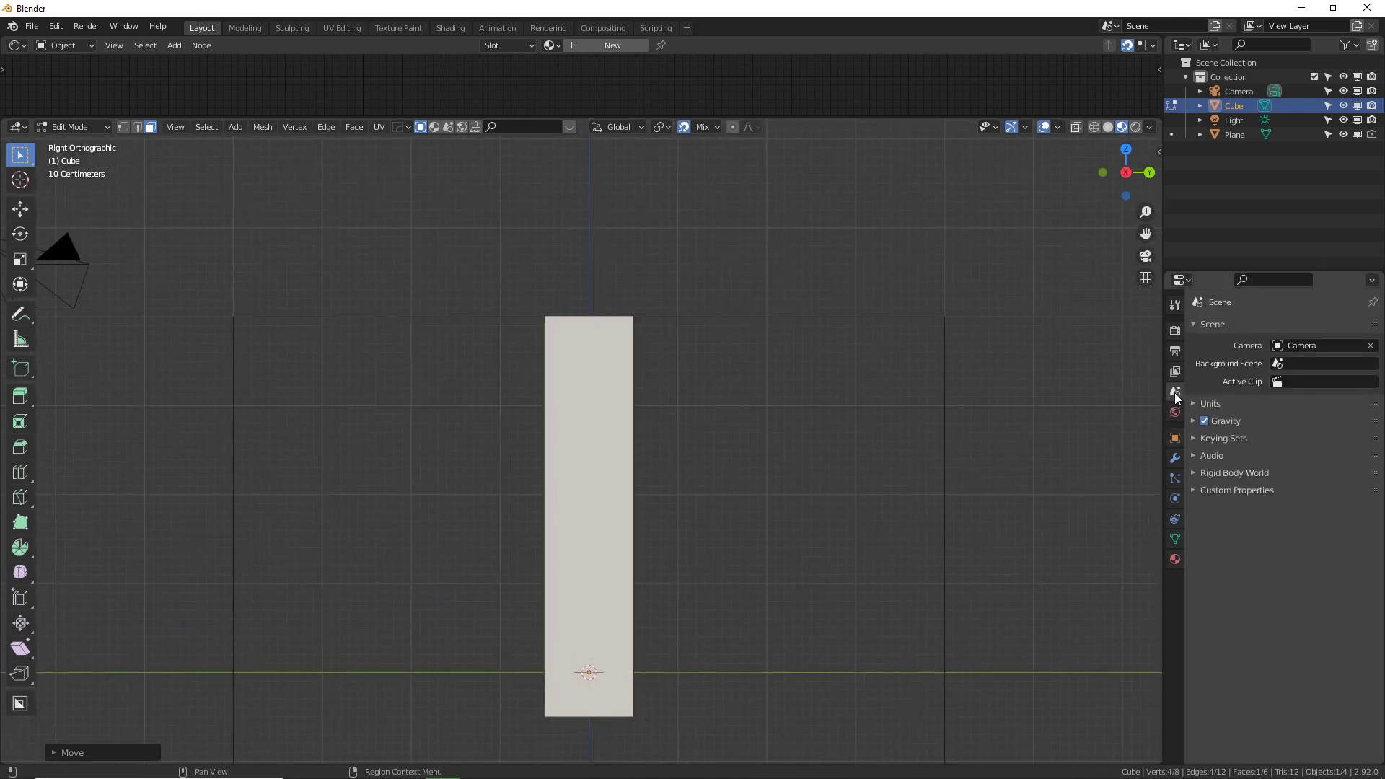
pyautogui.click(1195, 403)
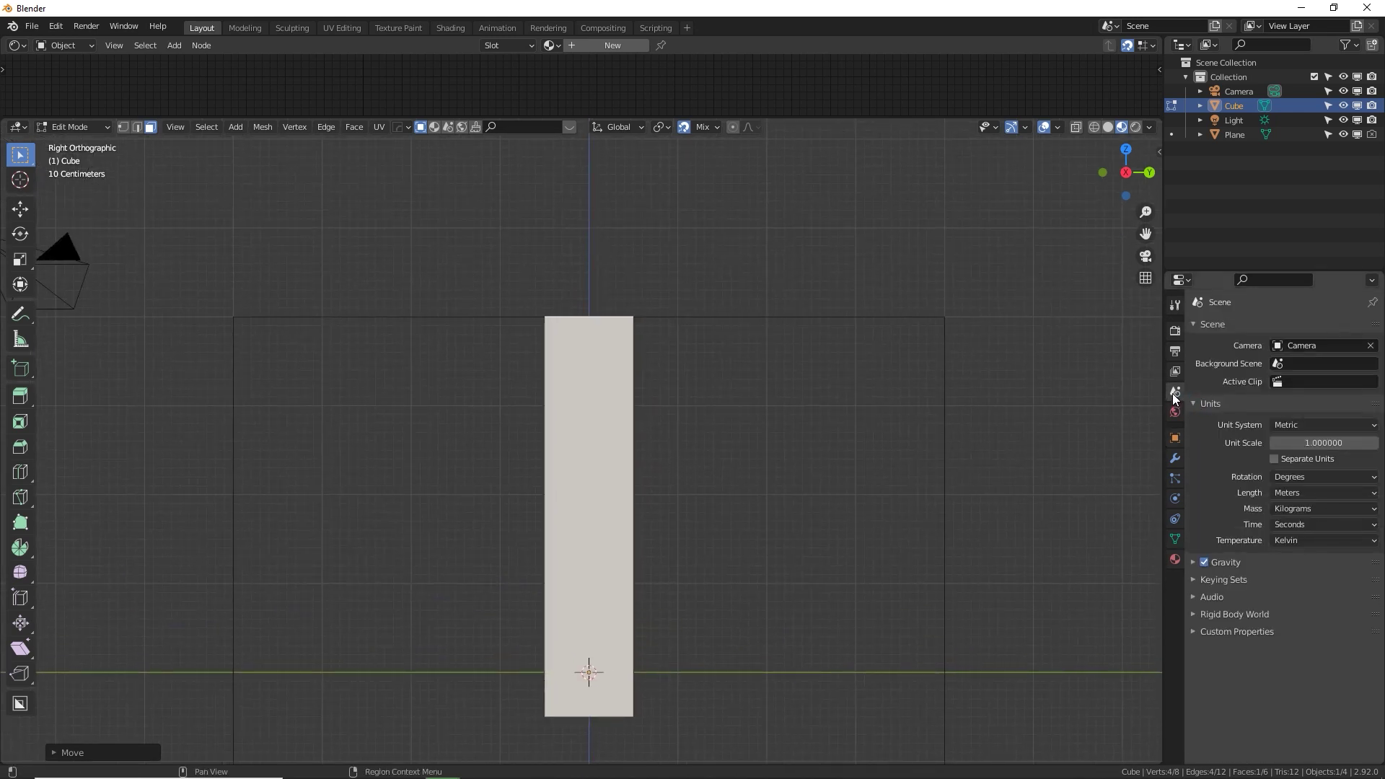
pyautogui.click(1309, 430)
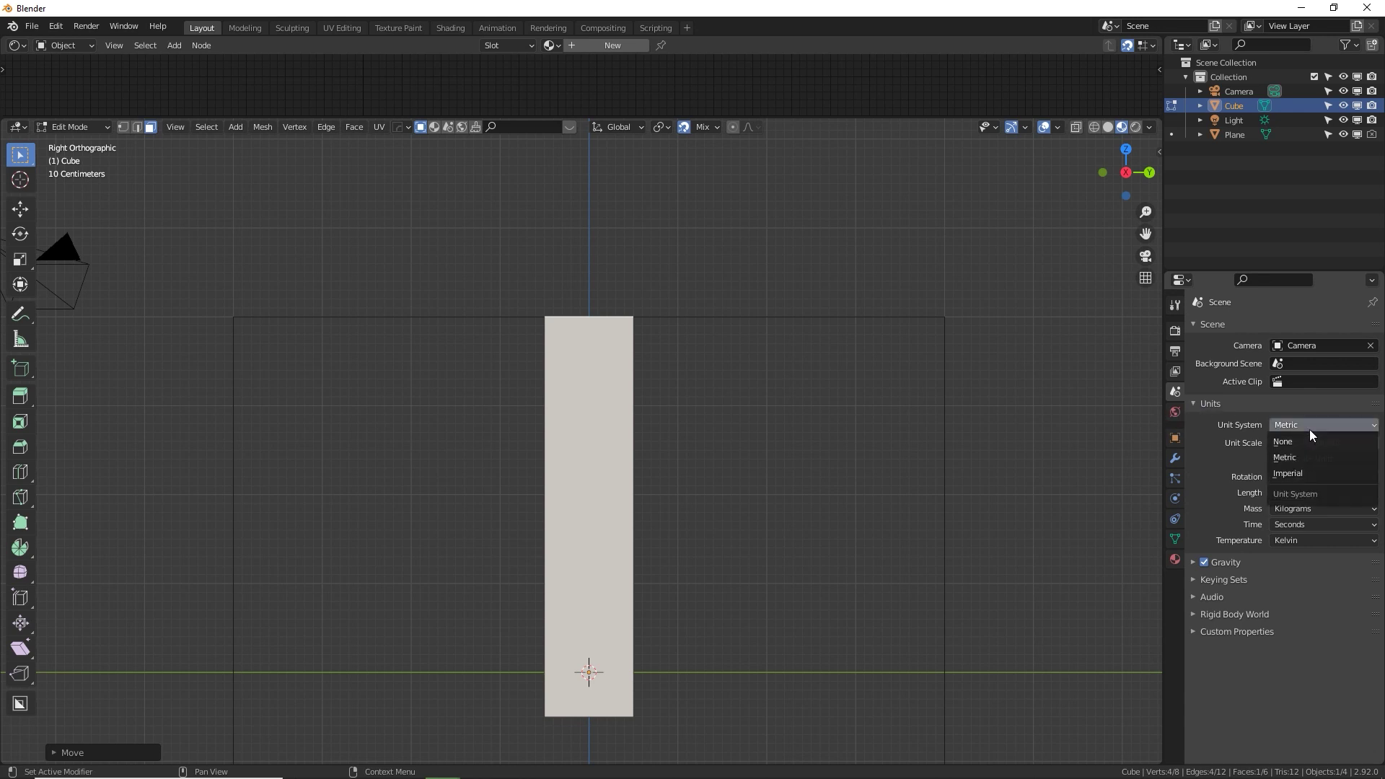
pyautogui.click(1285, 458)
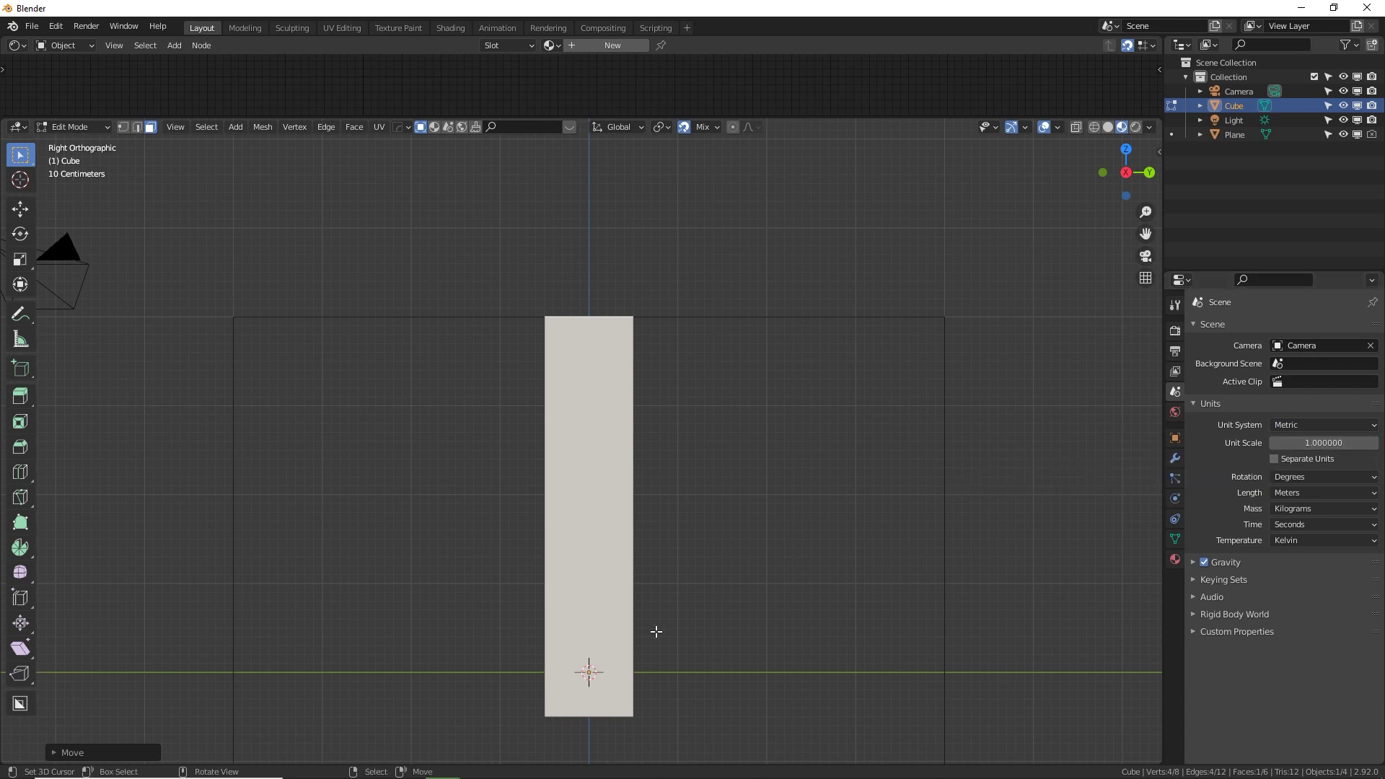
# Select the column's bottom face and move it down along Z to the lower edge of the guide plane.
pyautogui.moveTo(634, 649); pyautogui.dragTo(599, 506, button='middle')
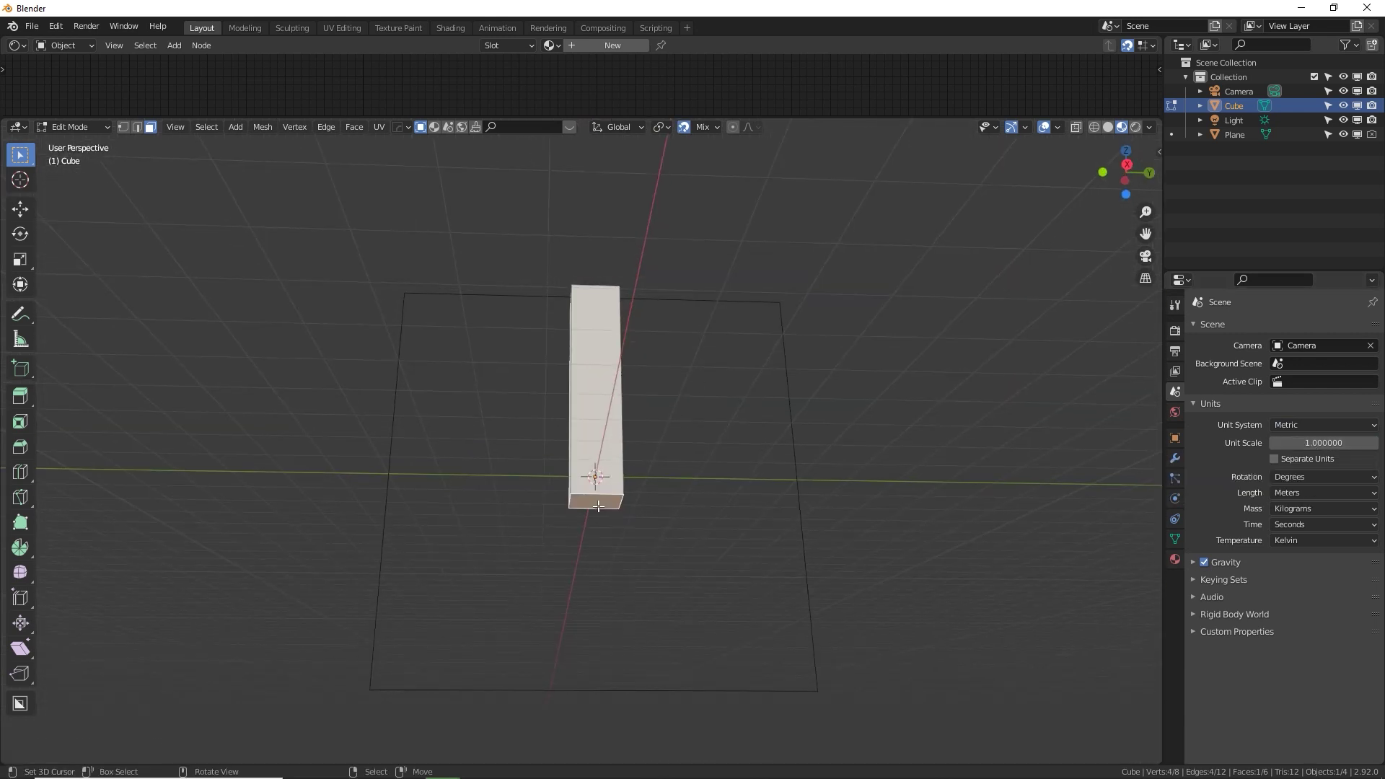
pyautogui.press('KP_3')
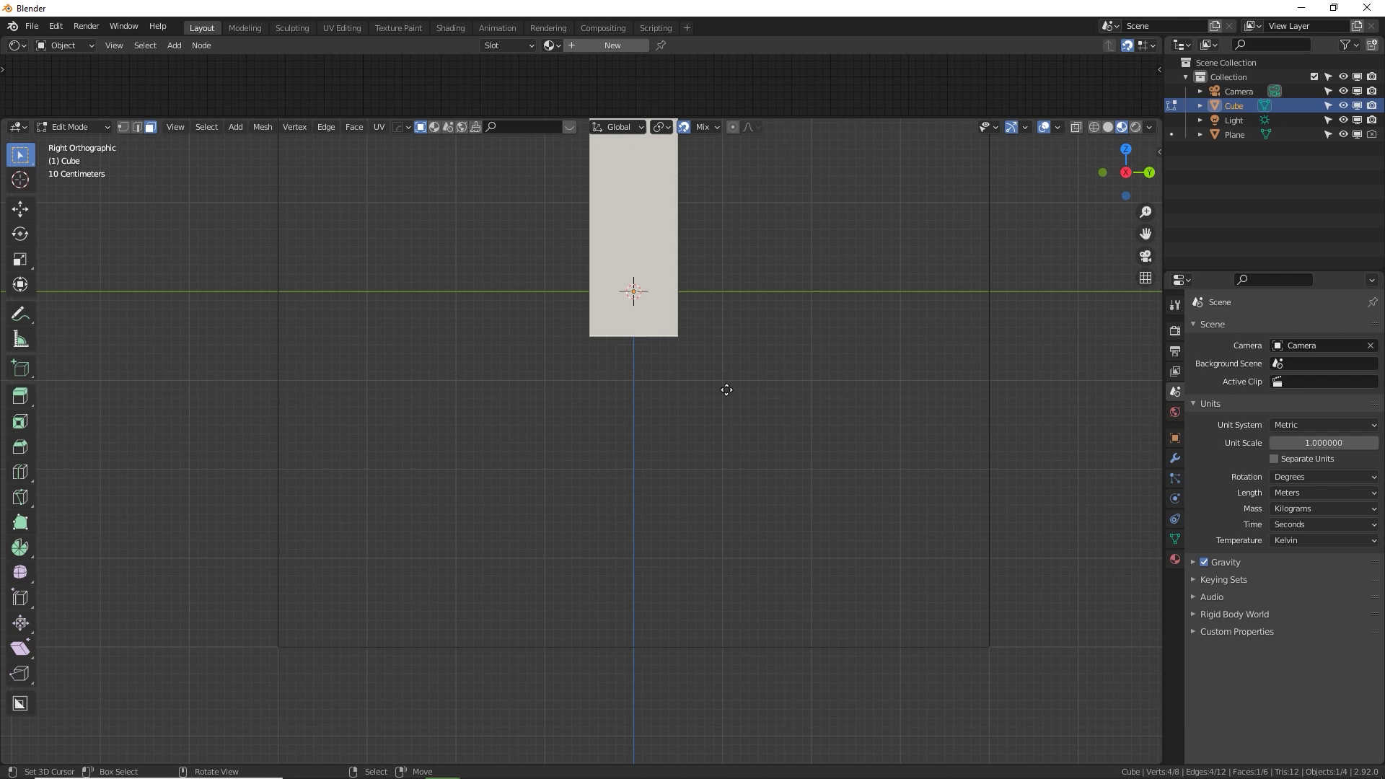
pyautogui.press('g')
pyautogui.press('z')
pyautogui.click(737, 702)
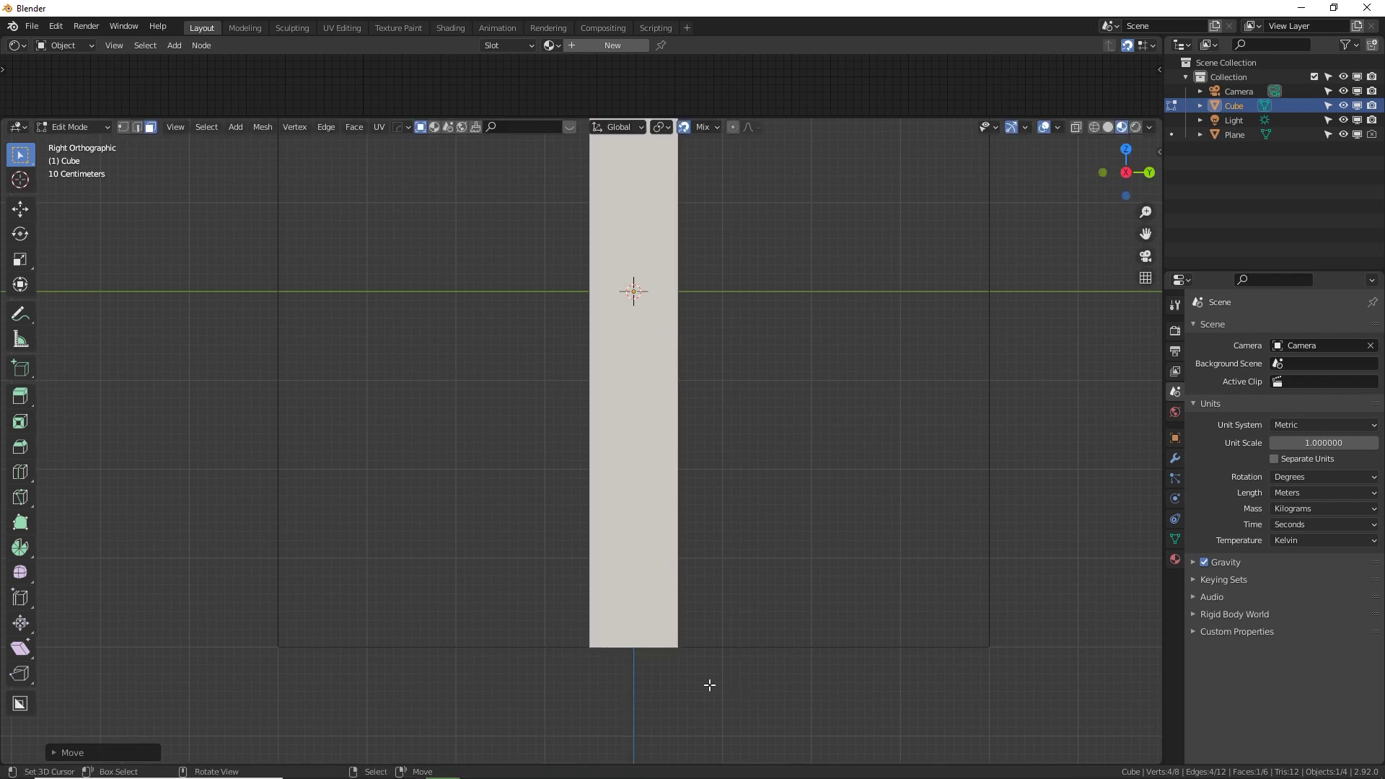
pyautogui.scroll(-3, 712, 487)
pyautogui.scroll(-1, 708, 502)
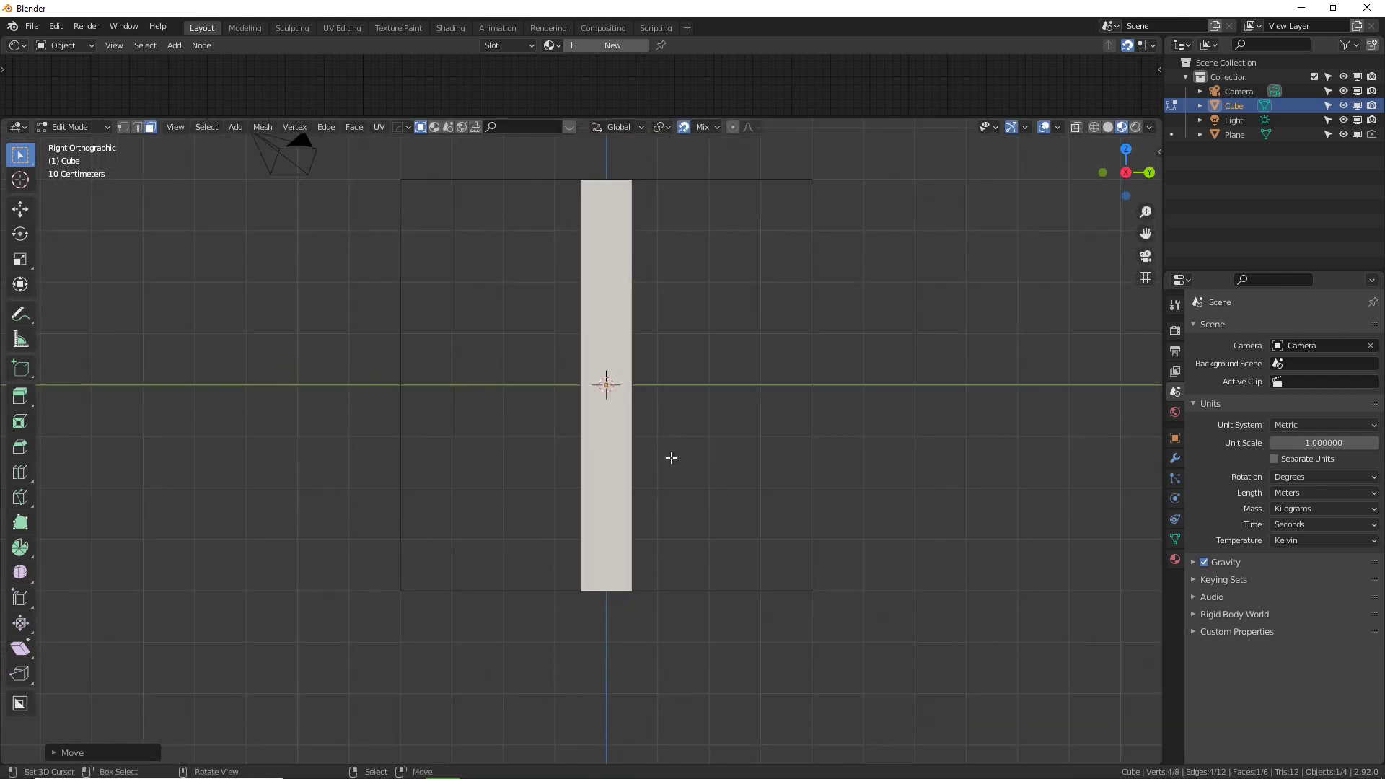
# Move the column's bottom face up 0.1 m along Z from the guide plane's lower edge.
pyautogui.keyDown('shift'); pyautogui.moveTo(671, 458); pyautogui.dragTo(671, 485, button='middle'); pyautogui.keyUp('shift')
pyautogui.scroll(2, 670, 394)
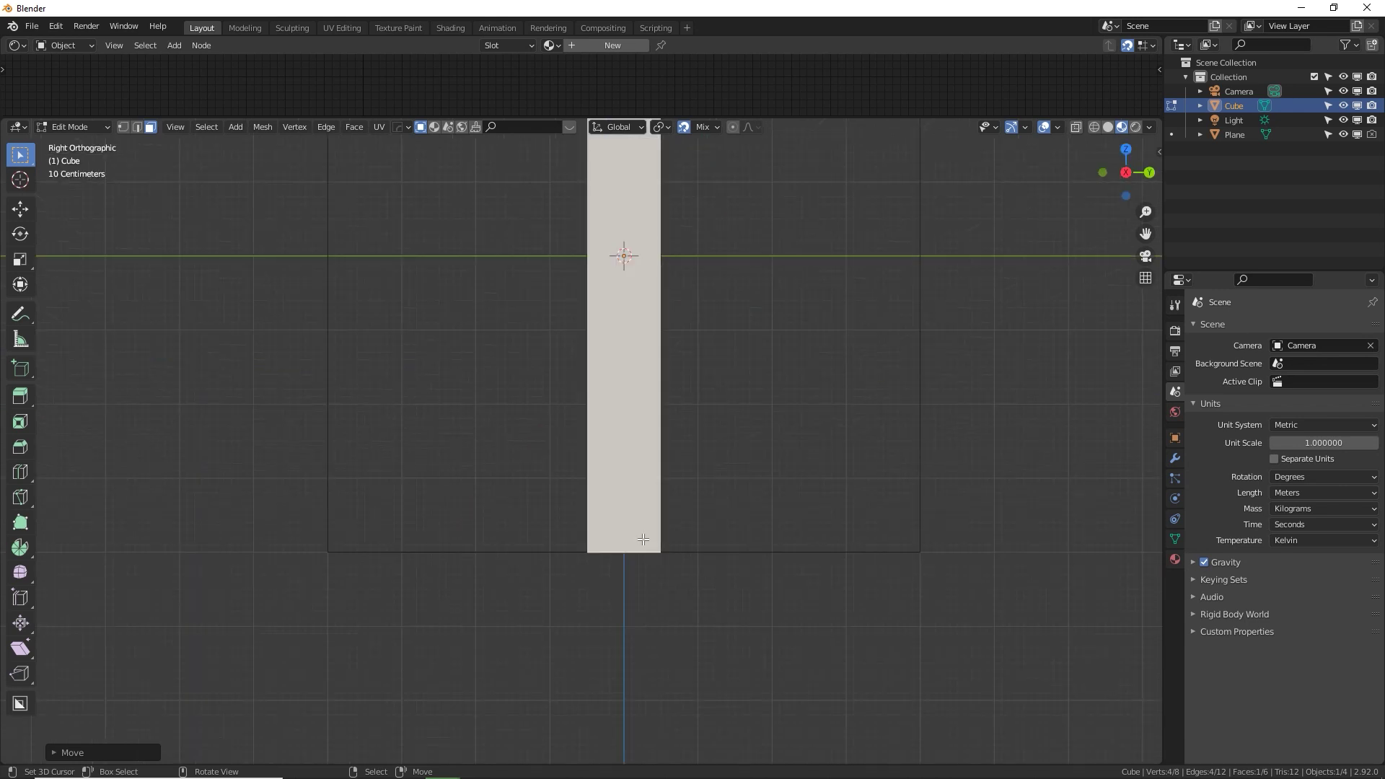
pyautogui.scroll(1, 759, 591)
pyautogui.press('g')
pyautogui.press('z')
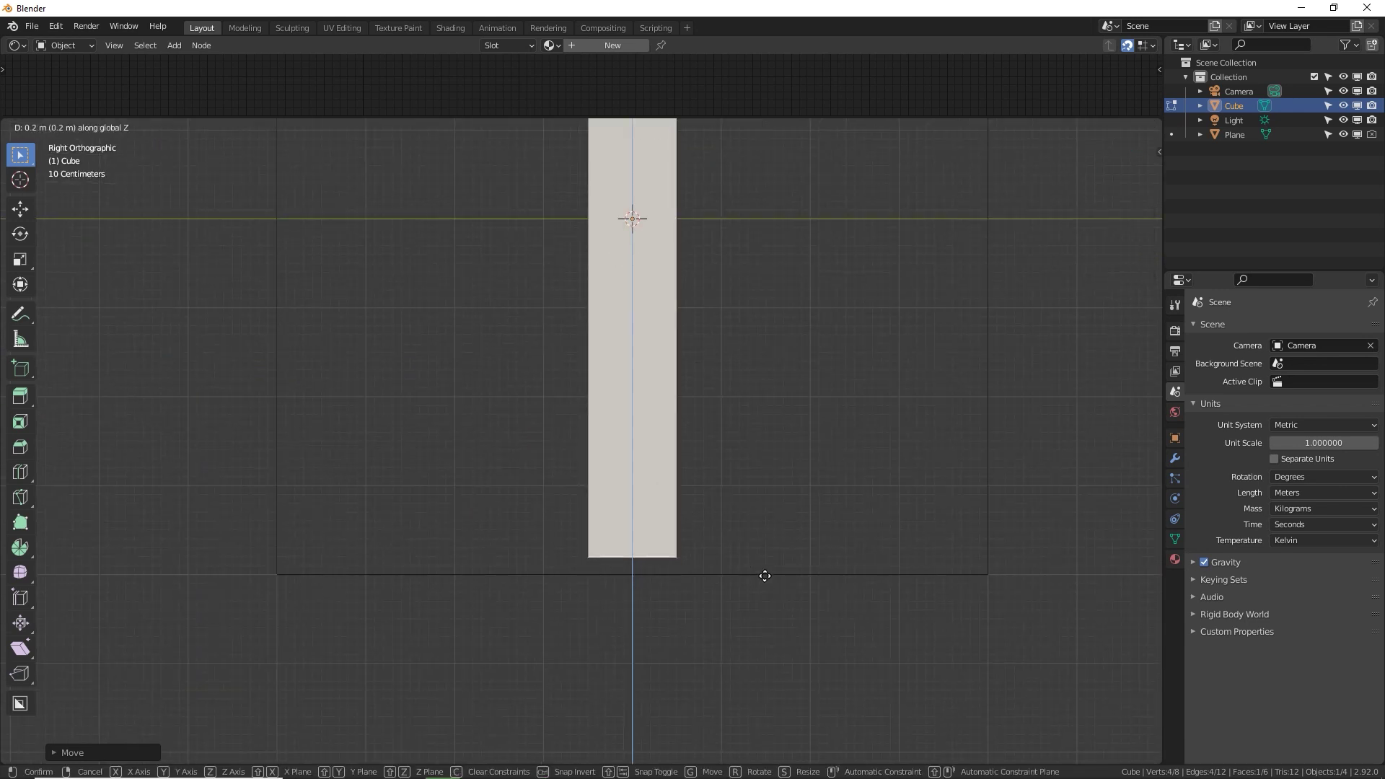
pyautogui.click(671, 570)
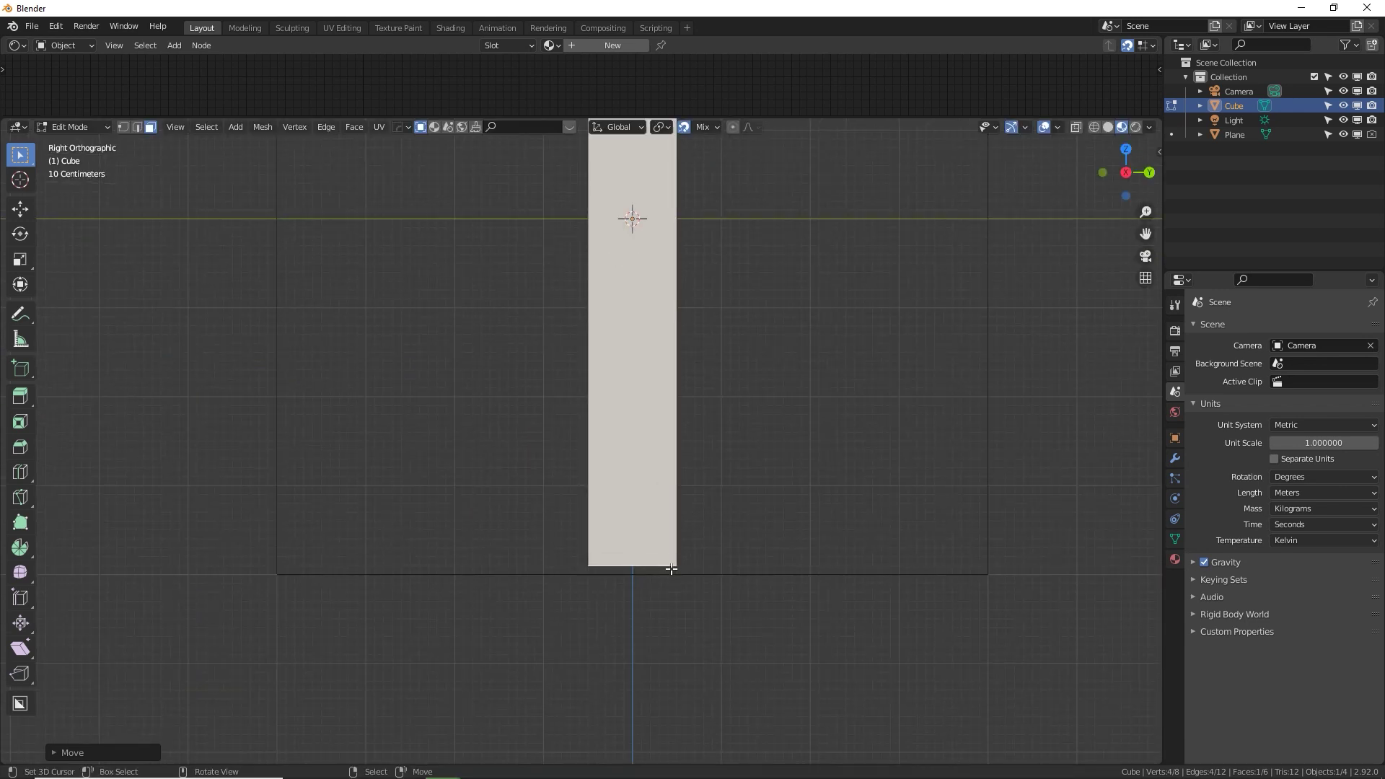
# Select the column's top face and move it down 0.1 m along Z from the guide plane's upper edge.
pyautogui.keyDown('shift'); pyautogui.moveTo(696, 455); pyautogui.dragTo(680, 479, button='middle'); pyautogui.keyUp('shift')
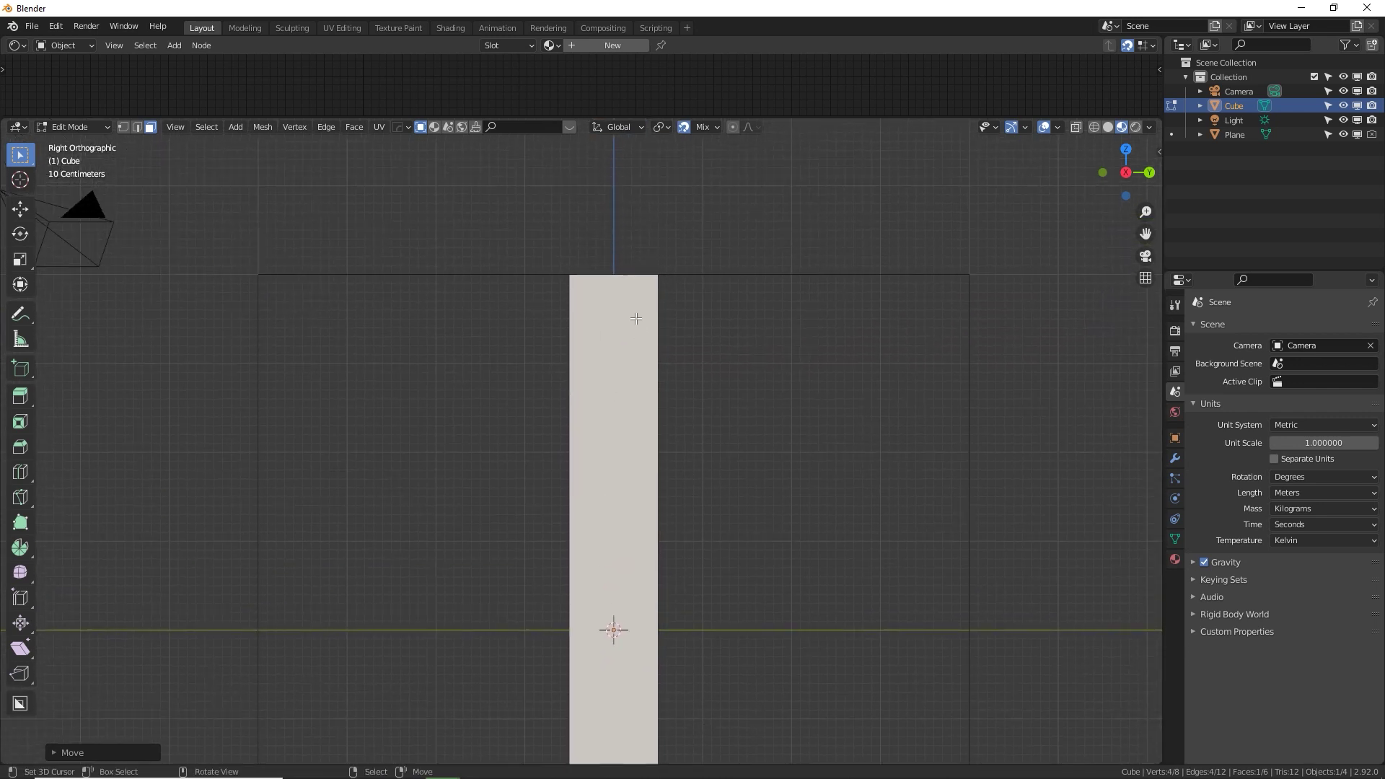
pyautogui.moveTo(635, 316); pyautogui.dragTo(567, 240, button='middle')
pyautogui.press('KP_3')
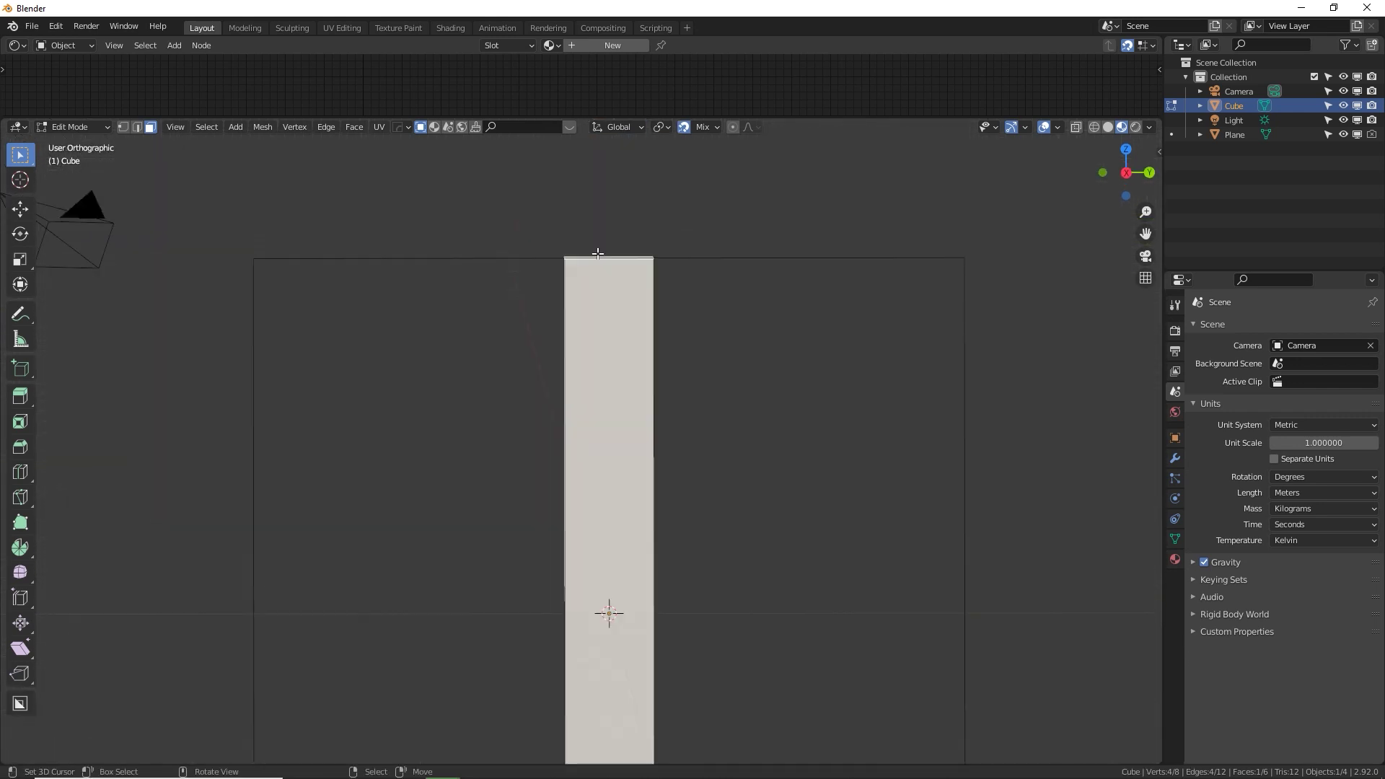
pyautogui.press('g')
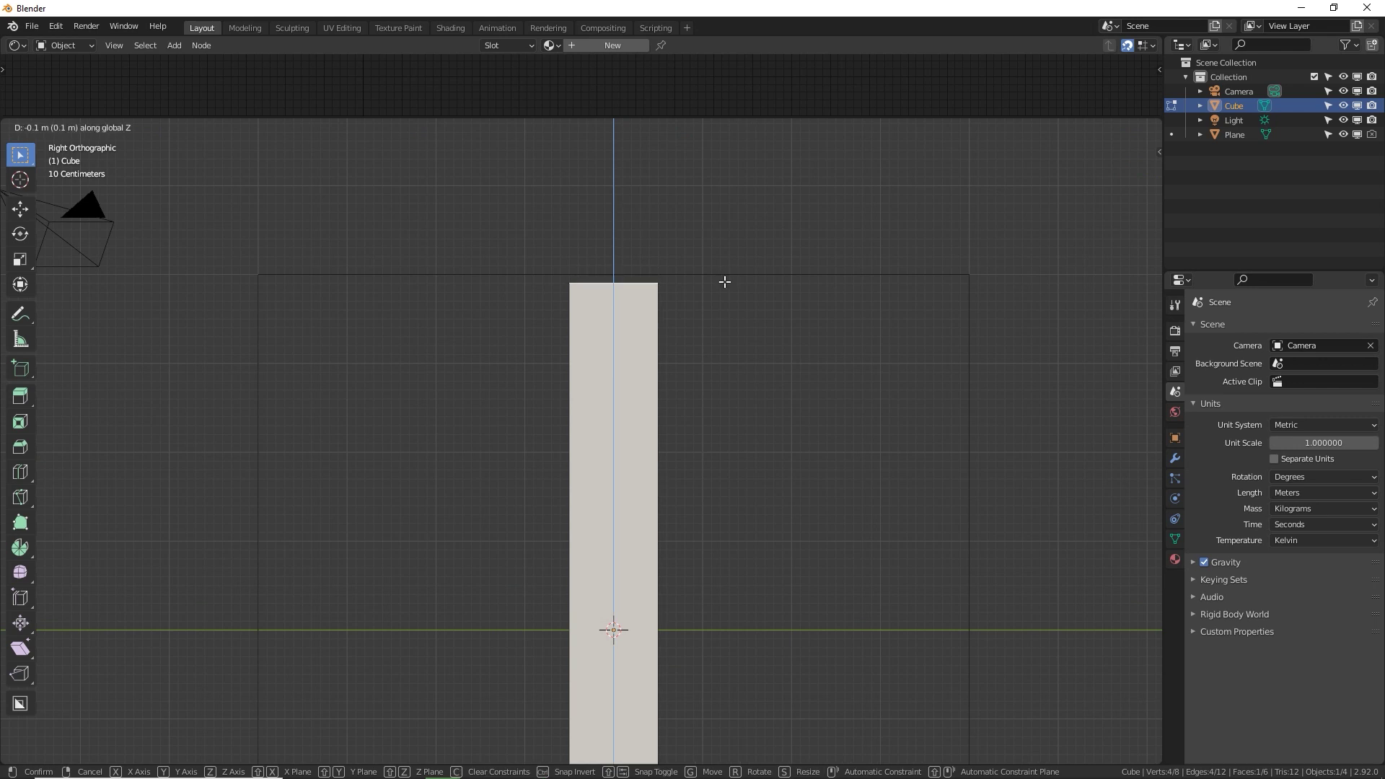
pyautogui.click(724, 284)
# Add the bottom face to the top face selection and extrude both end faces in place without any offset.
pyautogui.keyDown('shift'); pyautogui.moveTo(724, 284); pyautogui.dragTo(650, 356, button='middle'); pyautogui.keyUp('shift')
pyautogui.scroll(2, 592, 347)
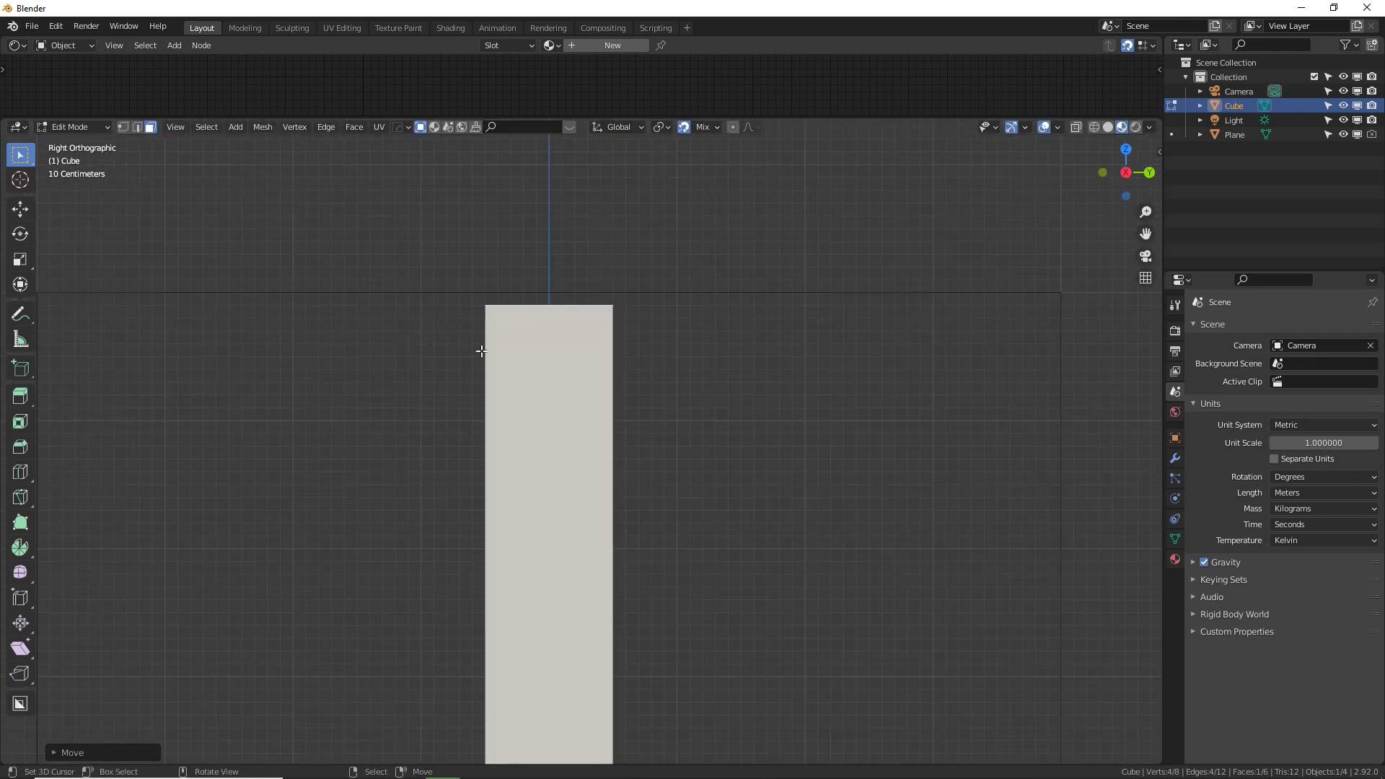
pyautogui.moveTo(501, 356); pyautogui.dragTo(451, 283, button='middle')
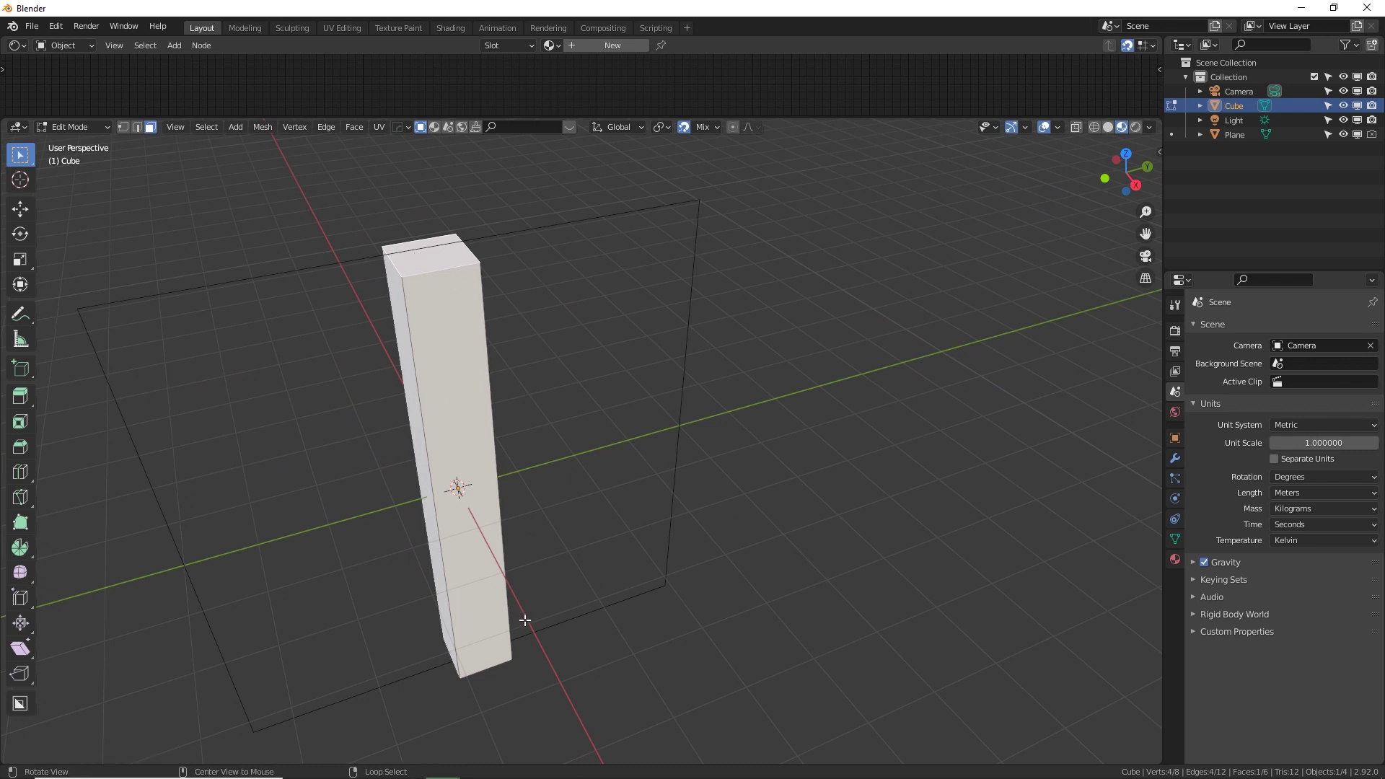
pyautogui.moveTo(525, 619); pyautogui.dragTo(592, 245, button='middle')
pyautogui.keyDown('shift'); pyautogui.click(526, 463); pyautogui.keyUp('shift')
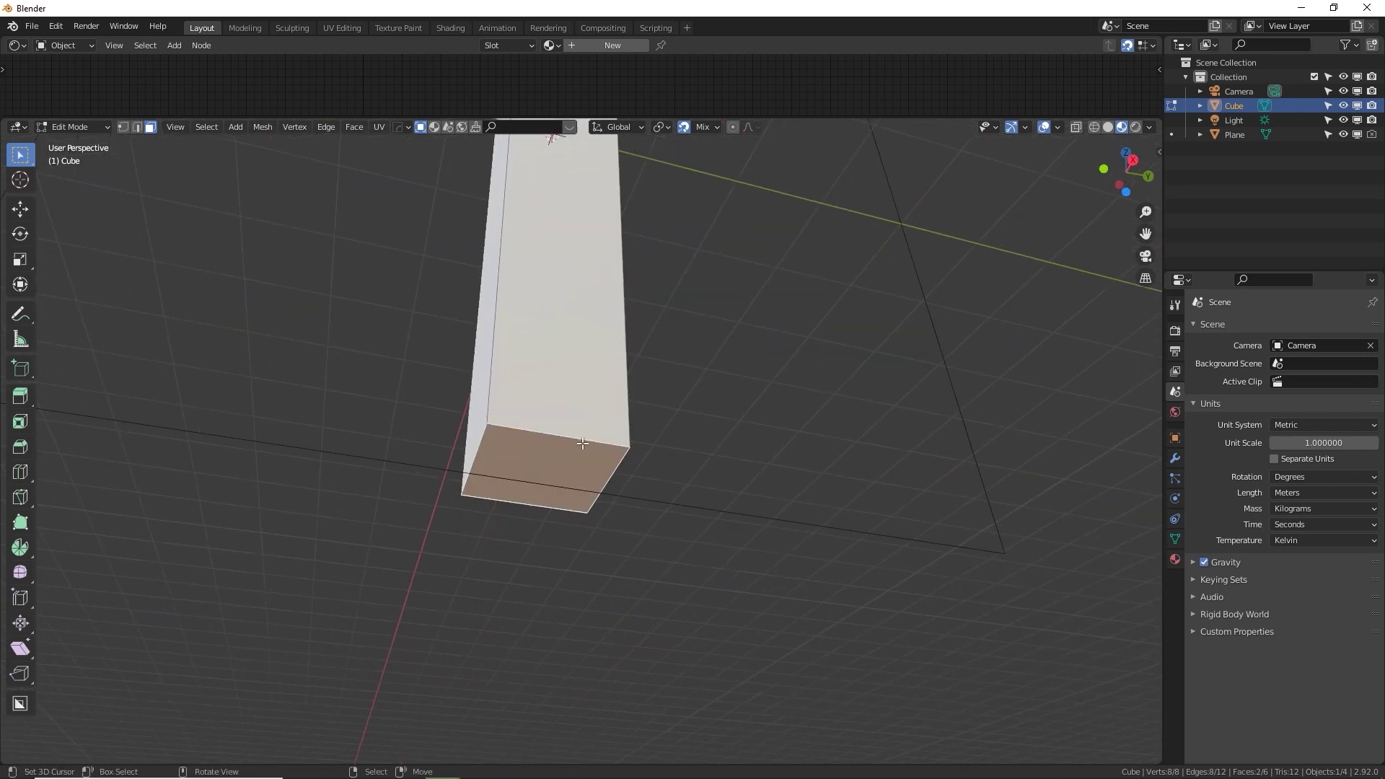
pyautogui.press('e')
pyautogui.rightClick(631, 473)
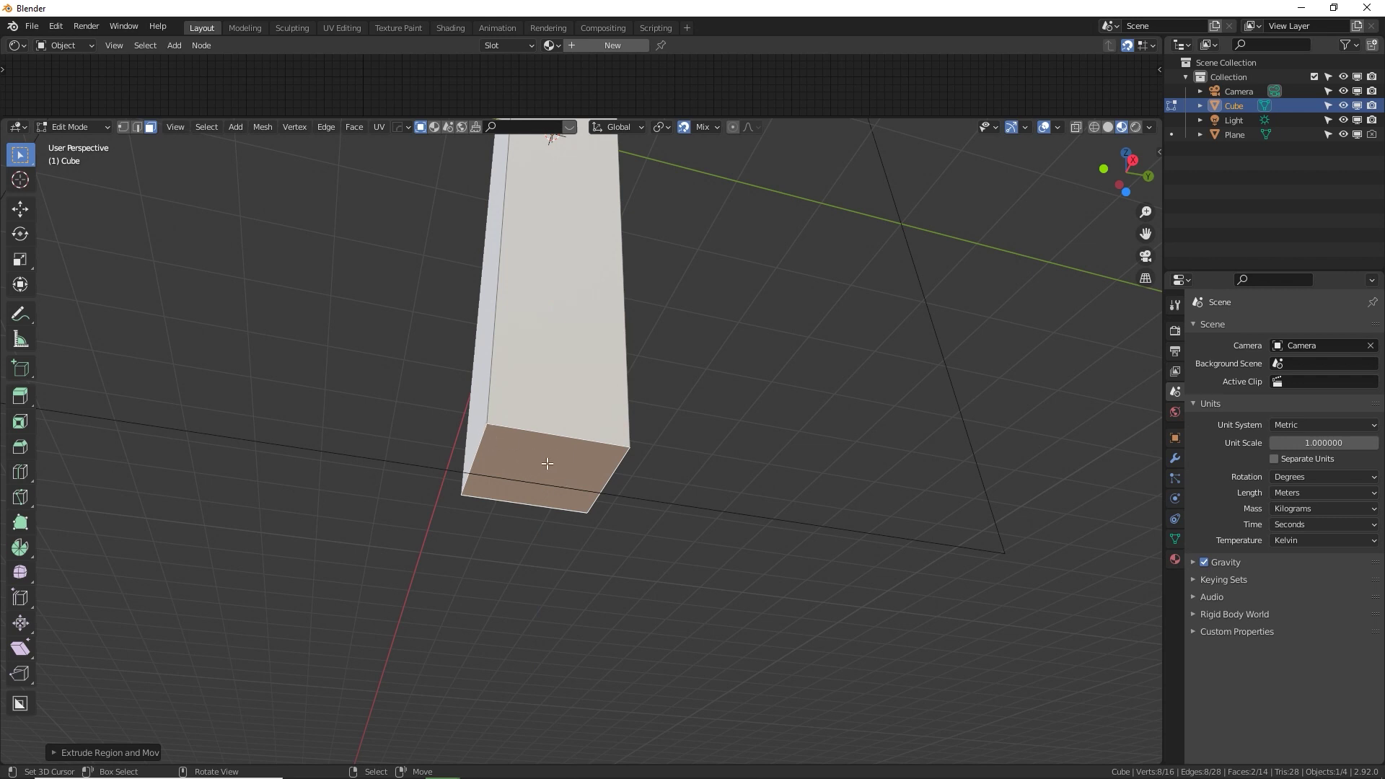
# Set the transform pivot point to Individual Origins for the two extruded end faces.
pyautogui.click(662, 127)
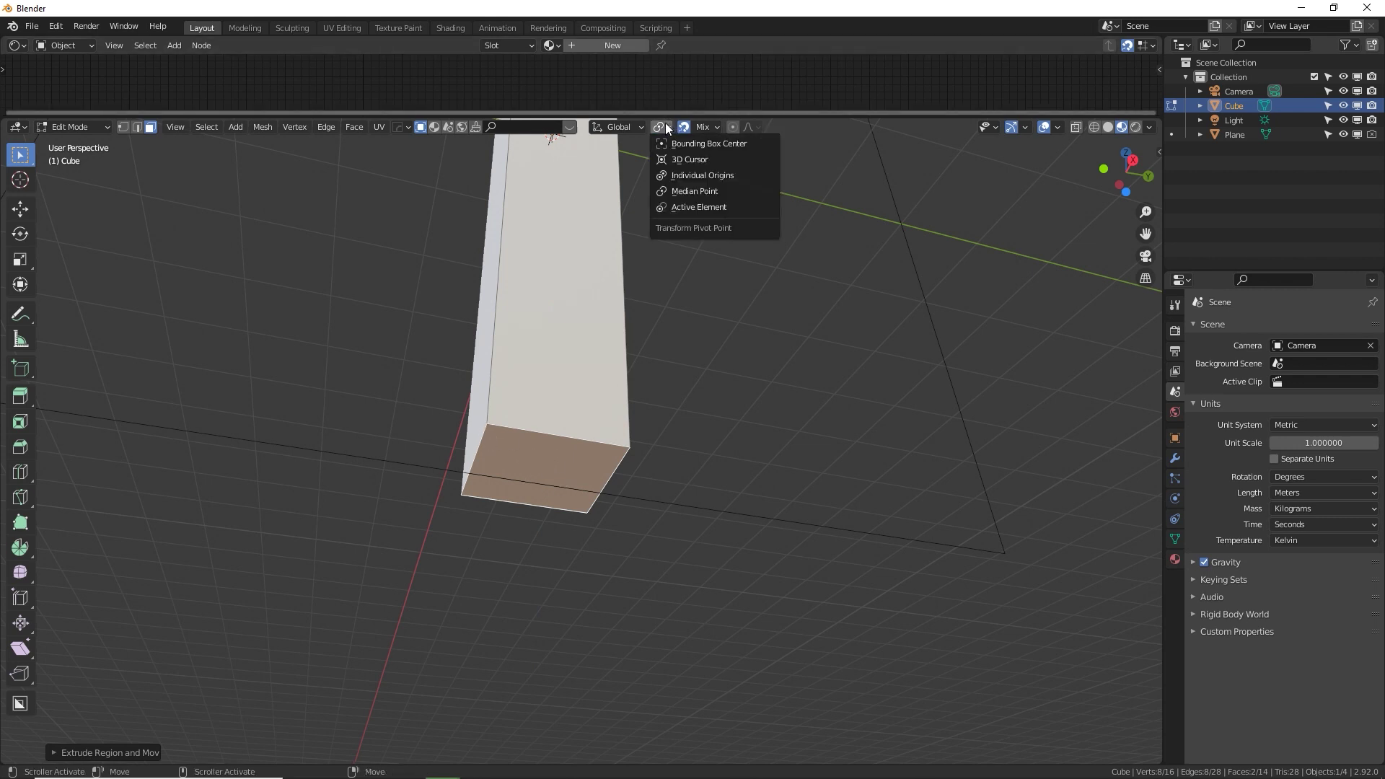
pyautogui.click(678, 174)
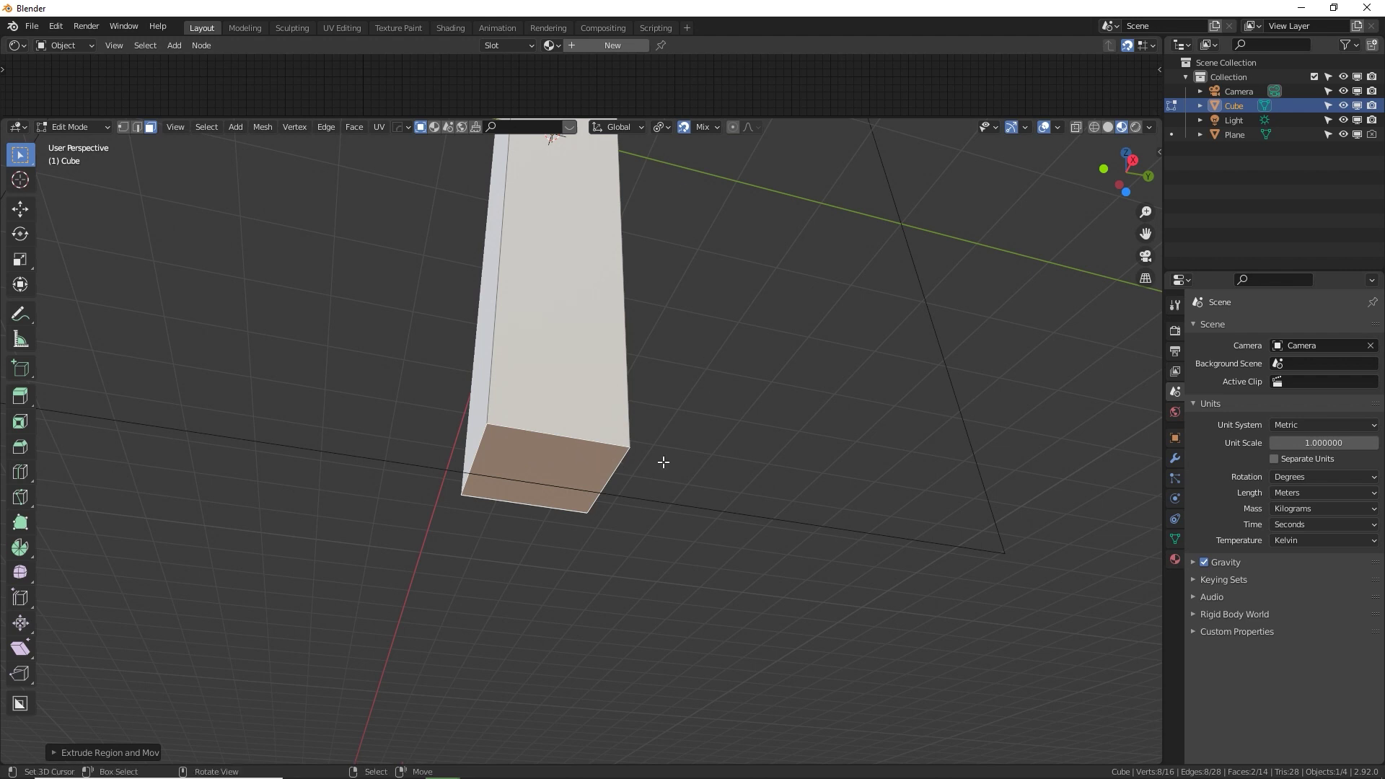
pyautogui.press('g')
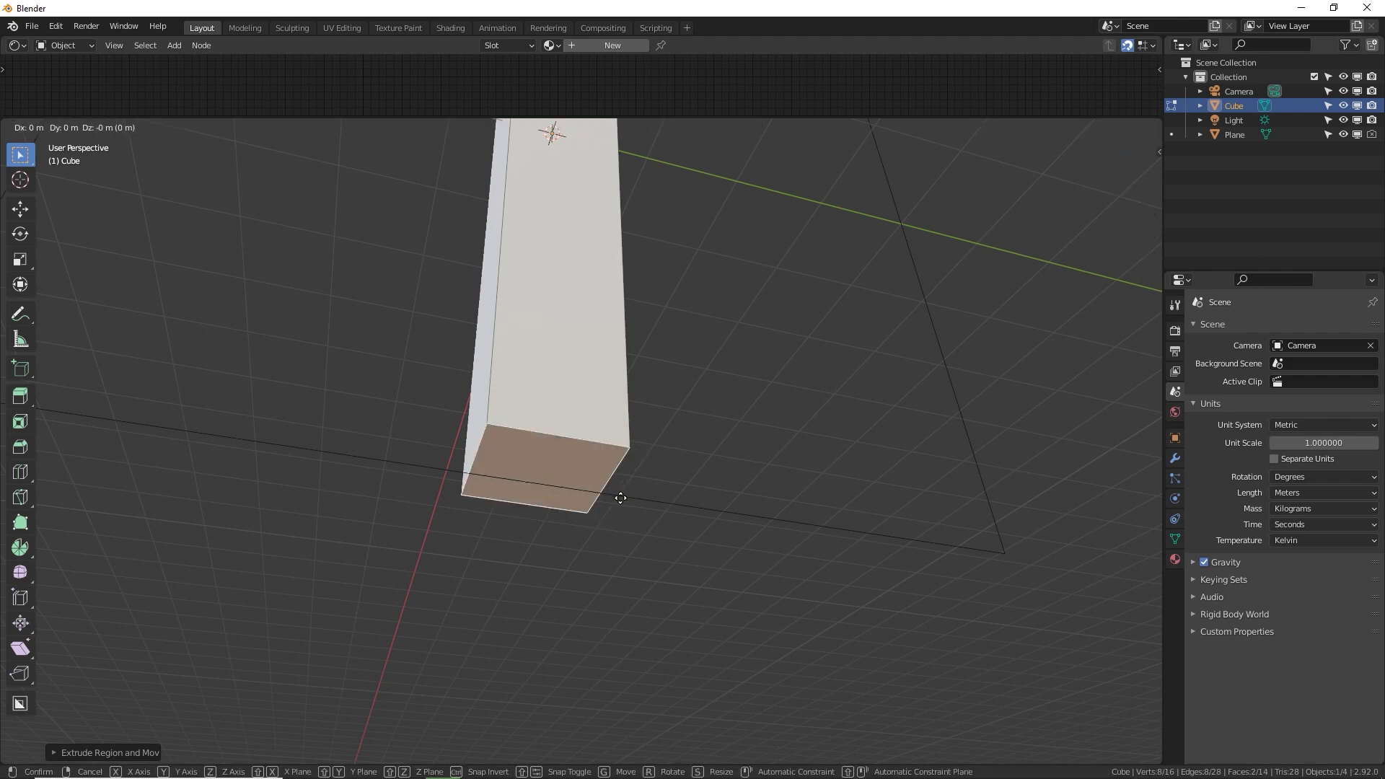
pyautogui.click(542, 493)
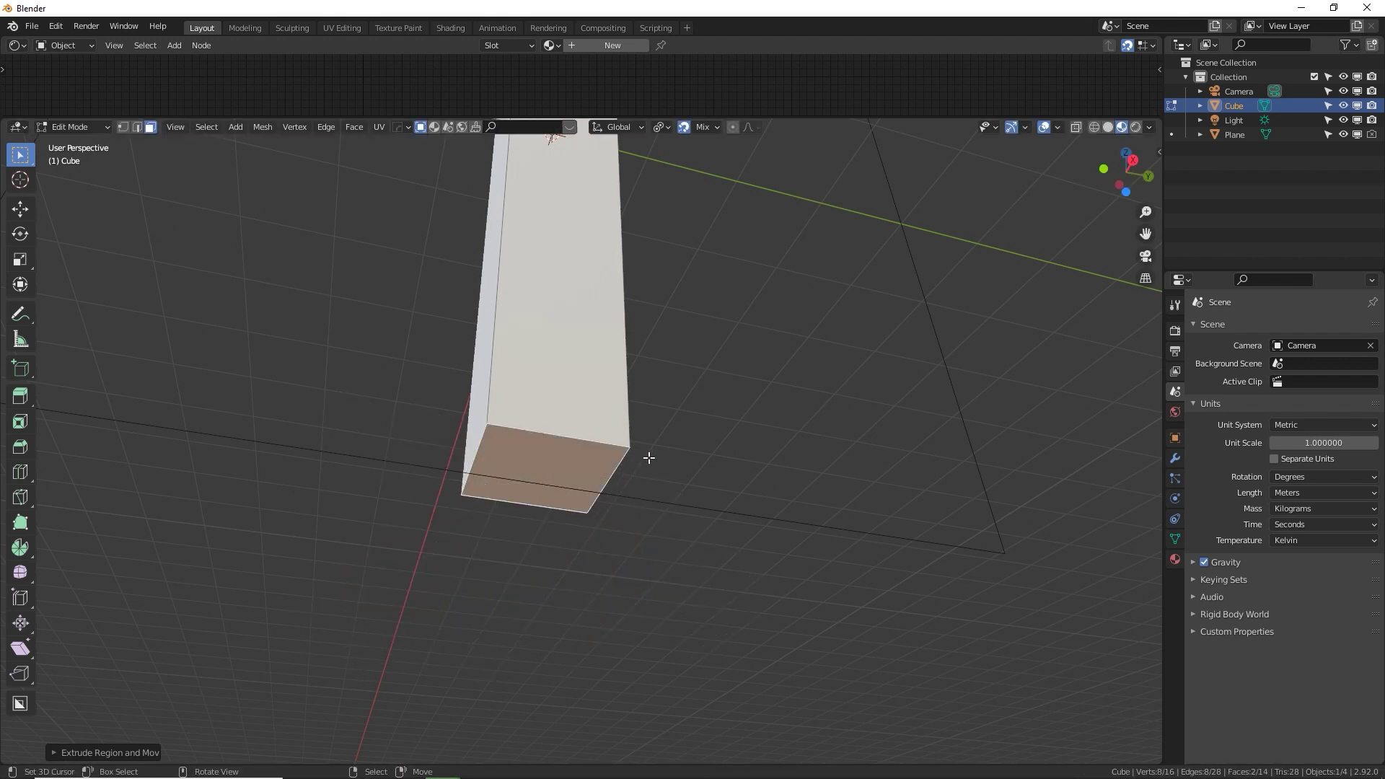
# Try scaling both extruded end faces by 1.2 and by a larger factor, undoing each attempt.
pyautogui.moveTo(646, 458); pyautogui.dragTo(665, 671, button='middle')
pyautogui.moveTo(656, 578)
pyautogui.mouseDown(button='middle')
pyautogui.moveTo(689, 668)
pyautogui.moveTo(678, 593)
pyautogui.mouseUp(button='middle')
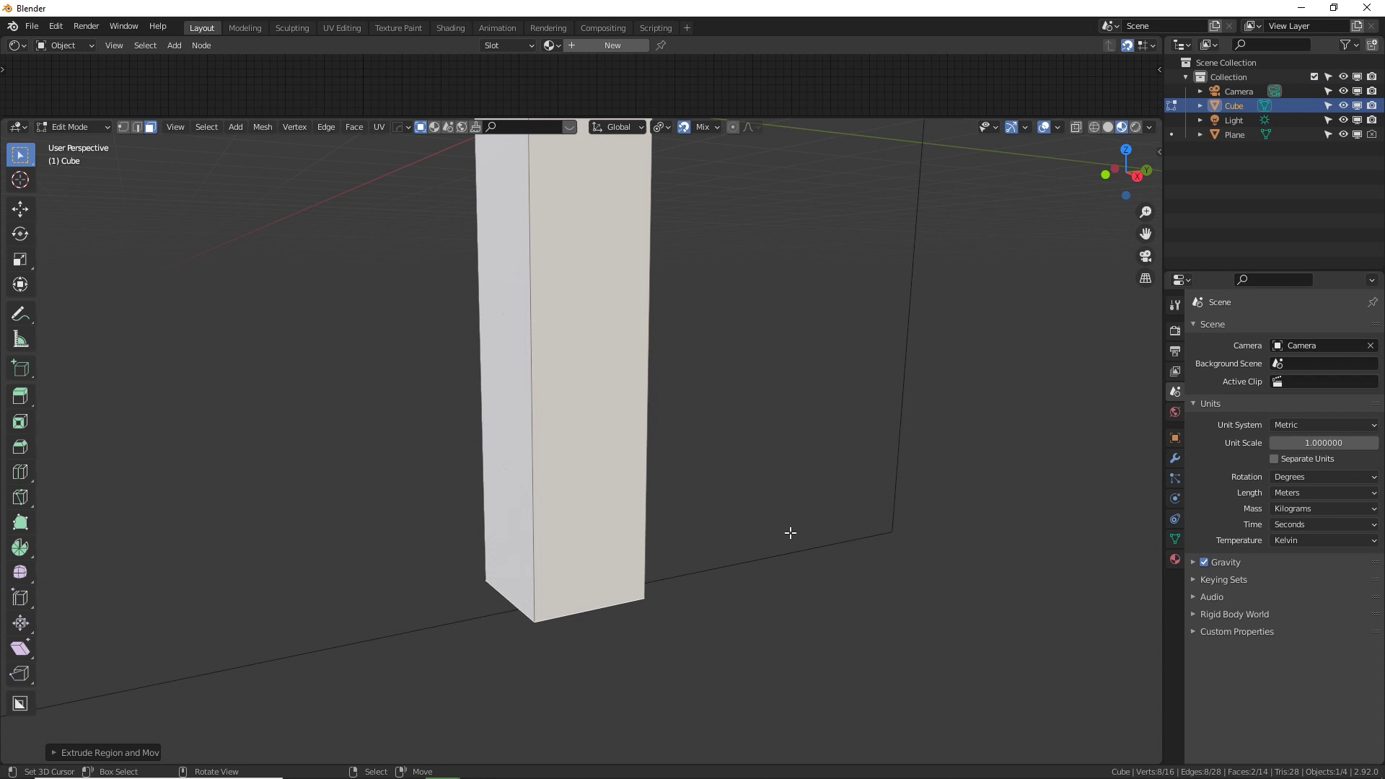
pyautogui.write('s')
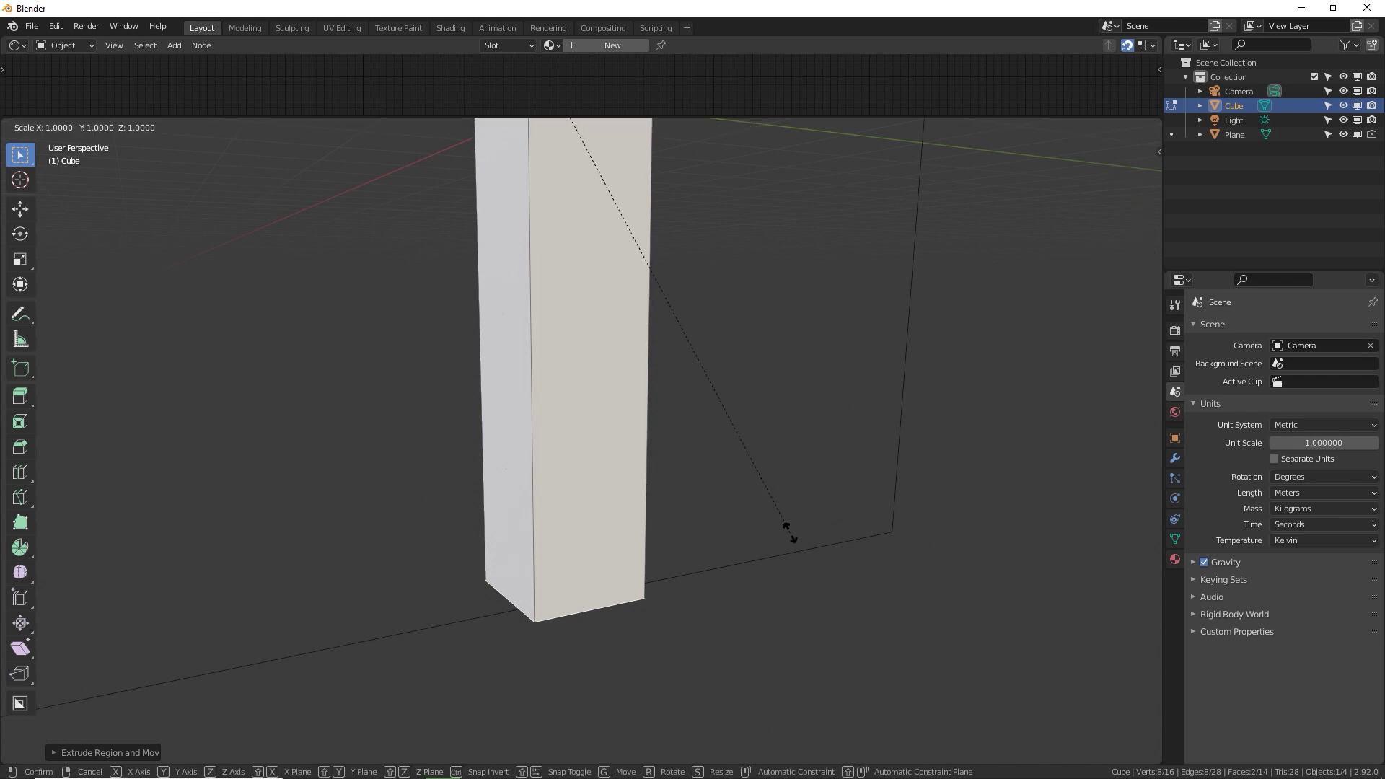
pyautogui.write('1.1')
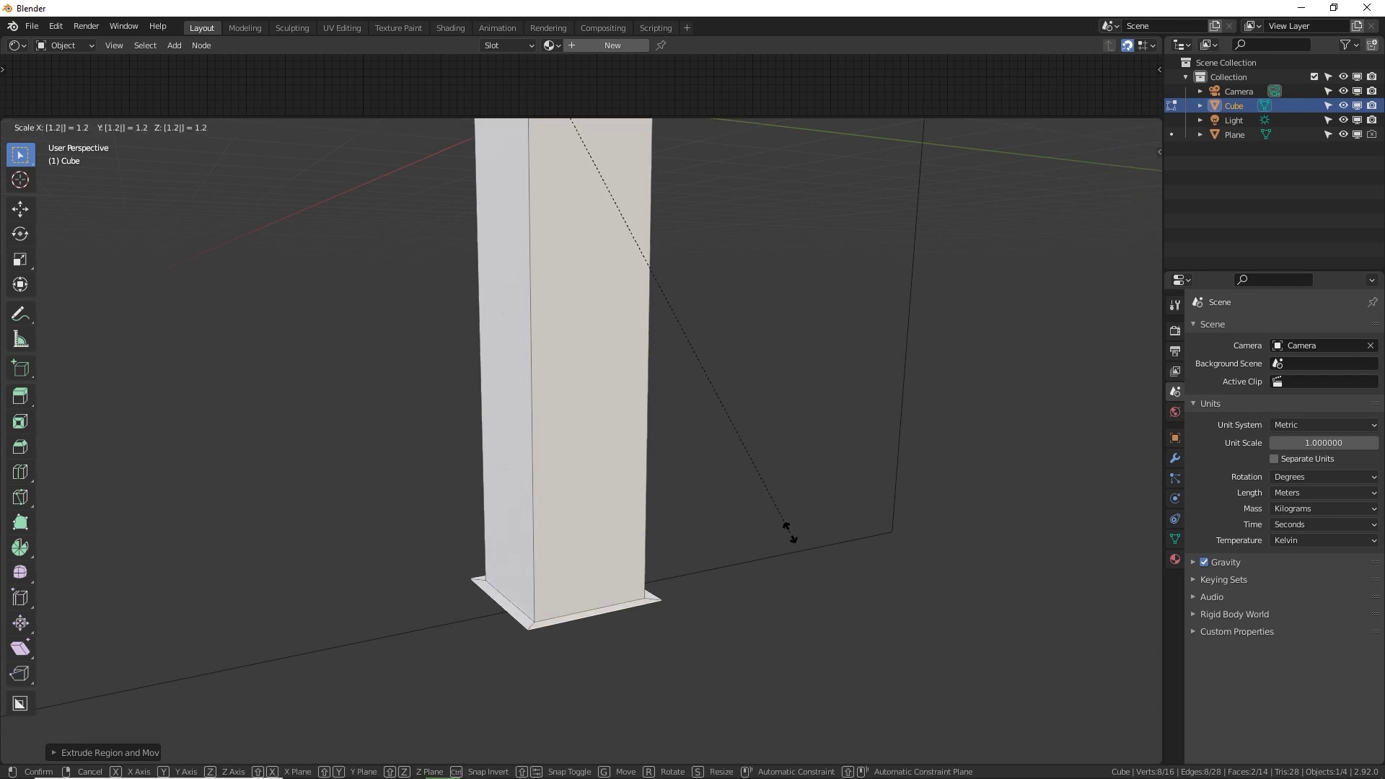
pyautogui.press('Return')
pyautogui.hotkey('ctrl', 'z')
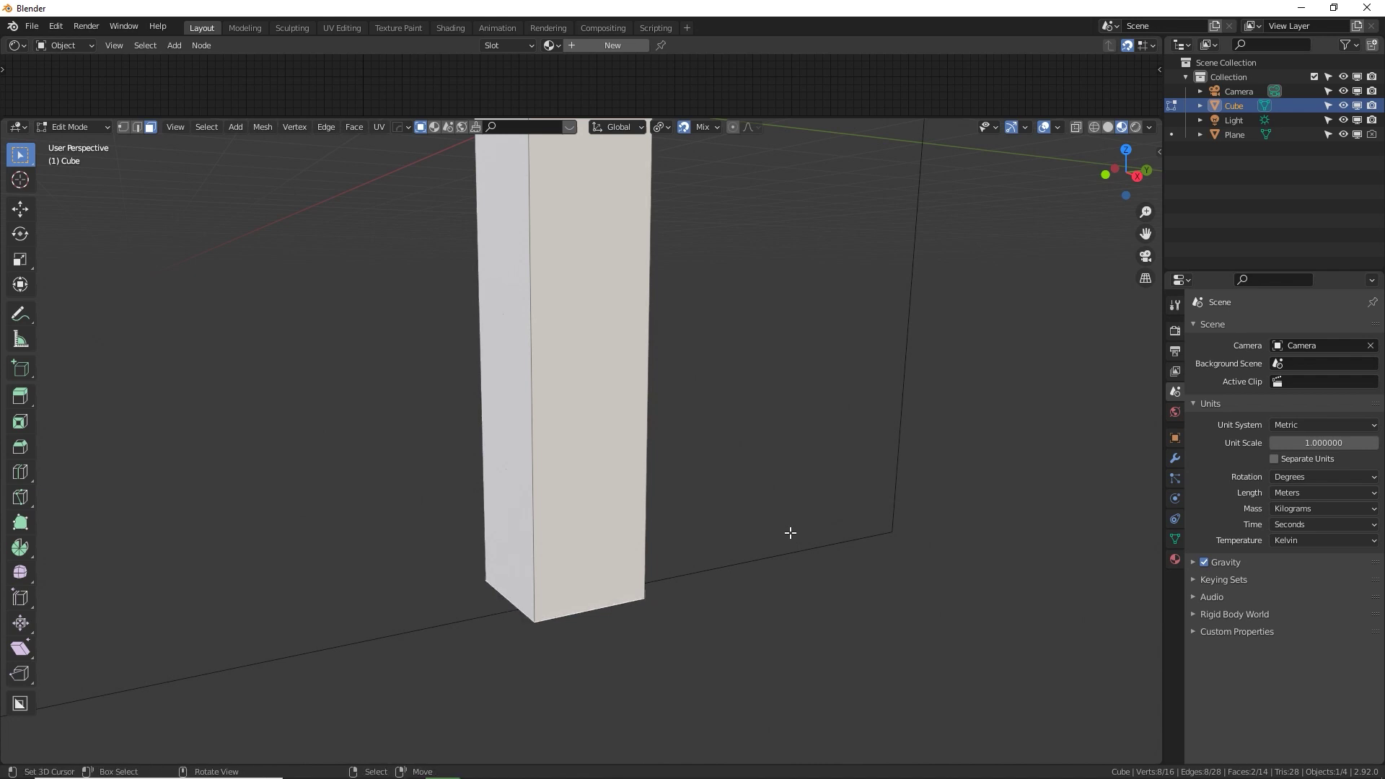
pyautogui.write('s1.1')
pyautogui.press('Return')
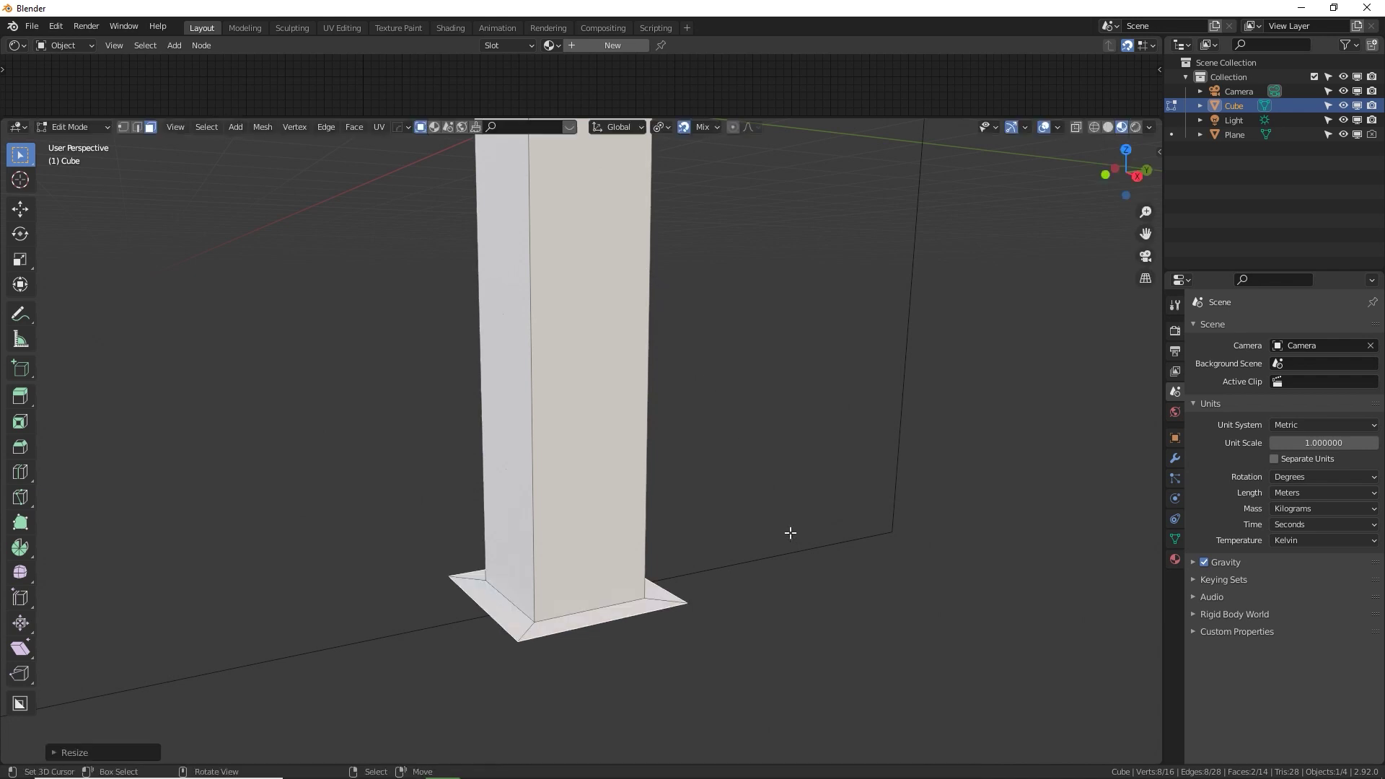
pyautogui.moveTo(794, 532); pyautogui.dragTo(748, 534, button='middle')
pyautogui.hotkey('ctrl', 'z')
# Scale both extruded end faces by 1.7 about their individual origins.
pyautogui.write('s')
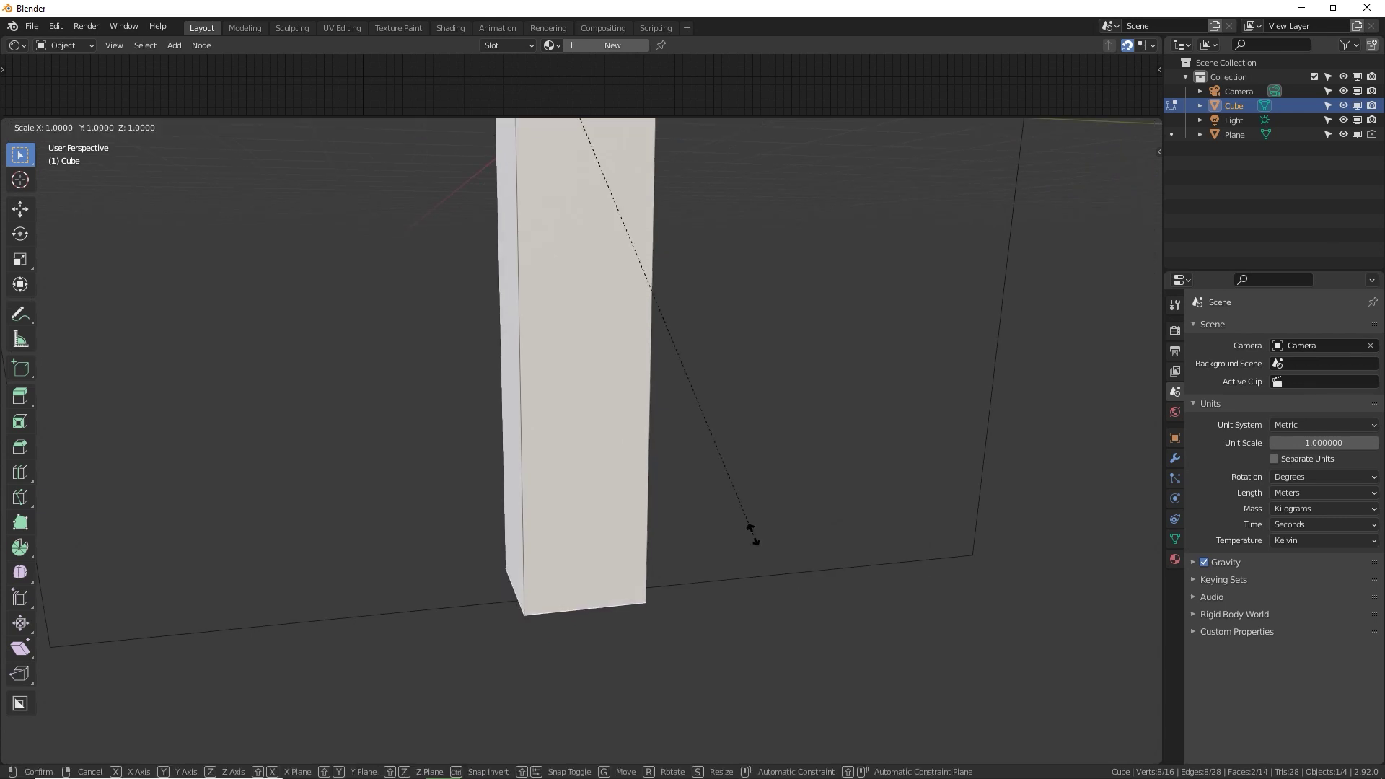
pyautogui.write('1.7')
pyautogui.press('Return')
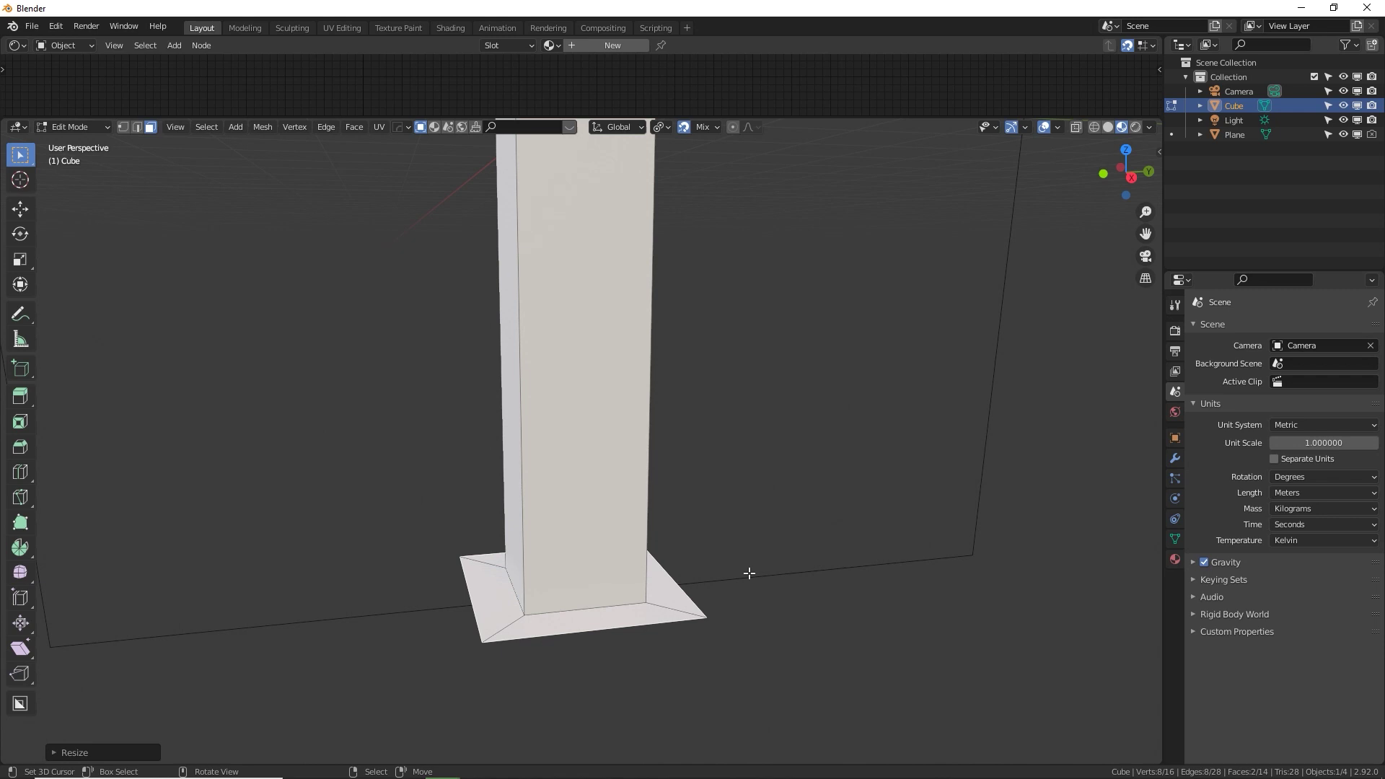
# Select only the enlarged bottom face and extrude it down to the guide plane's lower edge in right orthographic view.
pyautogui.press('KP_3')
pyautogui.moveTo(559, 652)
pyautogui.mouseDown(button='middle')
pyautogui.moveTo(570, 631)
pyautogui.moveTo(548, 626)
pyautogui.mouseUp(button='middle')
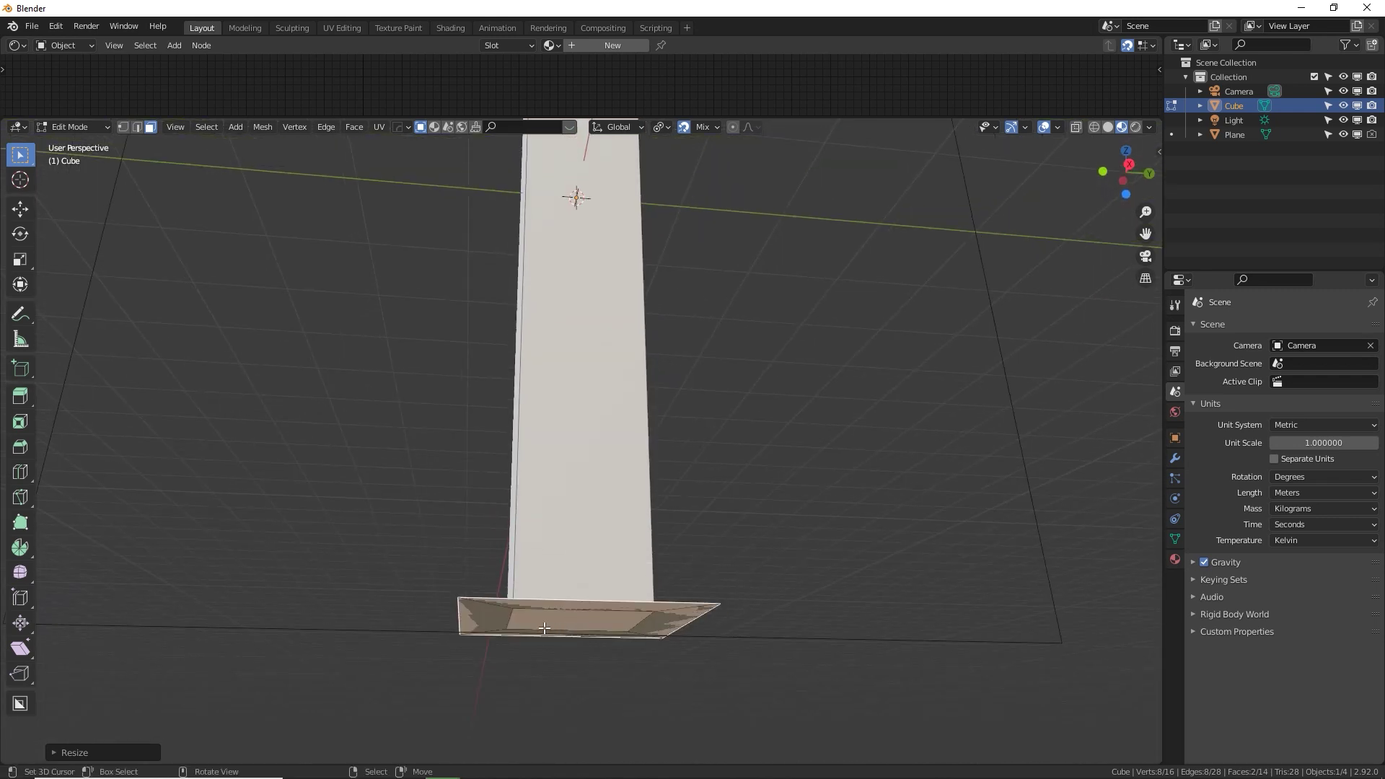
pyautogui.click(552, 629)
pyautogui.keyDown('shift'); pyautogui.click(498, 628); pyautogui.keyUp('shift')
pyautogui.keyDown('shift'); pyautogui.click(536, 630); pyautogui.keyUp('shift')
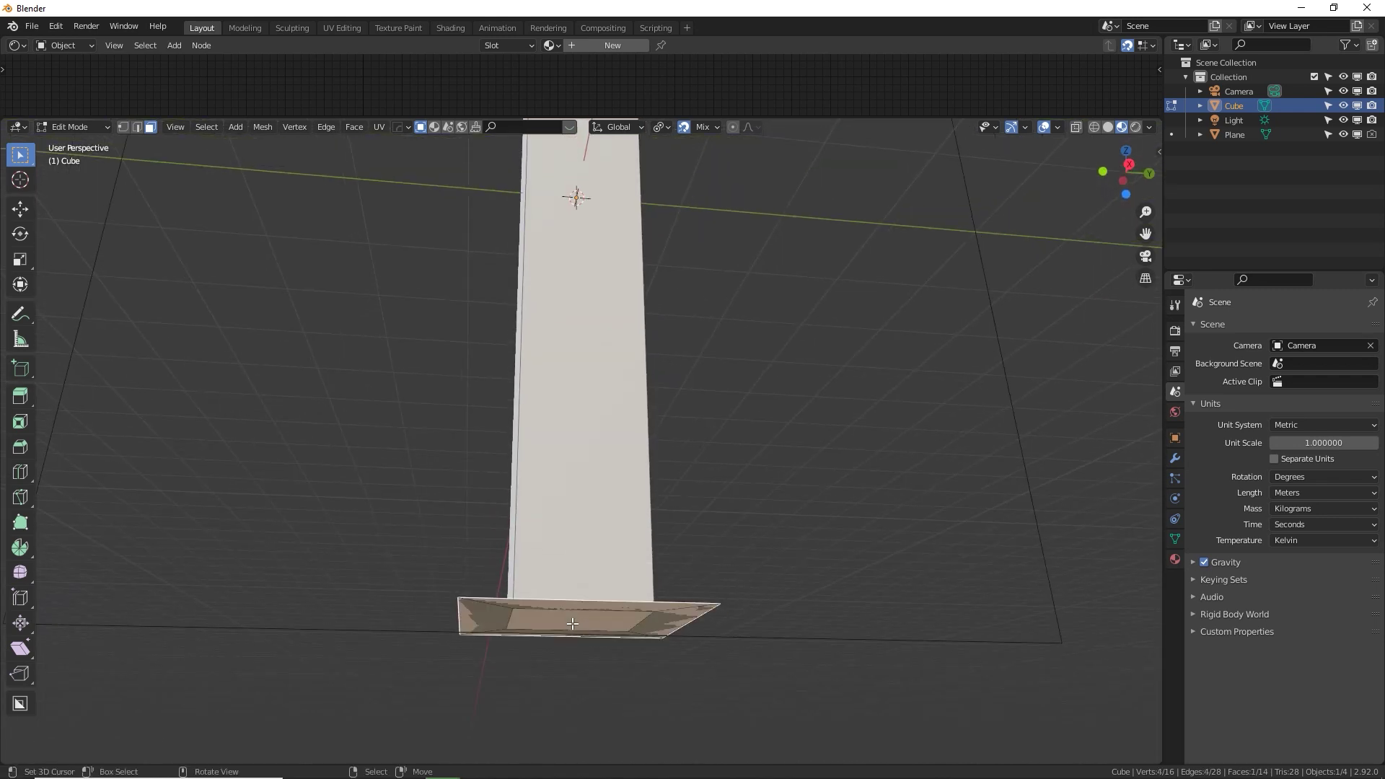
pyautogui.press('KP_3')
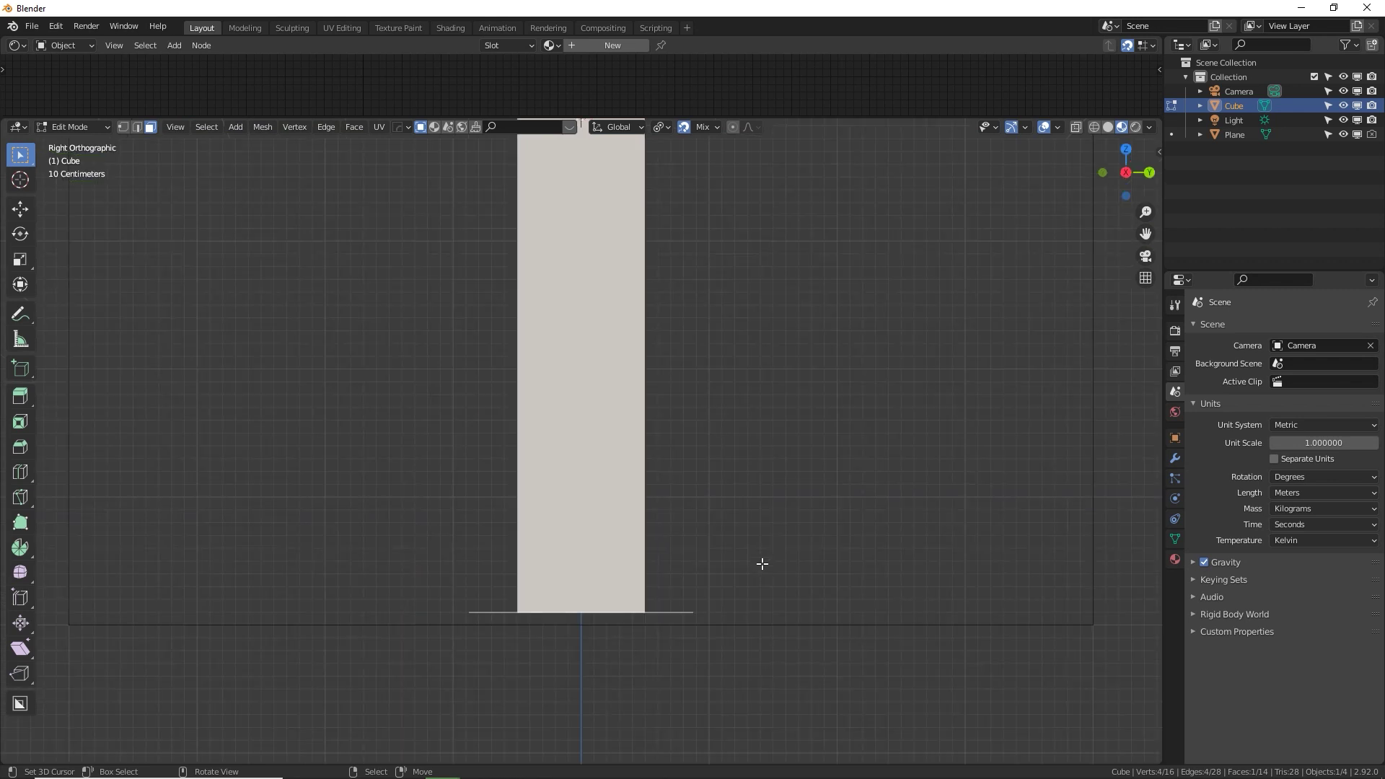
pyautogui.press('e')
pyautogui.click(769, 577)
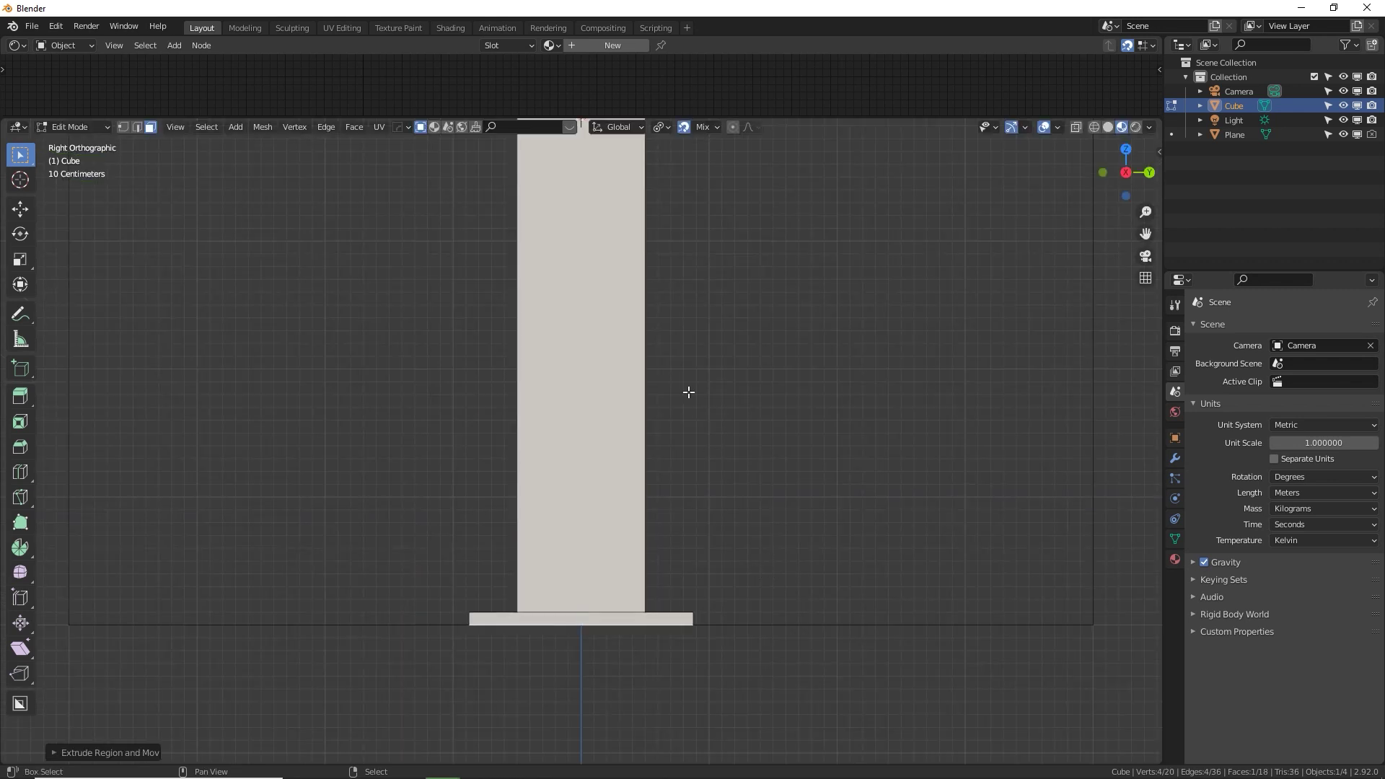
# Extrude the column's enlarged top face up to the guide plane's upper edge in right orthographic view.
pyautogui.keyDown('shift'); pyautogui.scroll(6, 603, 479); pyautogui.keyUp('shift')
pyautogui.moveTo(603, 325)
pyautogui.mouseDown(button='middle')
pyautogui.moveTo(619, 367)
pyautogui.moveTo(603, 332)
pyautogui.mouseUp(button='middle')
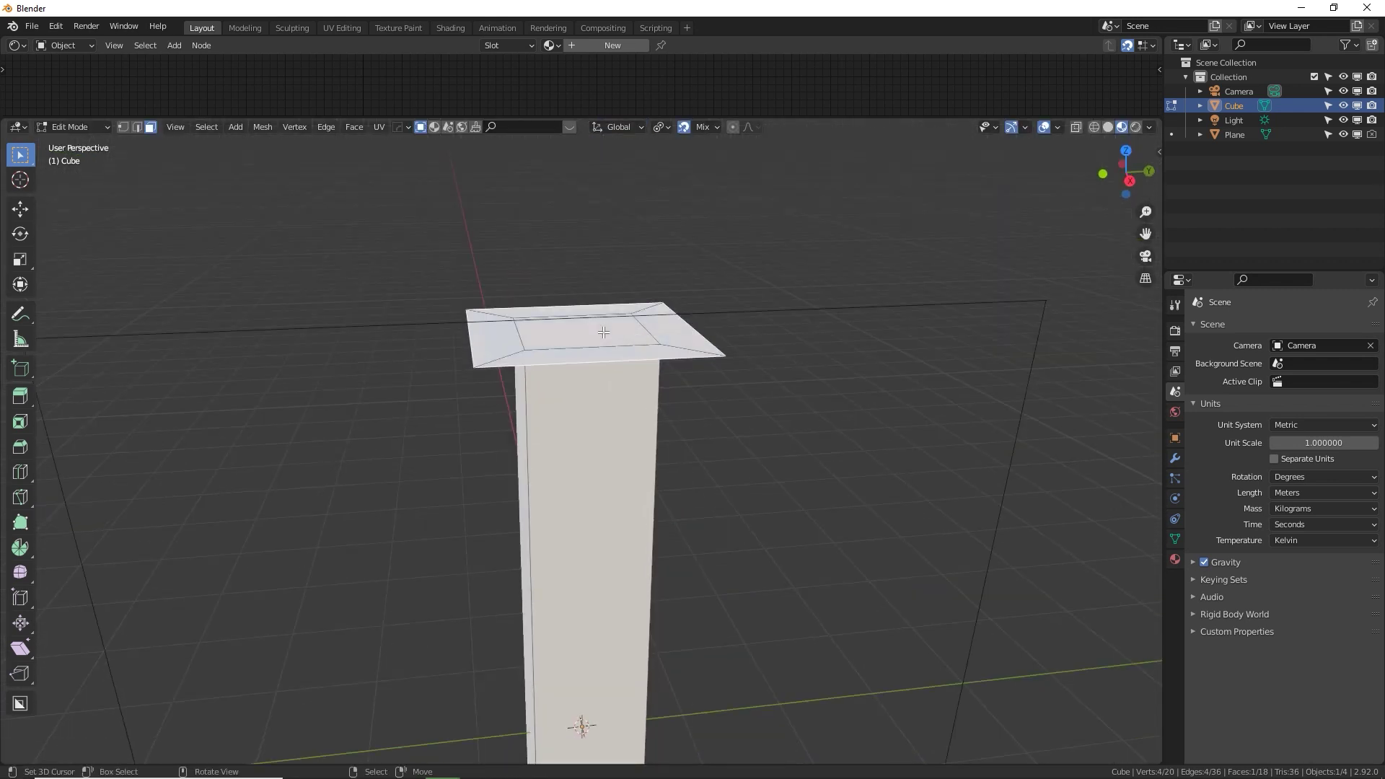
pyautogui.press('KP_3')
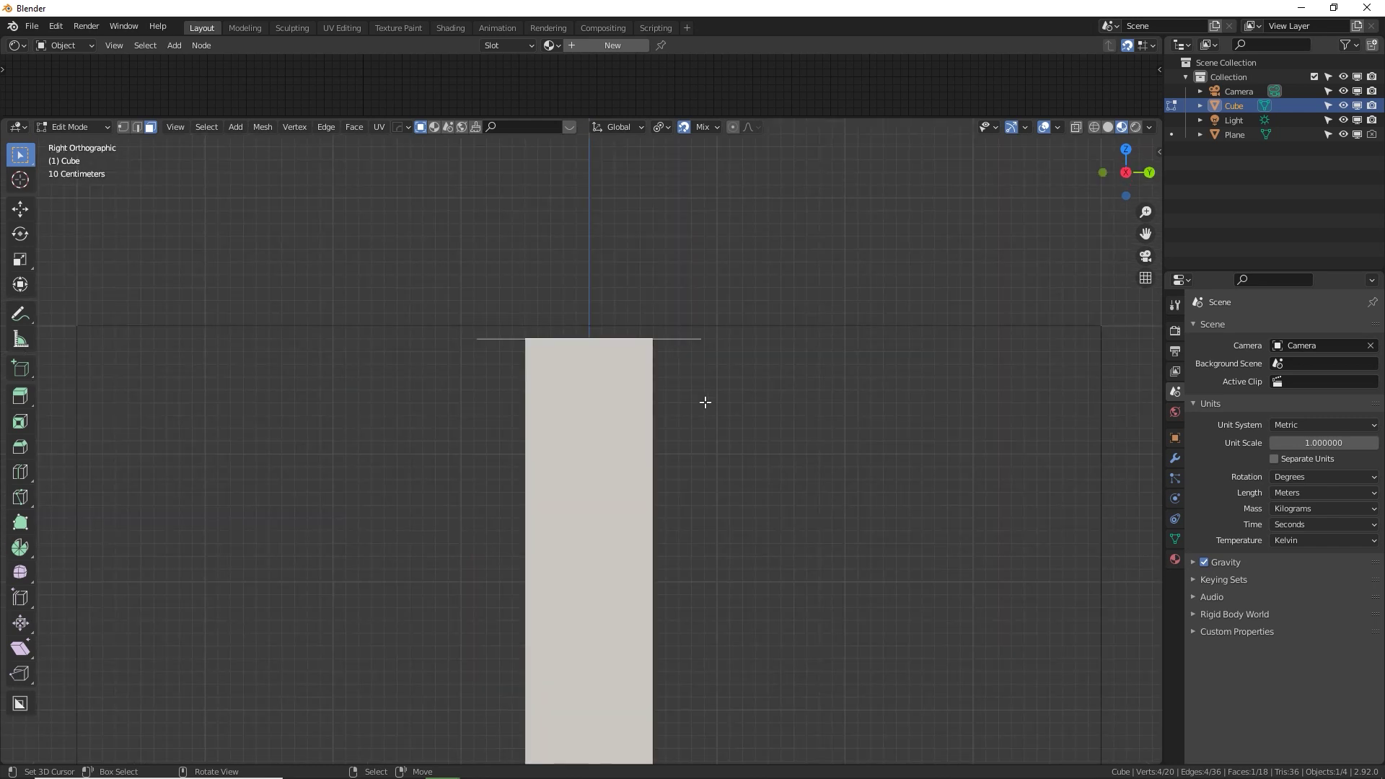
pyautogui.press('e')
pyautogui.click(706, 390)
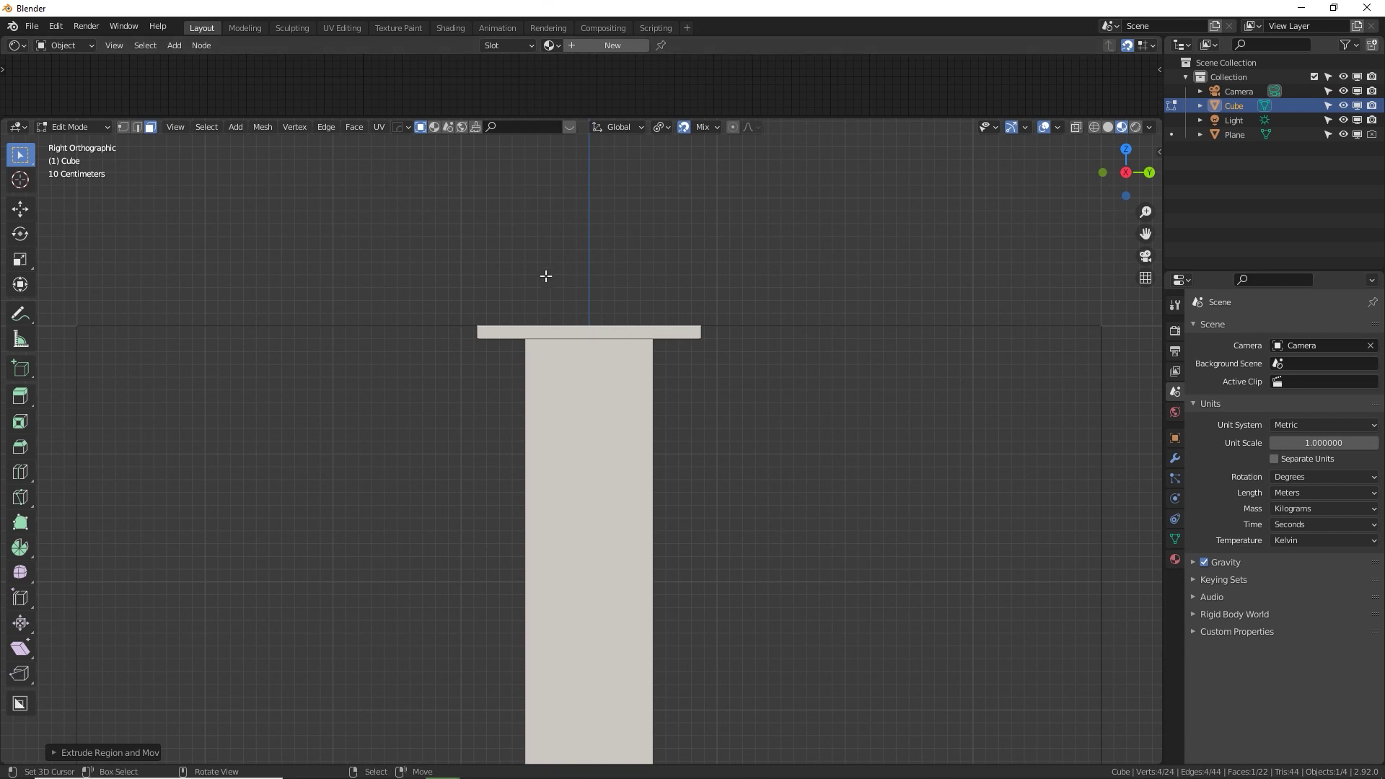
# In edge mode, select a vertical shaft edge and a top slab corner edge, and extend the selection to all edges of similar length.
pyautogui.moveTo(503, 334); pyautogui.dragTo(575, 358, button='middle')
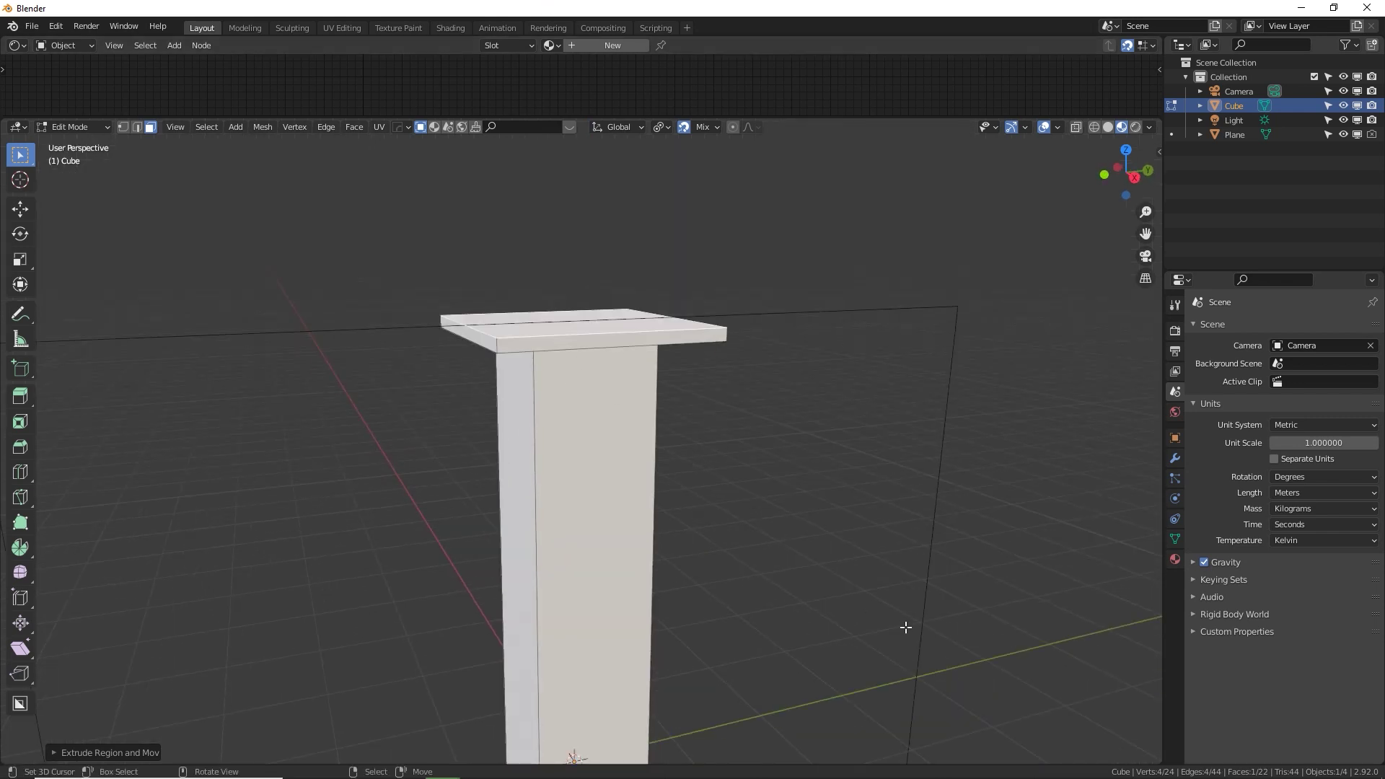
pyautogui.keyDown('shift'); pyautogui.moveTo(712, 603); pyautogui.dragTo(708, 390, button='middle'); pyautogui.keyUp('shift')
pyautogui.scroll(-3, 696, 477)
pyautogui.moveTo(696, 476); pyautogui.dragTo(642, 387, button='middle')
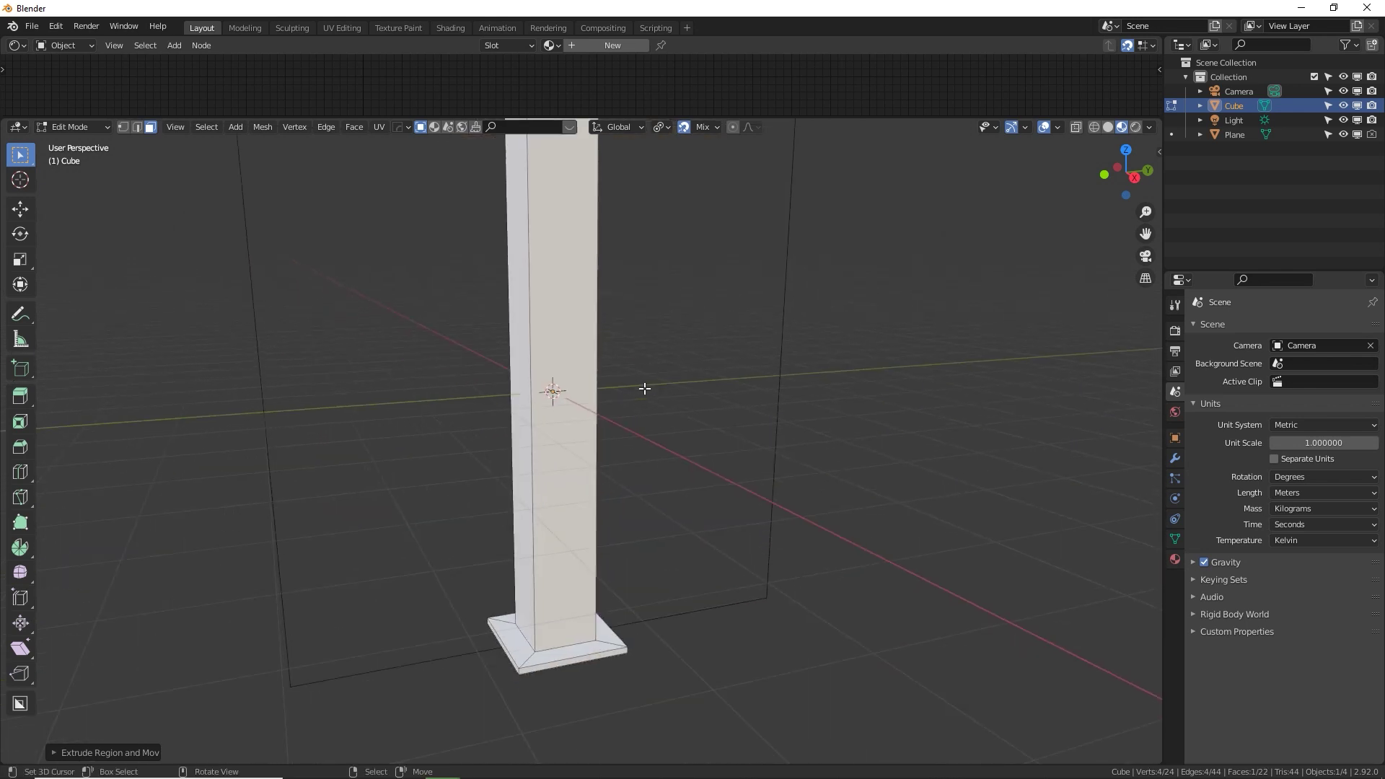
pyautogui.click(137, 127)
pyautogui.click(532, 333)
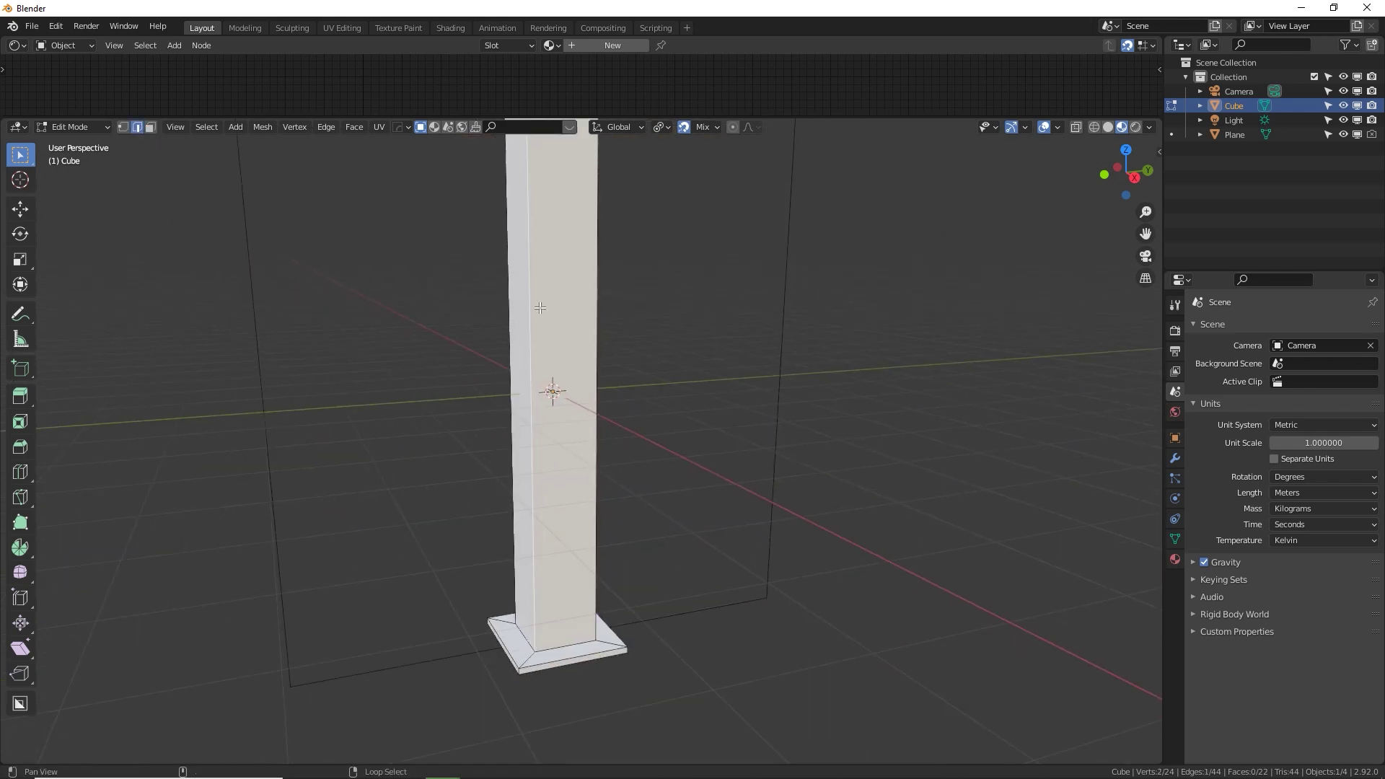
pyautogui.keyDown('shift'); pyautogui.moveTo(570, 370); pyautogui.dragTo(577, 560, button='middle'); pyautogui.keyUp('shift')
pyautogui.scroll(3, 683, 343)
pyautogui.moveTo(683, 342); pyautogui.dragTo(683, 324, button='middle')
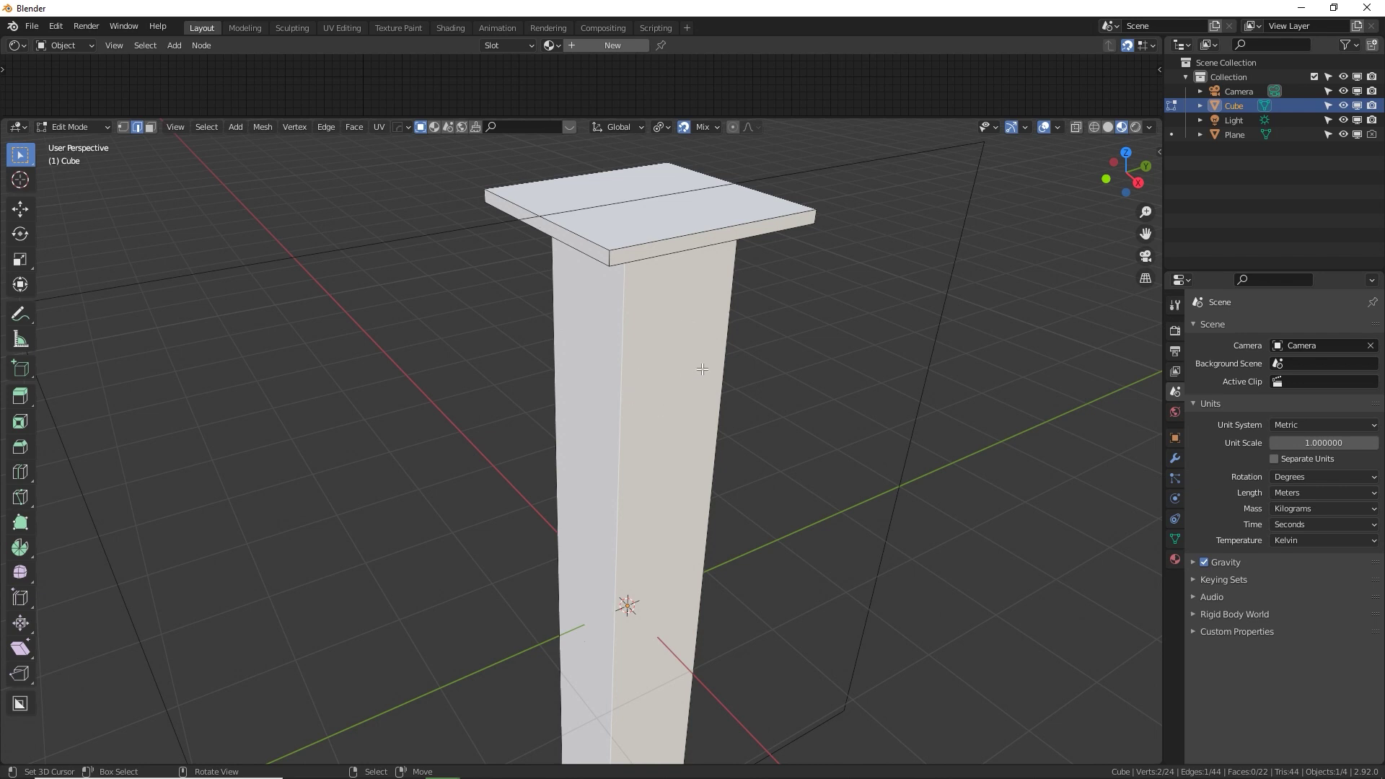
pyautogui.moveTo(719, 393); pyautogui.dragTo(586, 392, button='middle')
pyautogui.keyDown('shift'); pyautogui.click(635, 260); pyautogui.keyUp('shift')
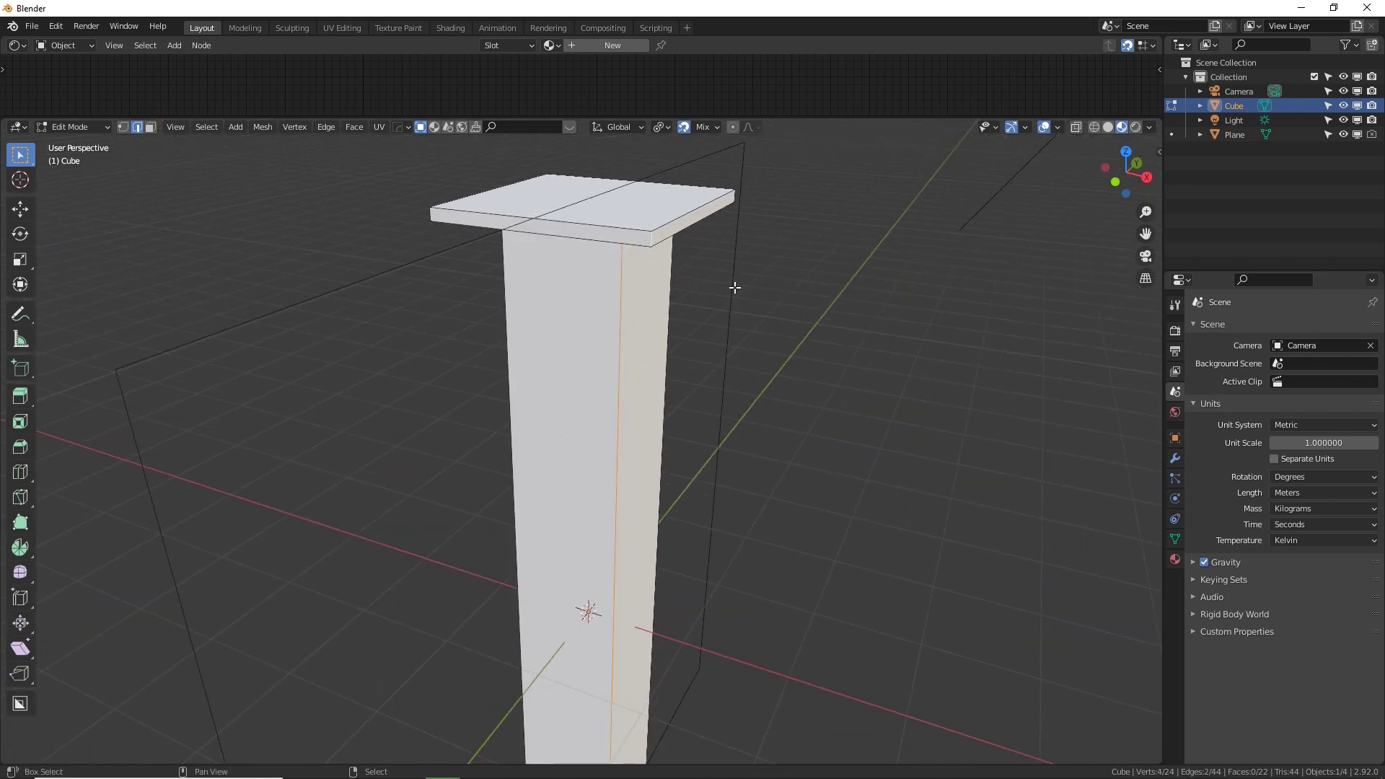
pyautogui.hotkey('shift', 'g')
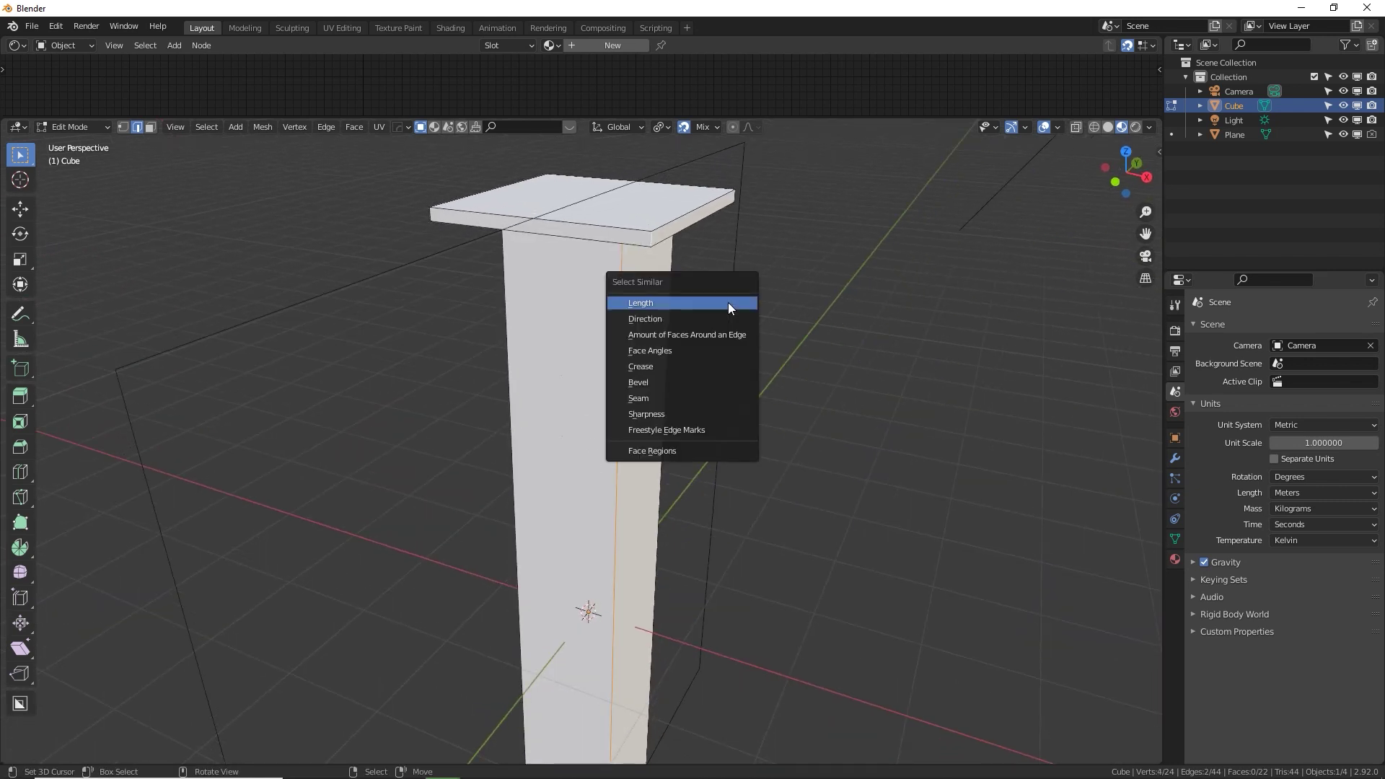
pyautogui.click(654, 306)
# Add two bottom slab outline edges and two shaft base edges to the selection, and extend it to all edges of similar length.
pyautogui.moveTo(704, 286); pyautogui.dragTo(798, 693, button='middle')
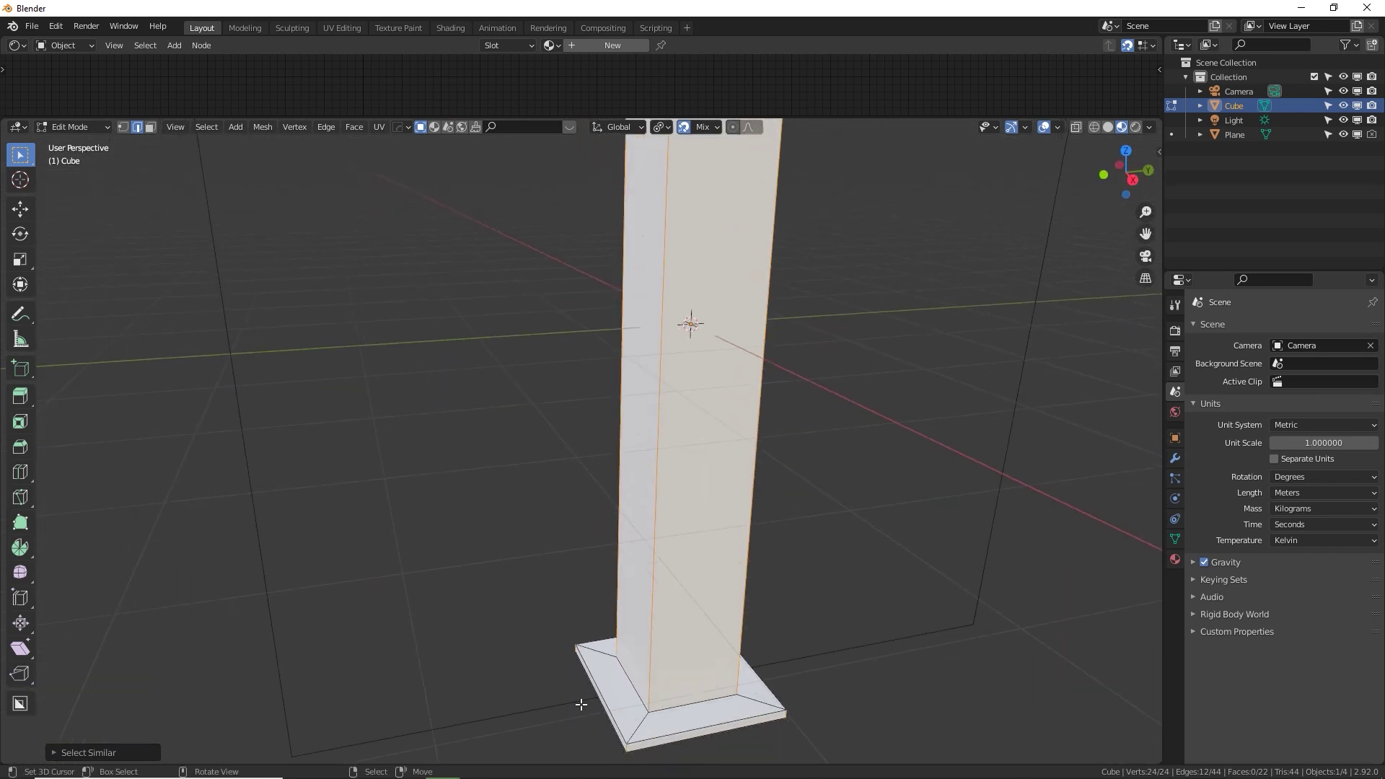
pyautogui.click(600, 680)
pyautogui.hotkey('ctrl', 'z')
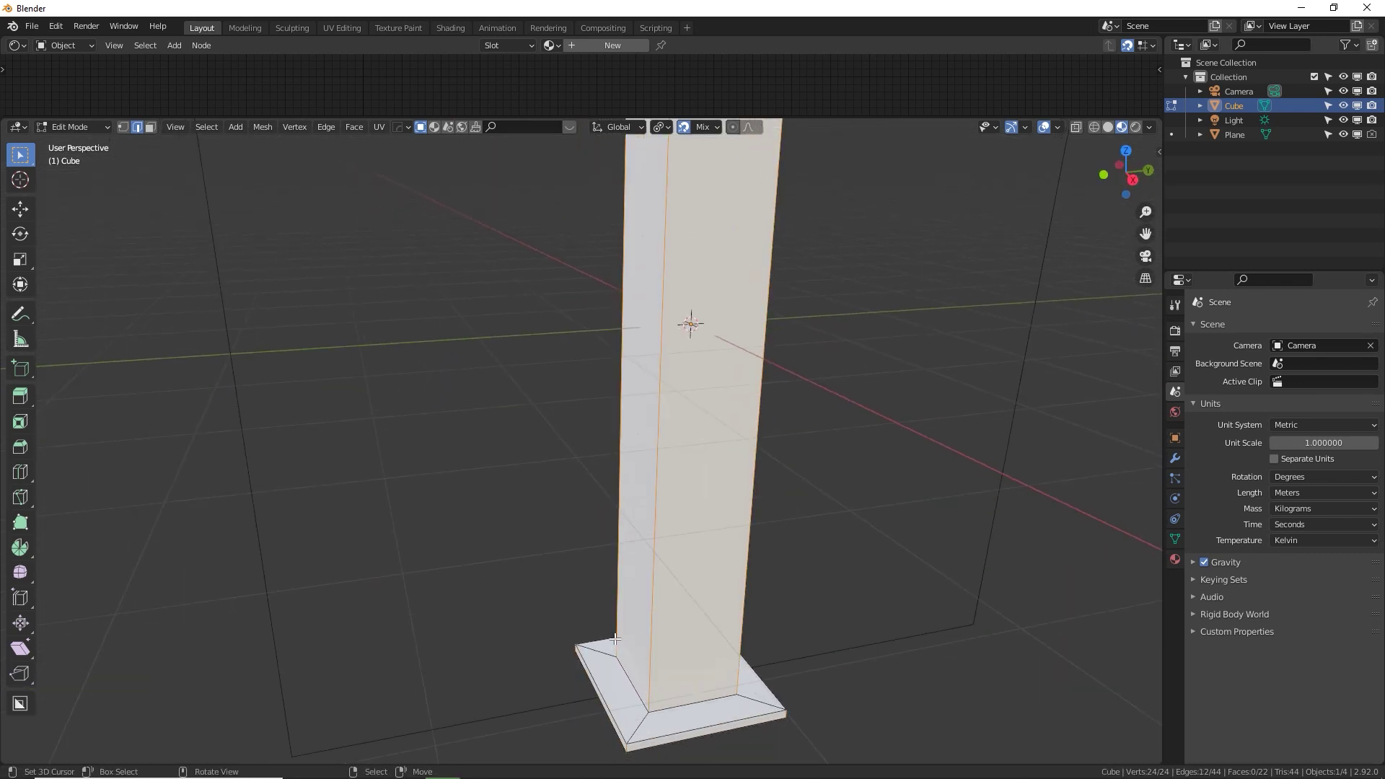
pyautogui.moveTo(650, 691); pyautogui.dragTo(559, 687, button='middle')
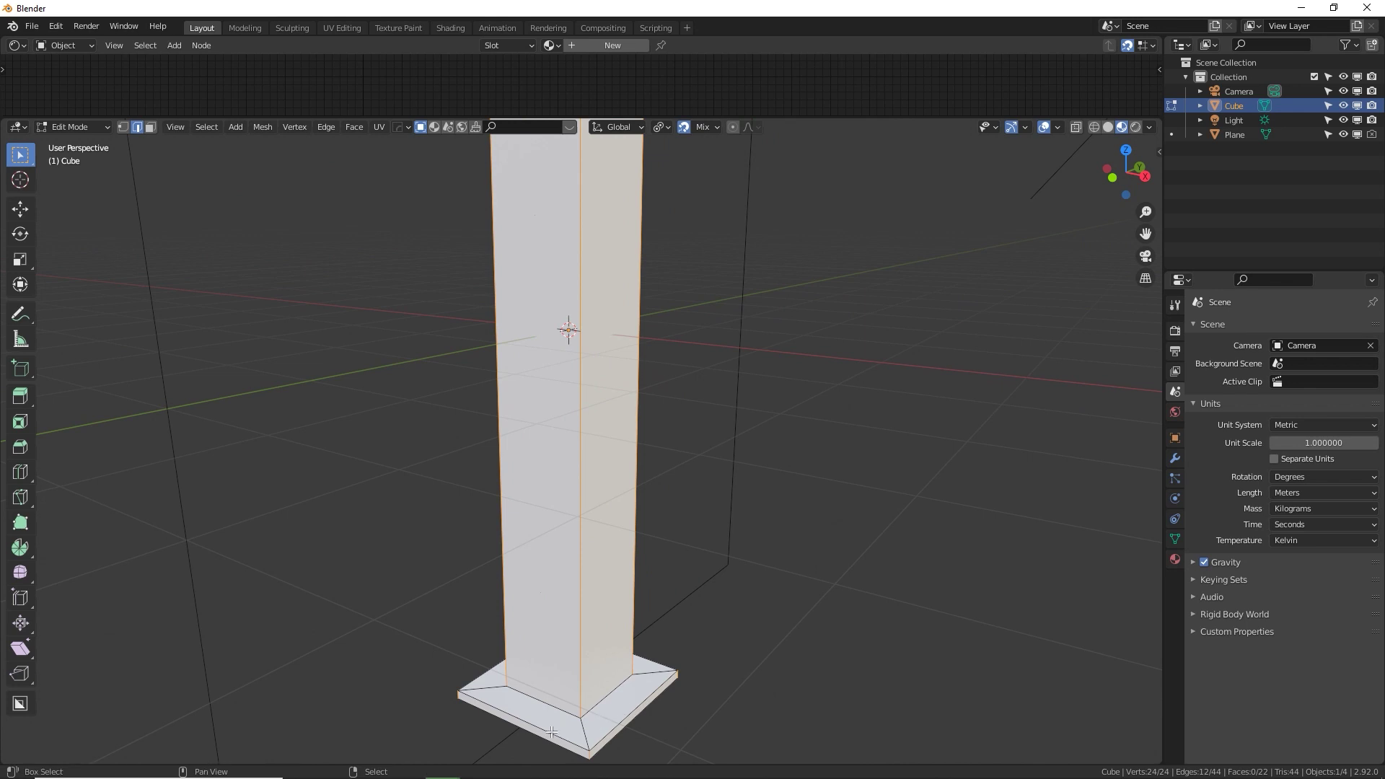
pyautogui.keyDown('shift'); pyautogui.click(583, 734); pyautogui.keyUp('shift')
pyautogui.keyDown('shift'); pyautogui.click(604, 733); pyautogui.keyUp('shift')
pyautogui.keyDown('shift'); pyautogui.click(567, 710); pyautogui.keyUp('shift')
pyautogui.keyDown('shift'); pyautogui.click(604, 698); pyautogui.keyUp('shift')
pyautogui.hotkey('shift', 'g')
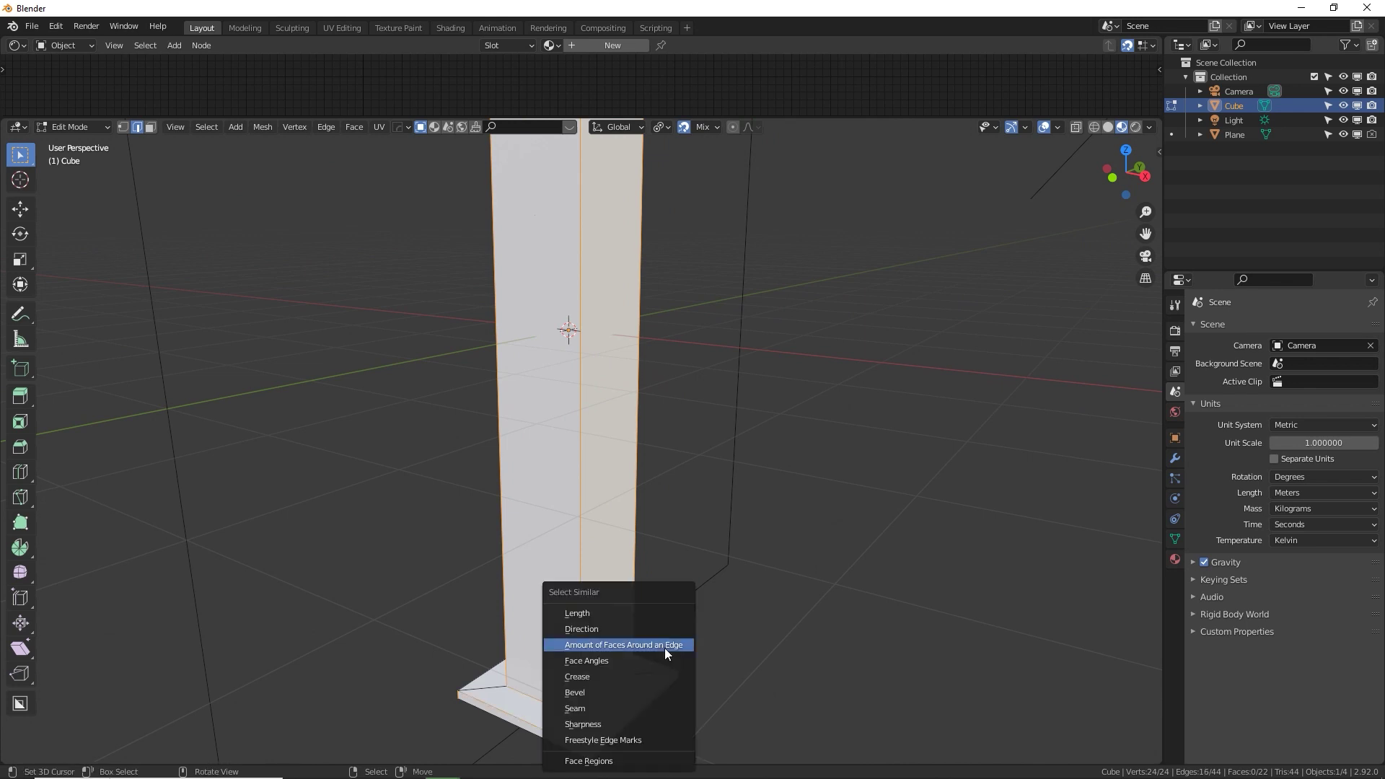
pyautogui.click(613, 614)
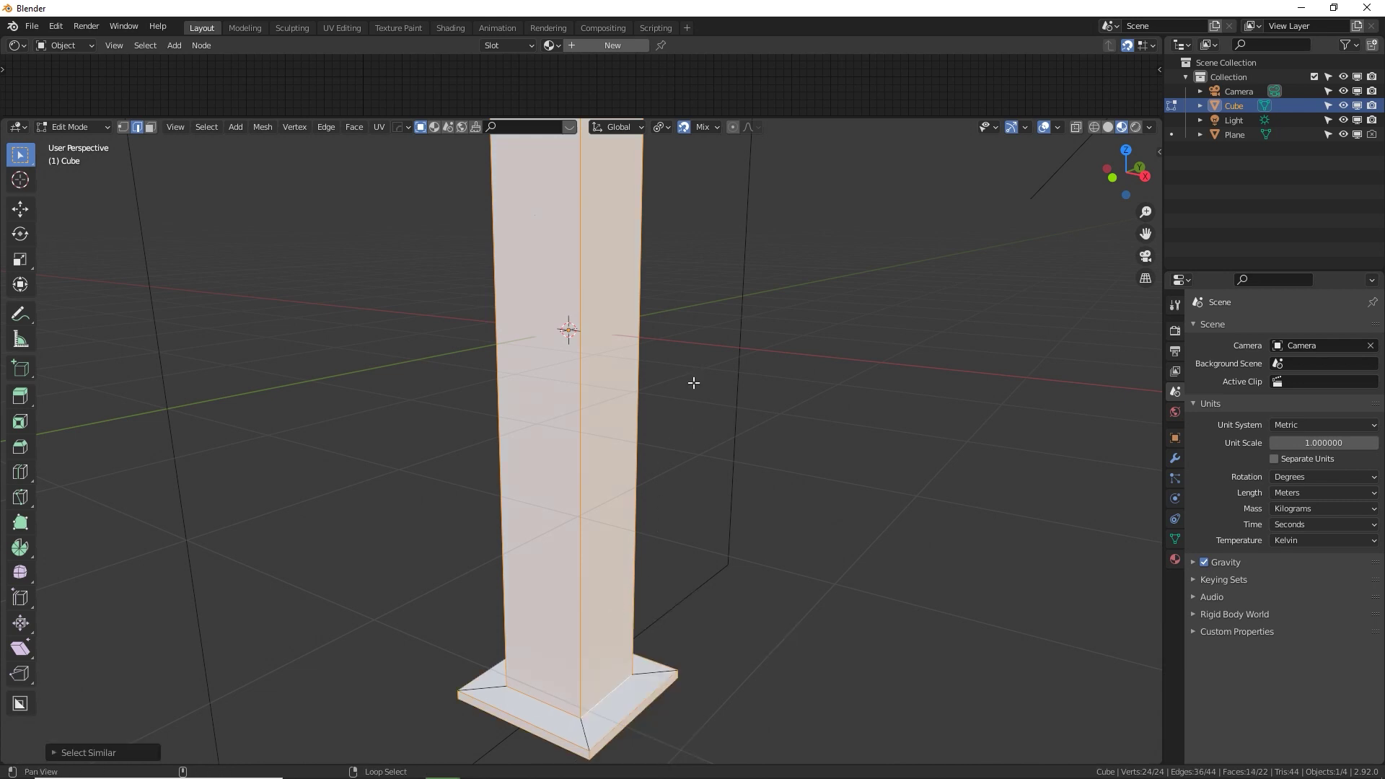
# Bevel the selected column edges about 0.044 m wide with three segments, and return to Object Mode.
pyautogui.moveTo(693, 383)
pyautogui.keyDown('shift'); pyautogui.mouseDown(button='middle')
pyautogui.moveTo(708, 223)
pyautogui.moveTo(642, 308)
pyautogui.moveTo(656, 262)
pyautogui.moveTo(606, 279)
pyautogui.moveTo(628, 272)
pyautogui.moveTo(708, 366)
pyautogui.mouseUp(button='middle'); pyautogui.keyUp('shift')
pyautogui.click(1174, 458)
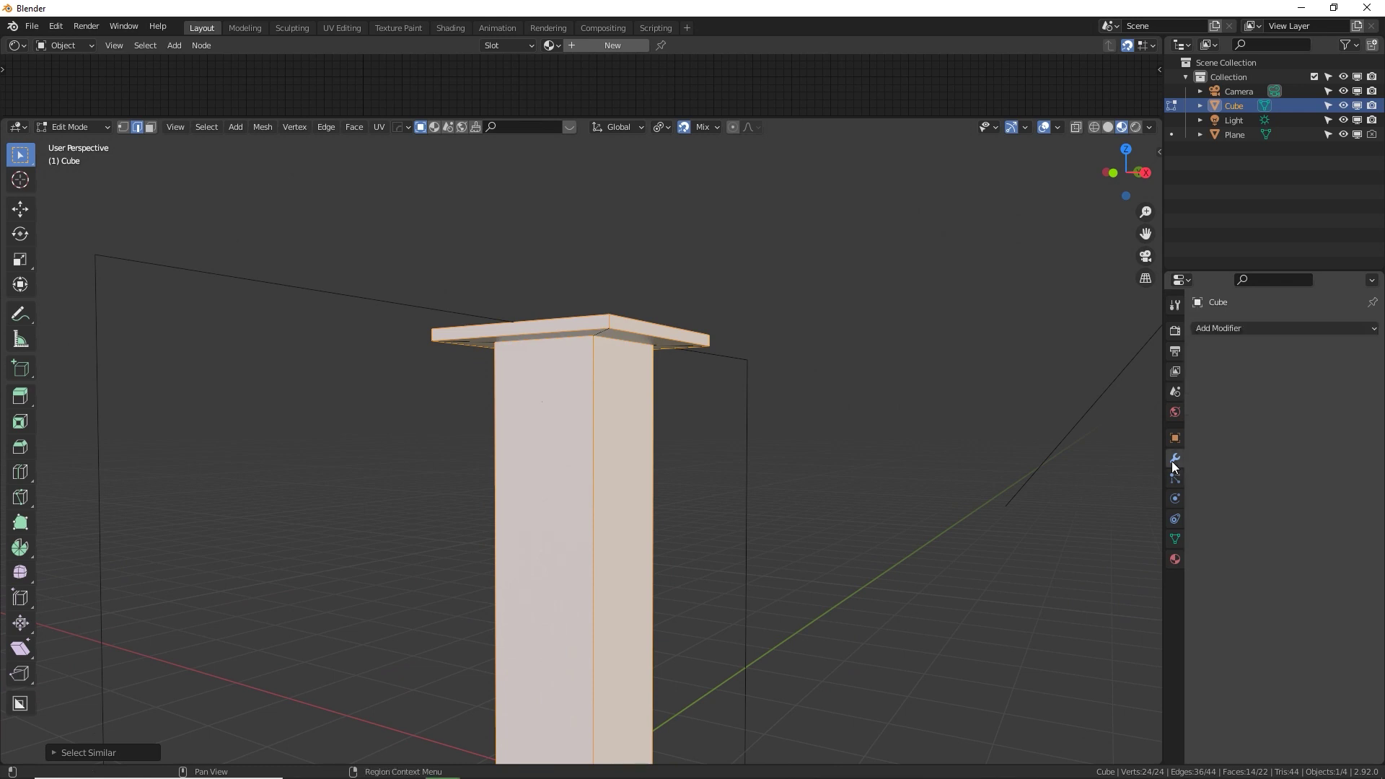
pyautogui.keyDown('shift'); pyautogui.moveTo(757, 479); pyautogui.dragTo(745, 403, button='middle'); pyautogui.keyUp('shift')
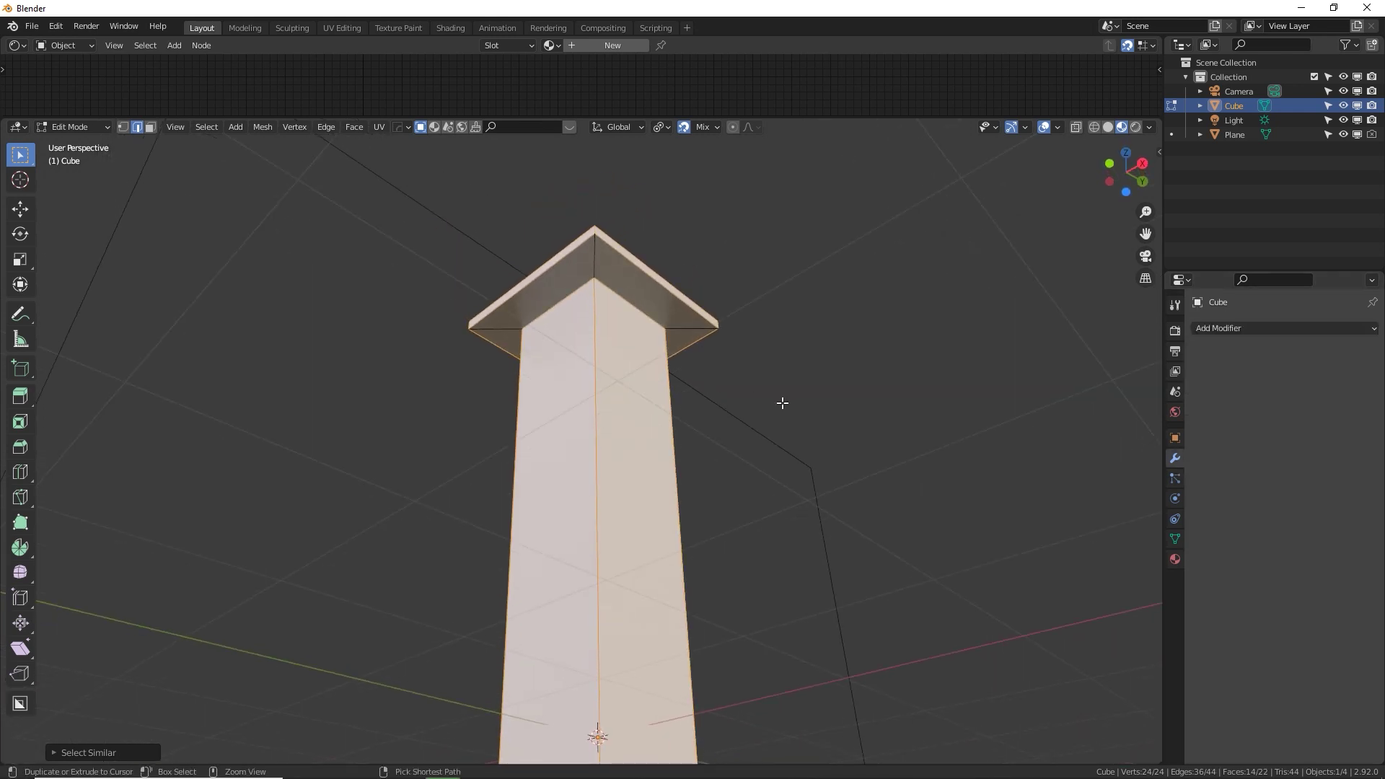
pyautogui.hotkey('ctrl', 'b')
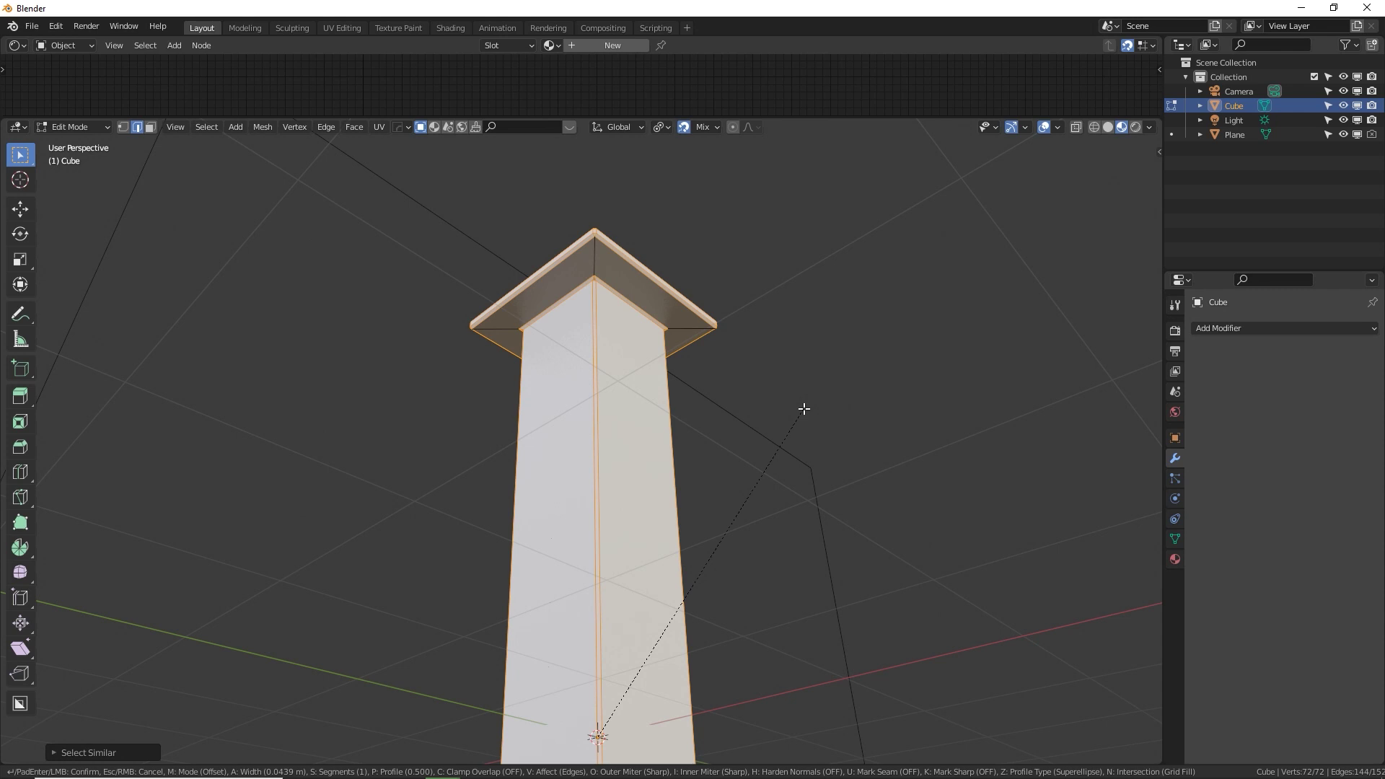
pyautogui.scroll(1, 805, 409)
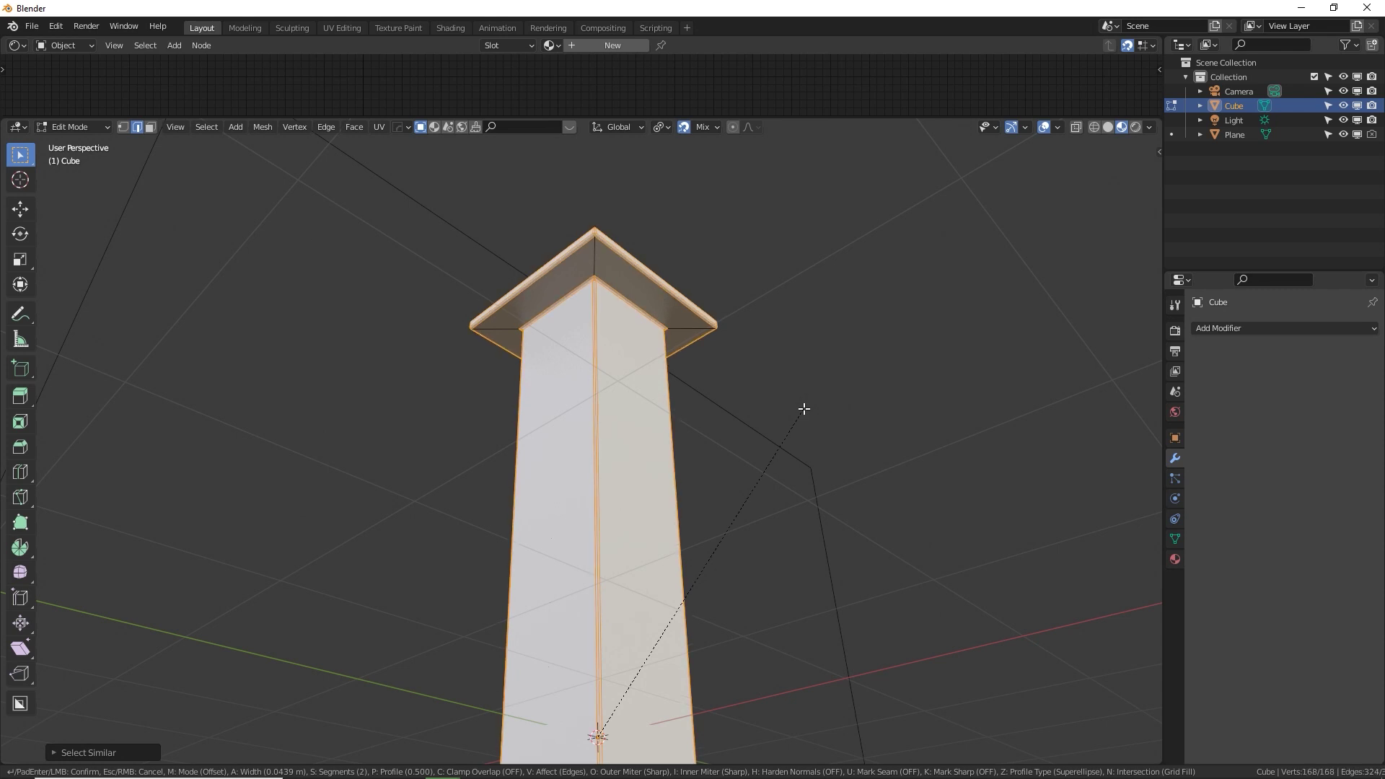
pyautogui.scroll(1, 805, 409)
pyautogui.click(806, 409)
pyautogui.press('Tab')
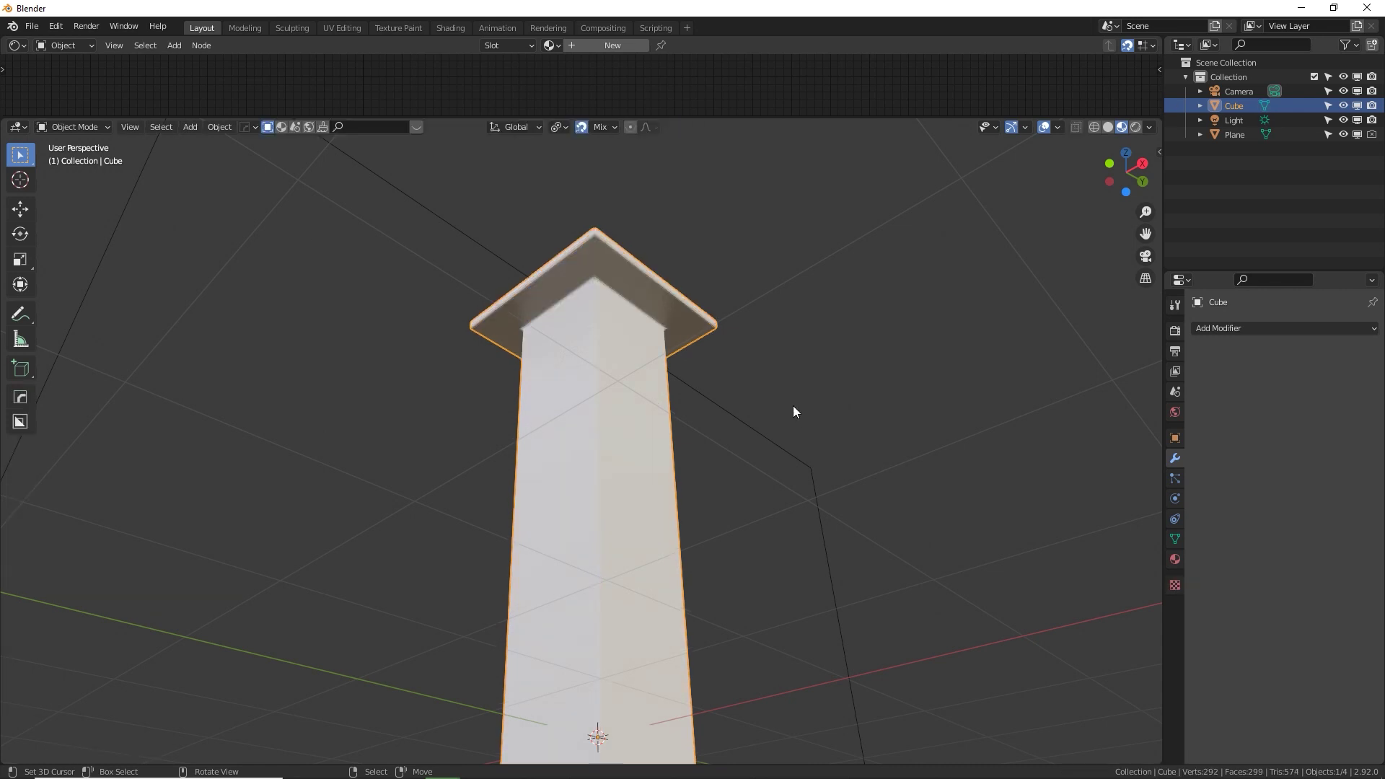
# Hide the grid floor in the viewport overlays while keeping the X and Y axis lines.
pyautogui.moveTo(793, 406); pyautogui.dragTo(739, 456, button='middle')
pyautogui.moveTo(726, 518); pyautogui.dragTo(661, 603, button='middle')
pyautogui.moveTo(686, 526); pyautogui.dragTo(700, 551, button='middle')
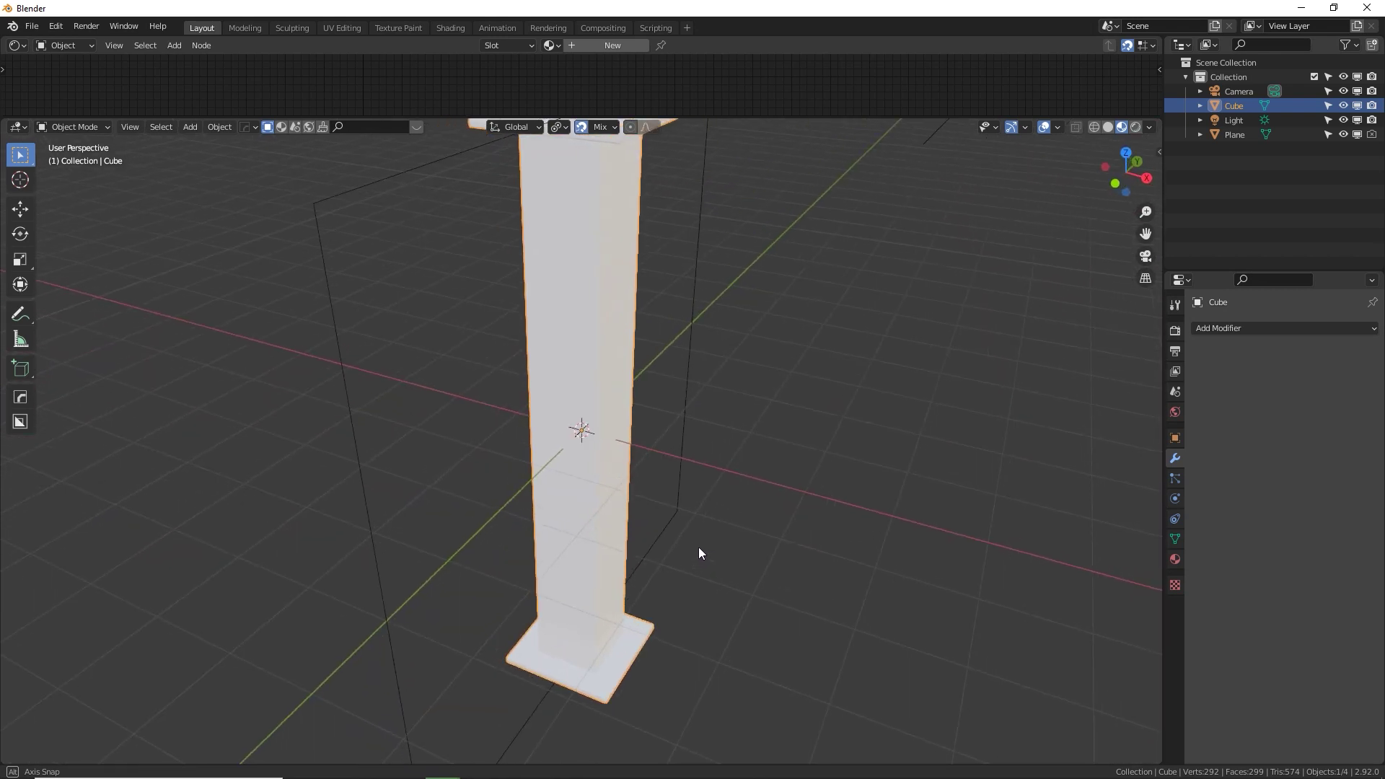
pyautogui.click(1055, 127)
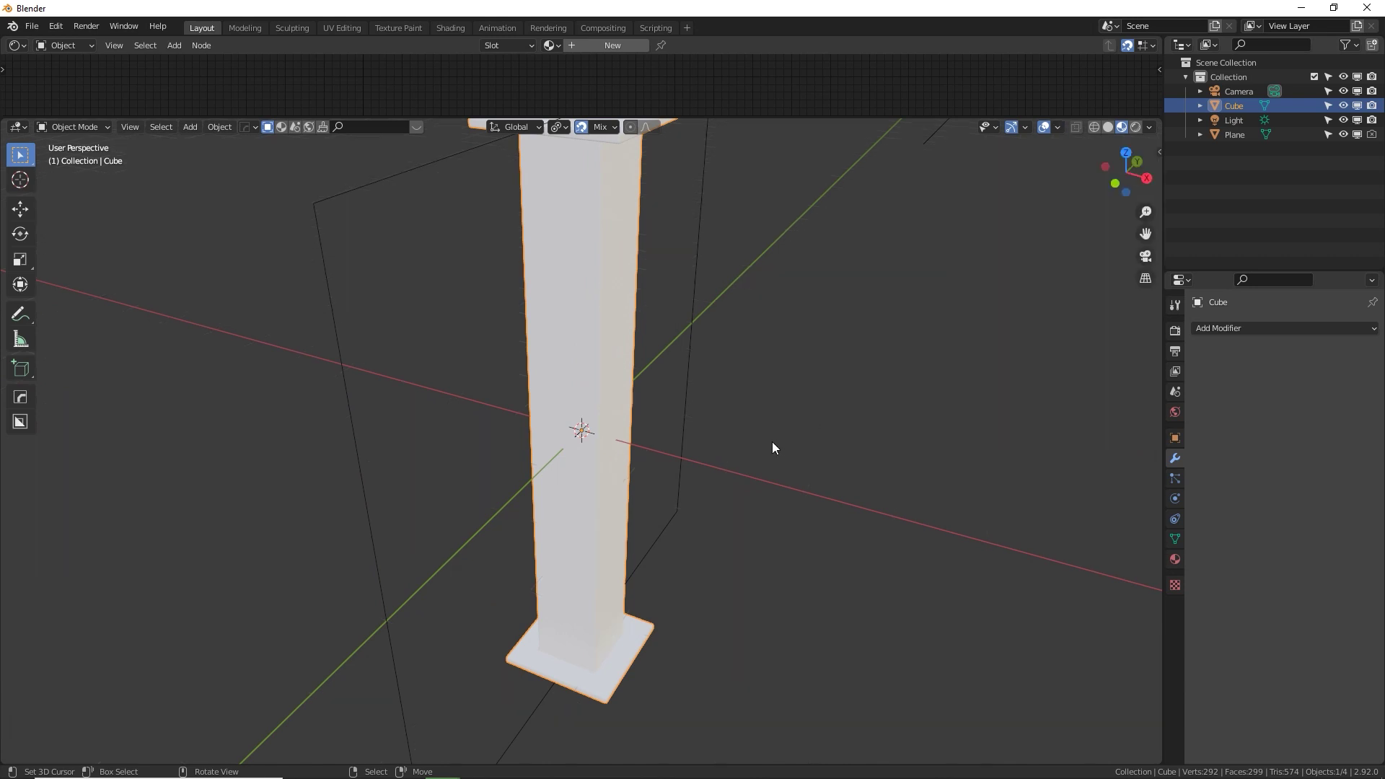
# Select one sloping-cornered face on top of the base slab in face mode and snap the 3D cursor to it.
pyautogui.scroll(-5, 744, 431)
pyautogui.moveTo(721, 423); pyautogui.dragTo(689, 462, button='middle')
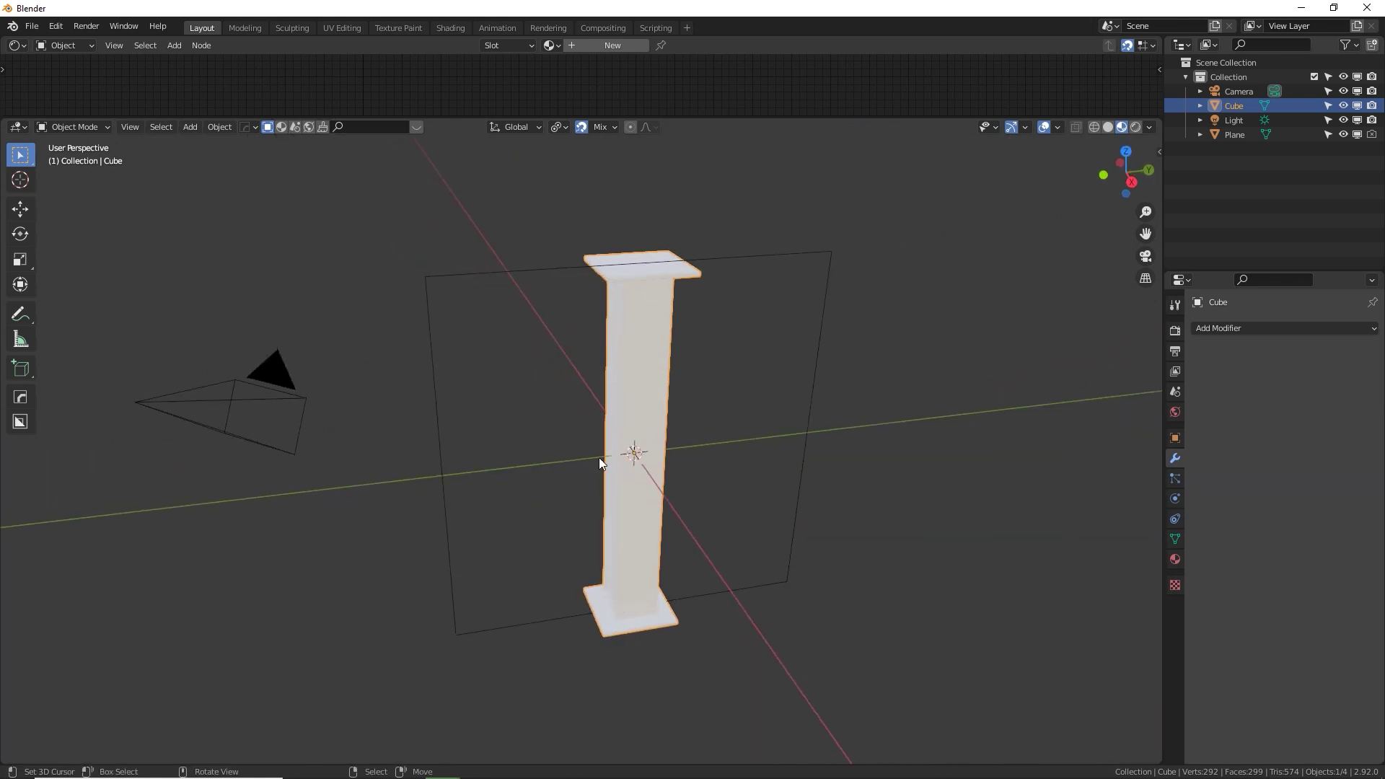
pyautogui.moveTo(649, 572); pyautogui.dragTo(655, 587, button='middle')
pyautogui.scroll(4, 635, 548)
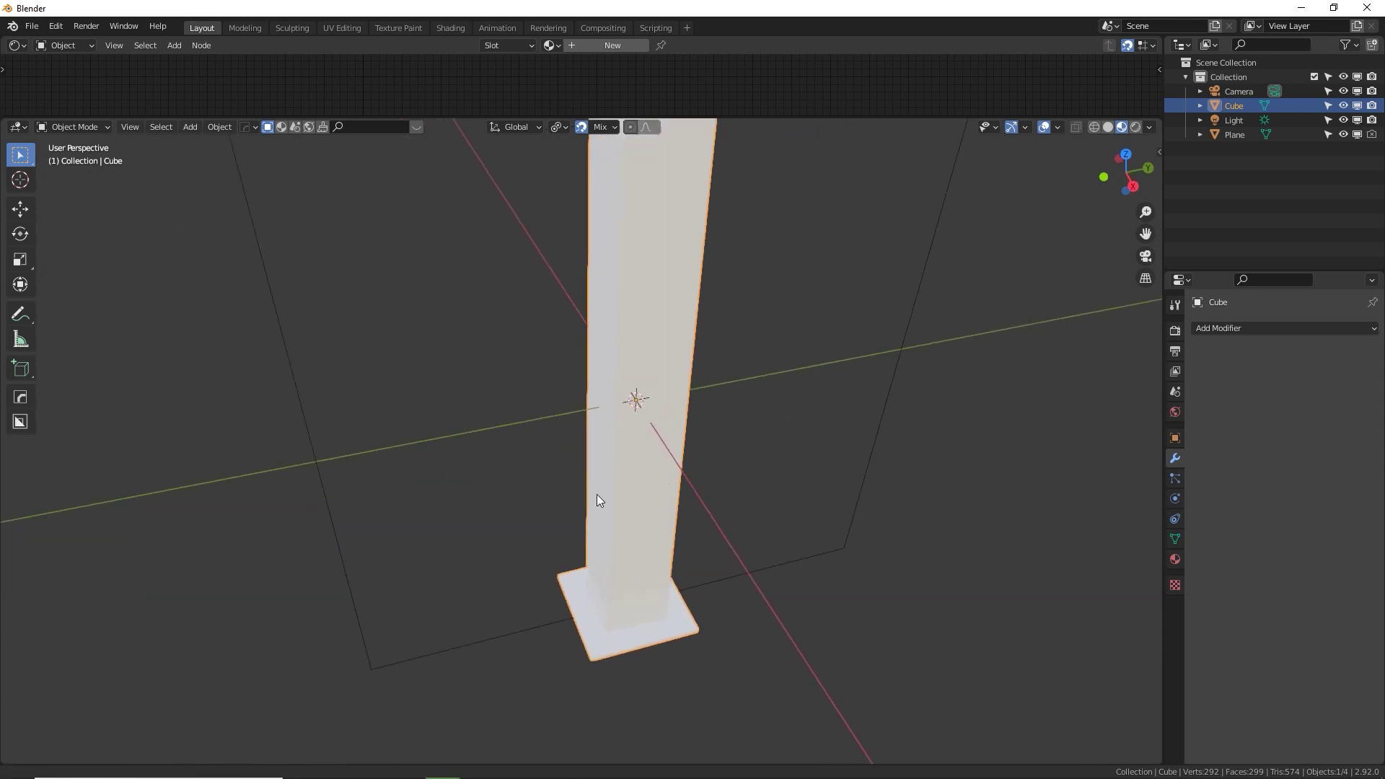
pyautogui.keyDown('shift'); pyautogui.moveTo(598, 498); pyautogui.dragTo(557, 433, button='middle'); pyautogui.keyUp('shift')
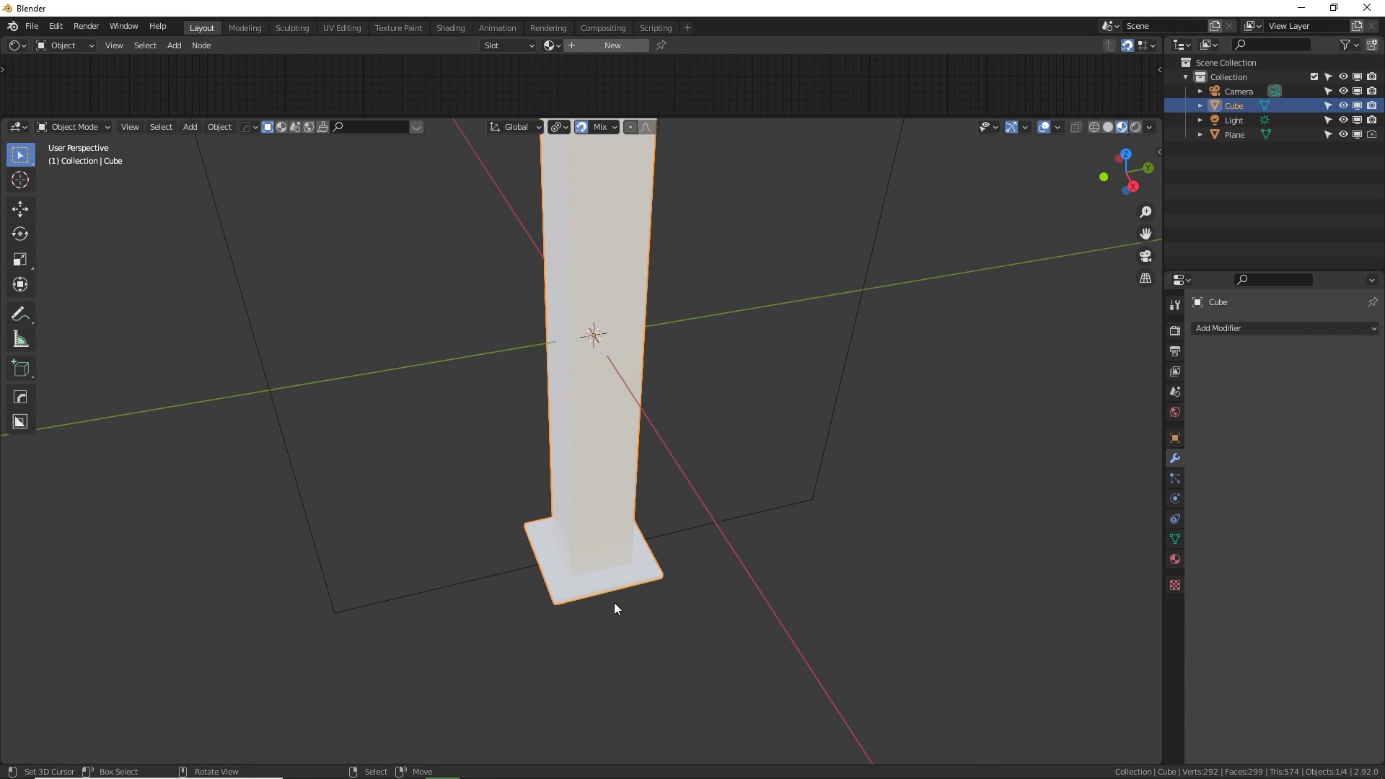
pyautogui.press('Tab')
pyautogui.click(593, 579)
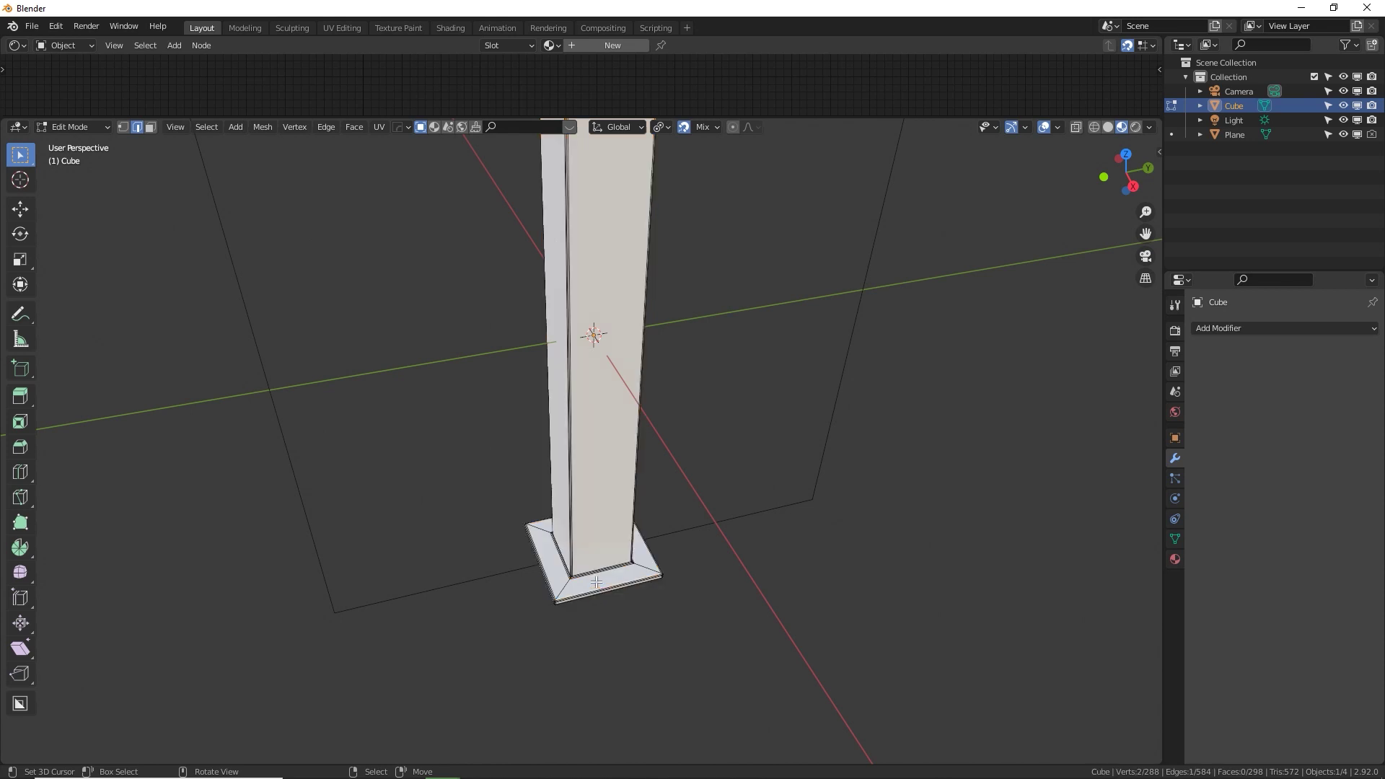
pyautogui.click(149, 128)
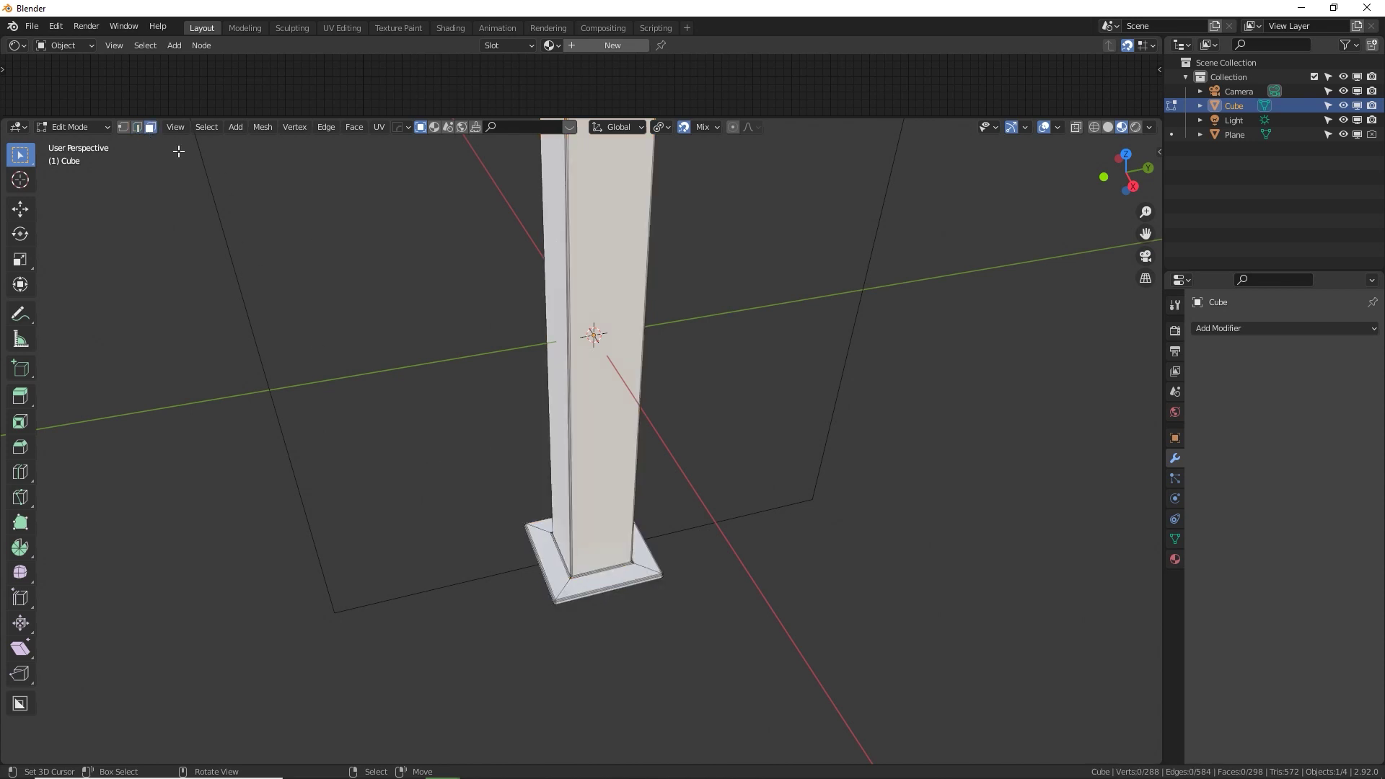
pyautogui.click(612, 576)
pyautogui.hotkey('shift', 's')
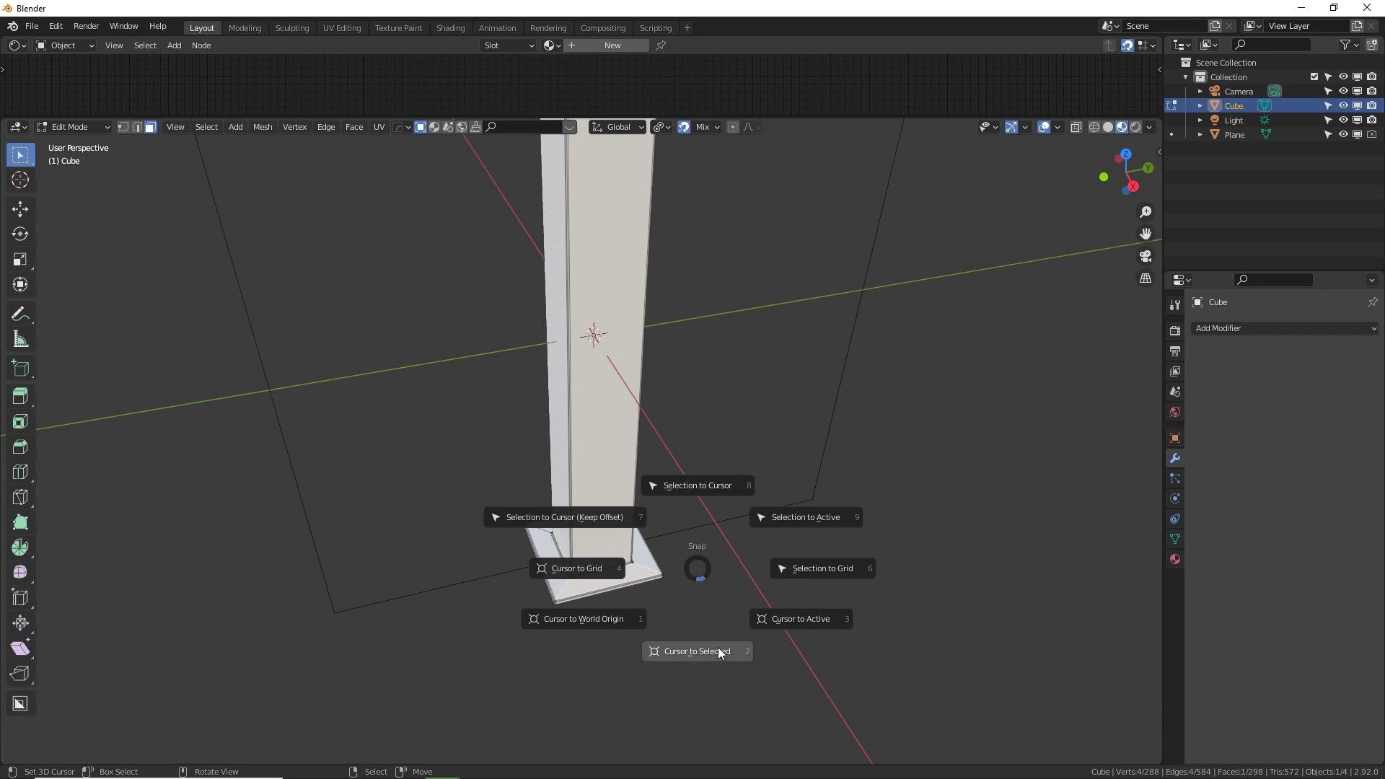
pyautogui.click(690, 651)
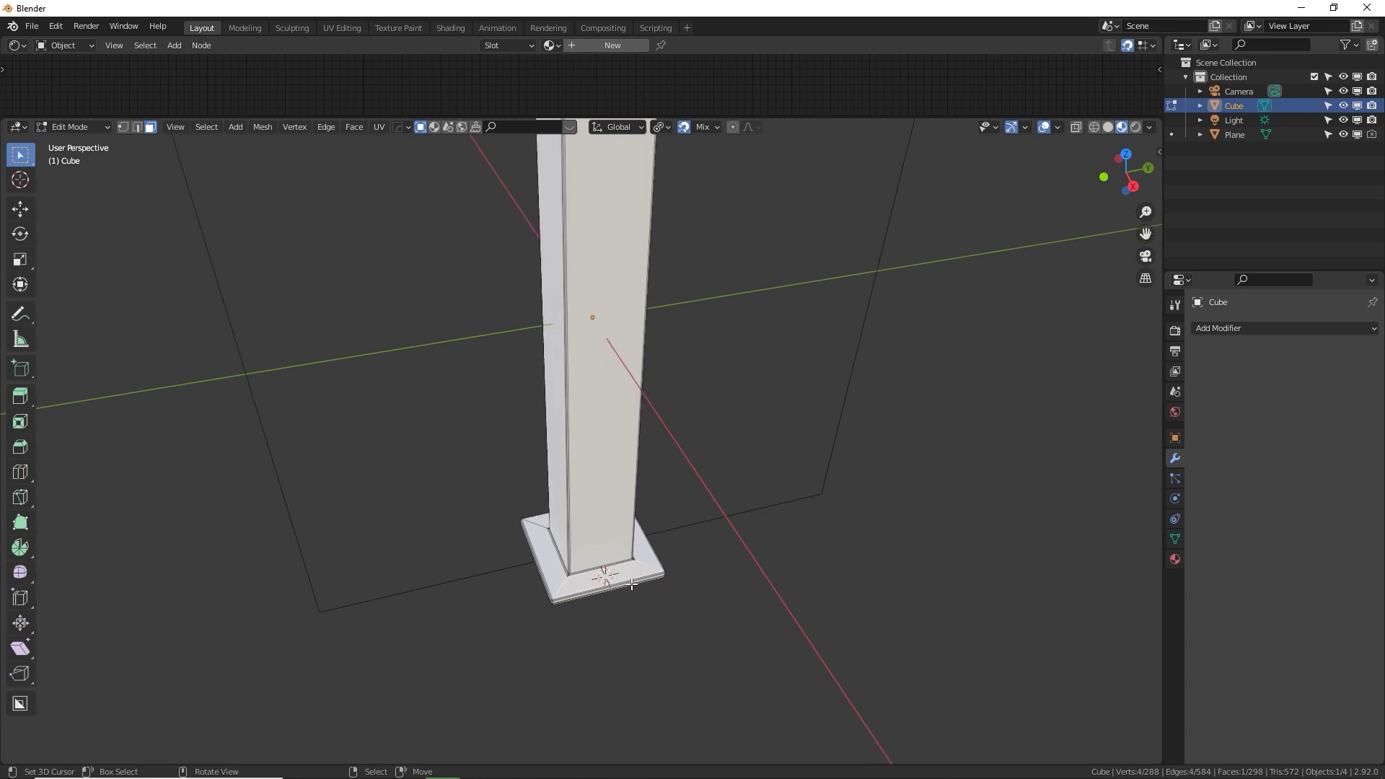
# Frame the selected base face and add a cylinder with 16 vertices at the 3D cursor.
pyautogui.press('KP_Decimal')
pyautogui.moveTo(483, 535); pyautogui.dragTo(632, 452, button='middle')
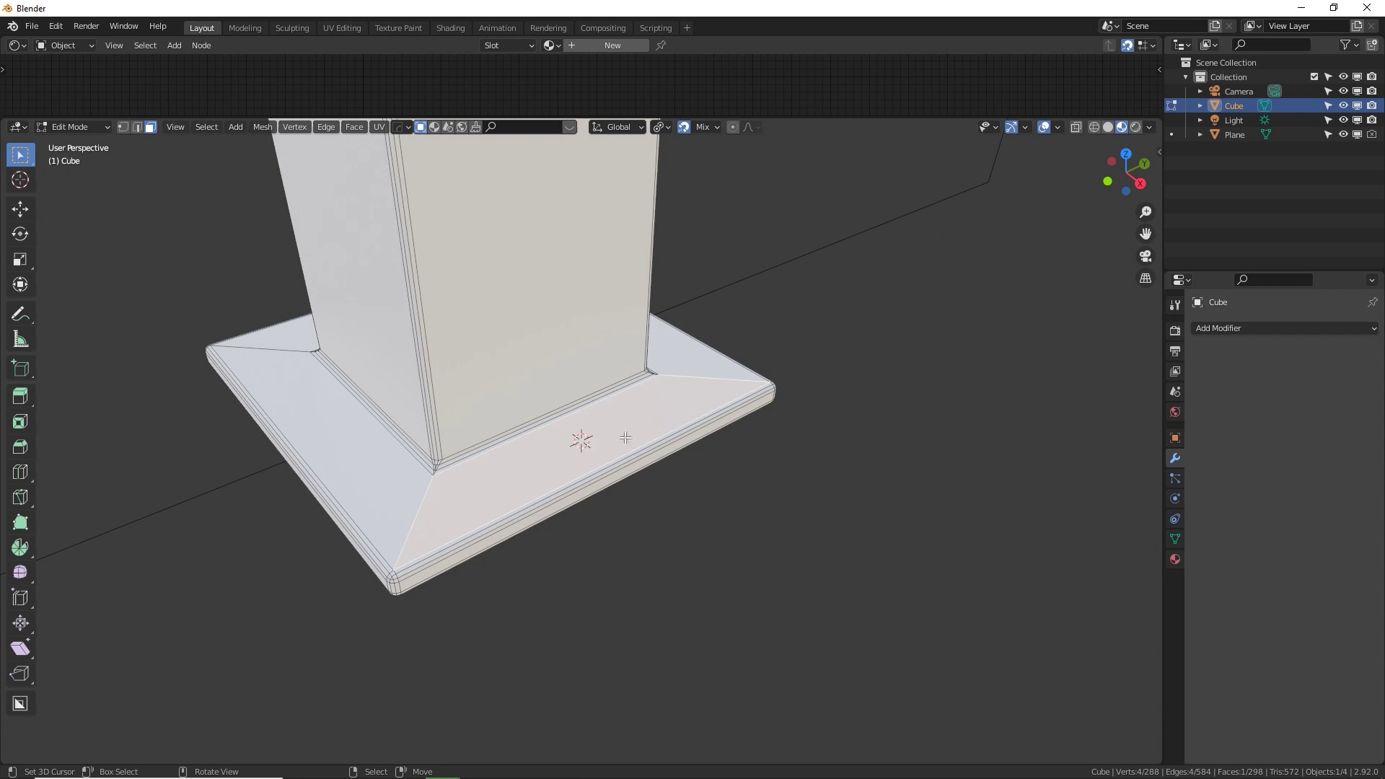
pyautogui.hotkey('shift', 'a')
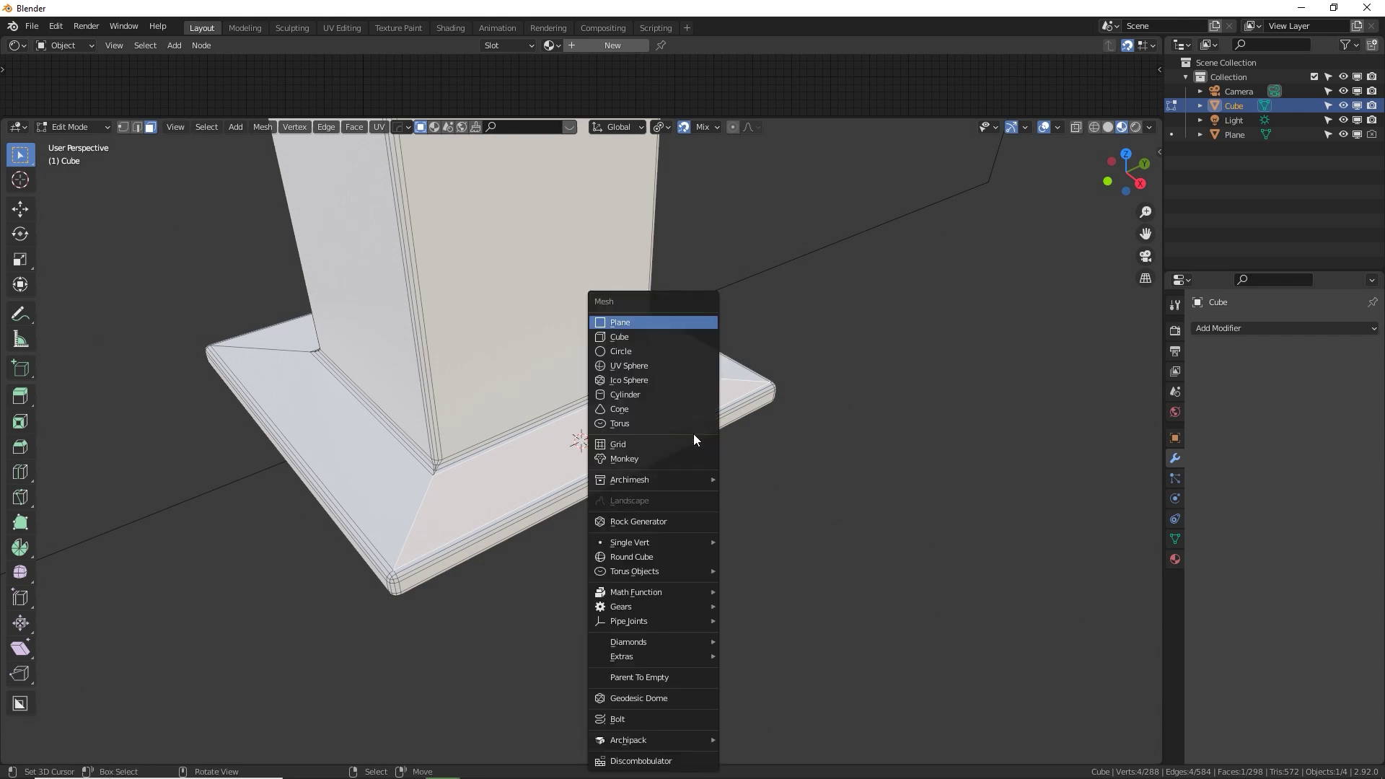
pyautogui.click(664, 396)
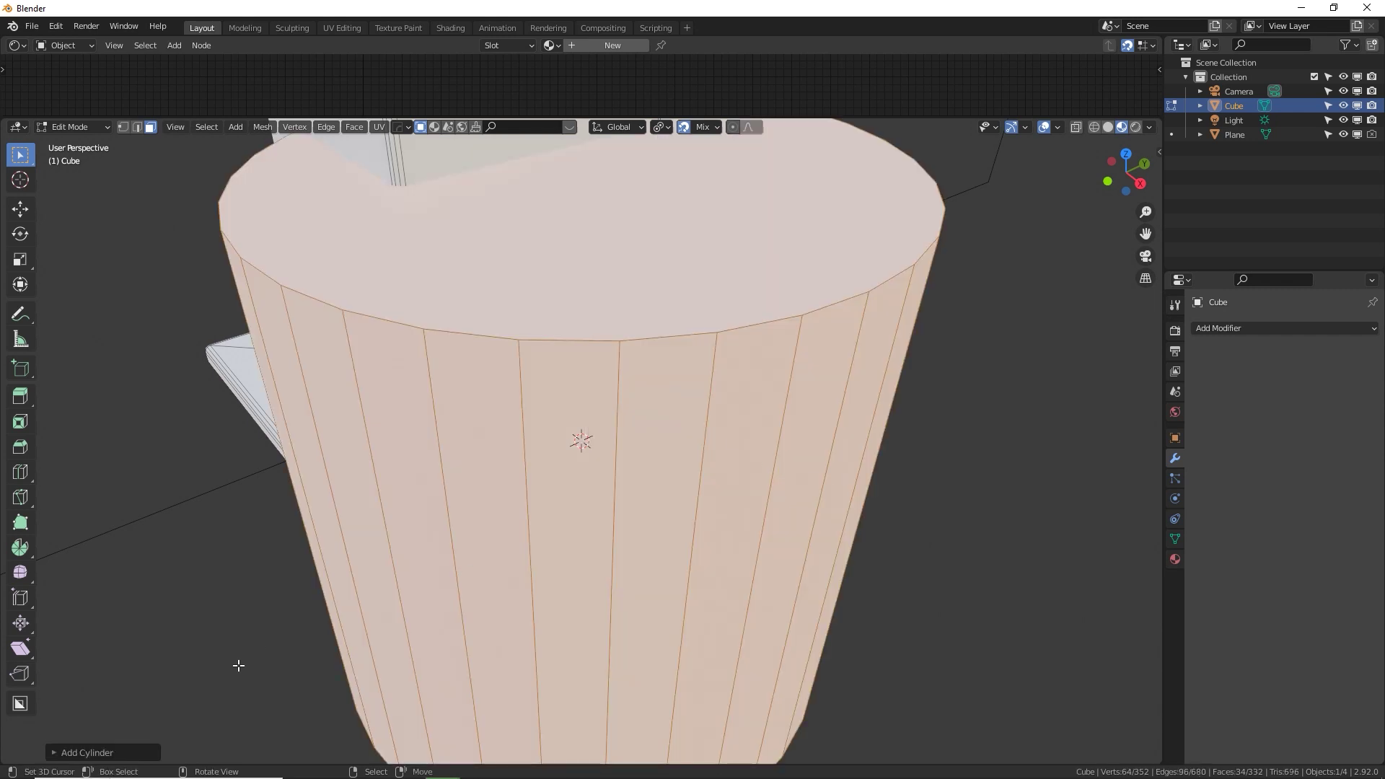
pyautogui.click(86, 752)
pyautogui.click(201, 580)
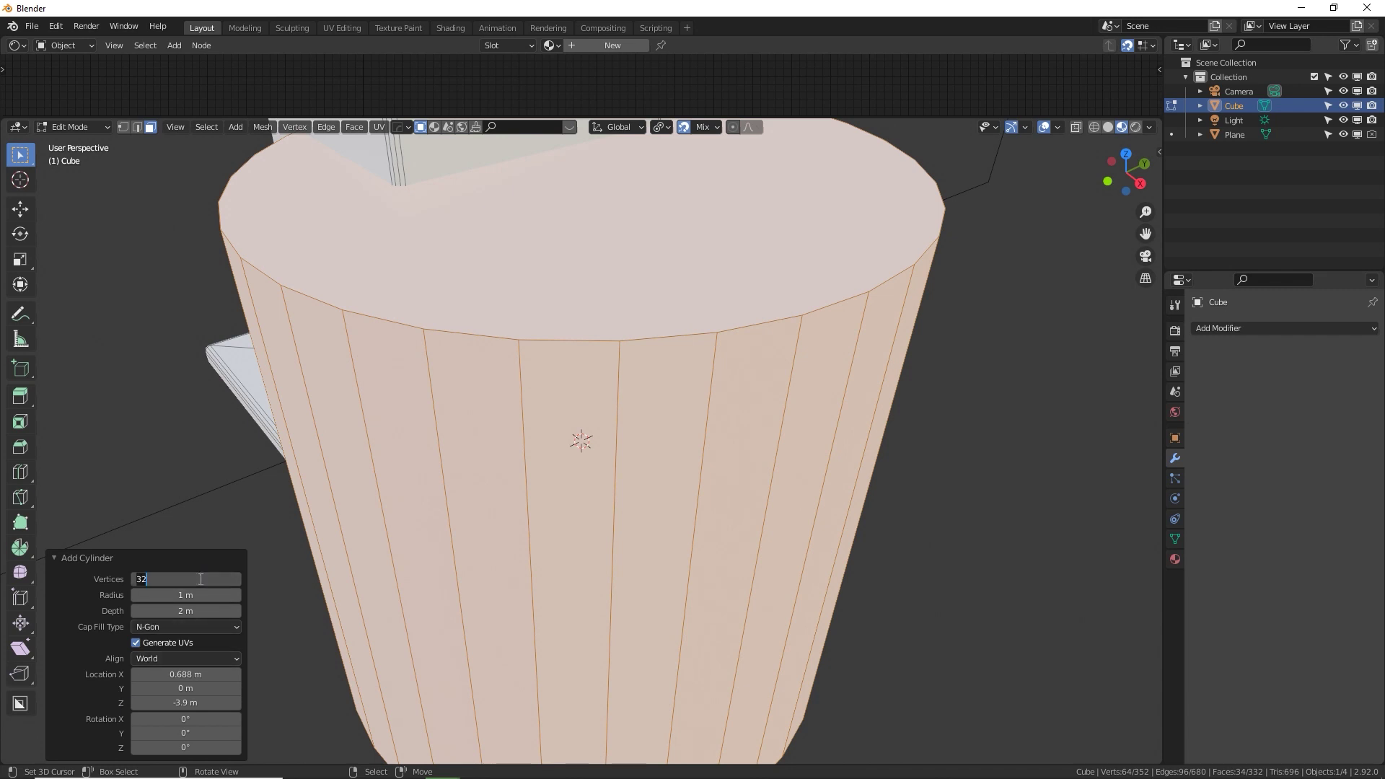
pyautogui.write('16')
pyautogui.press('Return')
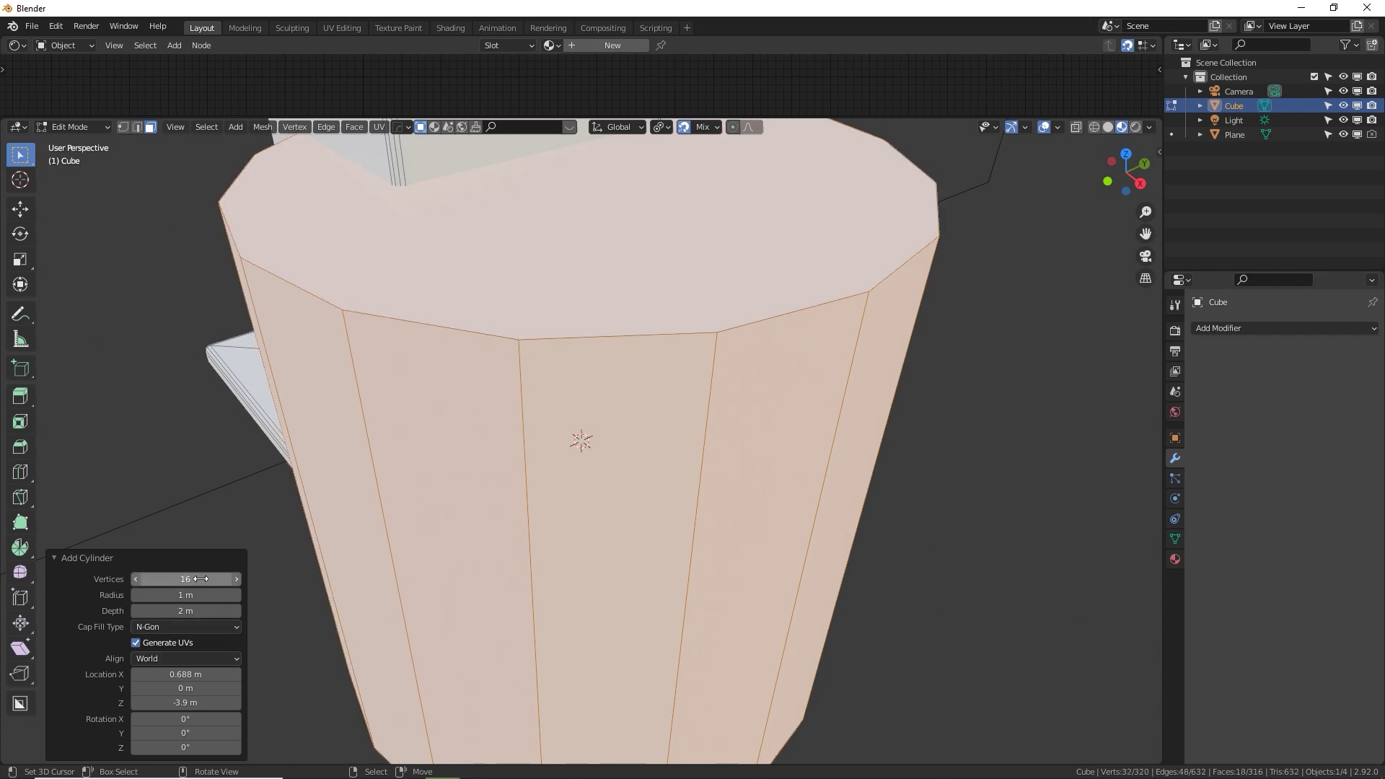
# Scale the cylinder down uniformly in successive passes, the last by 0.513, to a small stub on the base slab.
pyautogui.press('s')
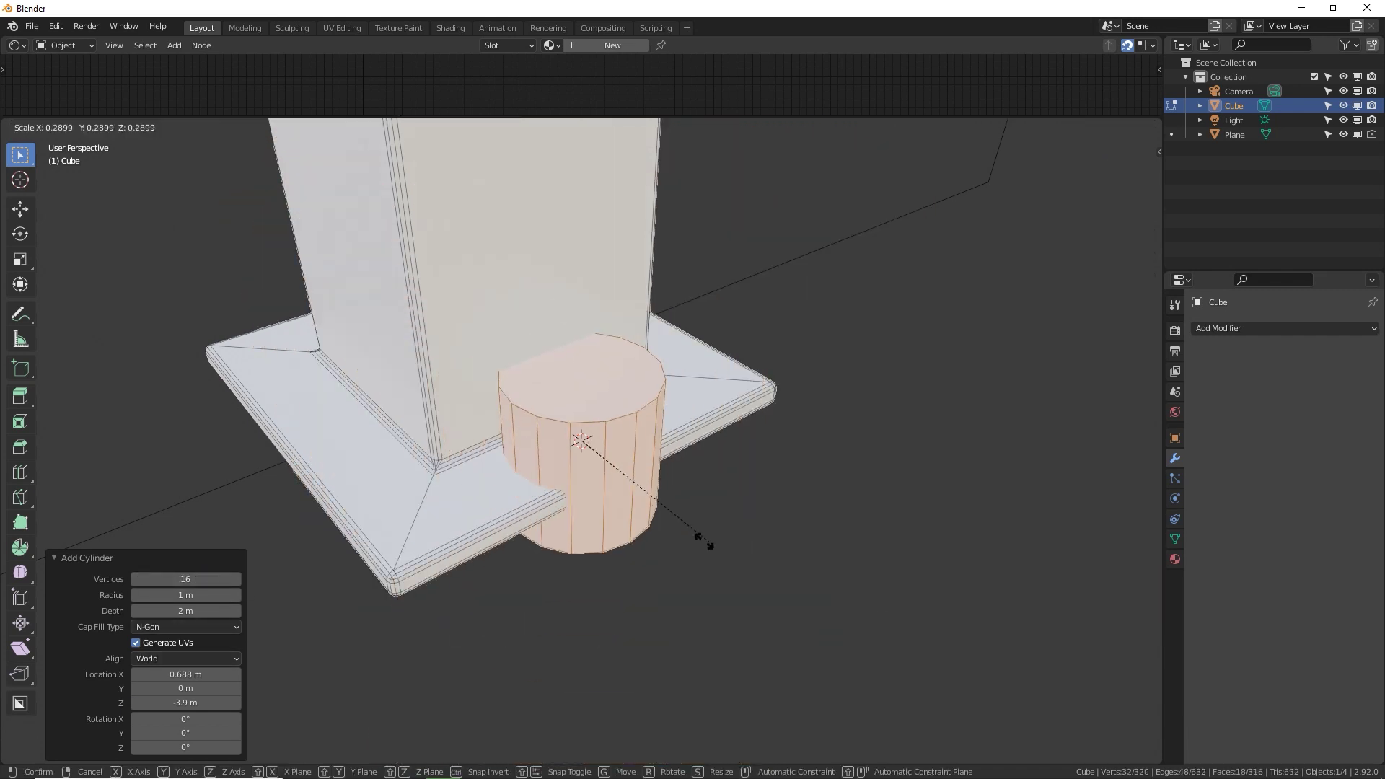
pyautogui.click(677, 501)
pyautogui.press('s')
pyautogui.click(658, 471)
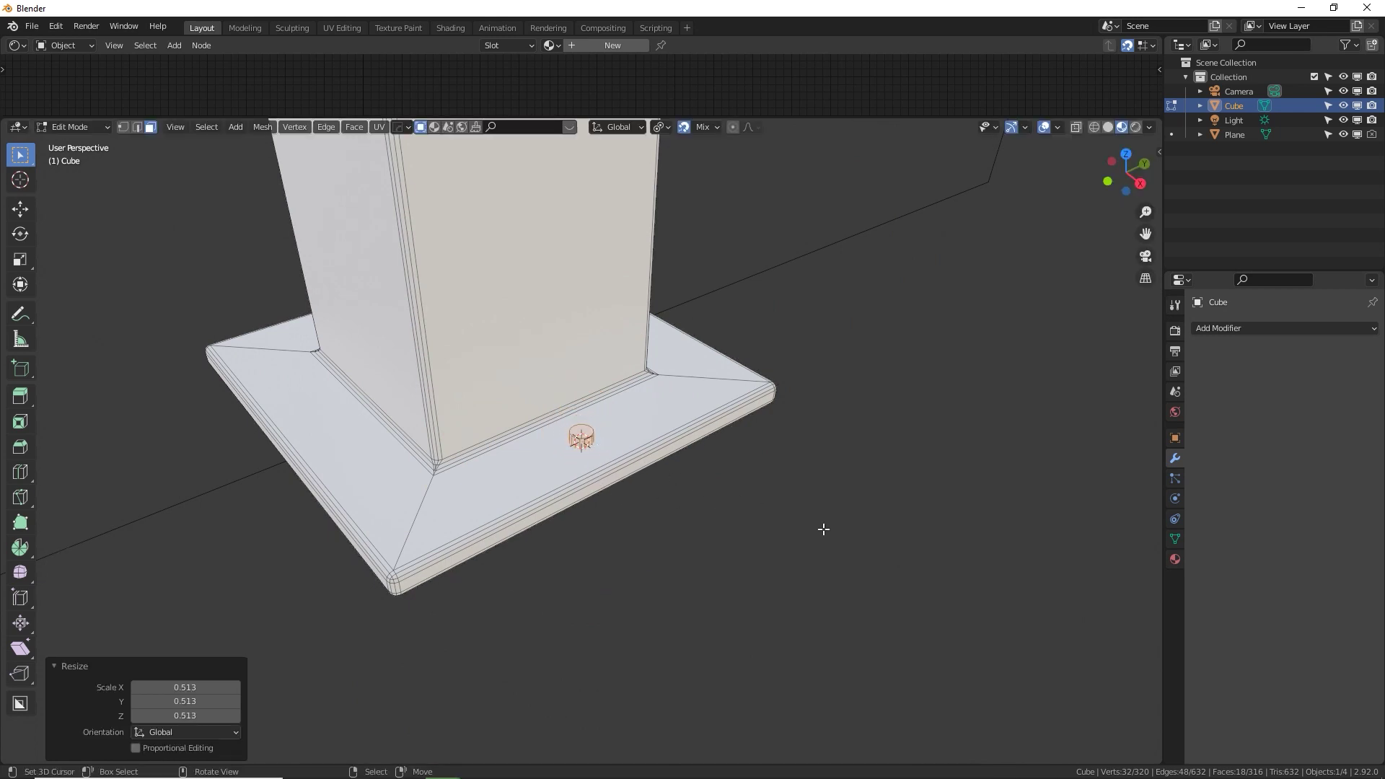
# Flatten the small cylinder on the base slab along Z in two passes, by 0.234 and 0.688, into a thin washer.
pyautogui.press('s')
pyautogui.press('z')
pyautogui.click(648, 453)
pyautogui.scroll(6, 647, 453)
pyautogui.moveTo(664, 481); pyautogui.dragTo(648, 477, button='middle')
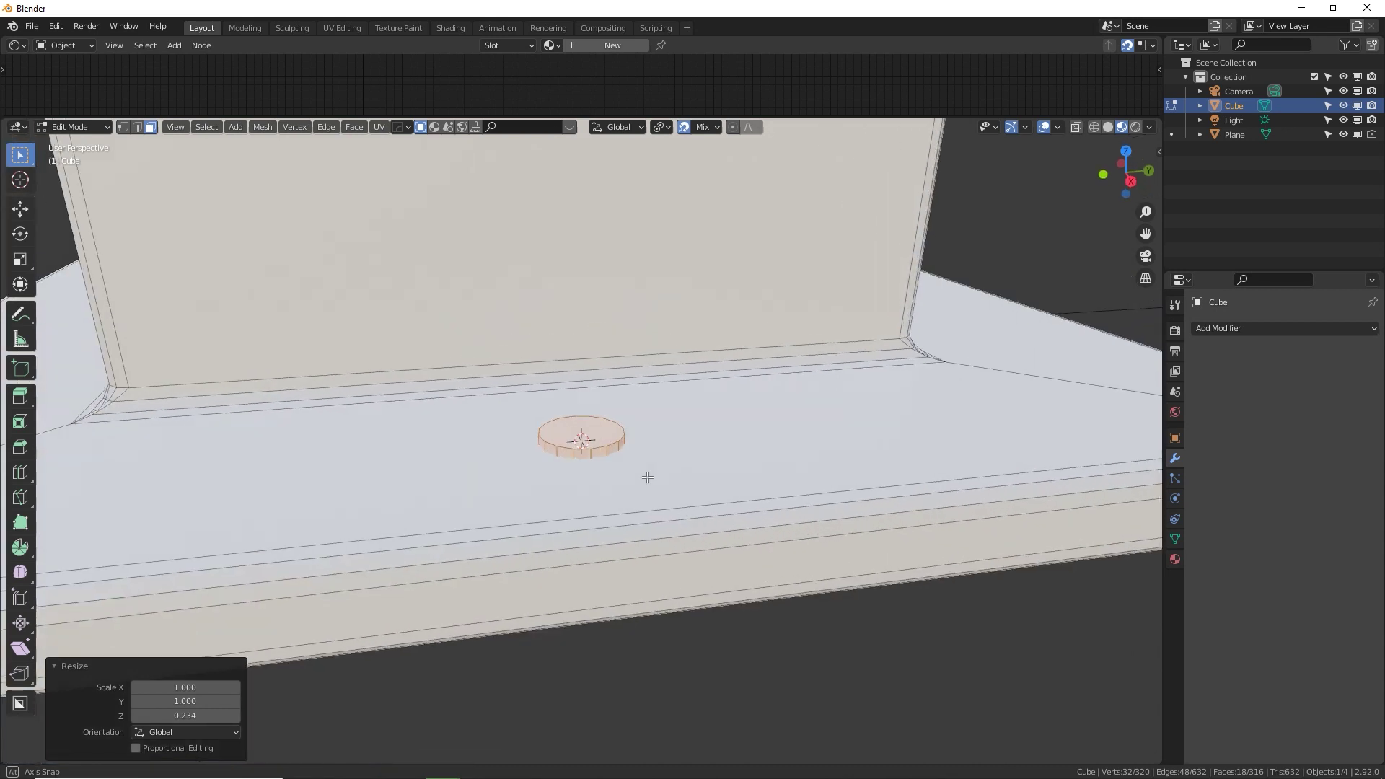
pyautogui.press('s')
pyautogui.press('z')
pyautogui.click(734, 457)
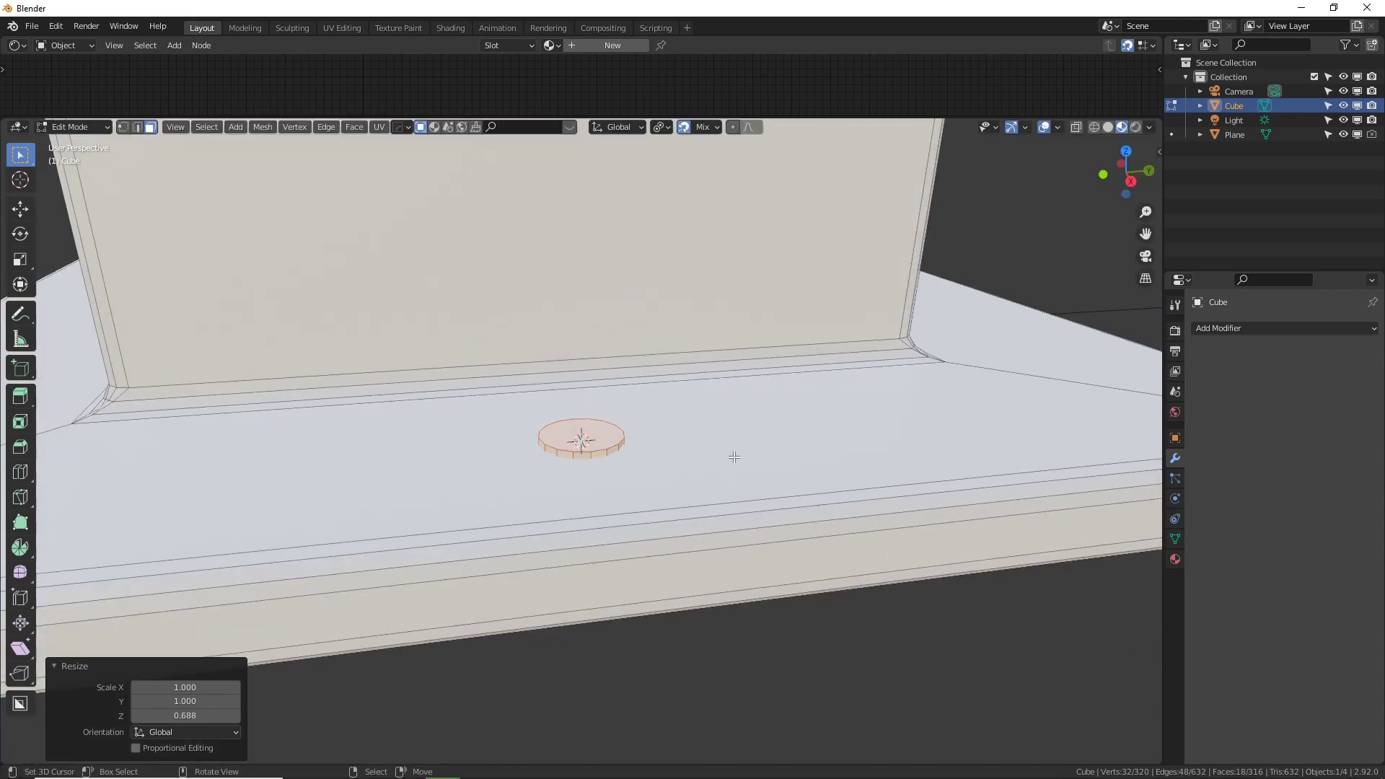
# Select the washer's top face and add a cylinder with 6 vertices at the 3D cursor.
pyautogui.moveTo(635, 490); pyautogui.dragTo(595, 442, button='middle')
pyautogui.click(594, 441)
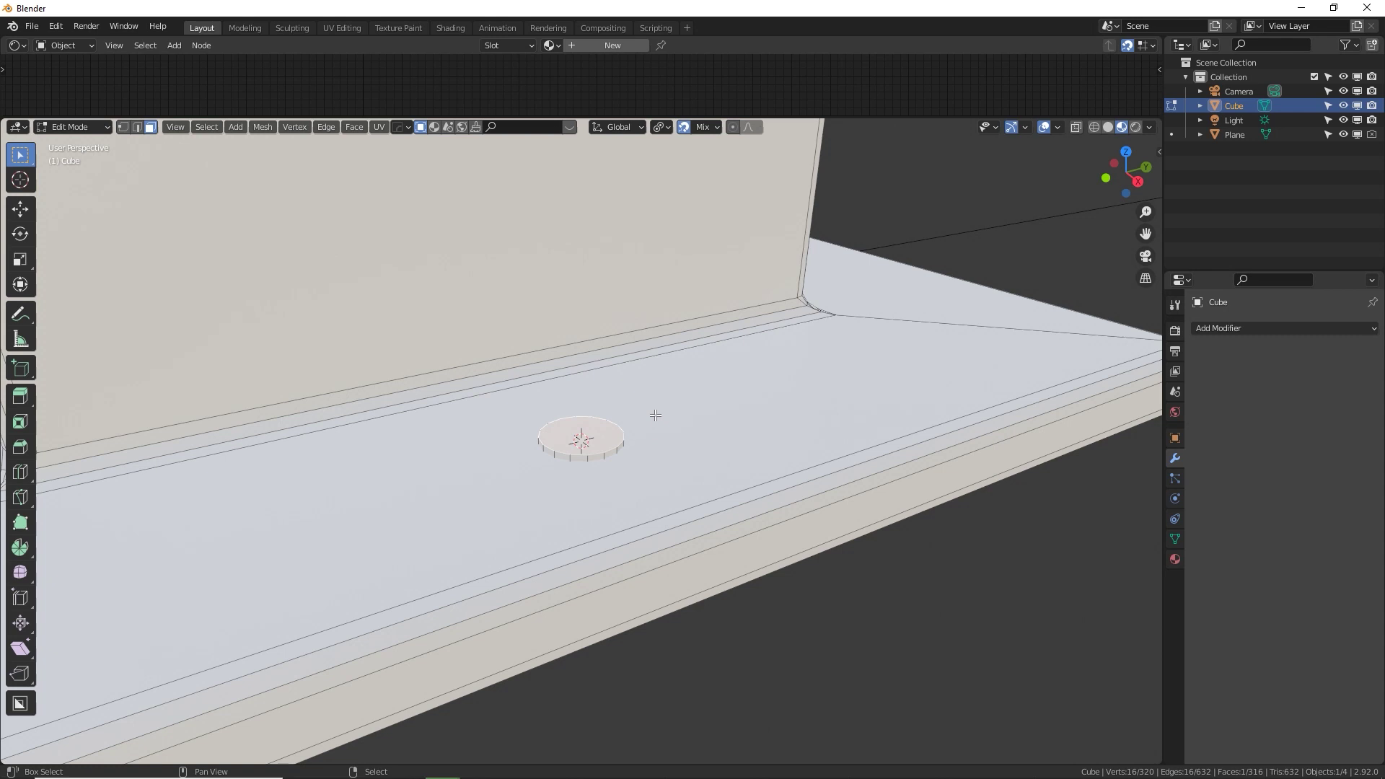
pyautogui.hotkey('shift', 'a')
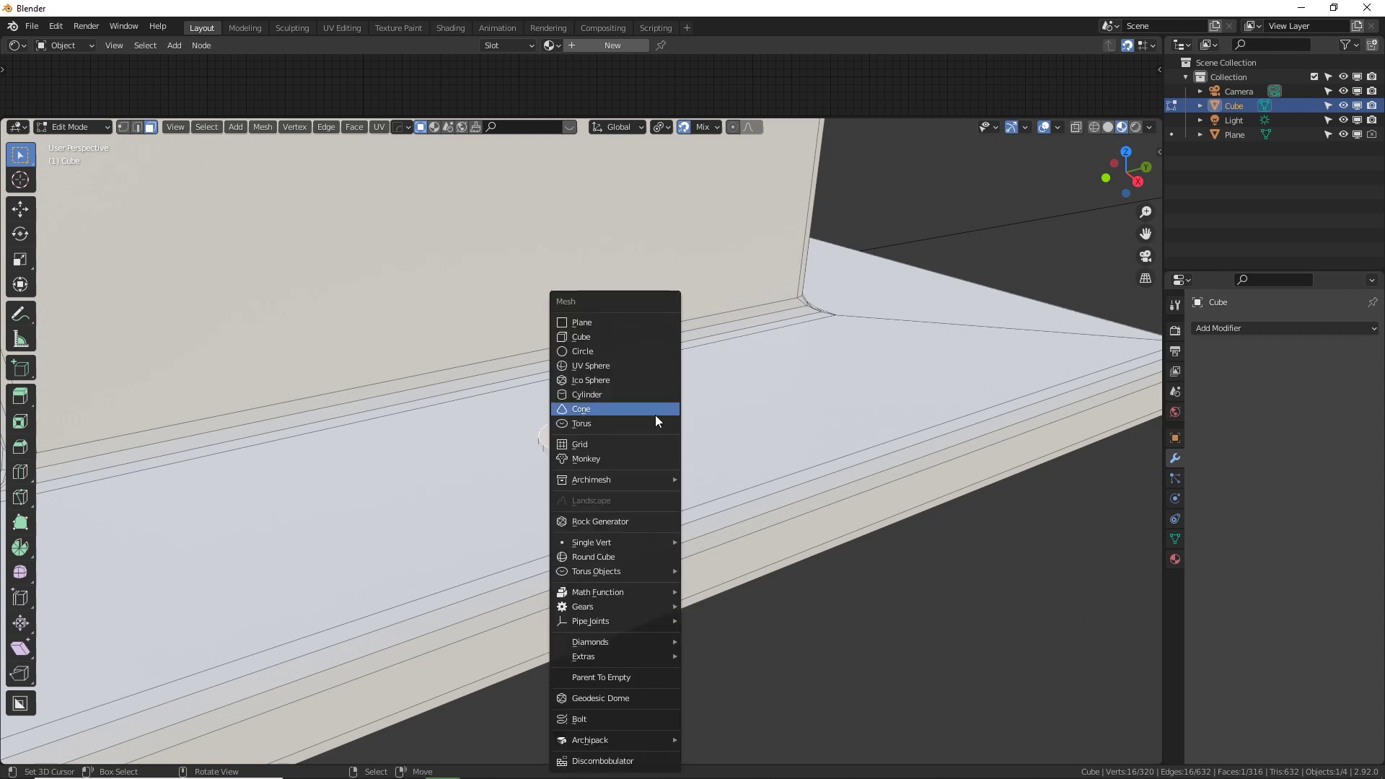
pyautogui.click(617, 395)
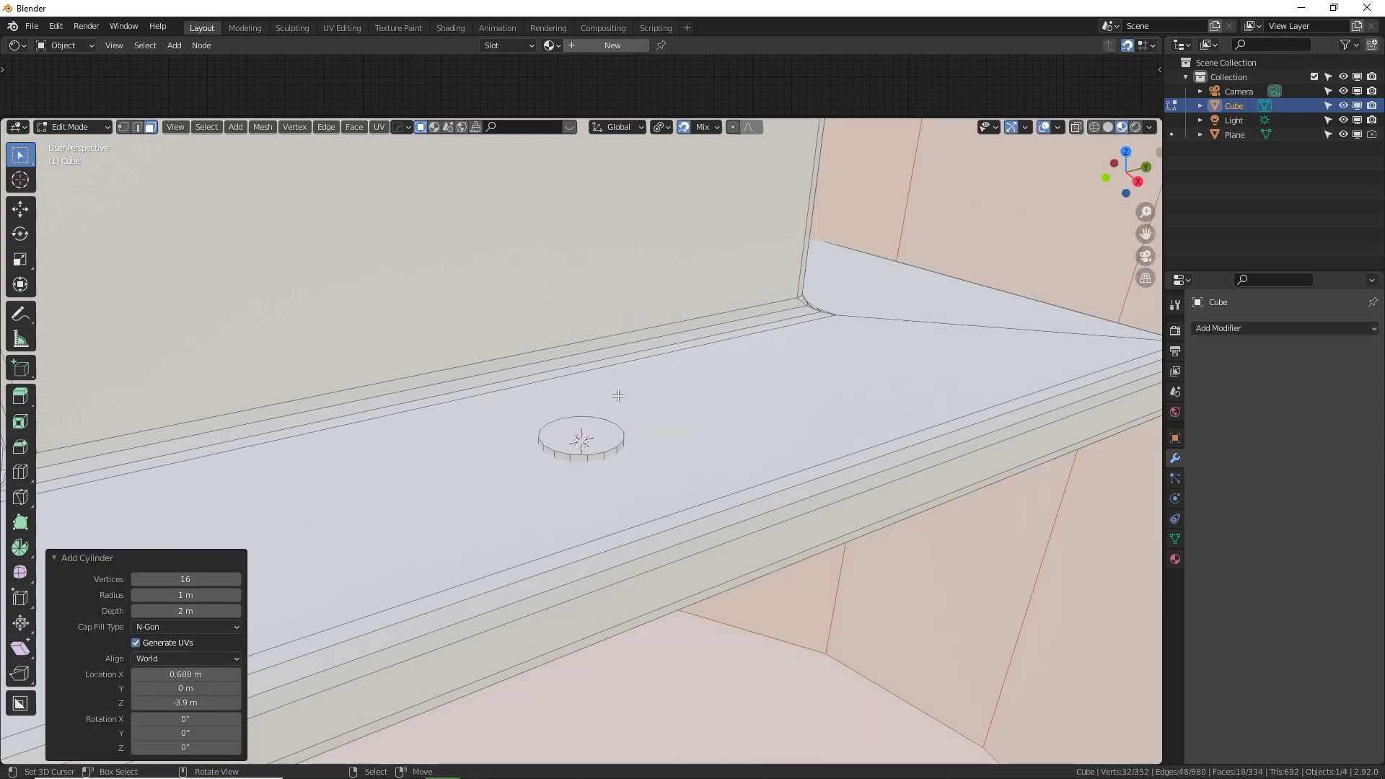
pyautogui.click(187, 578)
pyautogui.write('6')
pyautogui.press('Return')
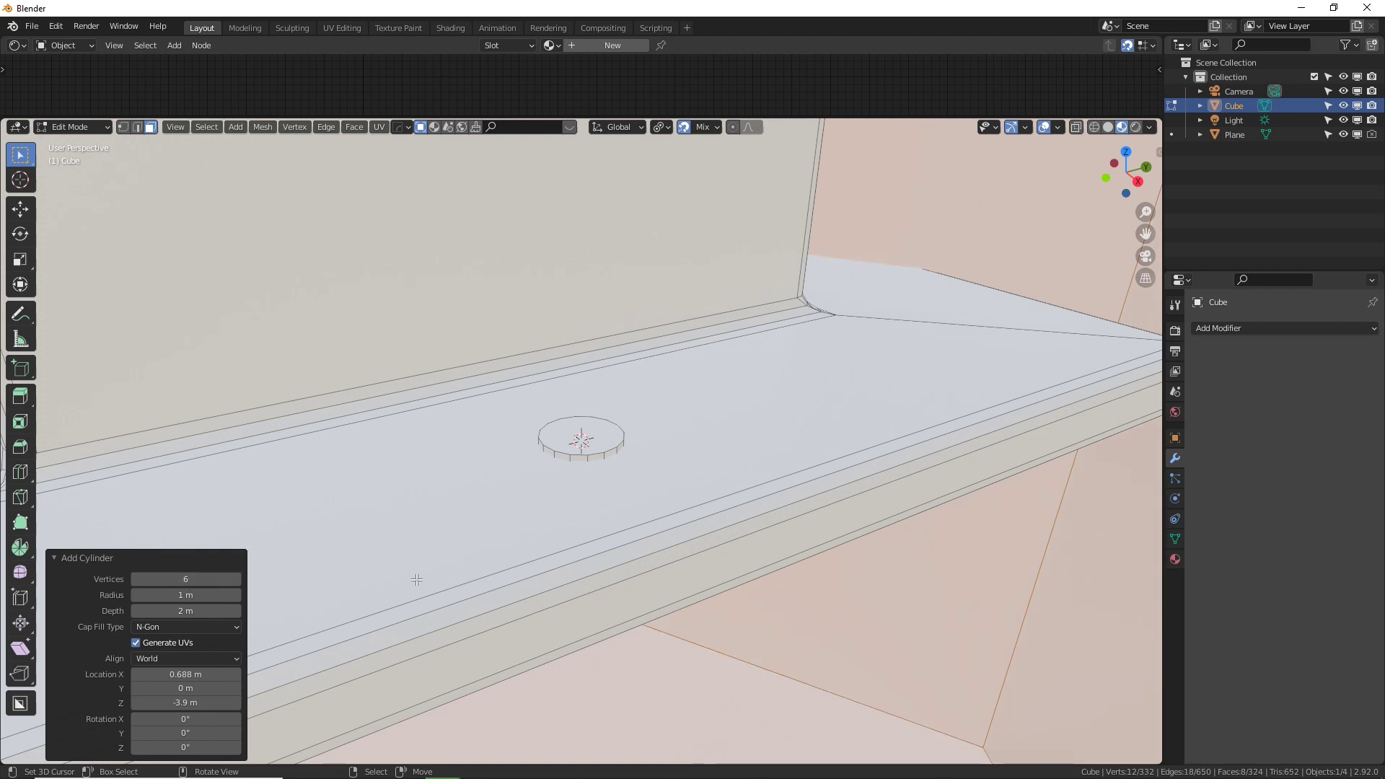
# Scale the six-sided cylinder uniformly by 0.232, 0.140 and about 1.18 to form a bolt head slightly narrower than the washer.
pyautogui.press('s')
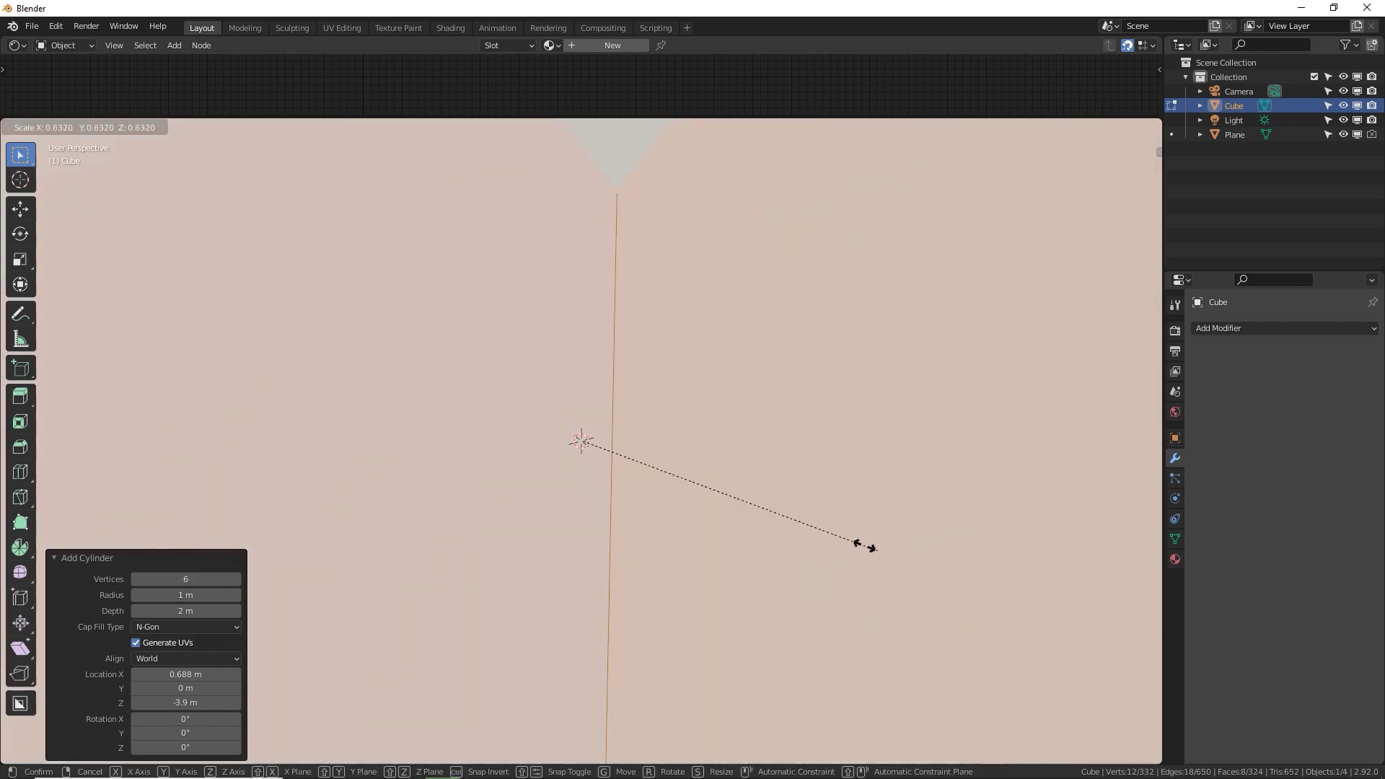
pyautogui.click(693, 482)
pyautogui.press('s')
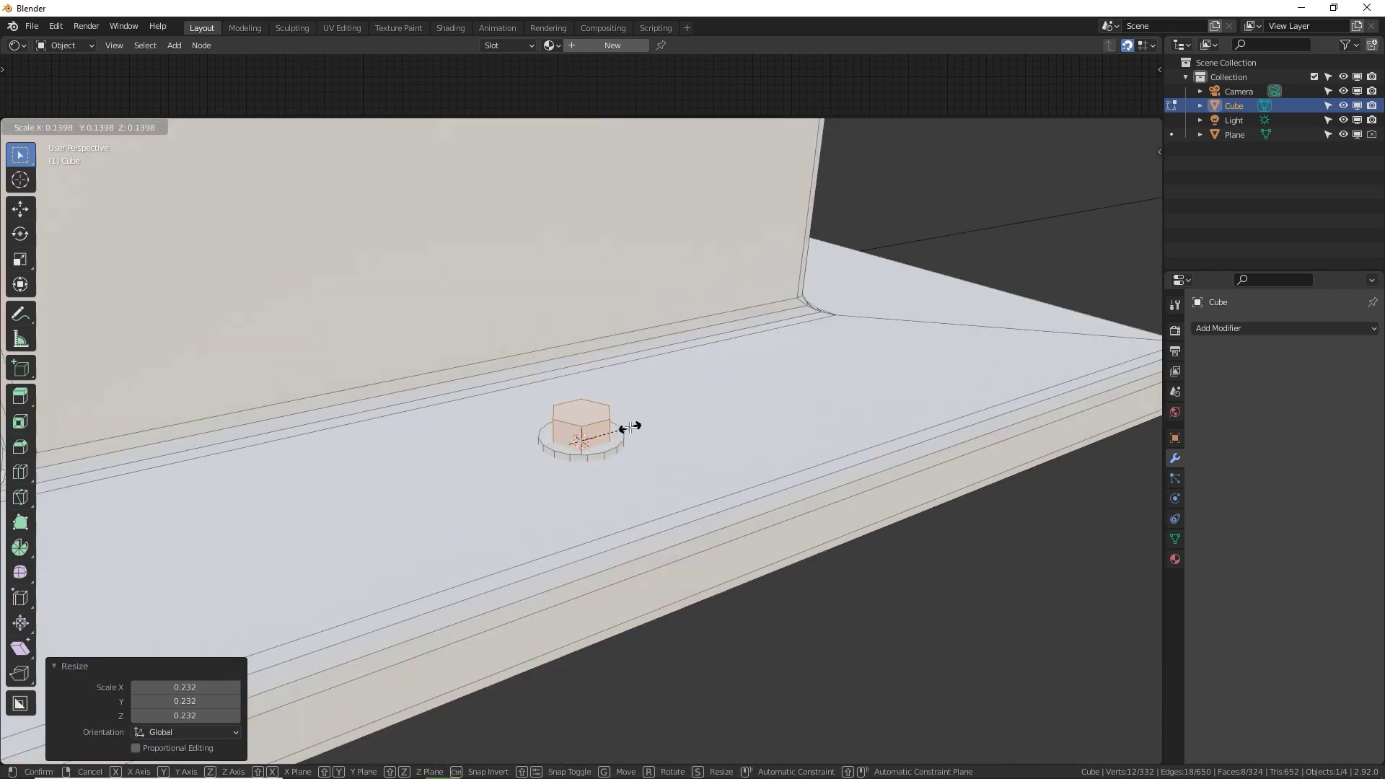
pyautogui.click(626, 429)
pyautogui.press('s')
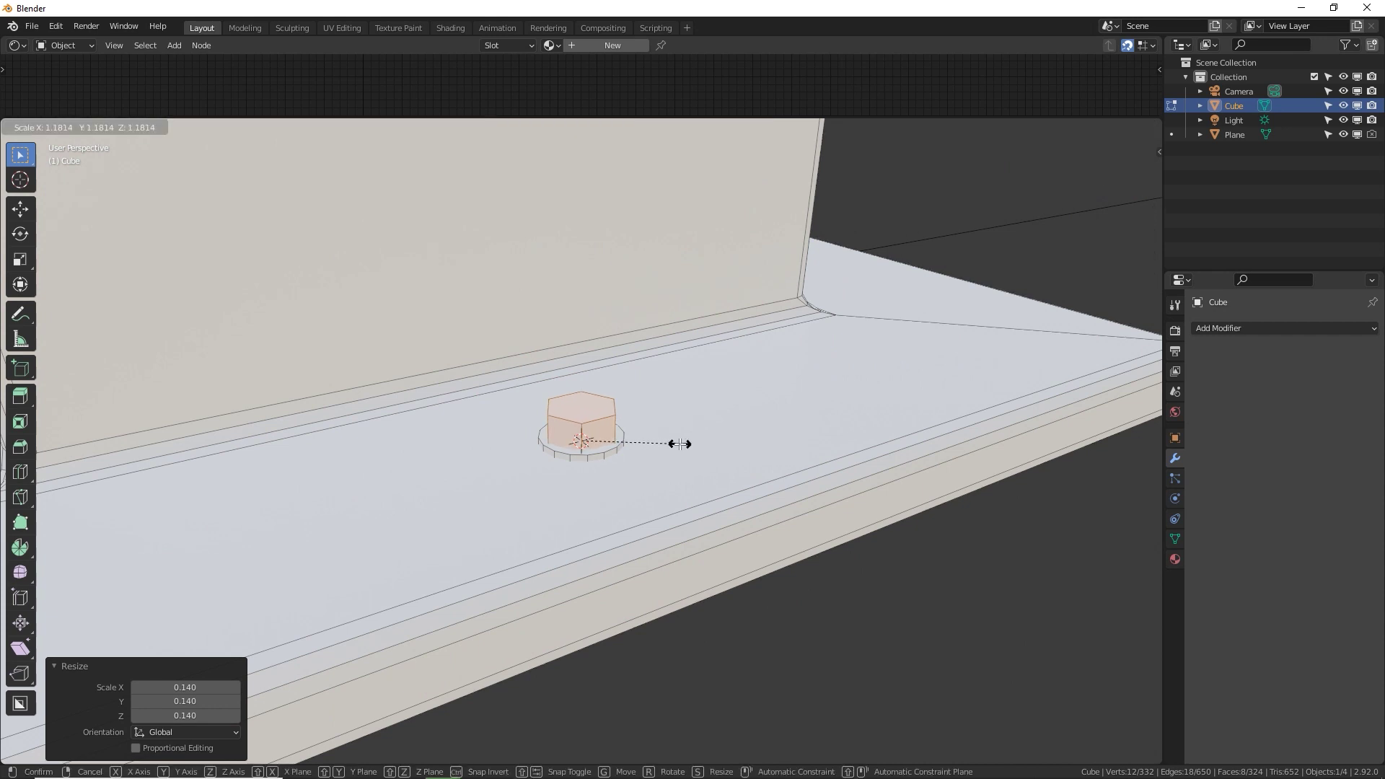
pyautogui.click(684, 442)
# Bevel the bolt head's top face edges with 1 segment and a width of 0.00841 m.
pyautogui.click(586, 404)
pyautogui.hotkey('ctrl', 'b')
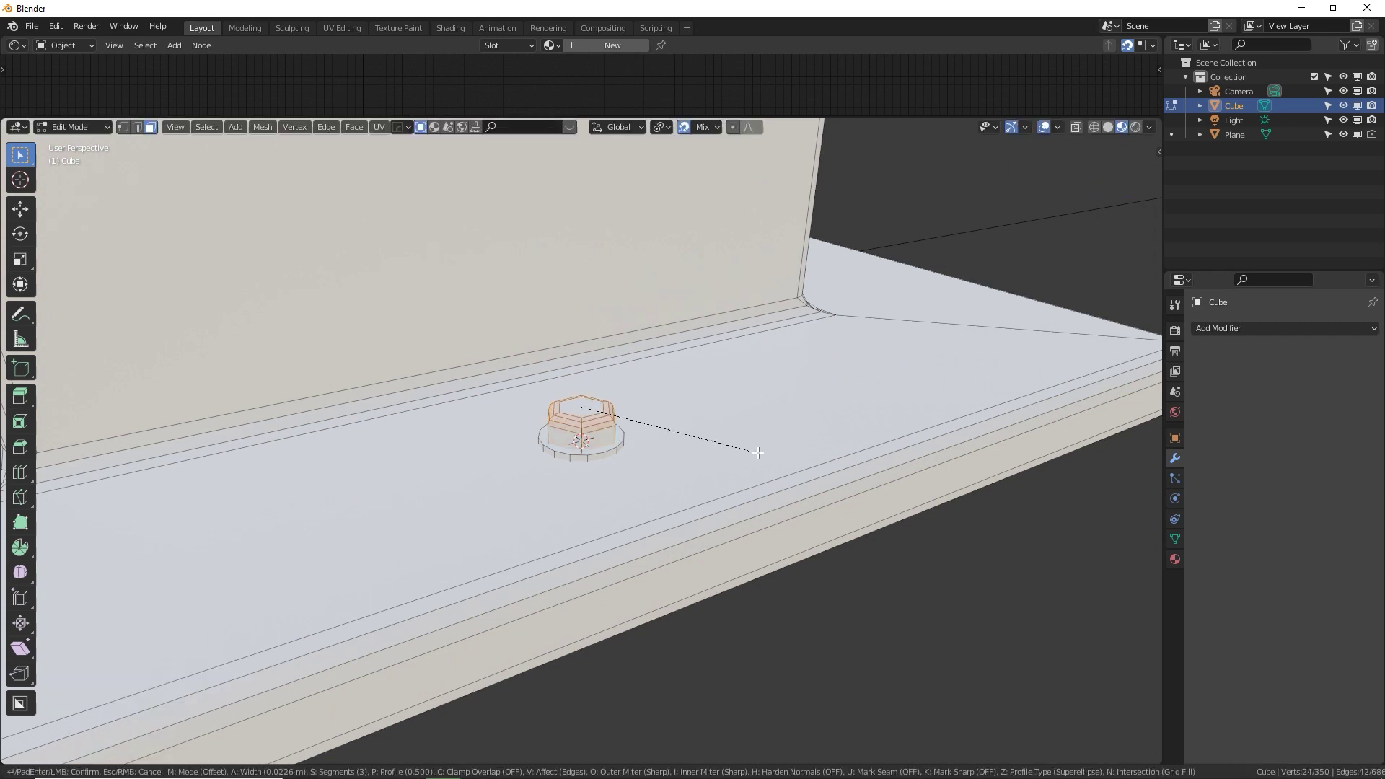
pyautogui.scroll(-1, 751, 453)
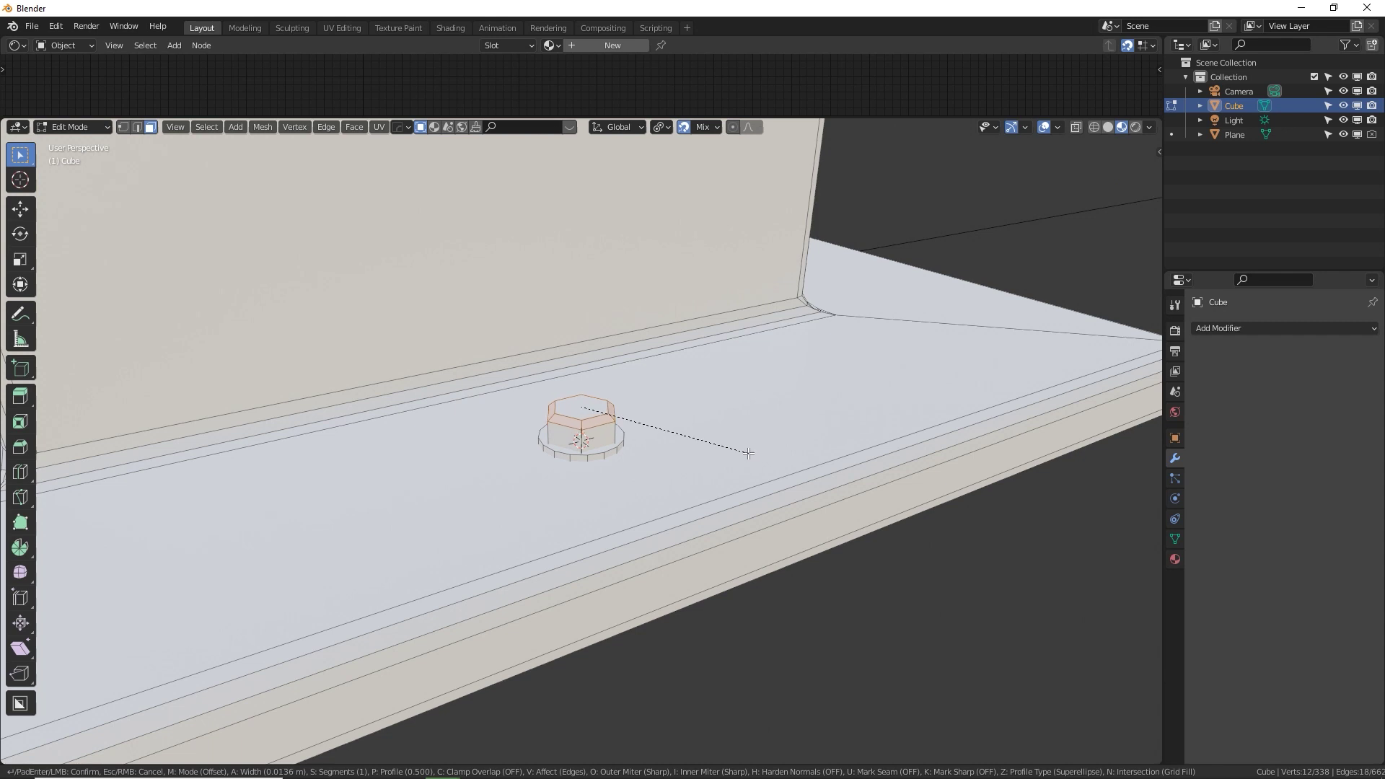
pyautogui.click(747, 454)
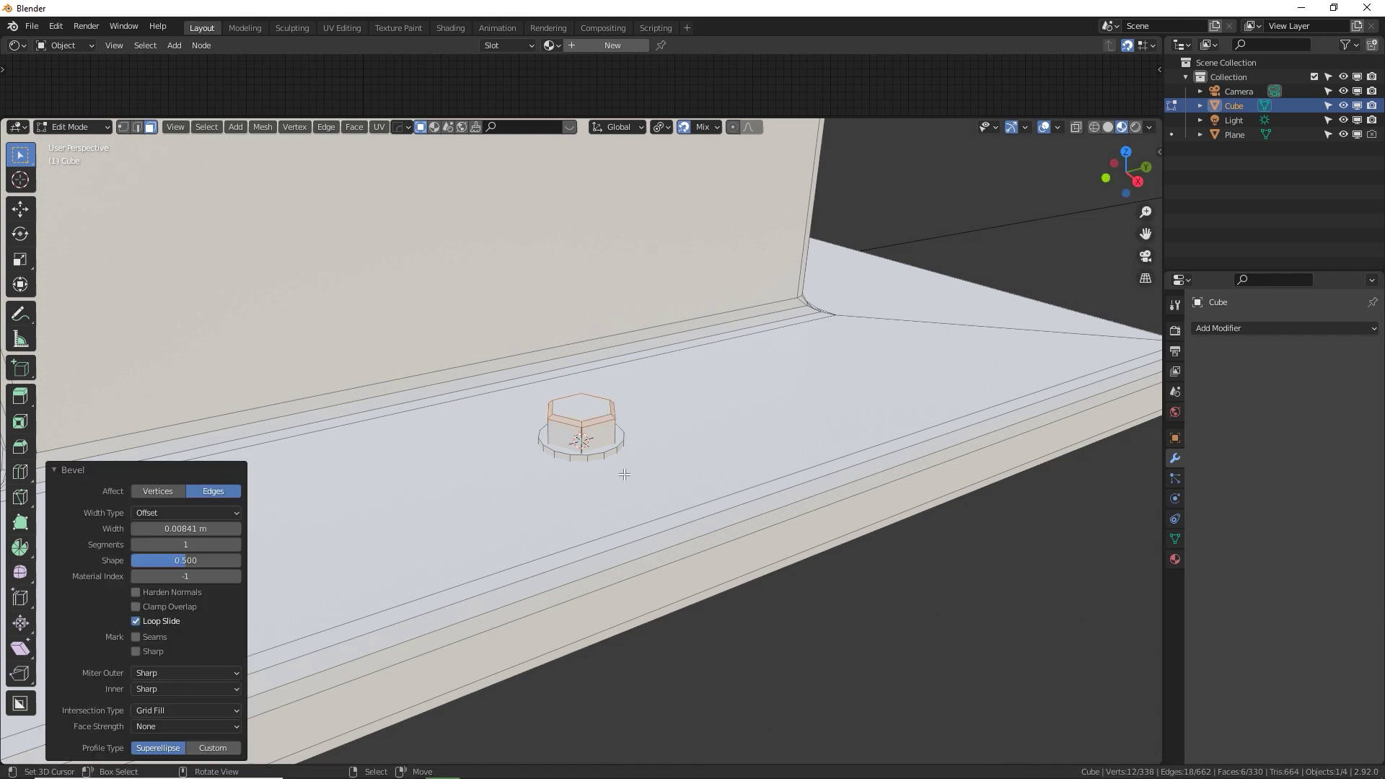
# Return to object mode and switch the viewport to solid shading.
pyautogui.press('Tab')
pyautogui.moveTo(619, 475); pyautogui.dragTo(440, 476, button='middle')
pyautogui.click(1108, 128)
pyautogui.moveTo(686, 394)
pyautogui.mouseDown(button='middle')
pyautogui.moveTo(842, 455)
pyautogui.moveTo(910, 380)
pyautogui.moveTo(691, 453)
pyautogui.moveTo(712, 433)
pyautogui.mouseUp(button='middle')
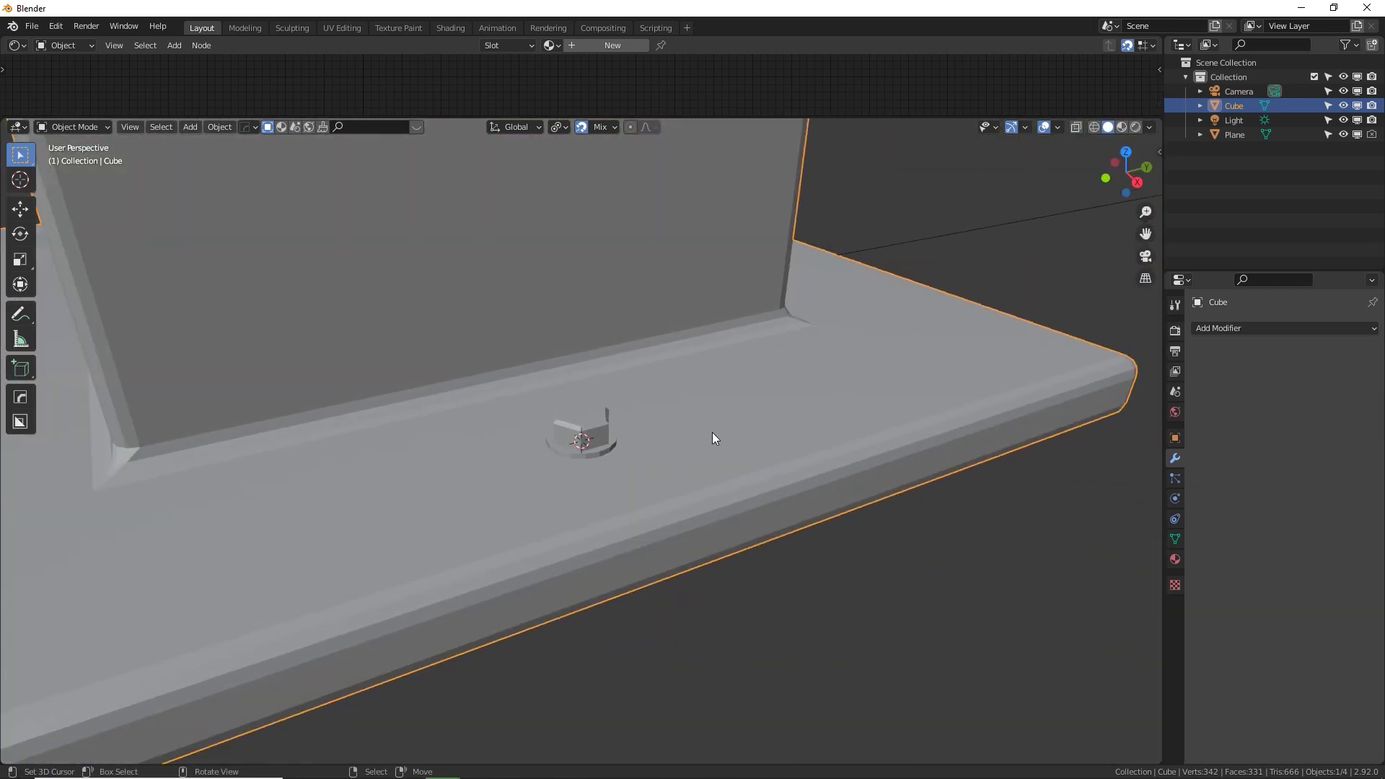
# Select all of the column's mesh in edit mode and apply Shade Smooth to the object in object mode.
pyautogui.press('Tab')
pyautogui.press('a')
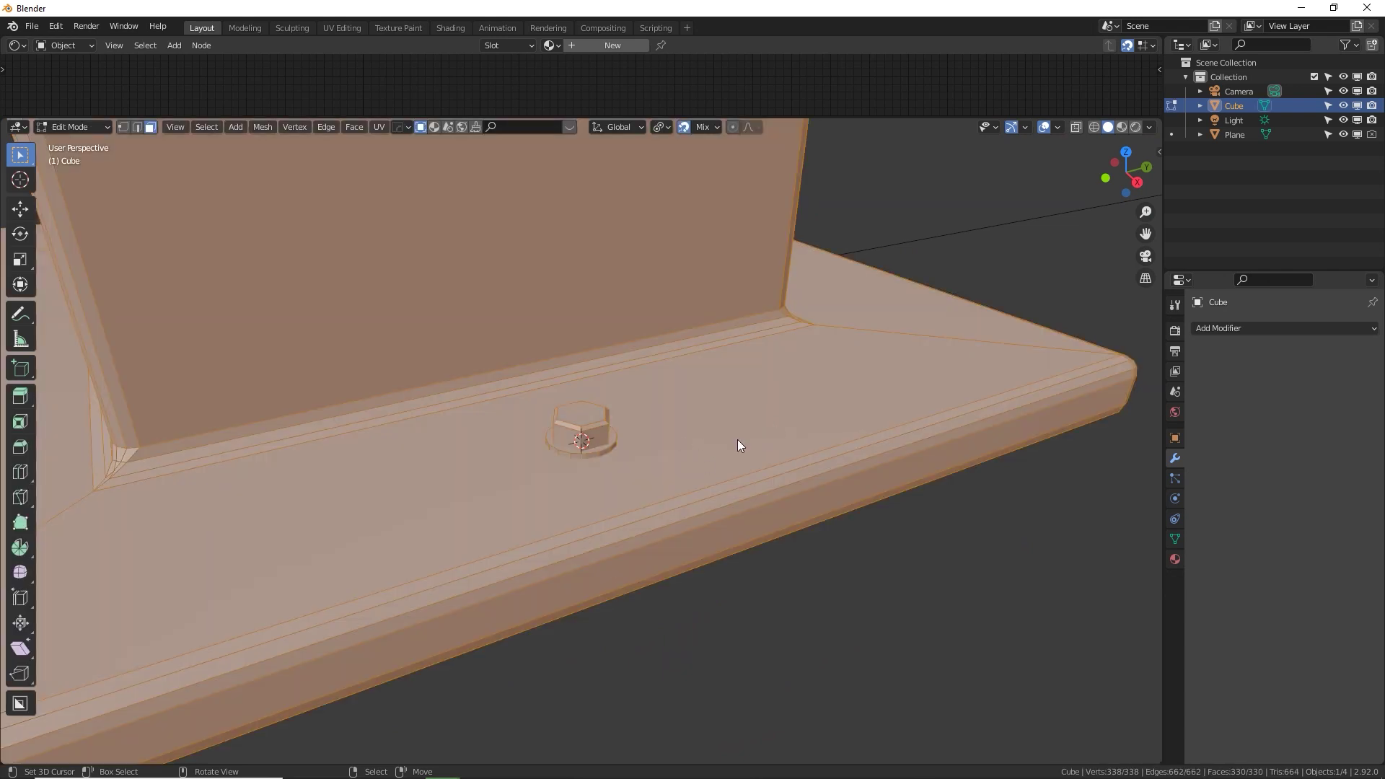
pyautogui.press('Tab')
pyautogui.rightClick(681, 409)
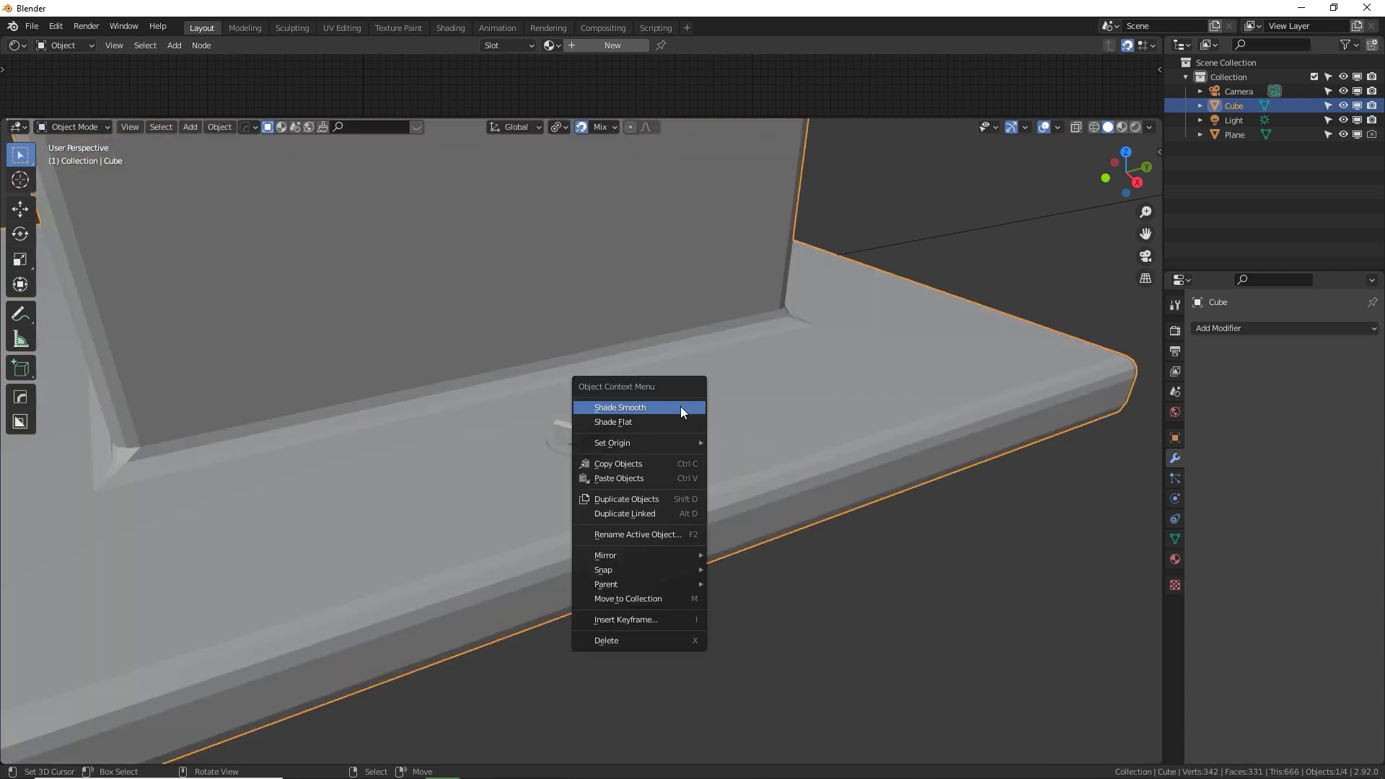
pyautogui.click(681, 409)
# Enable Auto Smooth in the column mesh's normals settings.
pyautogui.moveTo(583, 430); pyautogui.dragTo(671, 411, button='middle')
pyautogui.click(1176, 541)
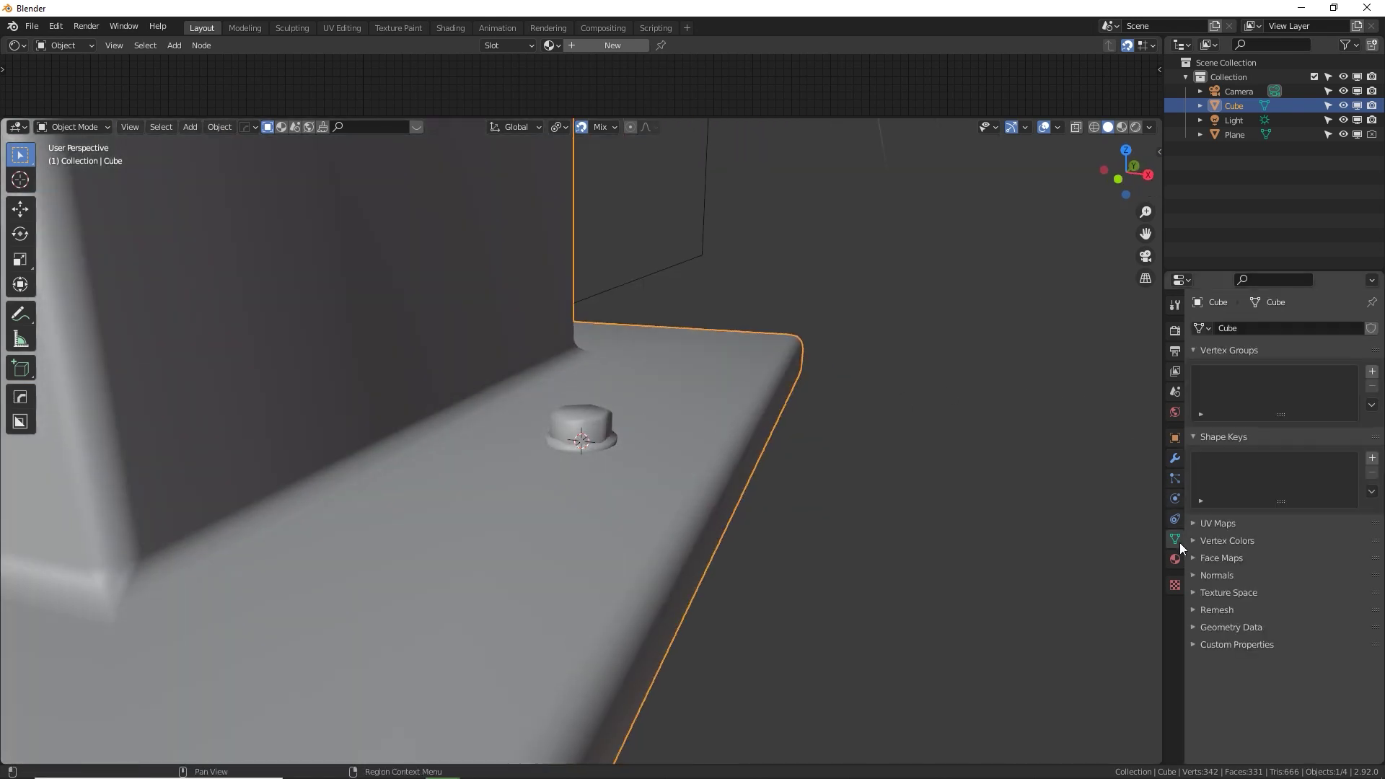
pyautogui.click(1193, 575)
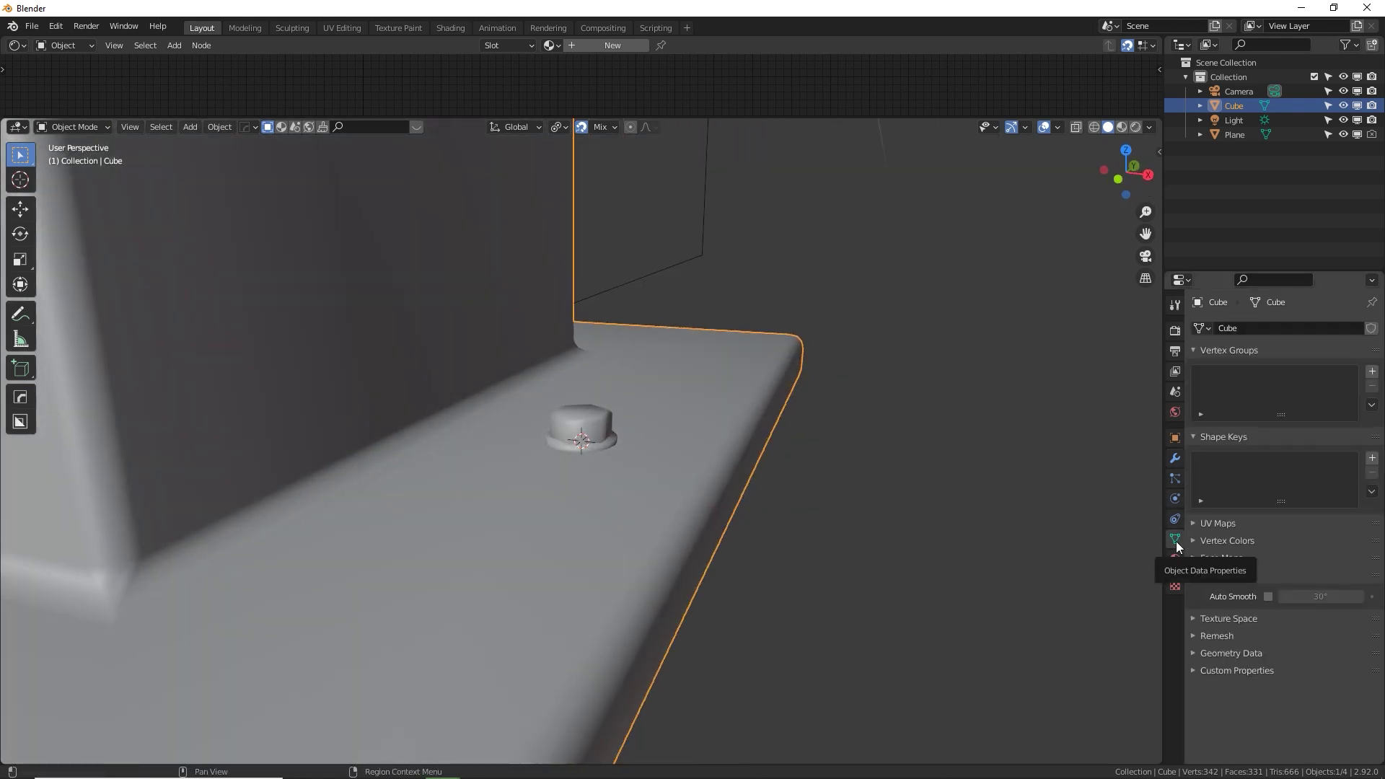
pyautogui.click(1267, 597)
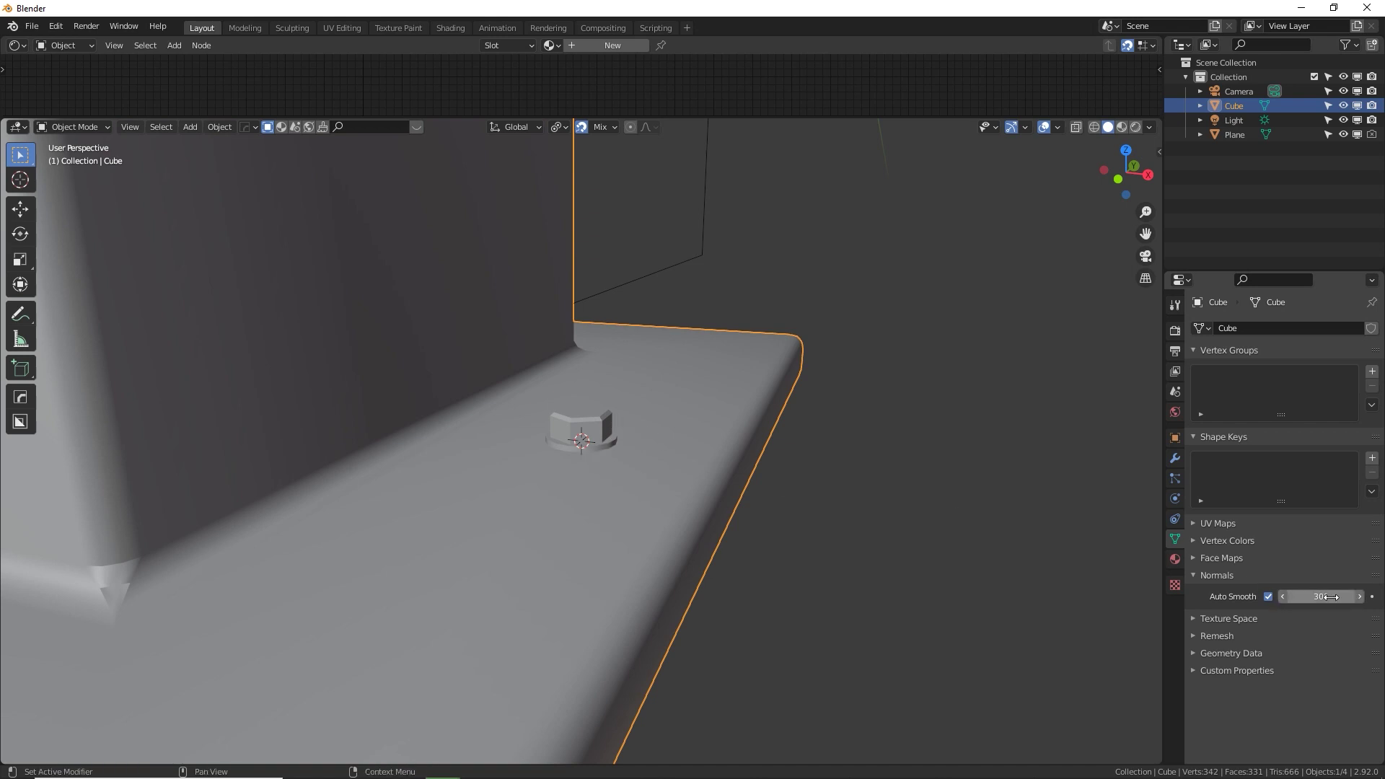
# Select one face each of the bolt head and washer in edit mode and extend the selection to all linked geometry.
pyautogui.moveTo(767, 397); pyautogui.dragTo(603, 443, button='middle')
pyautogui.press('Tab')
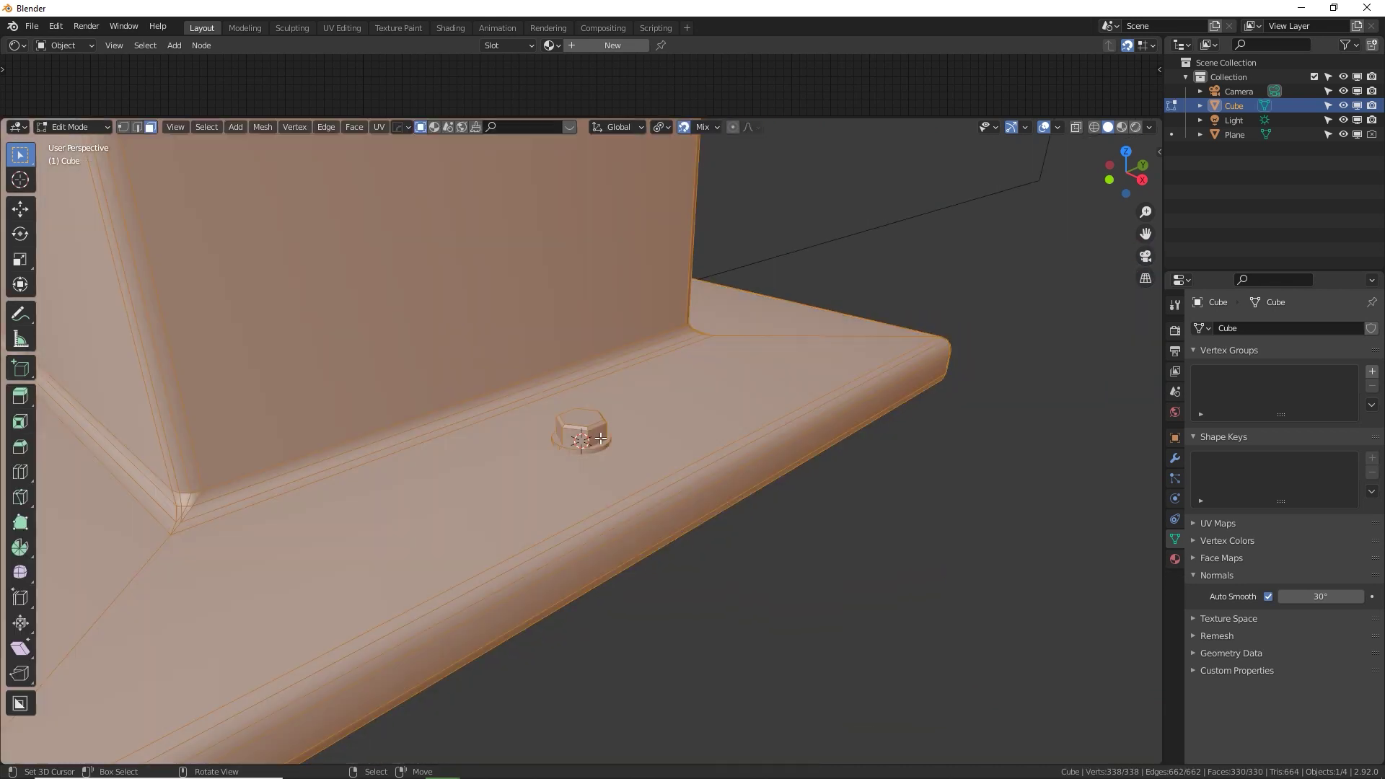
pyautogui.click(594, 430)
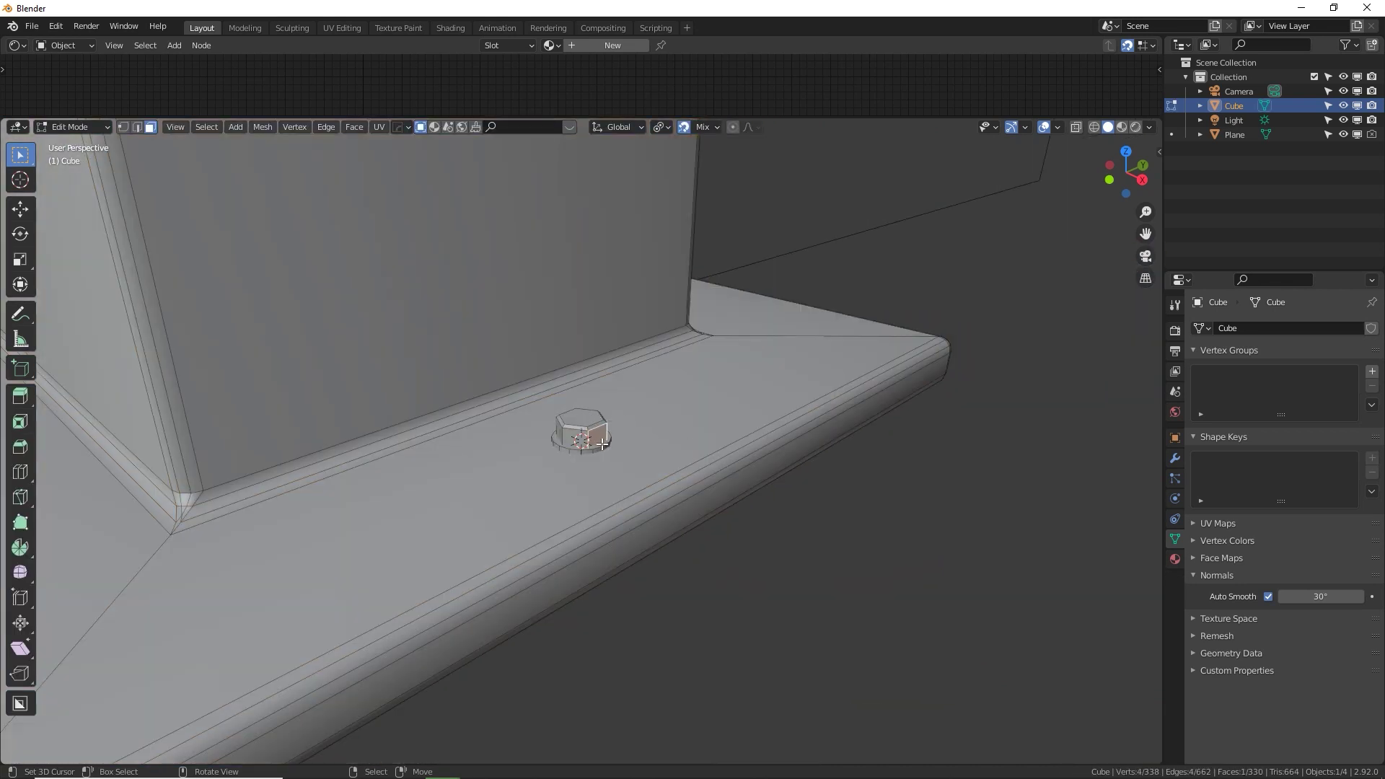
pyautogui.keyDown('shift'); pyautogui.click(601, 440); pyautogui.keyUp('shift')
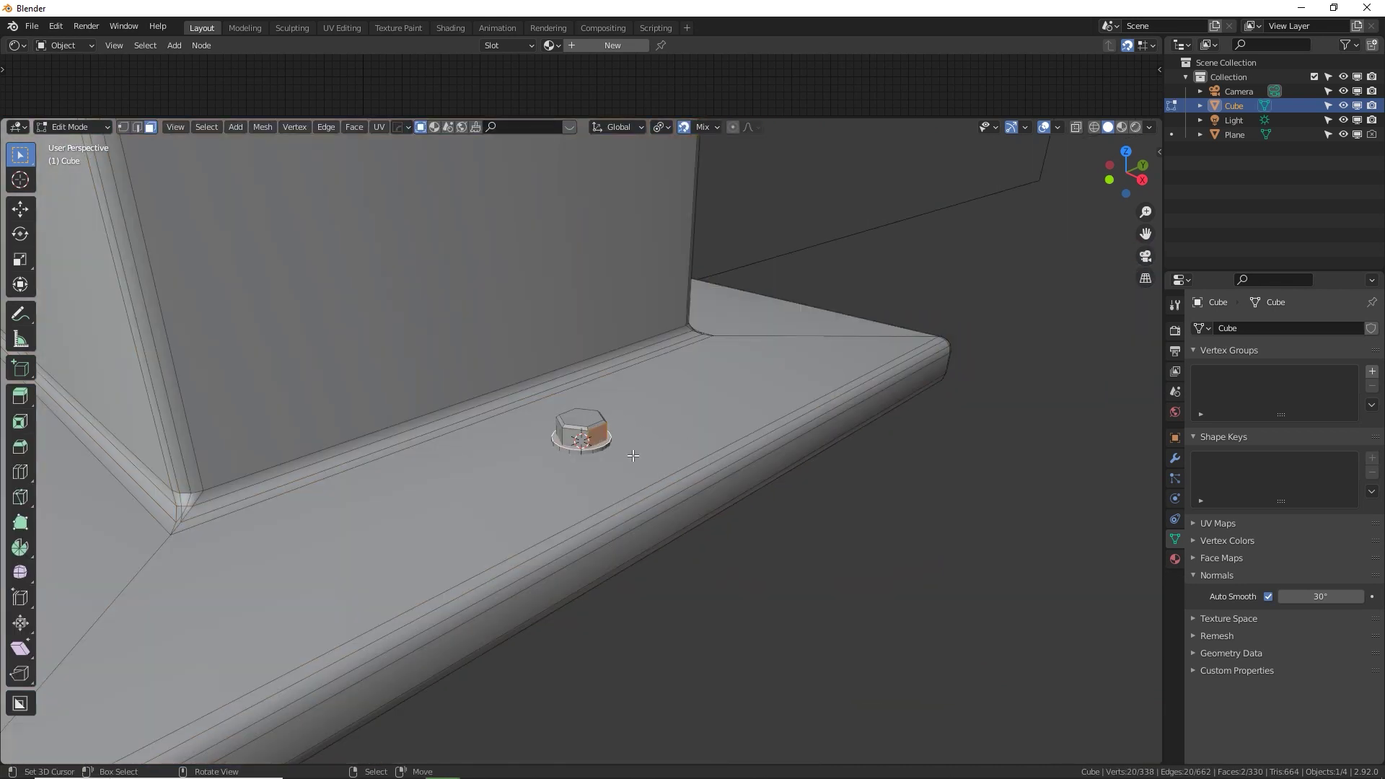
pyautogui.hotkey('ctrl', 'l')
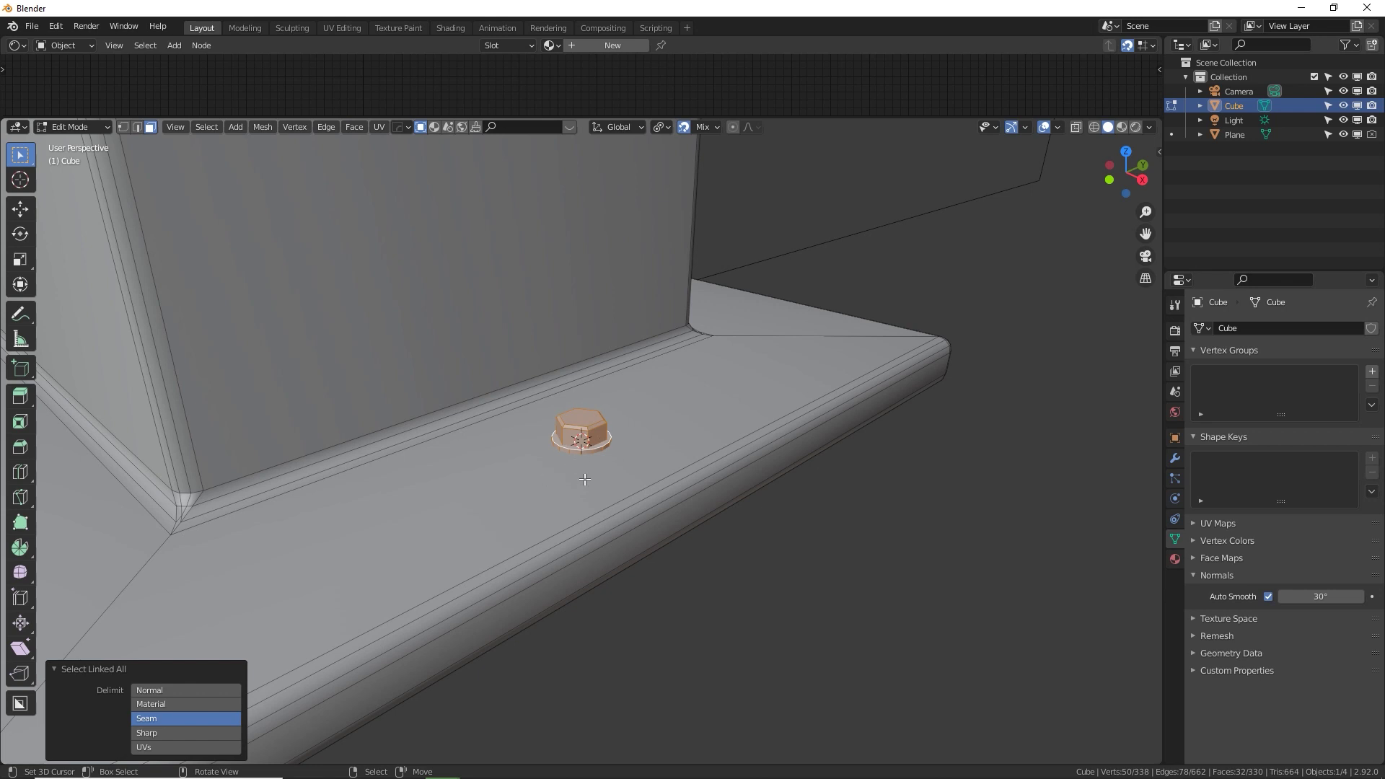
# Show the model in top orthographic view with wireframe shading, framed on the selected bolt.
pyautogui.press('KP_7')
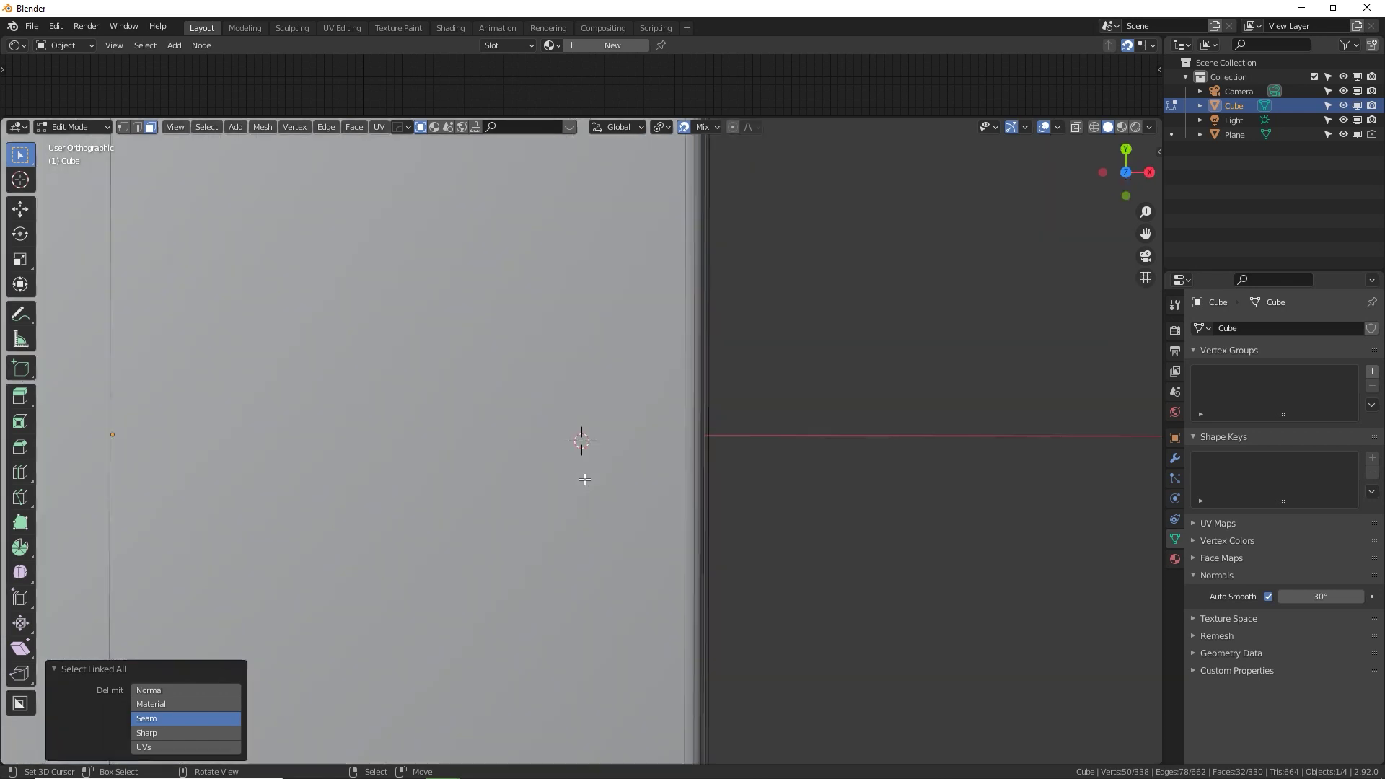
pyautogui.scroll(-3, 584, 494)
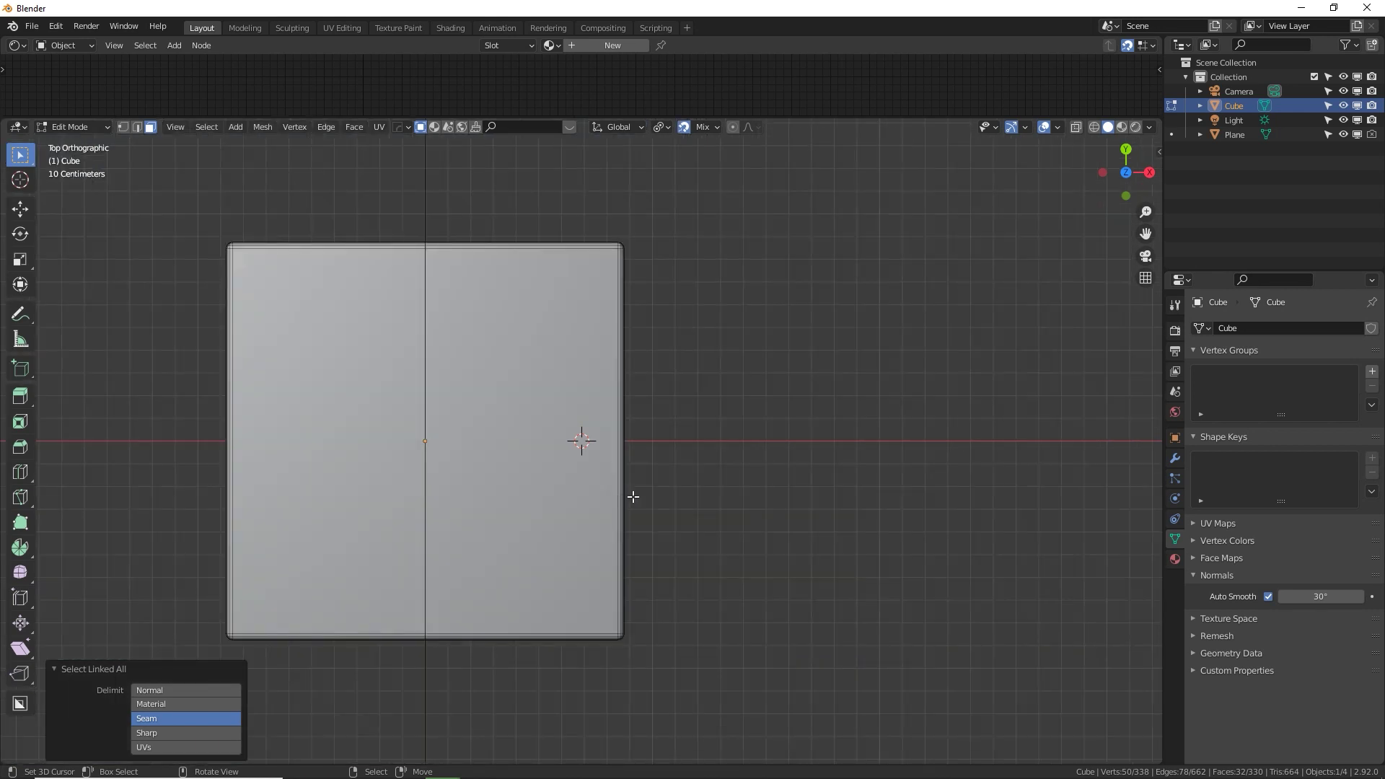
pyautogui.moveTo(631, 495); pyautogui.dragTo(609, 376, button='middle')
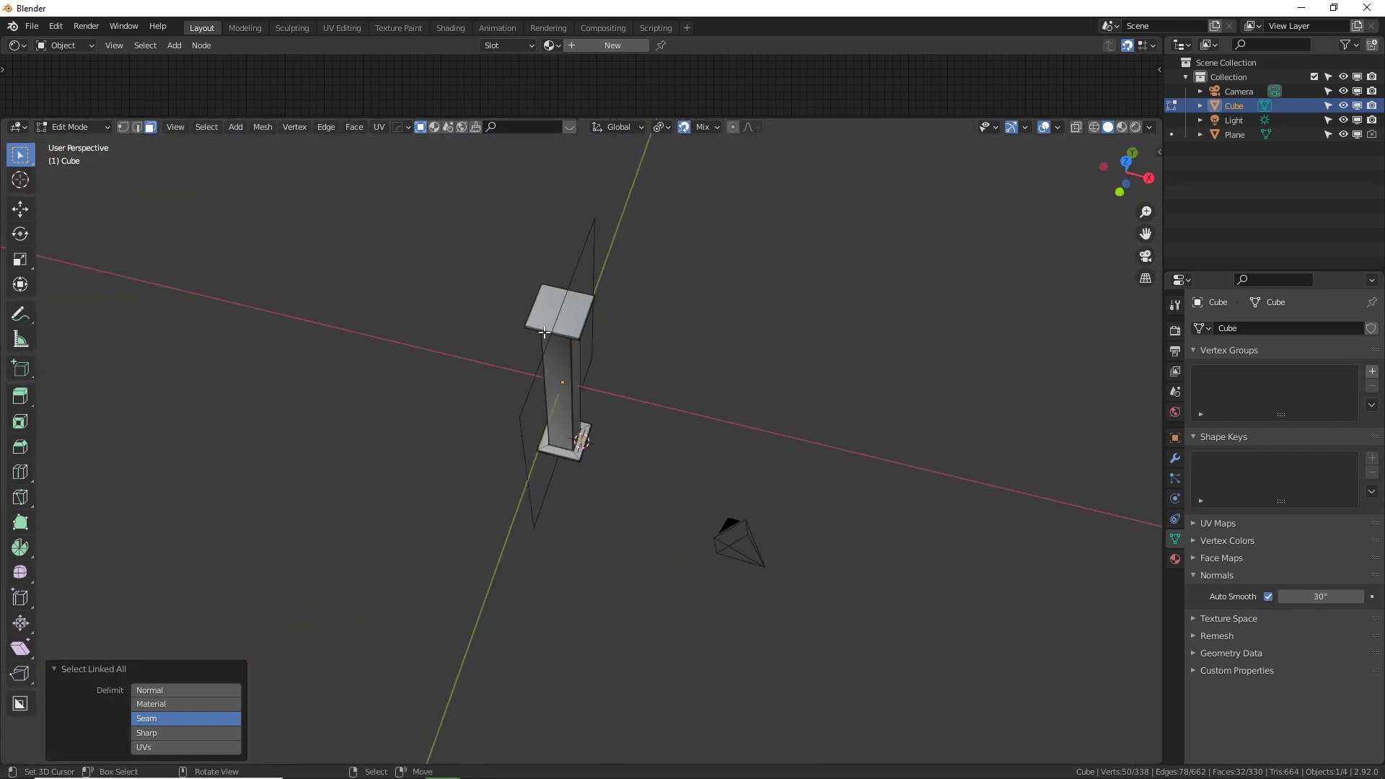
pyautogui.press('KP_7')
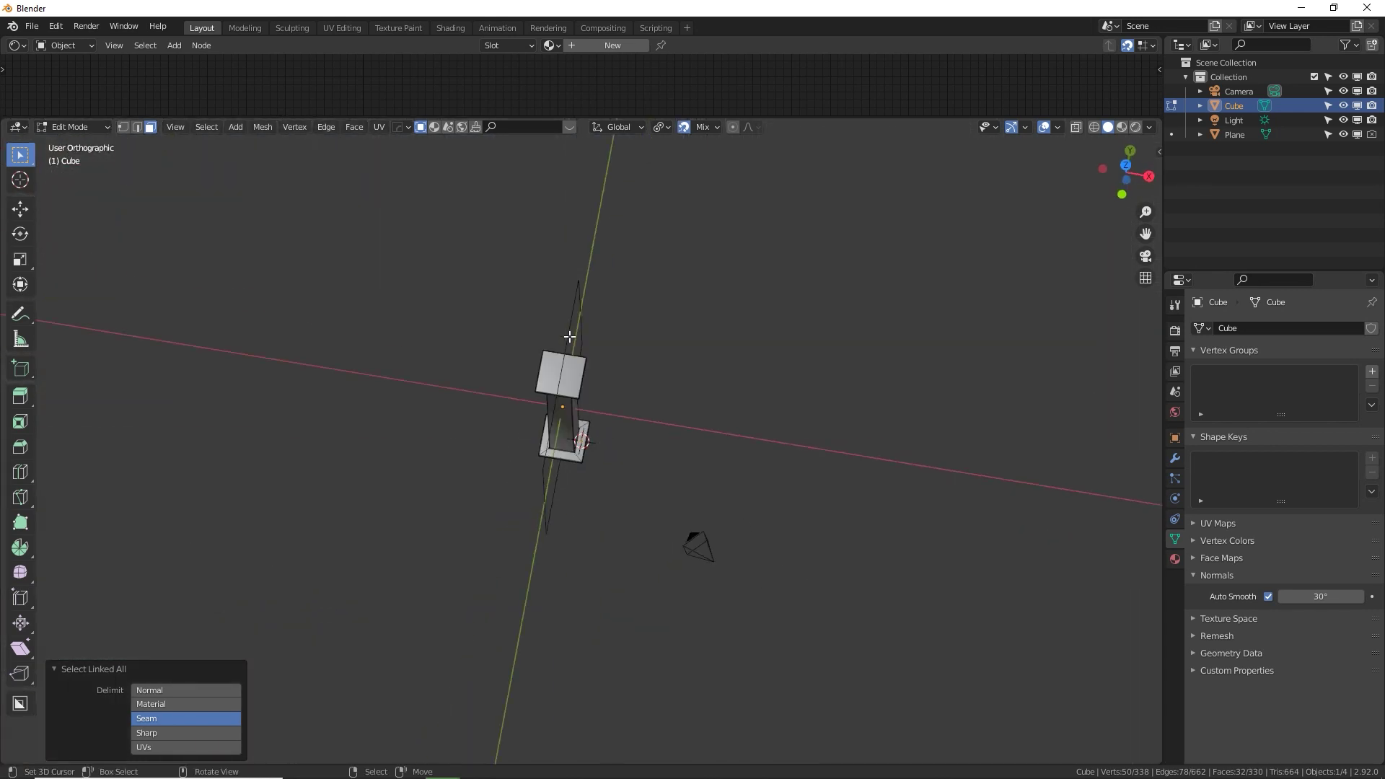
pyautogui.scroll(5, 570, 337)
pyautogui.scroll(2, 569, 337)
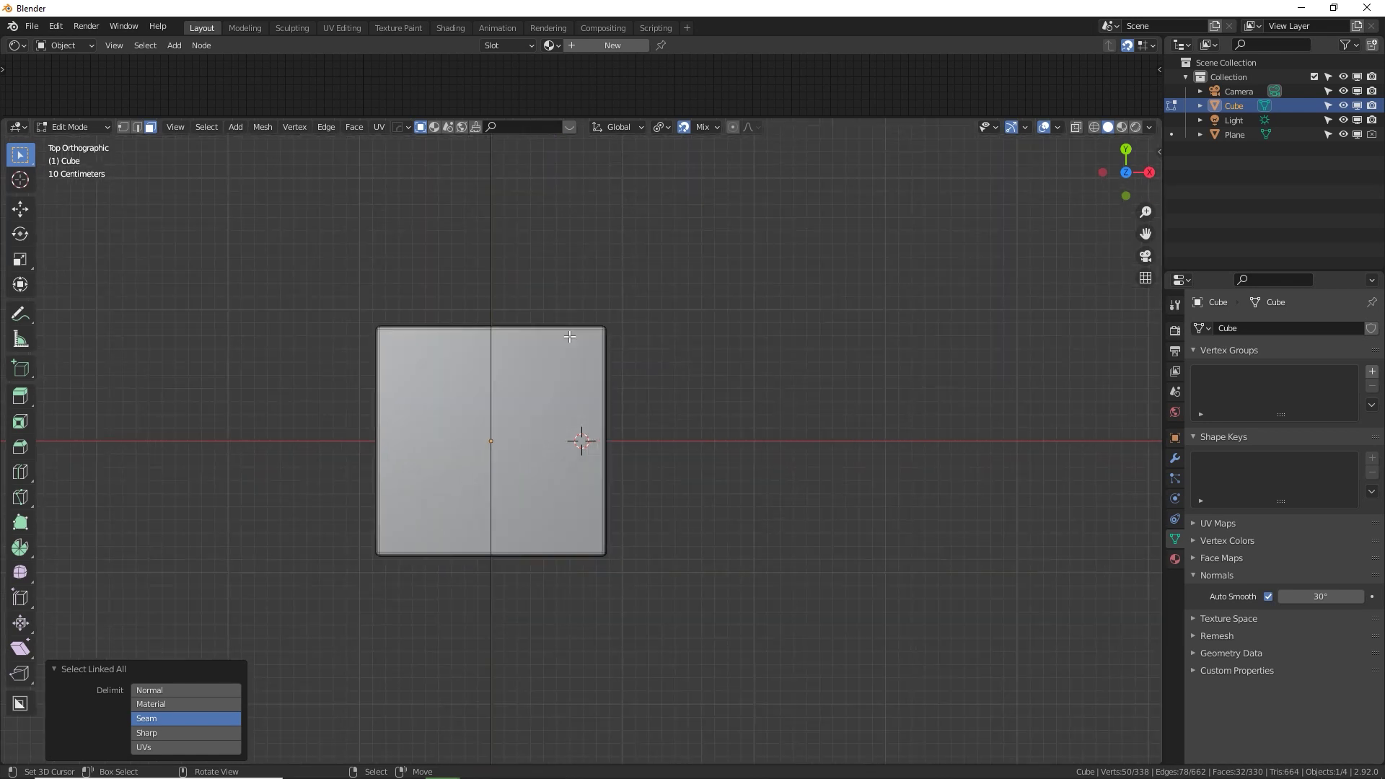
pyautogui.press('z')
pyautogui.click(518, 331)
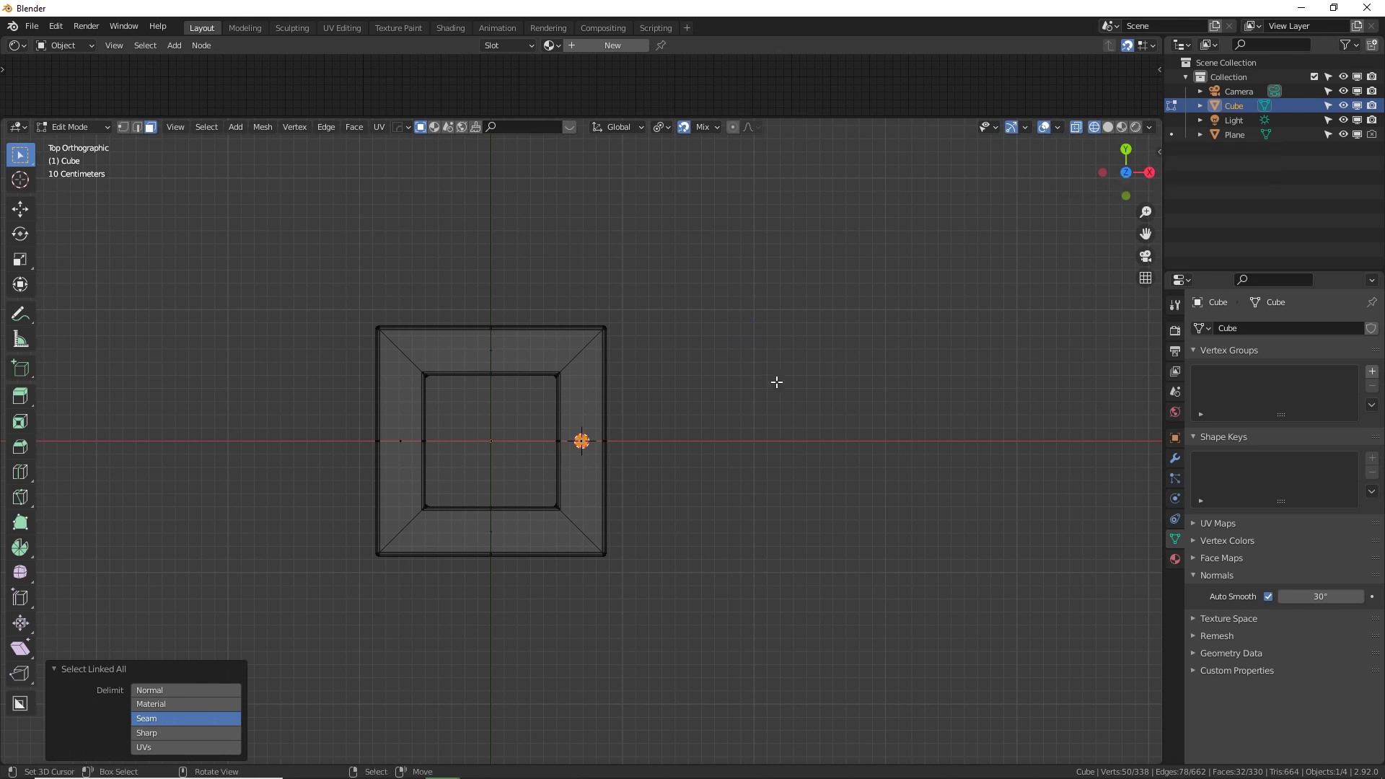
pyautogui.scroll(4, 777, 381)
pyautogui.scroll(3, 692, 426)
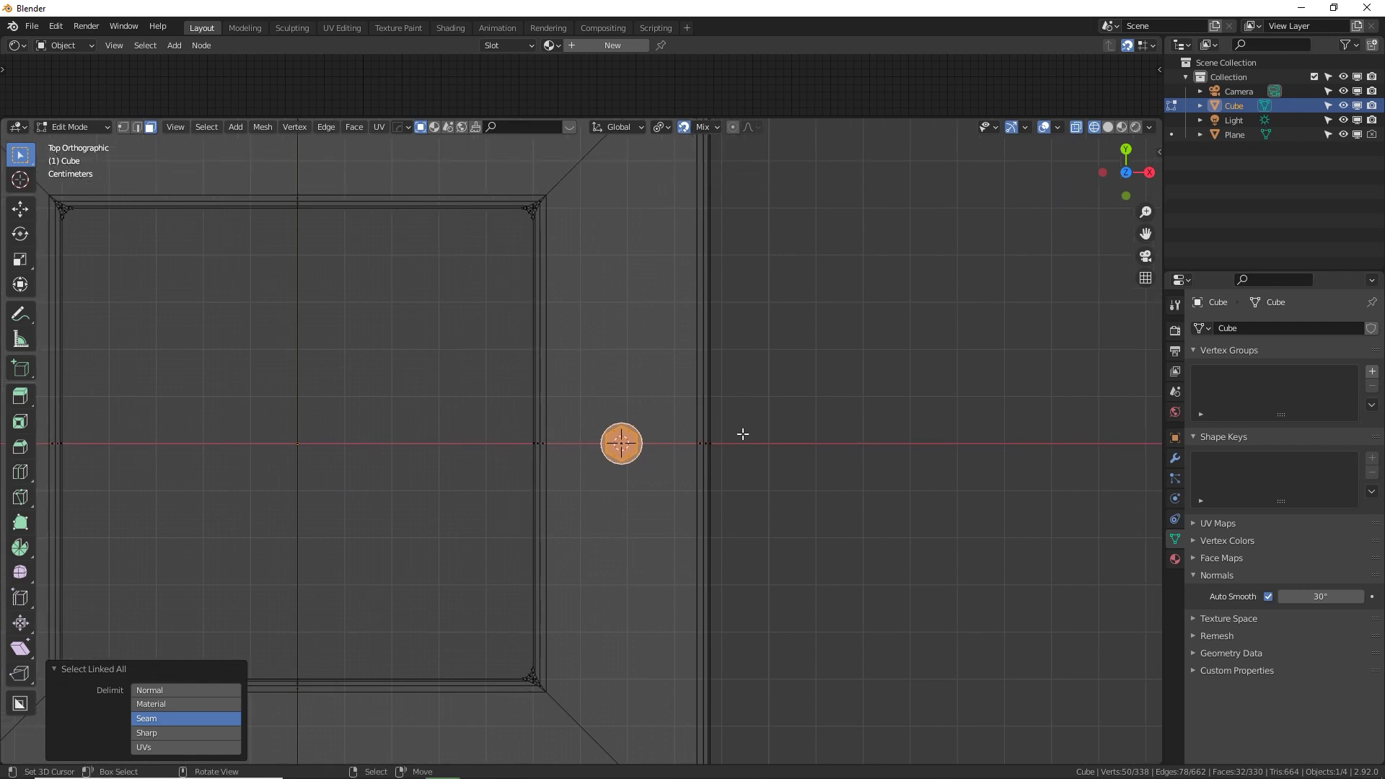
# Move the bolt and washer 0.0125 m along X and 0.004725 m along Z to center them across the base slab's rim.
pyautogui.press('g')
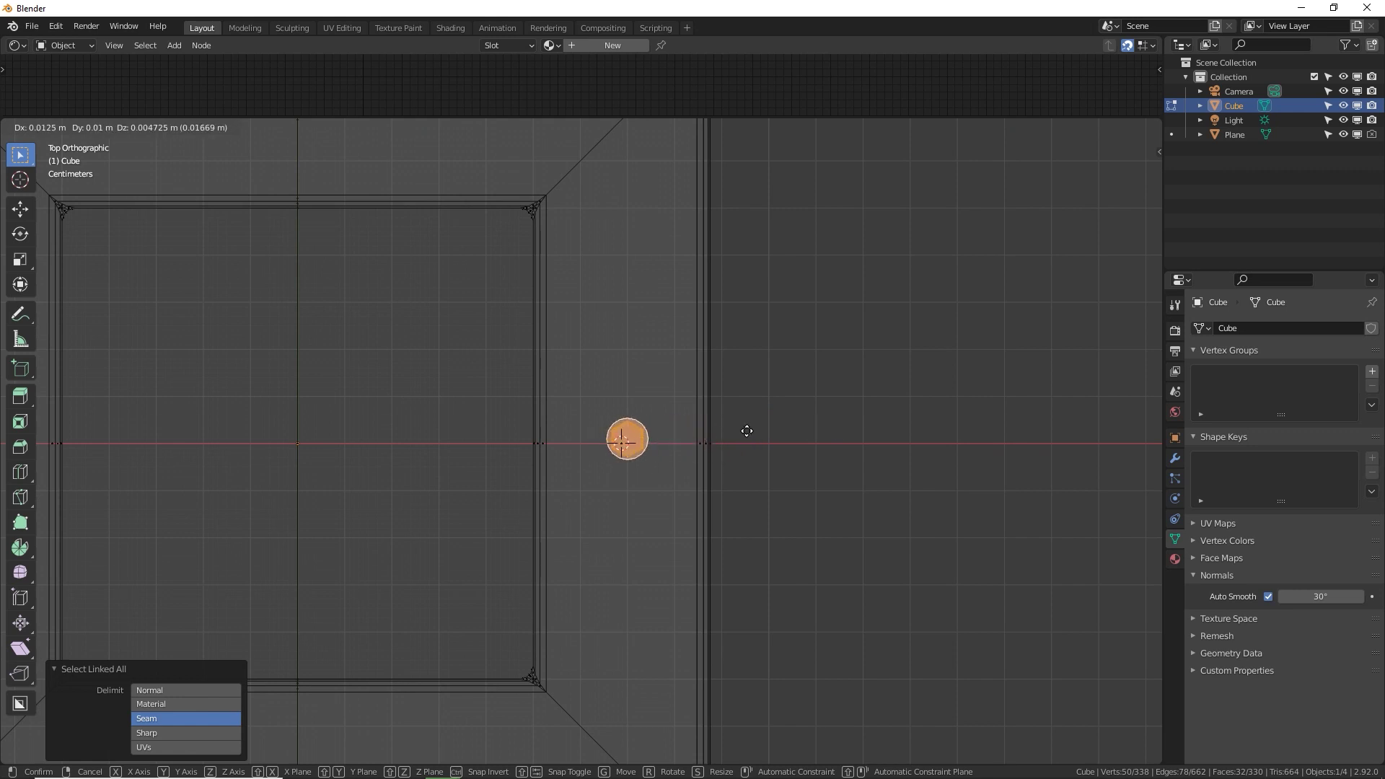
pyautogui.click(747, 431)
pyautogui.scroll(6, 745, 430)
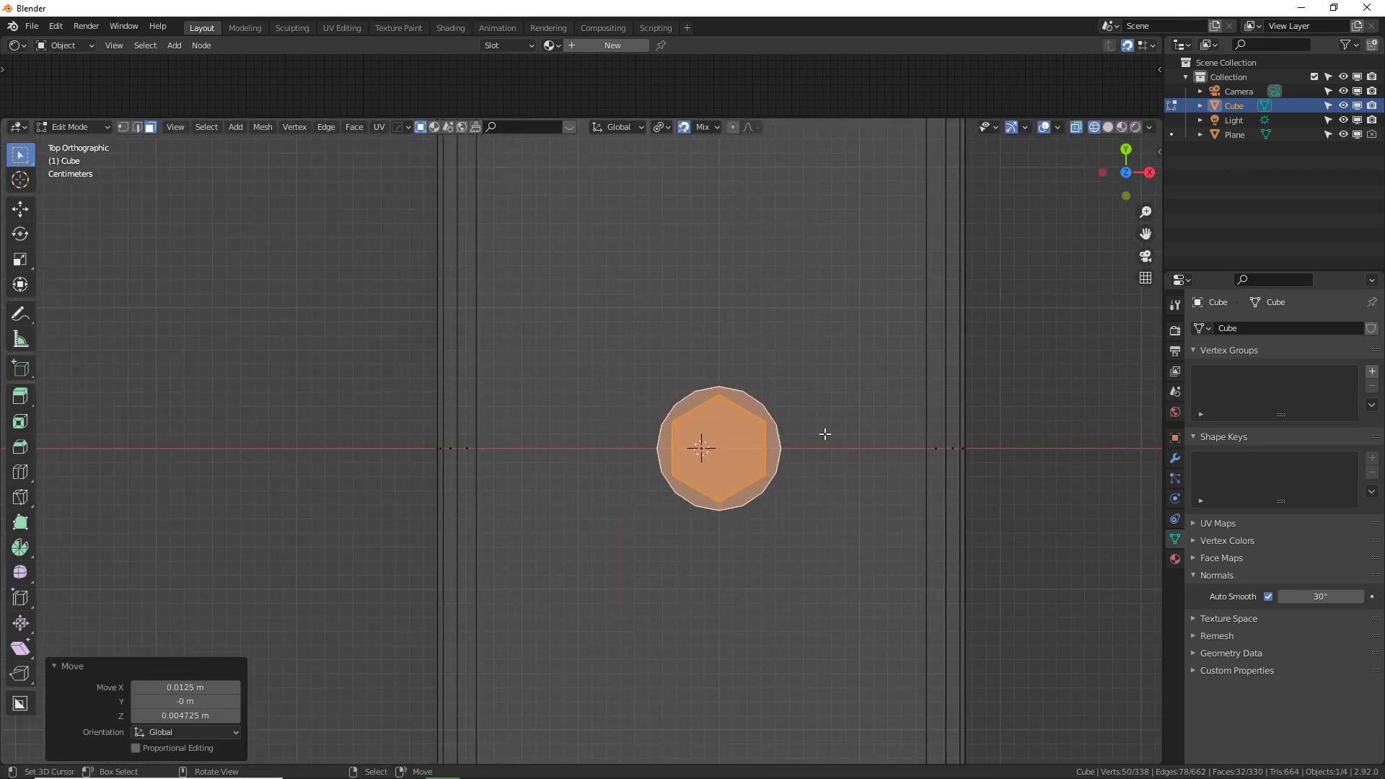
pyautogui.press('g')
pyautogui.click(820, 436)
# Create a new material named Rust in the column's first material slot.
pyautogui.scroll(-5, 818, 439)
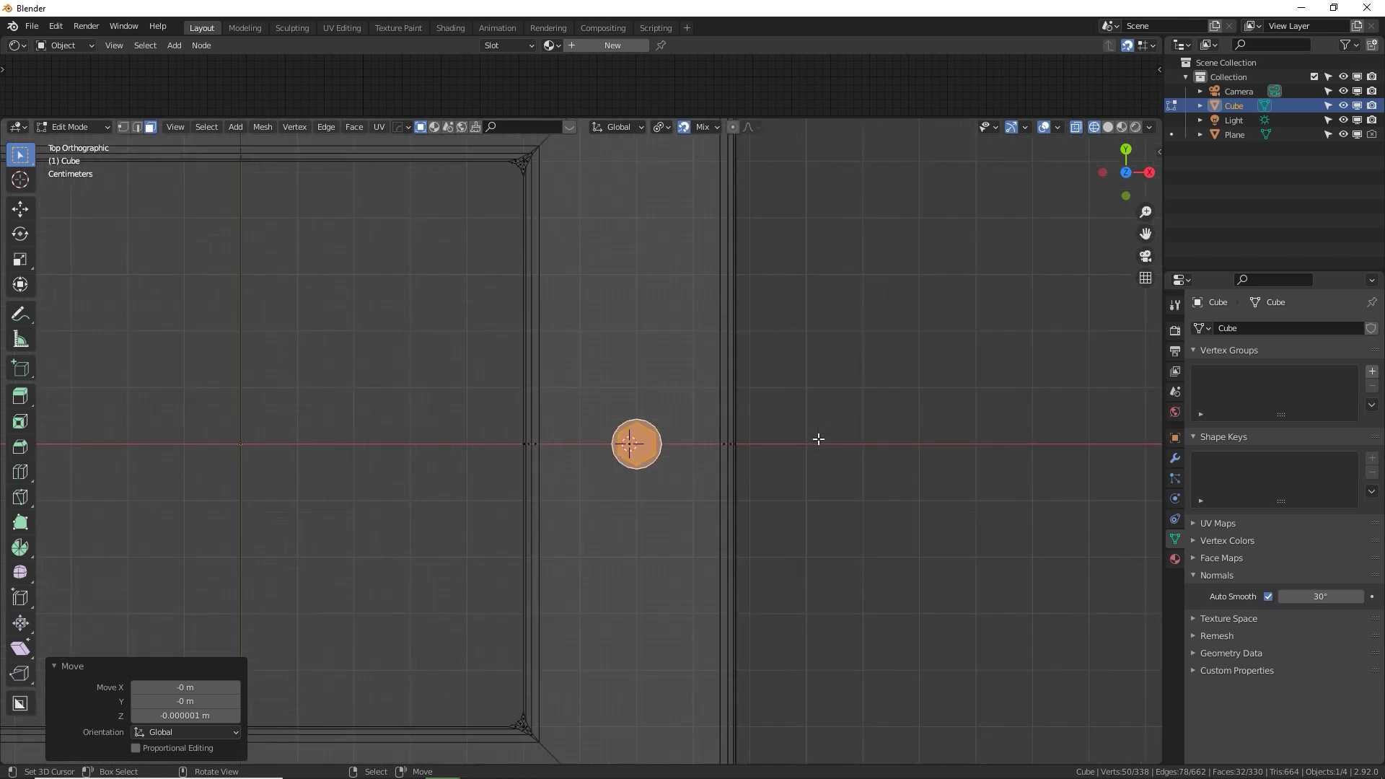
pyautogui.scroll(-4, 757, 436)
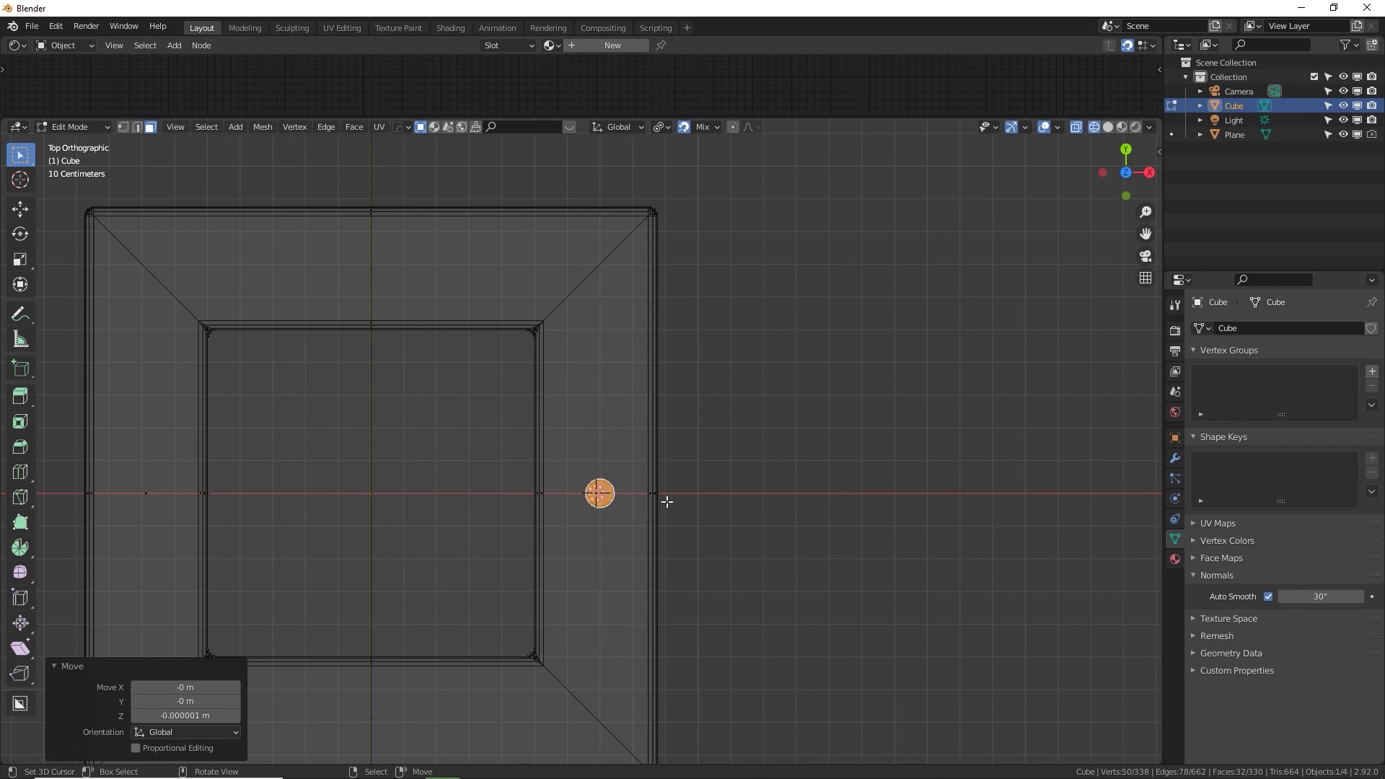
pyautogui.scroll(-2, 660, 501)
pyautogui.scroll(1, 631, 503)
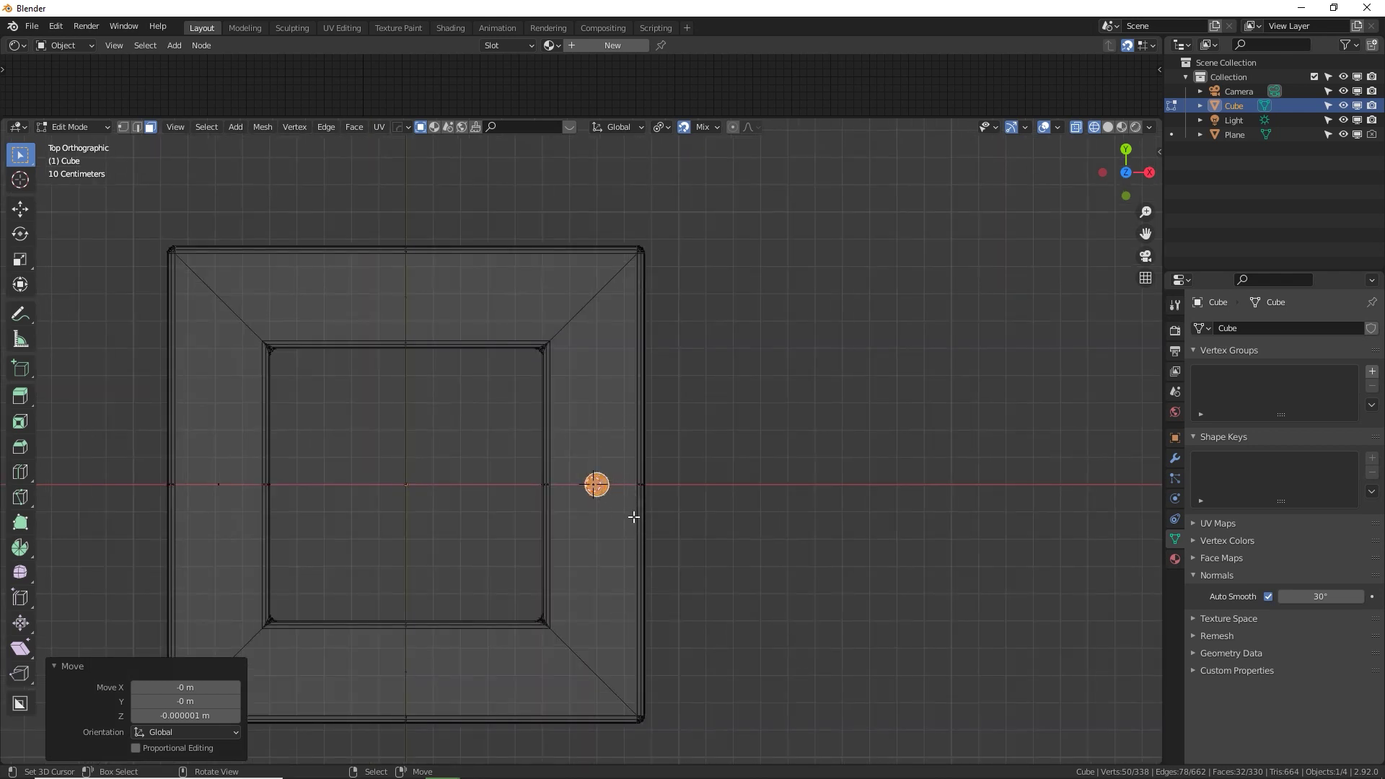
pyautogui.click(1175, 560)
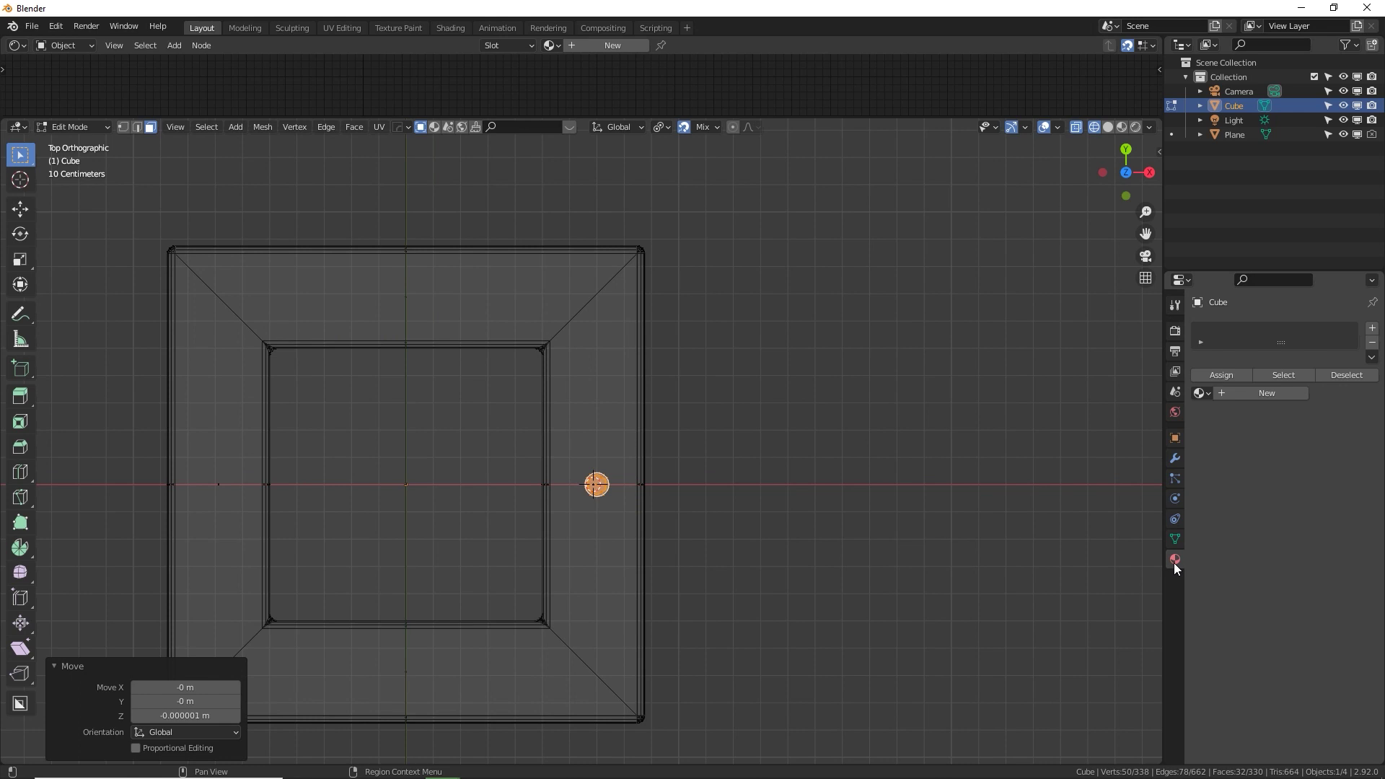
pyautogui.click(1241, 394)
pyautogui.click(1241, 393)
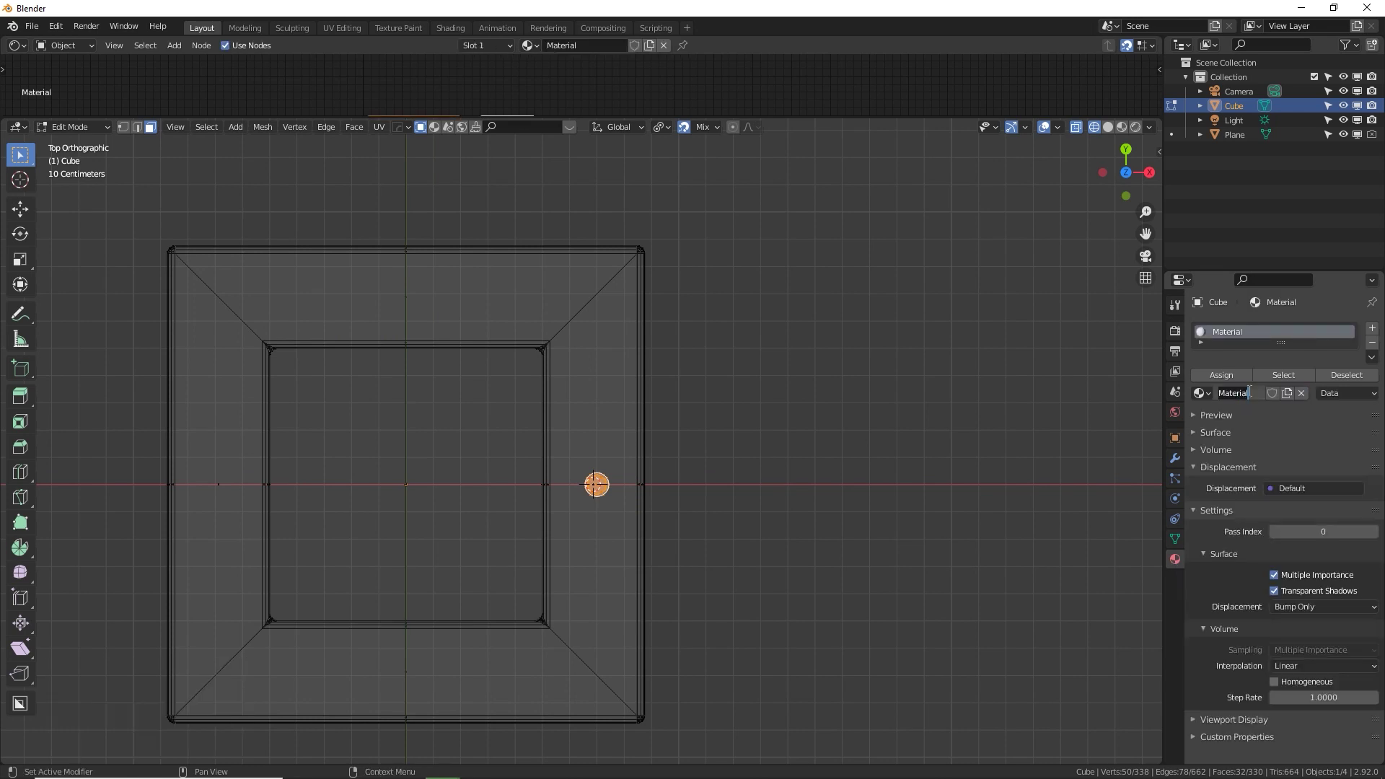
pyautogui.write('Rust')
pyautogui.press('Return')
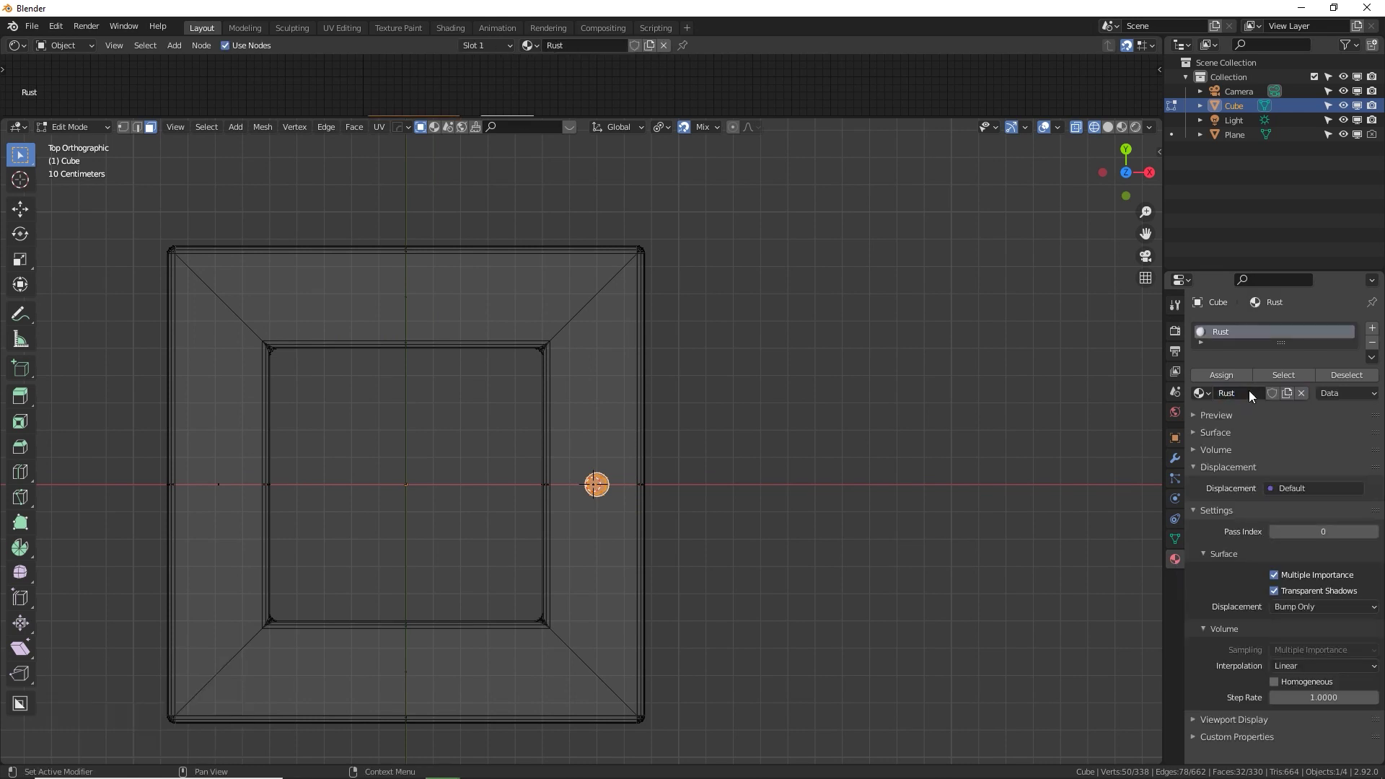
# Add a second material slot with a new material named Bolt and assign it to the selected bolt and washer.
pyautogui.click(1371, 329)
pyautogui.click(1245, 430)
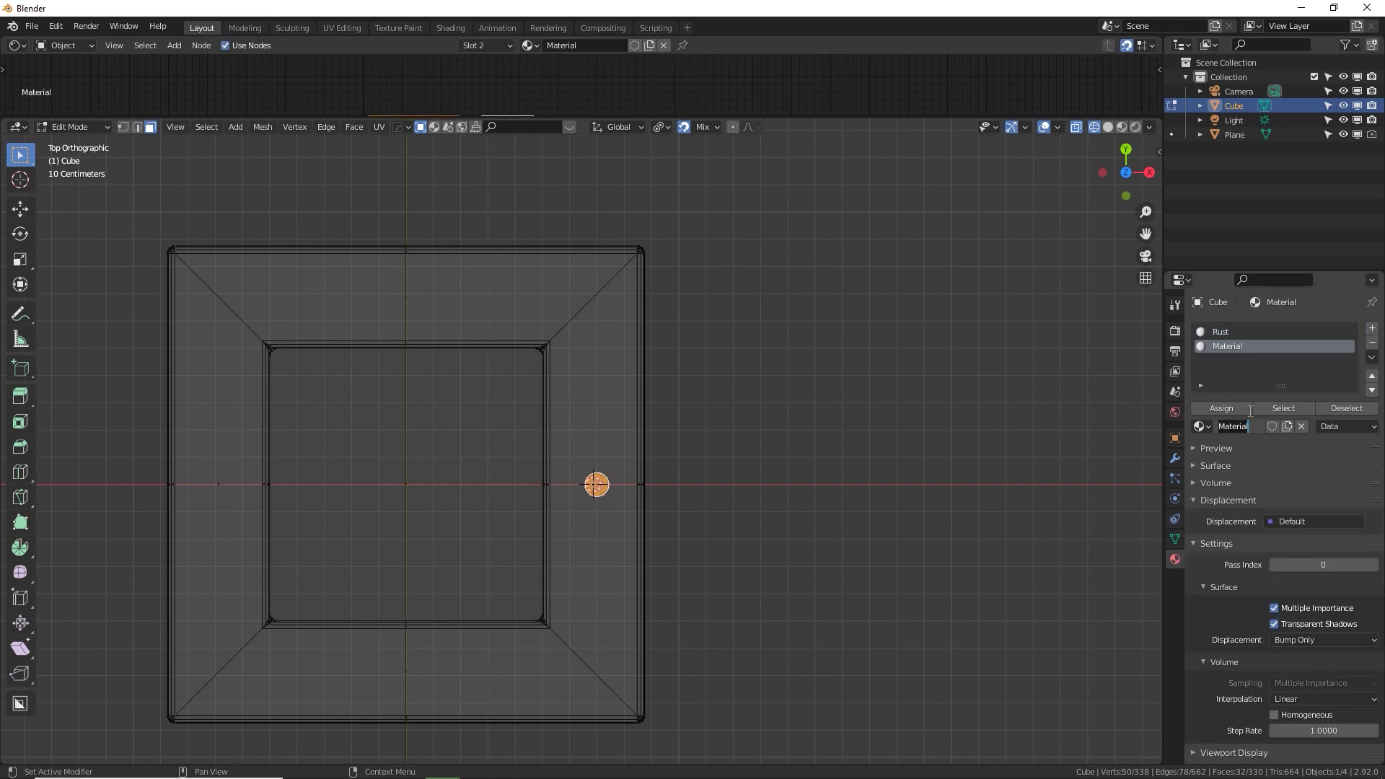
pyautogui.write('Bolt')
pyautogui.press('Return')
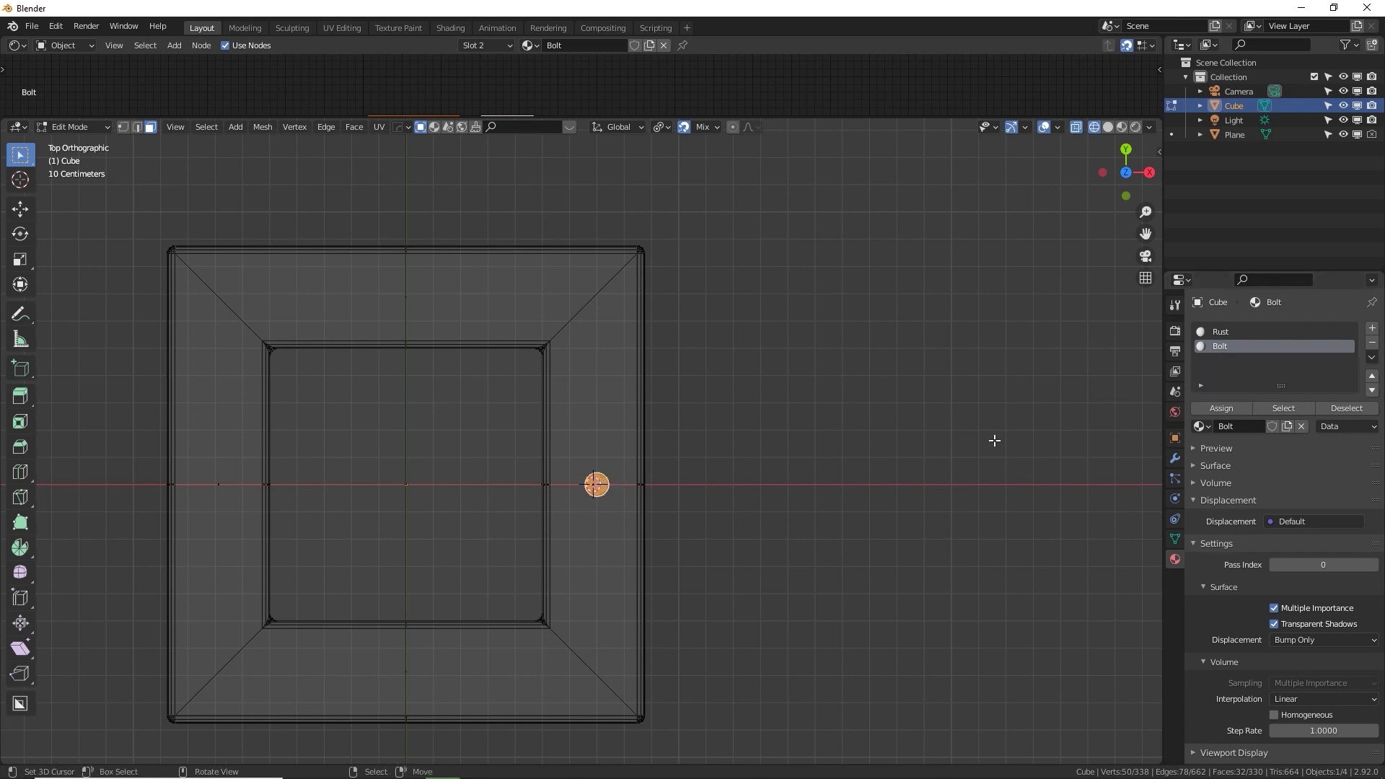
pyautogui.click(1222, 409)
# Duplicate the bolt and washer 0.5 m along Y, and duplicate that copy -1 m along Y to form a row of three.
pyautogui.hotkey('shift', 'd')
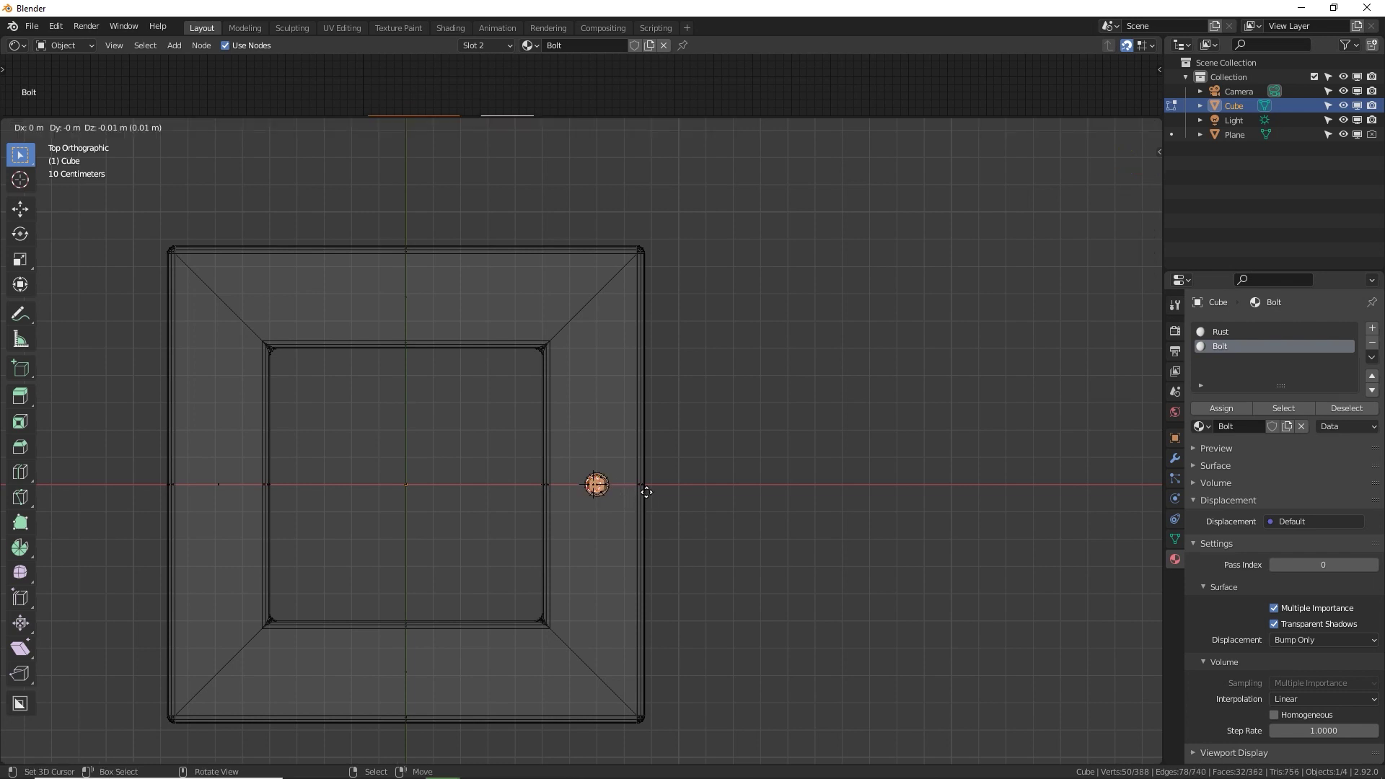
pyautogui.click(640, 365)
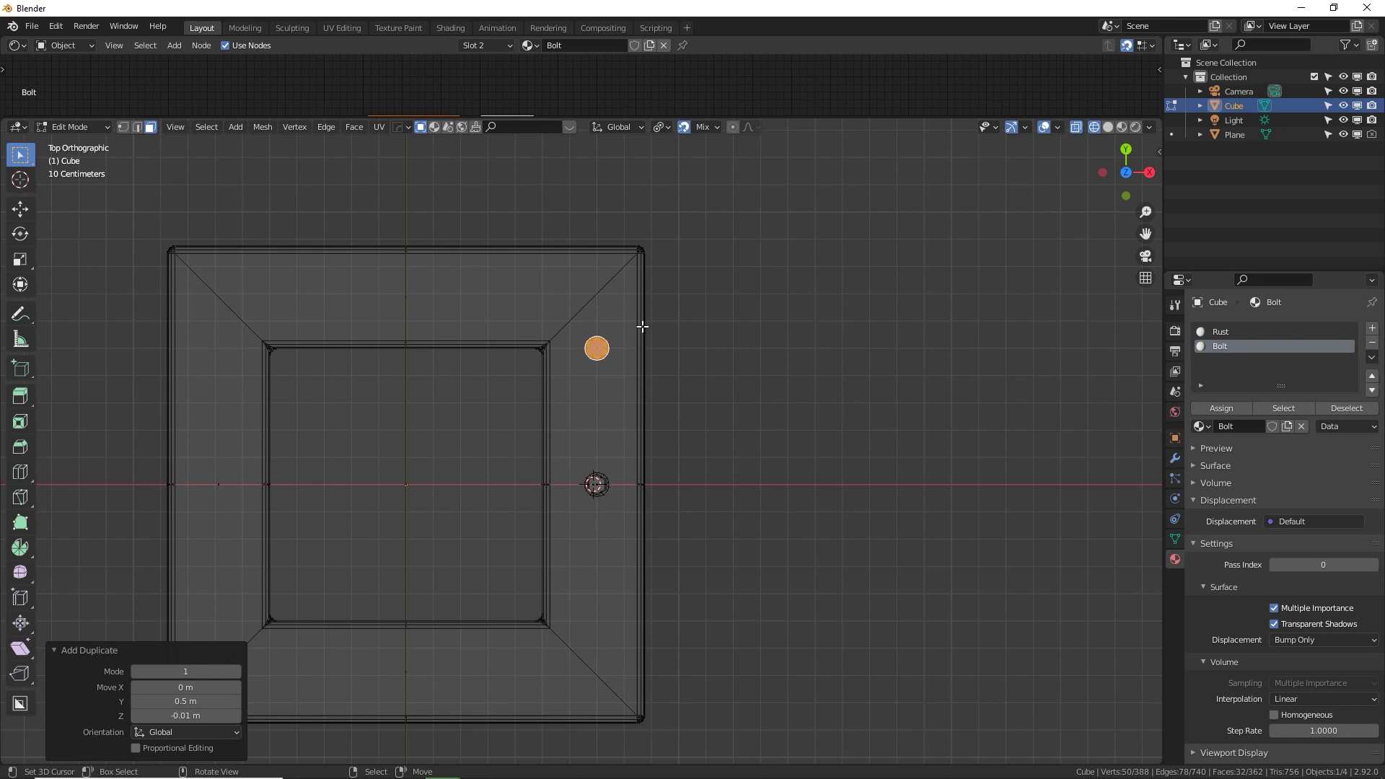
pyautogui.hotkey('shift', 'd')
pyautogui.click(637, 605)
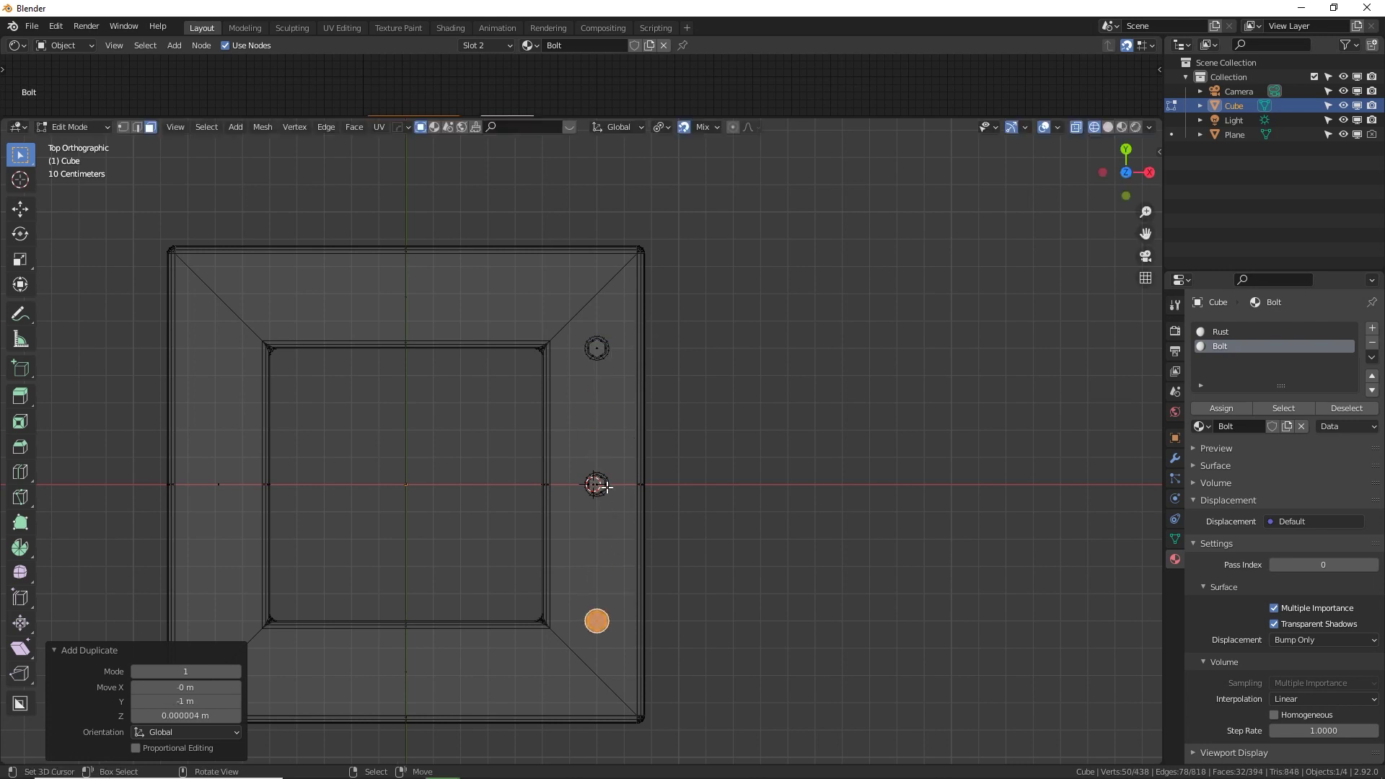
pyautogui.hotkey('ctrl', 'l')
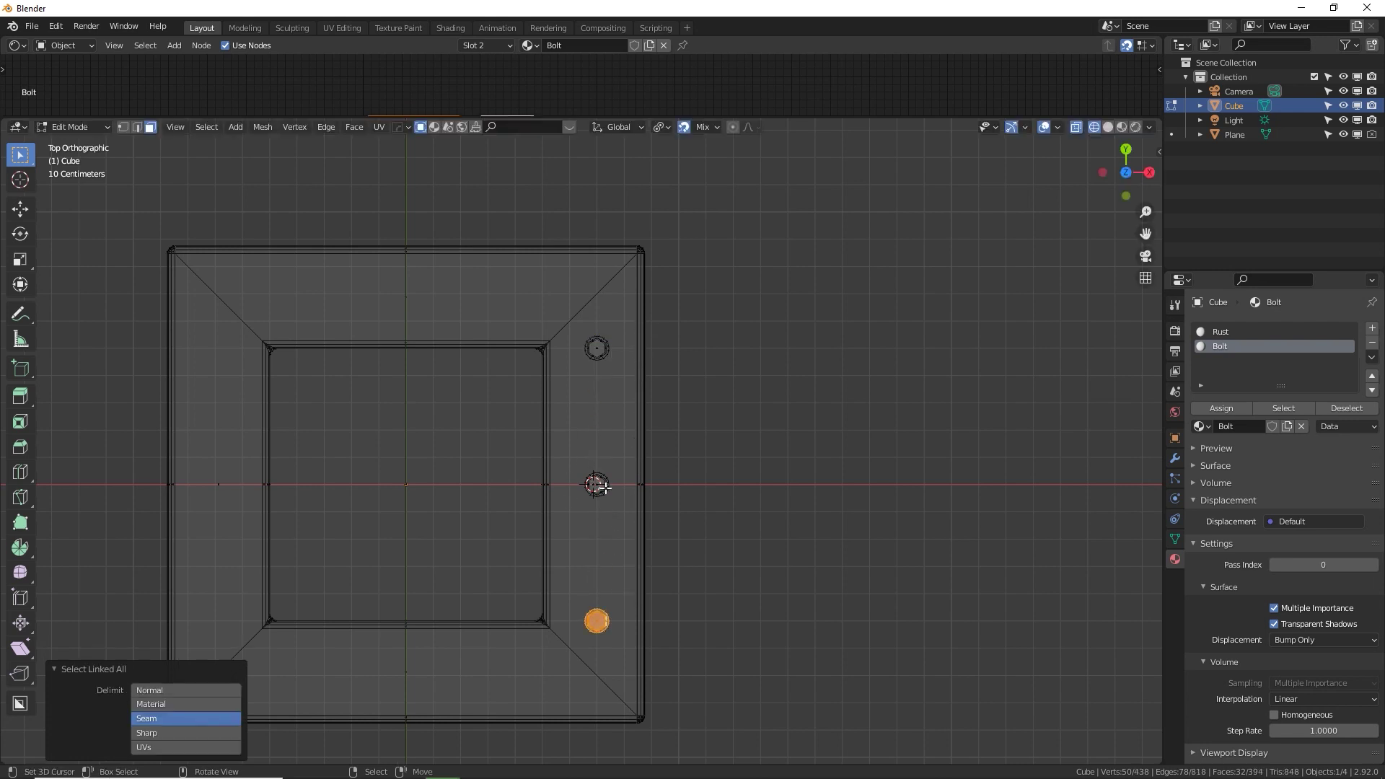
pyautogui.scroll(2, 604, 489)
pyautogui.keyDown('shift'); pyautogui.moveTo(669, 486); pyautogui.dragTo(630, 418, button='middle'); pyautogui.keyUp('shift')
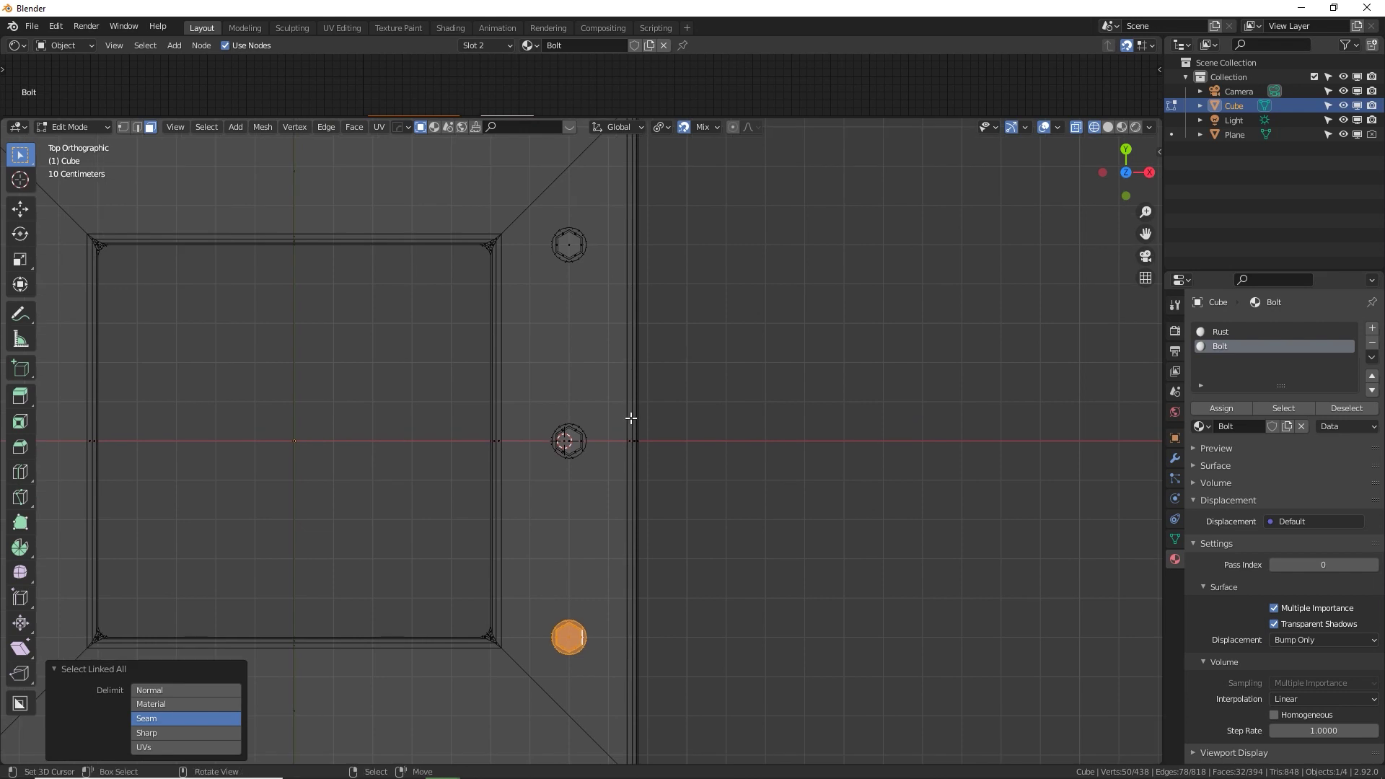
pyautogui.press('c')
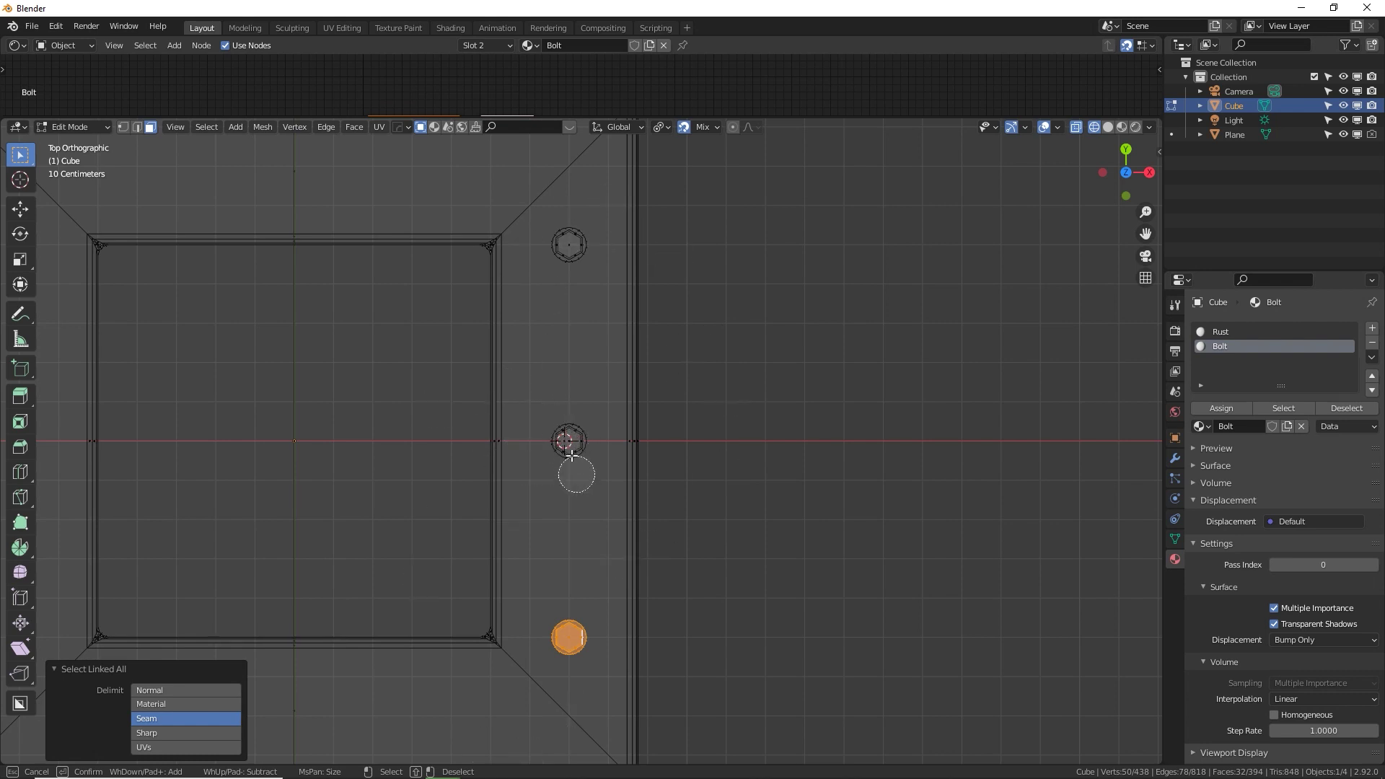
pyautogui.moveTo(575, 469); pyautogui.dragTo(652, 489)
pyautogui.press('Escape')
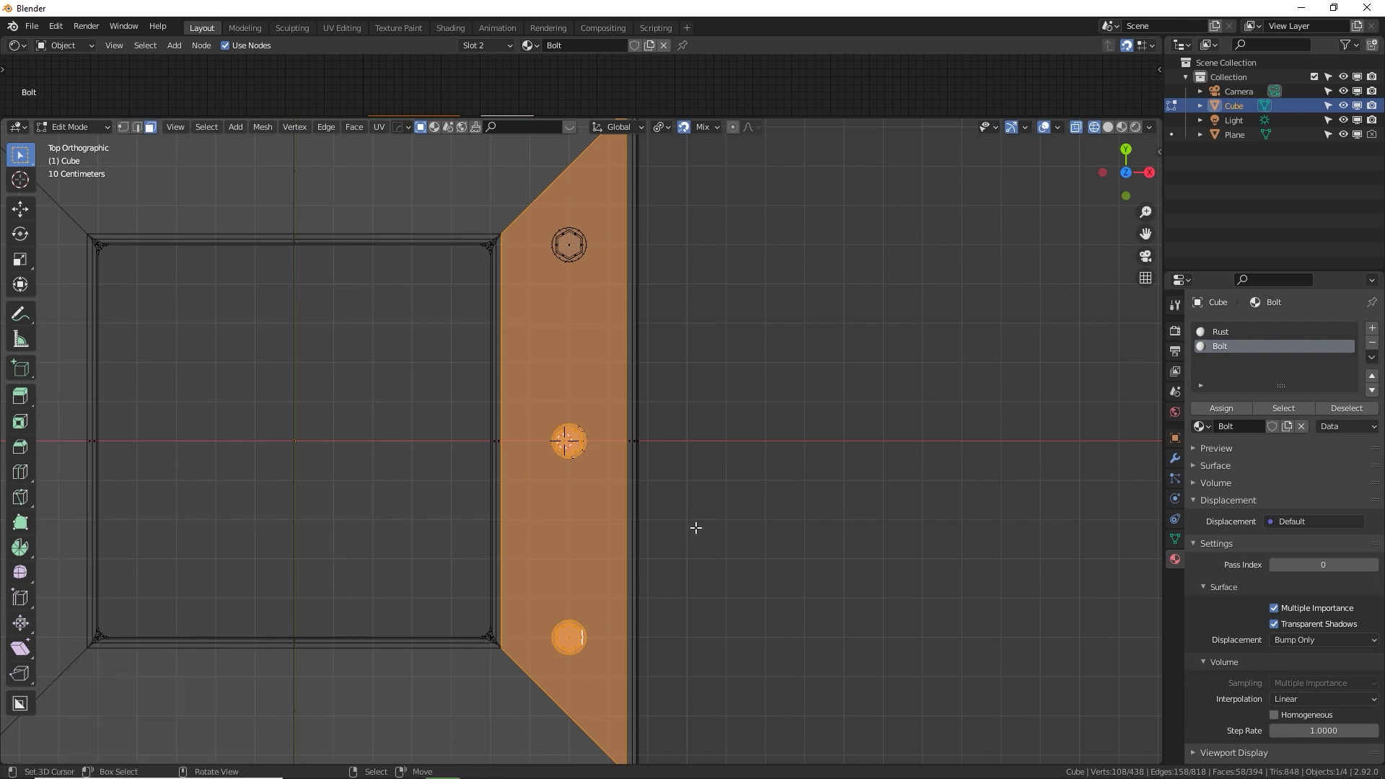
pyautogui.hotkey('ctrl', 'z')
# Circle-select parts of the middle bolt and the bolt at the positive Y end, and extend the selection to all linked geometry.
pyautogui.press('c')
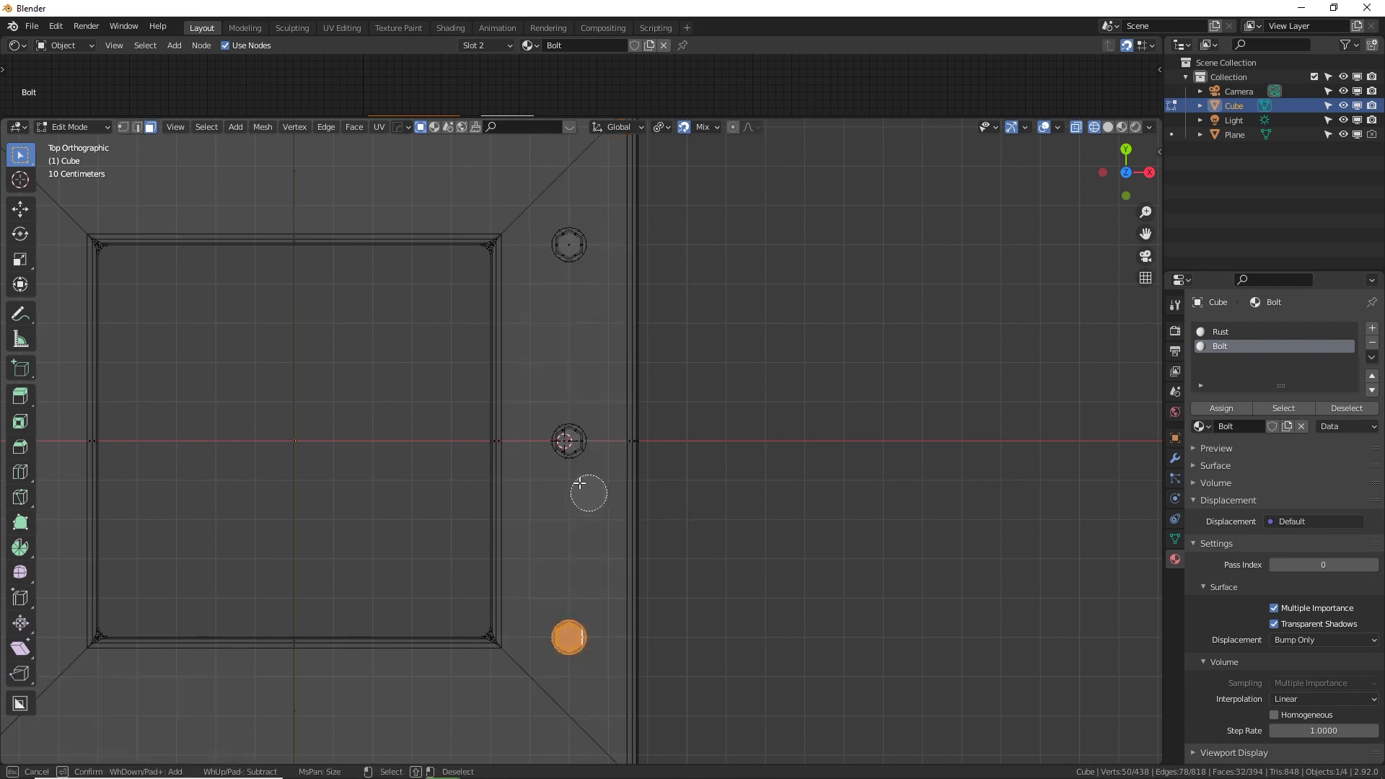
pyautogui.moveTo(565, 470); pyautogui.dragTo(581, 457)
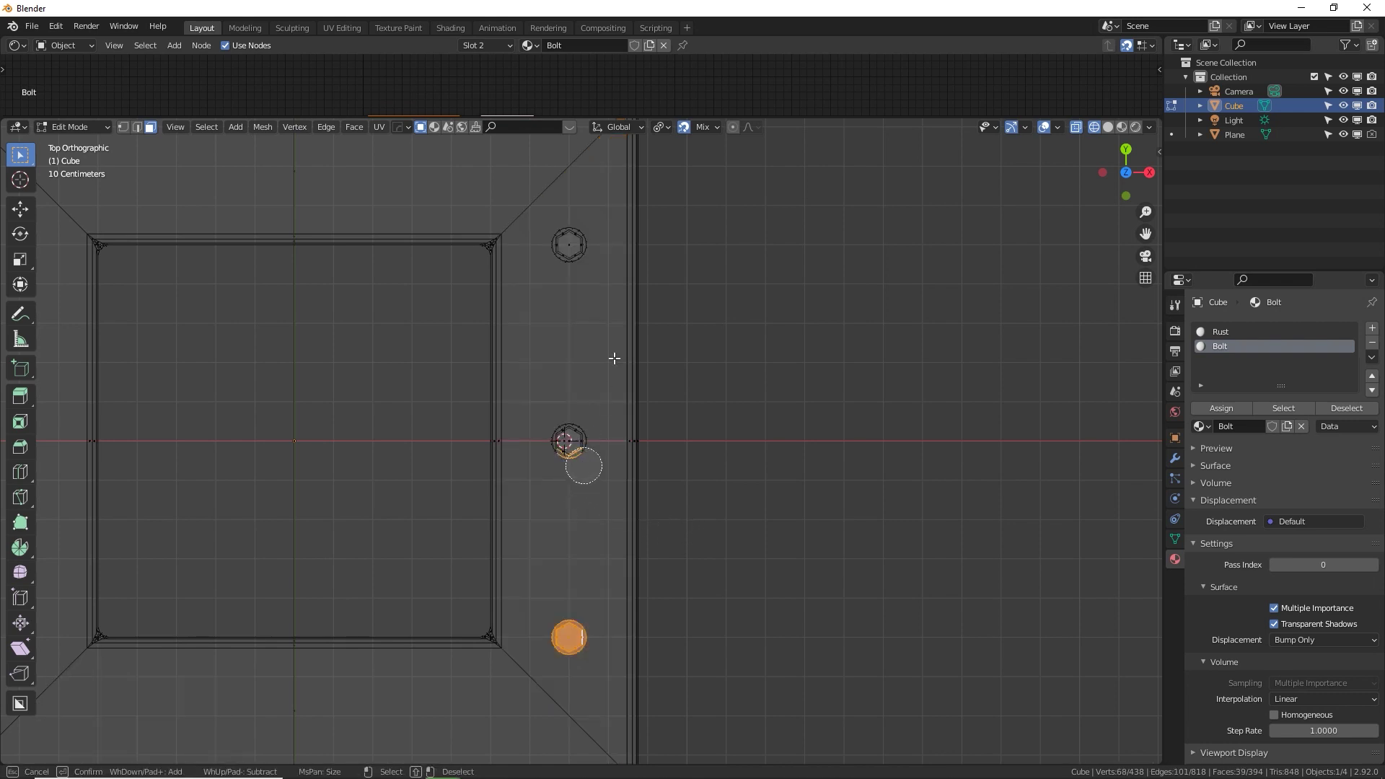
pyautogui.moveTo(569, 270); pyautogui.dragTo(573, 276)
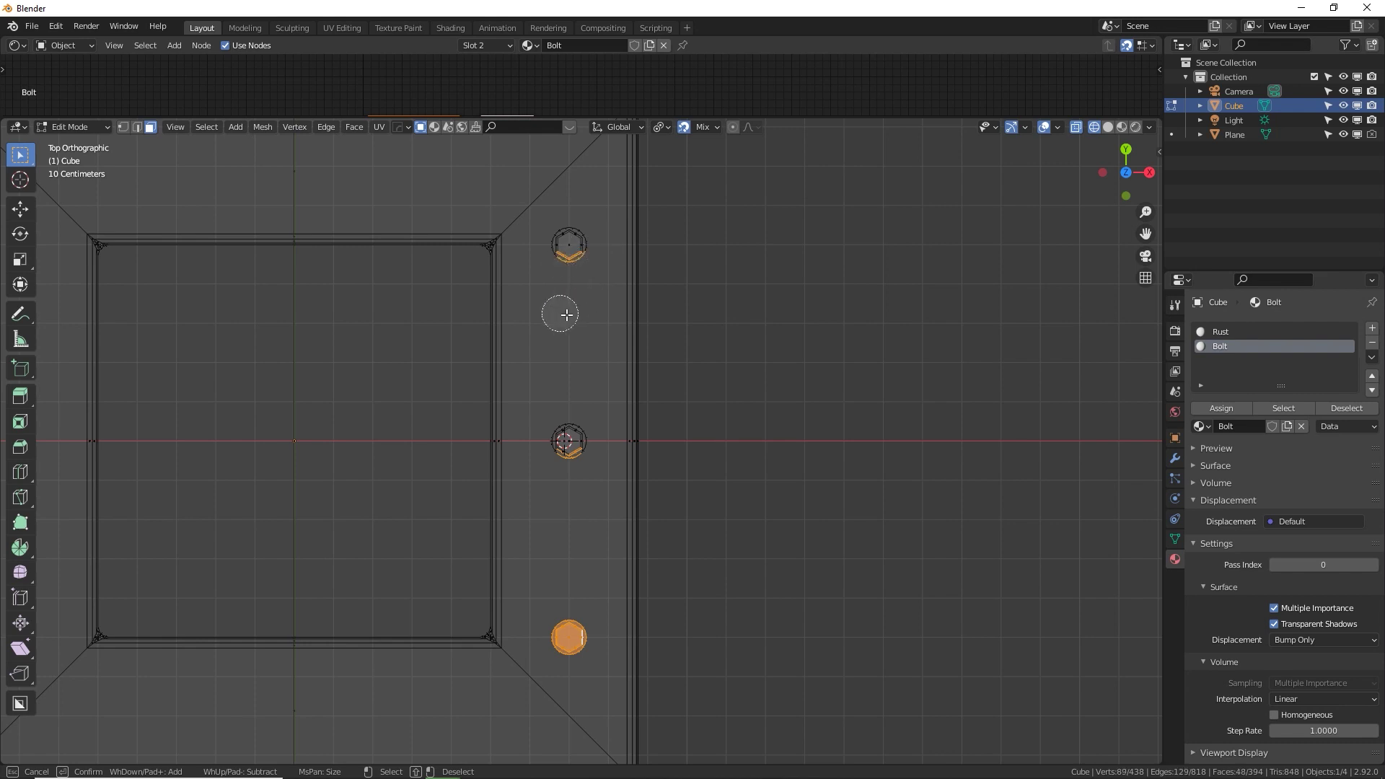
pyautogui.rightClick(555, 334)
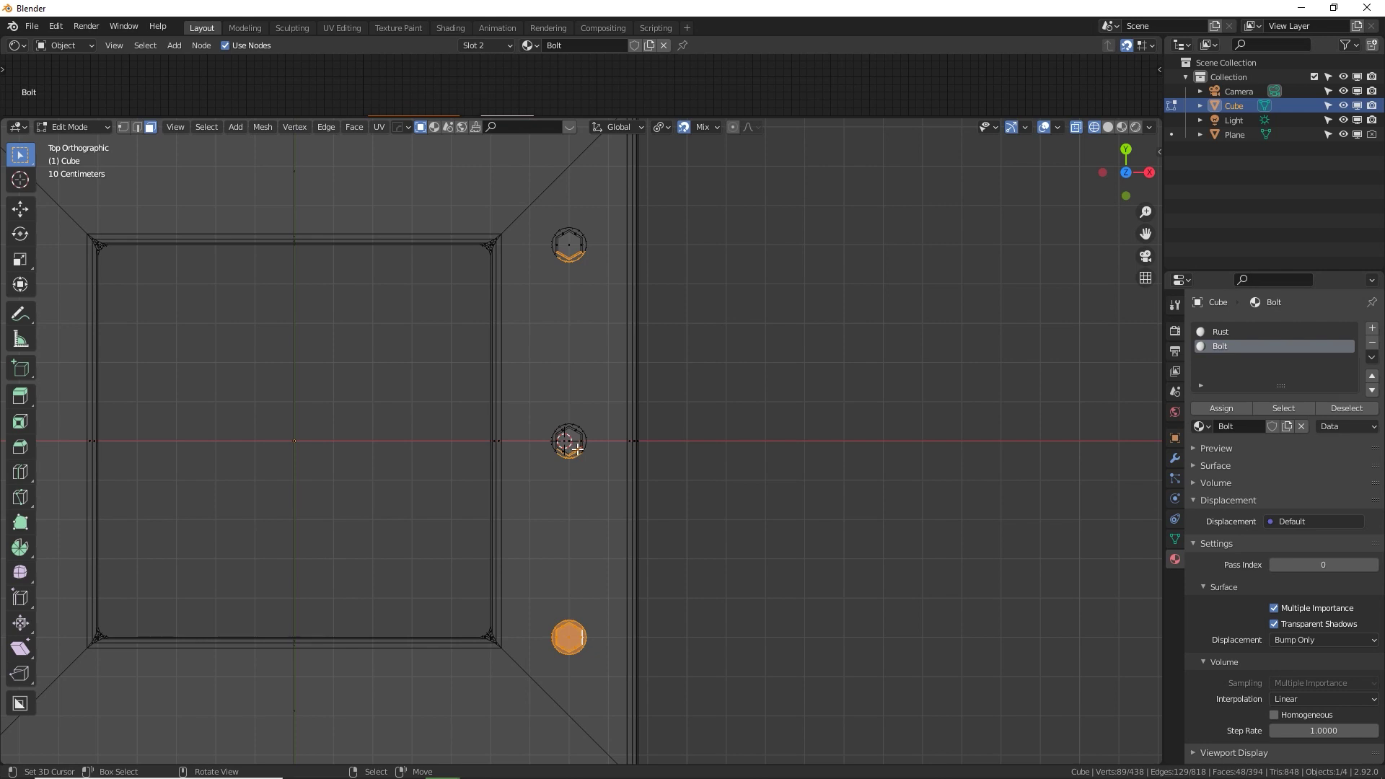
pyautogui.hotkey('ctrl', 'l')
# Duplicate the three selected bolts in place and set the transform pivot point to Median Point.
pyautogui.scroll(-3, 569, 441)
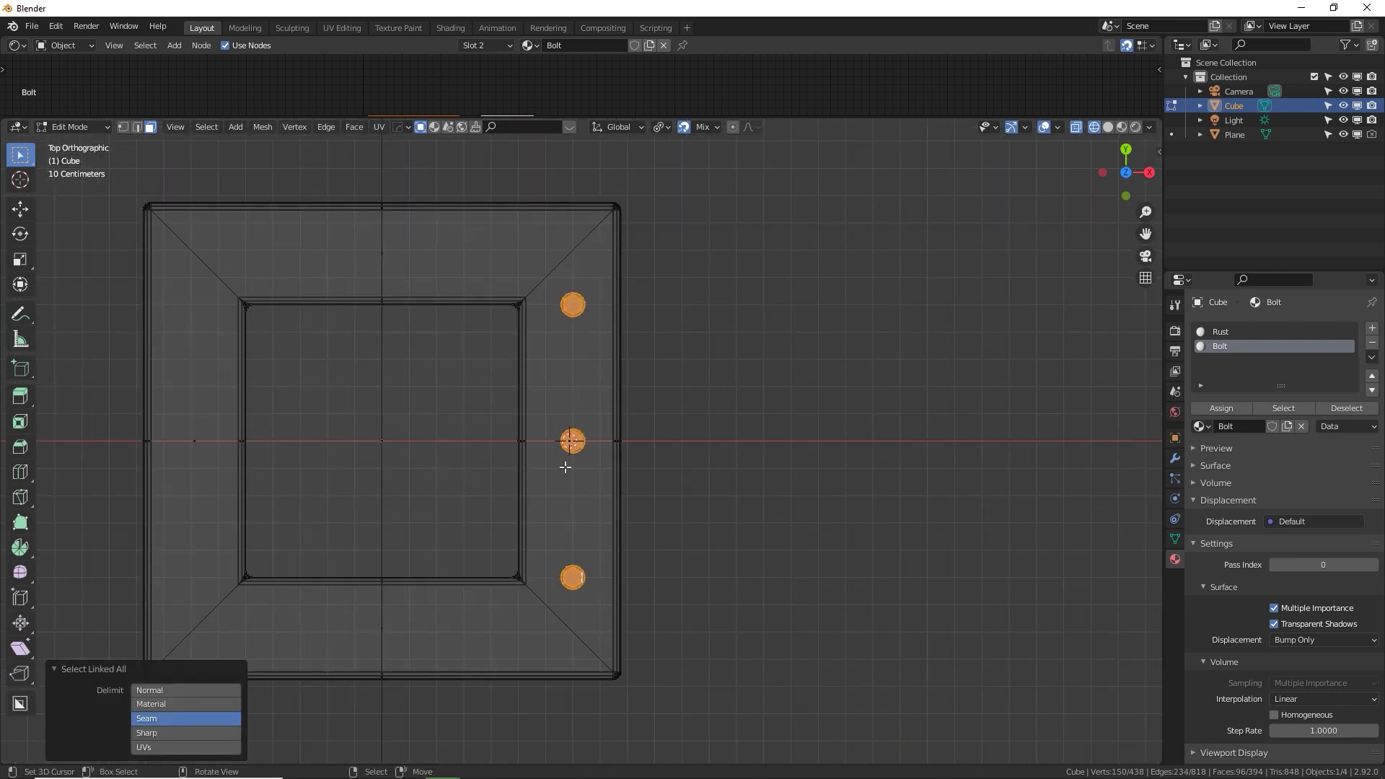
pyautogui.keyDown('shift'); pyautogui.moveTo(566, 440); pyautogui.dragTo(649, 454, button='middle'); pyautogui.keyUp('shift')
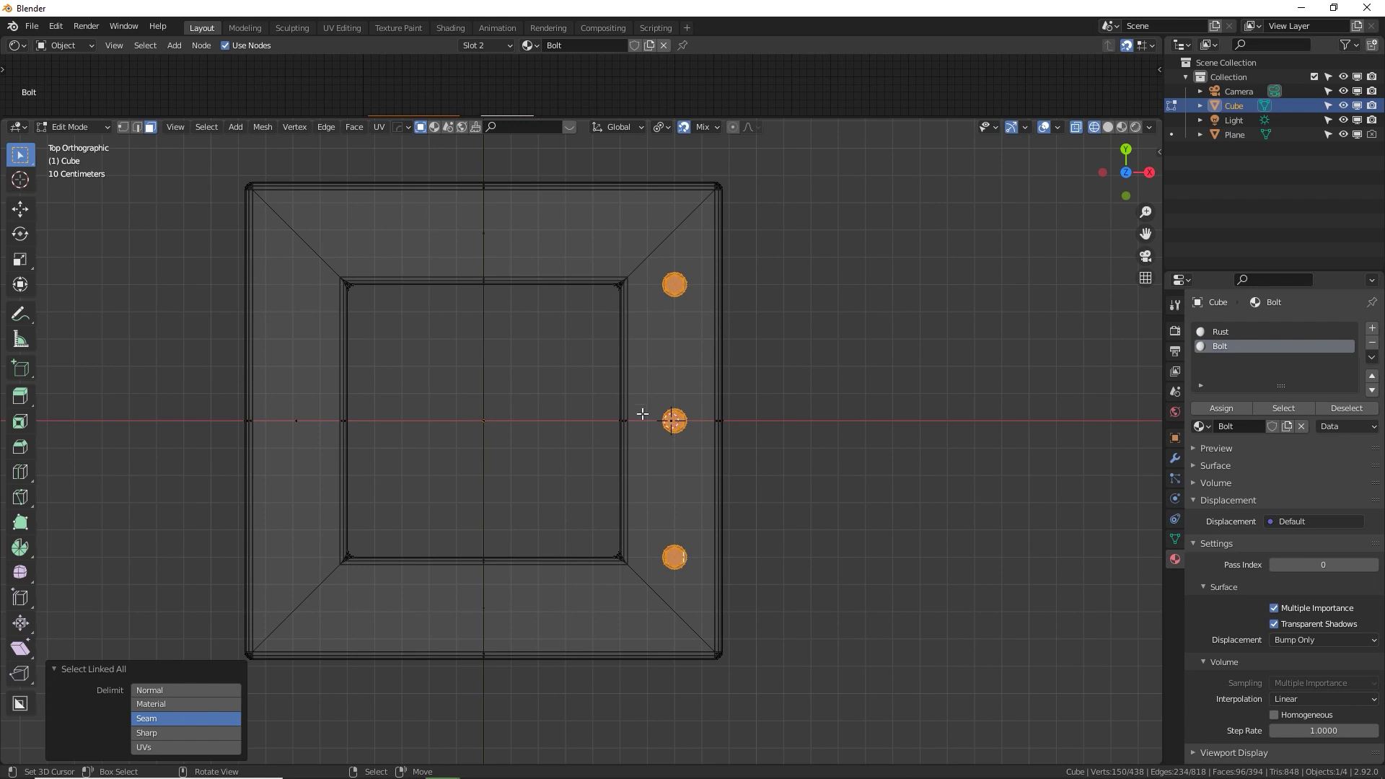
pyautogui.hotkey('shift', 'd')
pyautogui.click(688, 426)
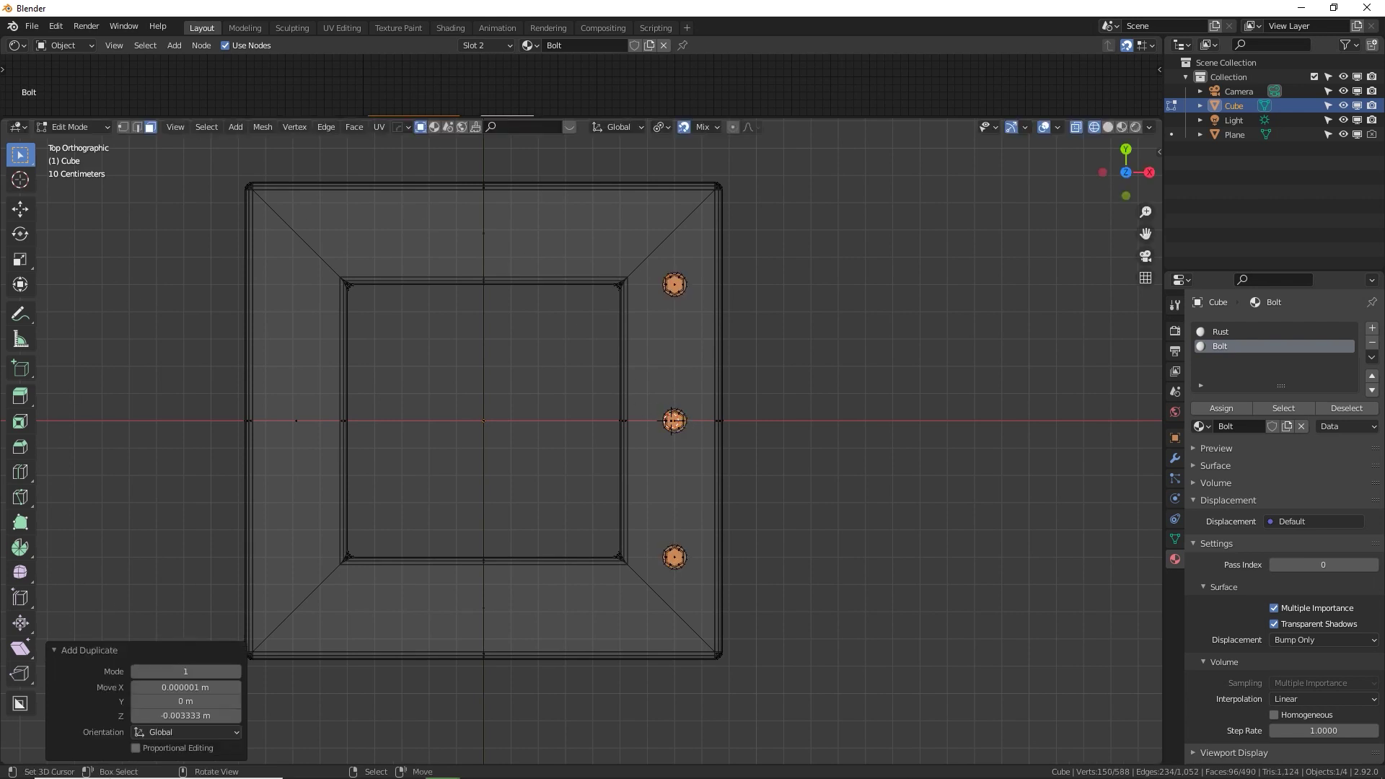
pyautogui.write('r90')
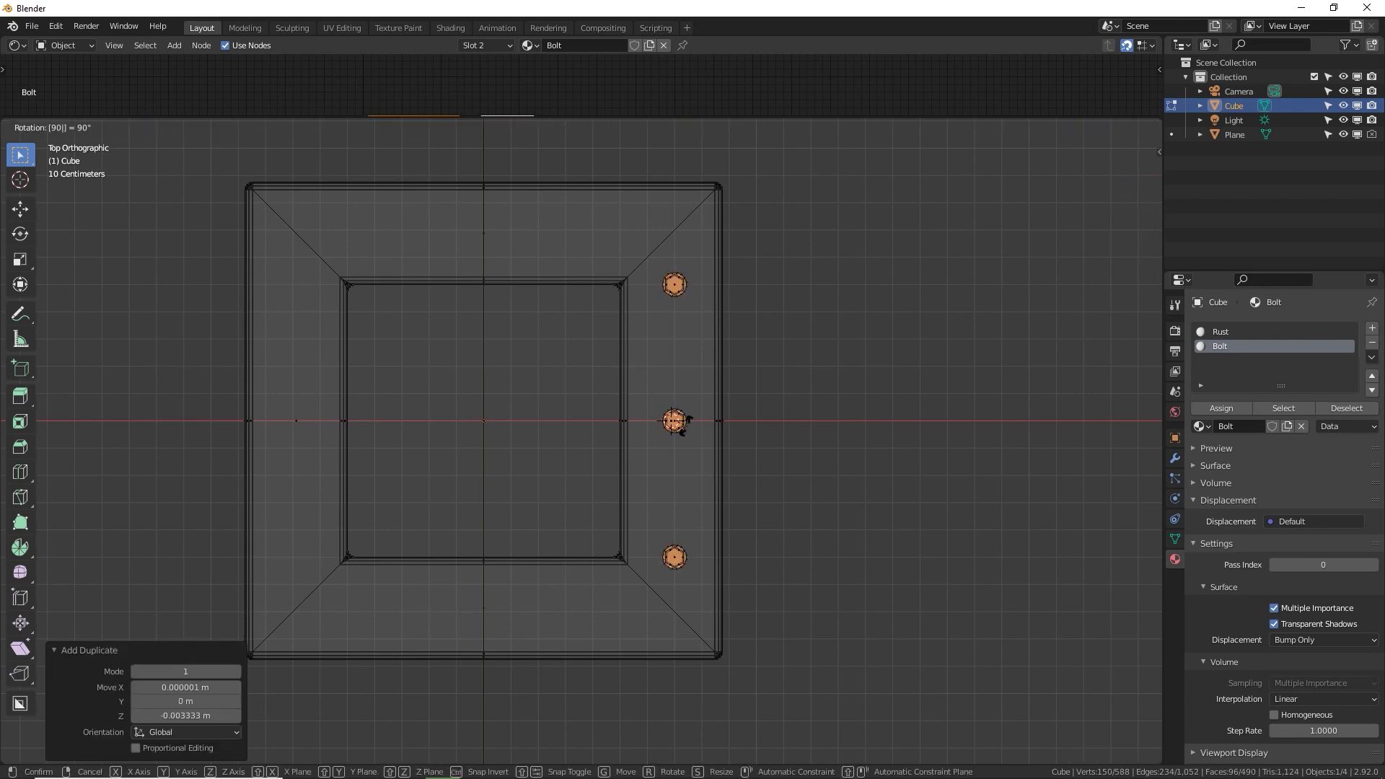
pyautogui.press('Return')
pyautogui.click(669, 126)
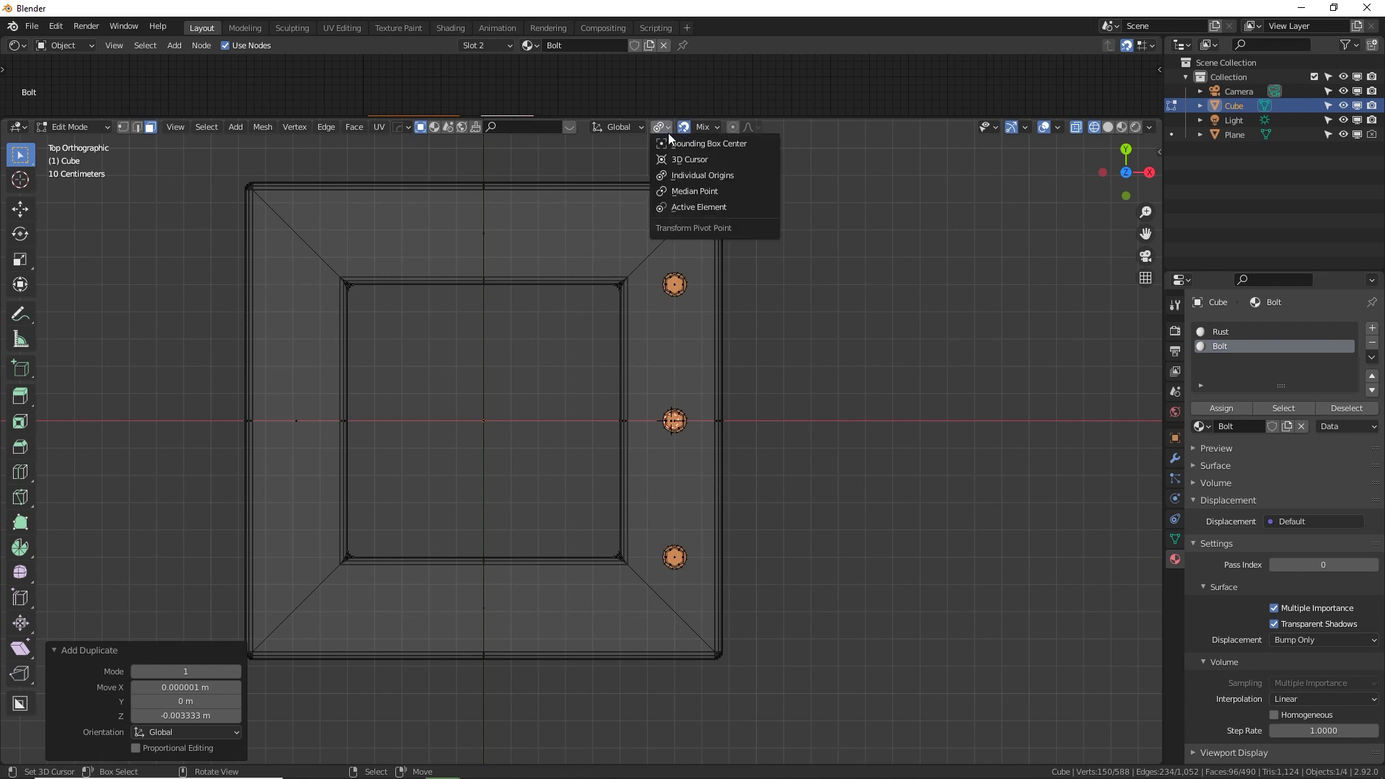
pyautogui.click(674, 191)
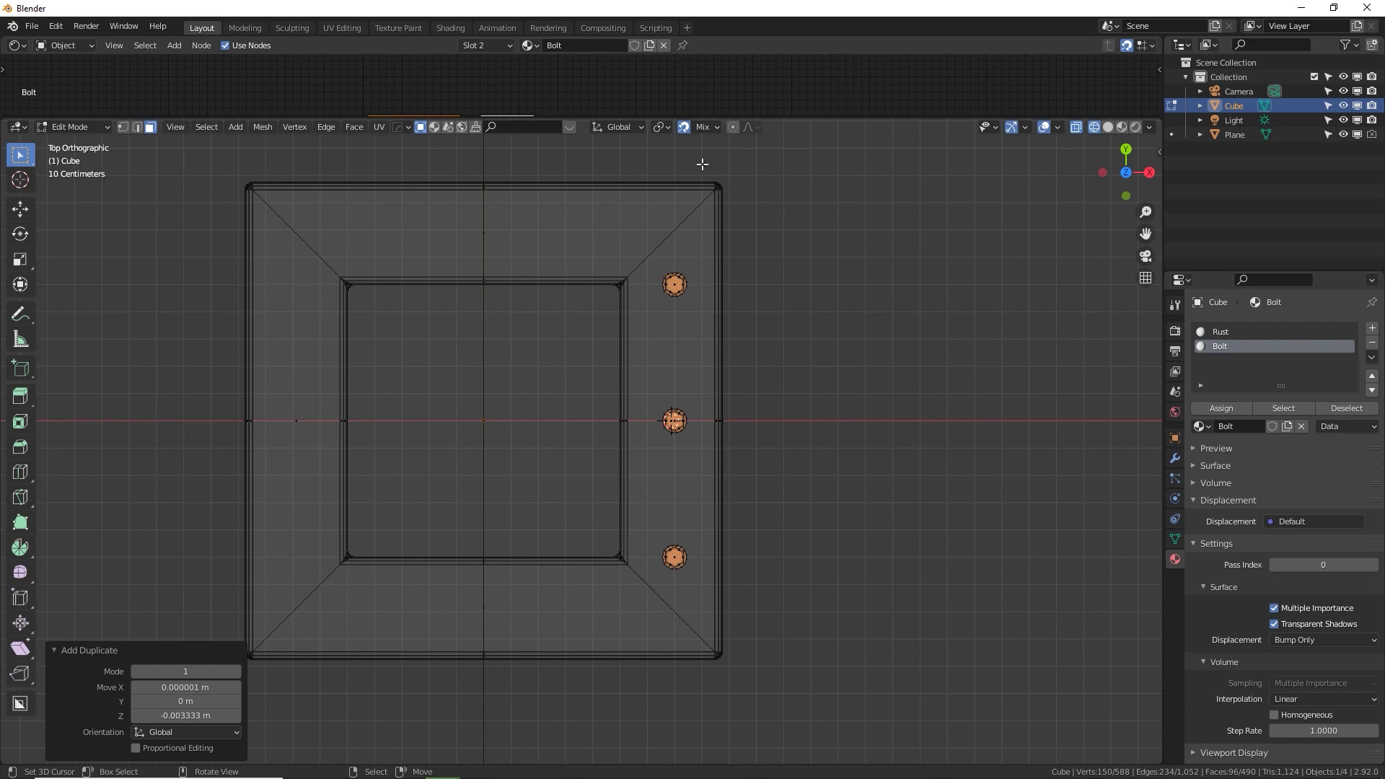
# Rotate the duplicated bolt row 90° and move it -0.7 m along X and -0.7 m along Y onto the adjacent rim side.
pyautogui.press('r')
pyautogui.press('9')
pyautogui.press('0')
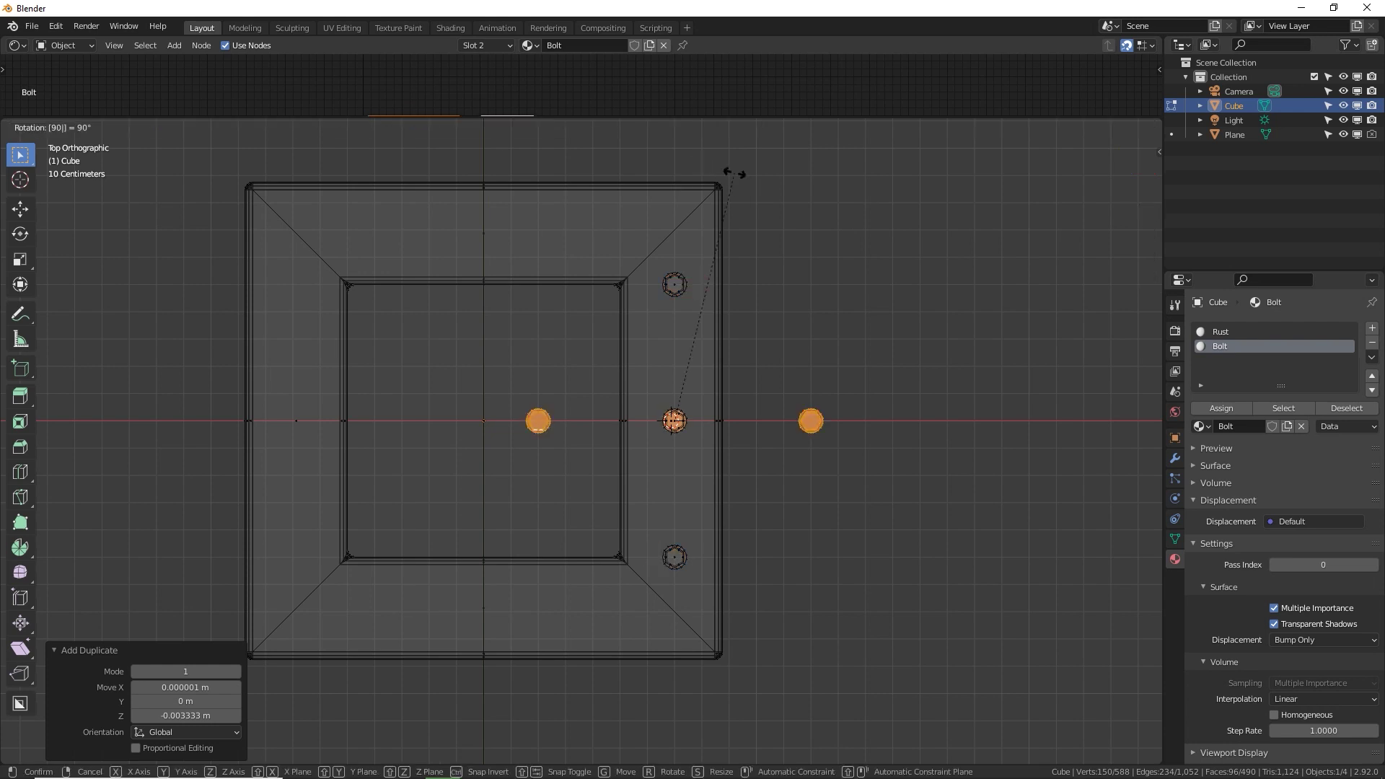
pyautogui.press('Return')
pyautogui.press('g')
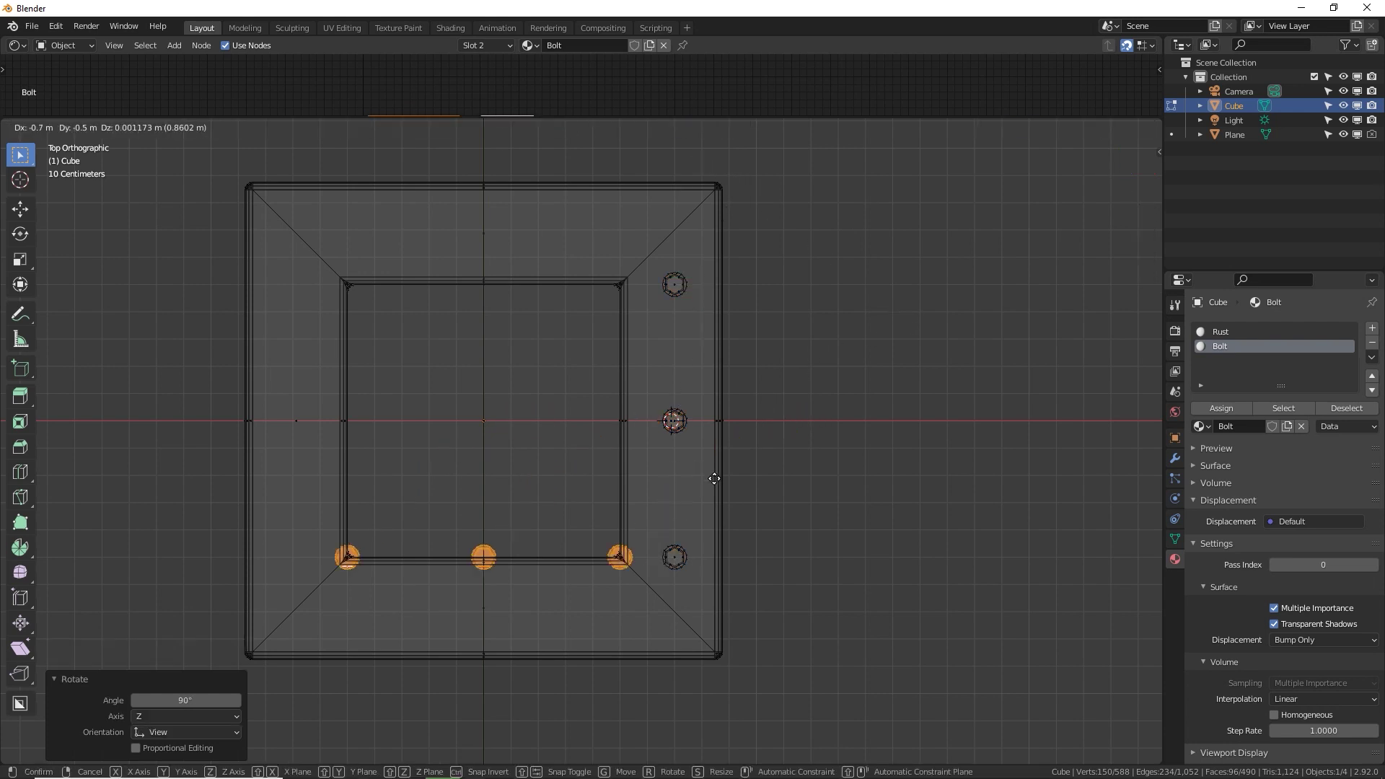
pyautogui.click(710, 509)
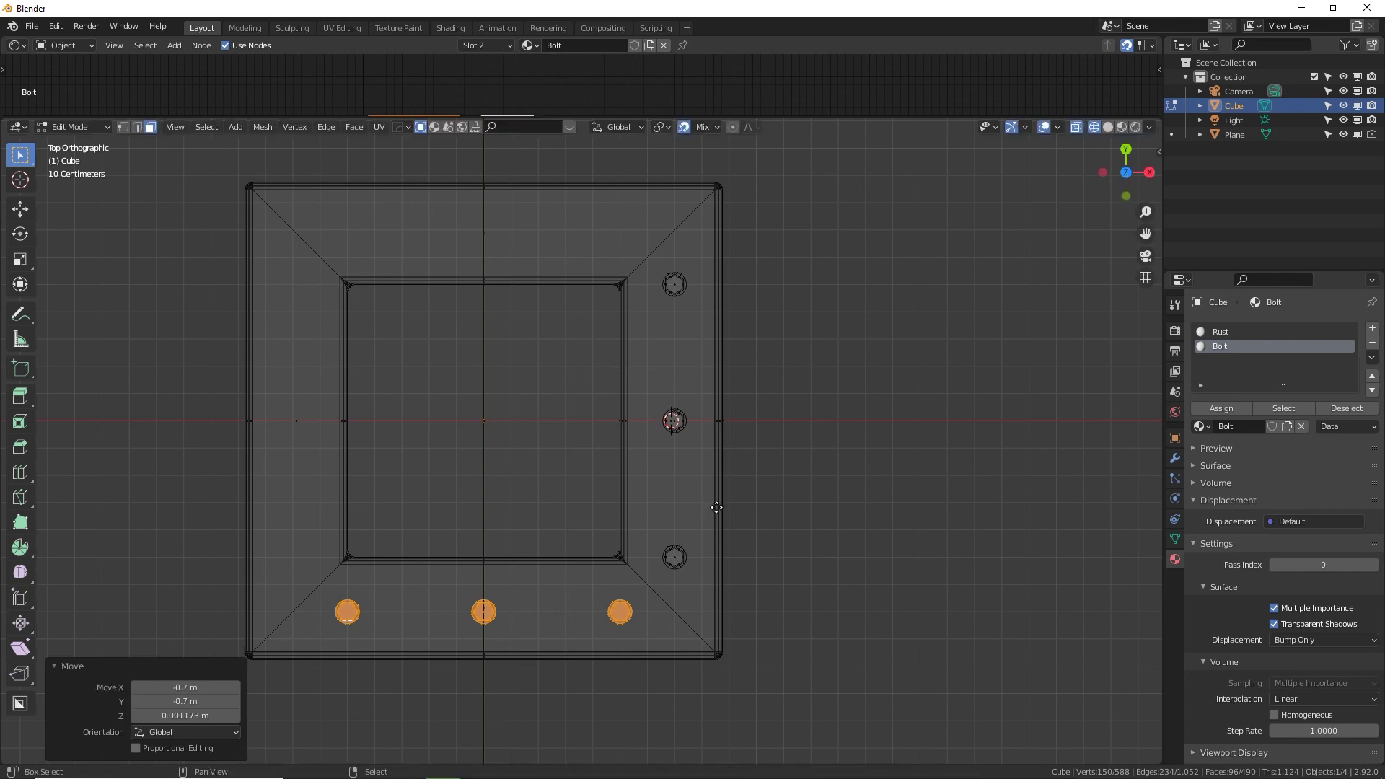
# Duplicate the bolt row, rotate the copy 90° and move it -0.7 m along X and 0.7 m along Y onto the negative X rim side.
pyautogui.press('Return')
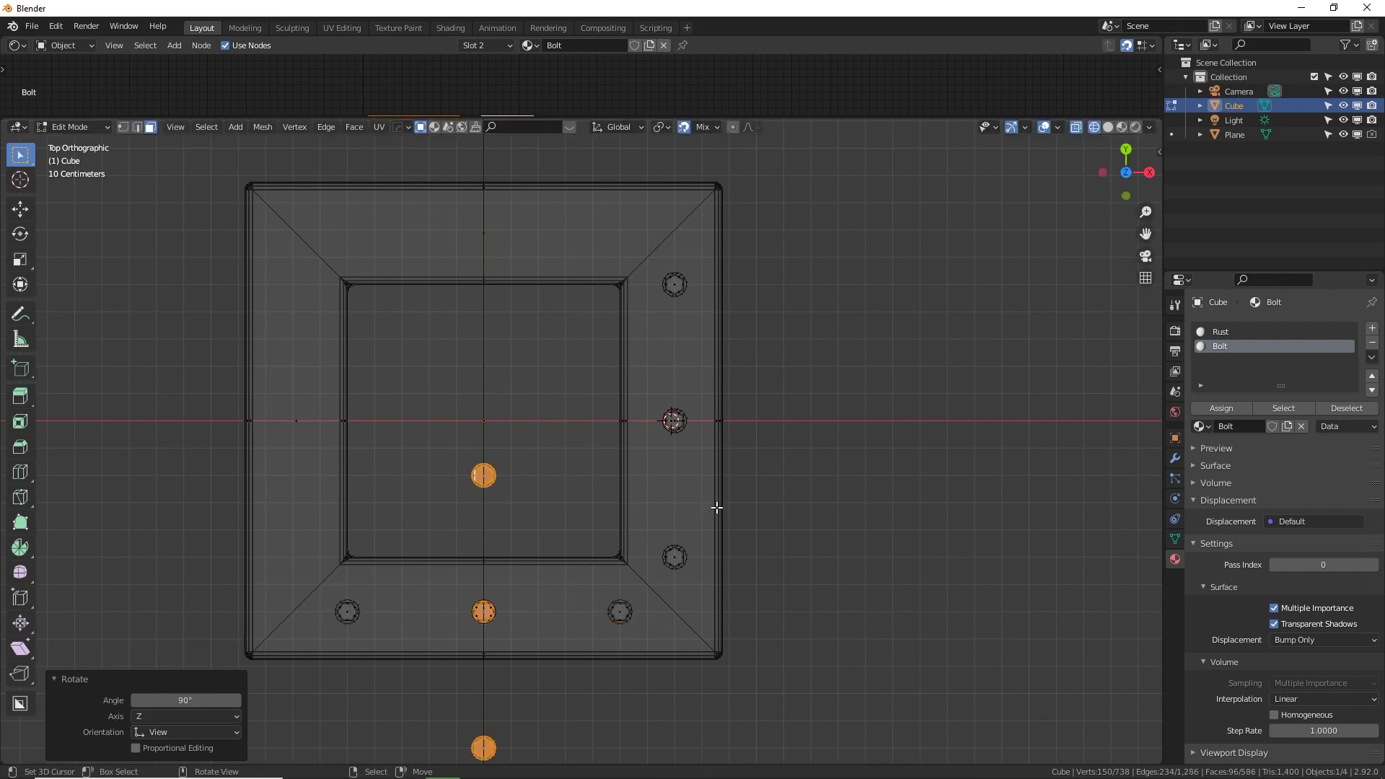
pyautogui.press('g')
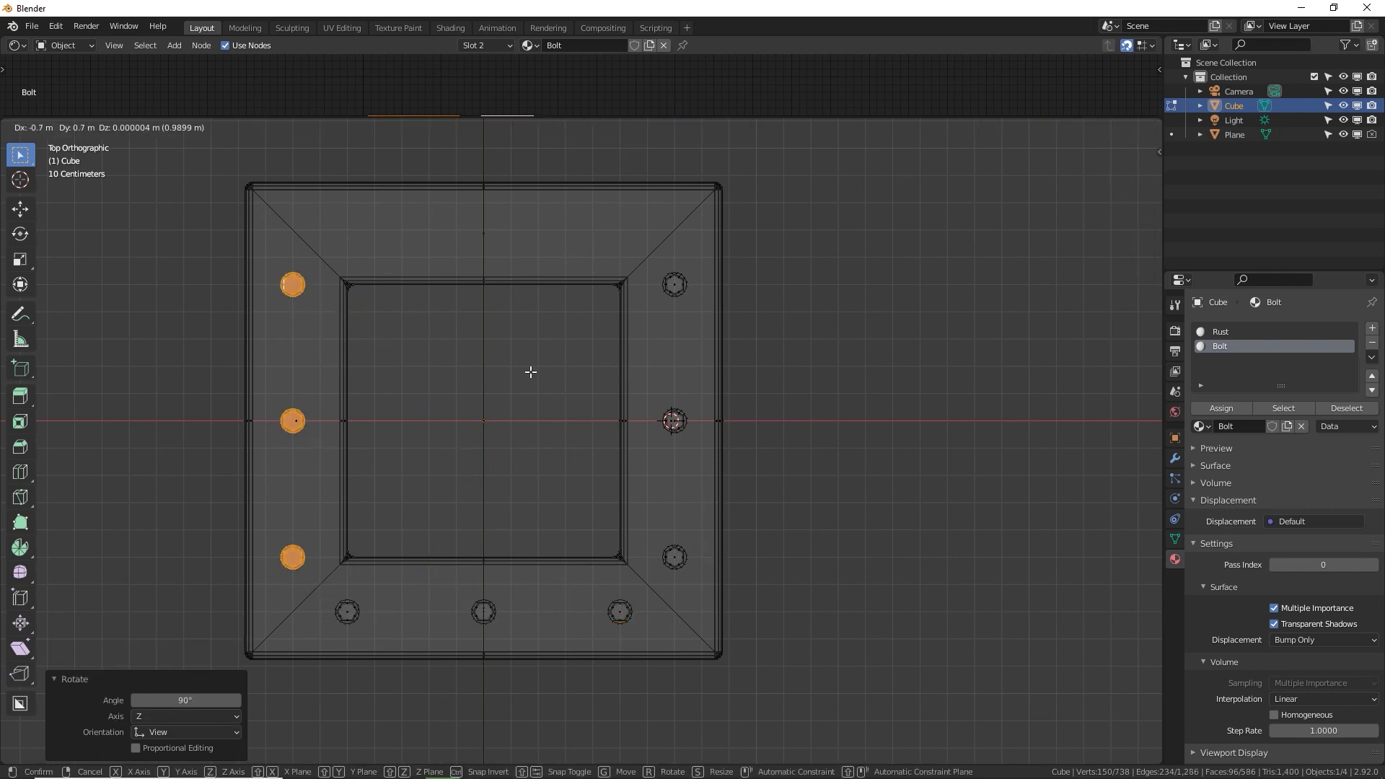
pyautogui.click(531, 371)
# Place another copy of the bolt row, rotated 90° and moved 0.7 m along X and Y, on the last rim side, and return to Object Mode.
pyautogui.write('r')
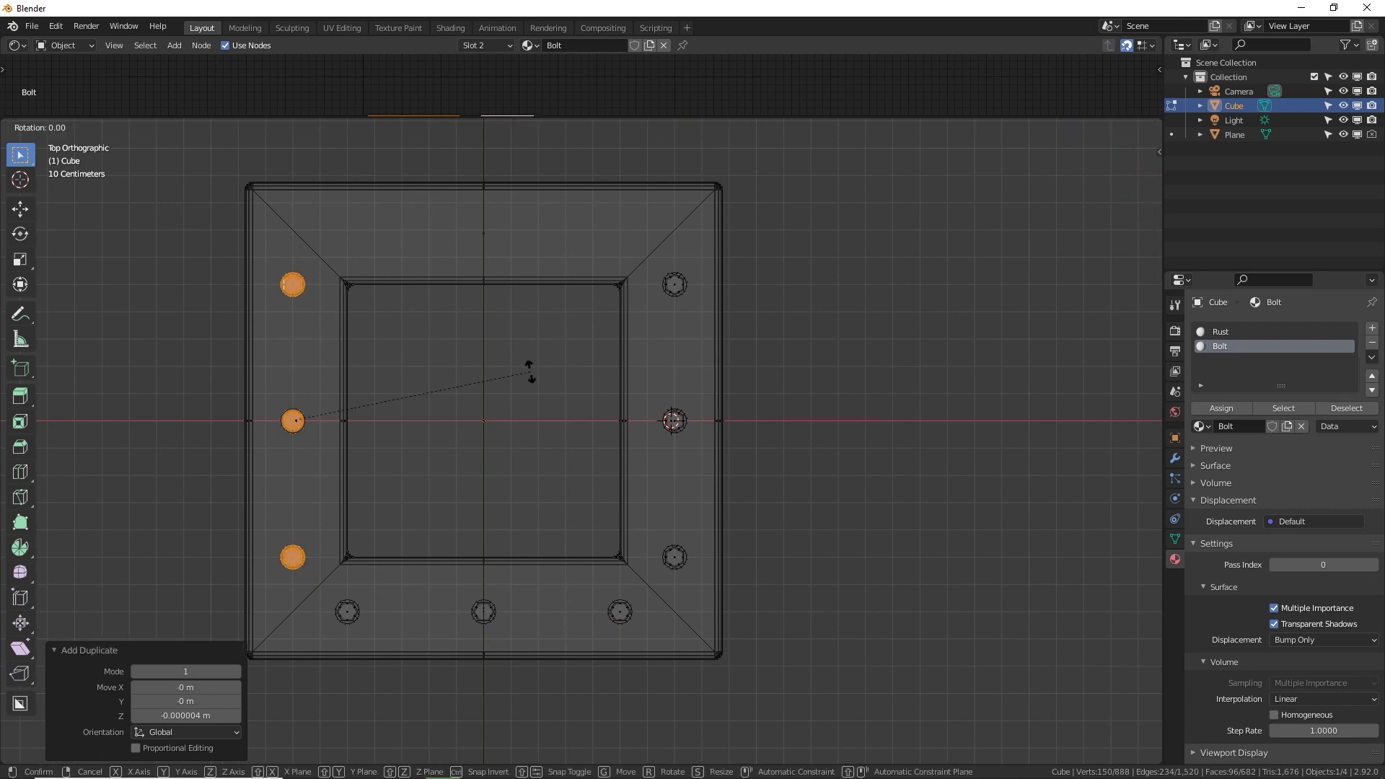
pyautogui.write('90')
pyautogui.press('Return')
pyautogui.press('g')
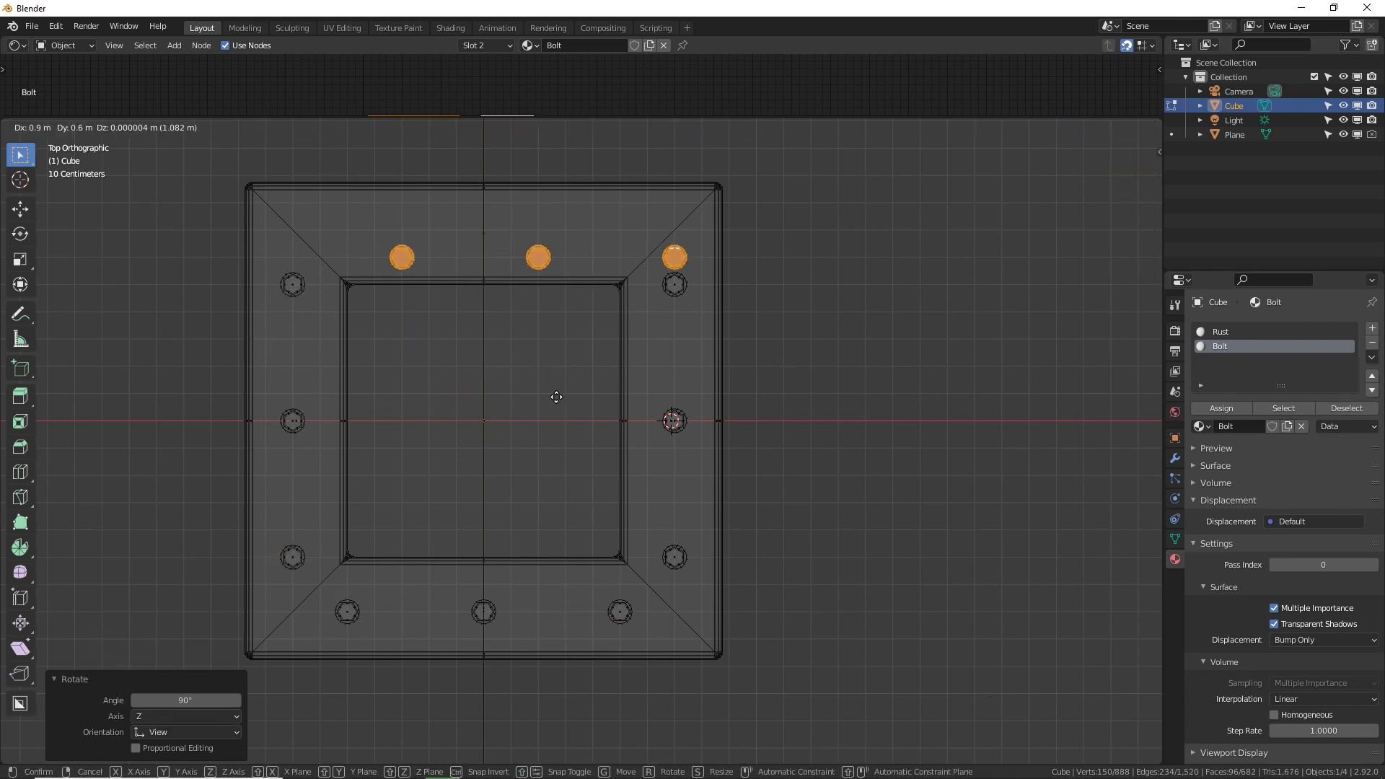
pyautogui.click(529, 395)
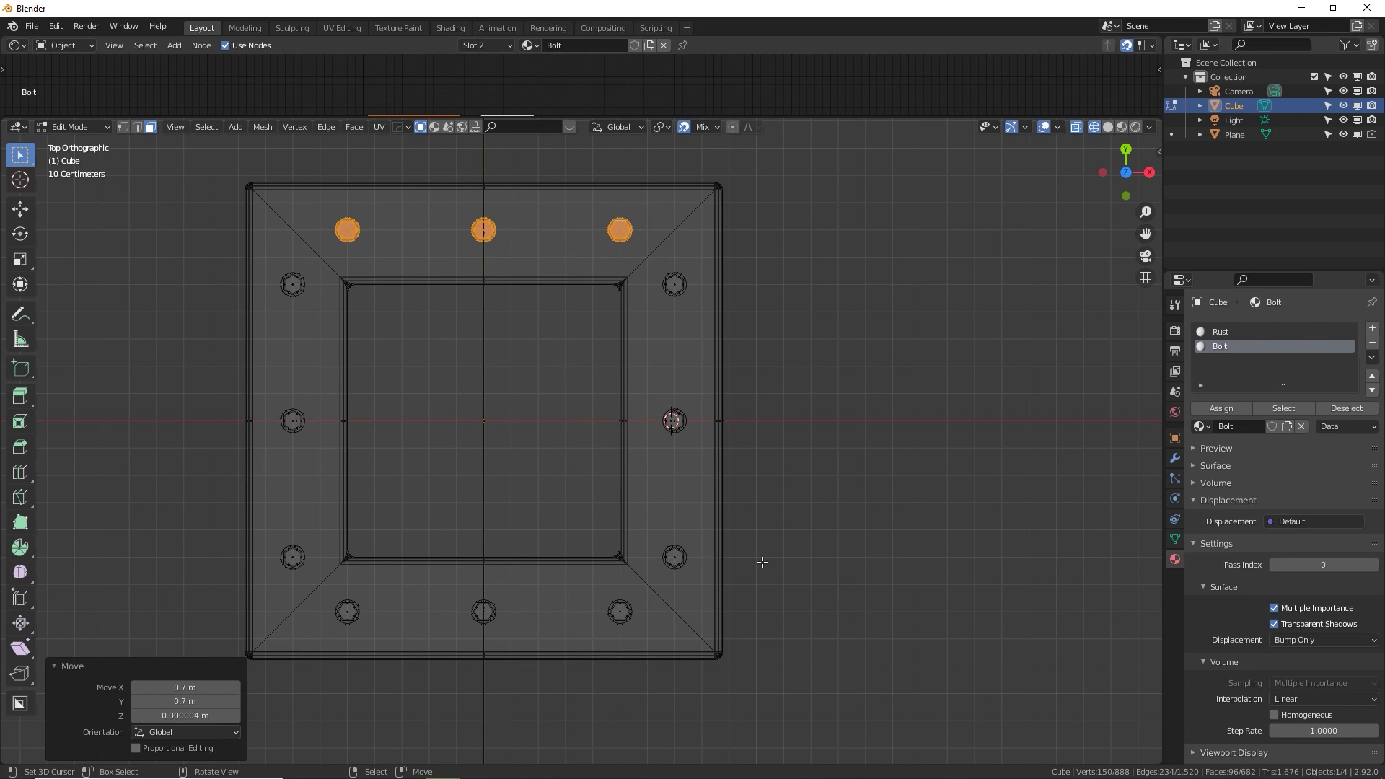
pyautogui.moveTo(764, 627); pyautogui.dragTo(695, 549, button='middle')
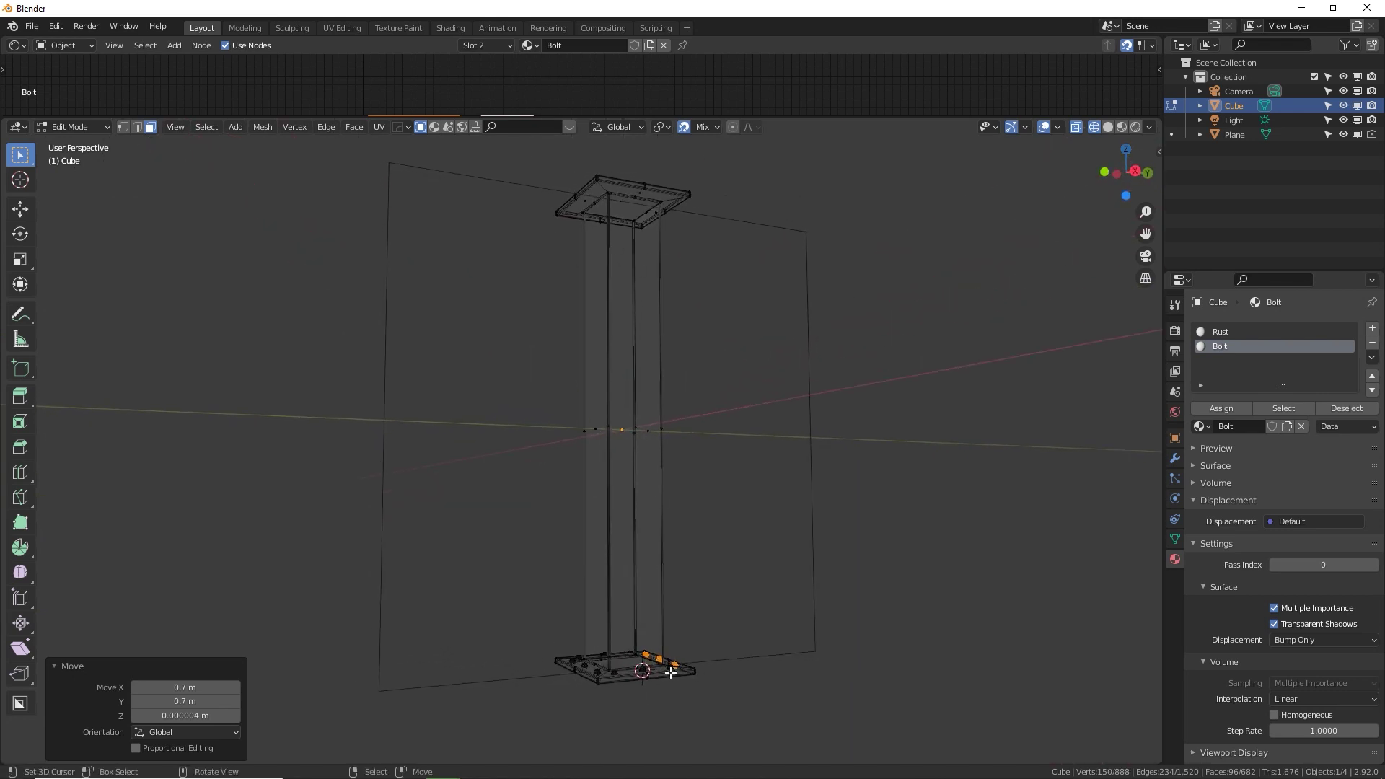
pyautogui.press('Tab')
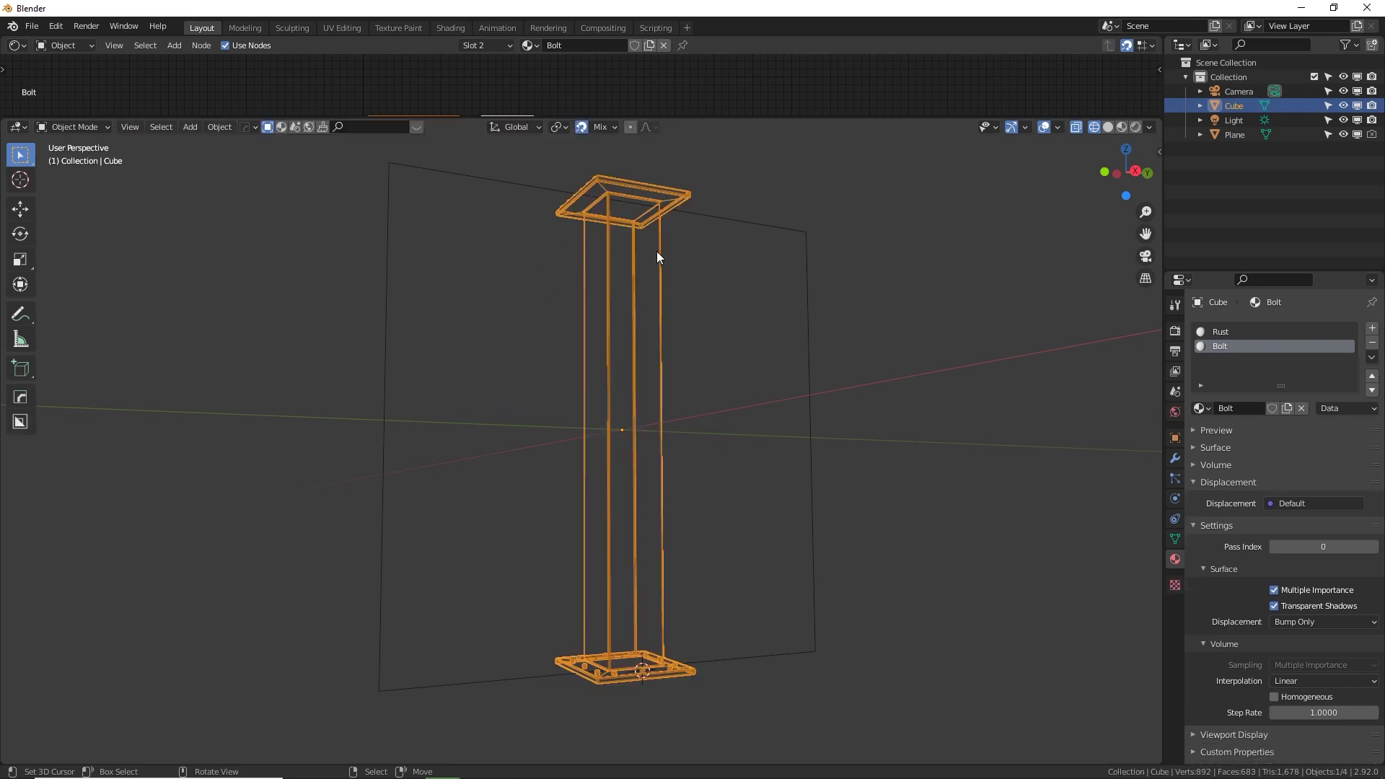
# Mirror the column's bolted lower half across the Z axis with AutoMirror, using the Negative orientation.
pyautogui.moveTo(654, 376); pyautogui.dragTo(610, 418, button='middle')
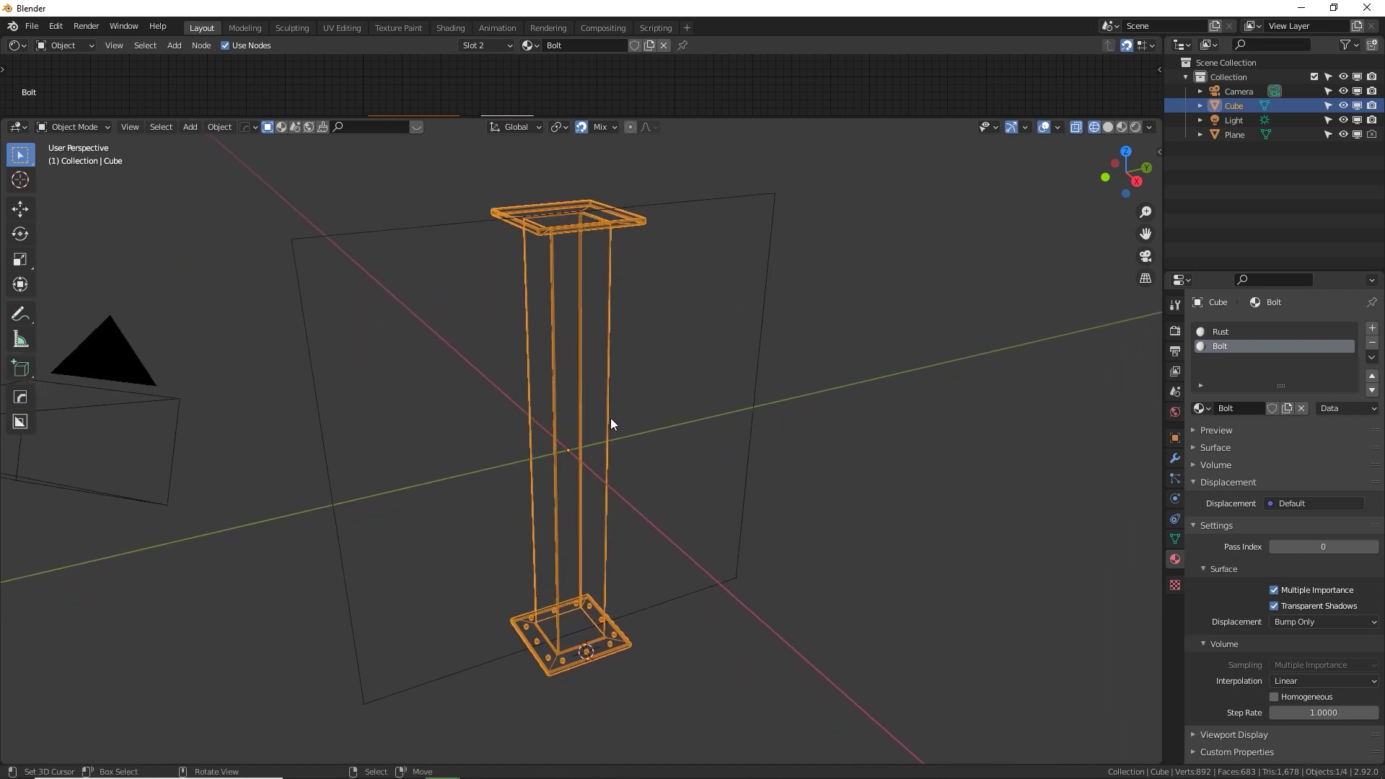
pyautogui.press('n')
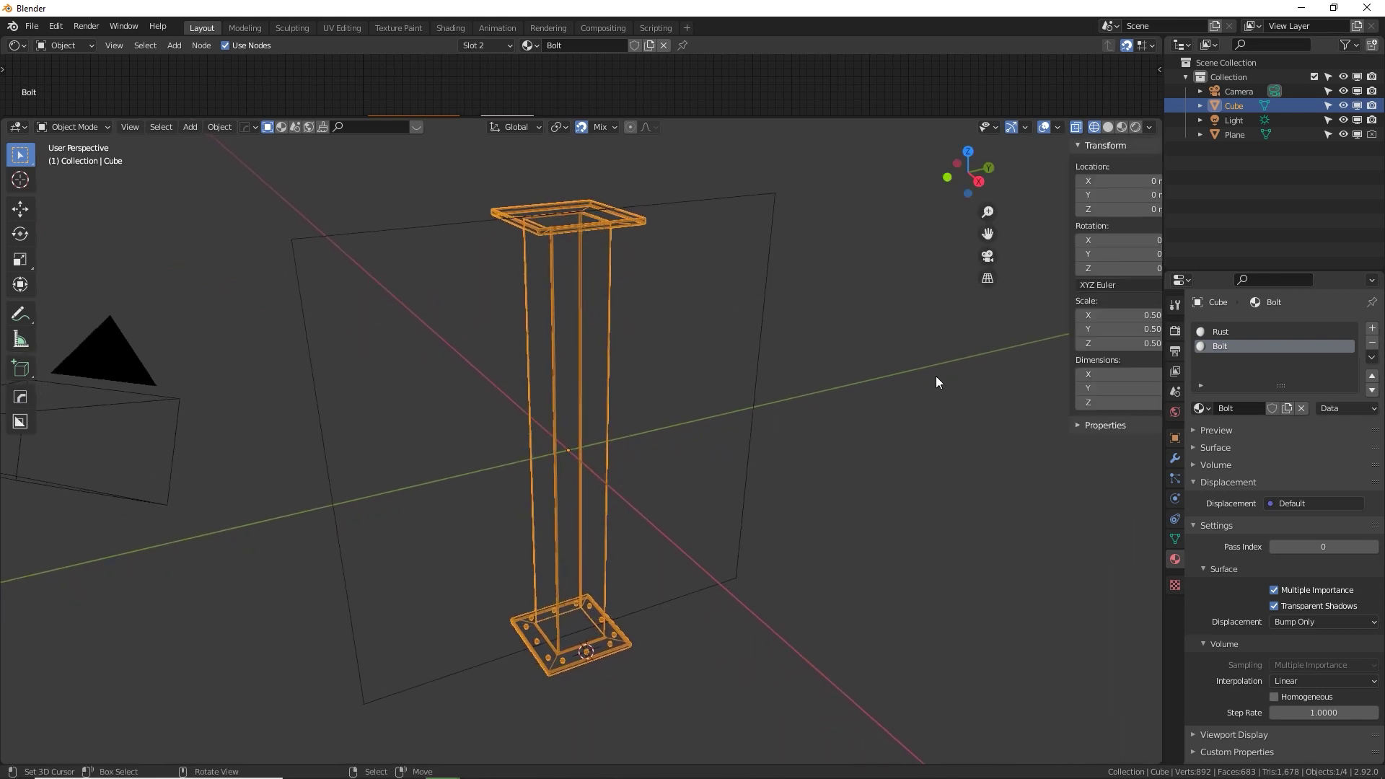
pyautogui.click(1153, 245)
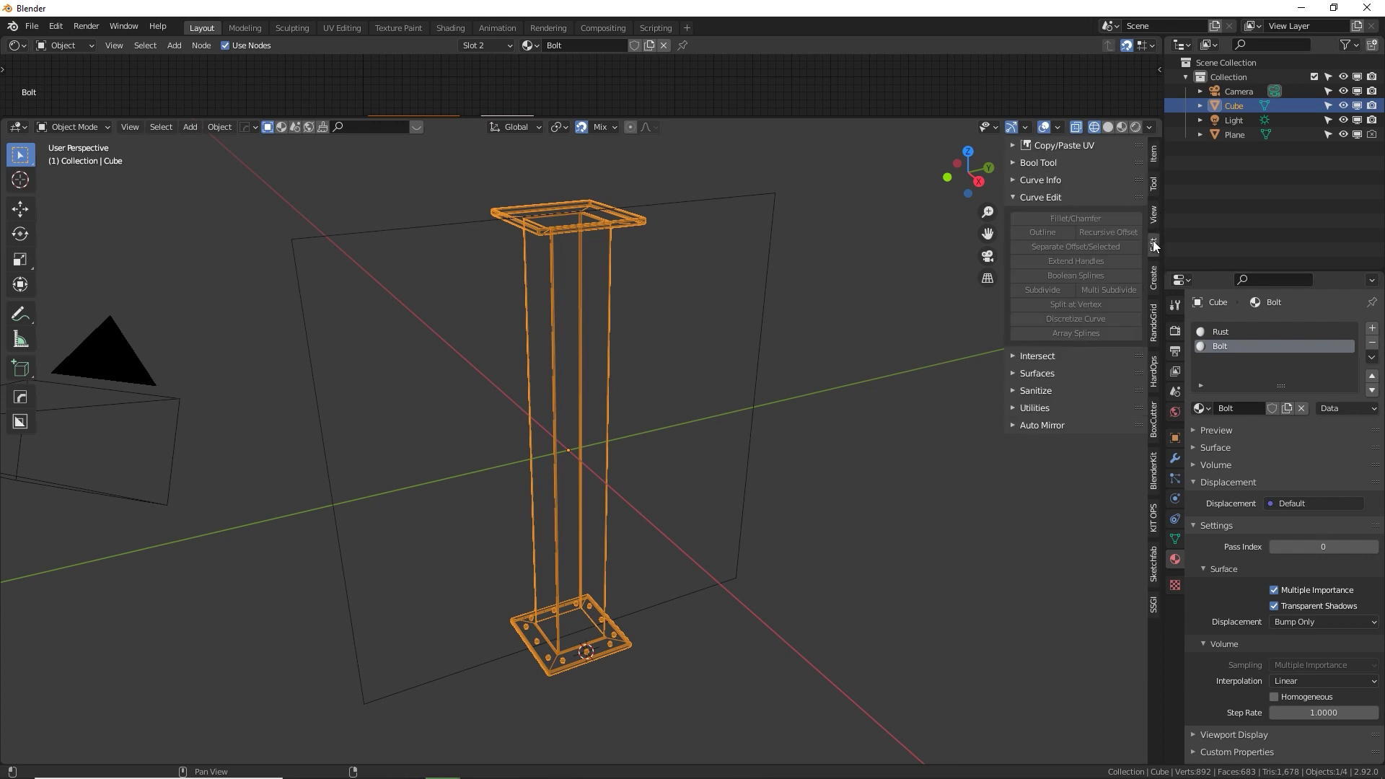
pyautogui.click(1015, 425)
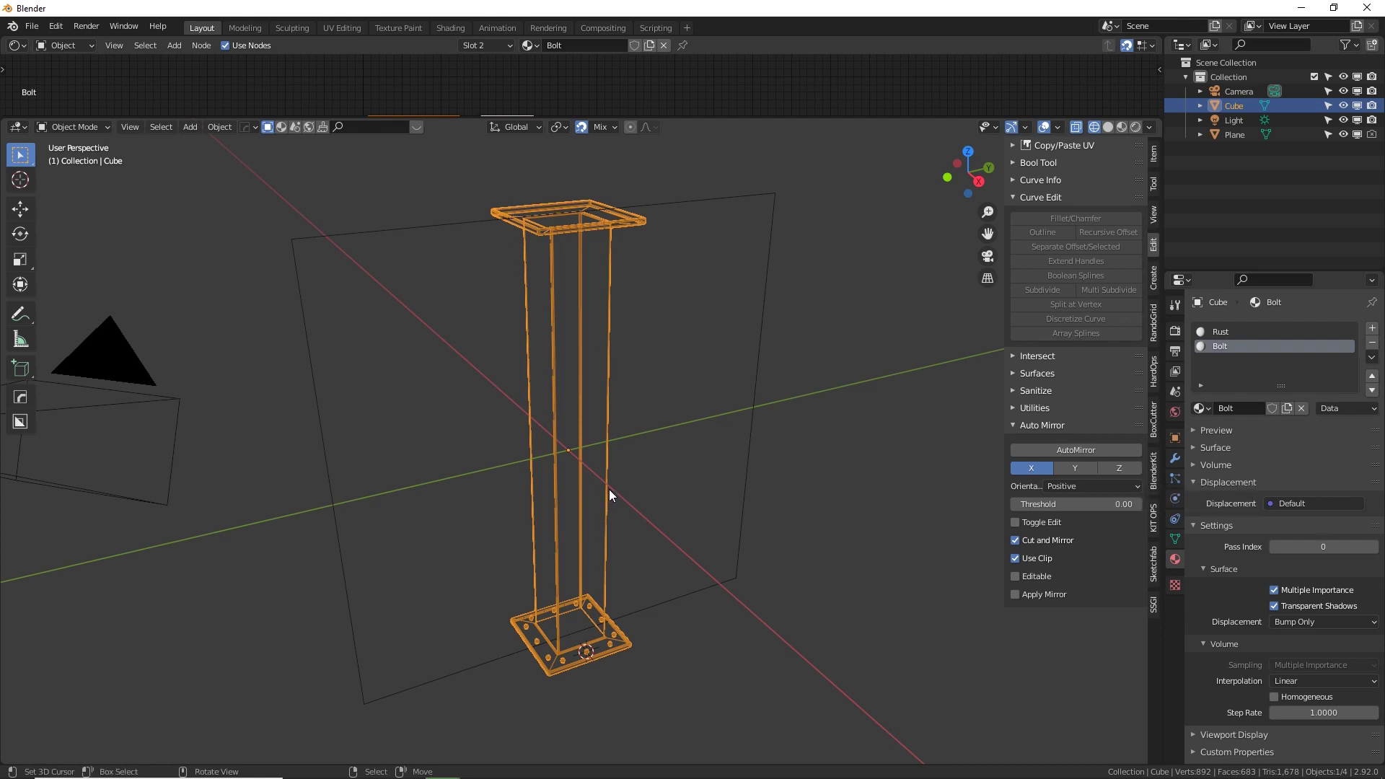
pyautogui.click(1119, 468)
pyautogui.moveTo(548, 635)
pyautogui.mouseDown(button='middle')
pyautogui.moveTo(565, 639)
pyautogui.moveTo(567, 585)
pyautogui.moveTo(562, 655)
pyautogui.mouseUp(button='middle')
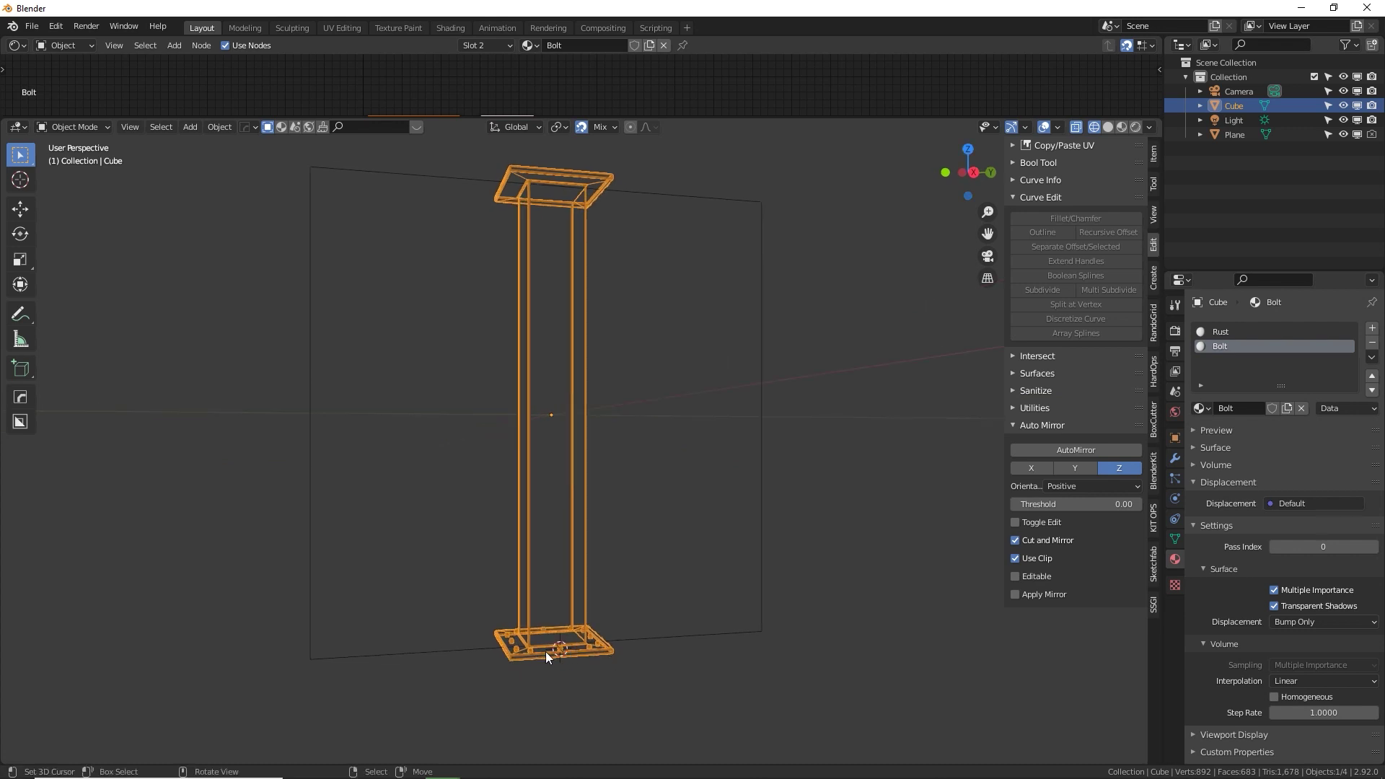
pyautogui.click(1087, 486)
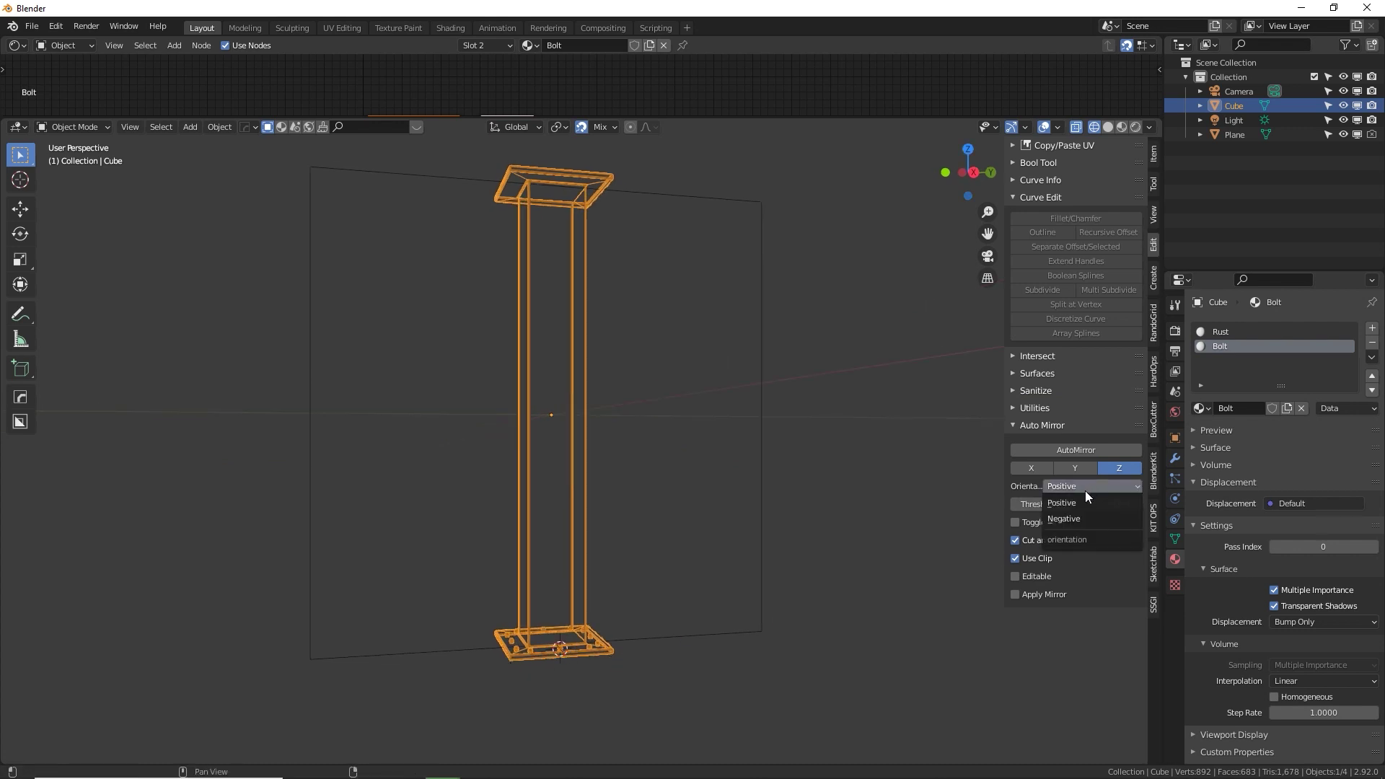
pyautogui.click(1076, 518)
pyautogui.click(1076, 450)
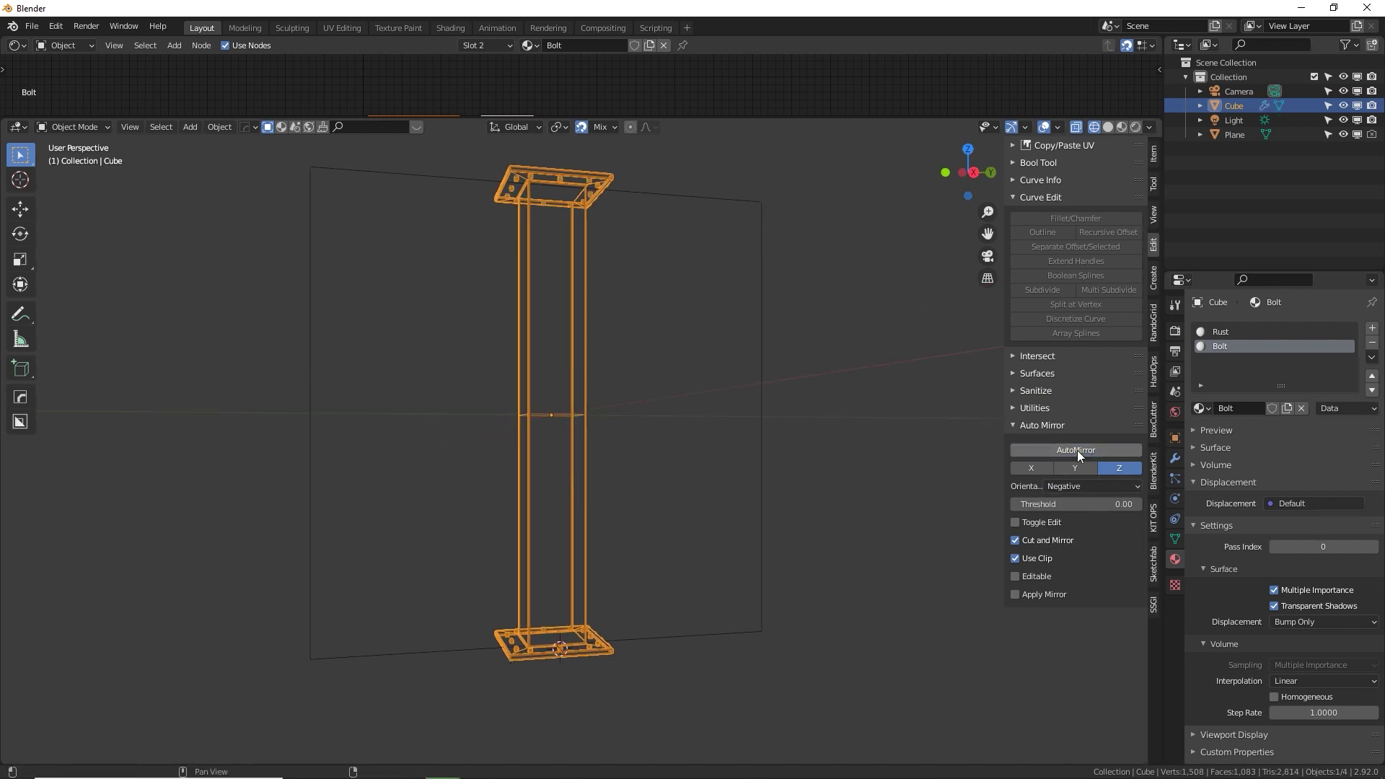
# Inspect the mirrored column and toggle the Mirror modifier's viewport display off and on to compare the halves.
pyautogui.moveTo(619, 386); pyautogui.dragTo(621, 426, button='middle')
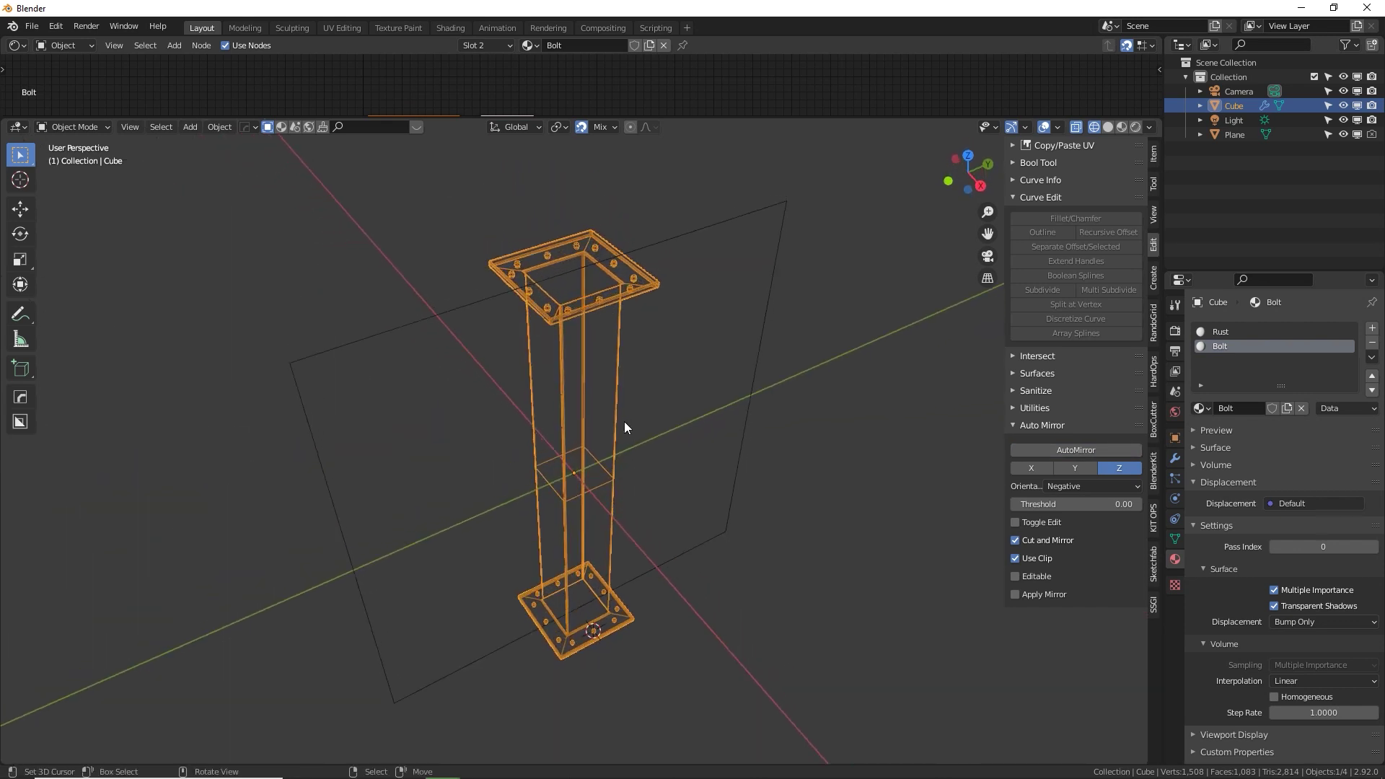
pyautogui.scroll(5, 614, 368)
pyautogui.moveTo(609, 308); pyautogui.dragTo(673, 387, button='middle')
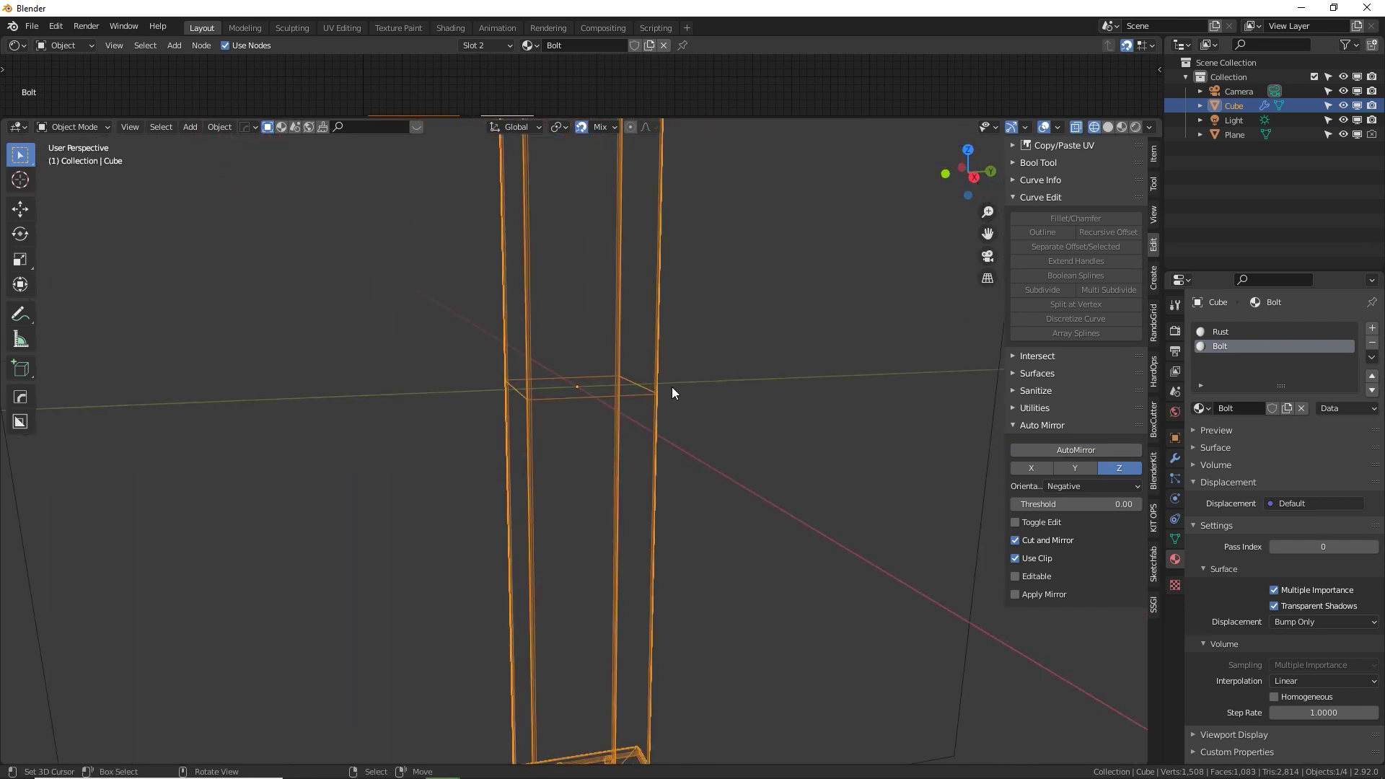
pyautogui.click(1175, 458)
pyautogui.click(1310, 353)
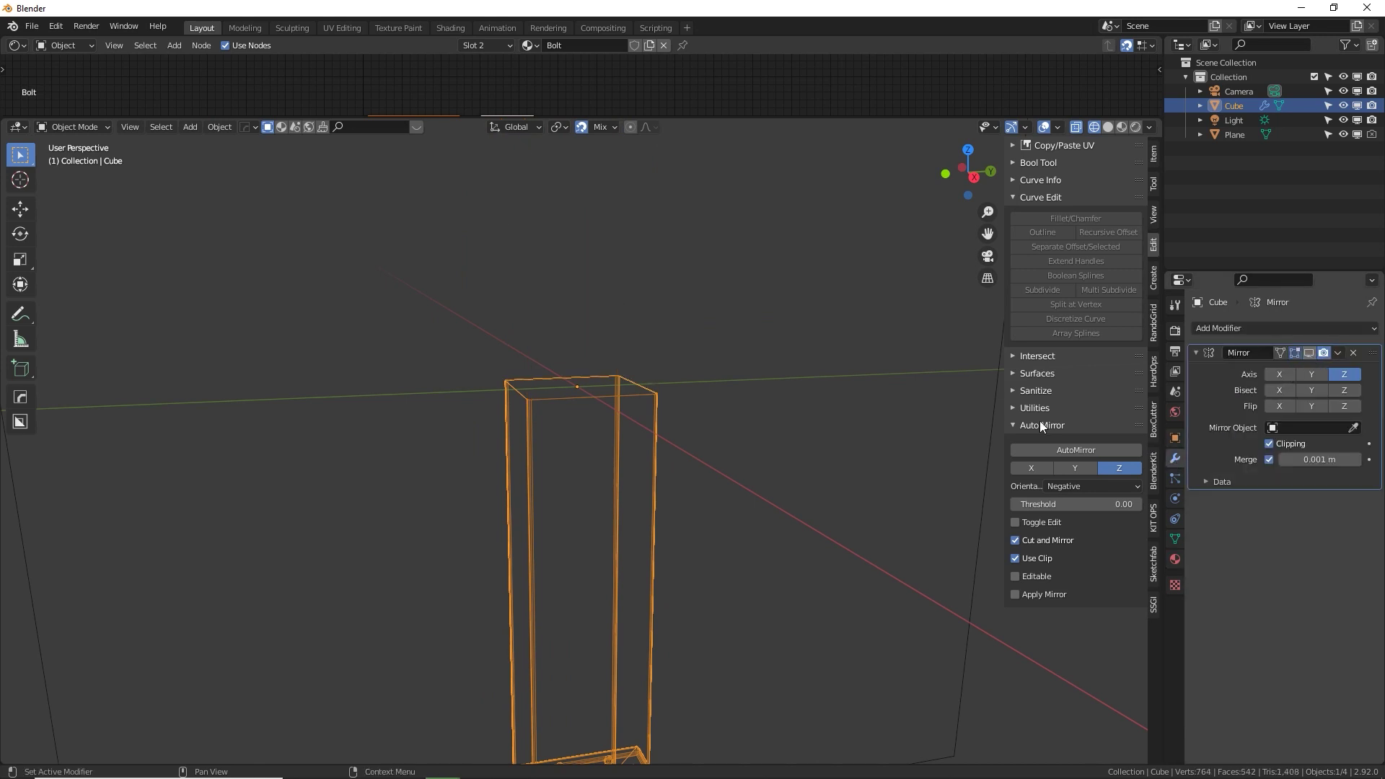
pyautogui.click(1313, 353)
pyautogui.click(1314, 352)
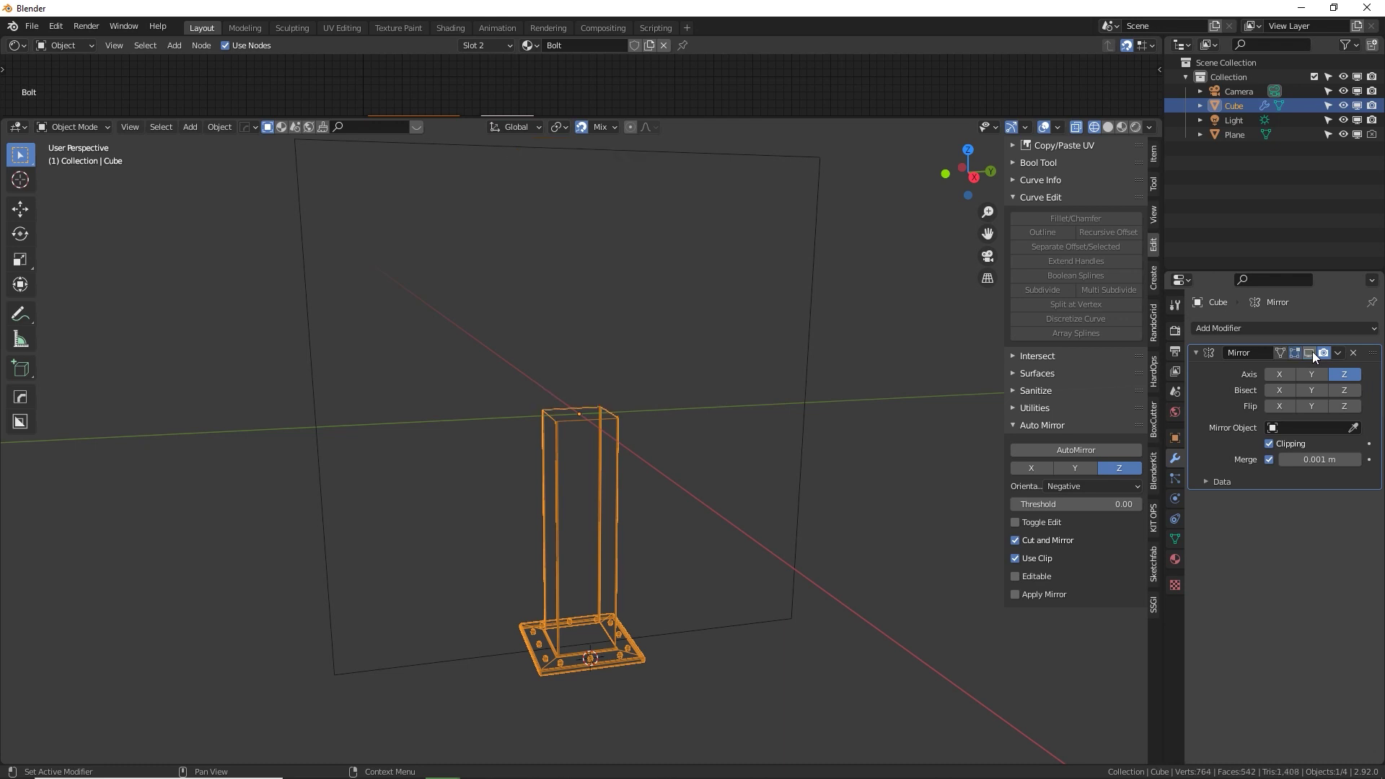
pyautogui.click(1313, 352)
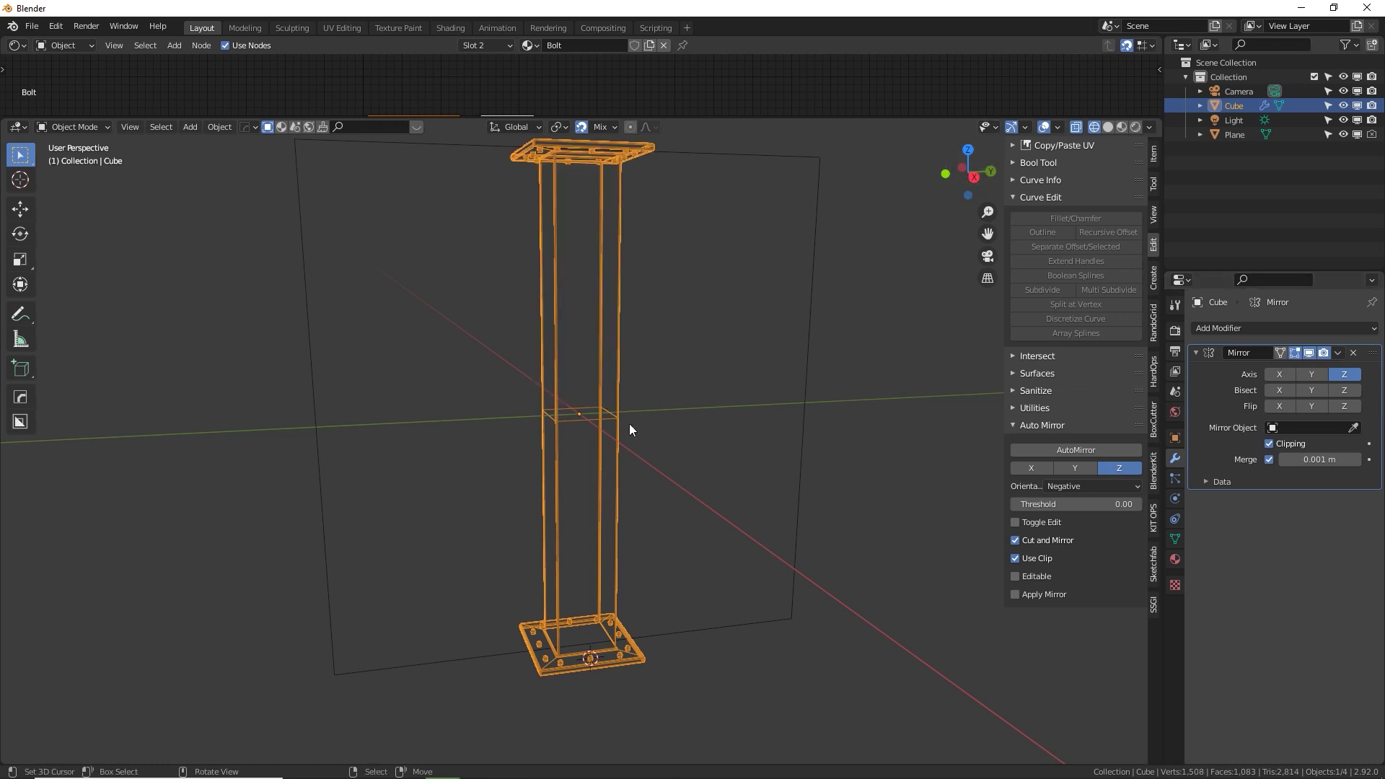
# Try moving a bolt's hexagonal face on the base slab in Edit Mode to test the mirroring.
pyautogui.moveTo(629, 430); pyautogui.dragTo(625, 588, button='middle')
pyautogui.press('Tab')
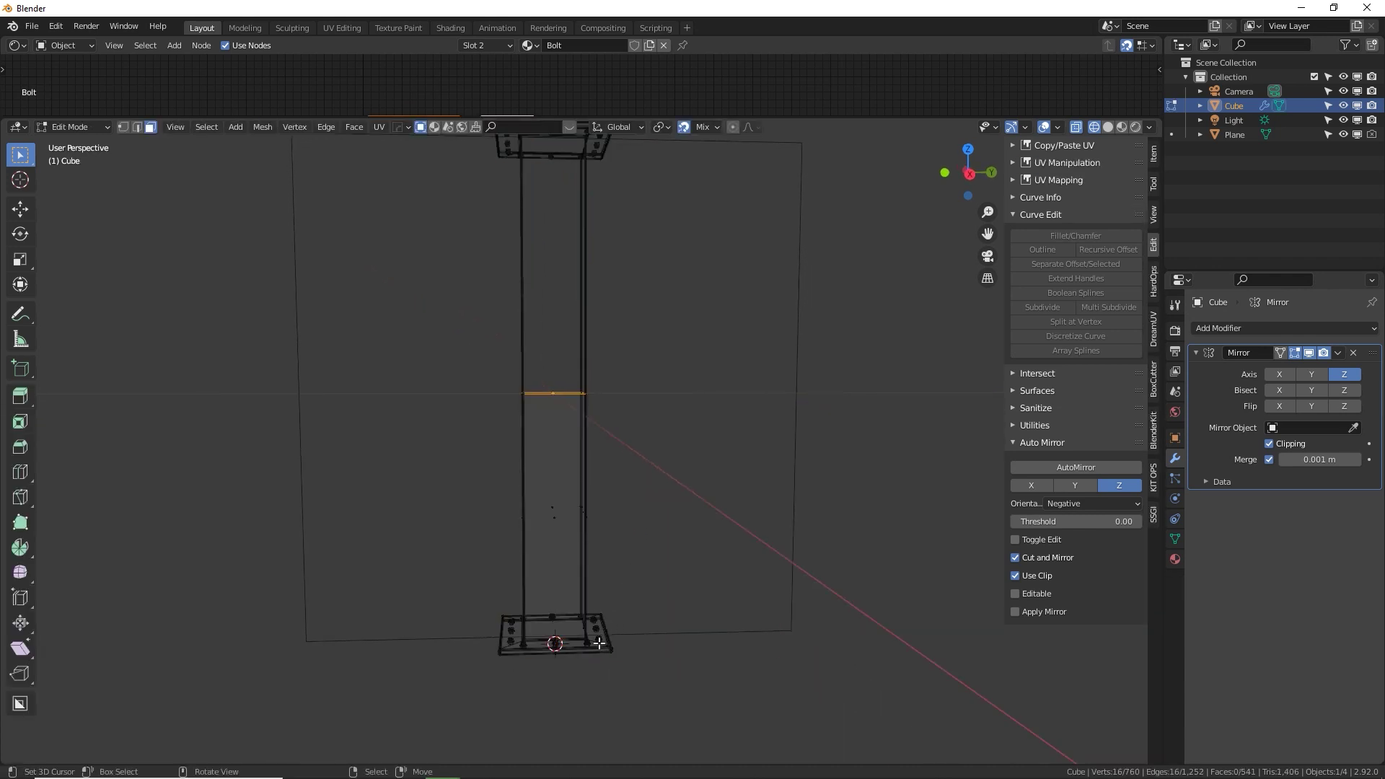
pyautogui.click(599, 642)
pyautogui.press('g')
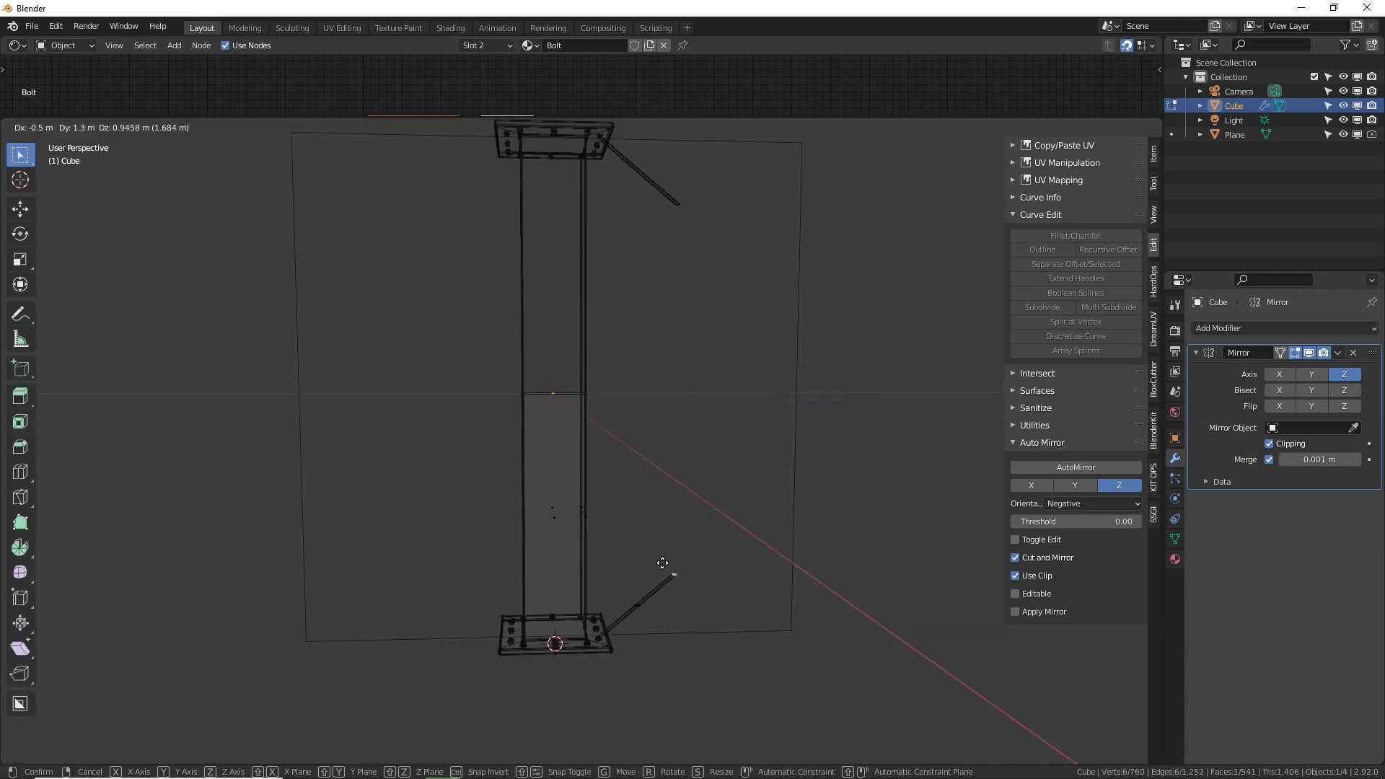
pyautogui.rightClick(643, 516)
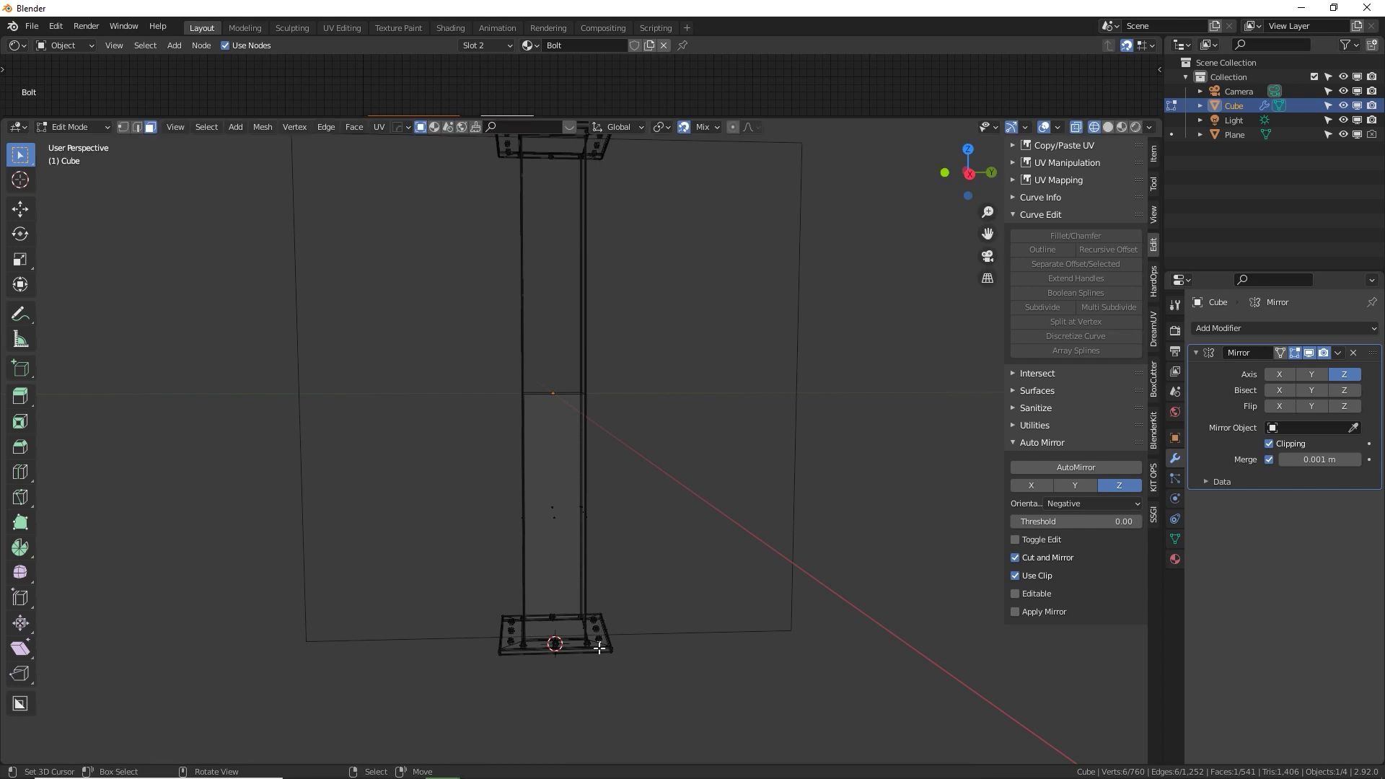
pyautogui.moveTo(604, 534); pyautogui.dragTo(649, 244, button='middle')
pyautogui.press('Tab')
pyautogui.moveTo(578, 418); pyautogui.dragTo(642, 431, button='middle')
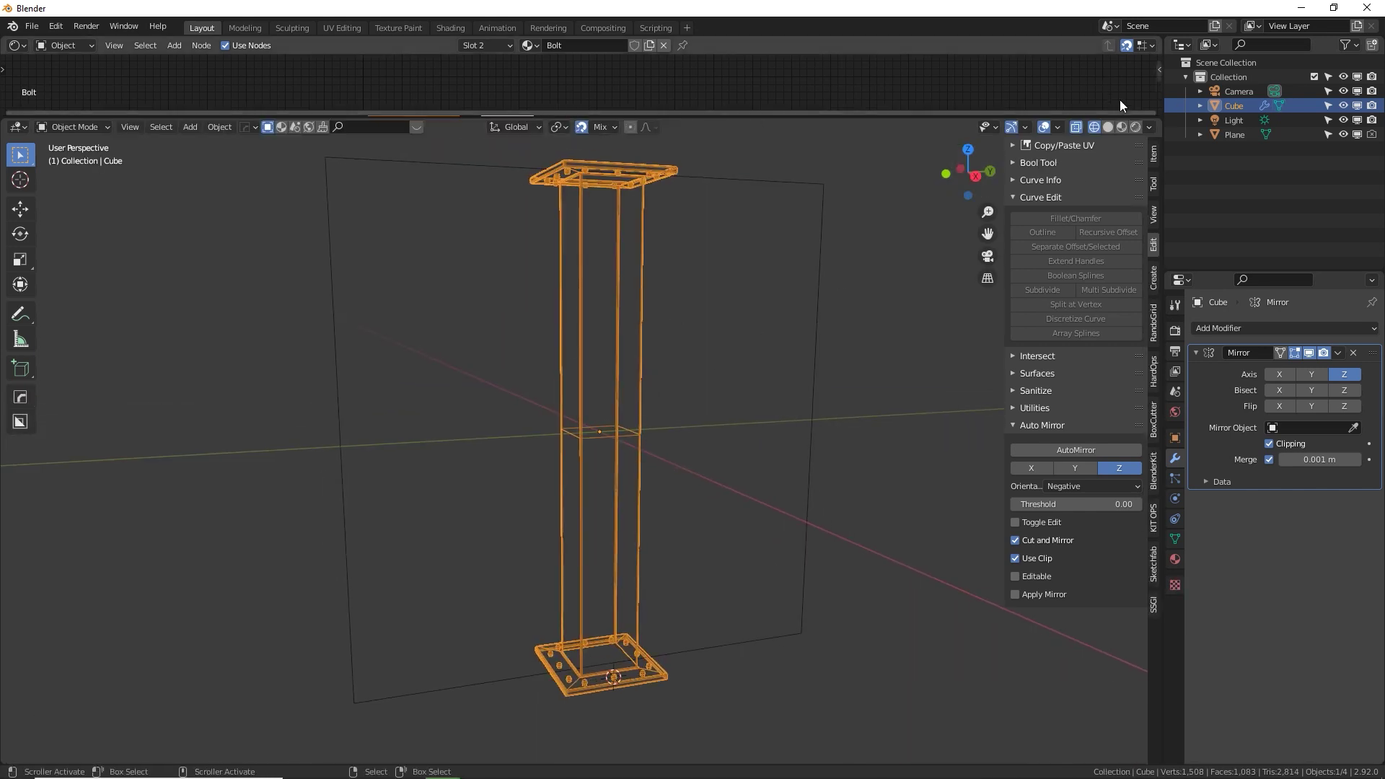
# Set the viewport to solid shading and move the column -7 m along Y in the right orthographic view.
pyautogui.click(1107, 128)
pyautogui.moveTo(694, 341); pyautogui.dragTo(689, 313, button='middle')
pyautogui.press('KP_5')
pyautogui.press('KP_1')
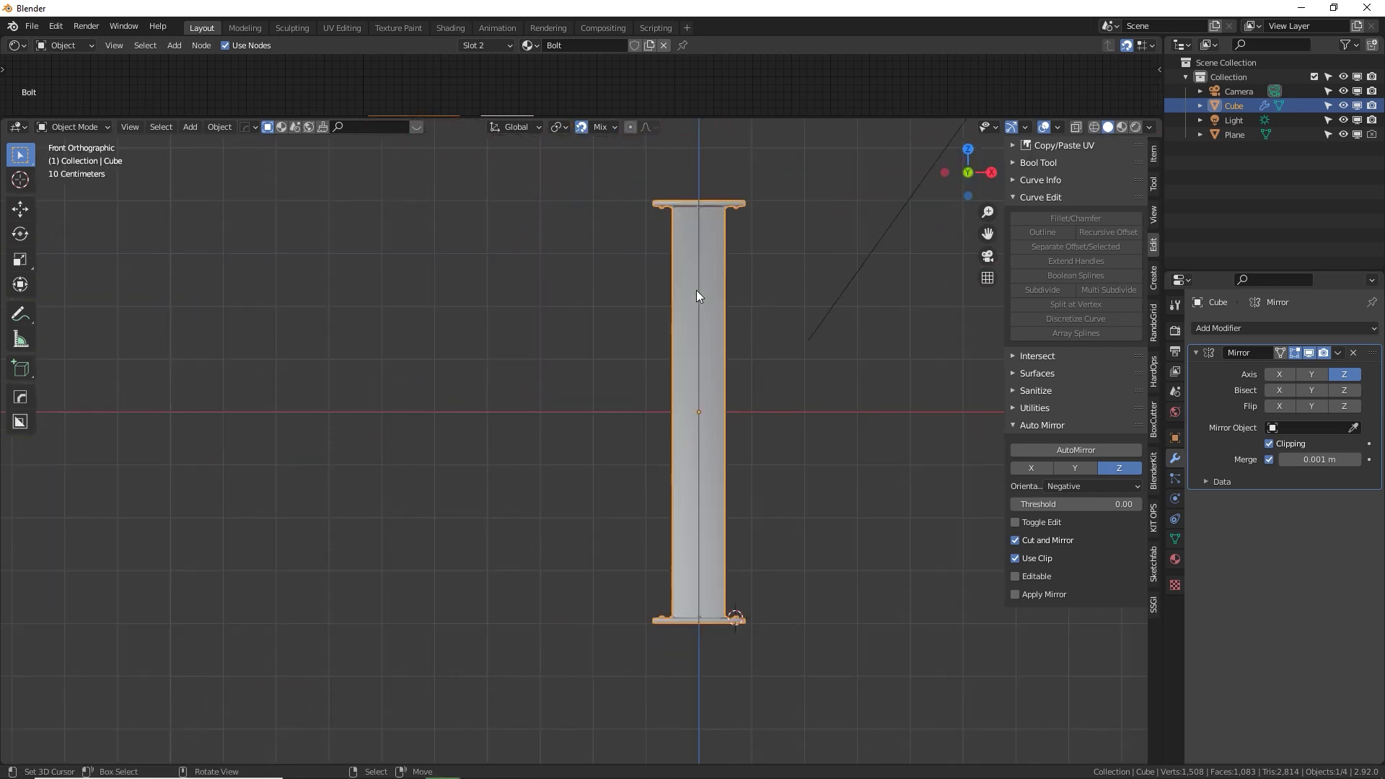
pyautogui.press('KP_3')
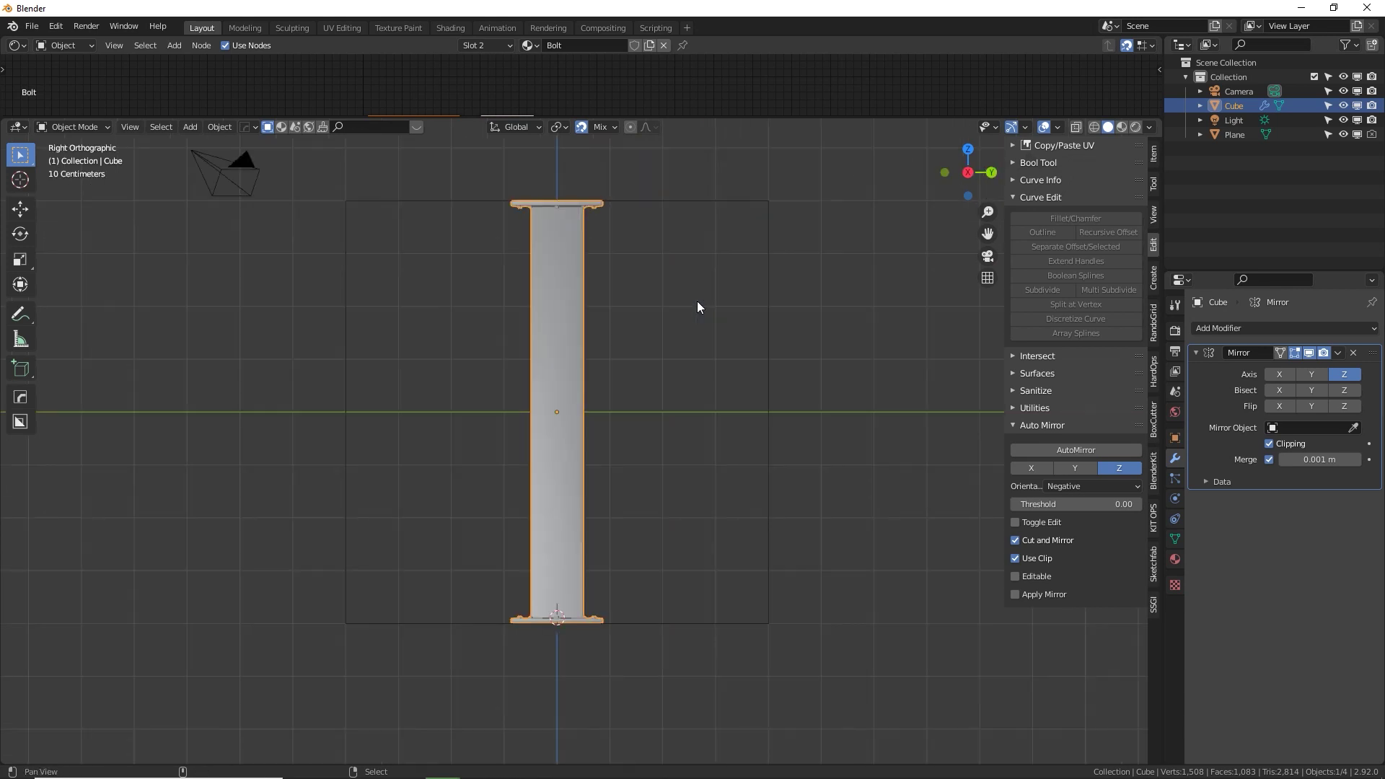
pyautogui.press('KP_Decimal')
pyautogui.press('g')
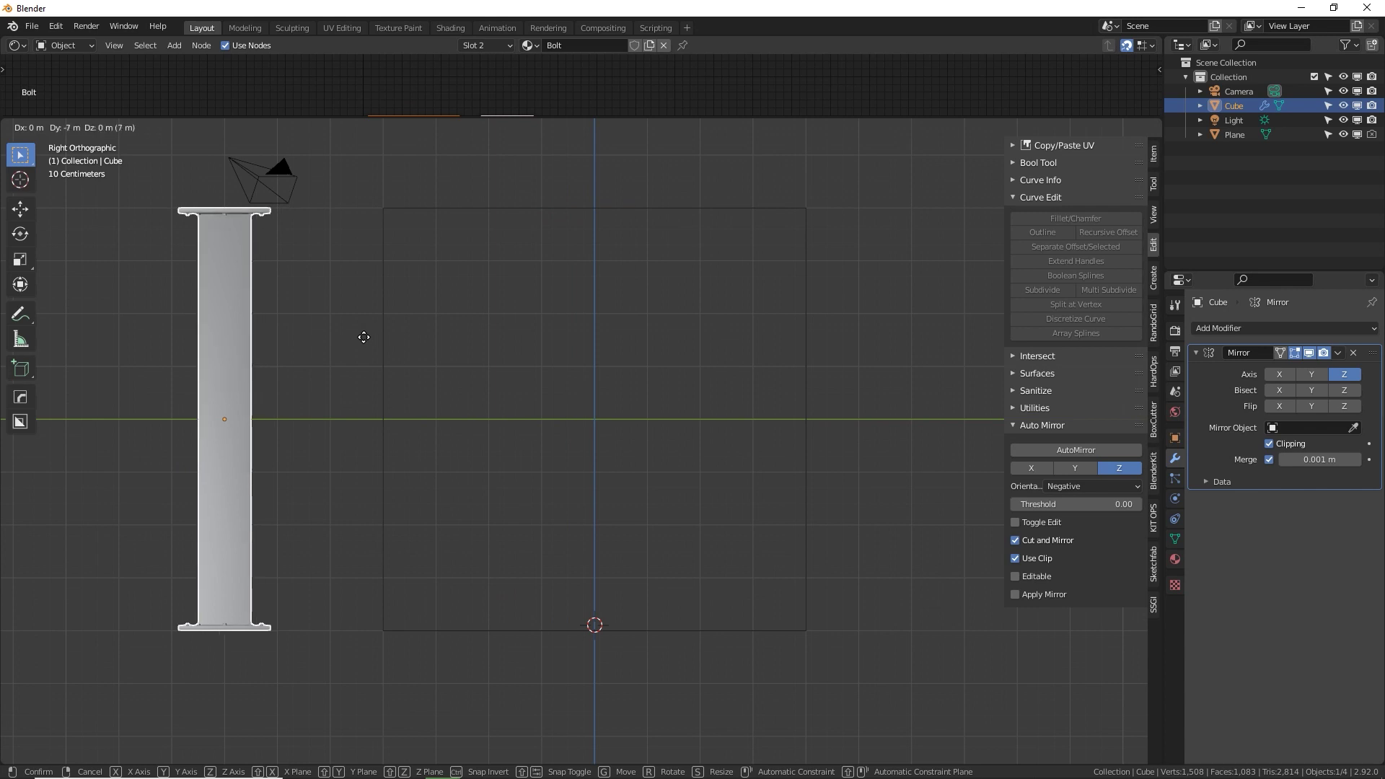
pyautogui.click(362, 335)
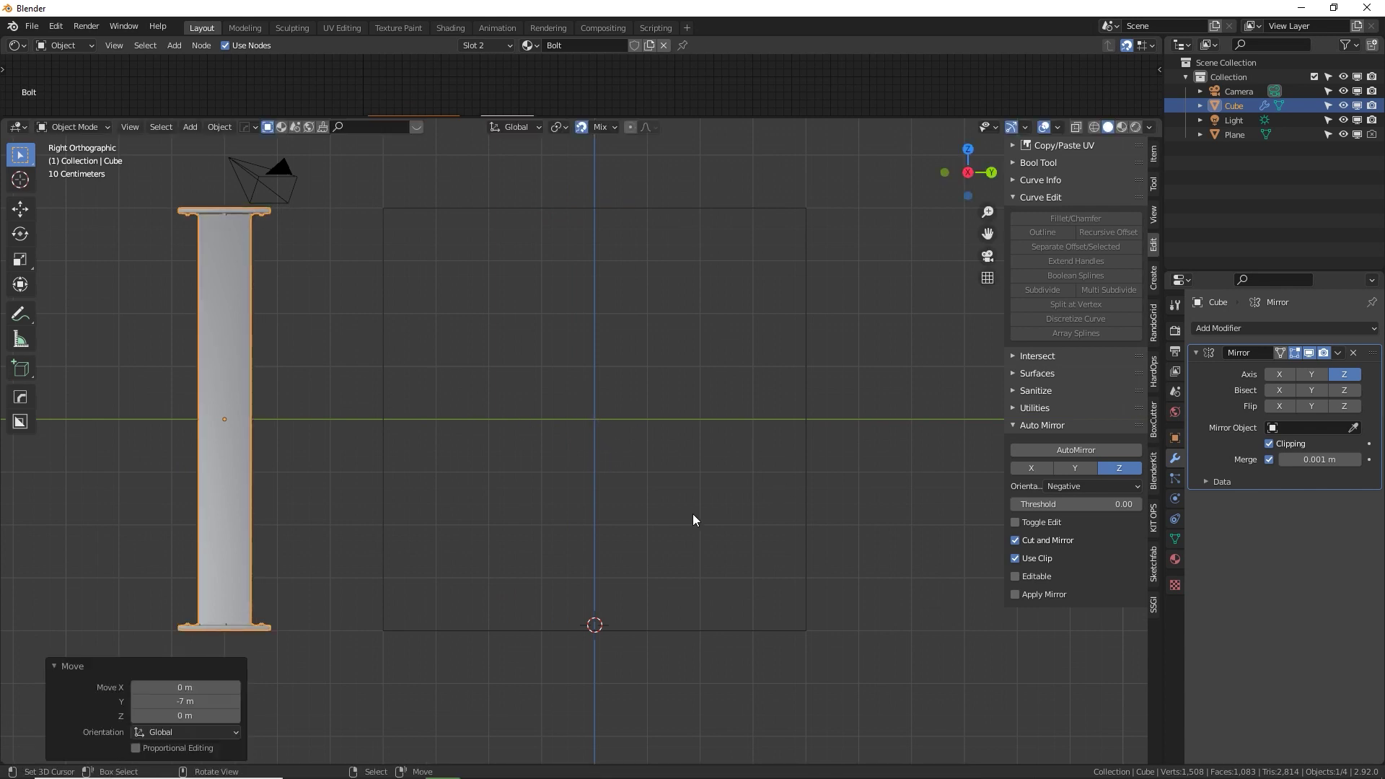
# Reset the 3D cursor to the world origin and hide the viewport sidebar.
pyautogui.scroll(-6, 642, 409)
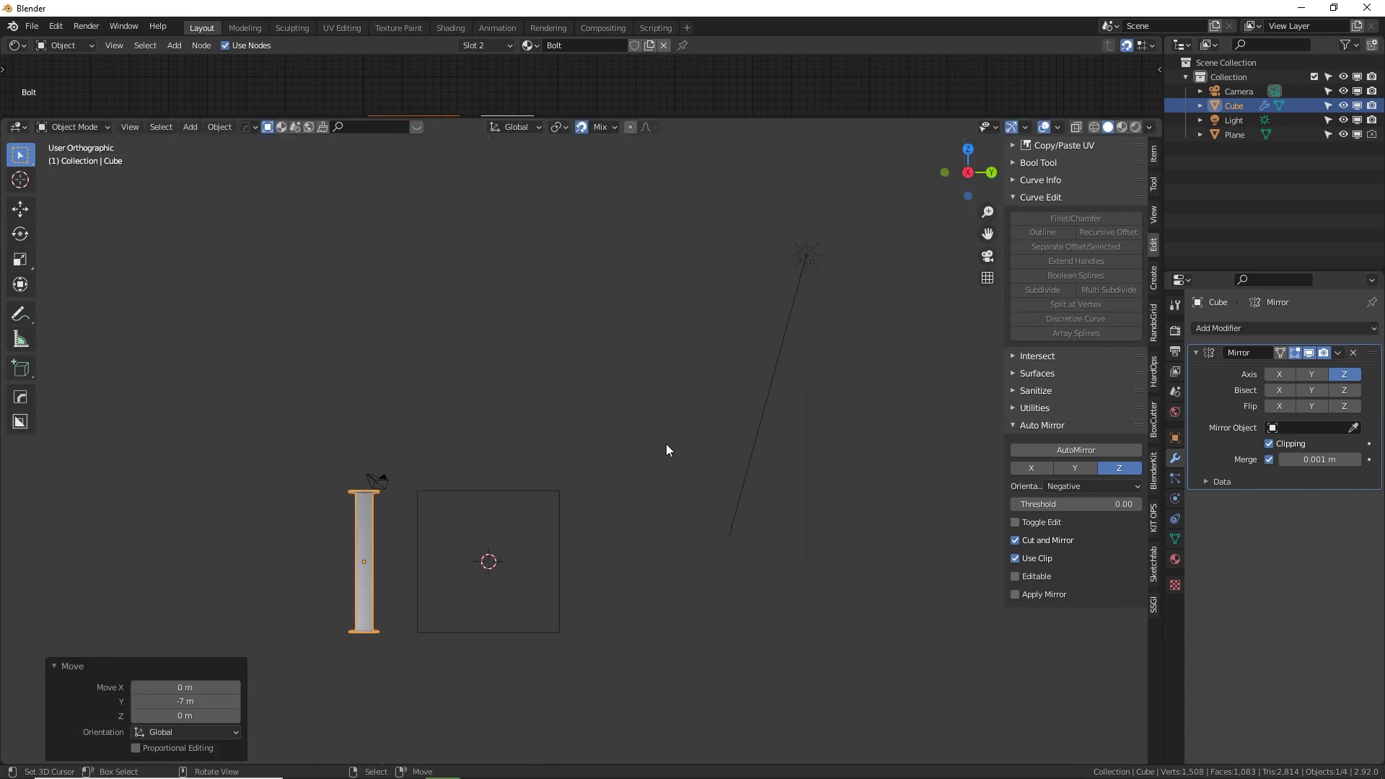
pyautogui.scroll(4, 535, 630)
pyautogui.scroll(3, 665, 422)
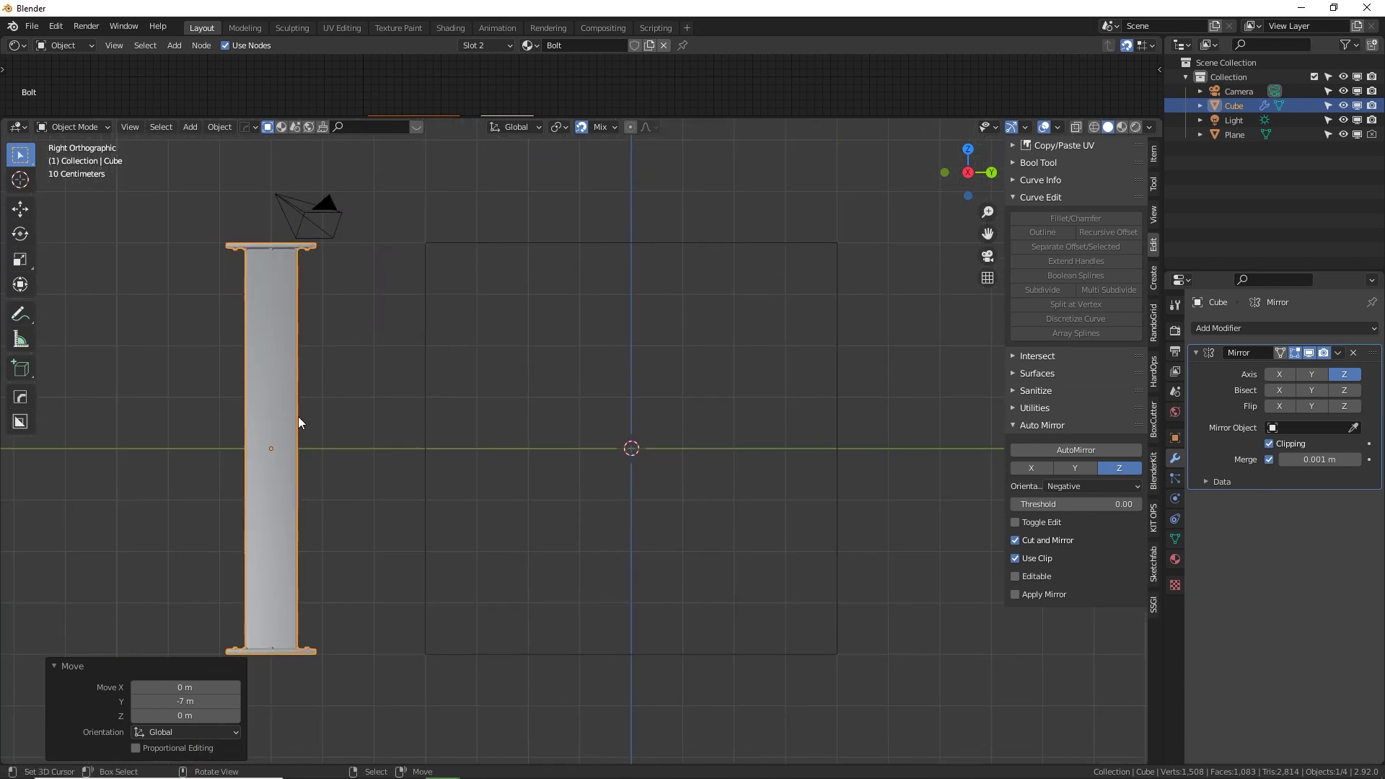
pyautogui.keyDown('shift'); pyautogui.moveTo(608, 417); pyautogui.dragTo(608, 423, button='middle'); pyautogui.keyUp('shift')
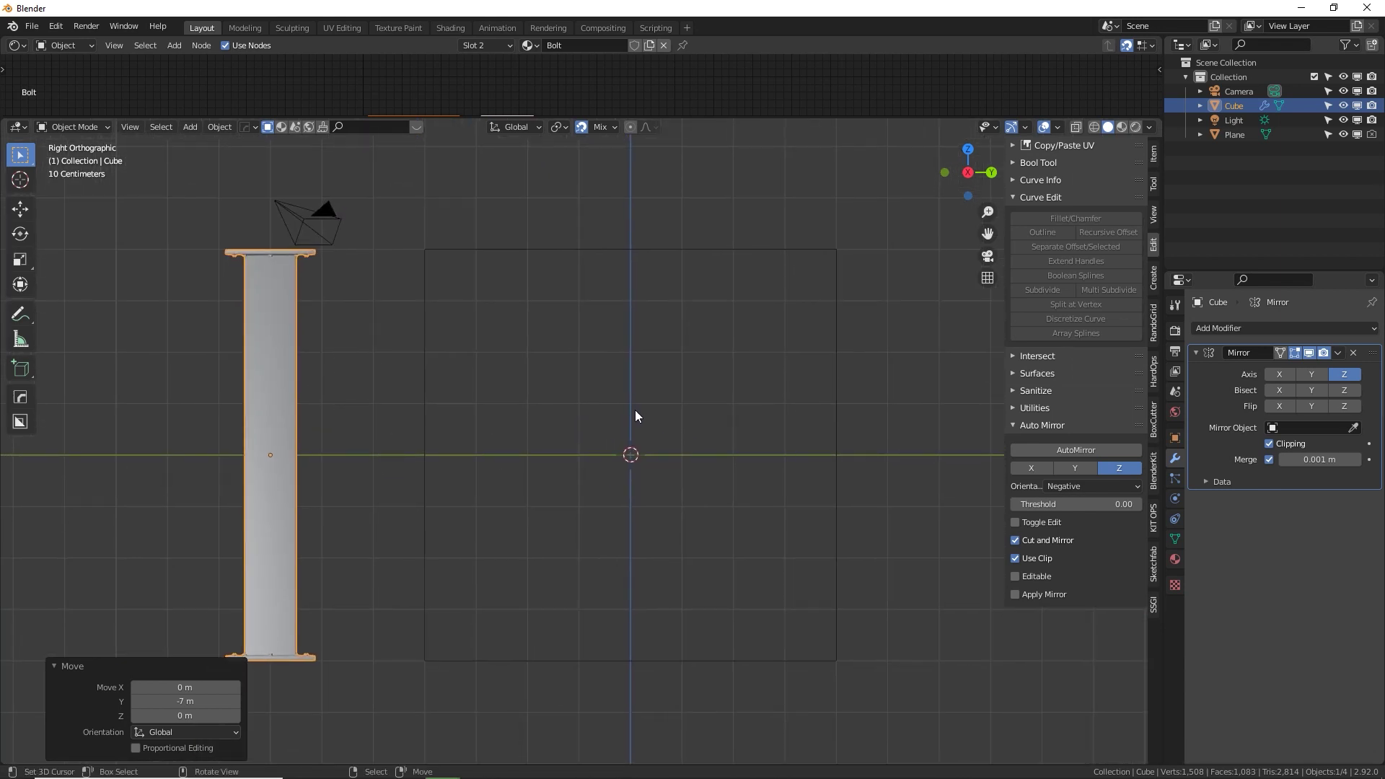
pyautogui.press('n')
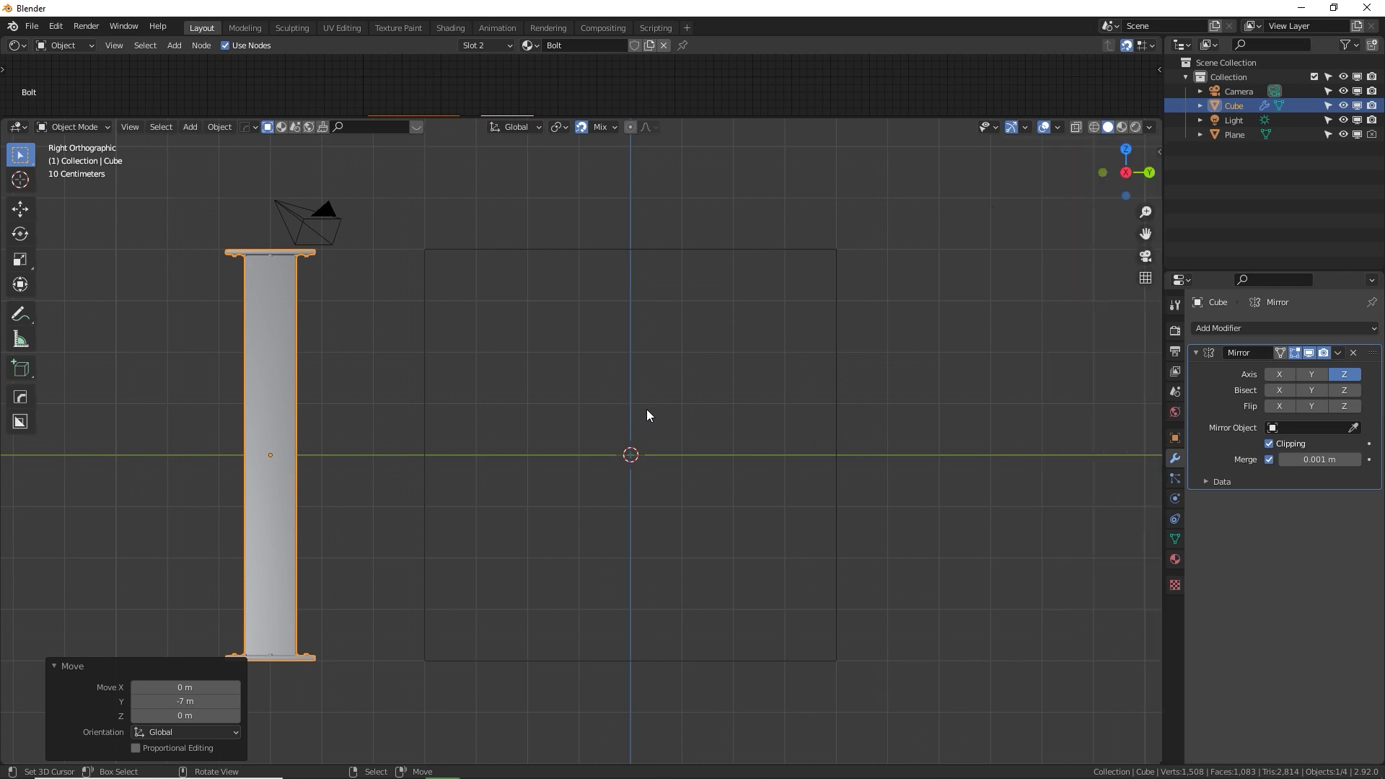
pyautogui.keyDown('shift'); pyautogui.moveTo(652, 404); pyautogui.dragTo(656, 398, button='middle'); pyautogui.keyUp('shift')
# Add a cube mesh at the world origin and scale it uniformly by 0.5.
pyautogui.hotkey('shift', 'a')
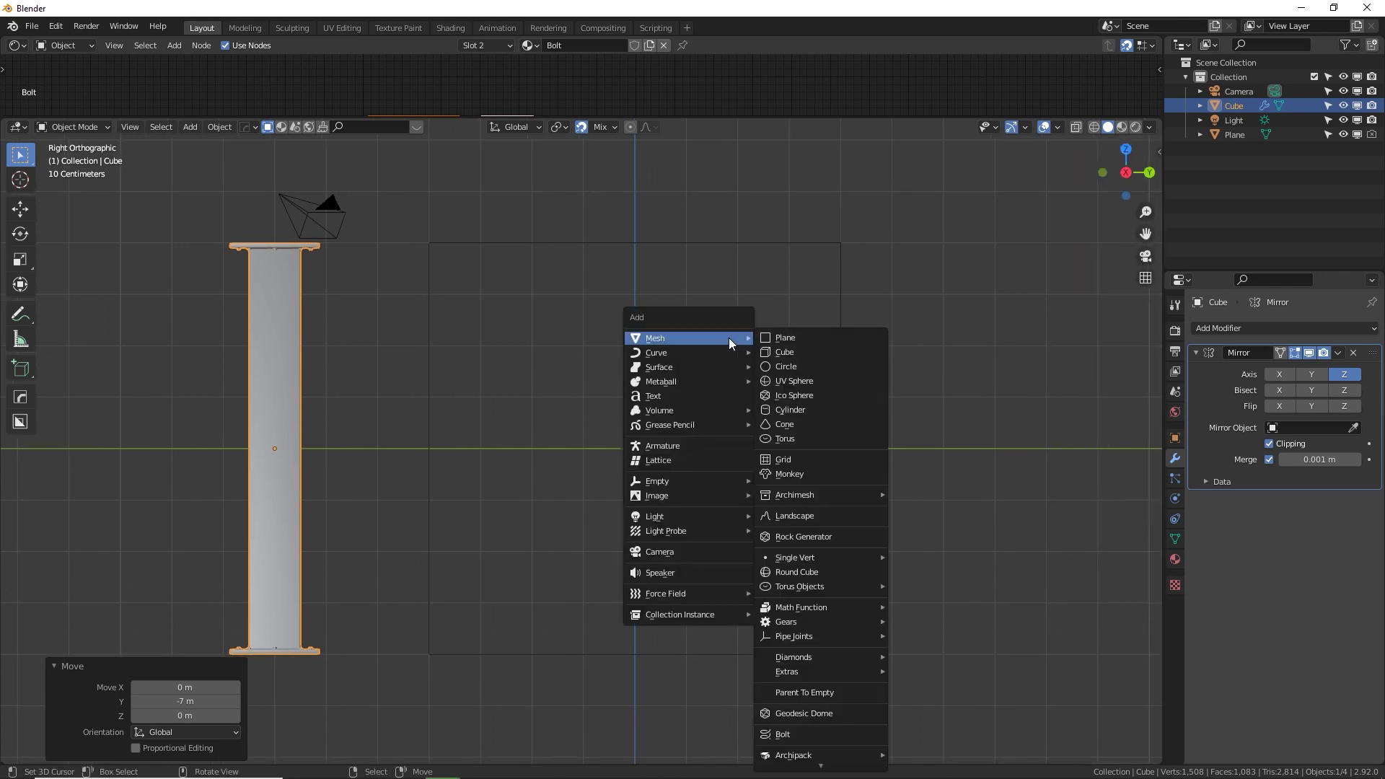
pyautogui.click(792, 350)
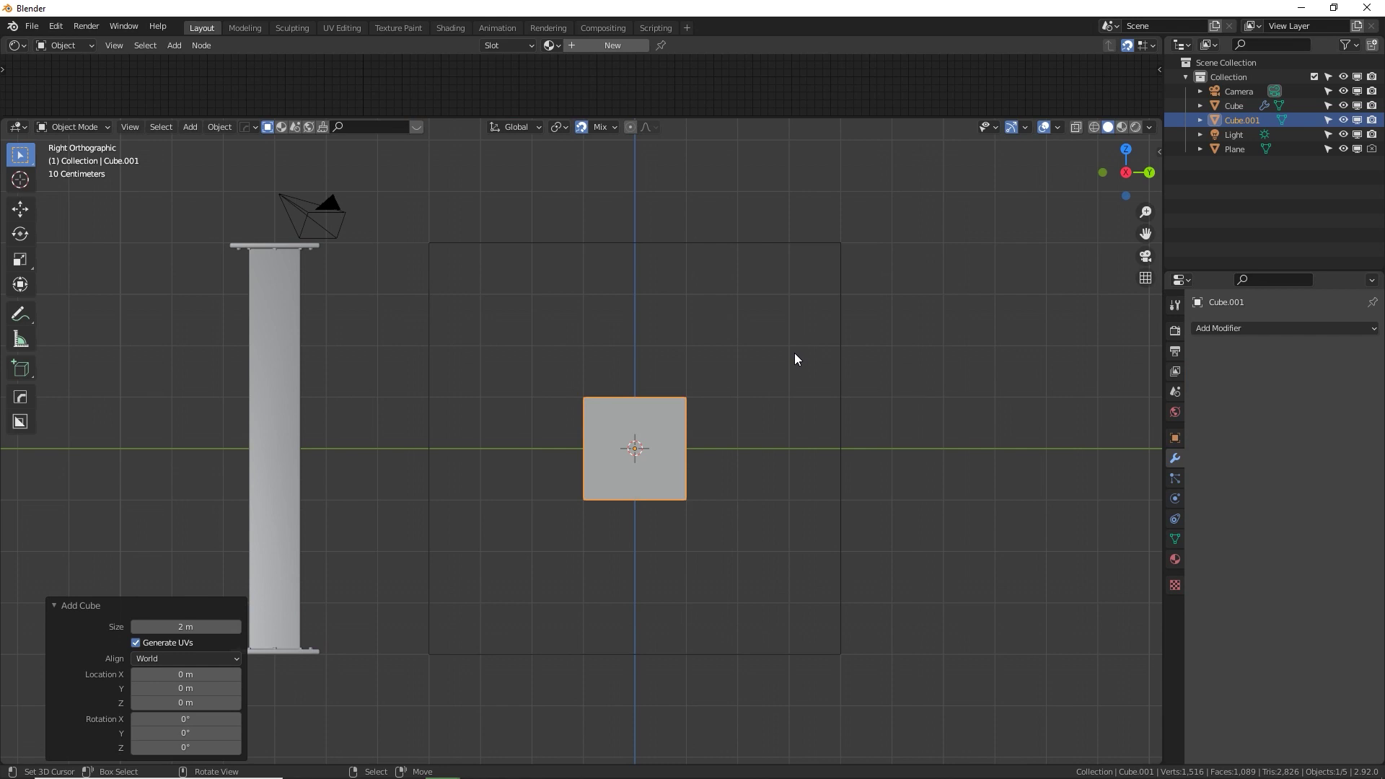
pyautogui.write('s.5')
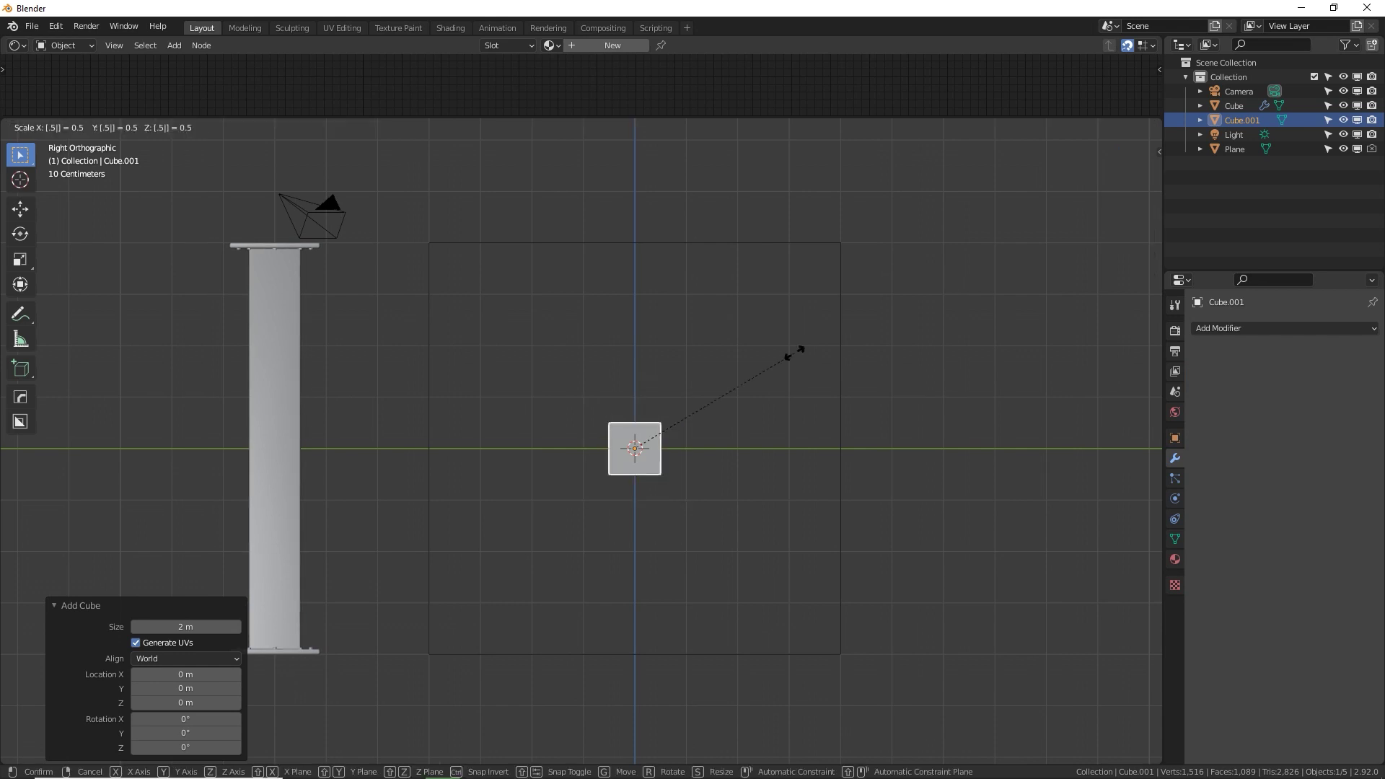
pyautogui.press('Return')
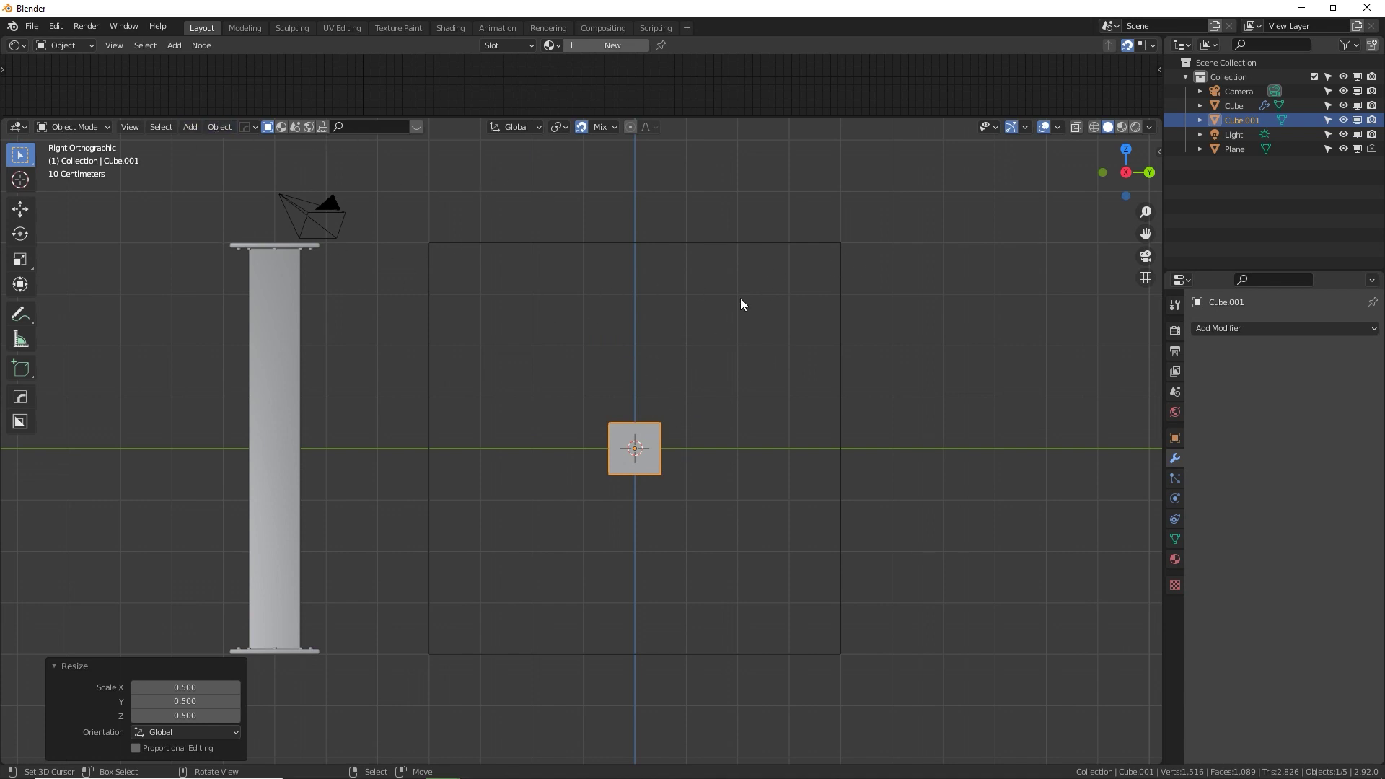
# Move the new cube's top face 3.5 m along Y and 3.4 m along Z to form a slanted beam.
pyautogui.moveTo(613, 409); pyautogui.dragTo(508, 358, button='middle')
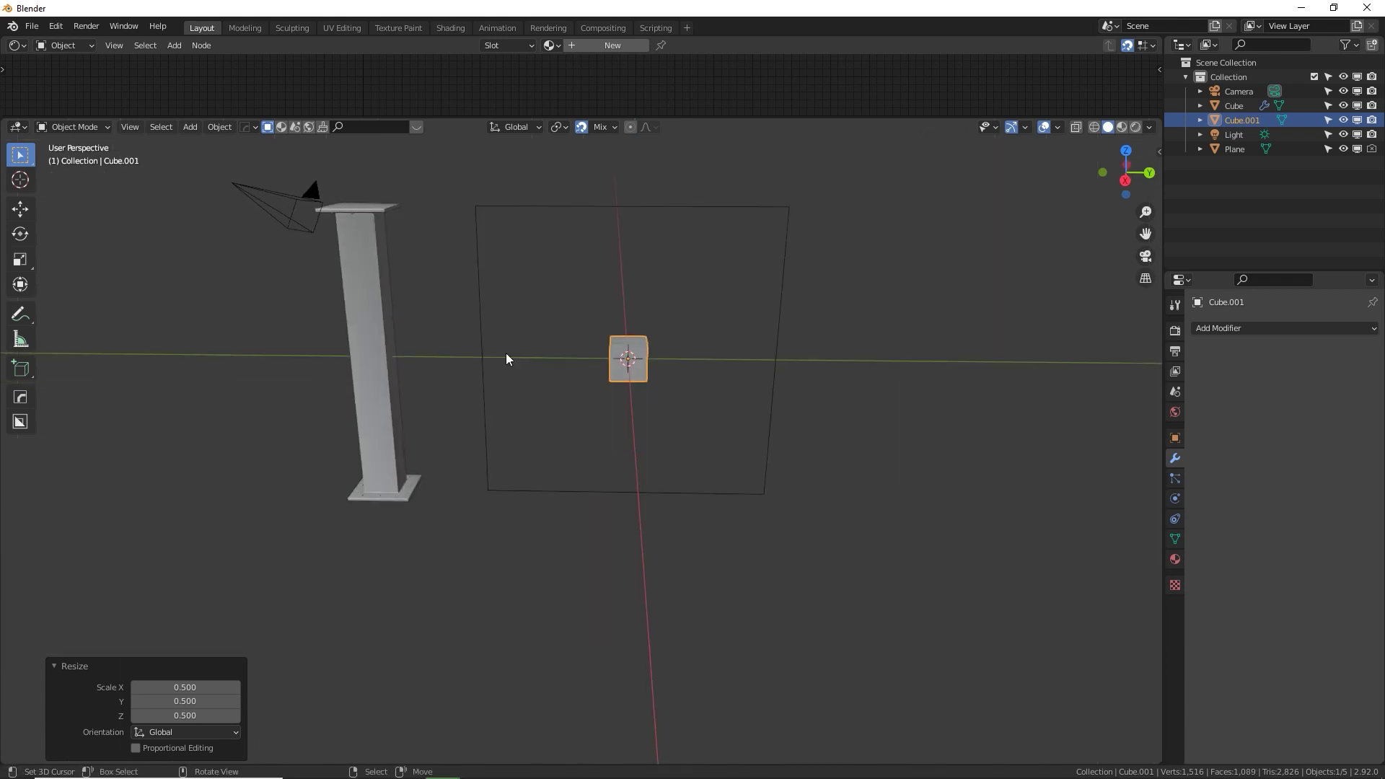
pyautogui.press('Tab')
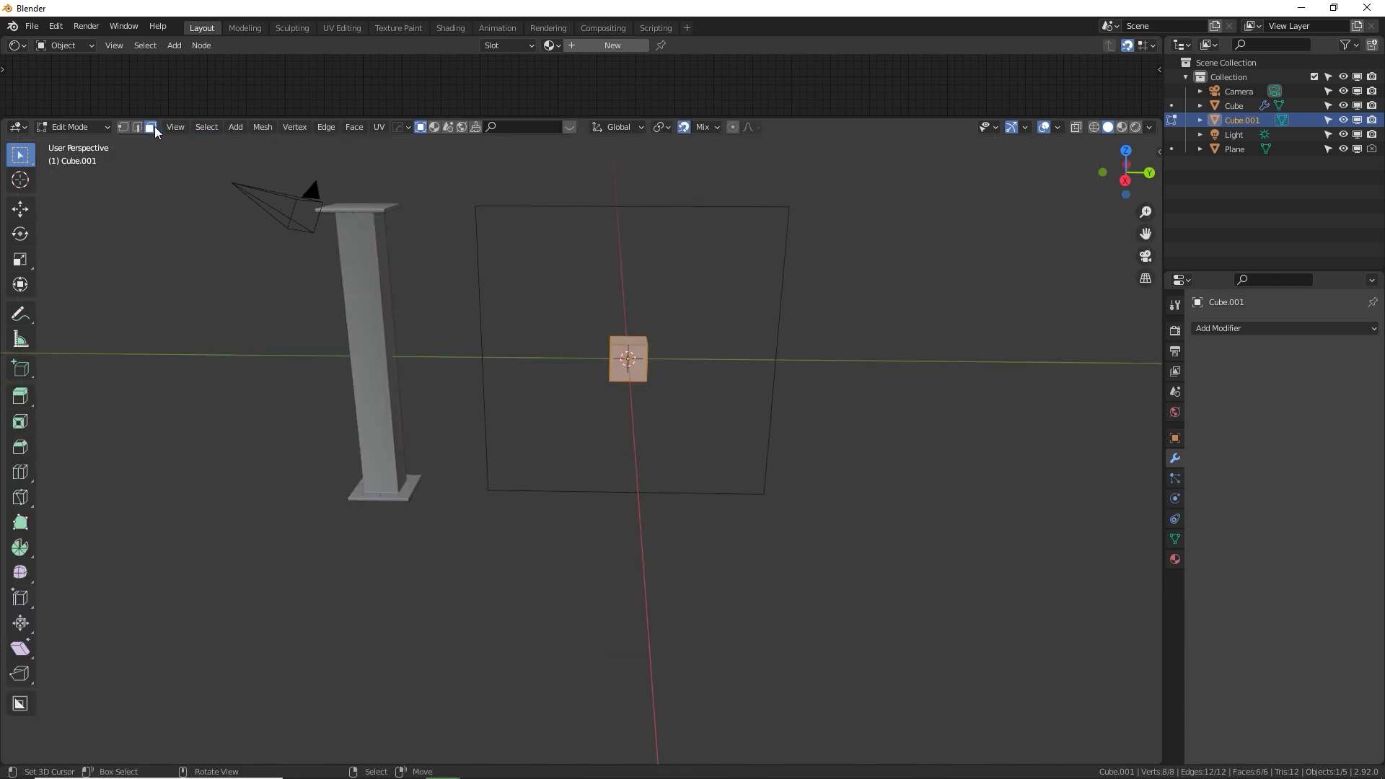
pyautogui.click(631, 345)
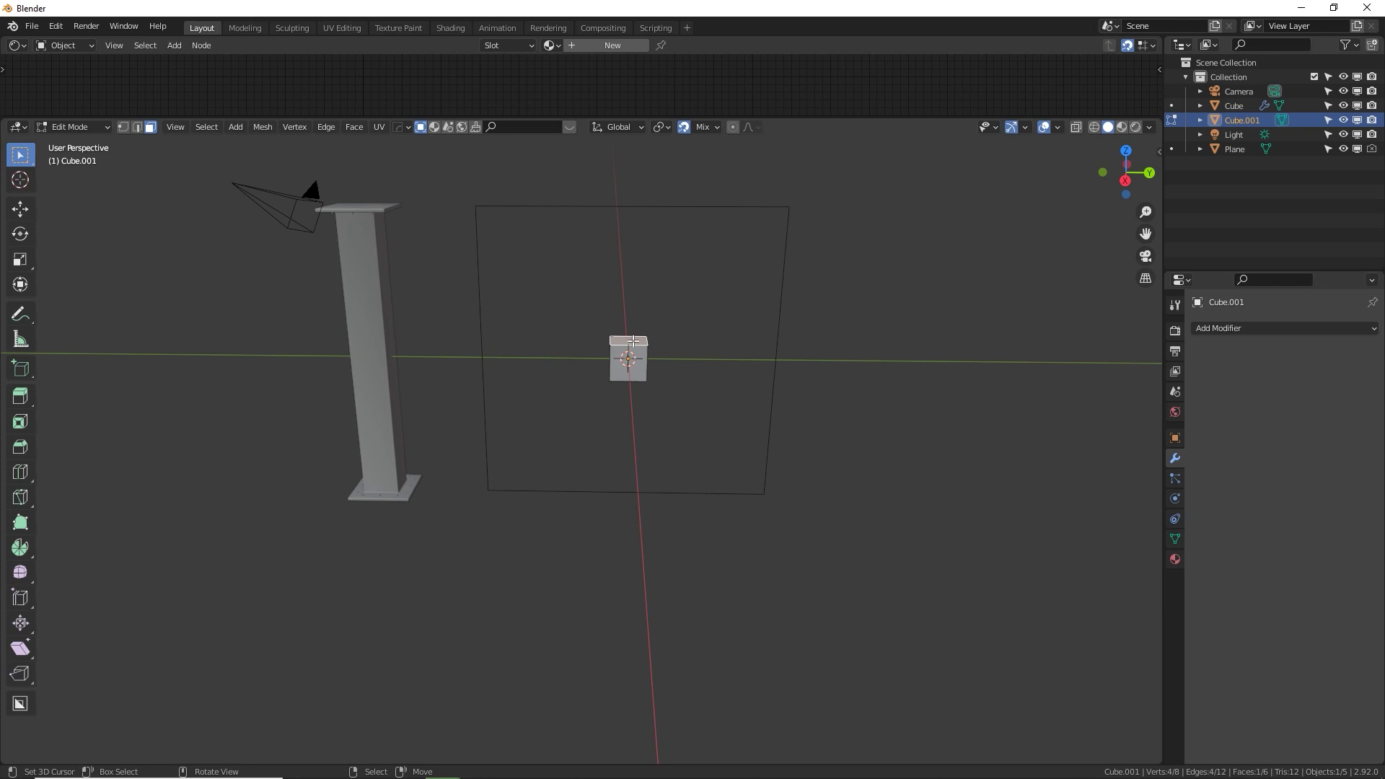
pyautogui.press('KP_3')
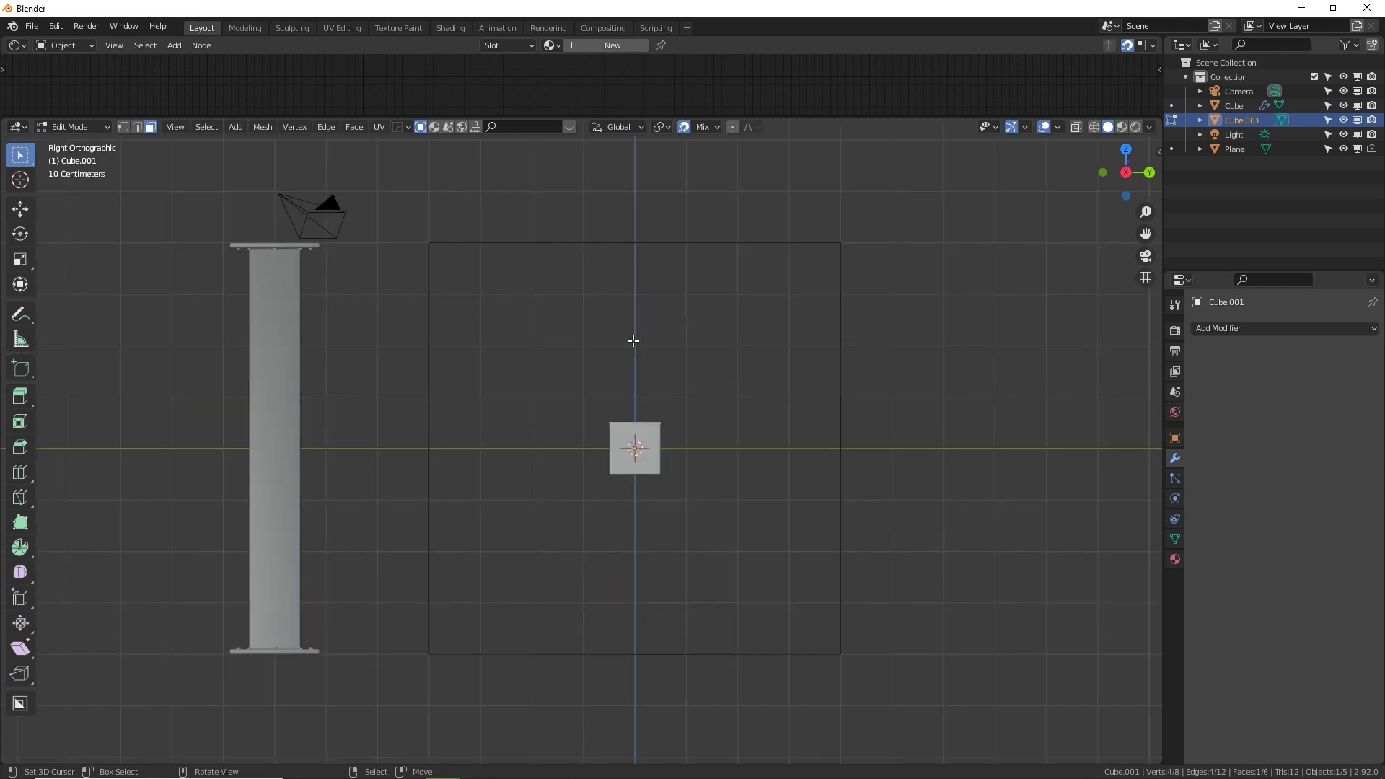
pyautogui.press('g')
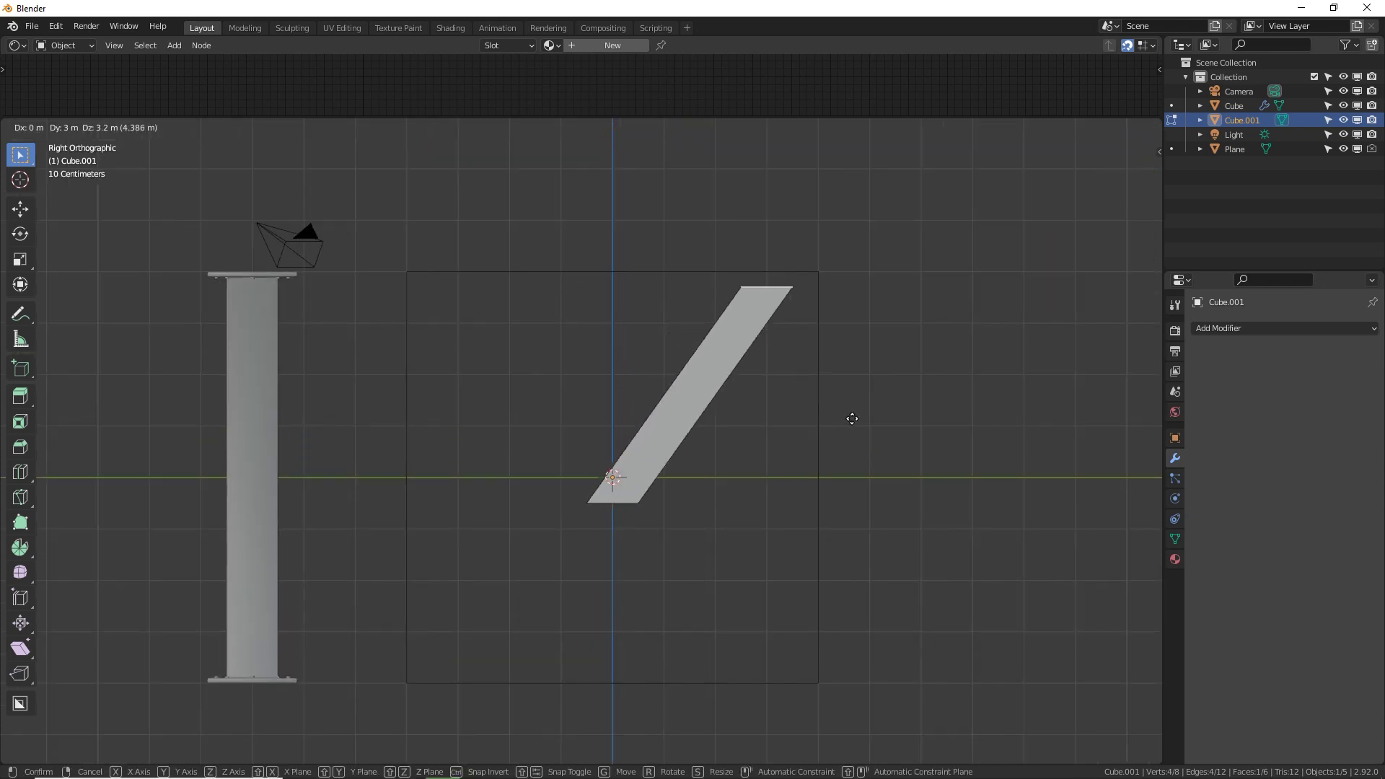
pyautogui.click(873, 410)
pyautogui.scroll(2, 873, 386)
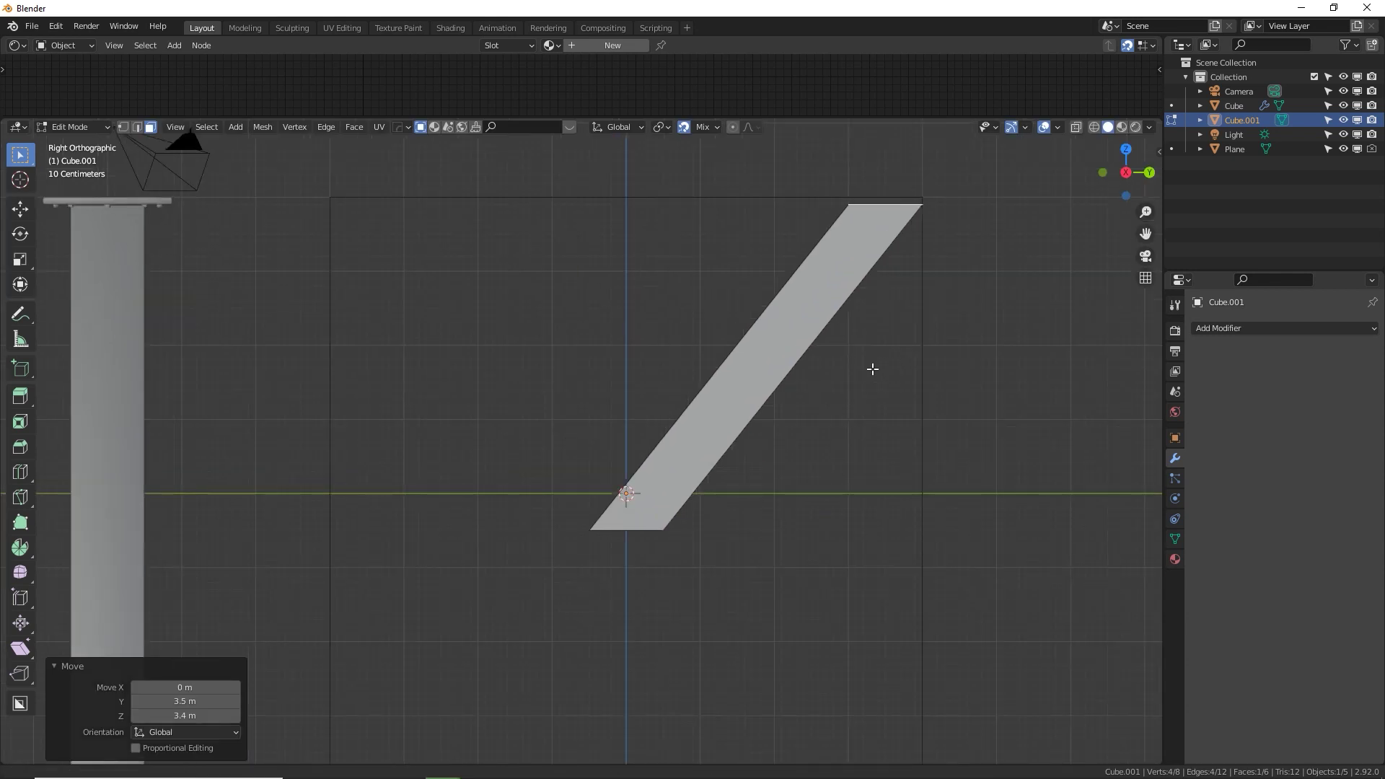
pyautogui.keyDown('shift'); pyautogui.moveTo(903, 366); pyautogui.dragTo(710, 435, button='middle'); pyautogui.keyUp('shift')
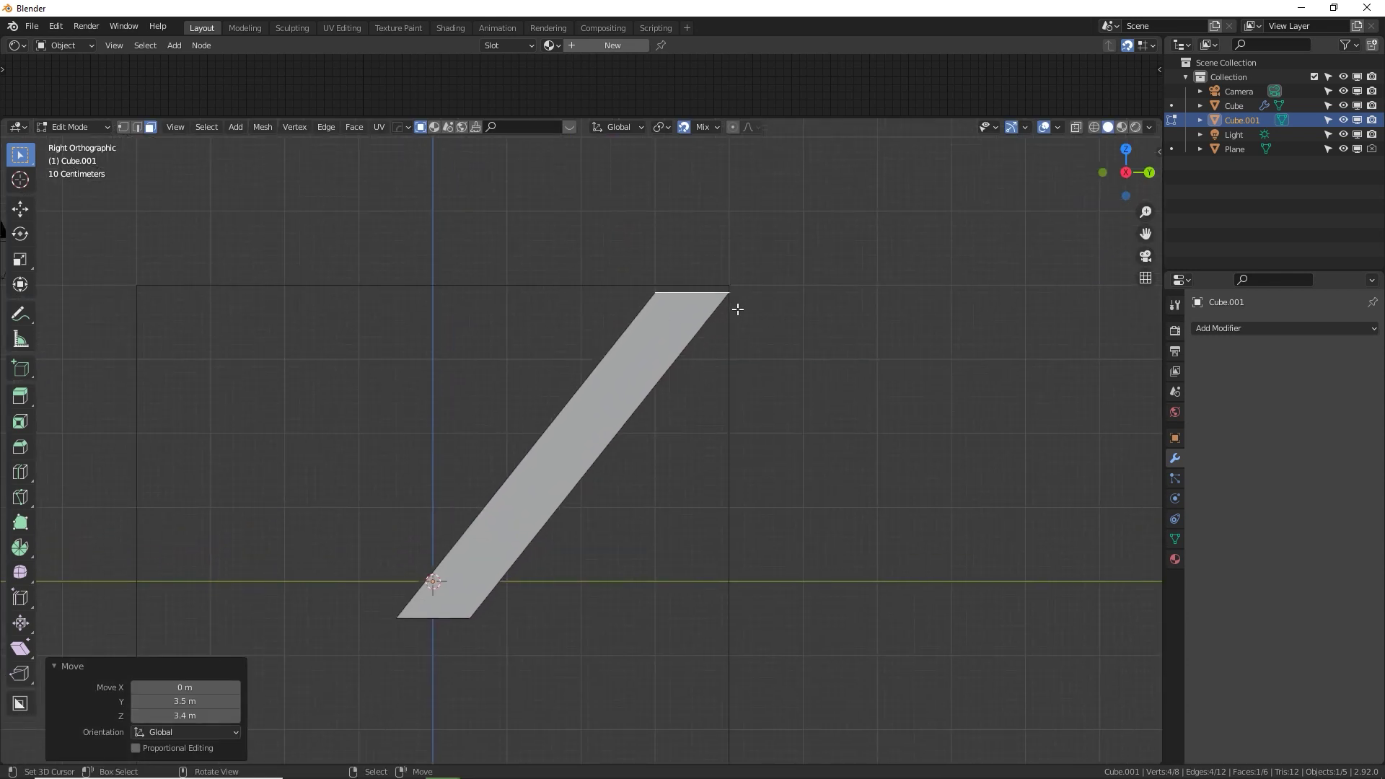
# Move the slanted beam's top face -0.3 m along Y, away from the reference square's upper corner.
pyautogui.keyDown('shift'); pyautogui.moveTo(455, 334); pyautogui.dragTo(580, 339, button='middle'); pyautogui.keyUp('shift')
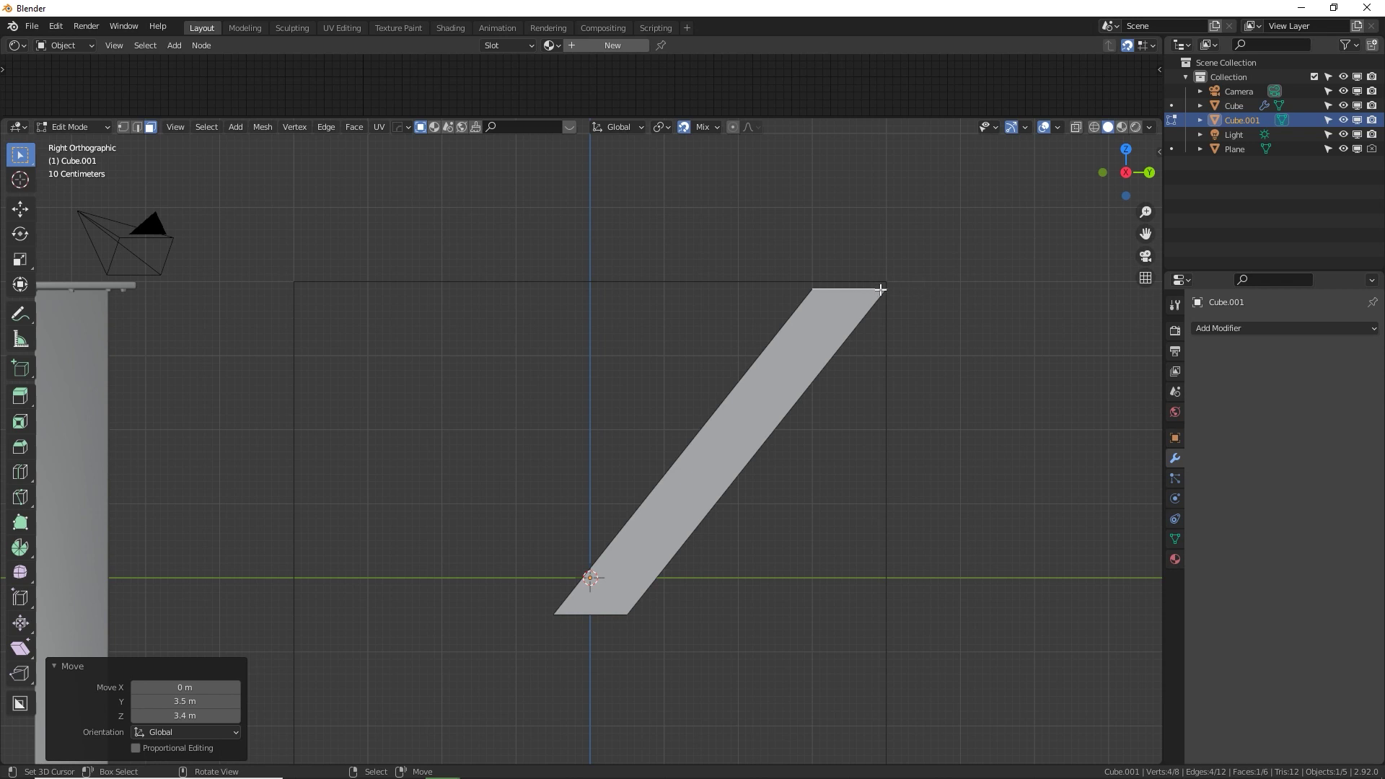
pyautogui.press('g')
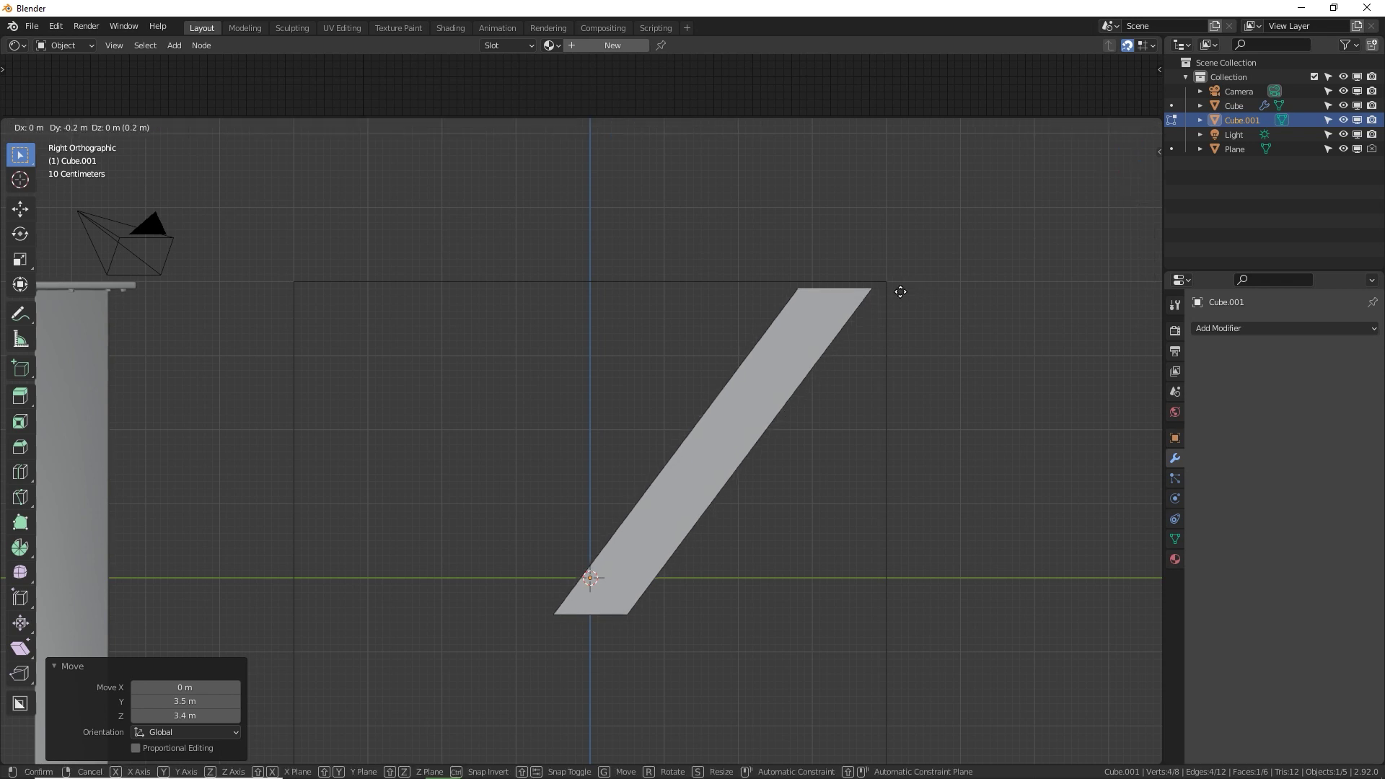
pyautogui.click(895, 292)
# Compare the column's top plate overhang with the beam, then move the beam's top face a further -0.1 m along Y.
pyautogui.keyDown('ctrl'); pyautogui.scroll(5, 526, 312); pyautogui.keyUp('ctrl')
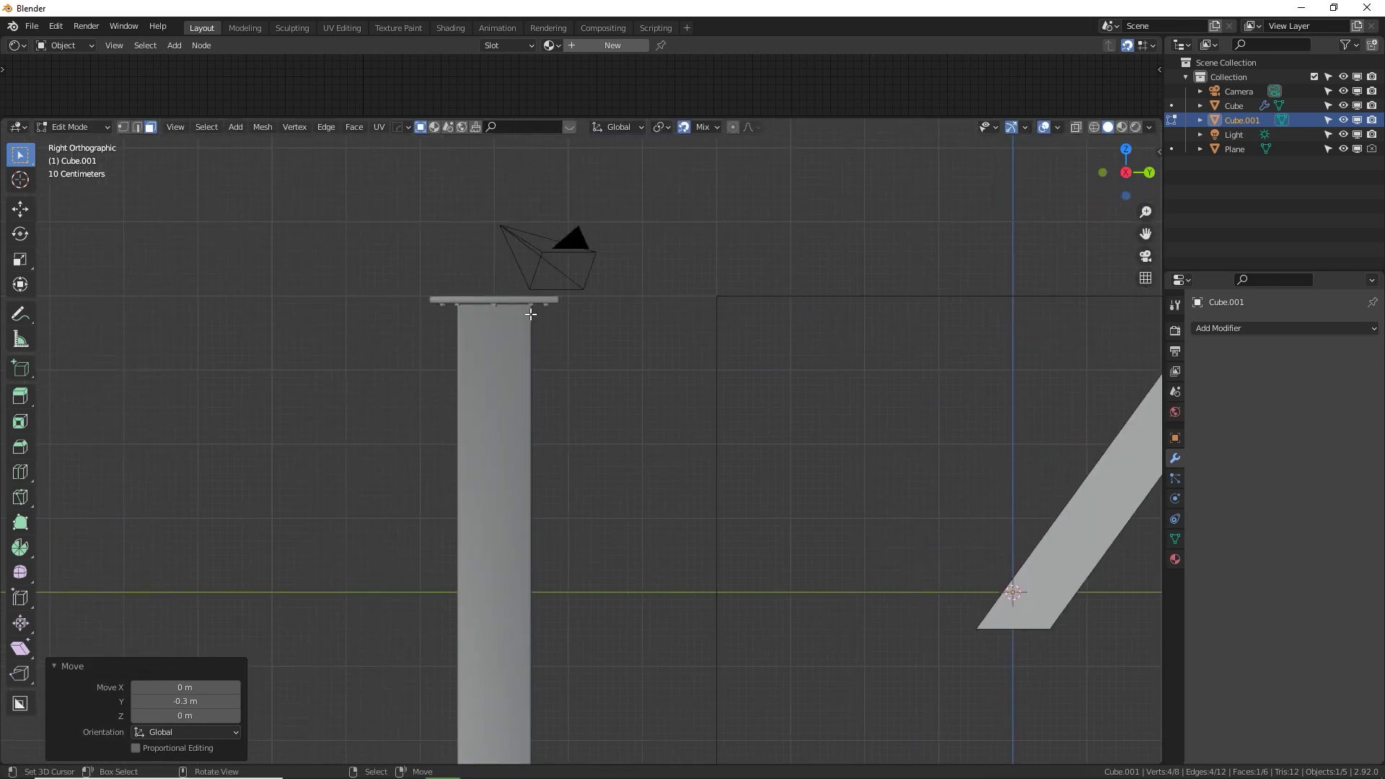
pyautogui.scroll(6, 523, 274)
pyautogui.keyDown('shift'); pyautogui.moveTo(523, 259); pyautogui.dragTo(604, 488, button='middle'); pyautogui.keyUp('shift')
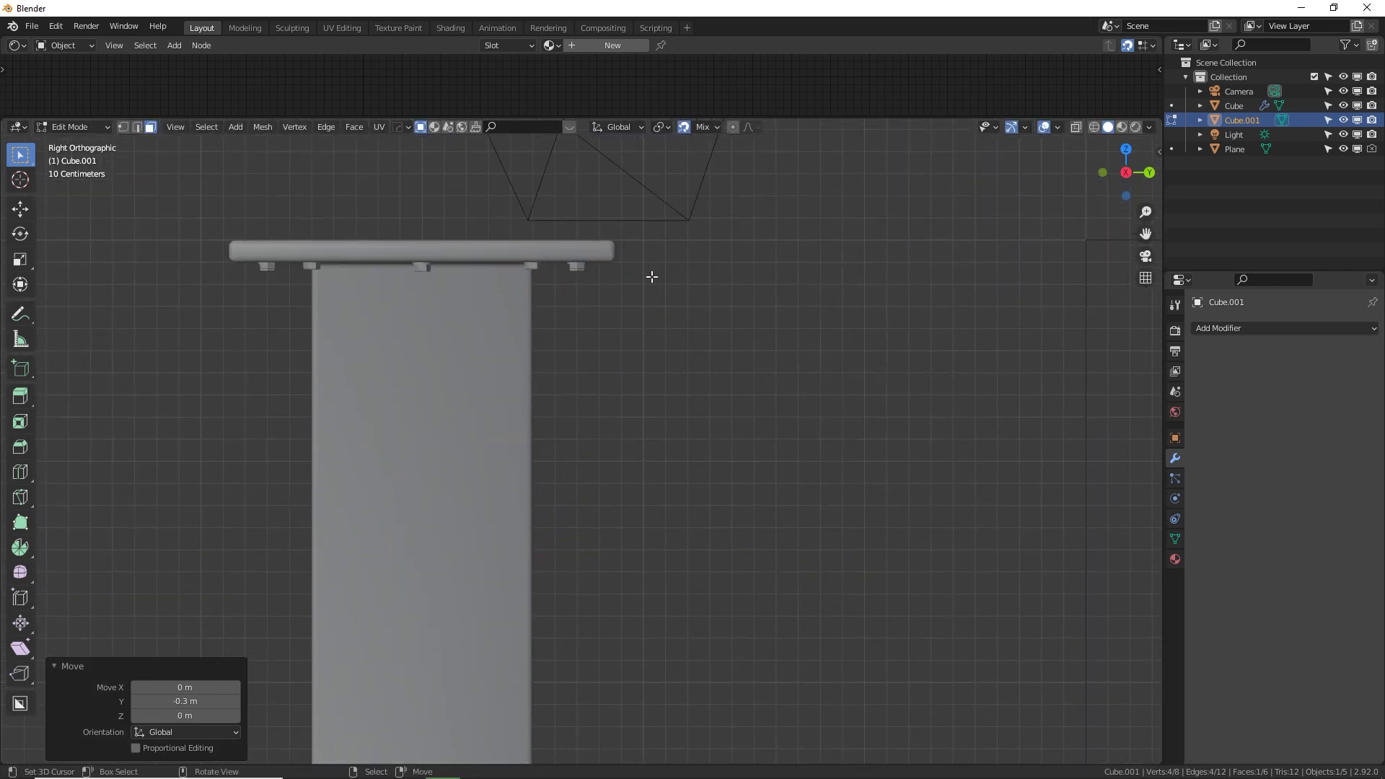
pyautogui.keyDown('shift'); pyautogui.moveTo(841, 334); pyautogui.dragTo(241, 318, button='middle'); pyautogui.keyUp('shift')
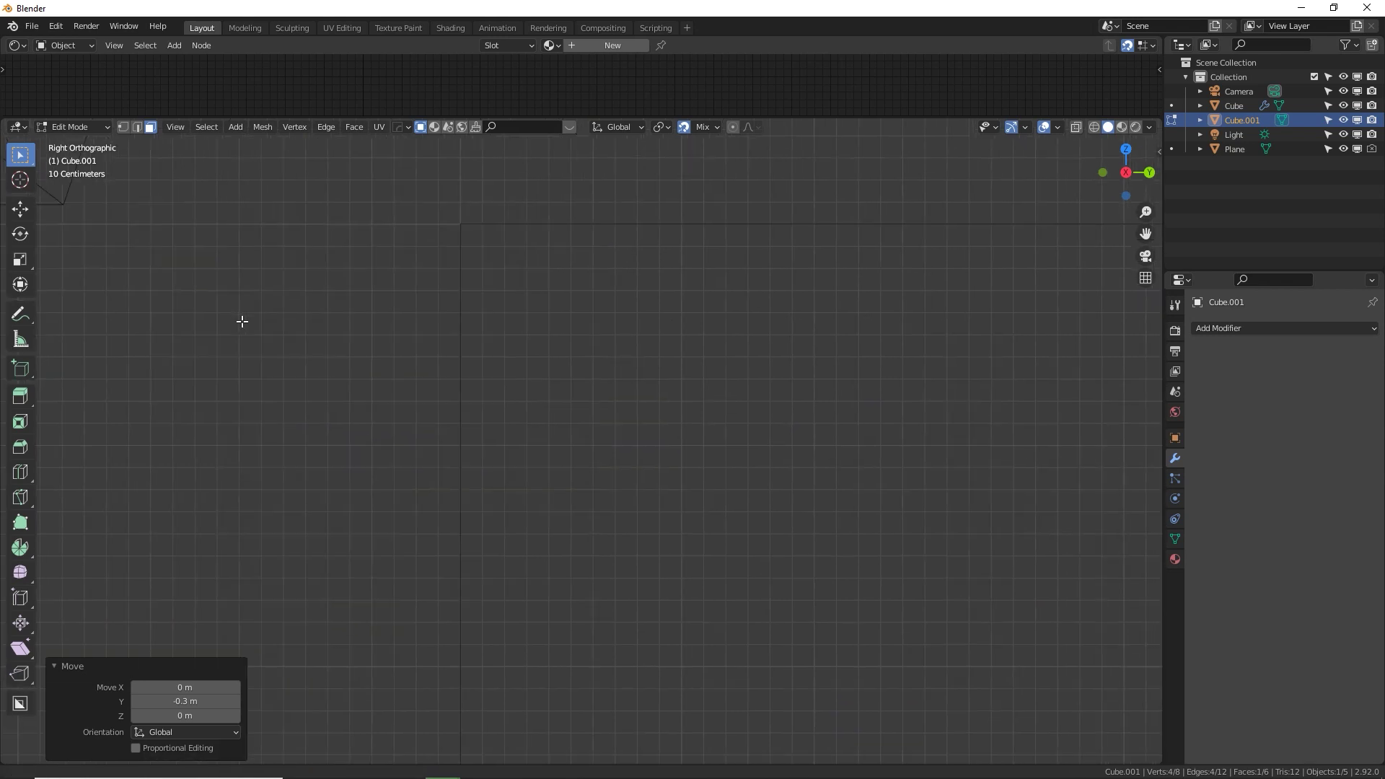
pyautogui.scroll(-4, 912, 324)
pyautogui.keyDown('shift'); pyautogui.moveTo(912, 325); pyautogui.dragTo(370, 341, button='middle'); pyautogui.keyUp('shift')
pyautogui.keyDown('shift'); pyautogui.moveTo(1017, 384); pyautogui.dragTo(782, 377, button='middle'); pyautogui.keyUp('shift')
pyautogui.scroll(2, 787, 311)
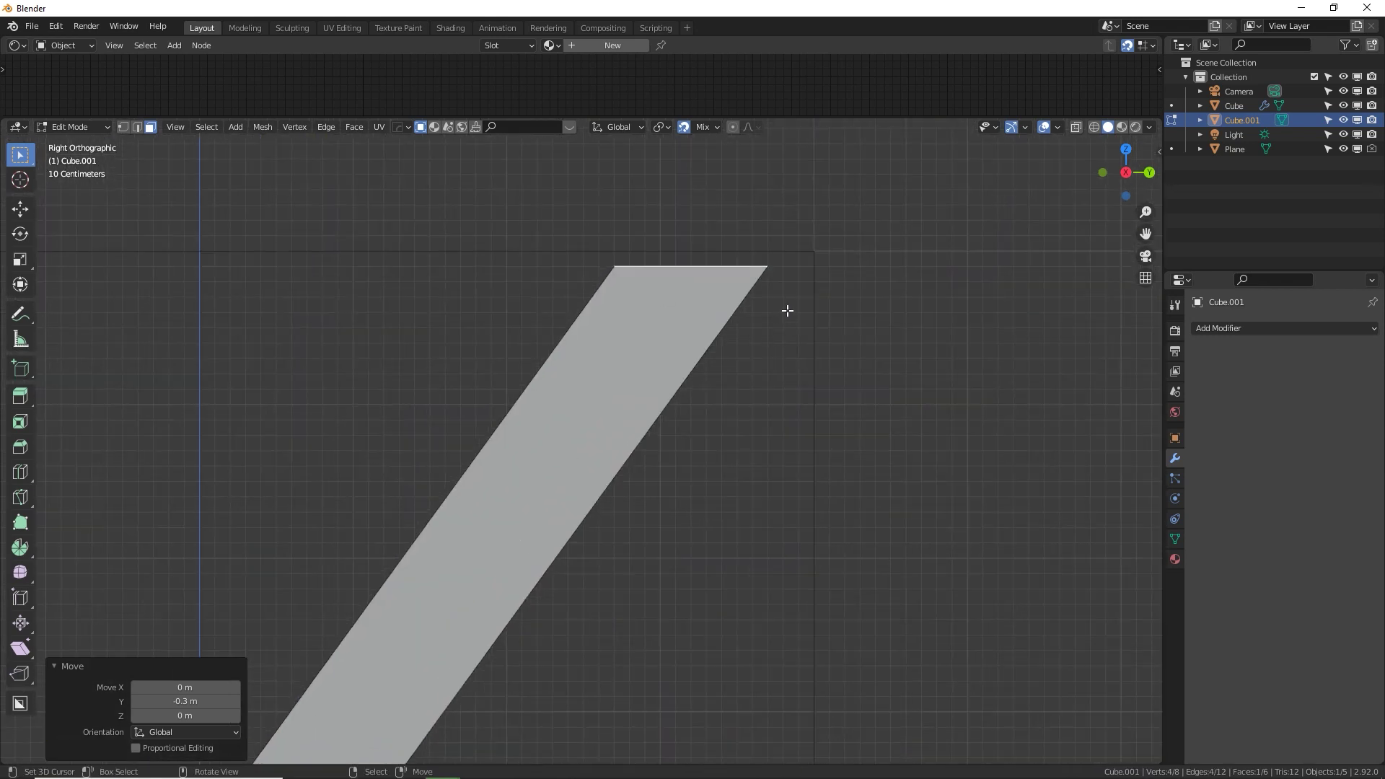
pyautogui.press('g')
pyautogui.click(765, 280)
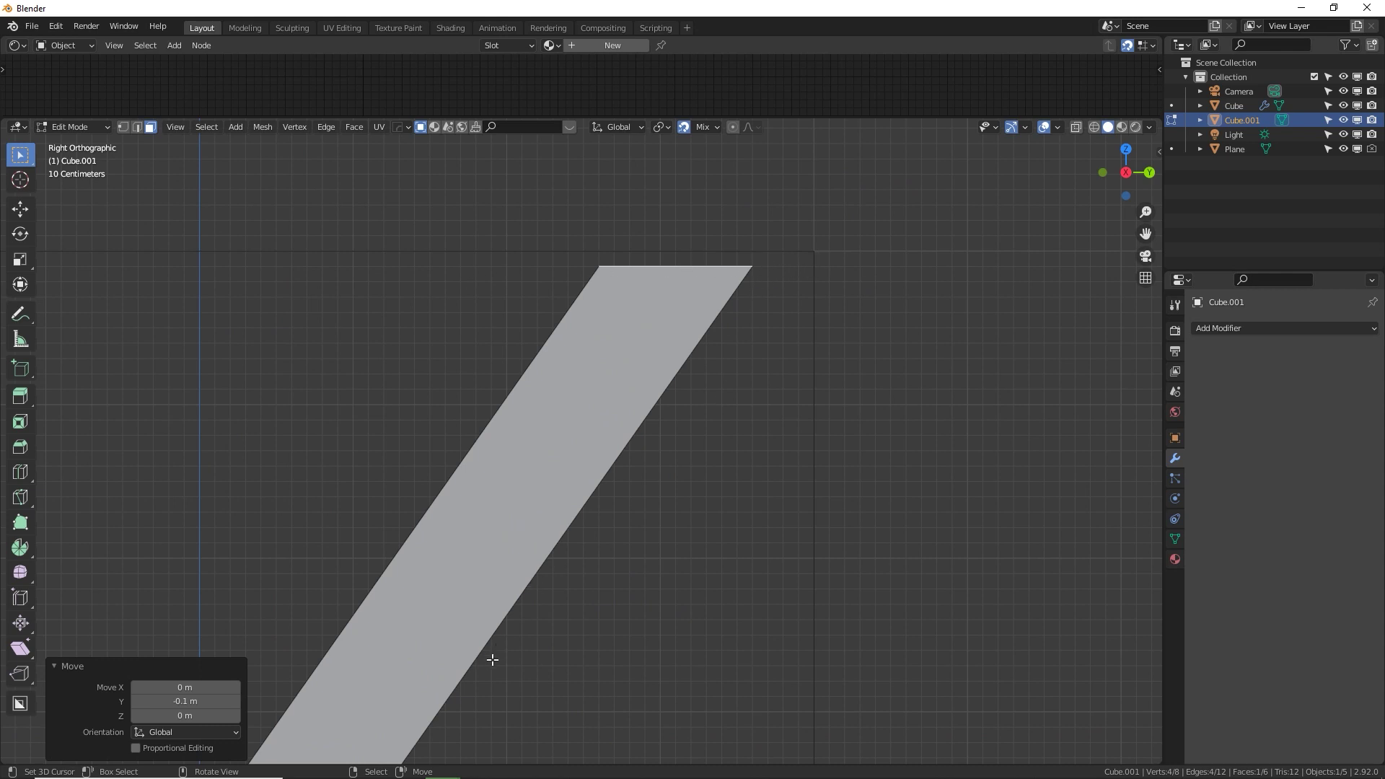
# Select the slanted beam's bottom face and move it -3.1 m along Y and -3.4 m along Z in the right orthographic view.
pyautogui.scroll(-3, 618, 456)
pyautogui.moveTo(733, 294); pyautogui.dragTo(525, 671, button='middle')
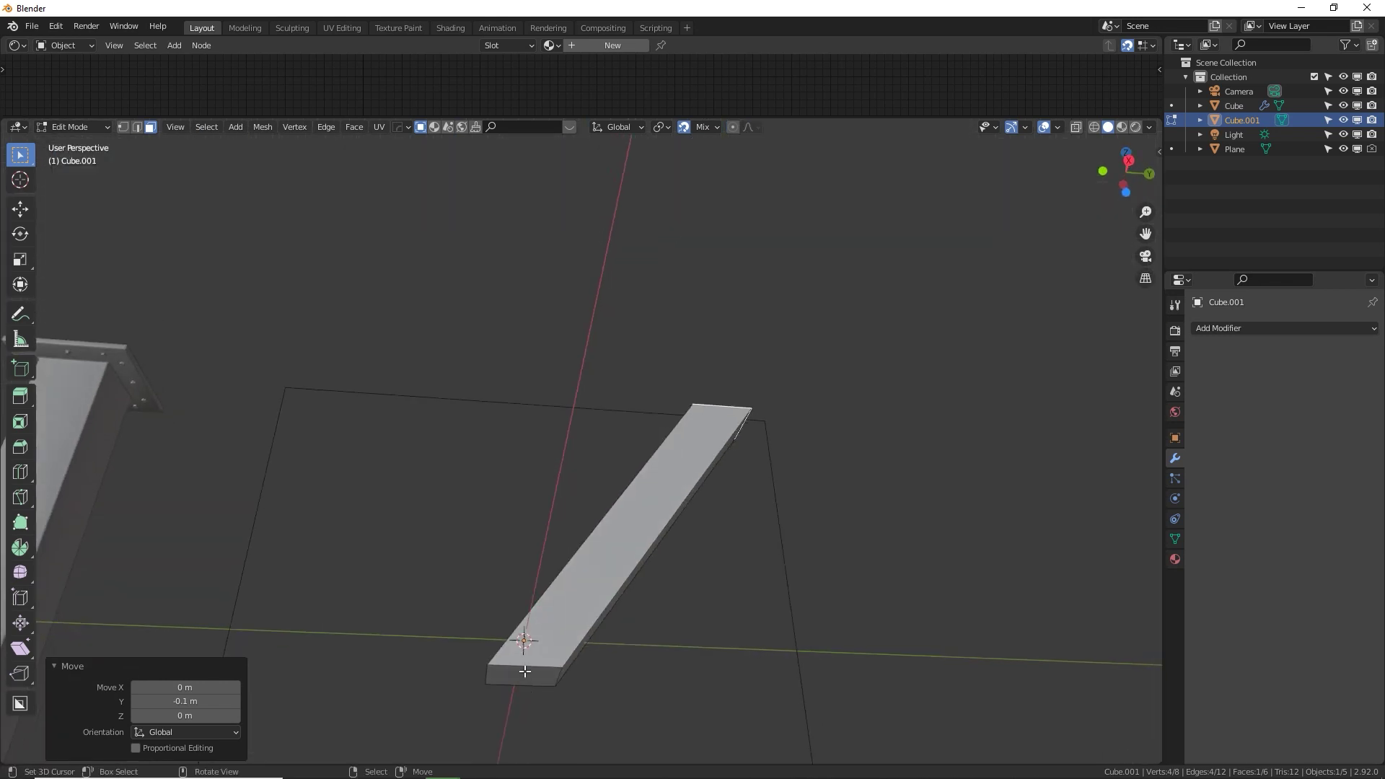
pyautogui.click(525, 671)
pyautogui.press('KP_3')
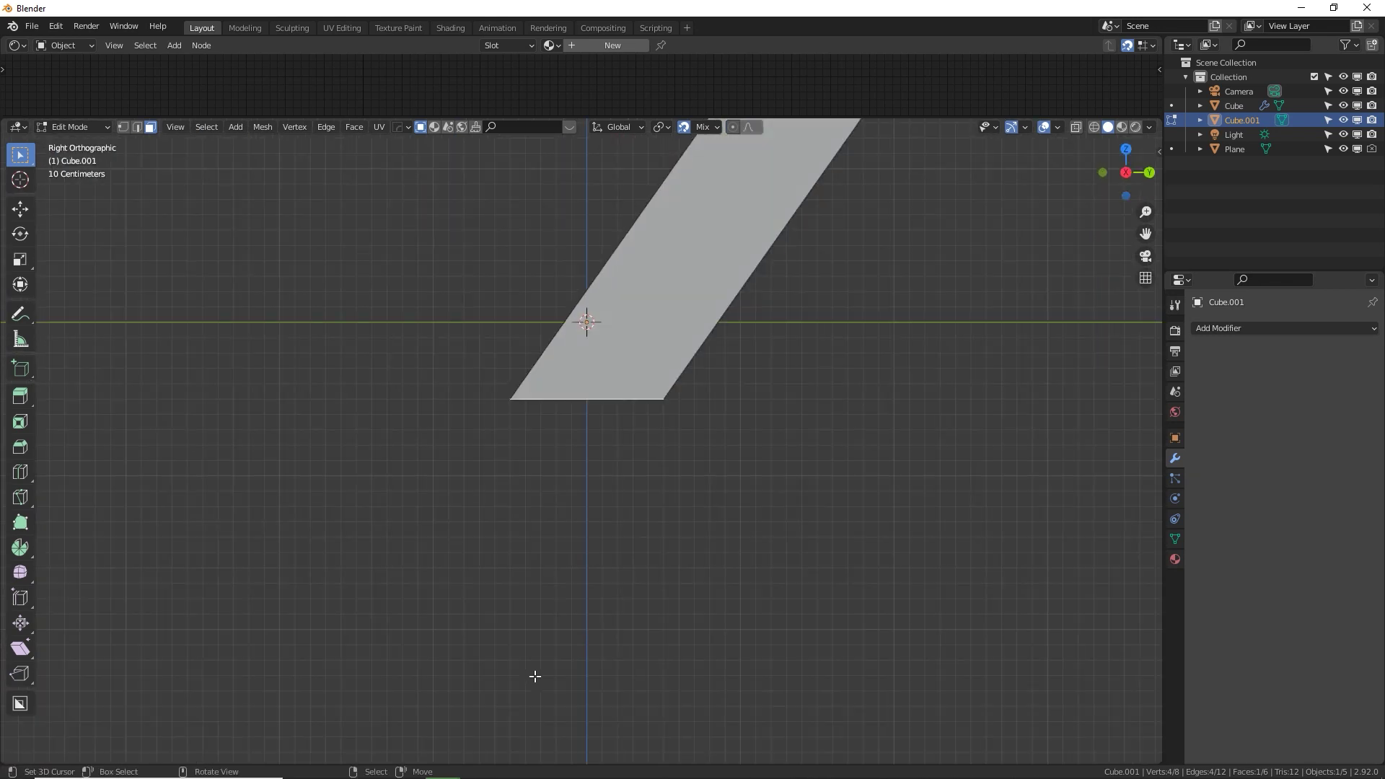
pyautogui.scroll(-4, 513, 529)
pyautogui.scroll(2, 609, 486)
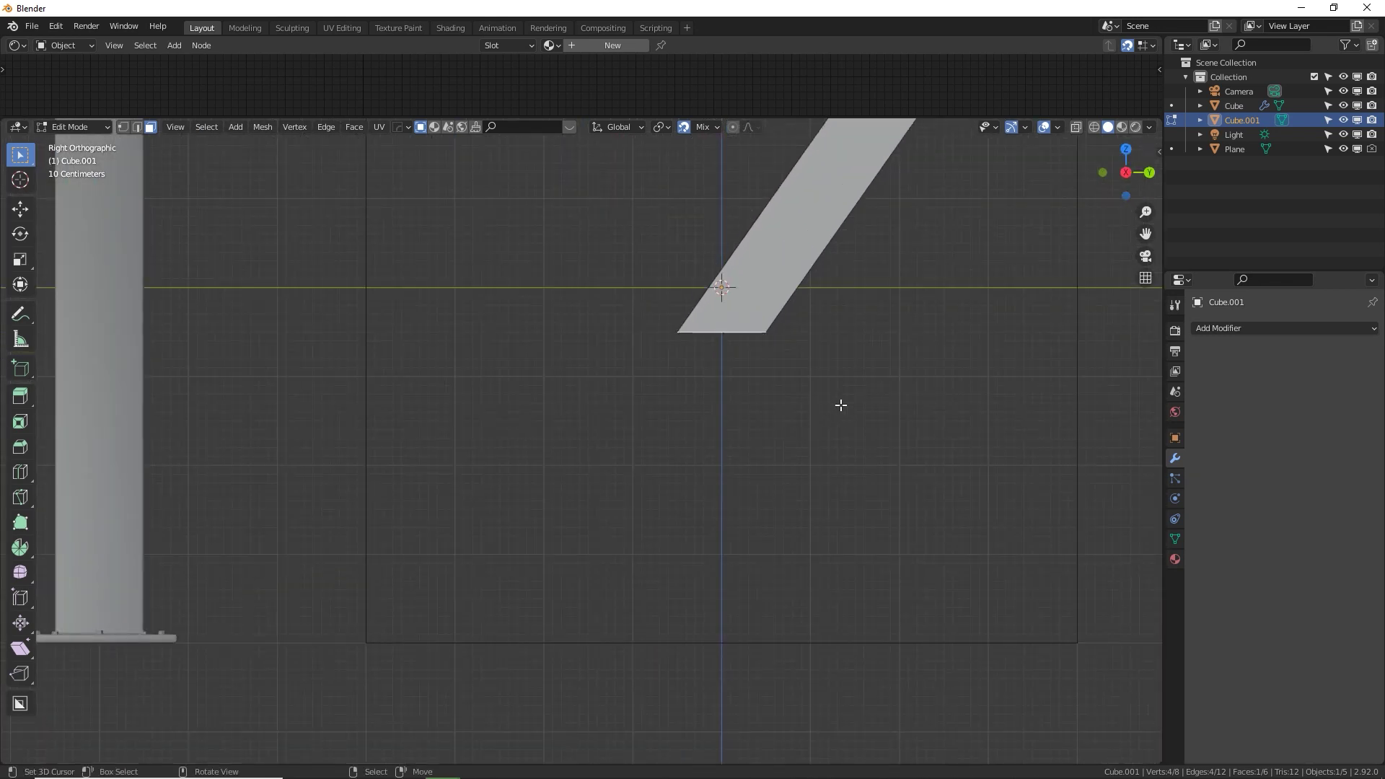
pyautogui.press('g')
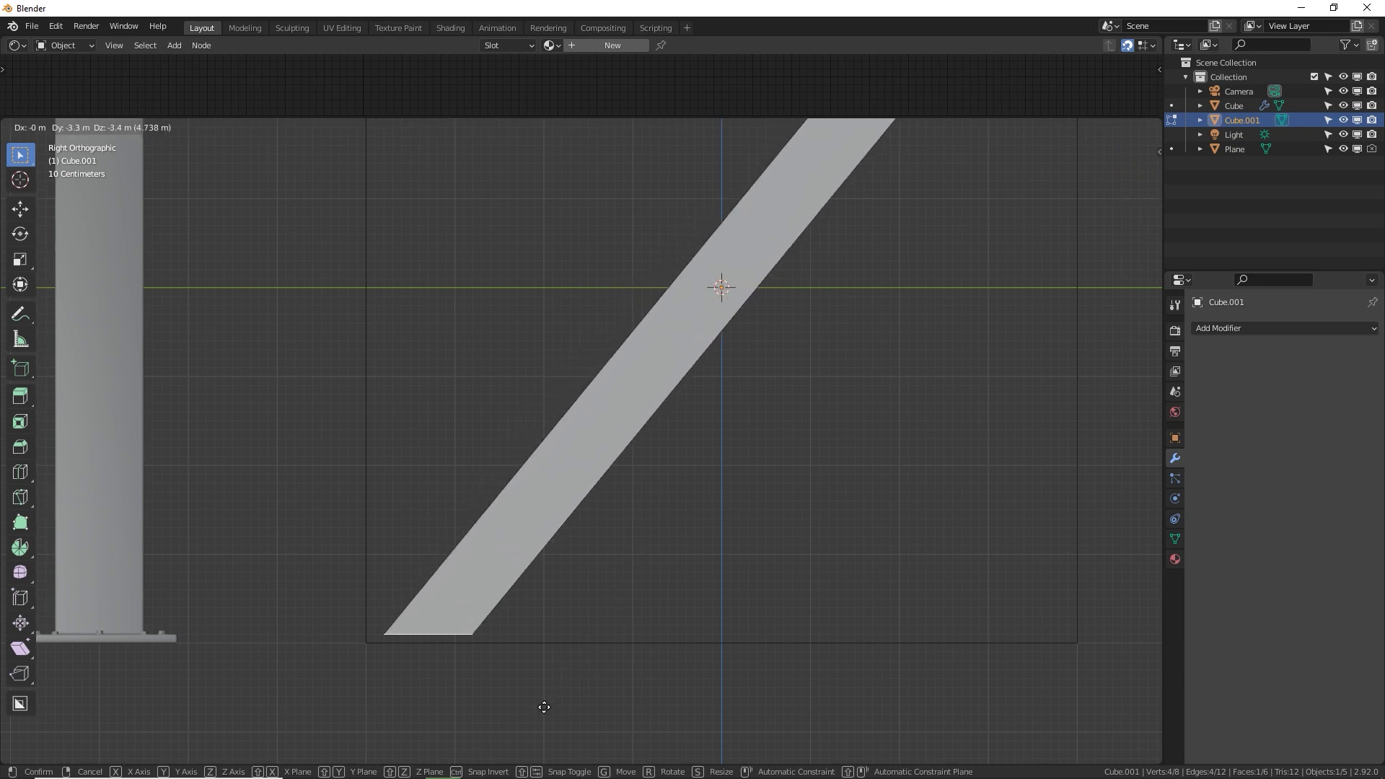
pyautogui.click(560, 705)
# Select both the top and bottom end faces of the slanted beam and extrude them in place.
pyautogui.keyDown('shift'); pyautogui.moveTo(404, 652); pyautogui.dragTo(565, 550, button='middle'); pyautogui.keyUp('shift')
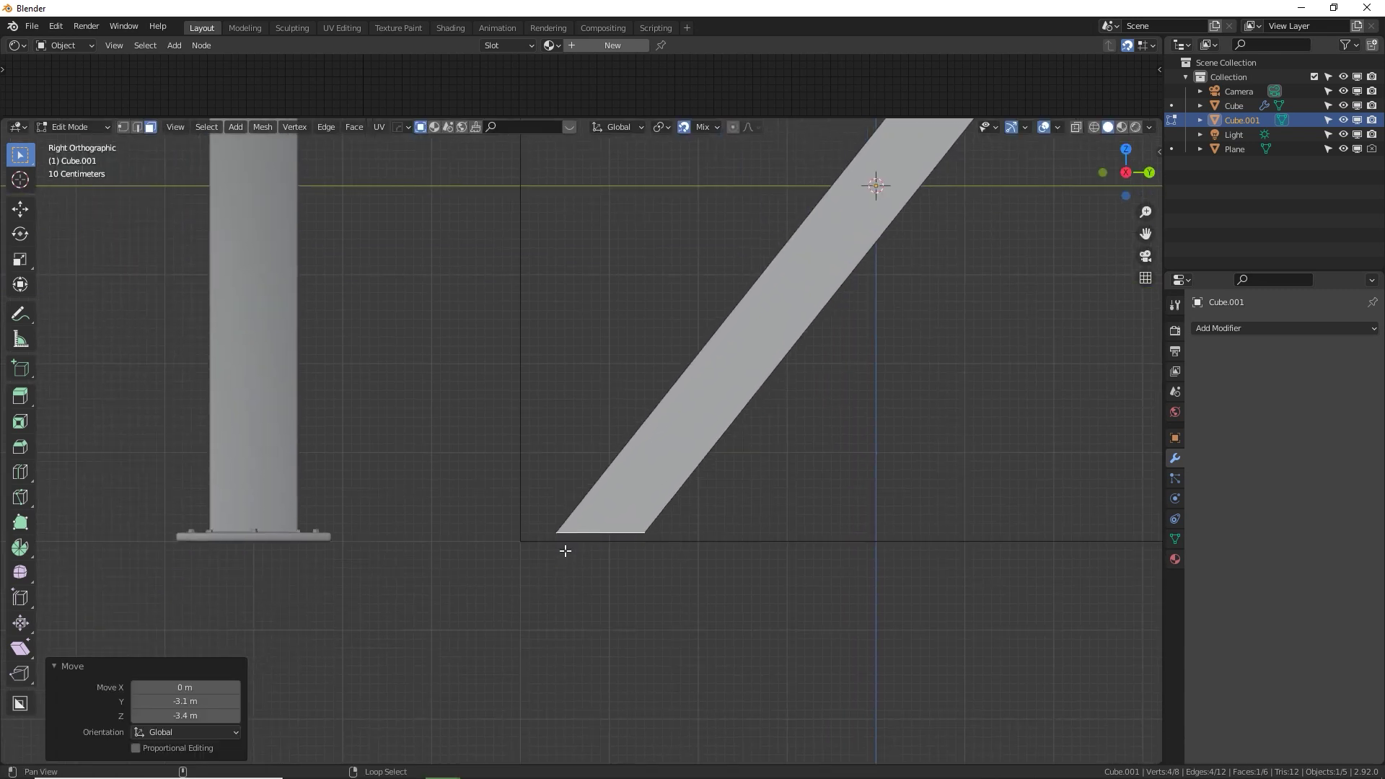
pyautogui.scroll(5, 570, 577)
pyautogui.keyDown('shift'); pyautogui.moveTo(575, 609); pyautogui.dragTo(498, 498, button='middle'); pyautogui.keyUp('shift')
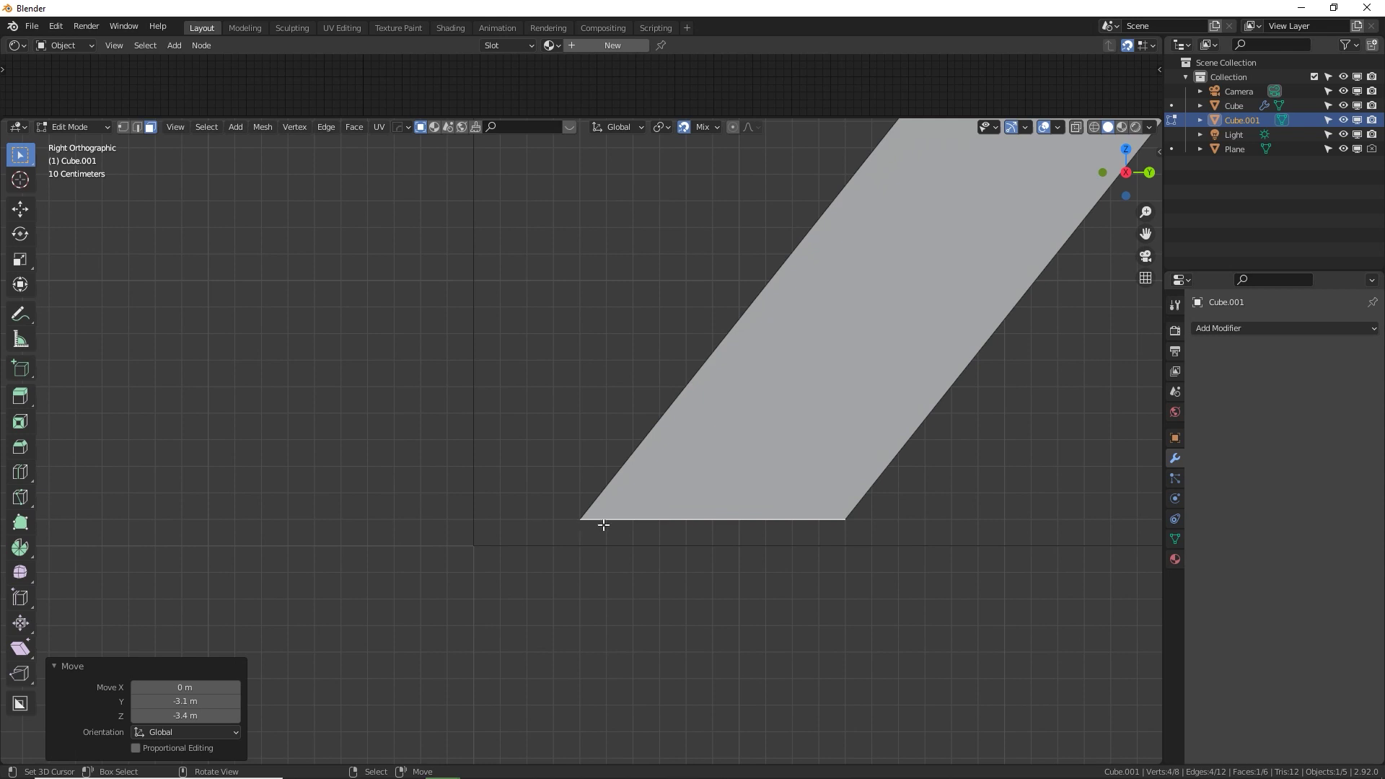
pyautogui.scroll(-6, 604, 526)
pyautogui.keyDown('shift'); pyautogui.moveTo(709, 414); pyautogui.dragTo(600, 624, button='middle'); pyautogui.keyUp('shift')
pyautogui.scroll(-2, 613, 606)
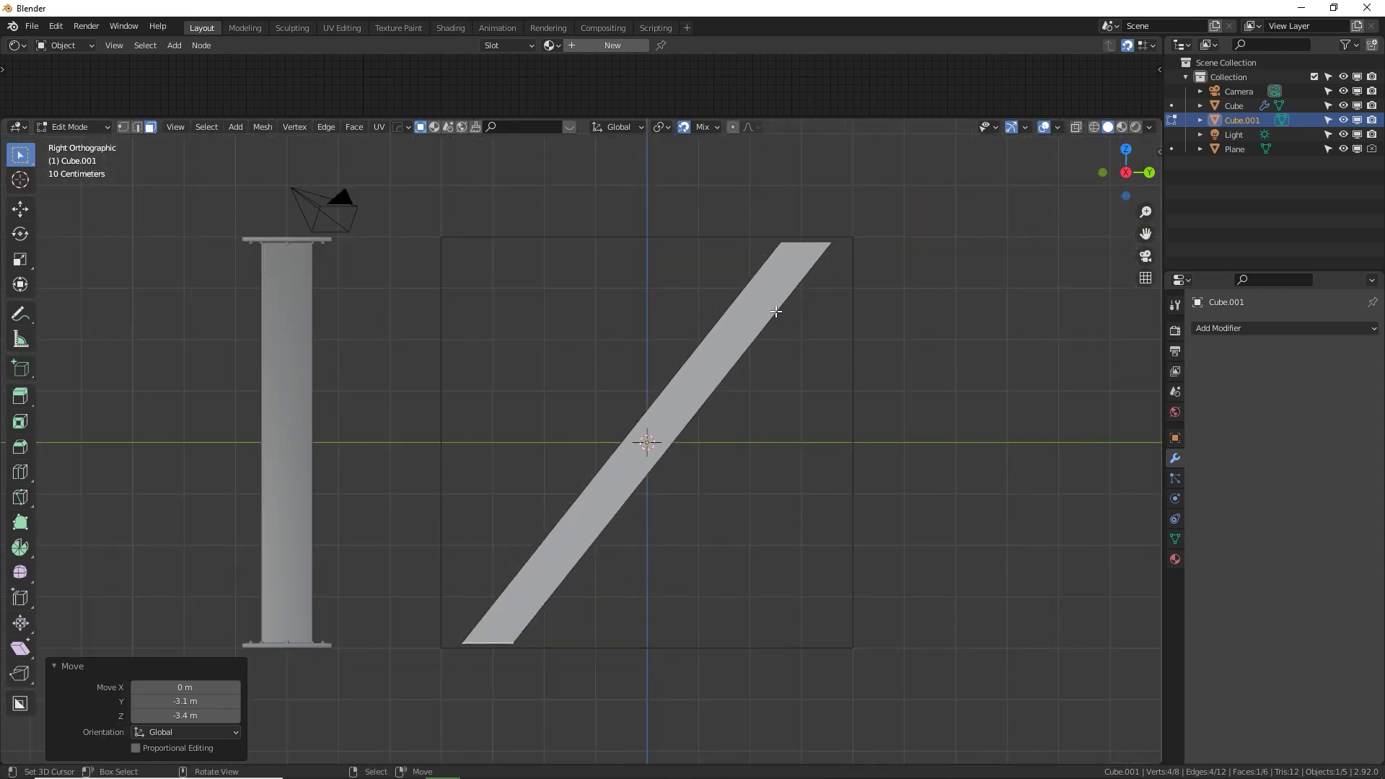
pyautogui.moveTo(503, 638); pyautogui.dragTo(714, 511, button='middle')
pyautogui.click(721, 358)
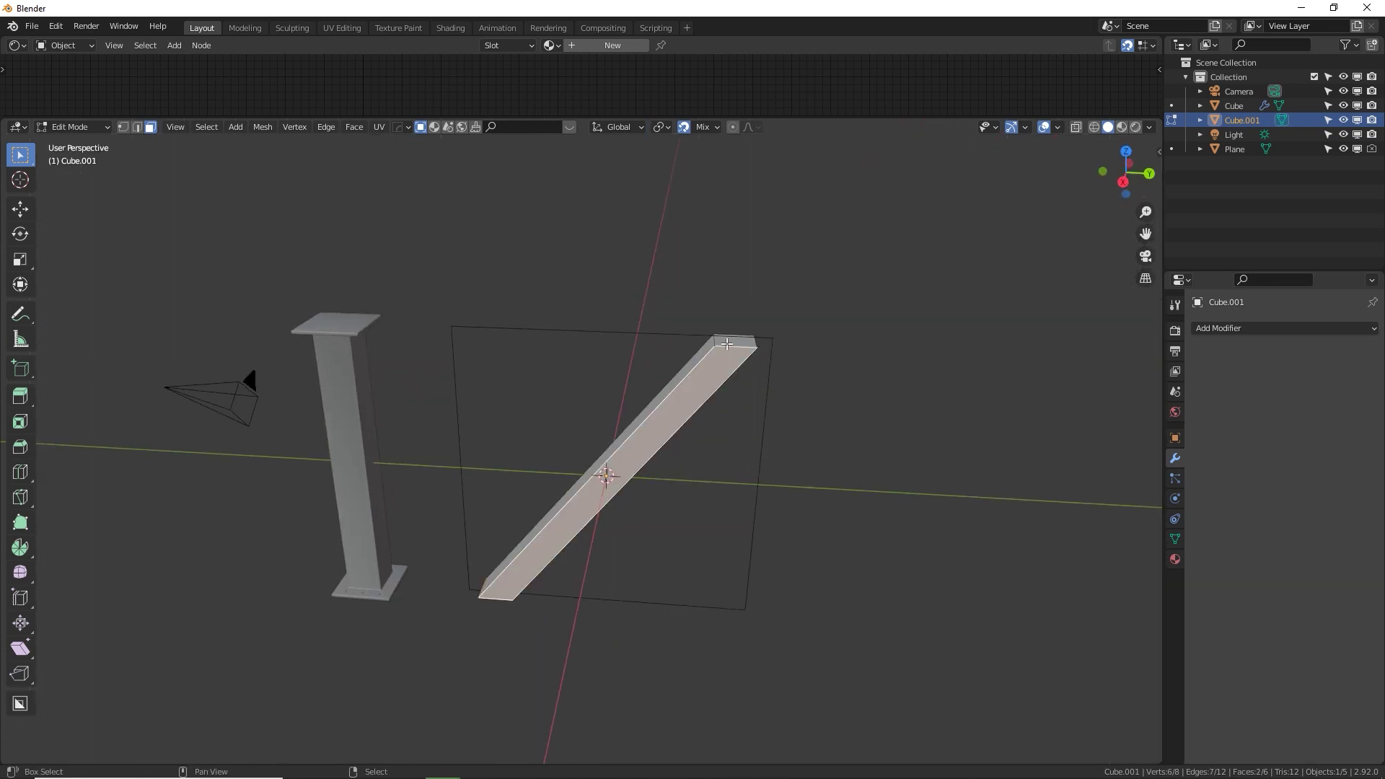
pyautogui.click(729, 337)
pyautogui.keyDown('shift'); pyautogui.click(497, 591); pyautogui.keyUp('shift')
pyautogui.scroll(3, 684, 455)
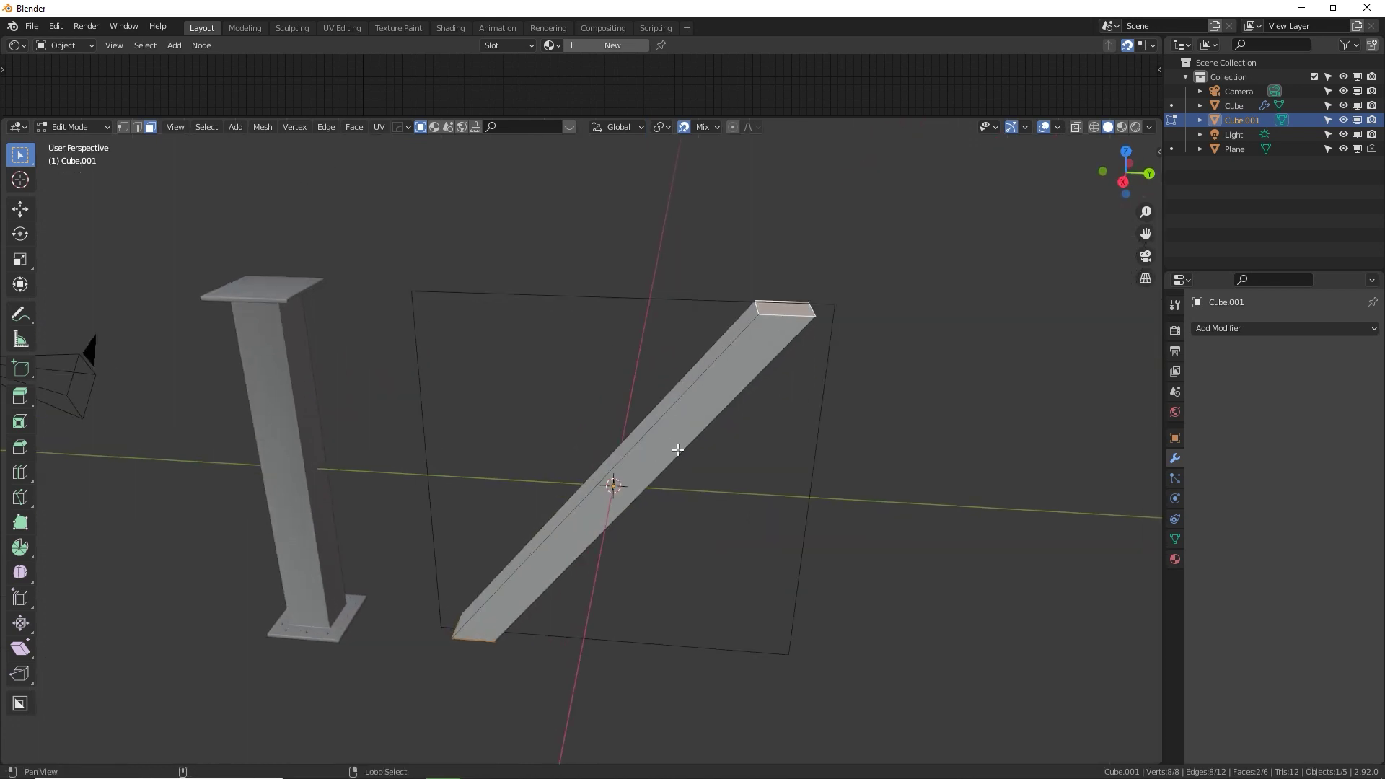
pyautogui.press('e')
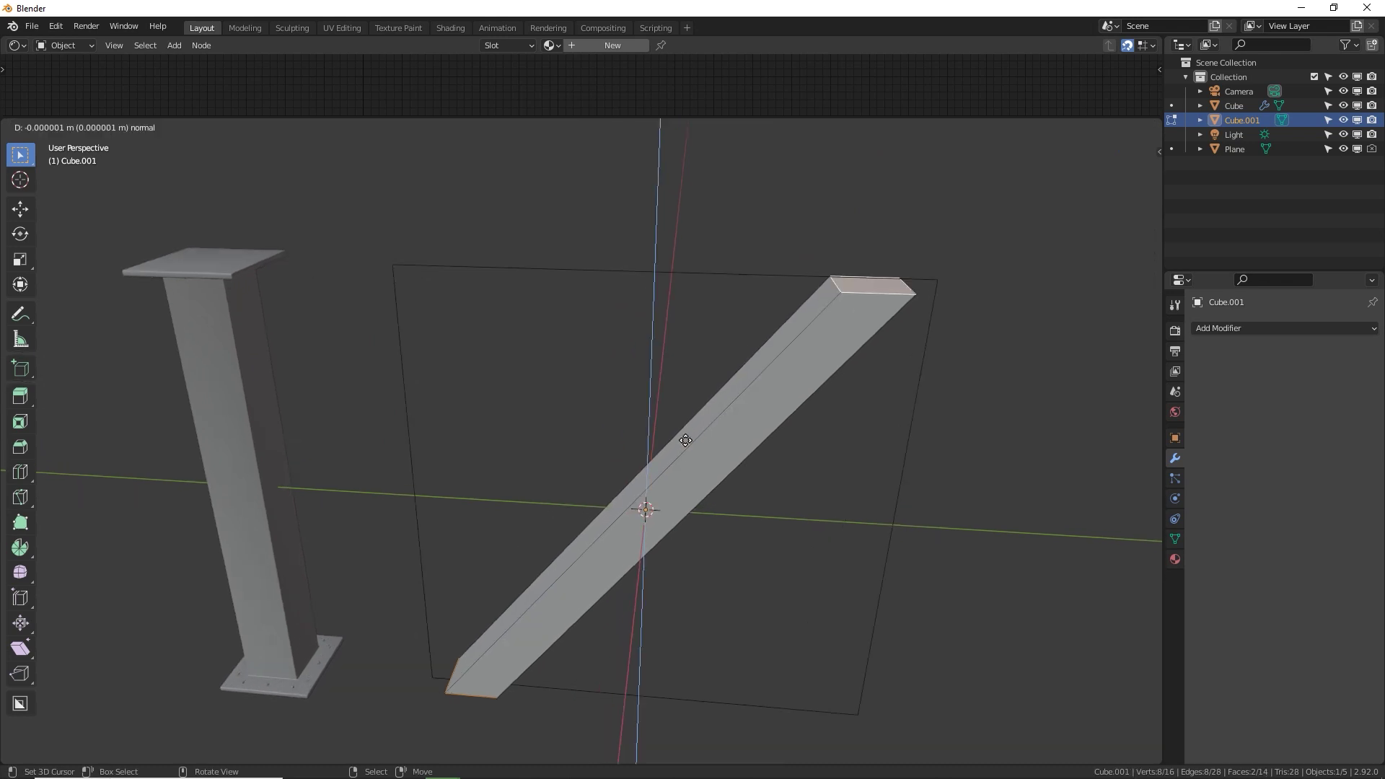
pyautogui.click(686, 441)
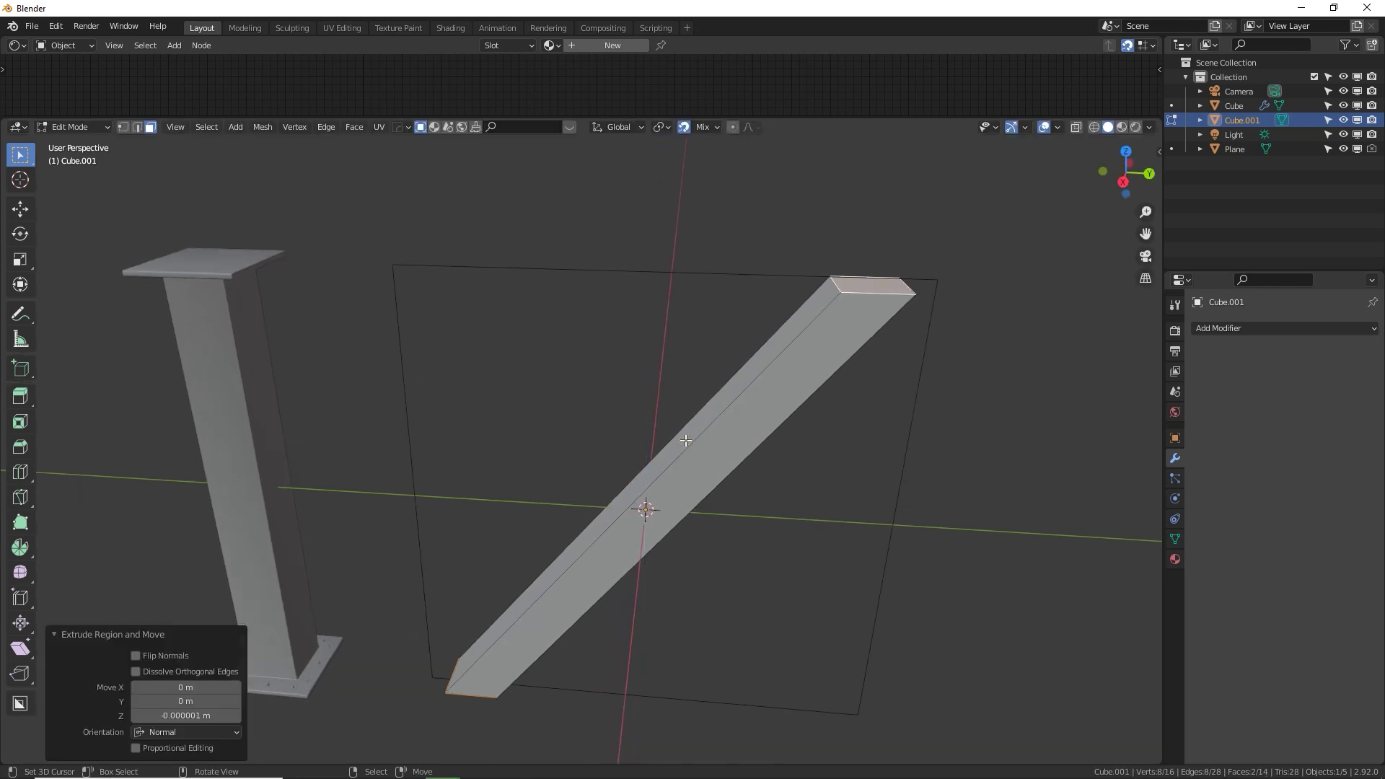
# Scale the extruded end faces by 1.75 around their individual origins and return to Object Mode.
pyautogui.click(661, 127)
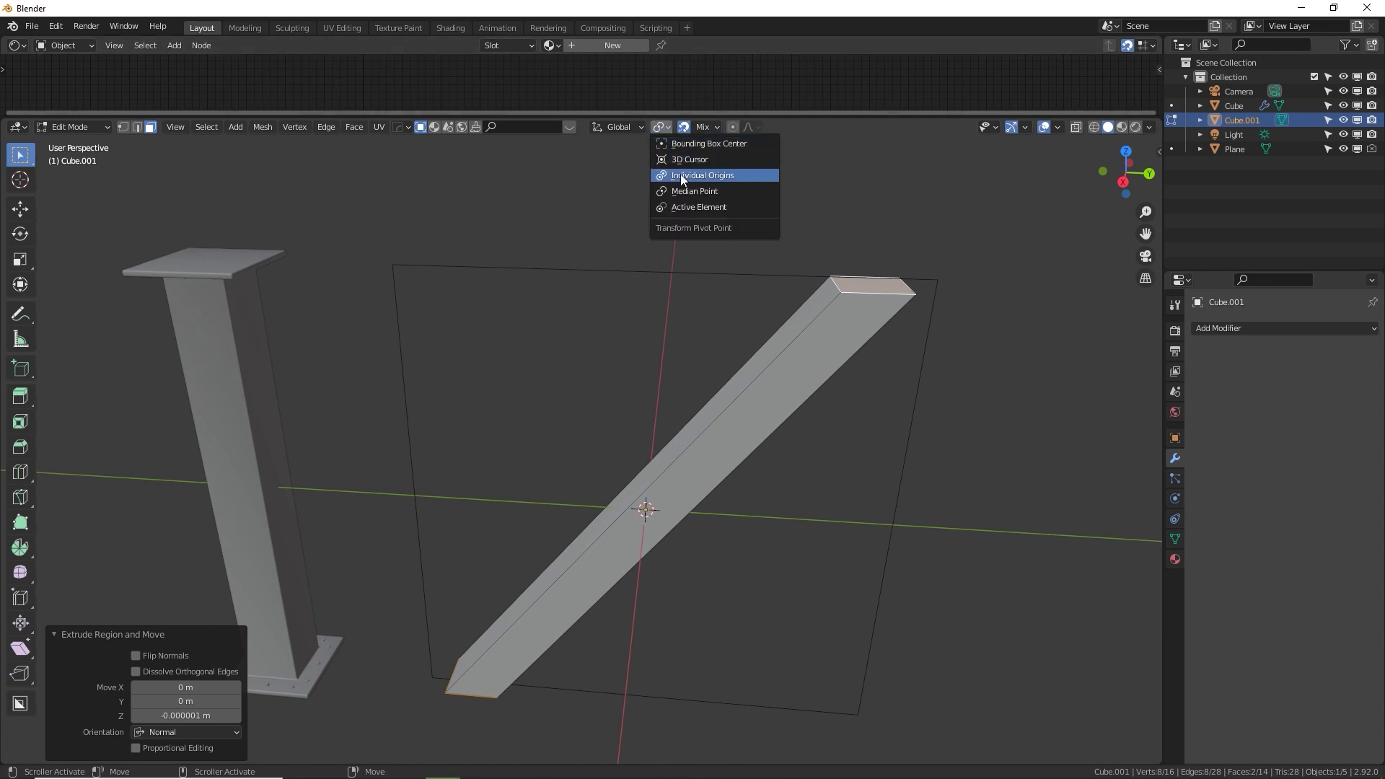
pyautogui.click(681, 175)
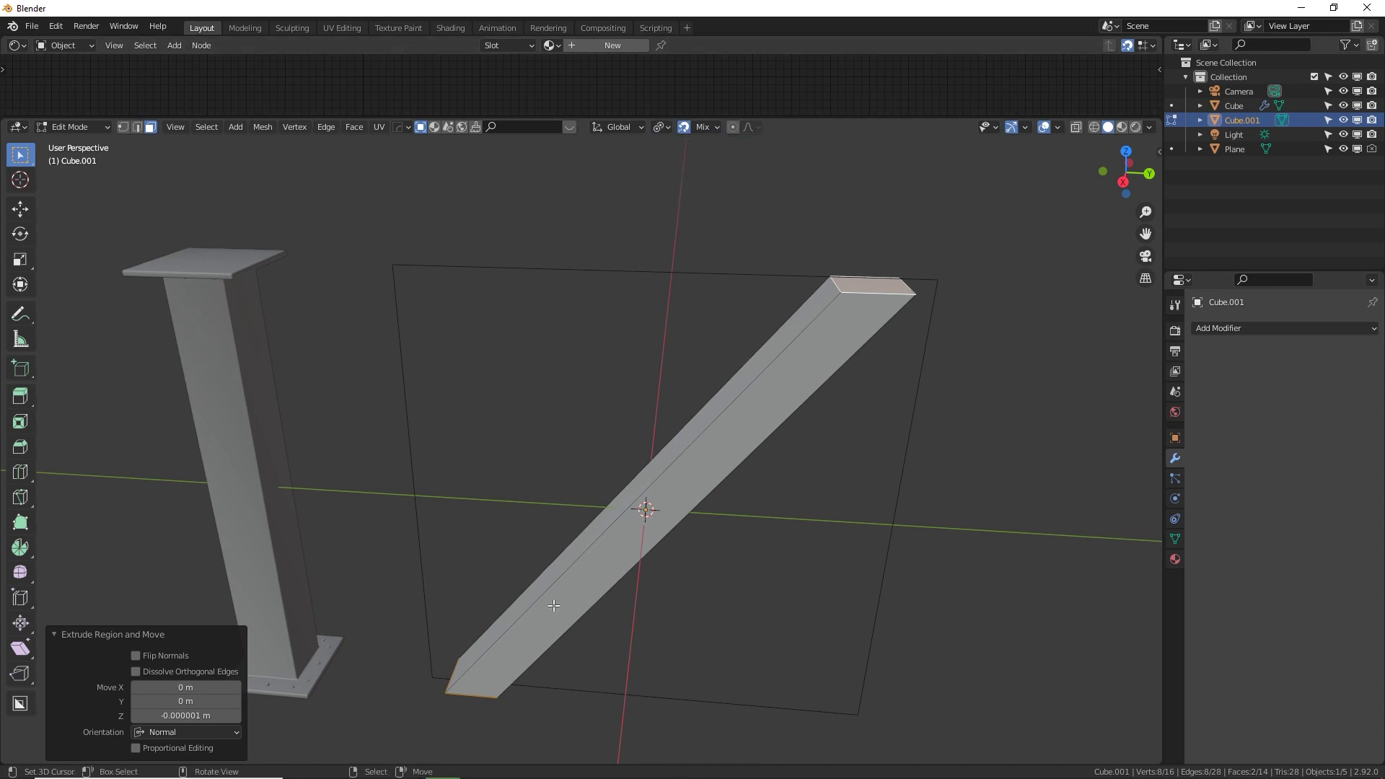
pyautogui.write('s')
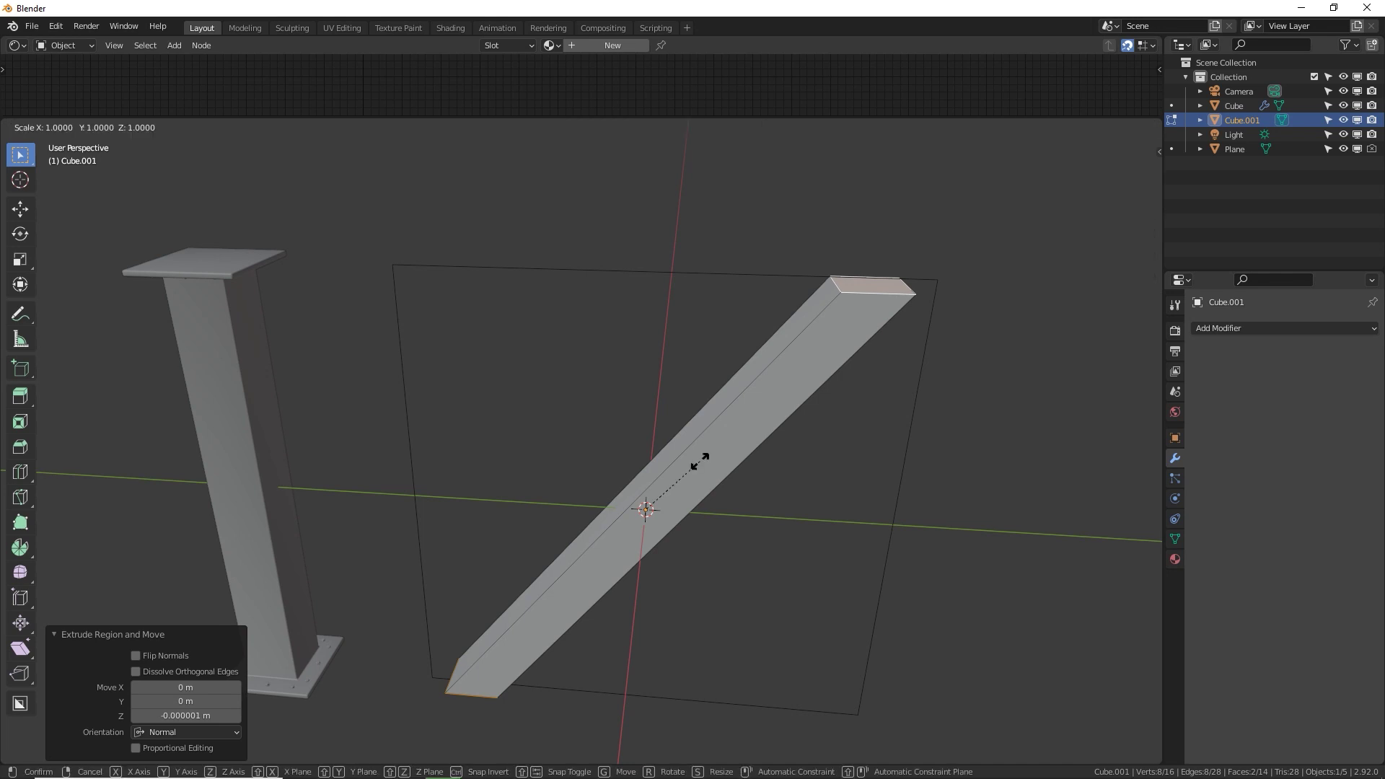
pyautogui.write('1.75')
pyautogui.press('Return')
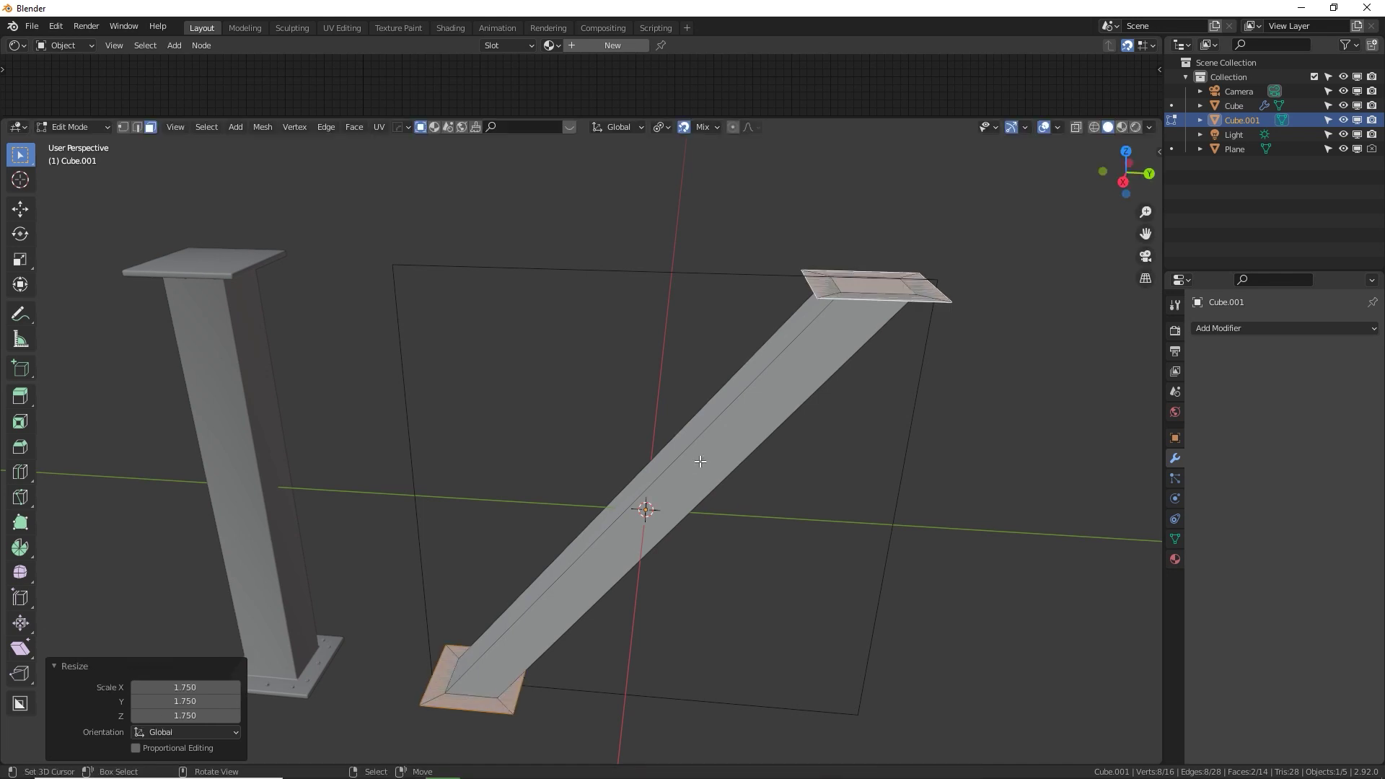
pyautogui.moveTo(717, 448); pyautogui.dragTo(560, 368, button='middle')
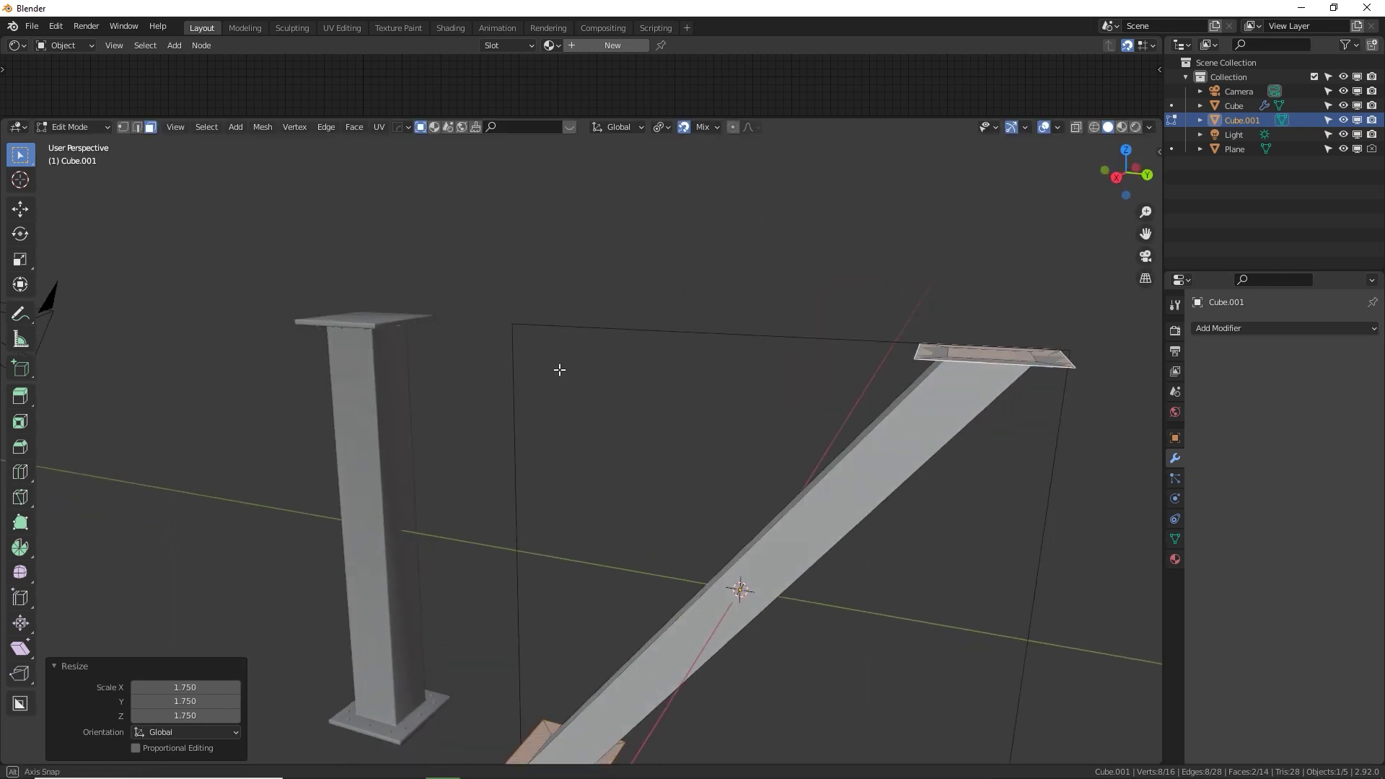
pyautogui.moveTo(367, 326); pyautogui.dragTo(617, 466, button='middle')
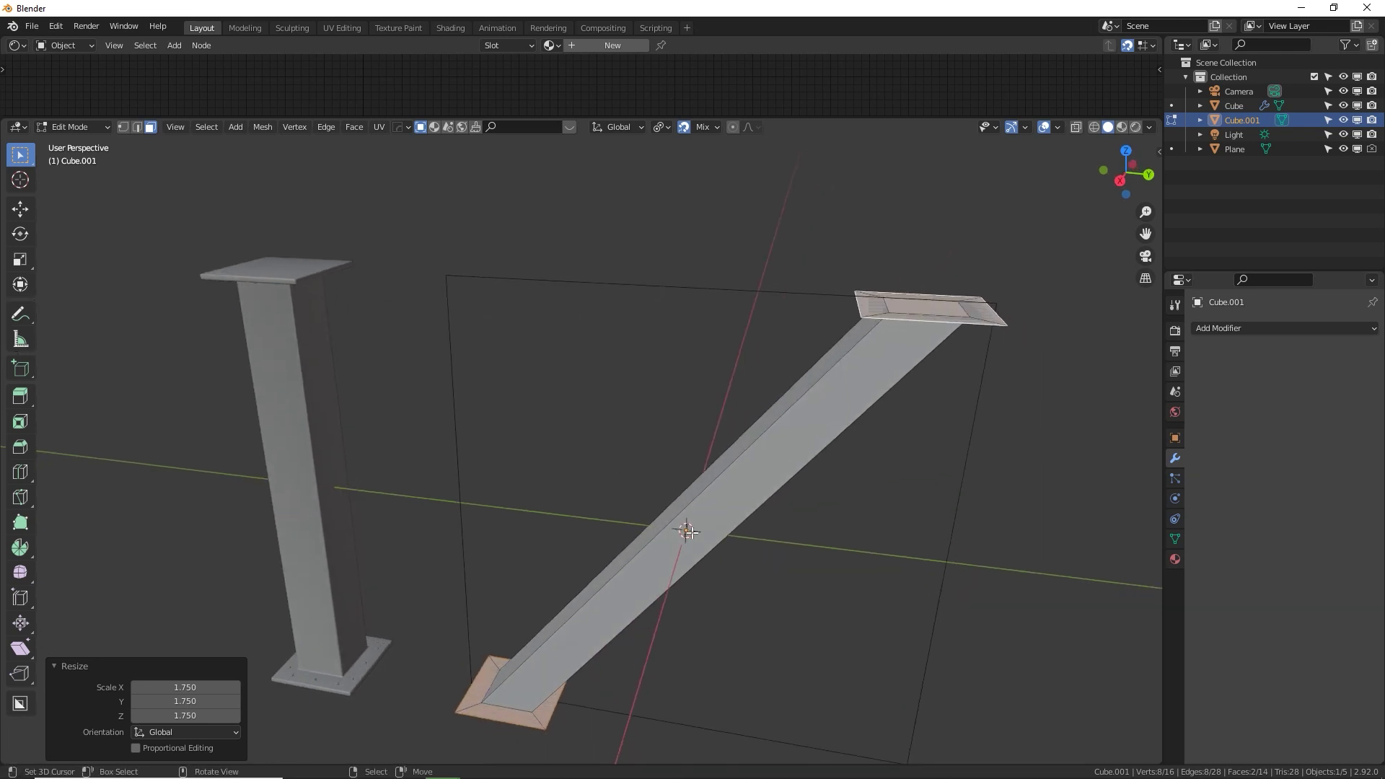
pyautogui.press('Tab')
pyautogui.moveTo(601, 542); pyautogui.dragTo(851, 444, button='middle')
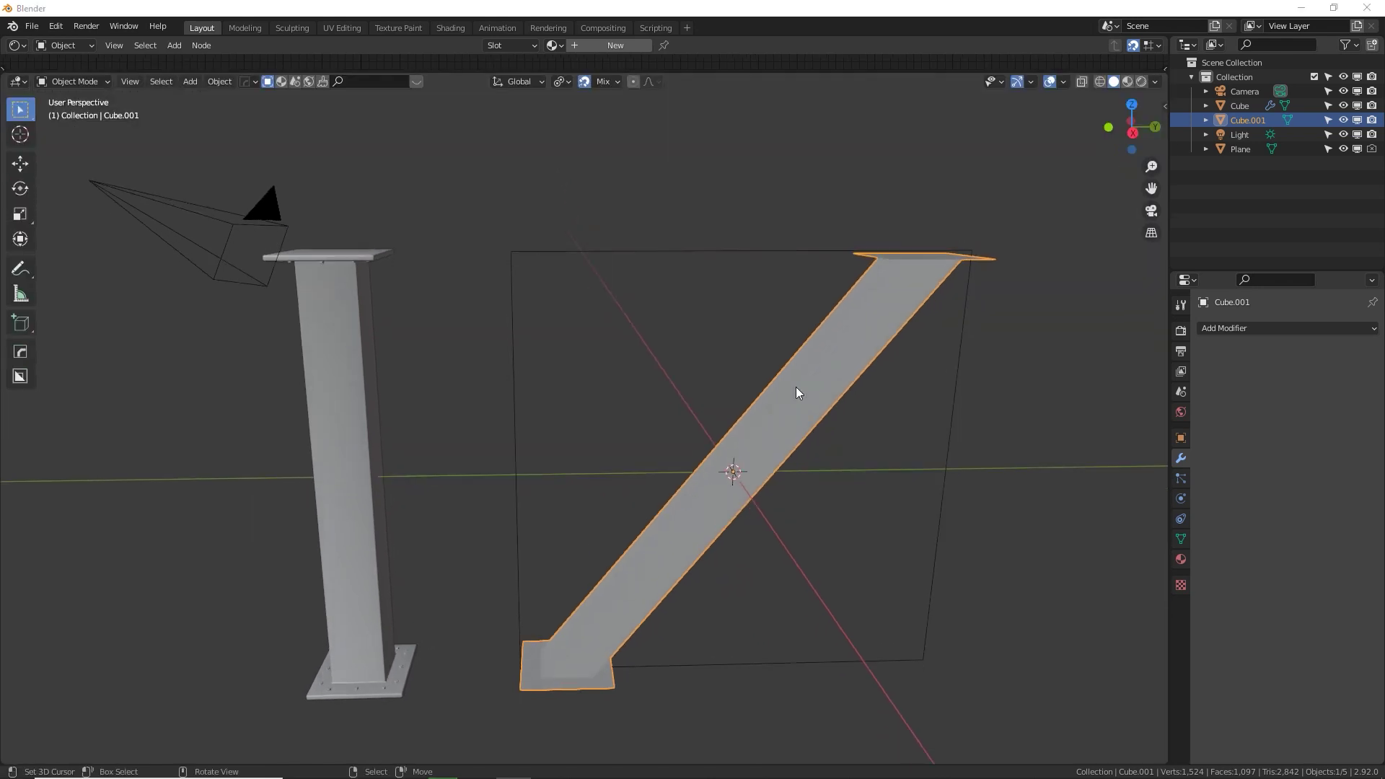
# Move the slanted beam along positive Y, out of the reference square, in the right orthographic view.
pyautogui.click(351, 404)
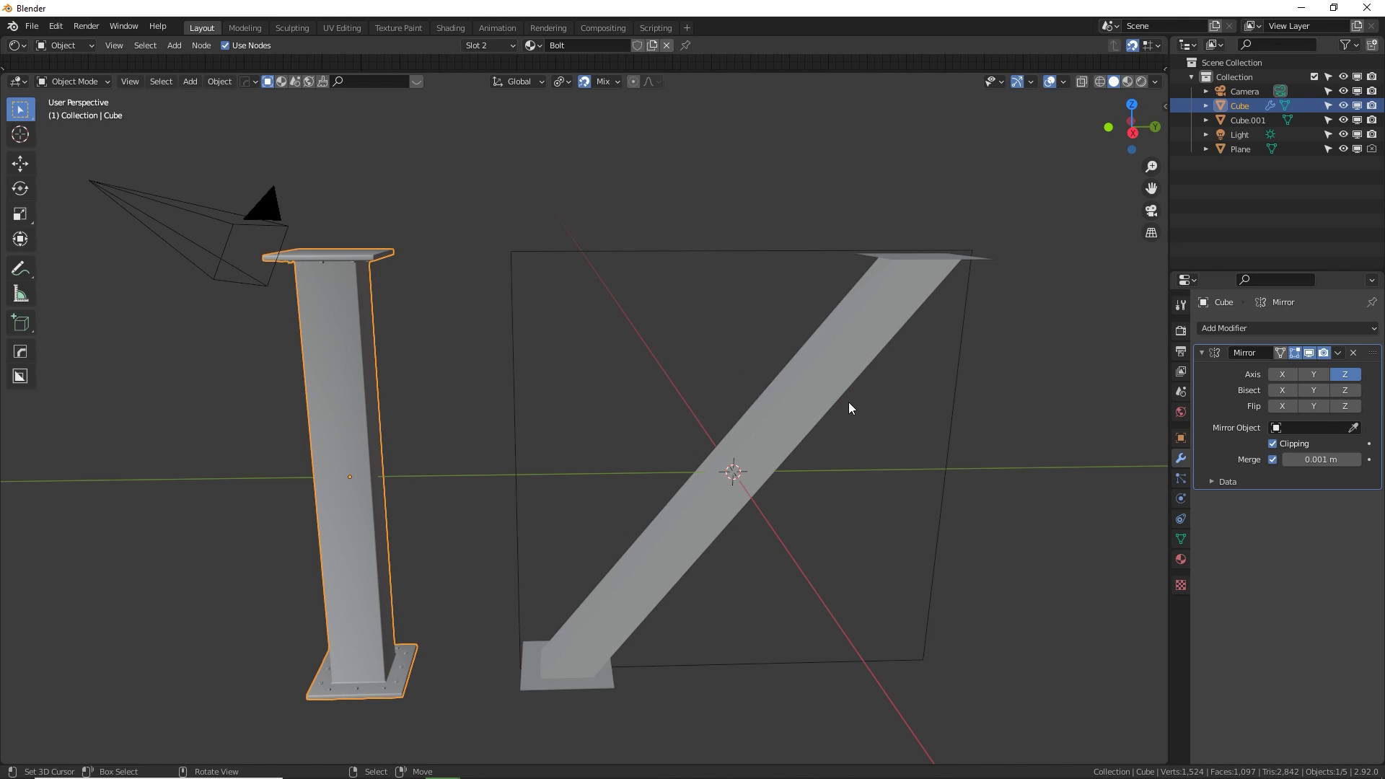
pyautogui.click(777, 445)
pyautogui.press('KP_3')
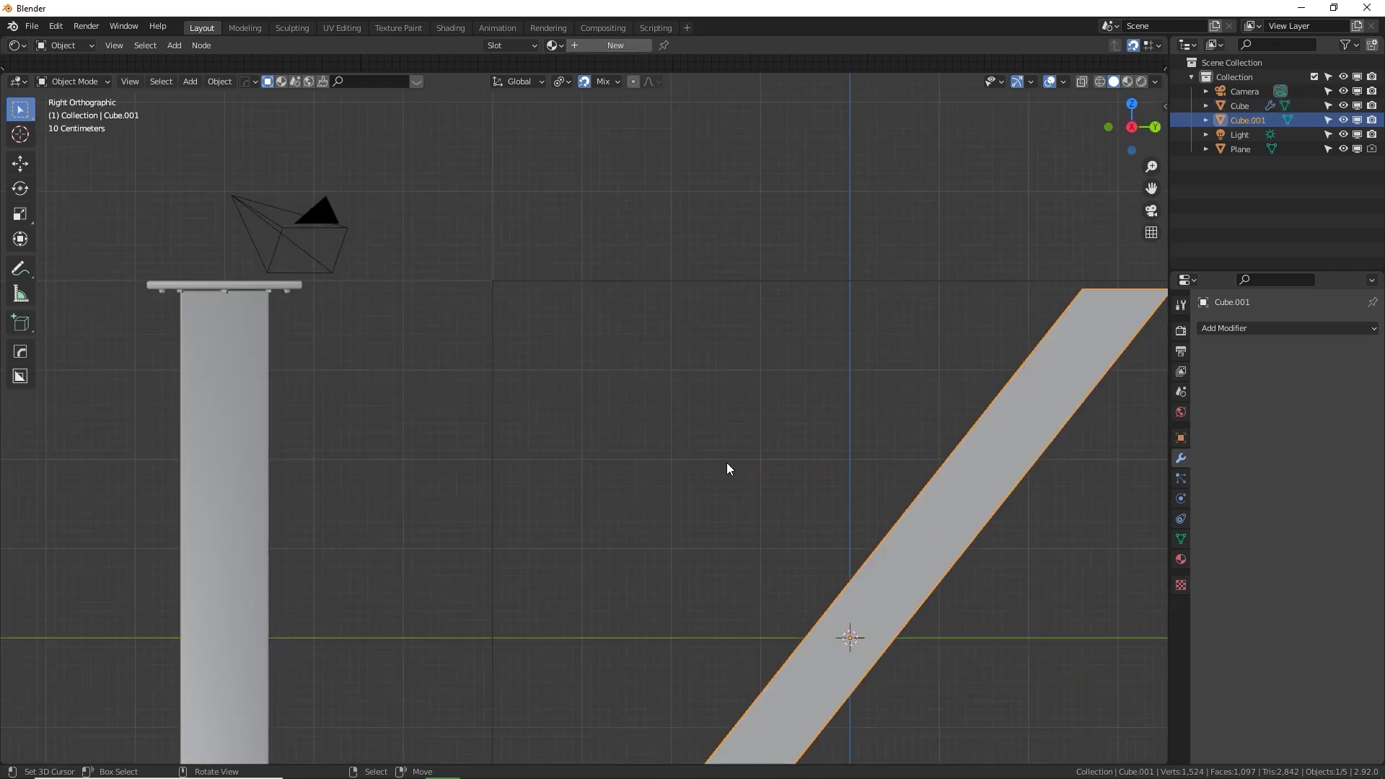
pyautogui.scroll(-3, 772, 471)
pyautogui.press('g')
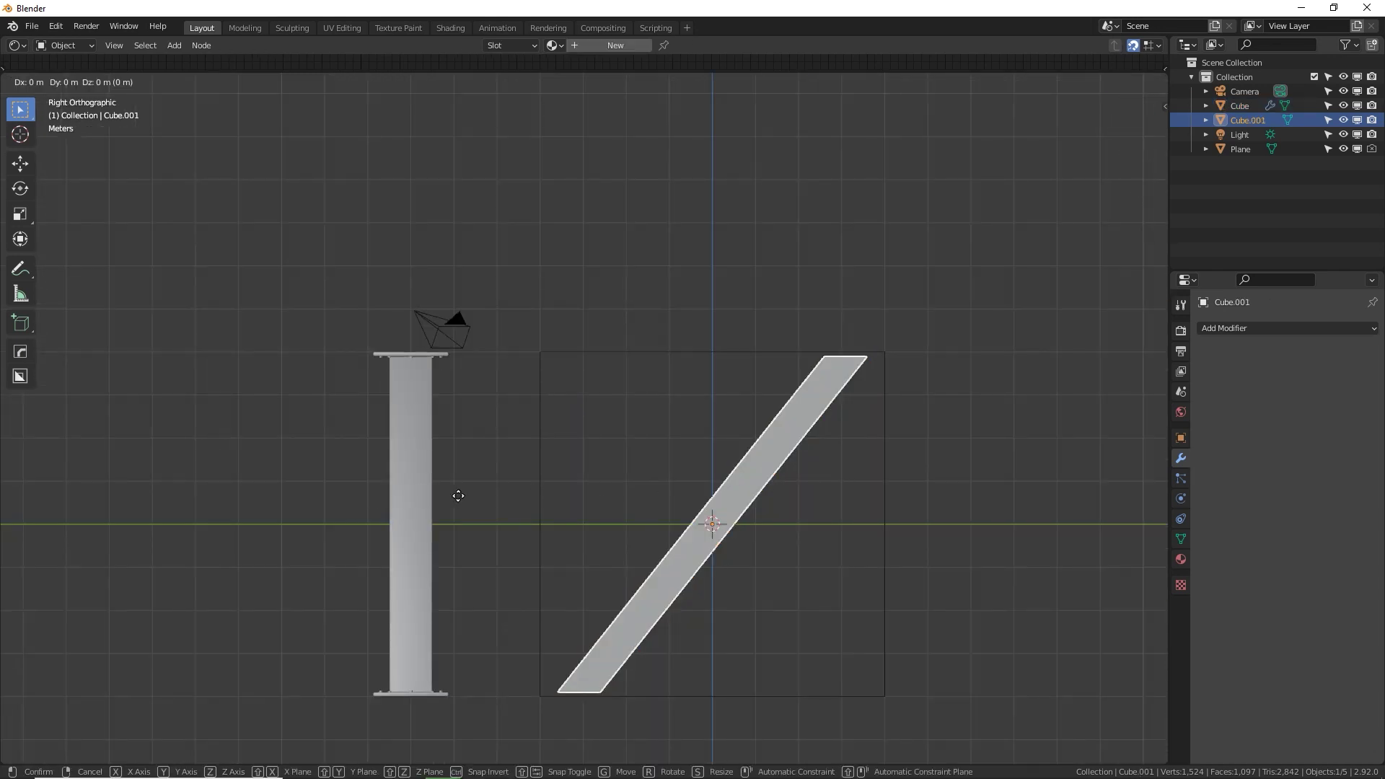
pyautogui.click(742, 495)
# Duplicate the column and place the copy 7 m along Y, in the centre of the reference square.
pyautogui.click(402, 503)
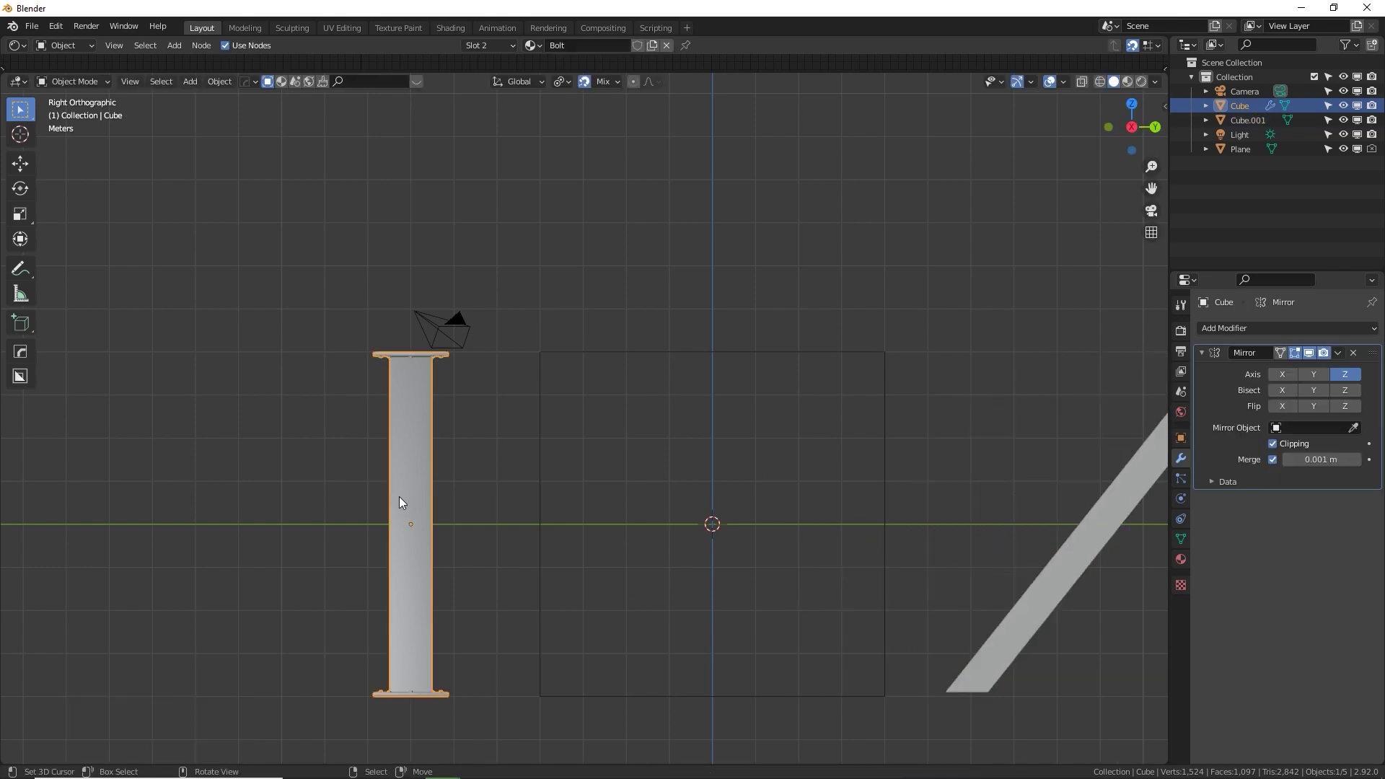
pyautogui.hotkey('shift', 'd')
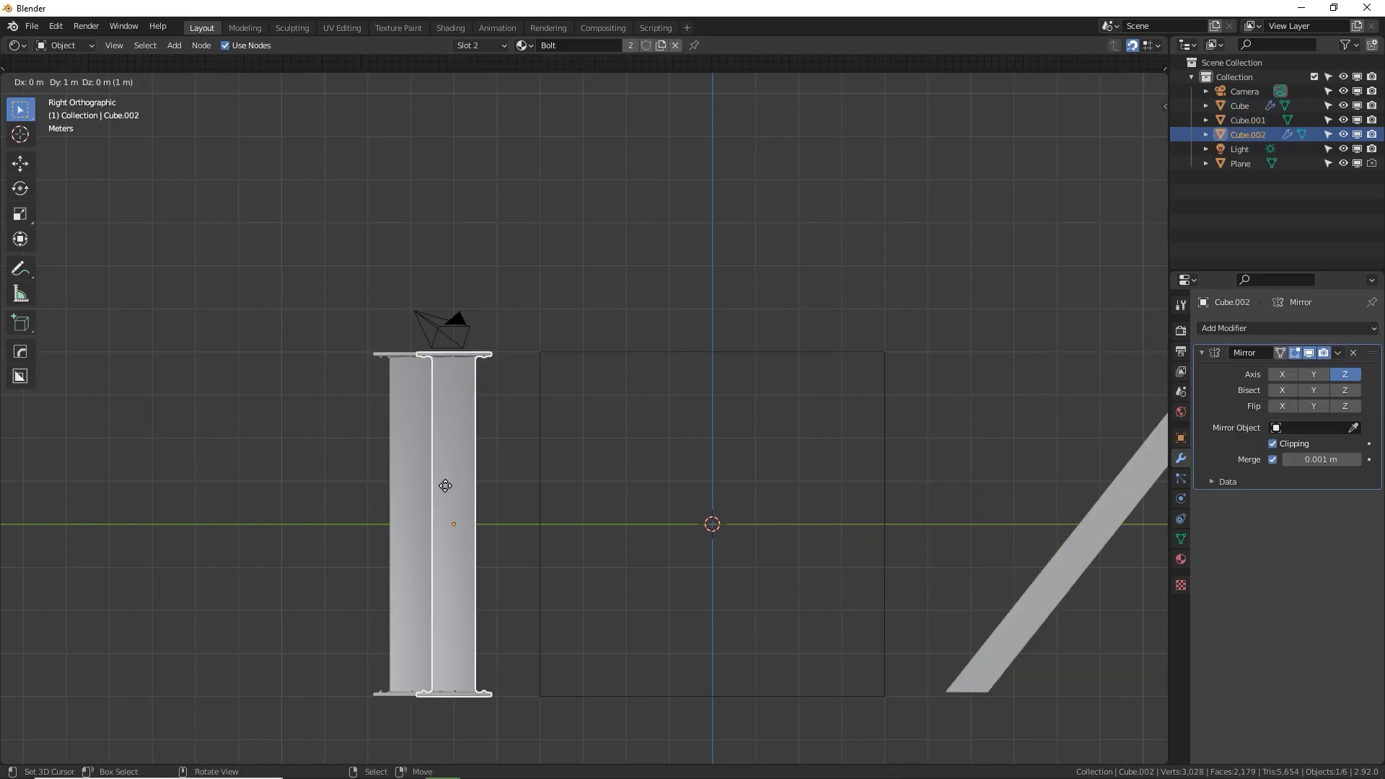
pyautogui.click(644, 489)
# Enter Edit Mode on the duplicated column with vertex selection and turn on X-ray display.
pyautogui.scroll(4, 750, 368)
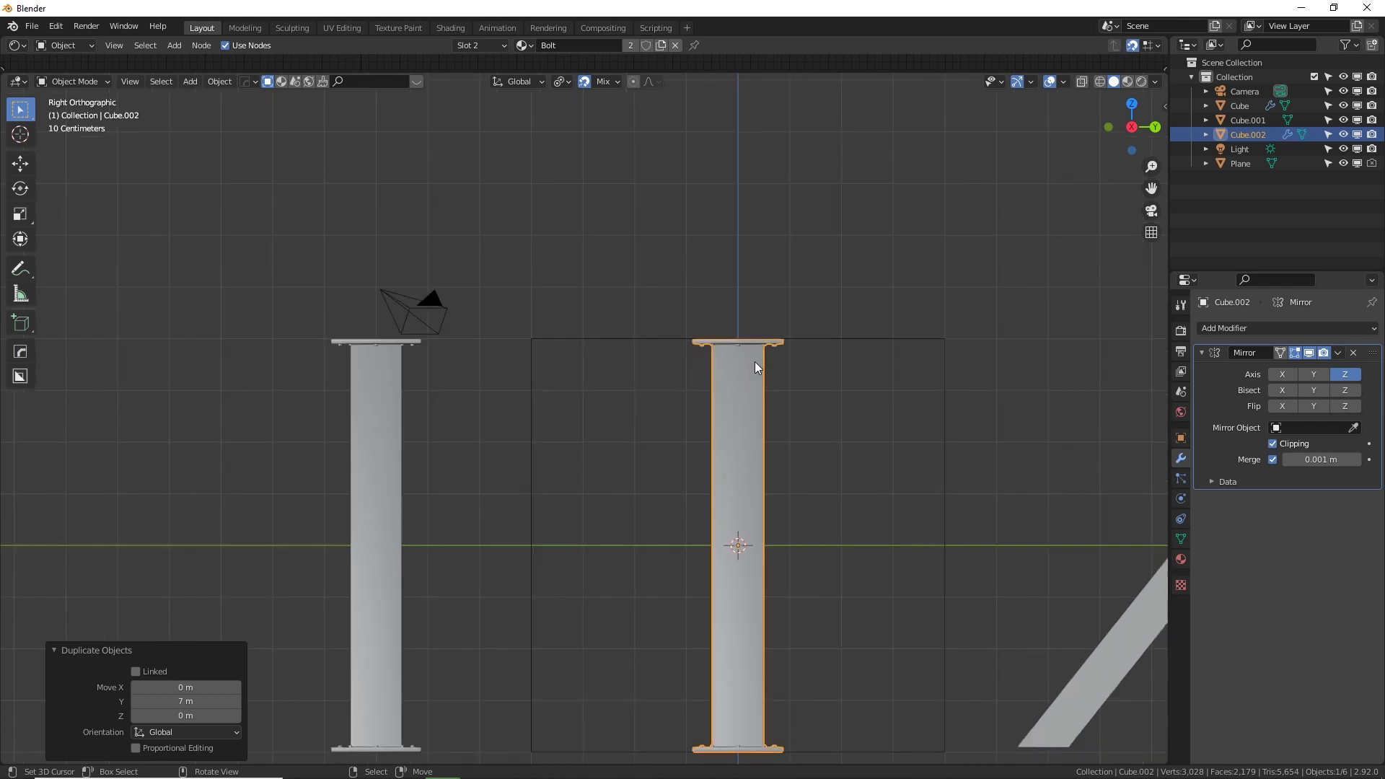
pyautogui.keyDown('shift'); pyautogui.moveTo(712, 407); pyautogui.dragTo(675, 423, button='middle'); pyautogui.keyUp('shift')
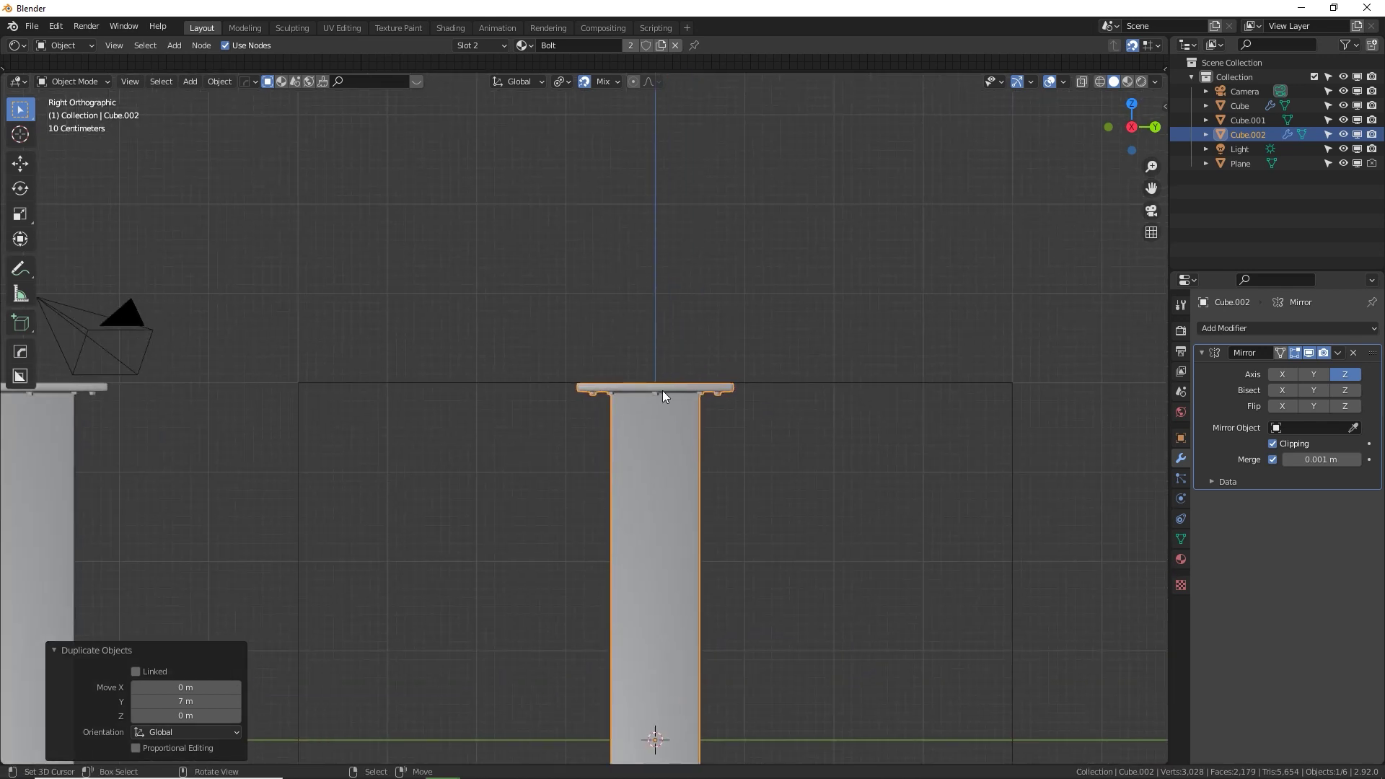
pyautogui.scroll(1, 922, 422)
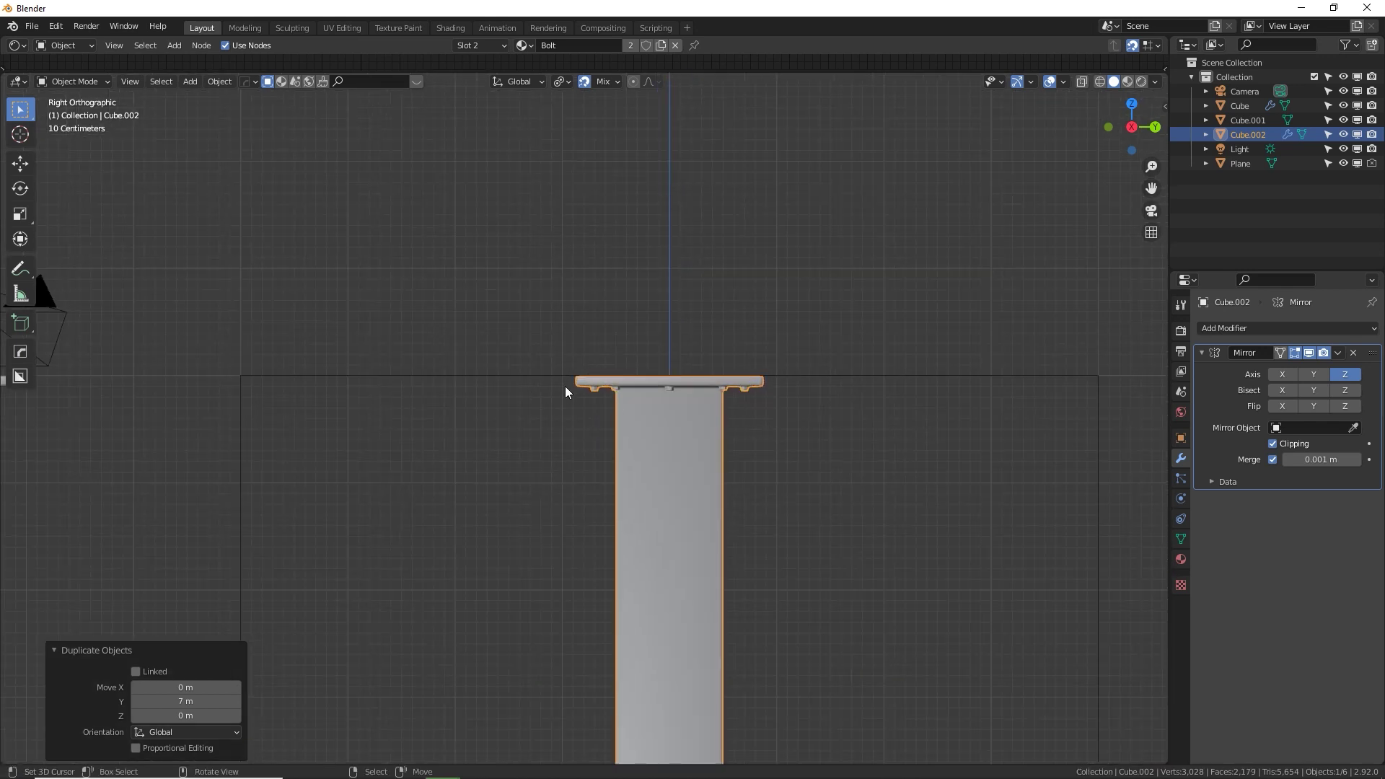
pyautogui.press('Tab')
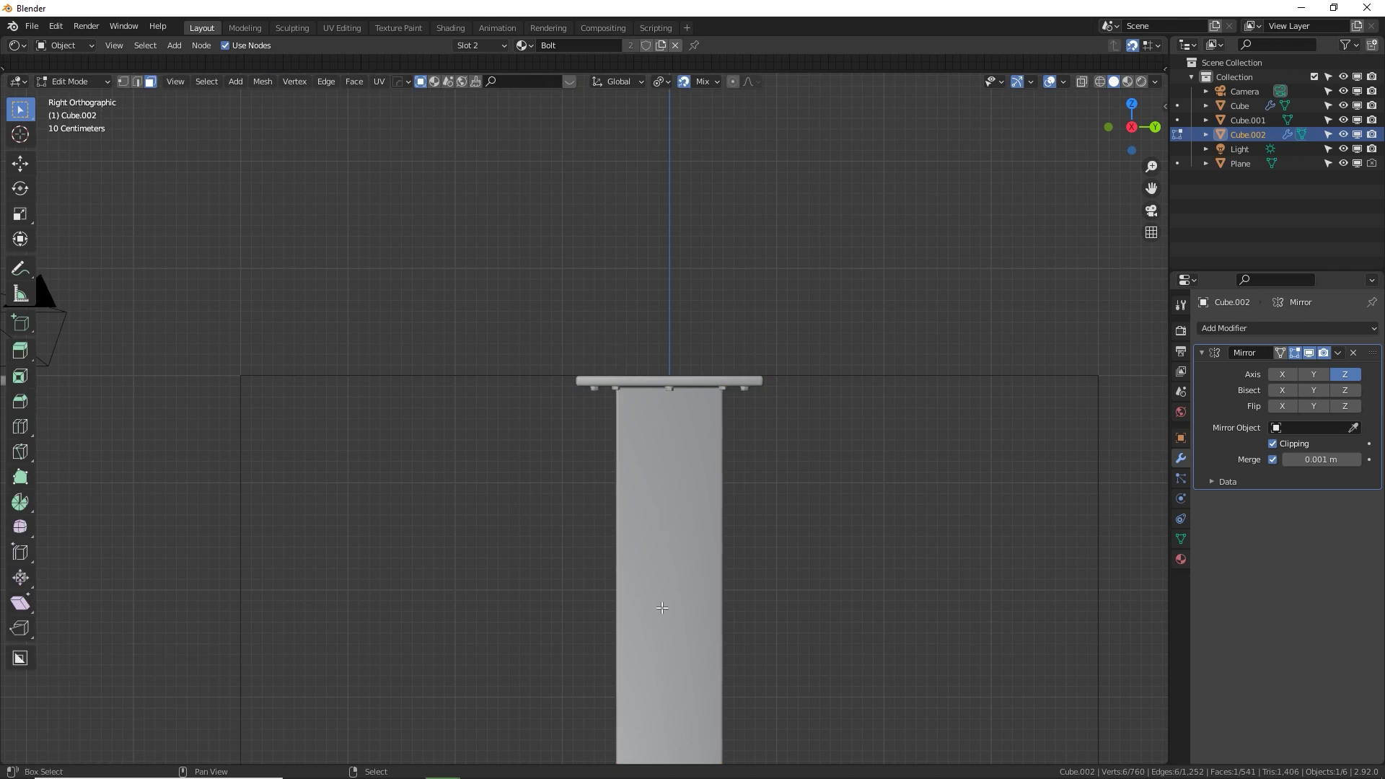
pyautogui.press('KP_Decimal')
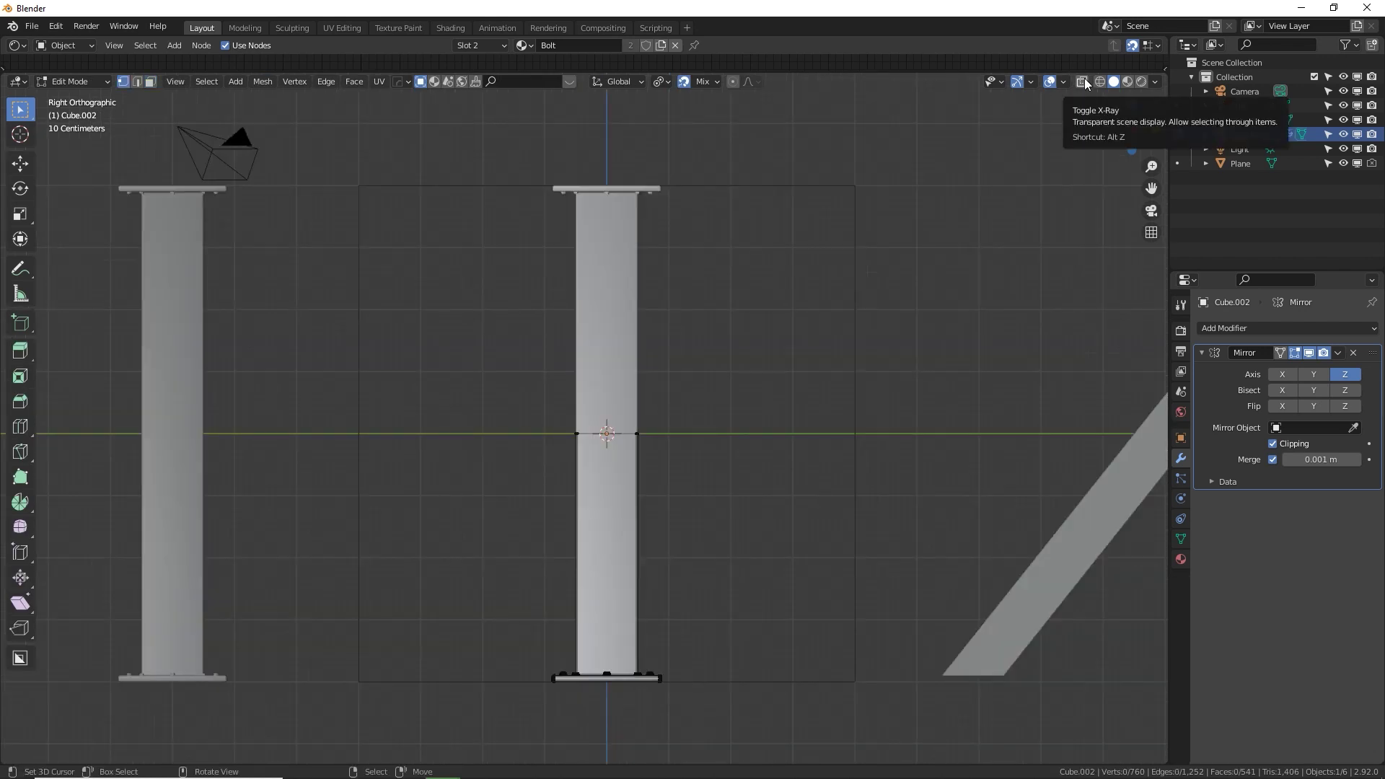
pyautogui.click(1084, 82)
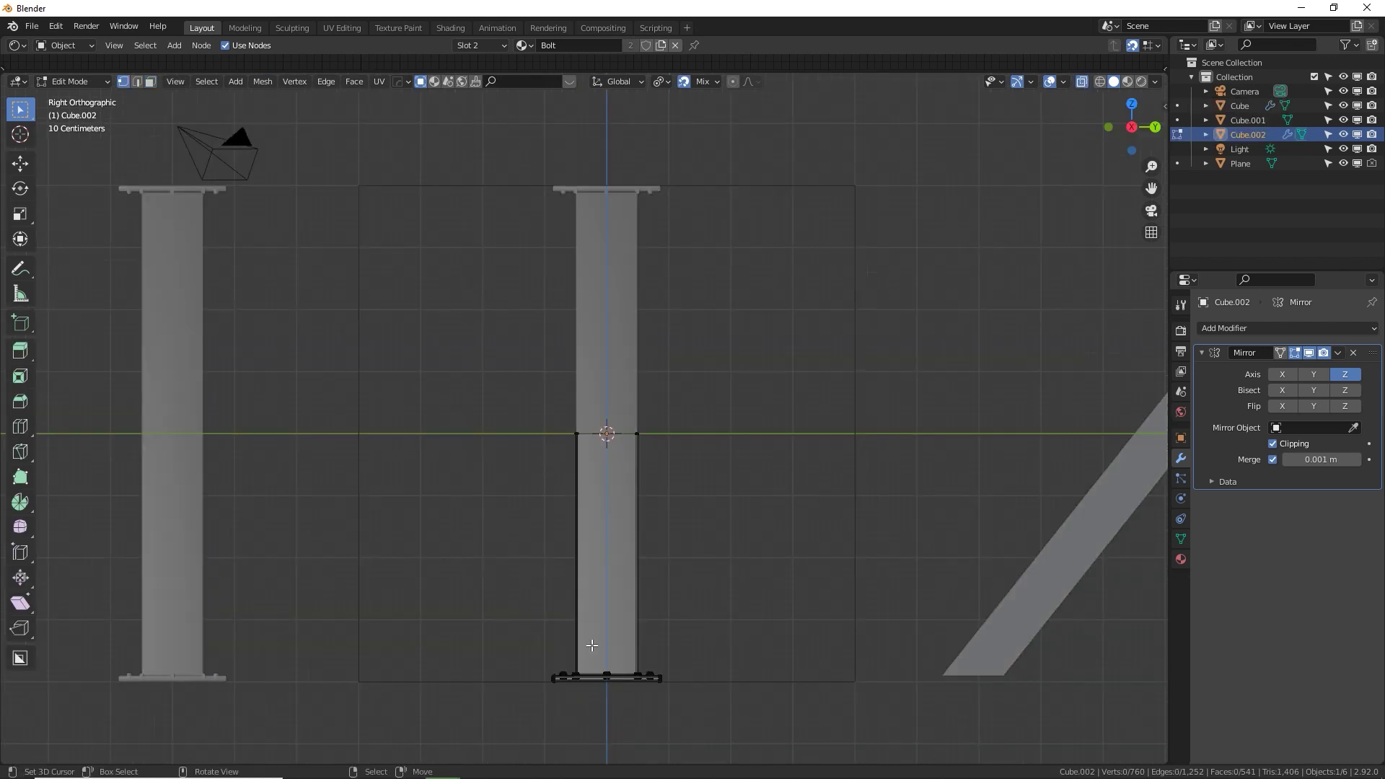
# Try to move the column's bottom-end vertices -3.1 m along Y with the Mirror modifier active, and undo the move.
pyautogui.press('b')
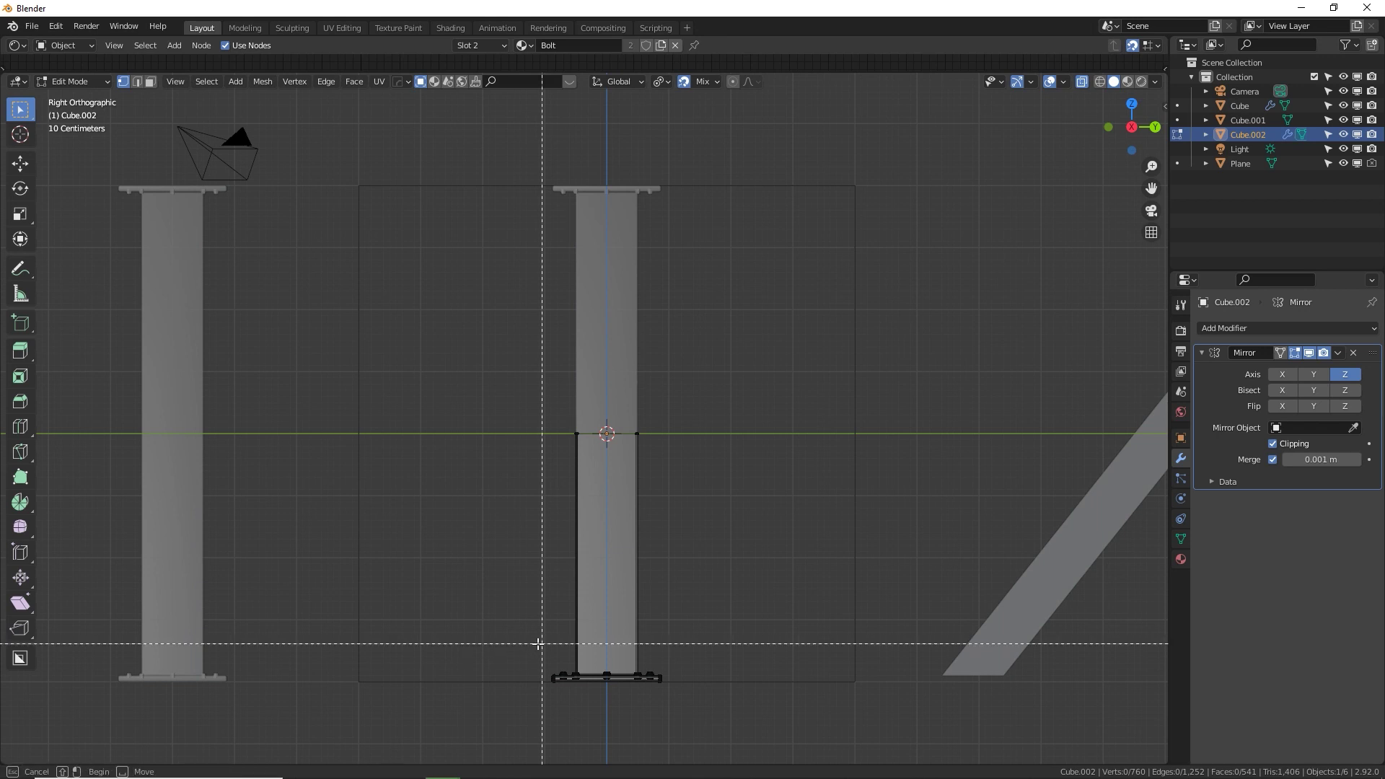
pyautogui.moveTo(513, 653); pyautogui.dragTo(744, 733)
pyautogui.press('g')
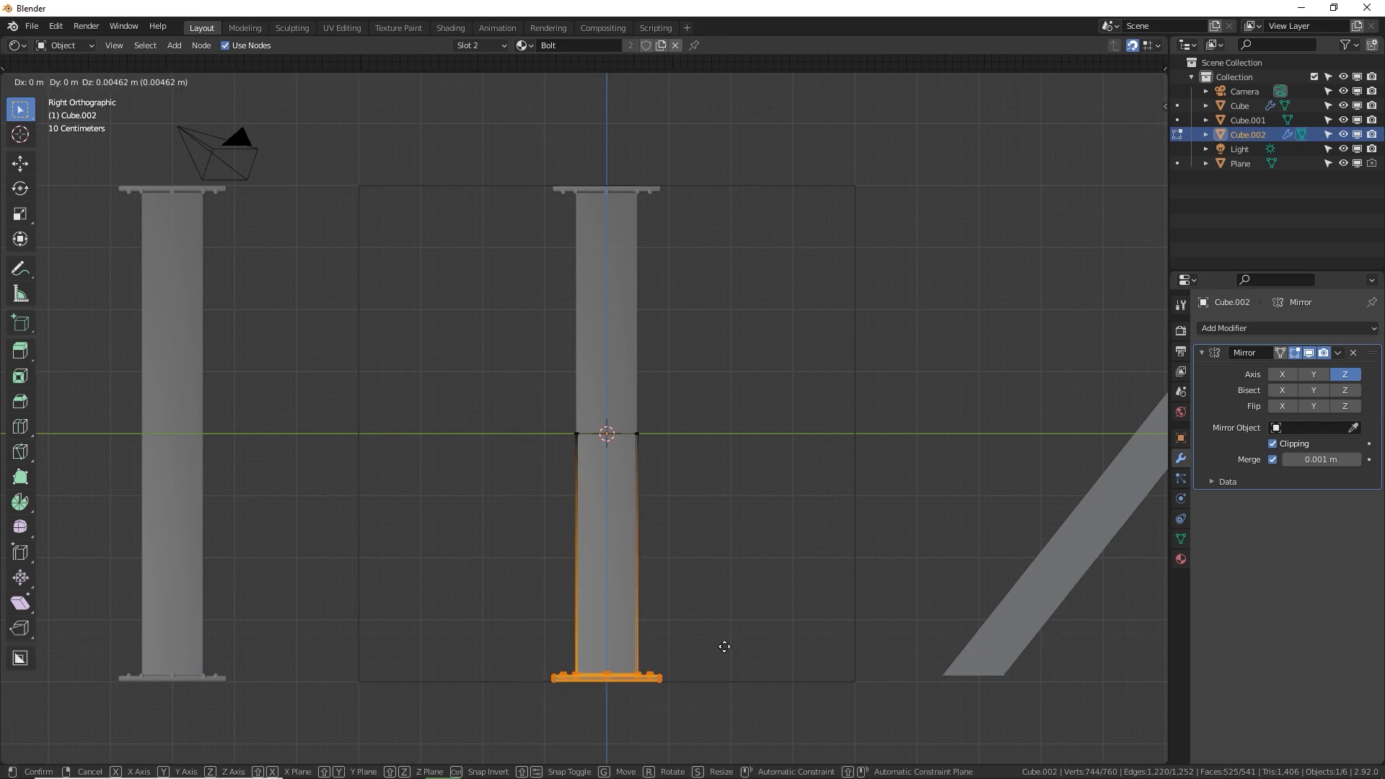
pyautogui.press('x')
pyautogui.press('y')
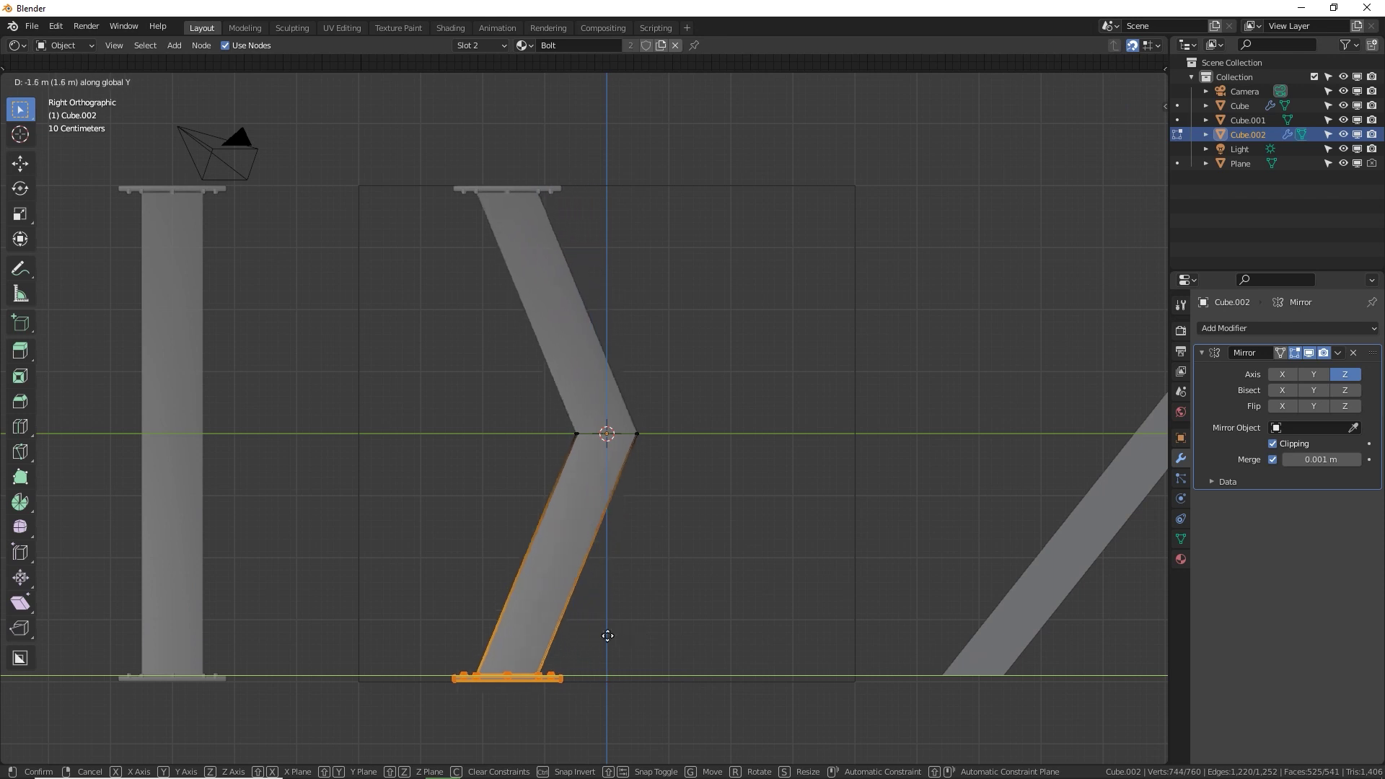
pyautogui.click(532, 631)
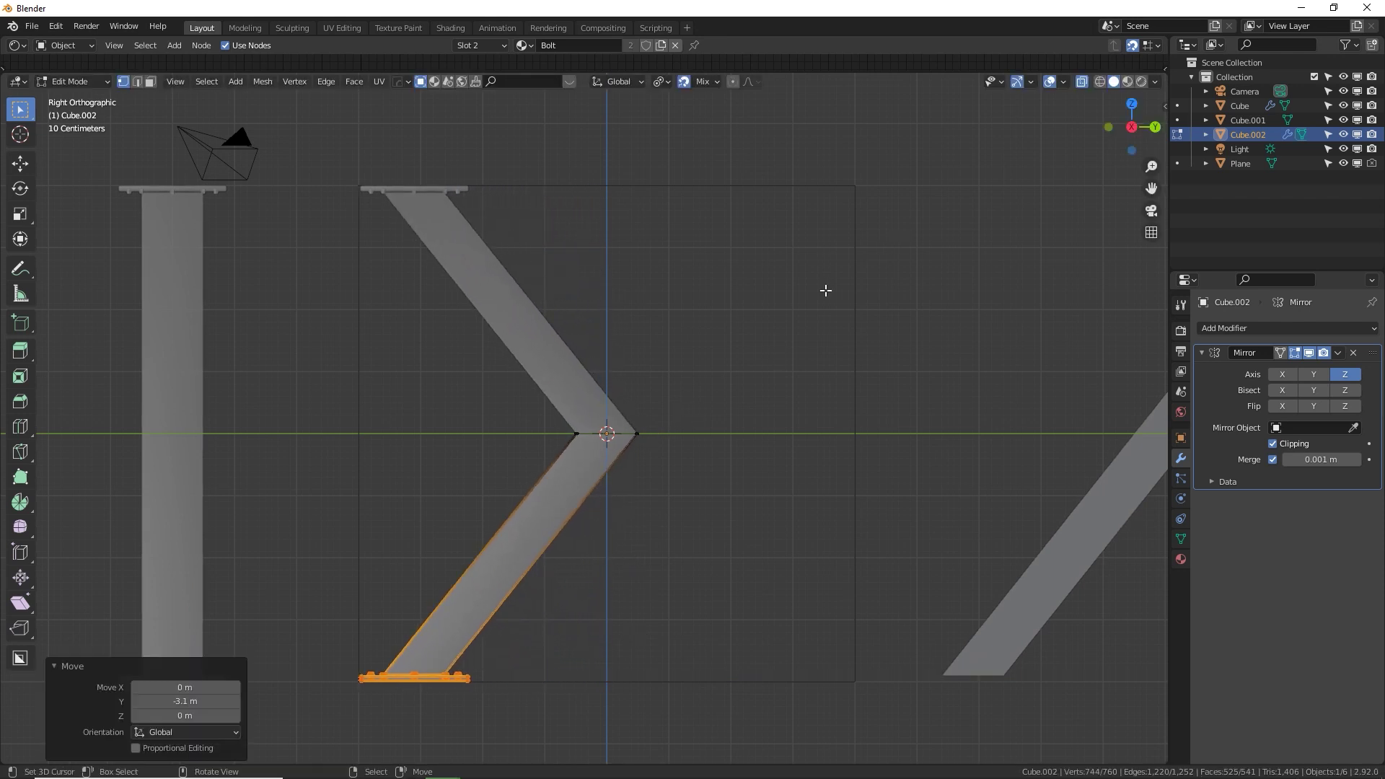
pyautogui.hotkey('ctrl', 'z')
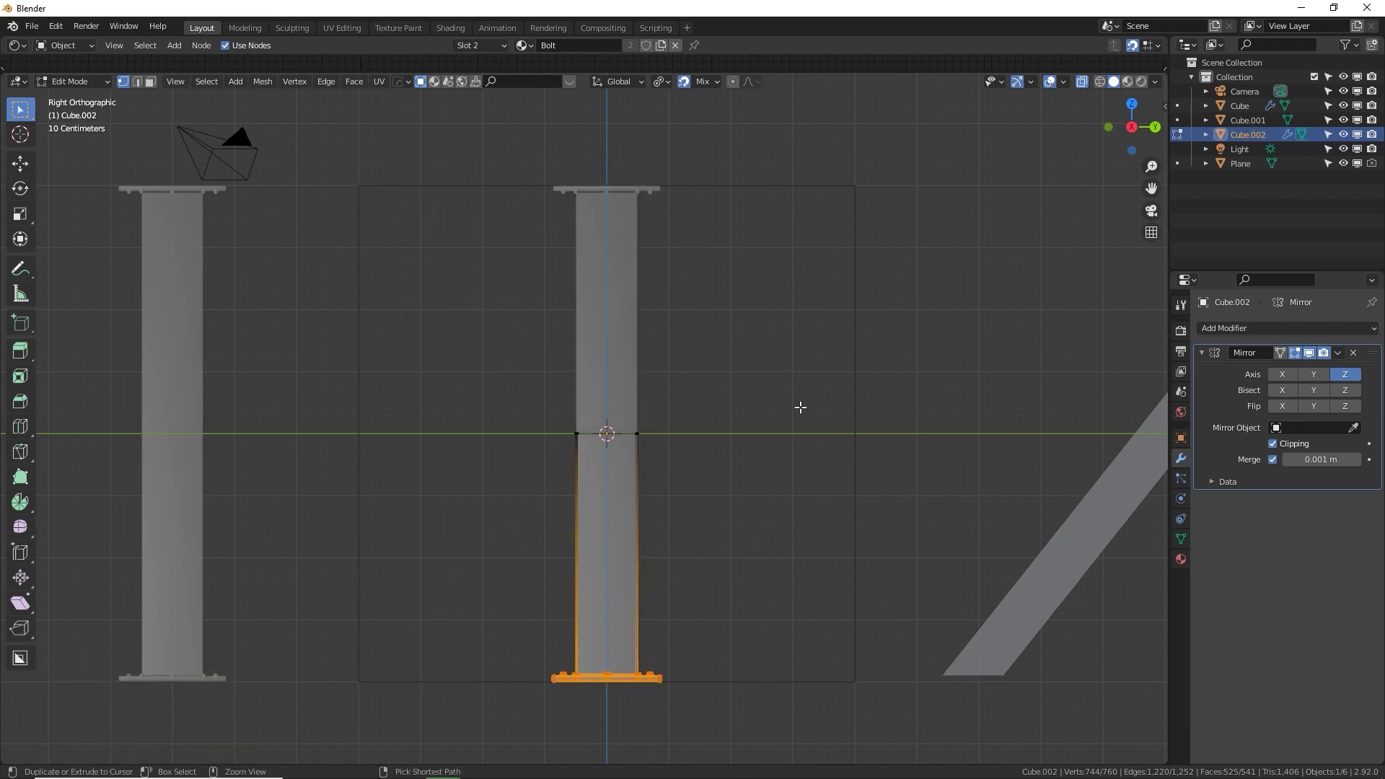
# Return to Object Mode and apply the Mirror modifier on the duplicated column.
pyautogui.press('Tab')
pyautogui.click(1334, 355)
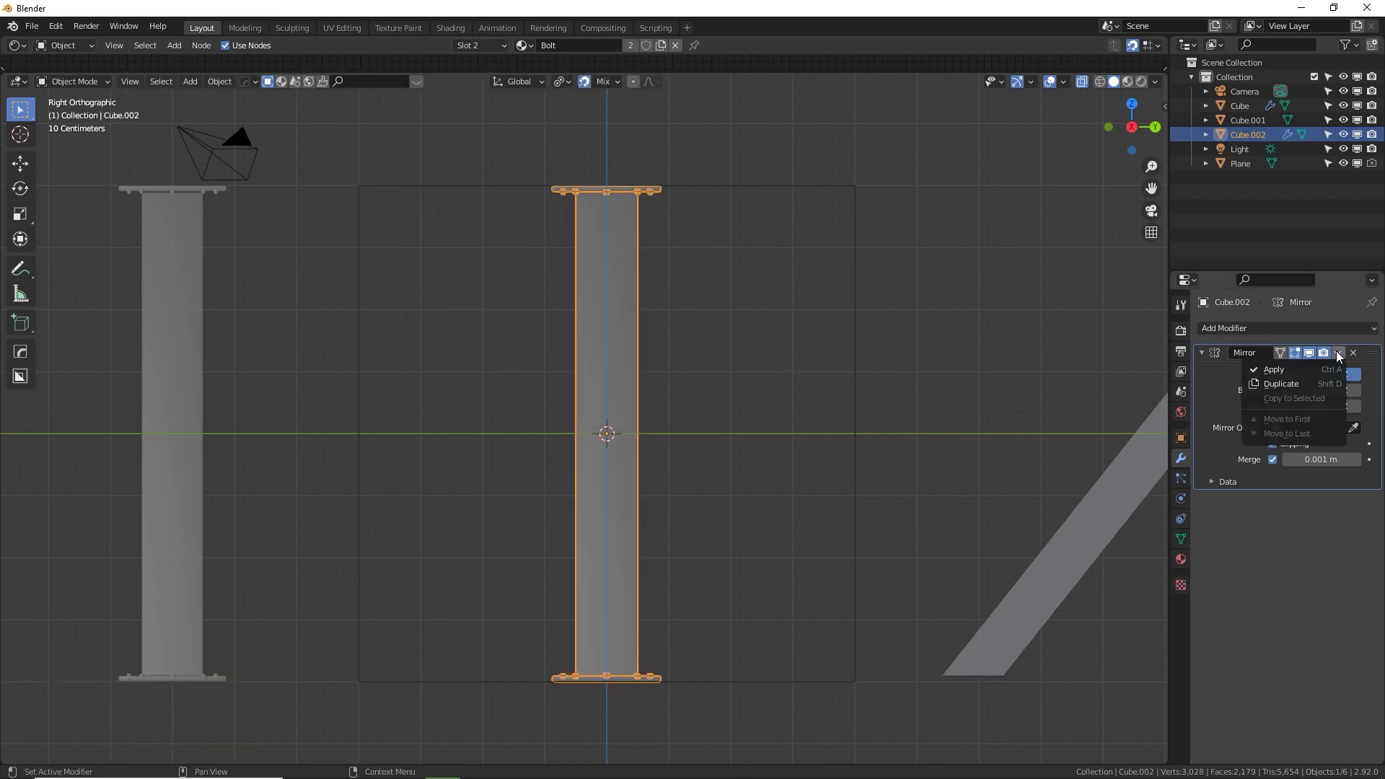
pyautogui.click(1295, 376)
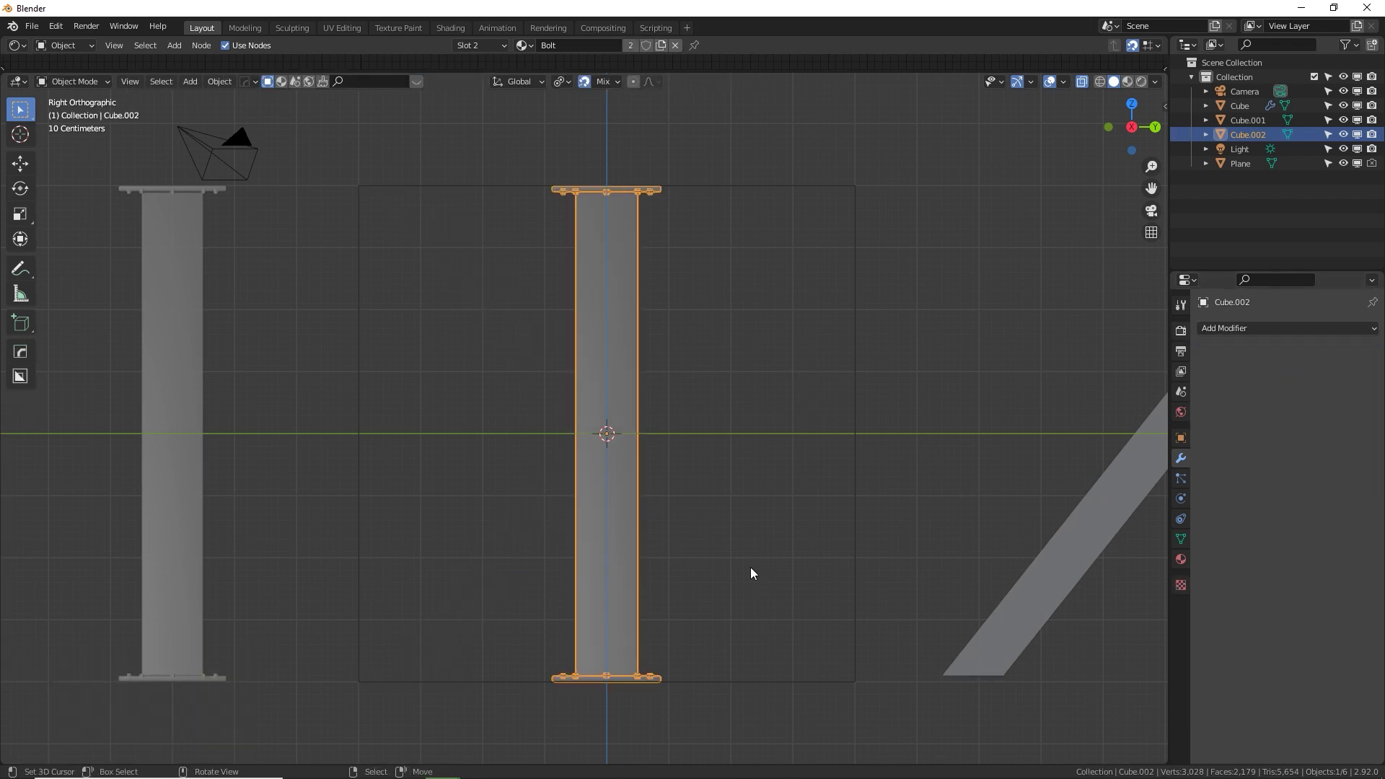
# Select all bottom-end vertices of the duplicated column in Edit Mode and move them -3.1 m along Y.
pyautogui.press('Tab')
pyautogui.click(535, 637)
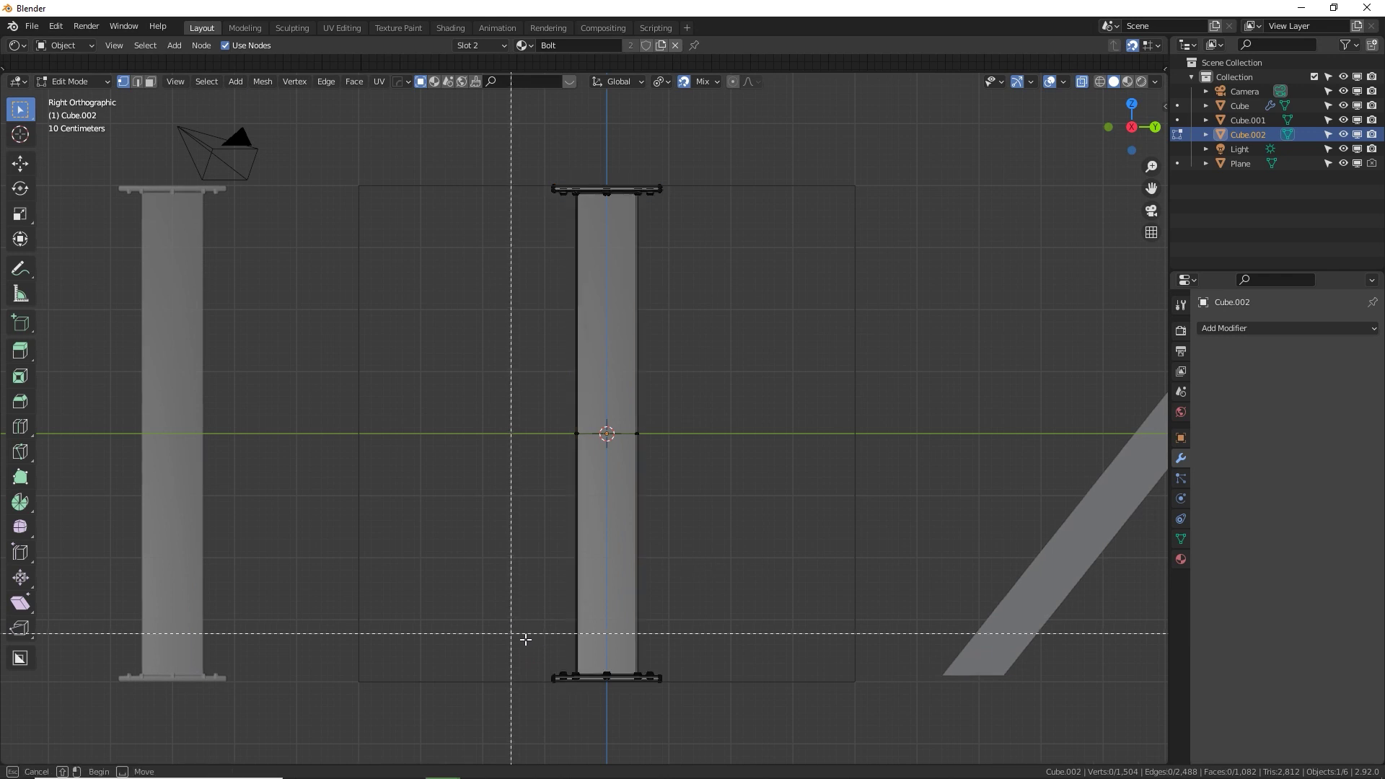
pyautogui.moveTo(526, 640); pyautogui.dragTo(770, 678)
pyautogui.press('g')
pyautogui.press('y')
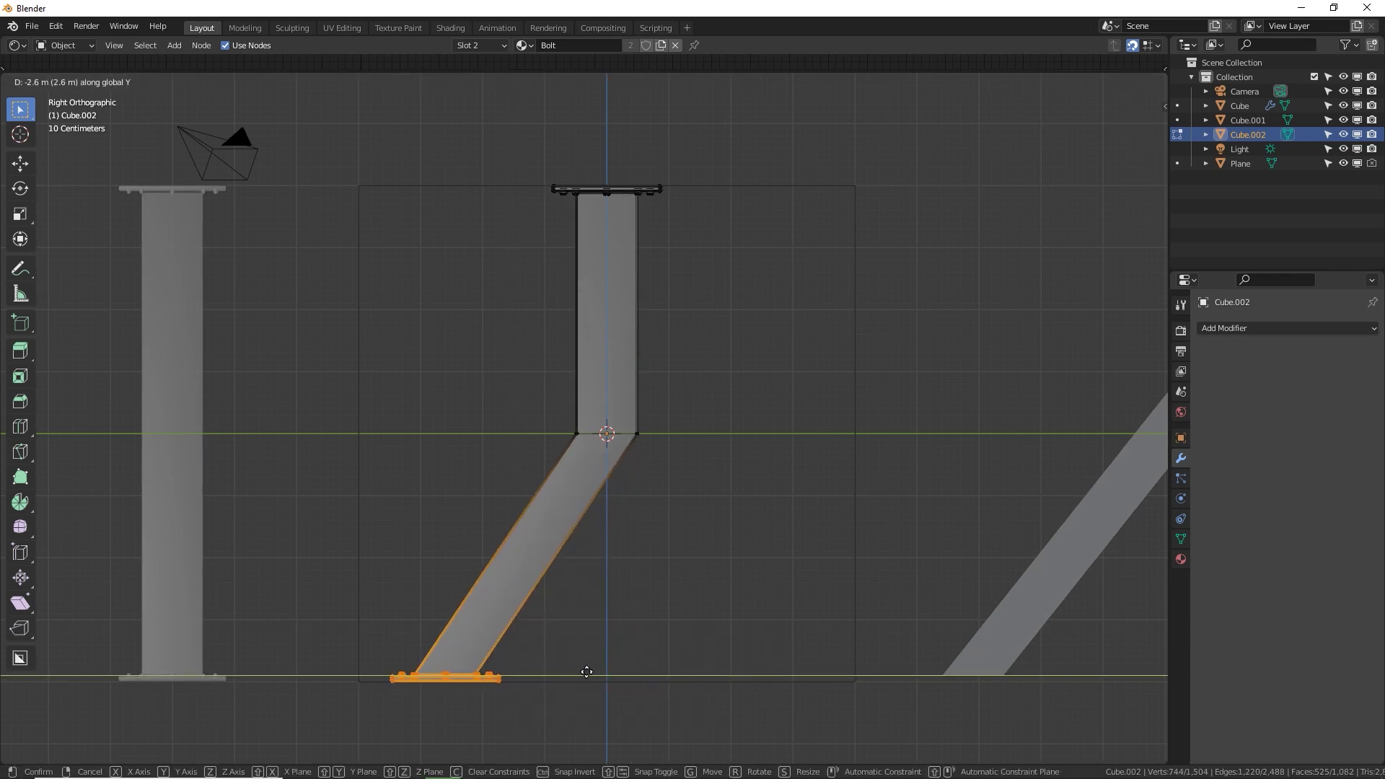
pyautogui.click(579, 671)
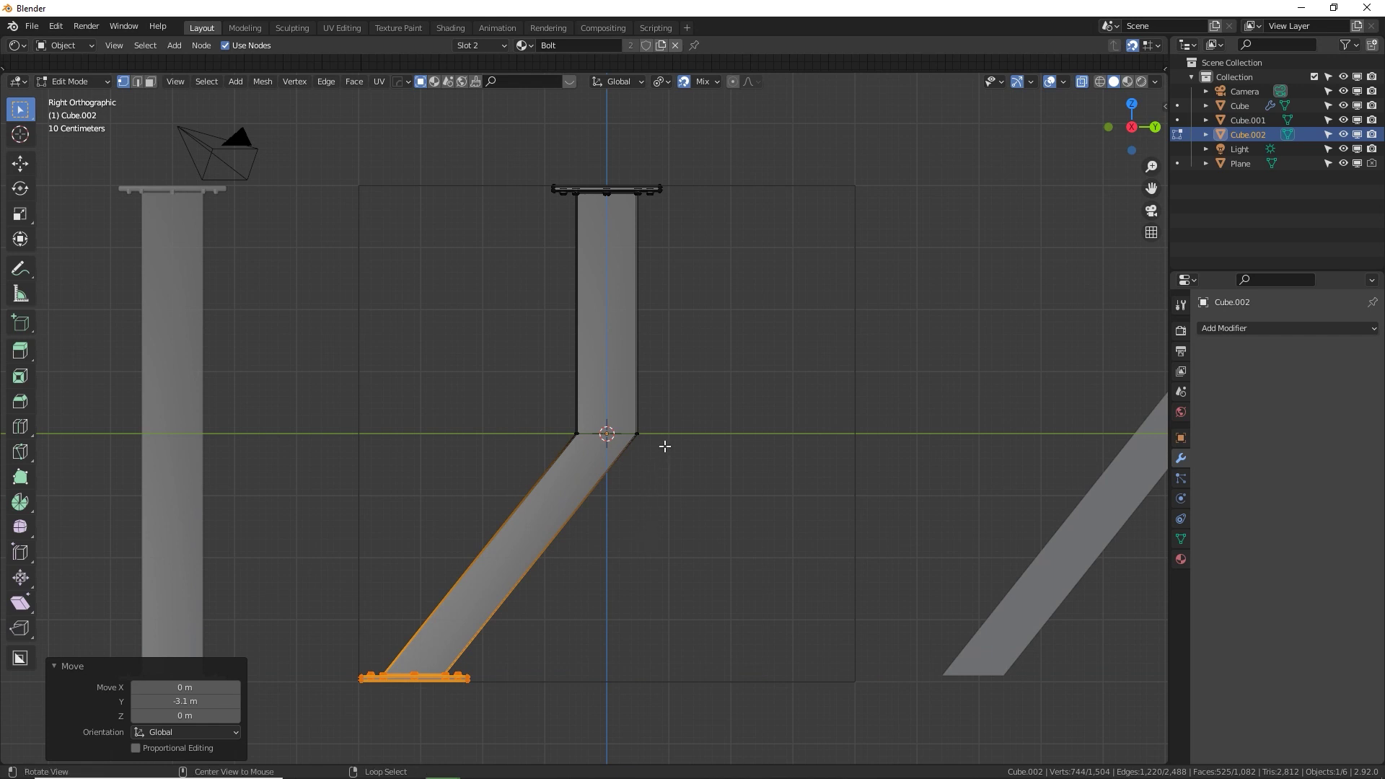
# Select only the column's top-end vertices, move them along positive Y to the reference square's edge, and return to Object Mode.
pyautogui.hotkey('alt', 'a')
pyautogui.press('b')
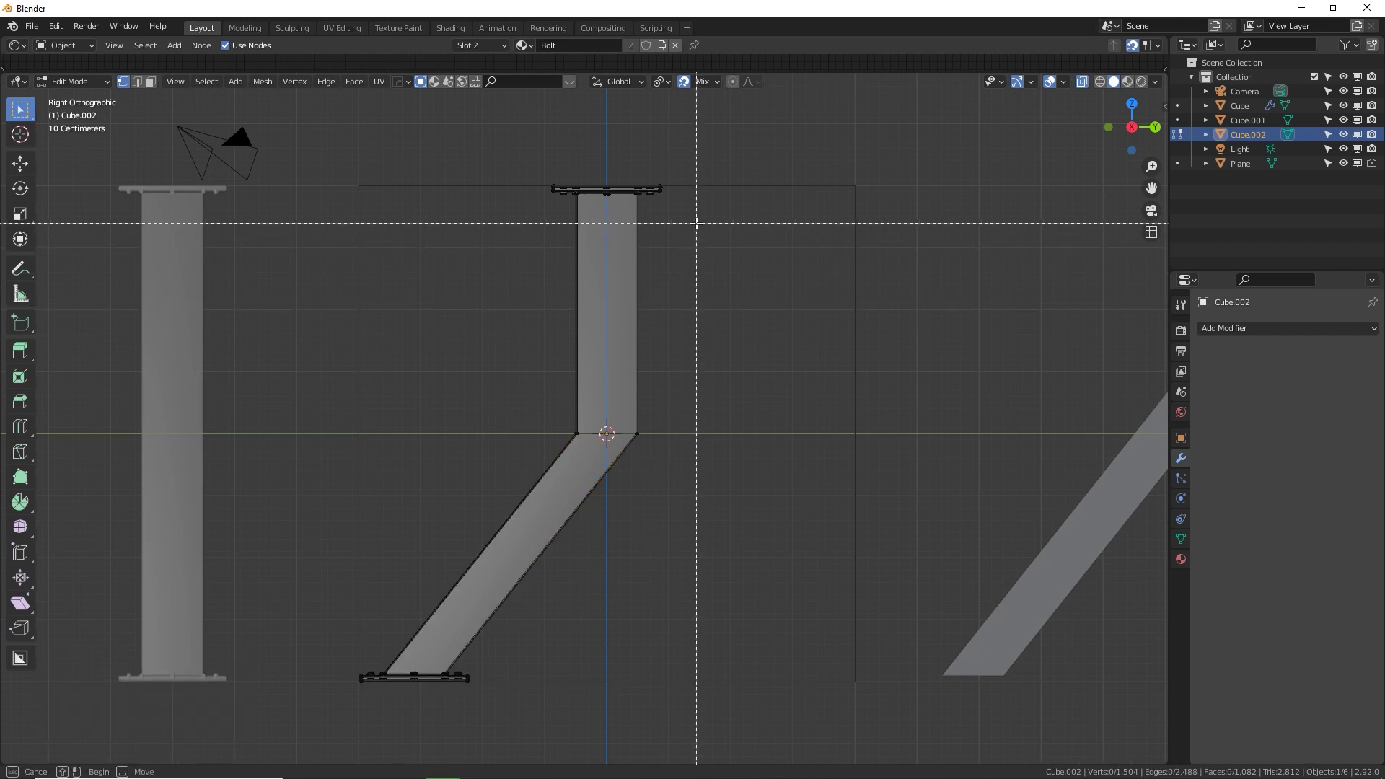
pyautogui.press('Escape')
pyautogui.hotkey('ctrl', 'z')
pyautogui.hotkey('ctrl', 'shift', 'z')
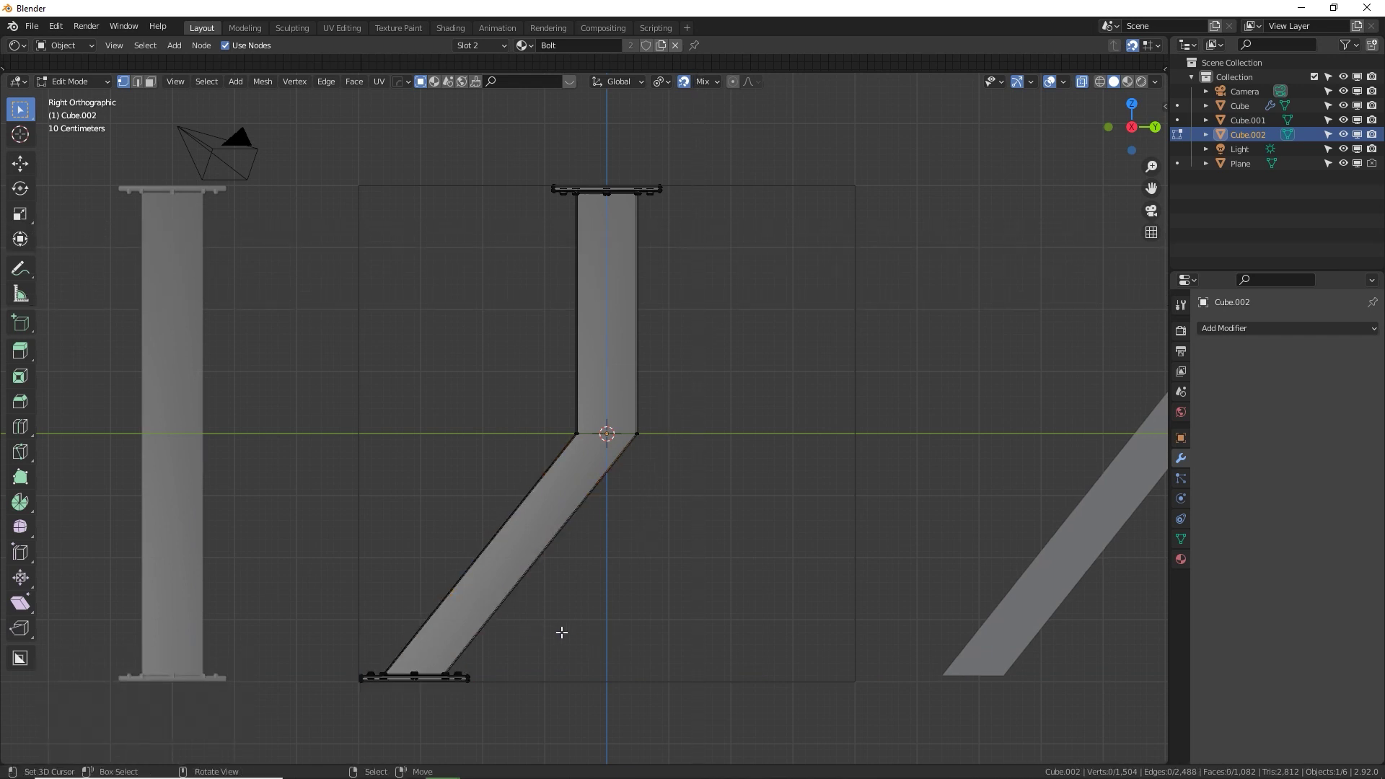
pyautogui.moveTo(721, 237); pyautogui.dragTo(461, 167)
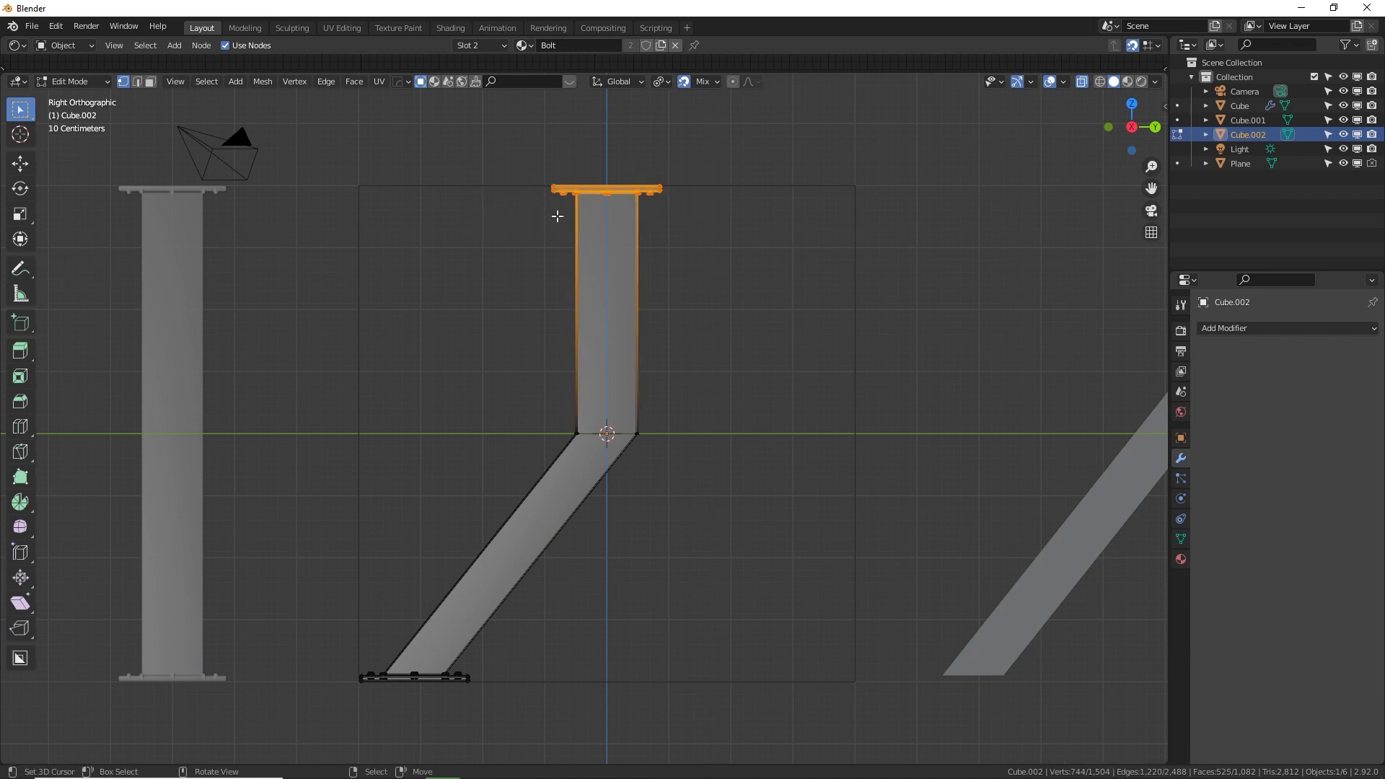
pyautogui.press('g')
pyautogui.press('y')
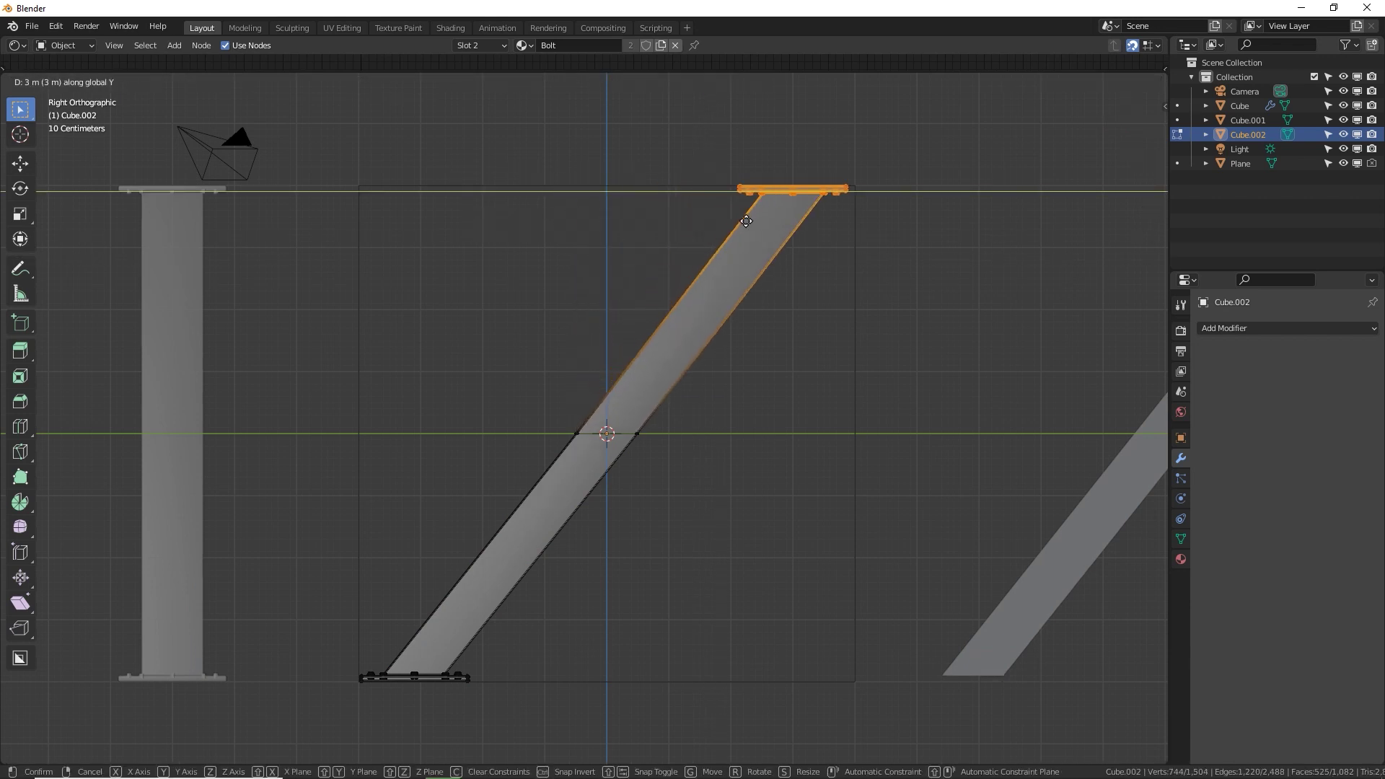
pyautogui.click(697, 340)
pyautogui.press('Tab')
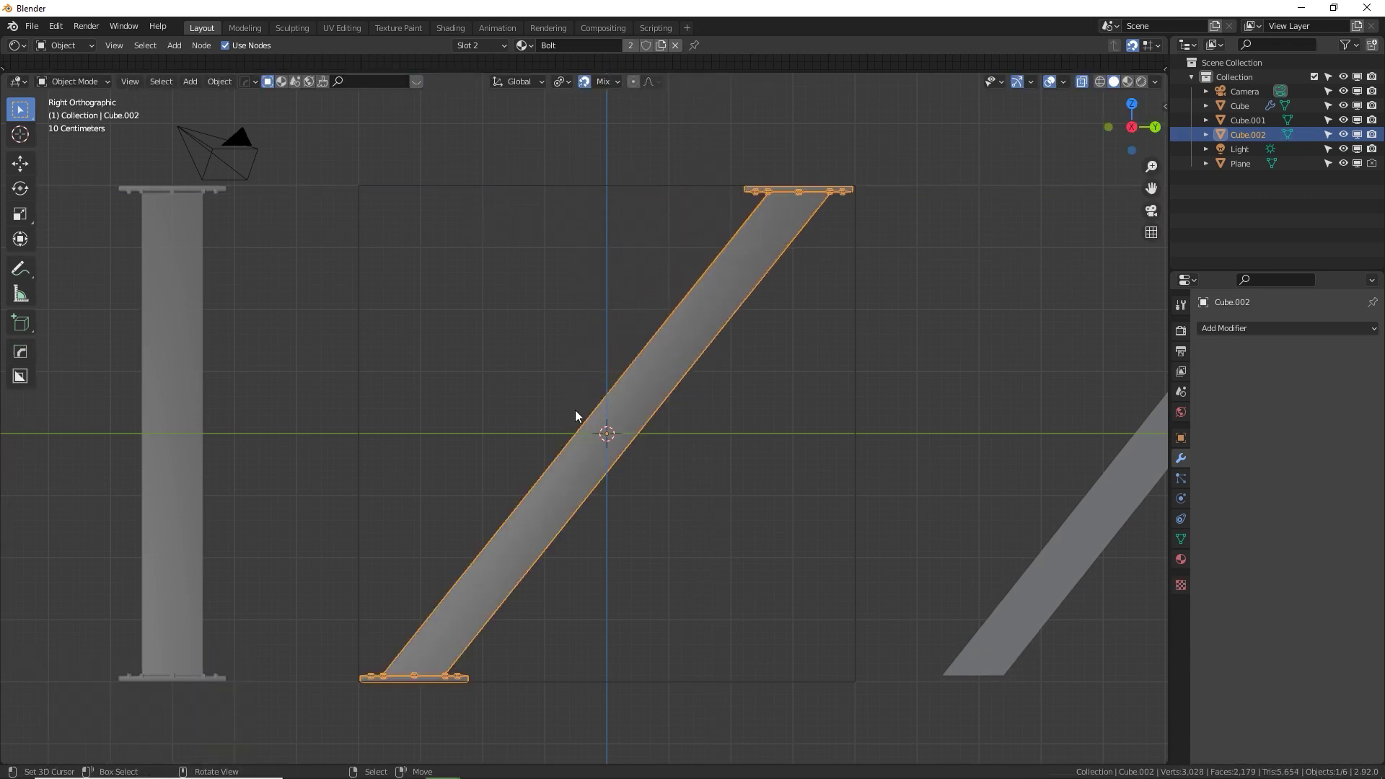
# Delete the old slanted beam standing outside the reference square.
pyautogui.moveTo(564, 498); pyautogui.dragTo(624, 516, button='middle')
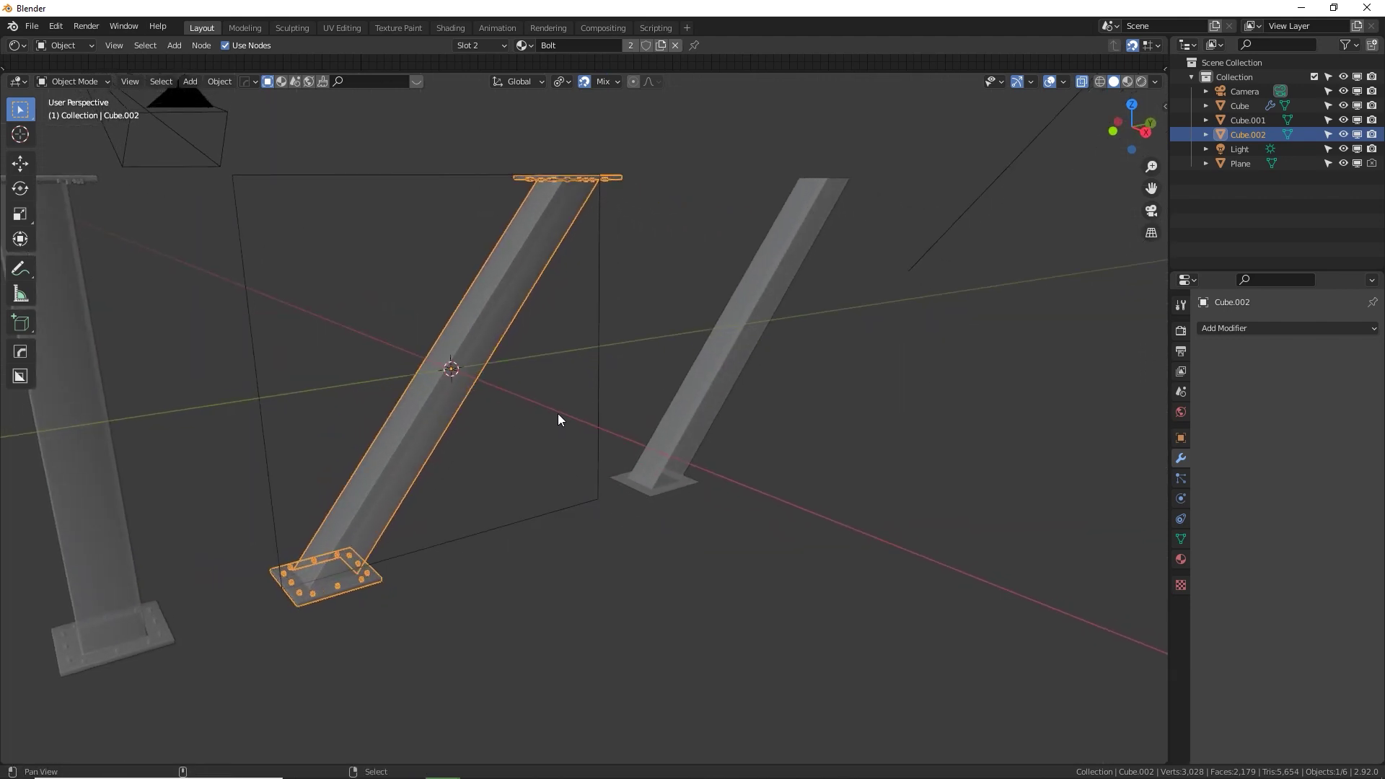
pyautogui.moveTo(560, 421); pyautogui.dragTo(666, 455, button='middle')
pyautogui.click(826, 370)
pyautogui.press('Delete')
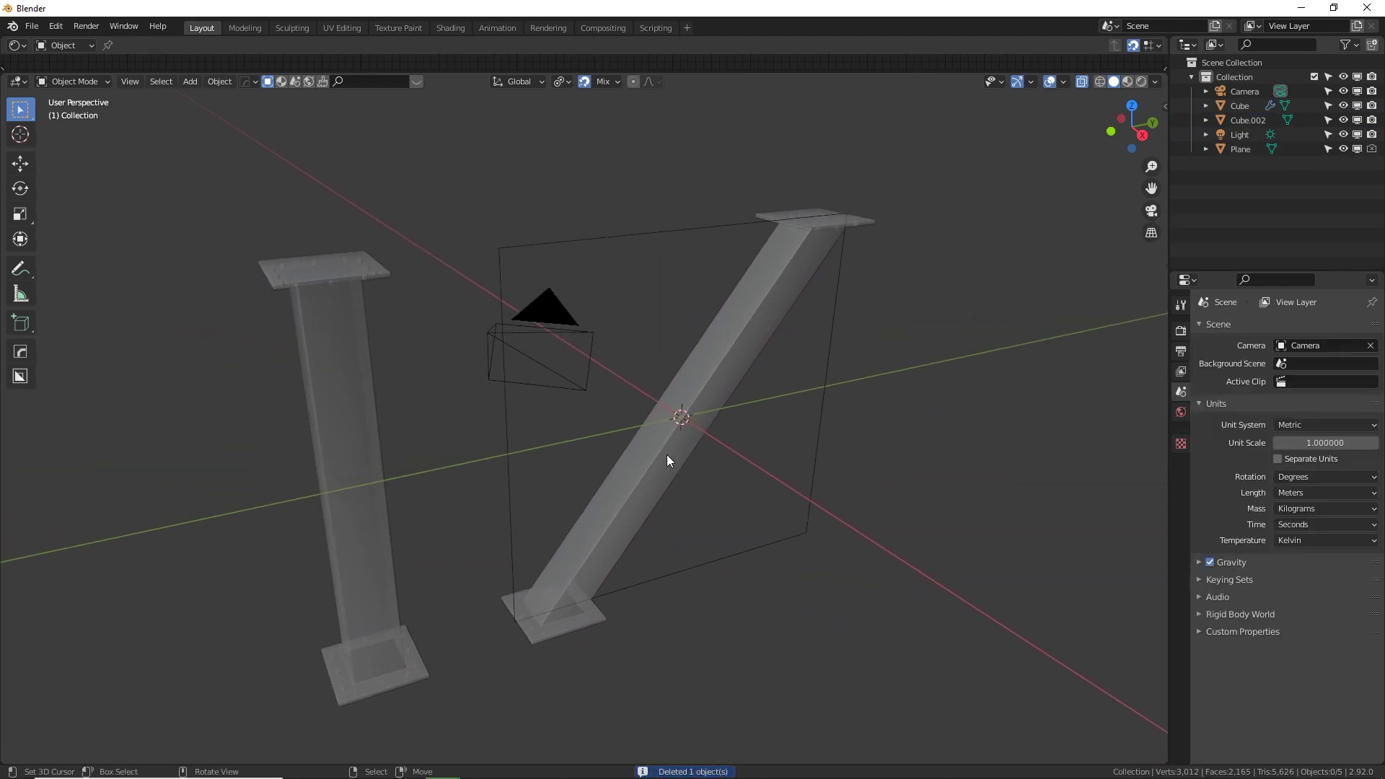
# Turn off X-ray display and snap the 3D cursor to the selected mid-height edge of the upright column.
pyautogui.keyDown('shift'); pyautogui.moveTo(442, 499); pyautogui.dragTo(555, 433, button='middle'); pyautogui.keyUp('shift')
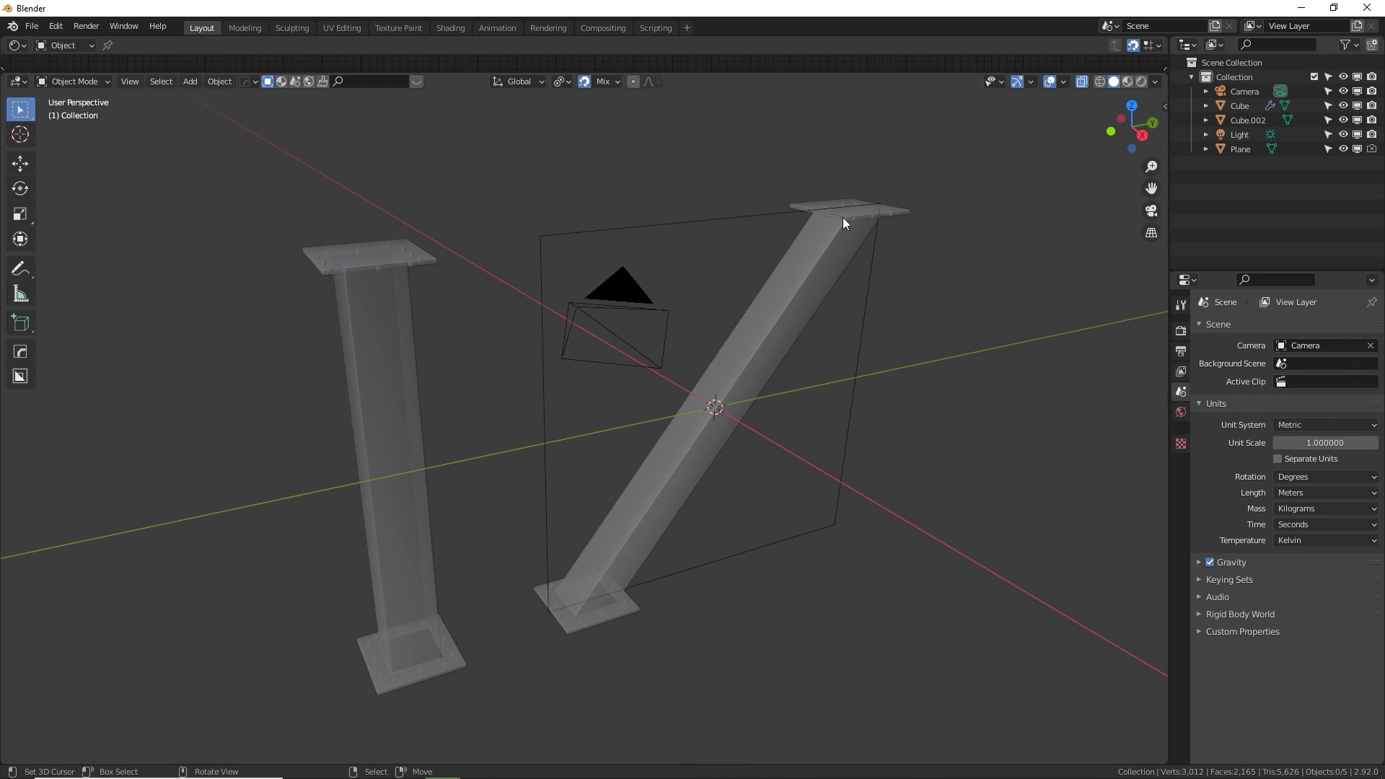
pyautogui.click(456, 464)
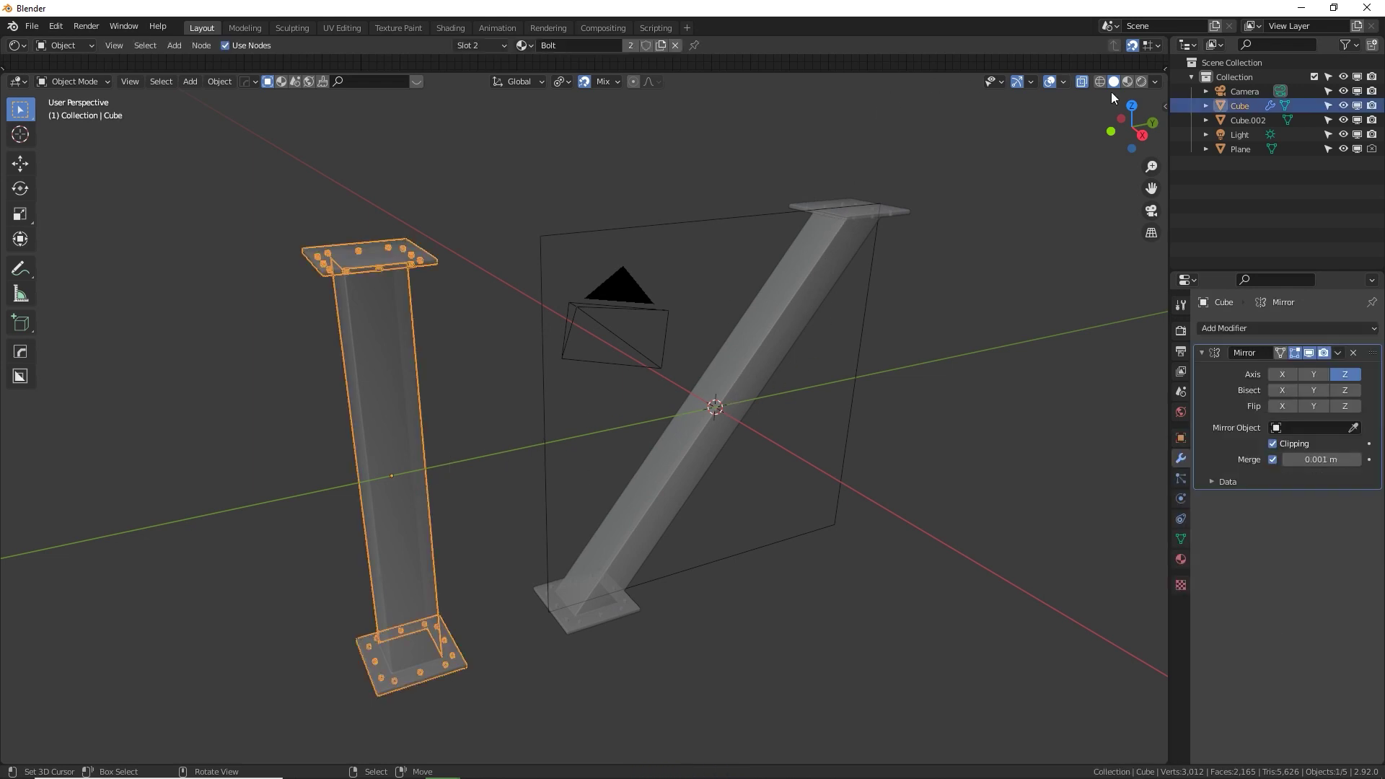
pyautogui.click(1083, 82)
pyautogui.press('Tab')
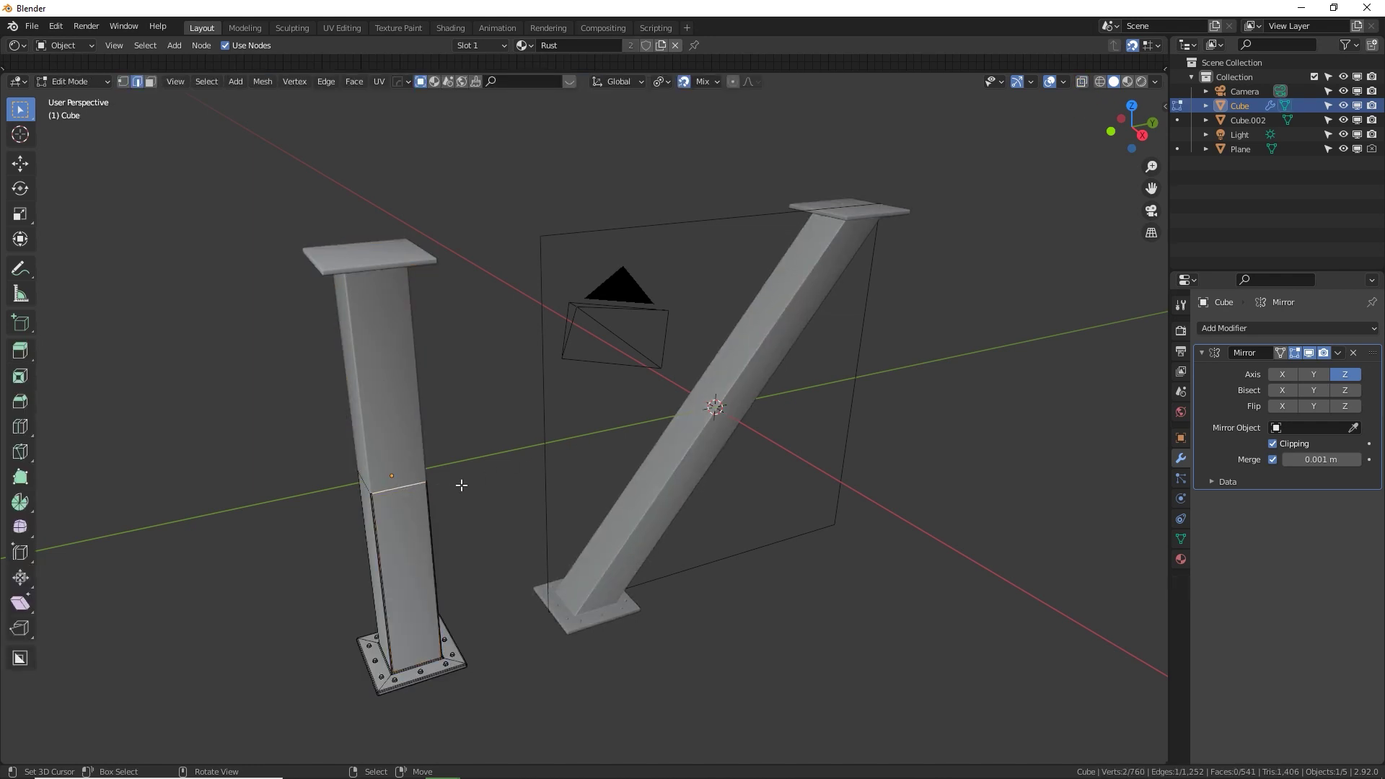
pyautogui.hotkey('shift', 's')
pyautogui.click(507, 566)
pyautogui.press('Tab')
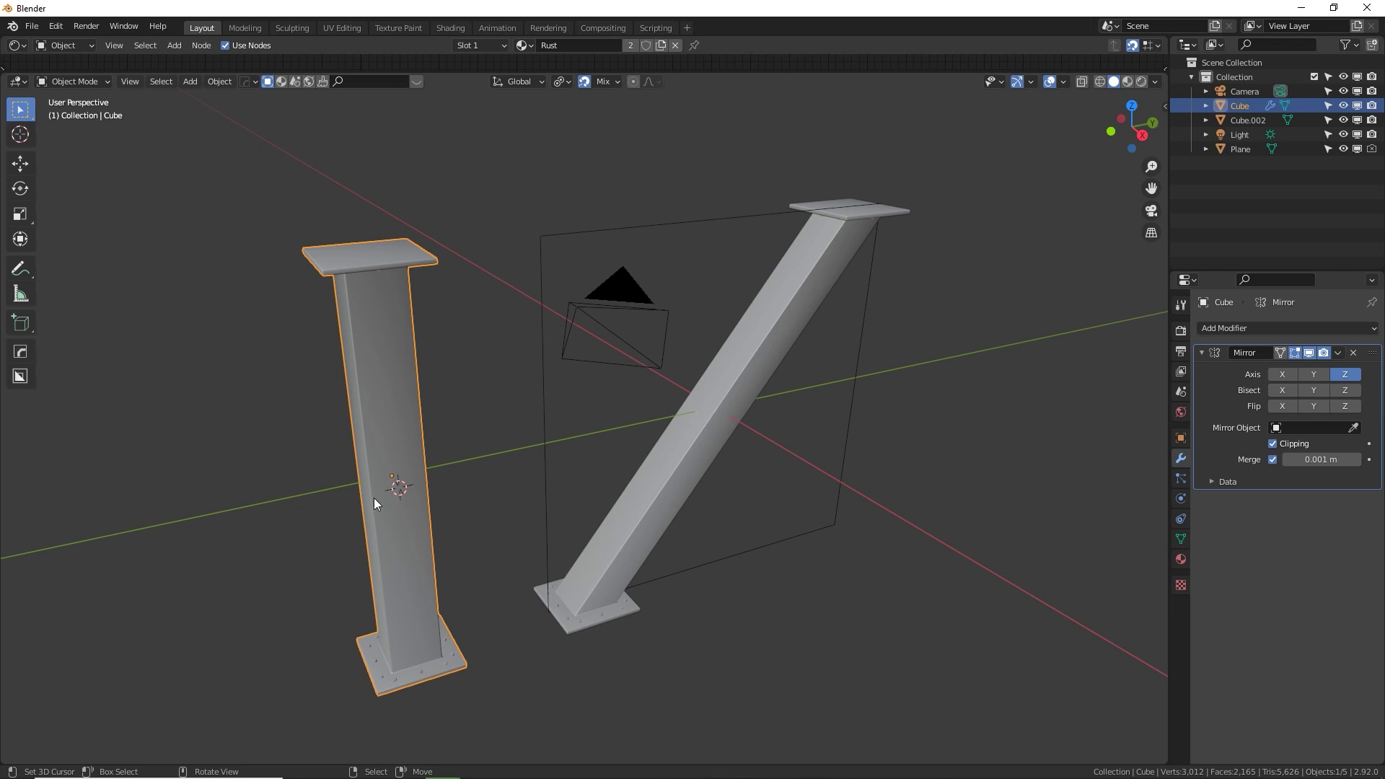
# Add a cube mesh at the 3D cursor on the face of the upright column.
pyautogui.moveTo(374, 498); pyautogui.dragTo(396, 556, button='middle')
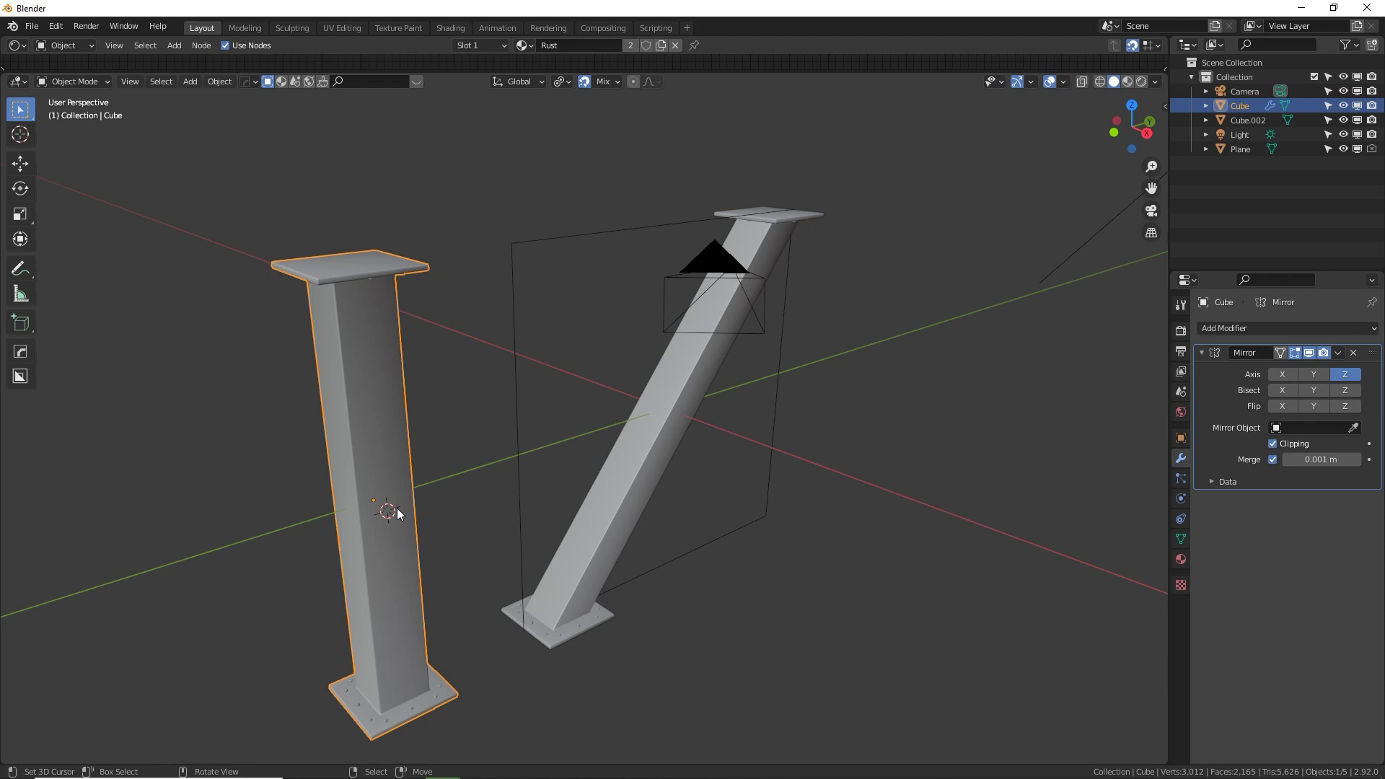
pyautogui.moveTo(398, 509); pyautogui.dragTo(459, 473, button='middle')
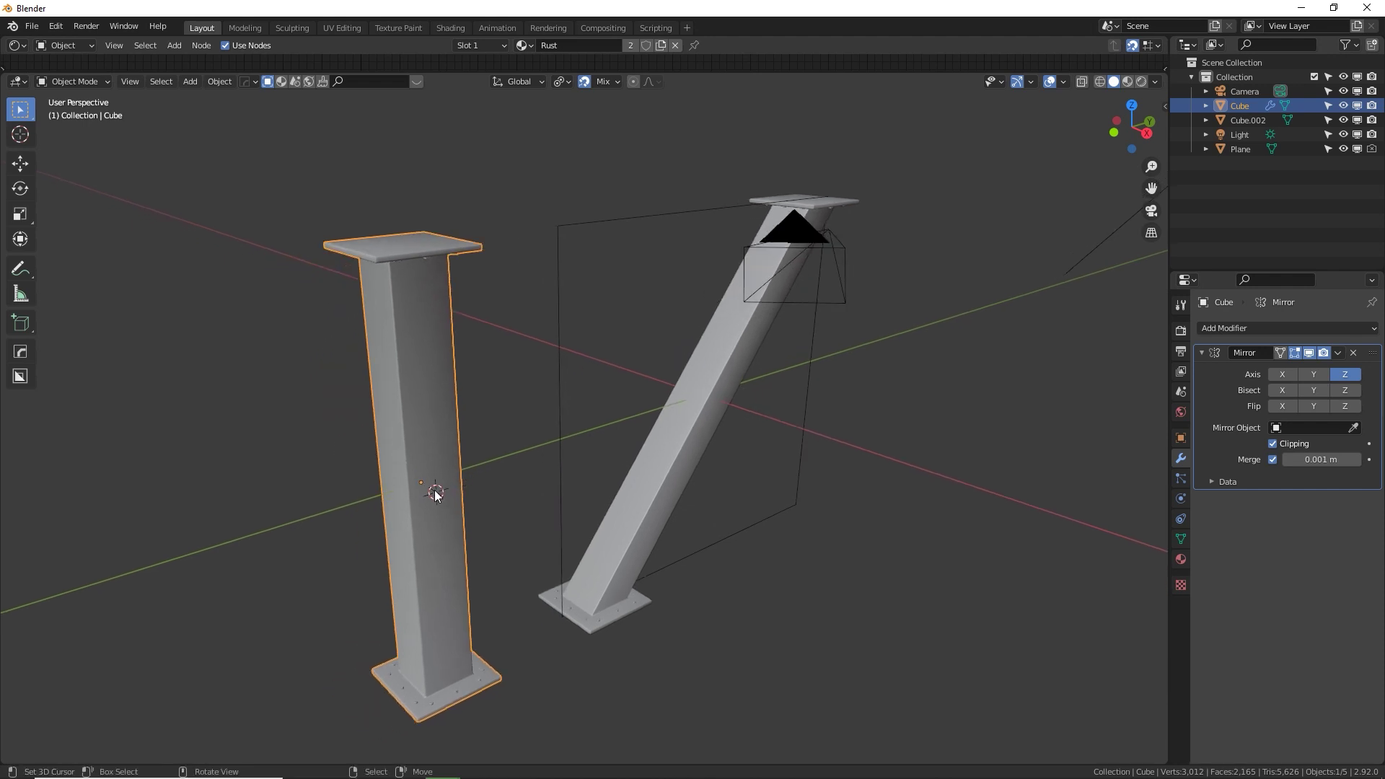
pyautogui.hotkey('shift', 'a')
pyautogui.moveTo(478, 435)
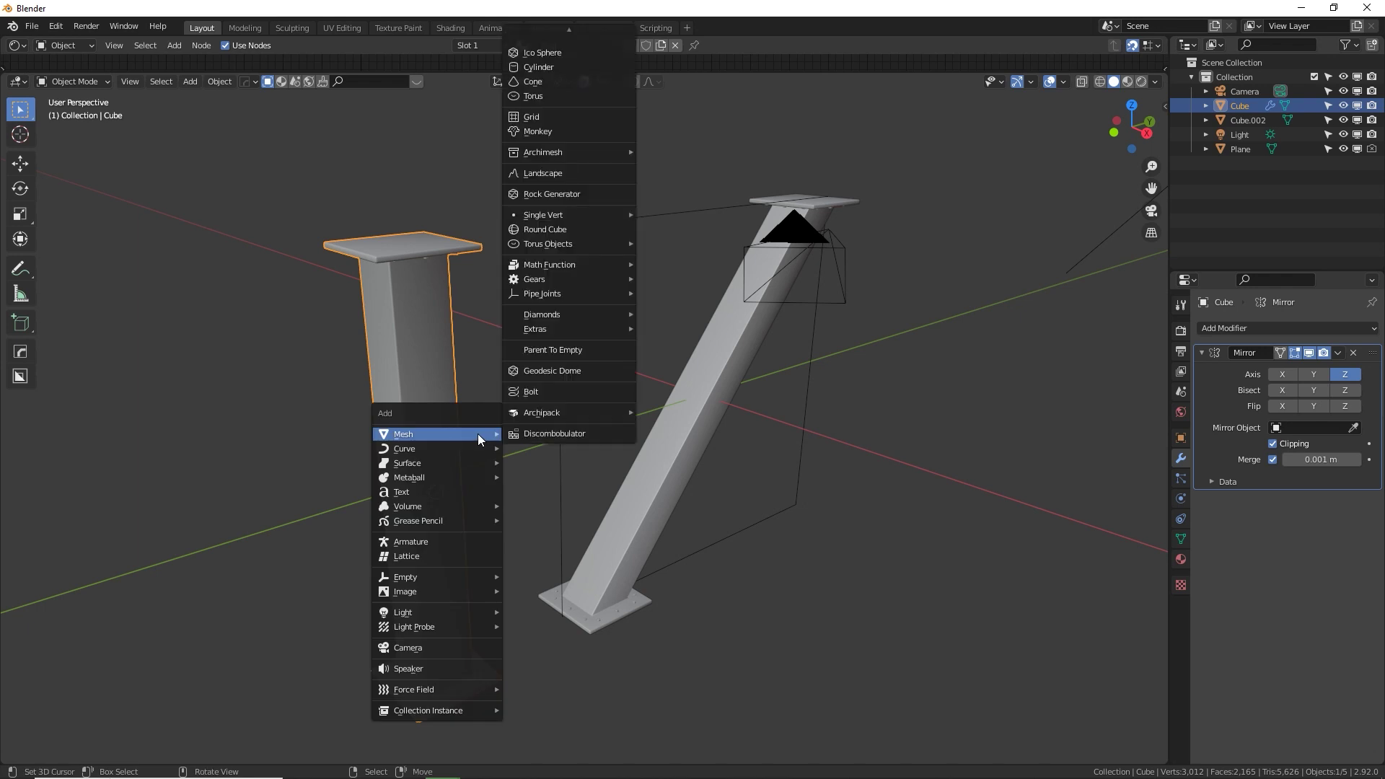
pyautogui.click(561, 47)
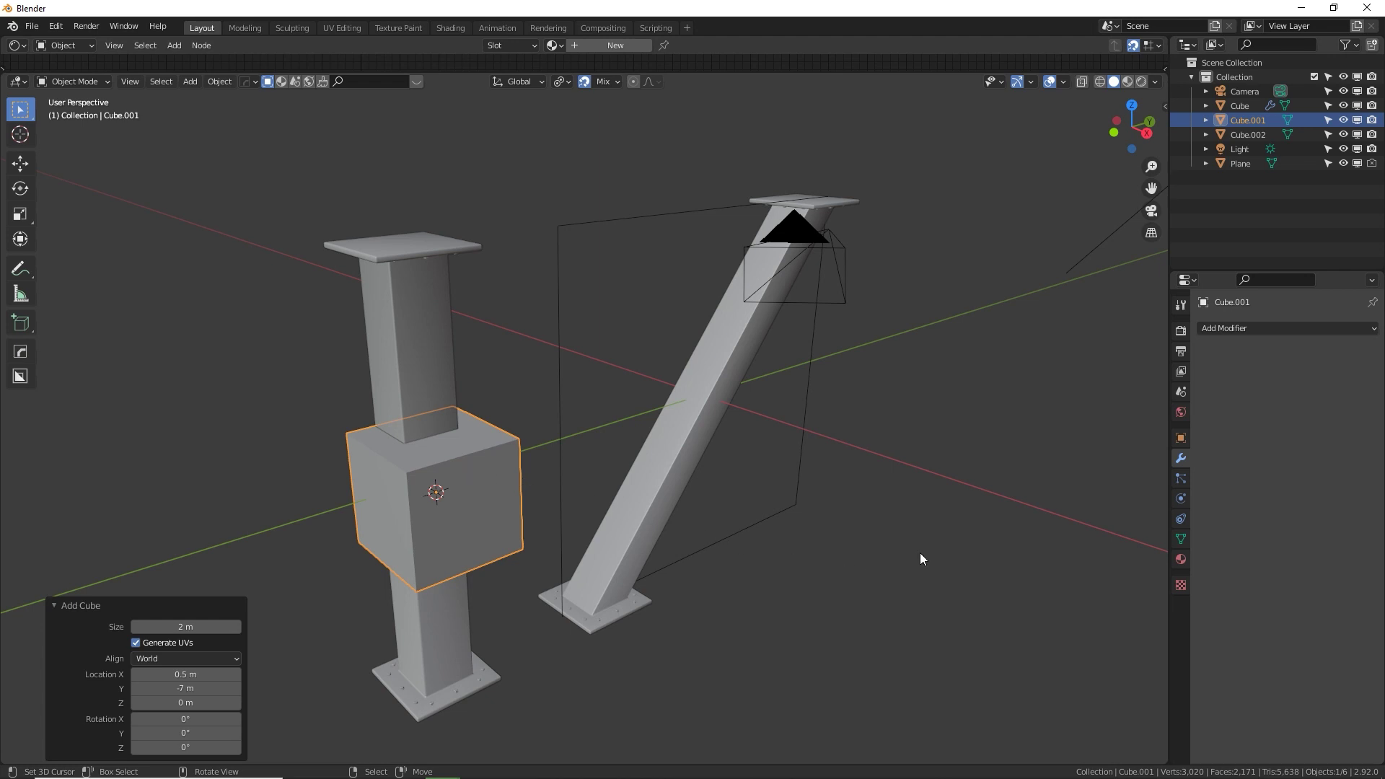
# Scale the new cube uniformly to 0.158, stretch it by 10.853 along Z, and switch to the right orthographic view.
pyautogui.press('s')
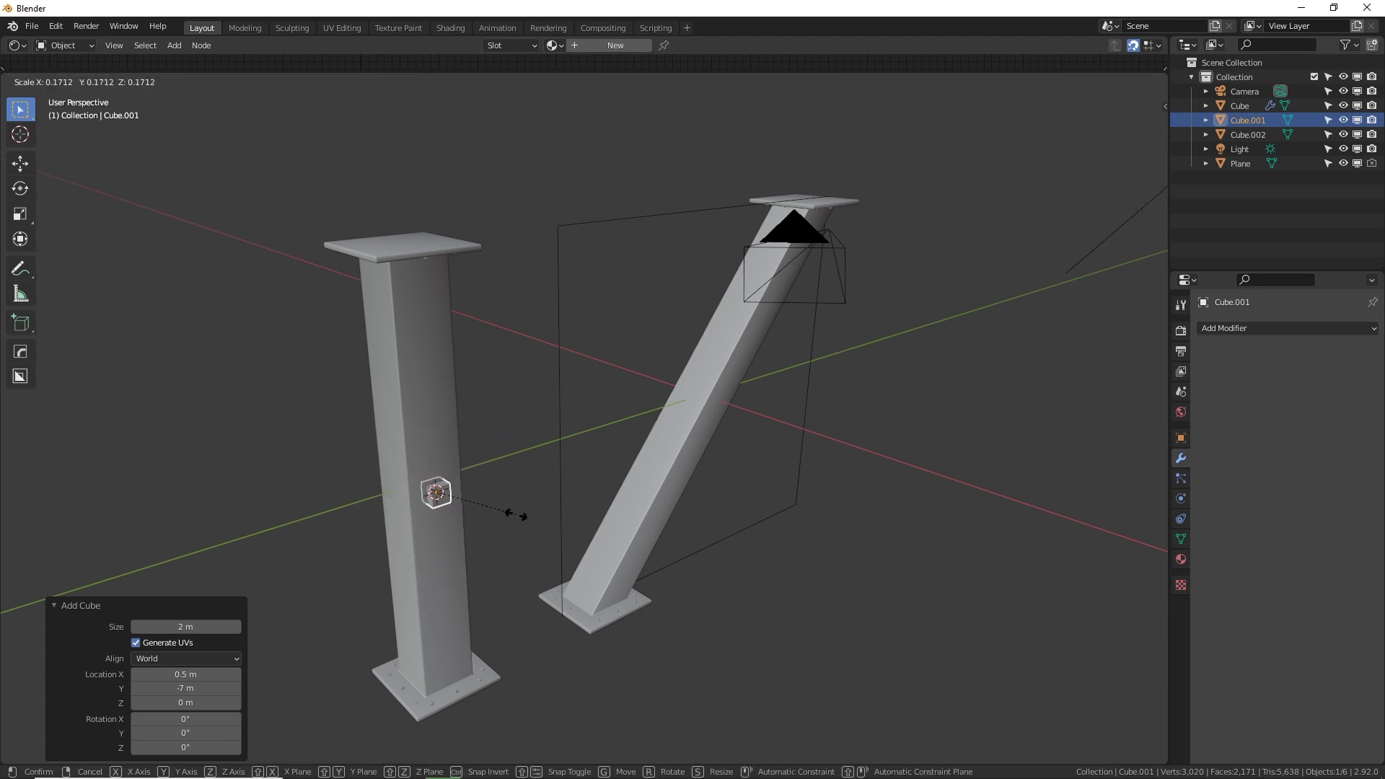
pyautogui.click(505, 514)
pyautogui.press('s')
pyautogui.press('z')
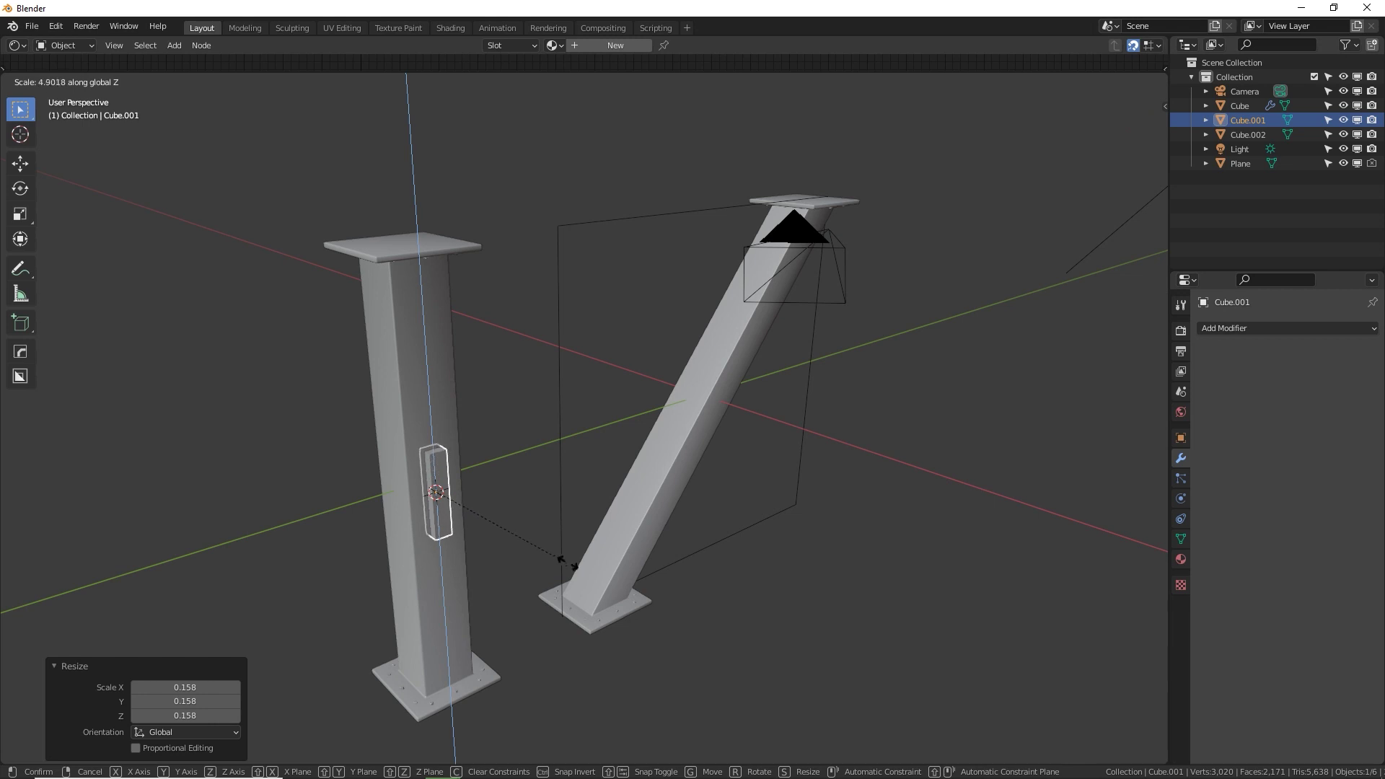
pyautogui.click(732, 639)
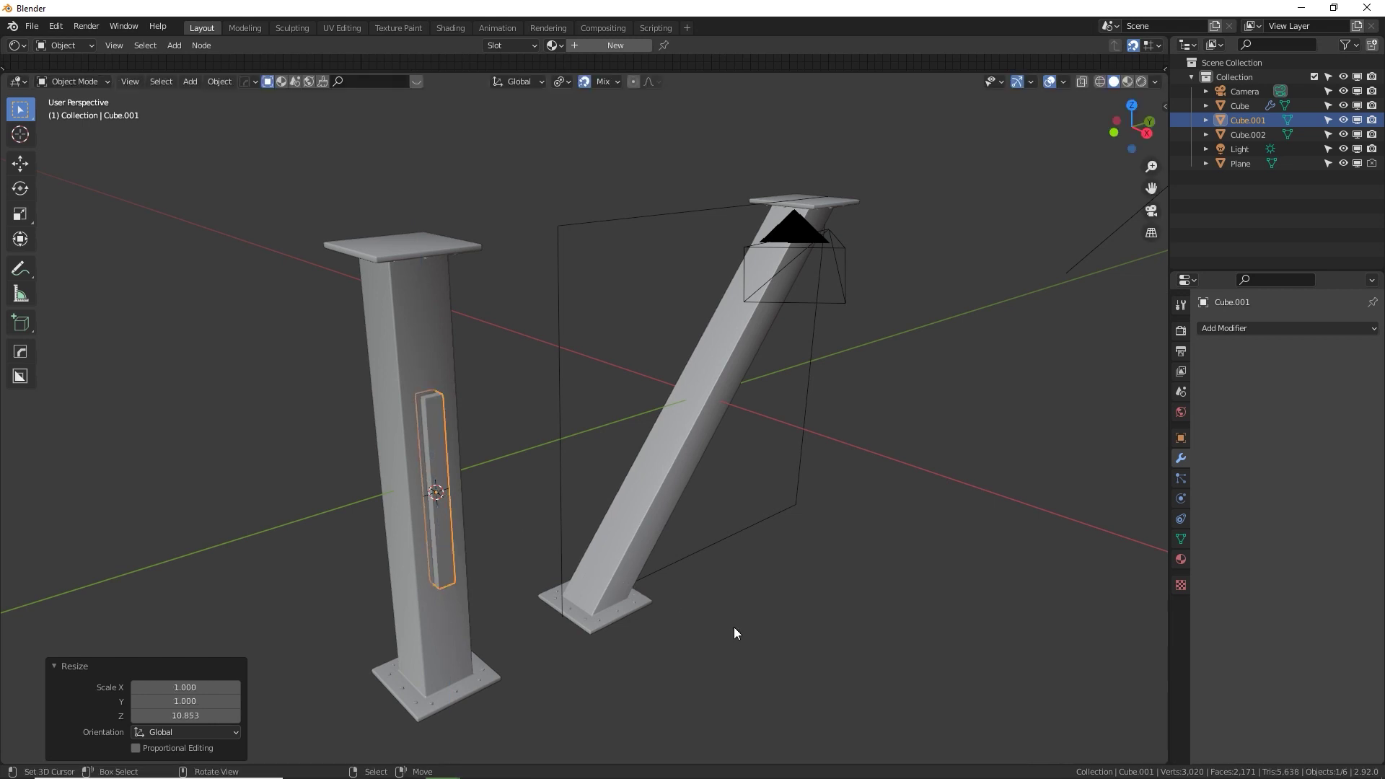
pyautogui.press('KP_3')
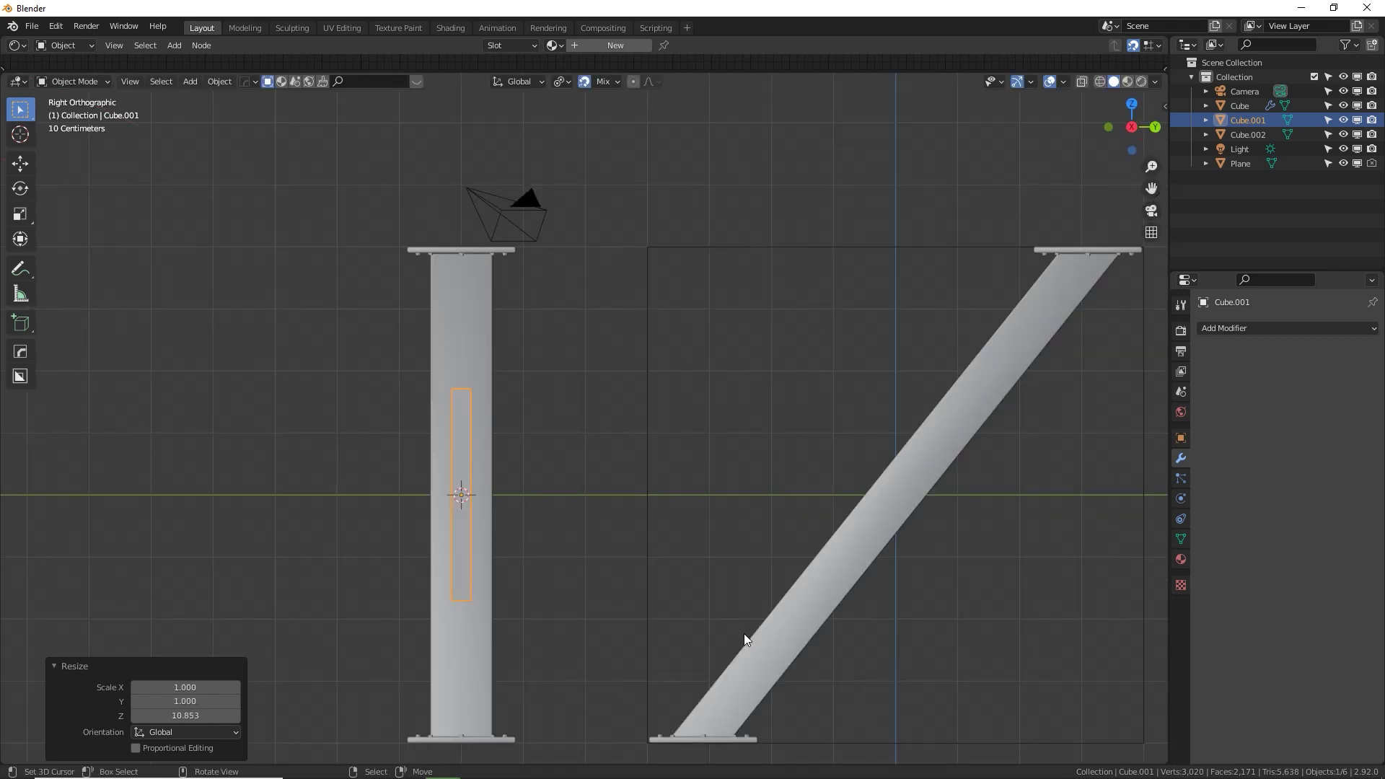
# Move the new bar up 1.9 m along Z on the upright column's face and frame it in view.
pyautogui.write('gz')
pyautogui.write('1.9')
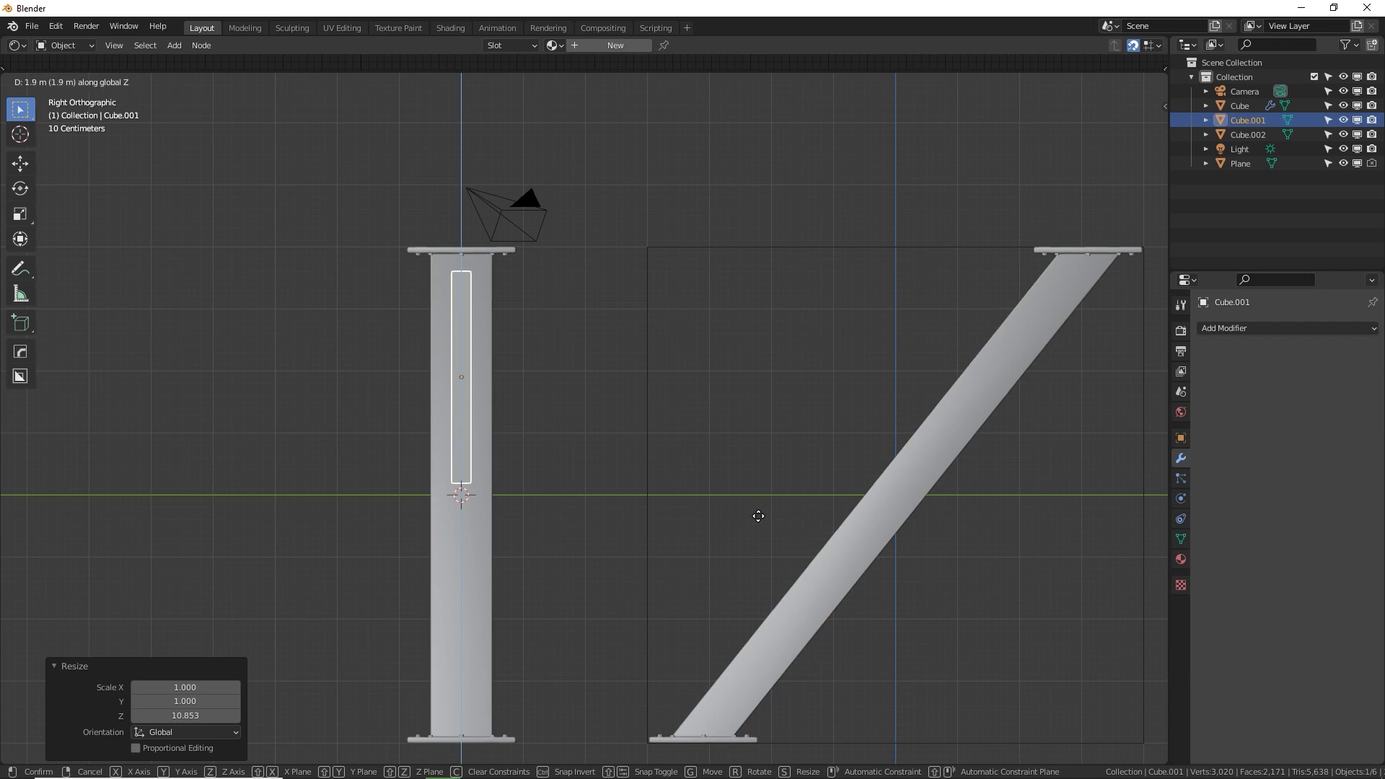
pyautogui.press('Return')
pyautogui.moveTo(456, 377); pyautogui.dragTo(464, 516, button='middle')
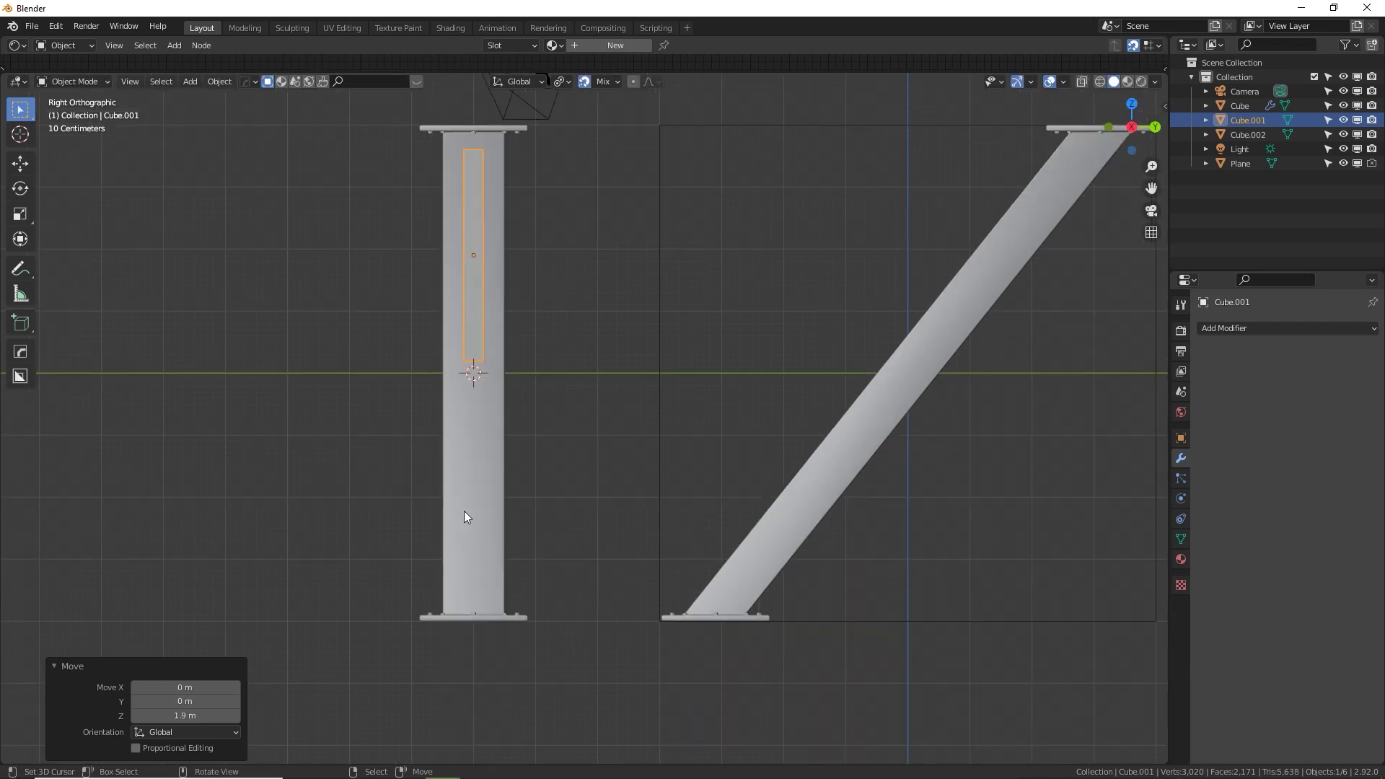
pyautogui.moveTo(451, 469); pyautogui.dragTo(606, 244, button='middle')
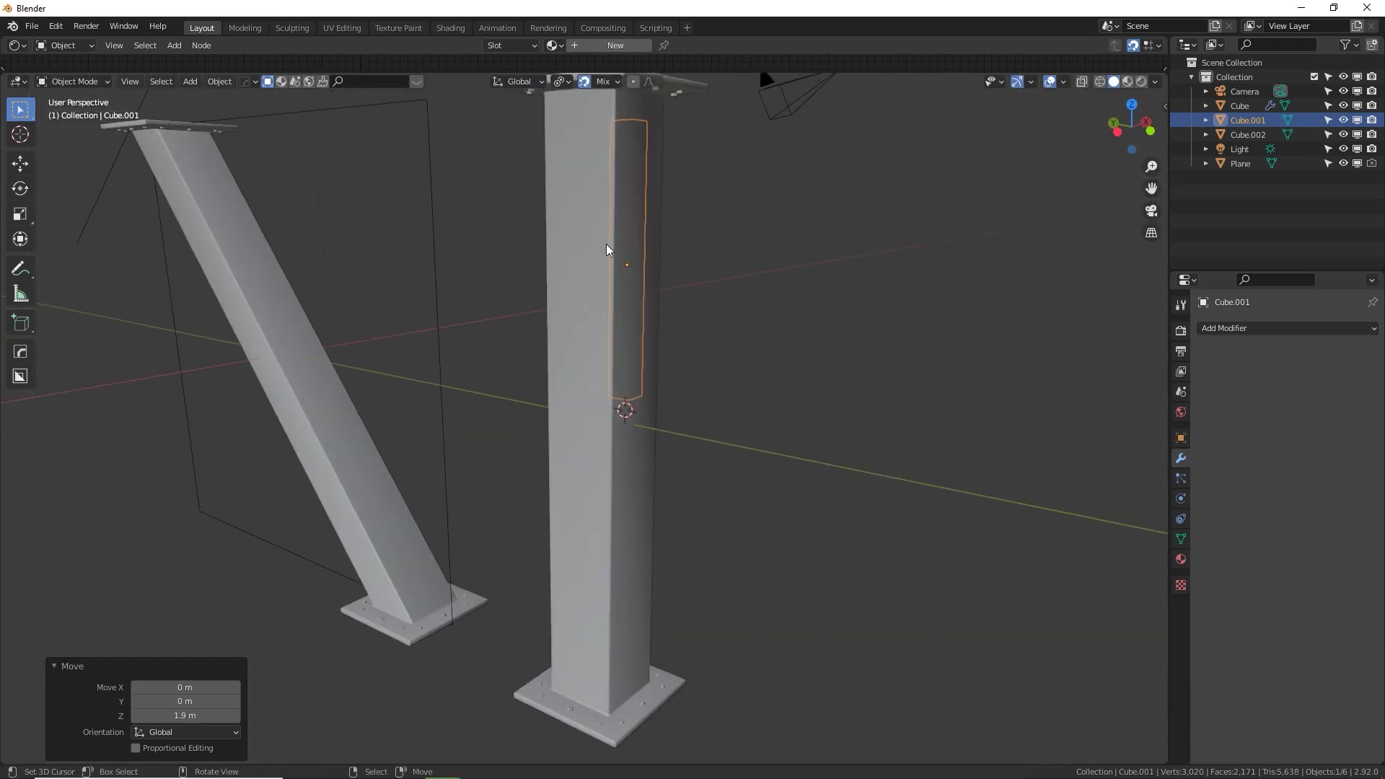
pyautogui.moveTo(640, 507); pyautogui.dragTo(436, 476, button='middle')
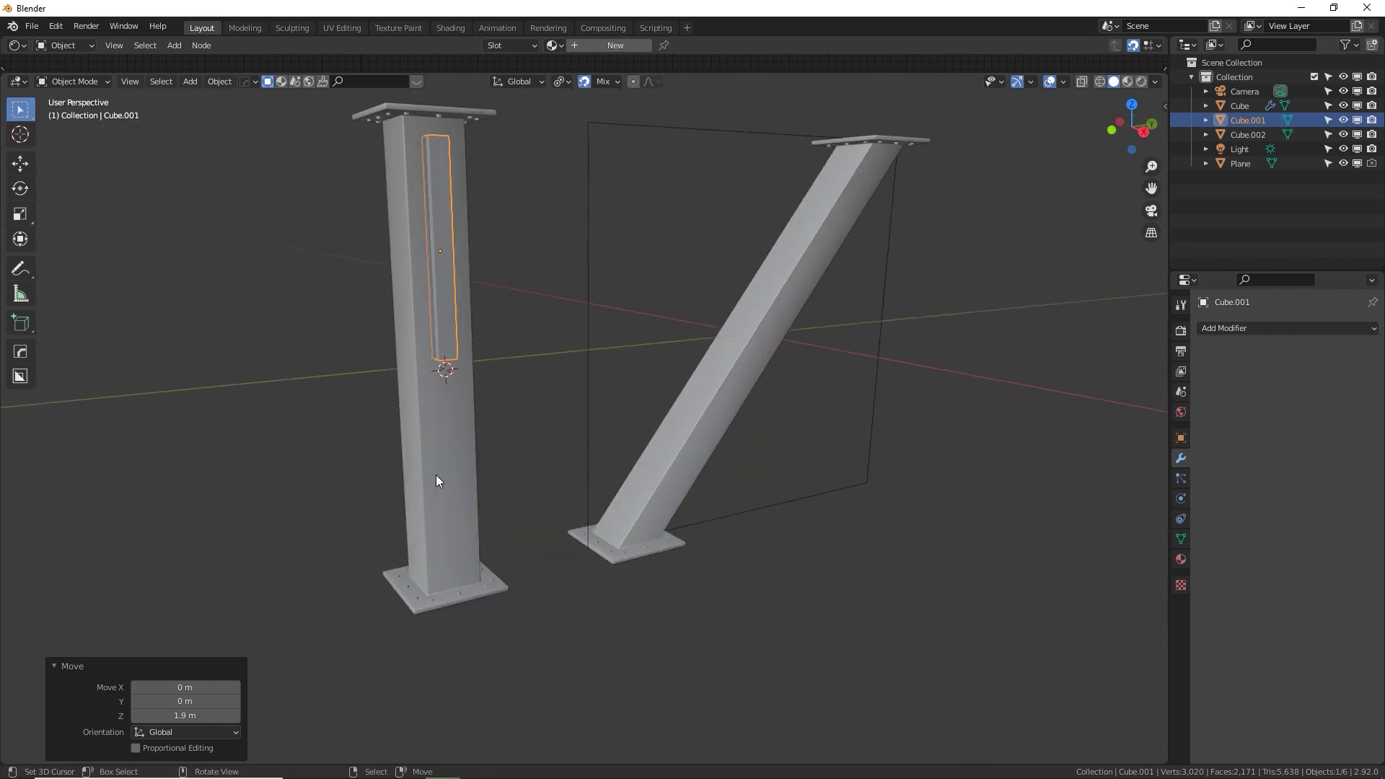
pyautogui.press('KP_Decimal')
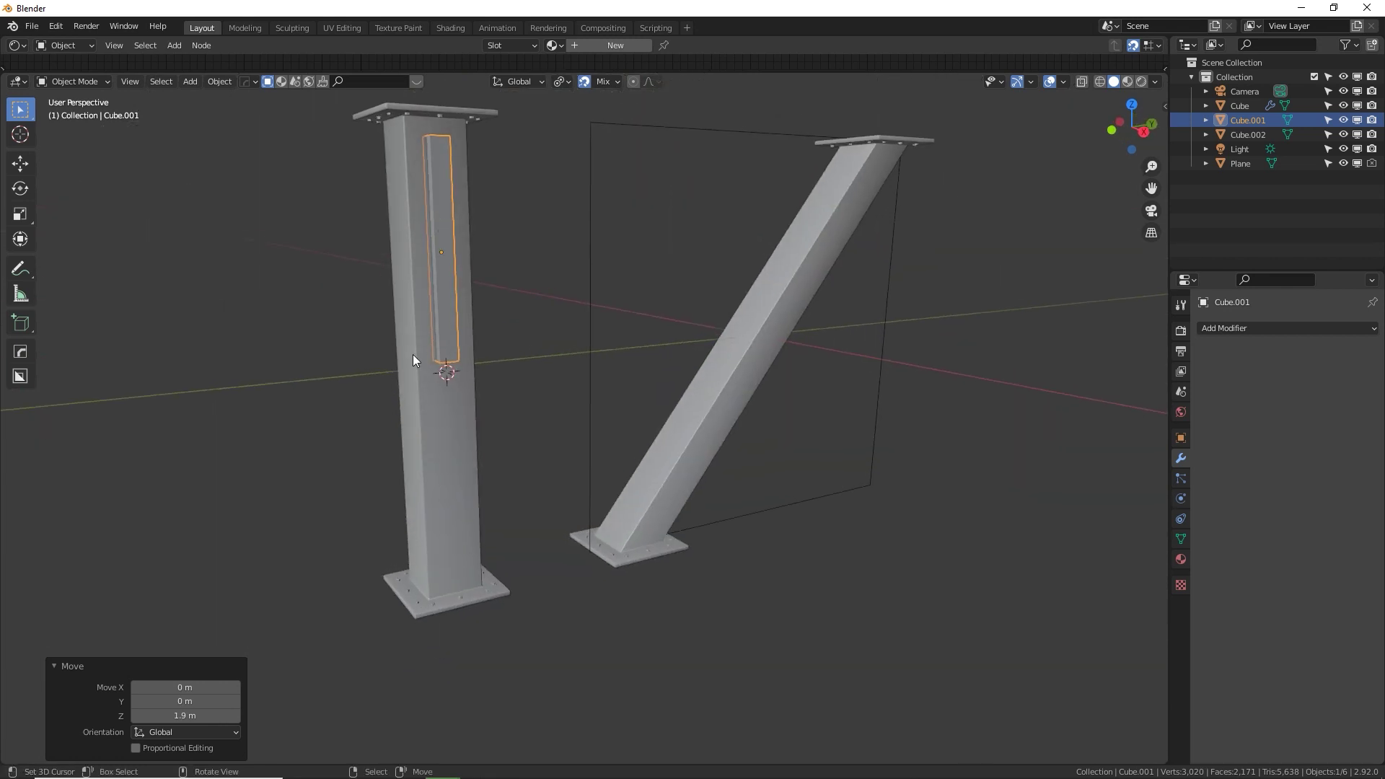
# Raise the bar a further 0.1 m along Z in the right orthographic view.
pyautogui.press('KP_3')
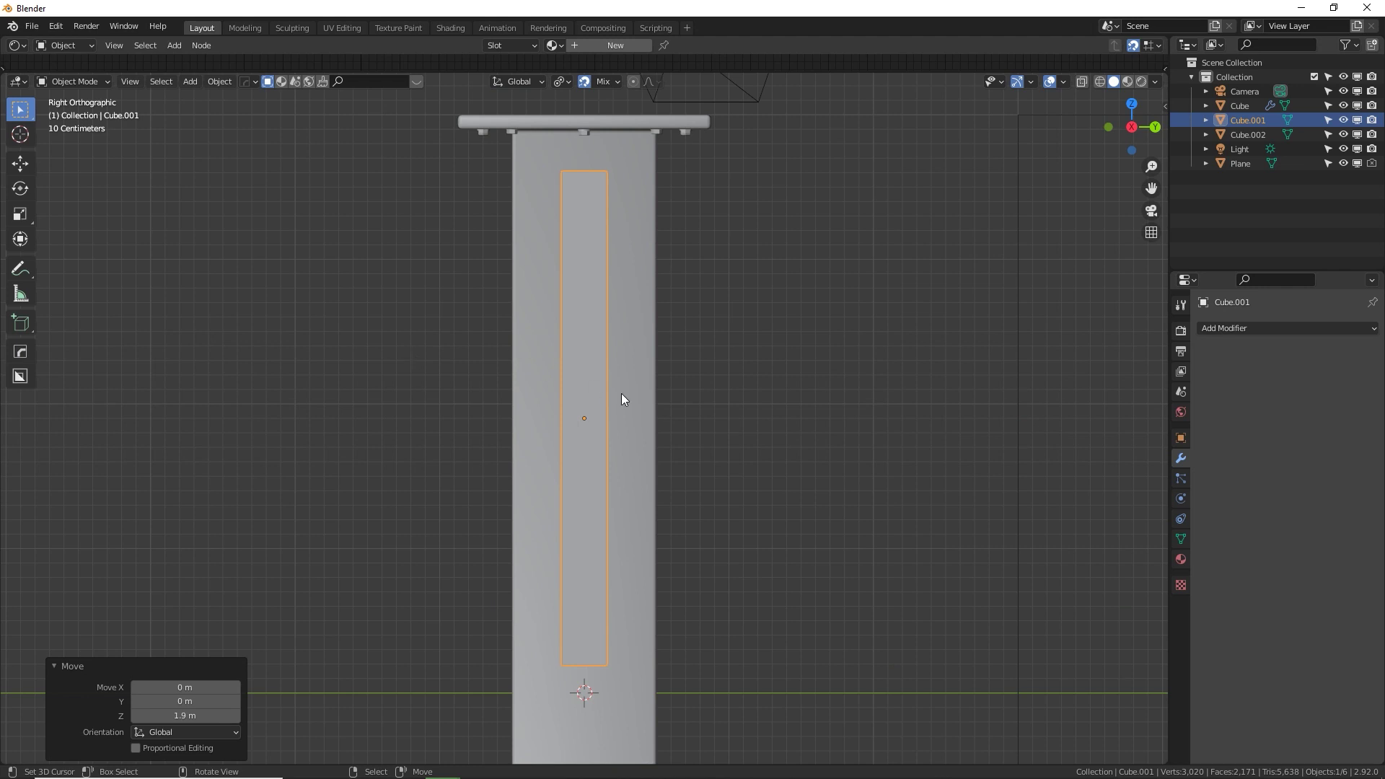
pyautogui.press('g')
pyautogui.press('z')
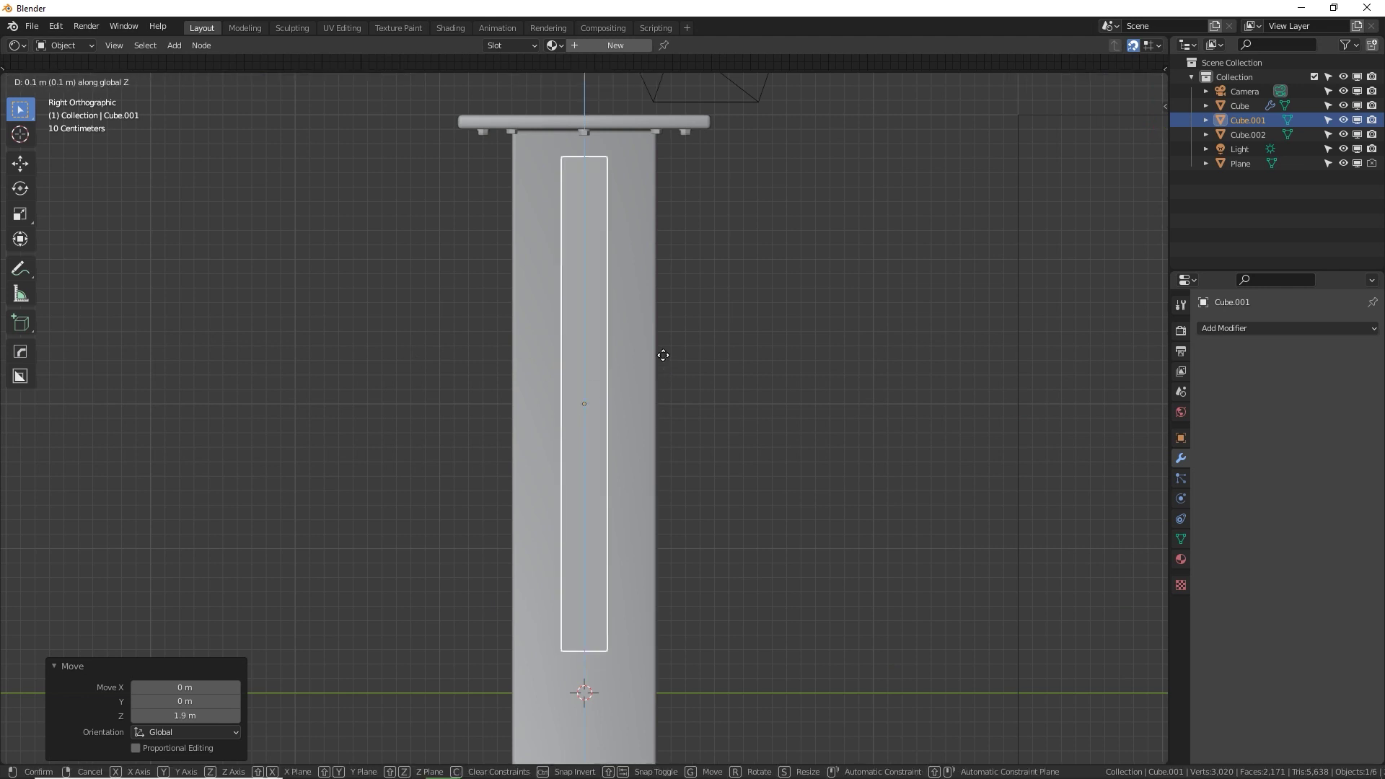
pyautogui.click(663, 355)
# Enter Edit Mode on the bar and switch to edge selection.
pyautogui.moveTo(529, 421); pyautogui.dragTo(698, 353, button='middle')
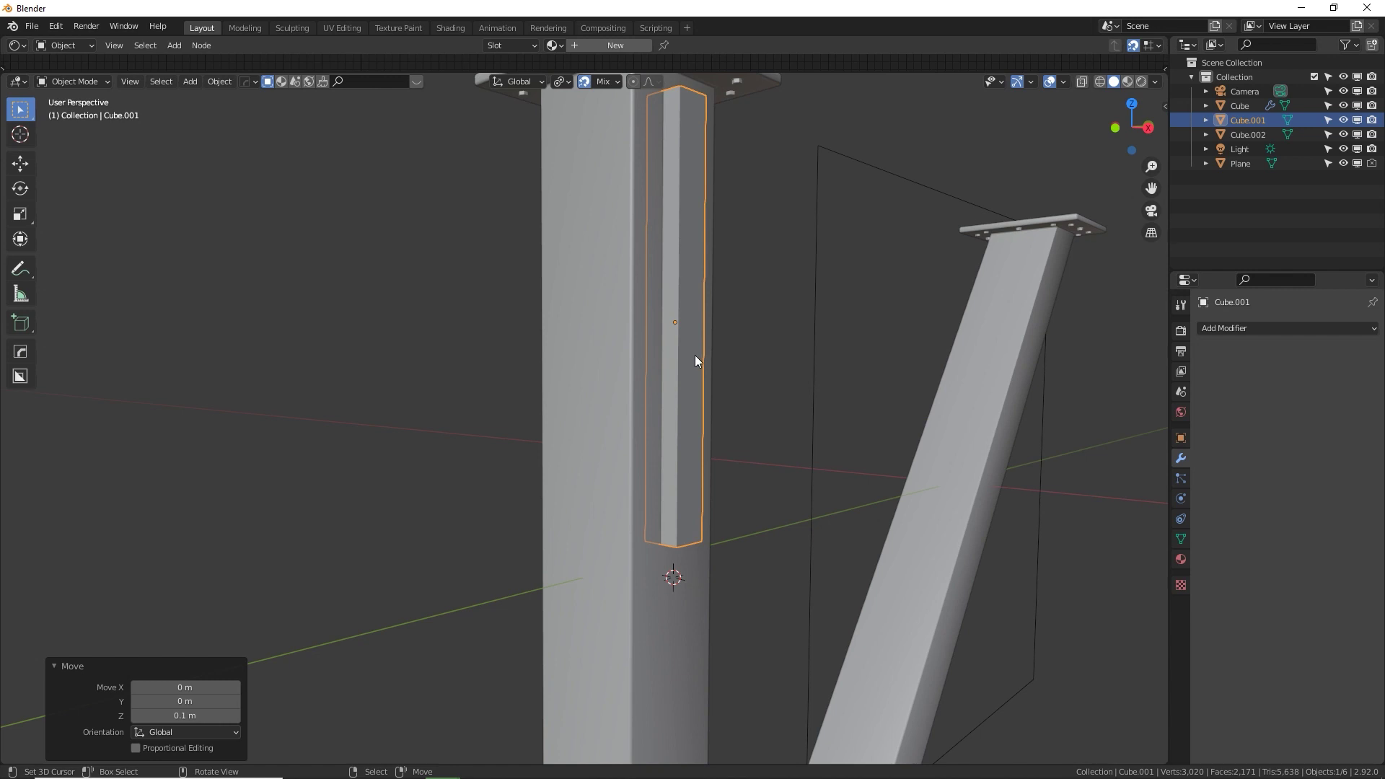
pyautogui.press('Tab')
pyautogui.click(136, 81)
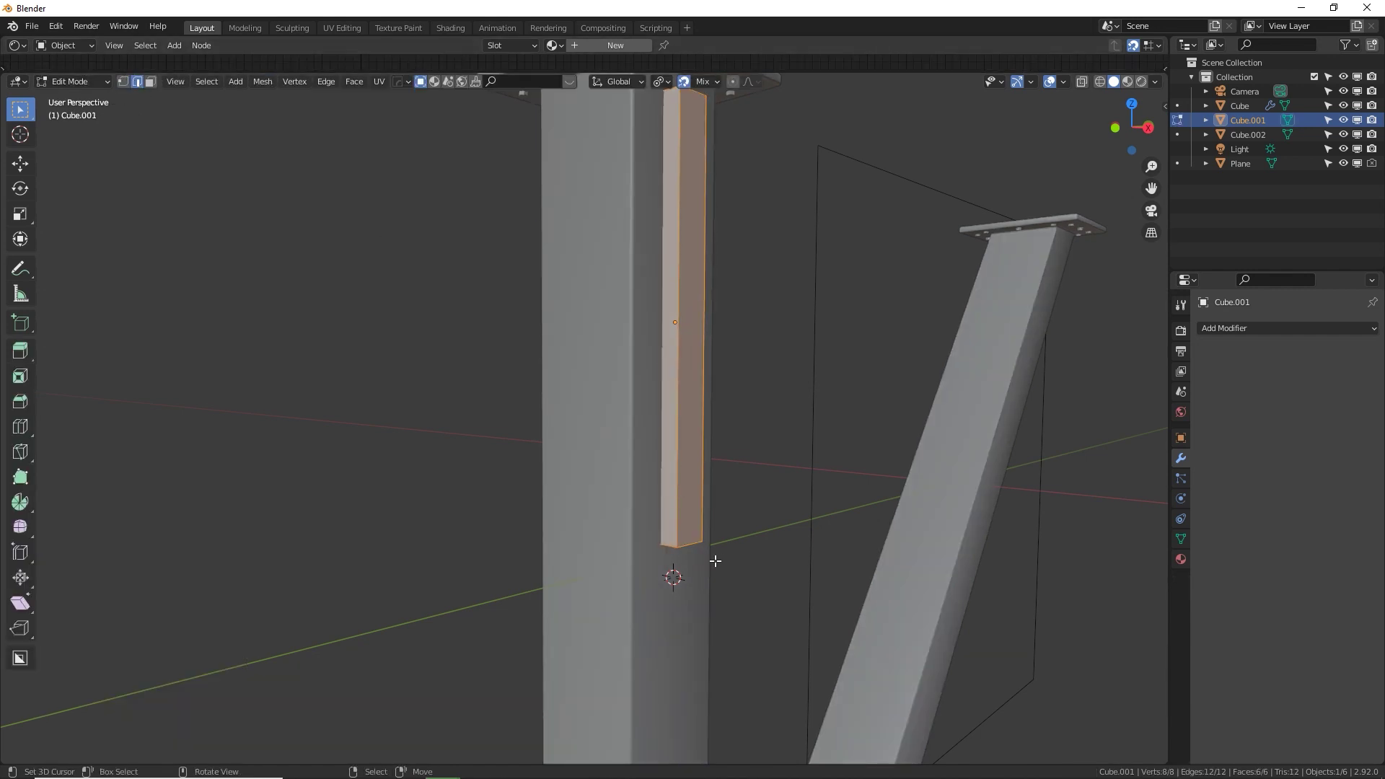
# Select an edge at the bar's lower end and extend the selection to all edges of equal length.
pyautogui.click(675, 550)
pyautogui.moveTo(674, 572); pyautogui.dragTo(753, 525, button='middle')
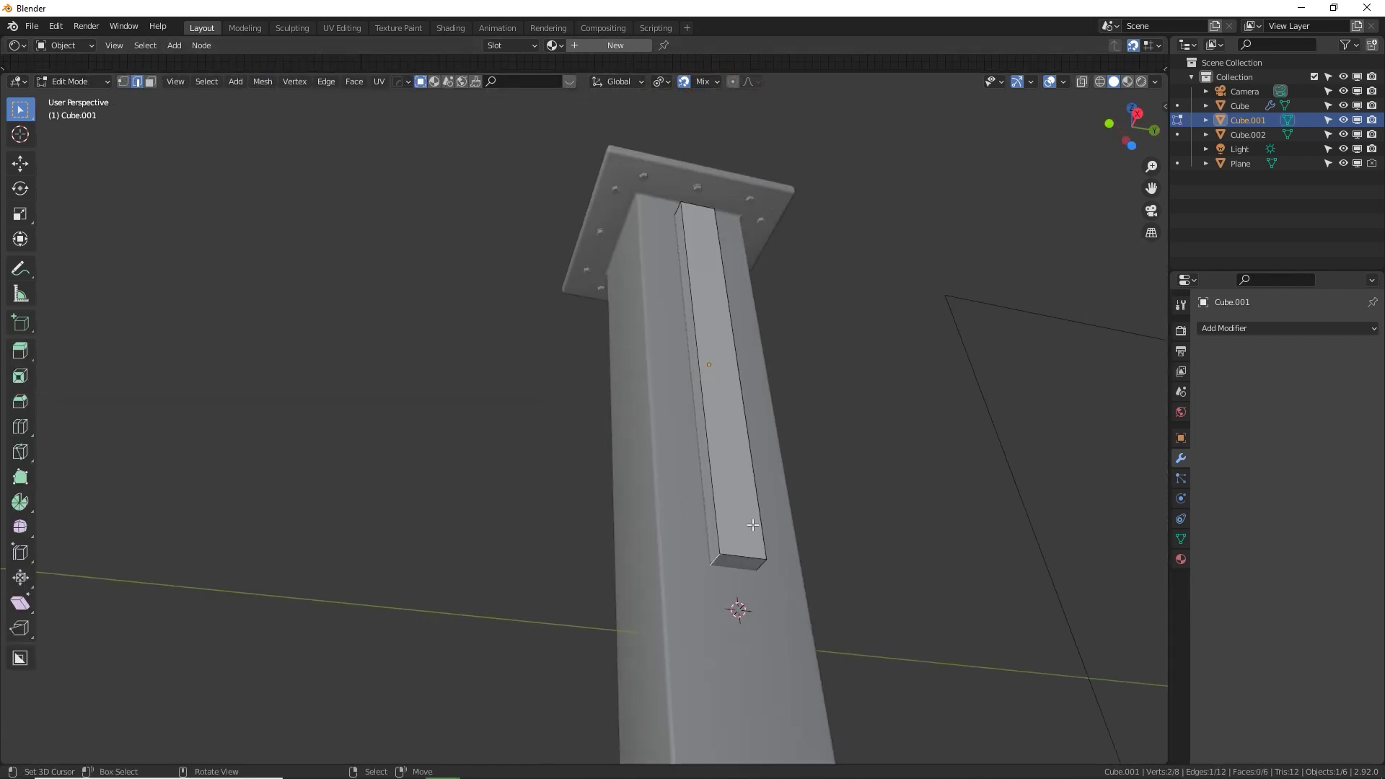
pyautogui.hotkey('shift', 'g')
pyautogui.click(754, 484)
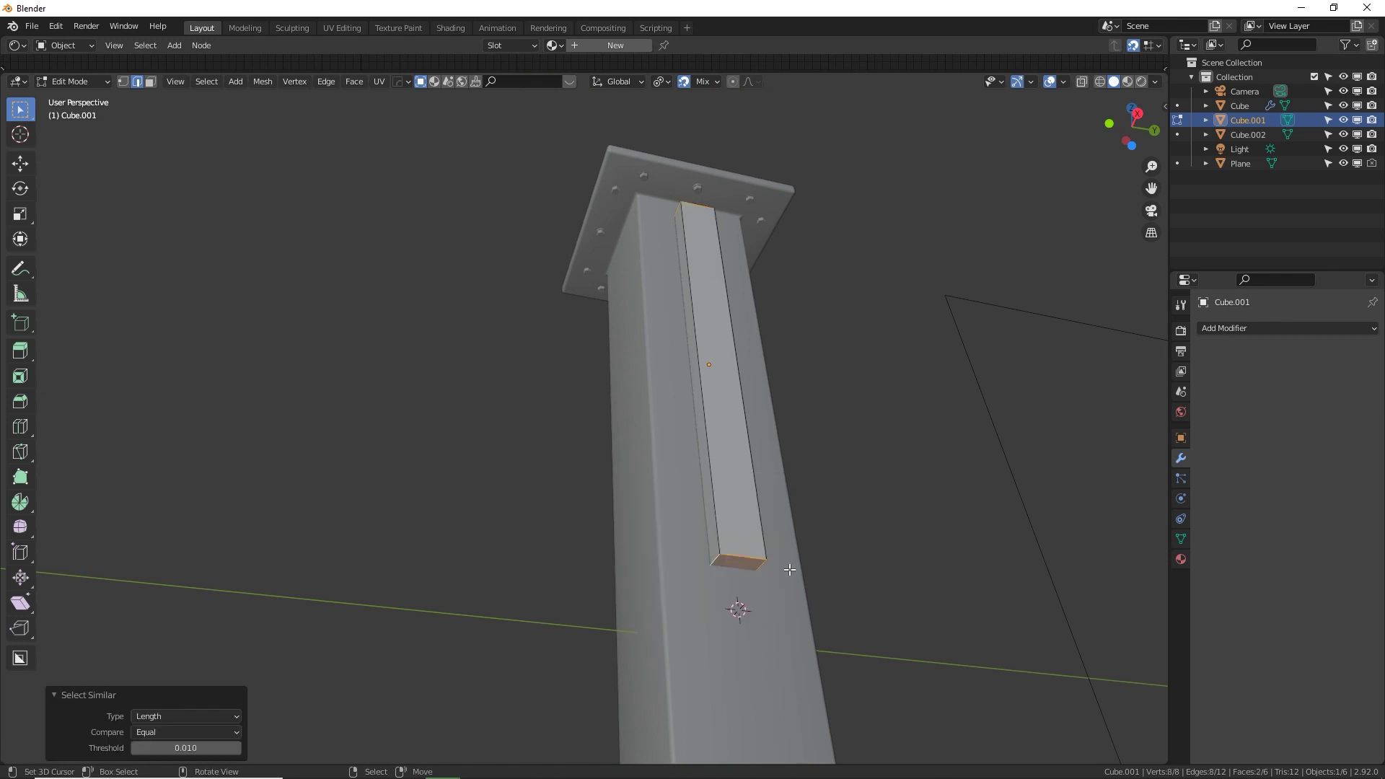
pyautogui.moveTo(790, 570); pyautogui.dragTo(763, 508, button='middle')
# Select the two opposite short side edges of the bar's lower end face.
pyautogui.click(689, 548)
pyautogui.moveTo(689, 548); pyautogui.dragTo(729, 590, button='middle')
pyautogui.keyDown('shift'); pyautogui.click(738, 583); pyautogui.keyUp('shift')
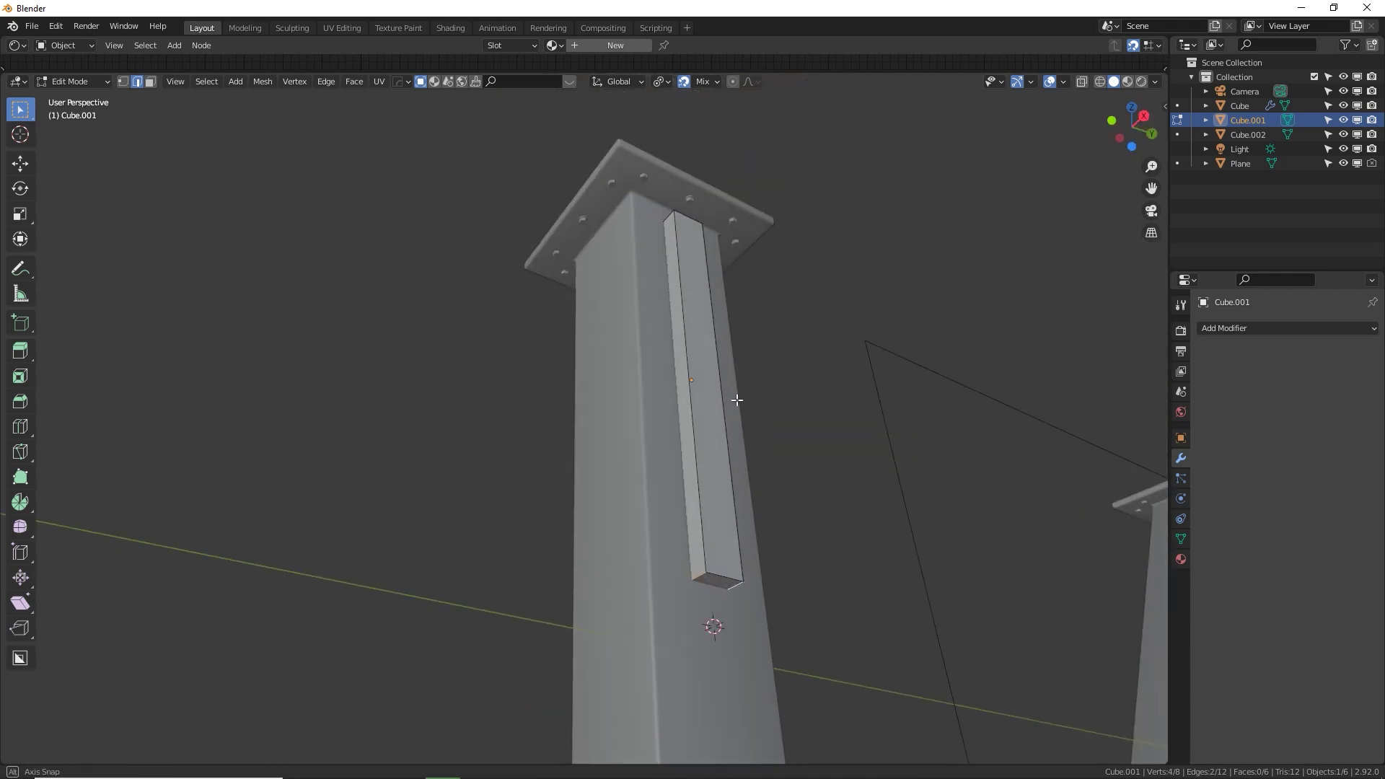
# Add the remaining short end edges to the selection so all four of the long block's end edges are selected.
pyautogui.moveTo(733, 402); pyautogui.dragTo(689, 155, button='middle')
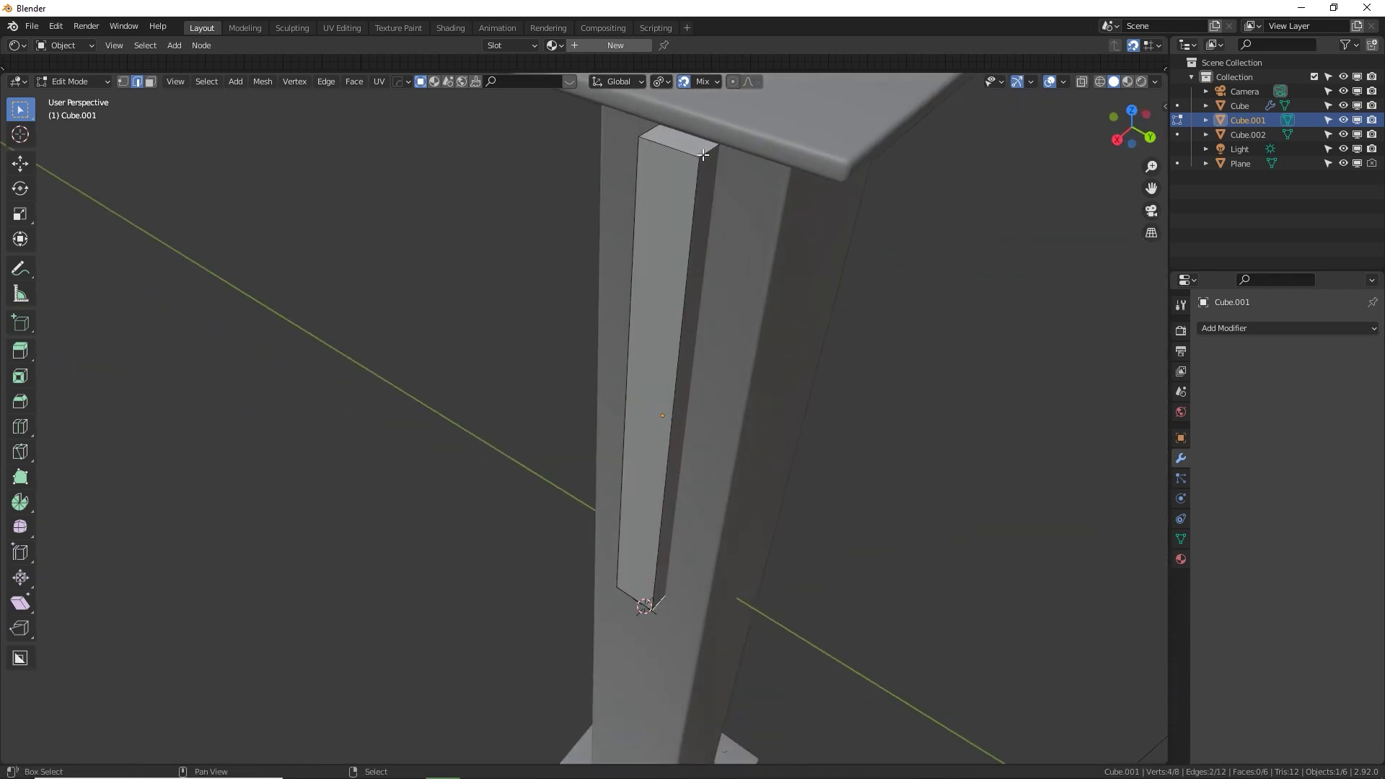
pyautogui.keyDown('shift'); pyautogui.click(619, 219); pyautogui.keyUp('shift')
pyautogui.moveTo(619, 219); pyautogui.dragTo(666, 229, button='middle')
pyautogui.keyDown('shift'); pyautogui.click(665, 228); pyautogui.keyUp('shift')
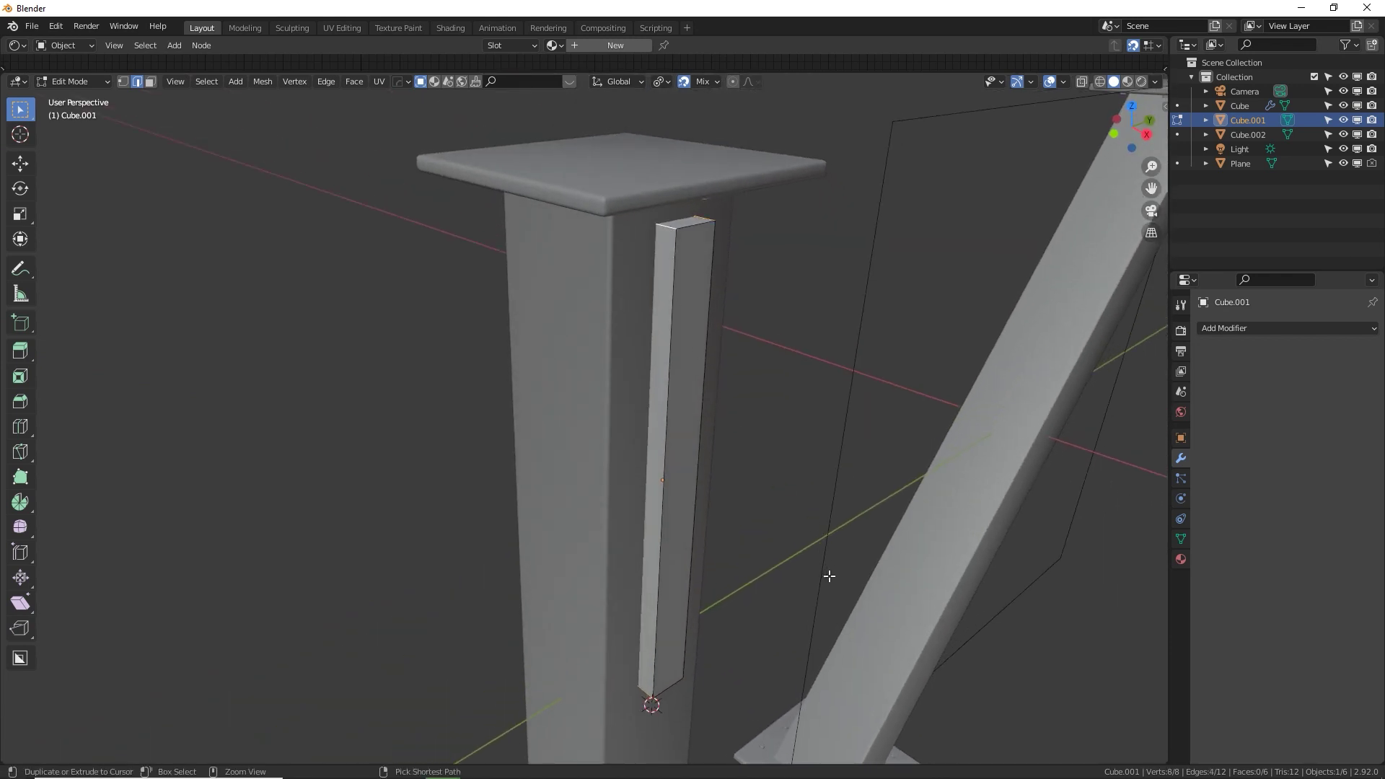
pyautogui.hotkey('ctrl', 'b')
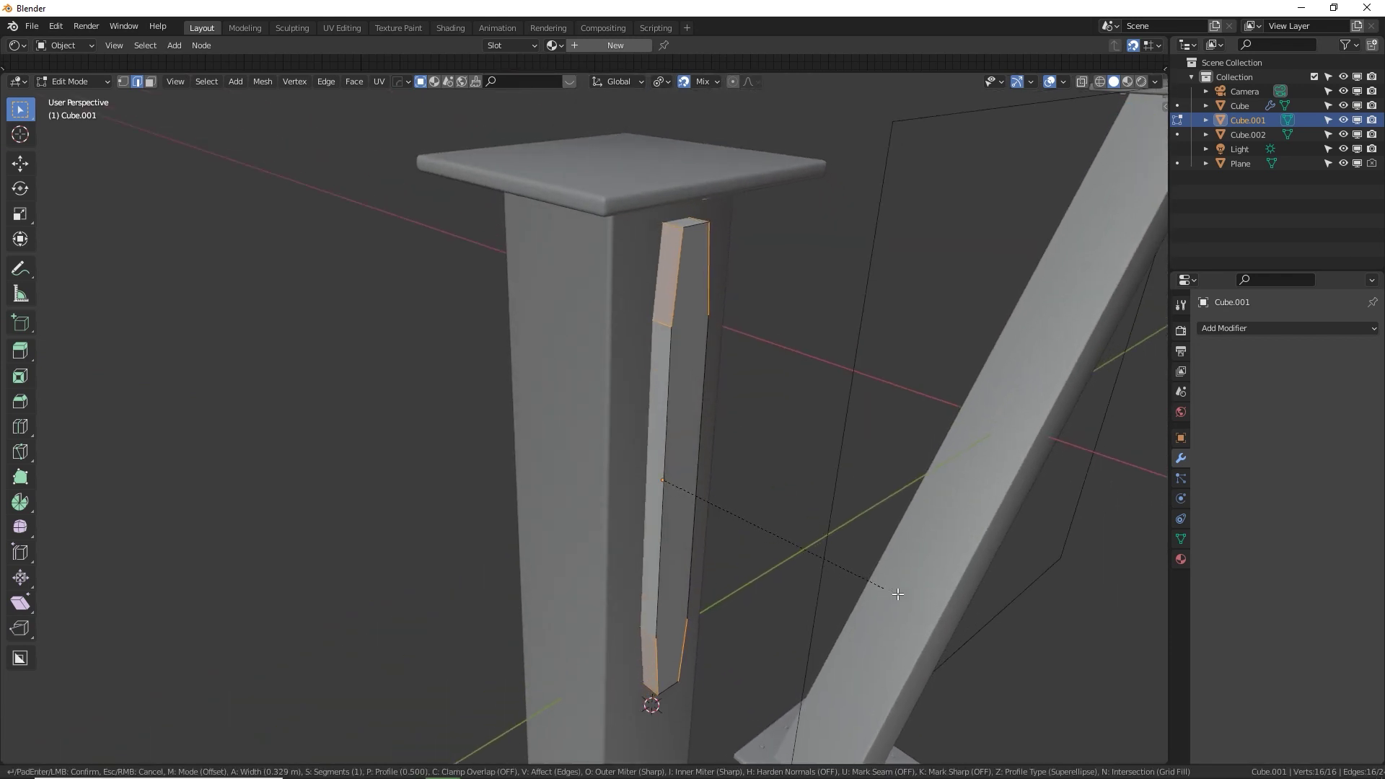
pyautogui.moveTo(966, 625)
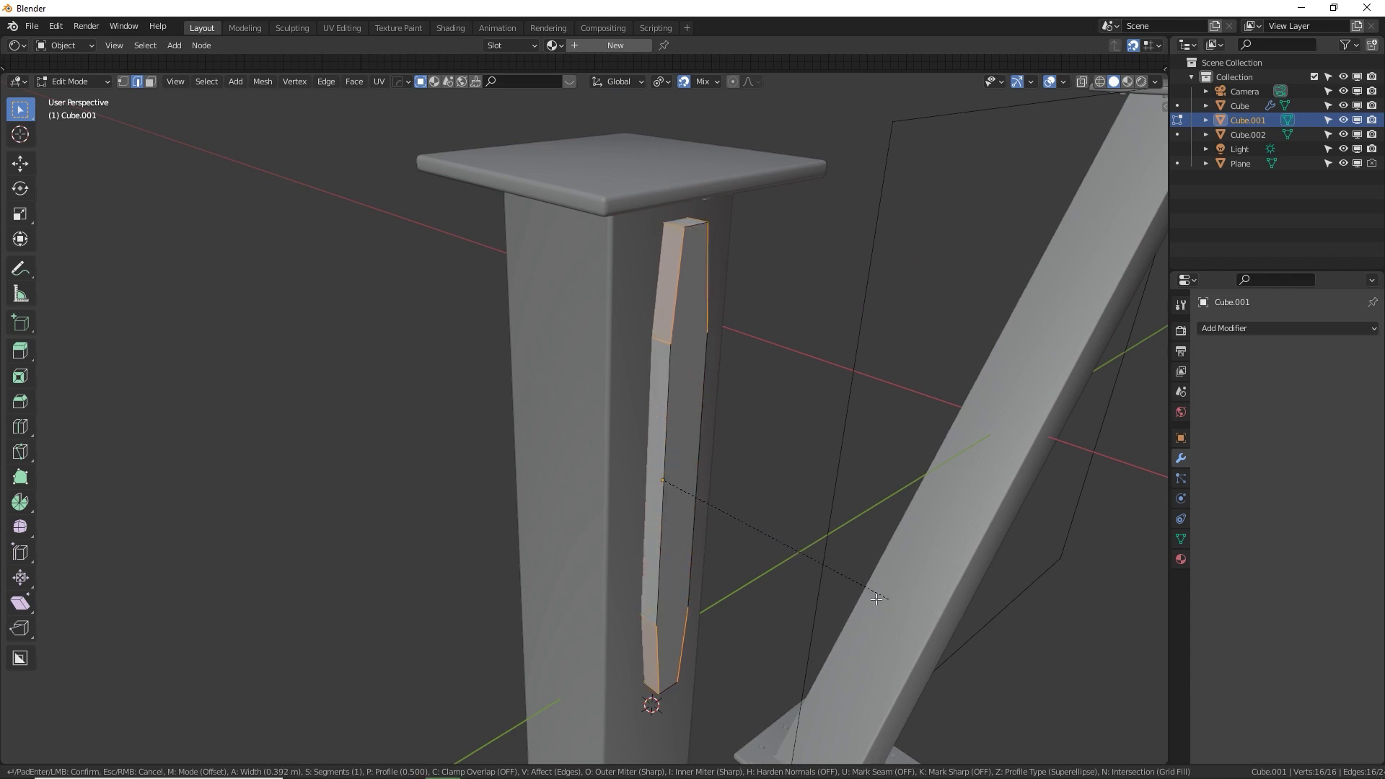
pyautogui.press('Escape')
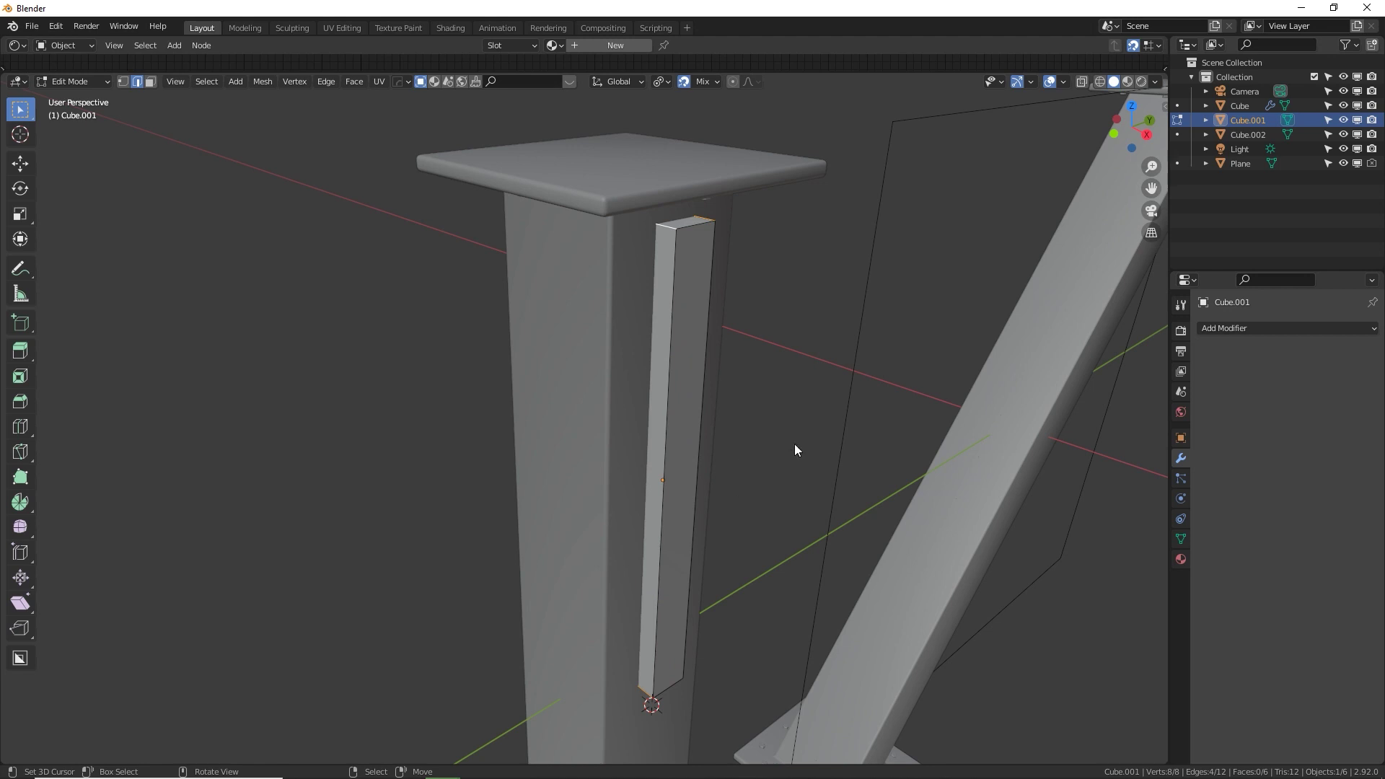
# Apply the scale transform to the long block on the pillar's face.
pyautogui.press('Tab')
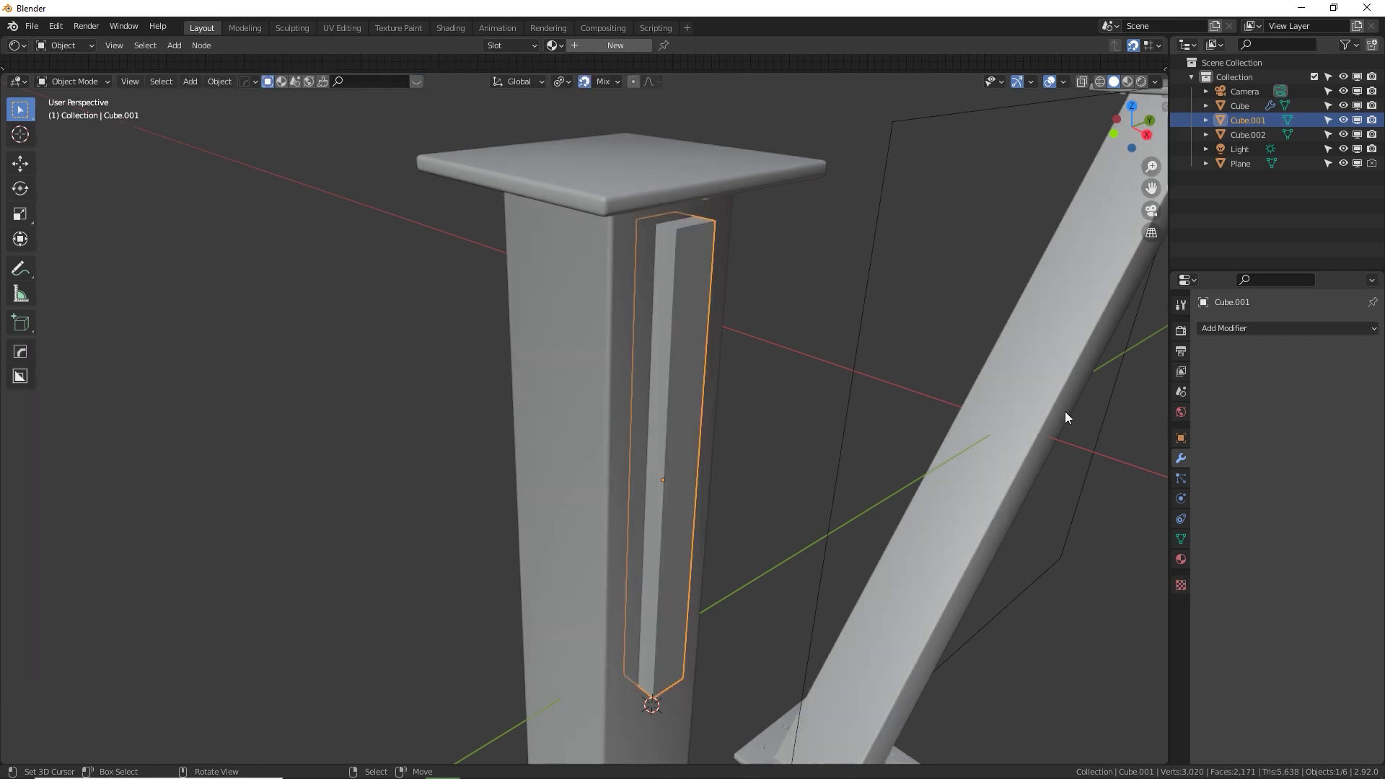
pyautogui.click(1181, 438)
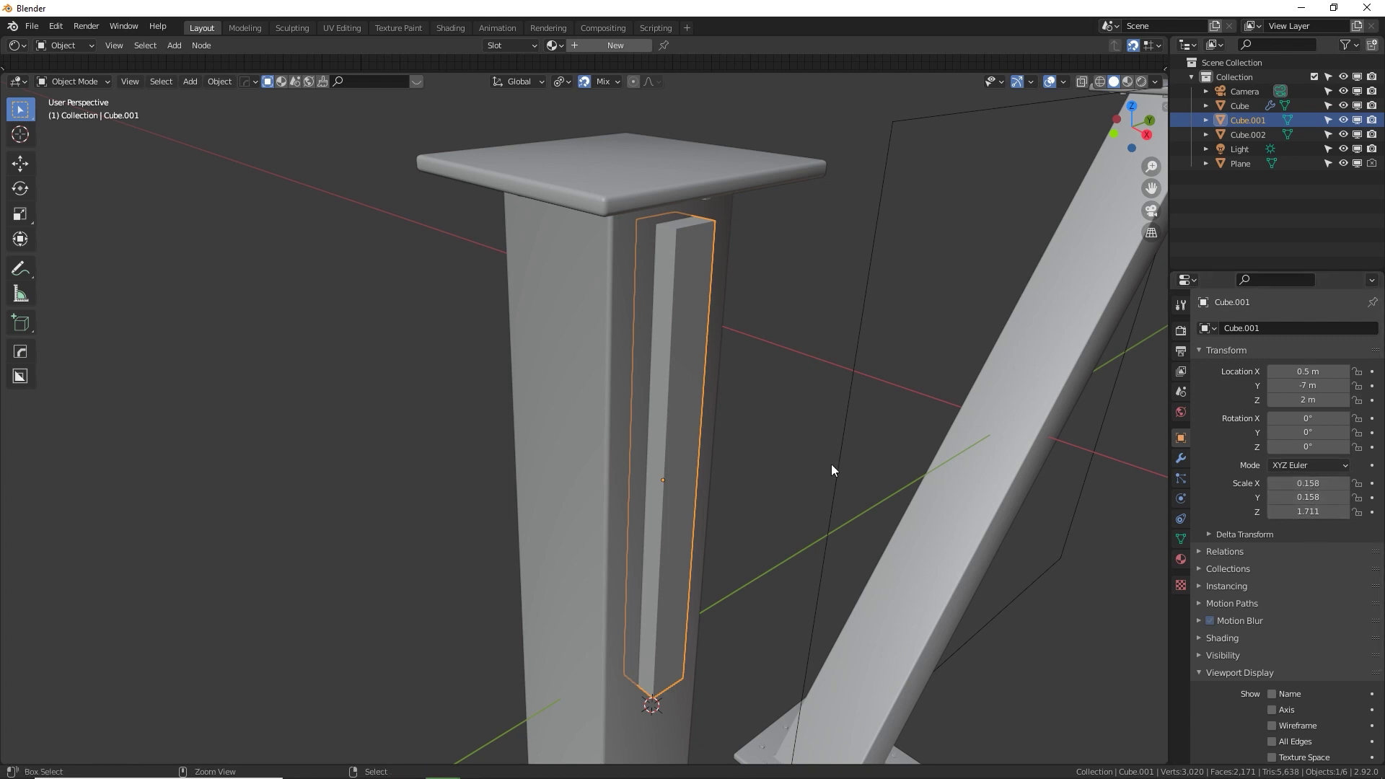
pyautogui.hotkey('ctrl', 'a')
pyautogui.click(794, 491)
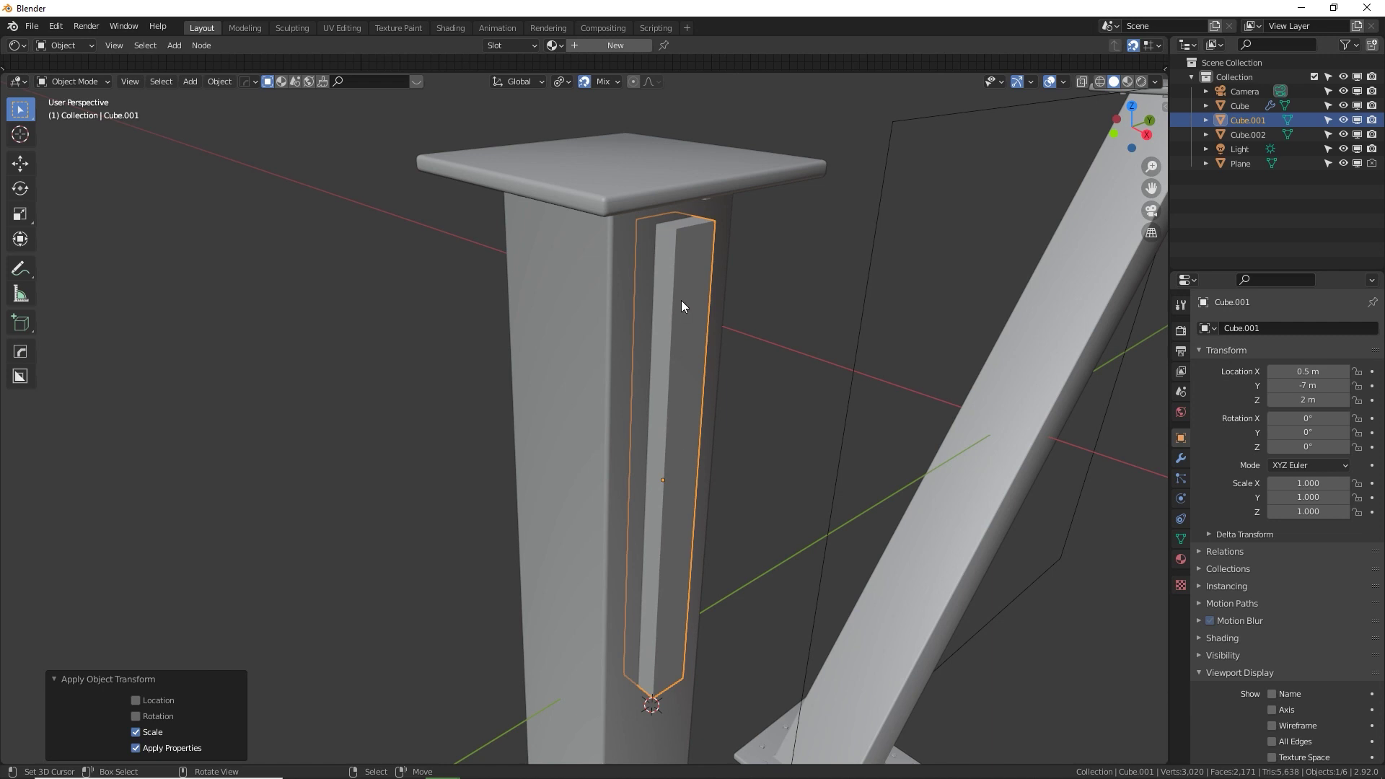
# Bevel the block's four selected end edges by about 0.148 m with several segments to round both ends.
pyautogui.press('Tab')
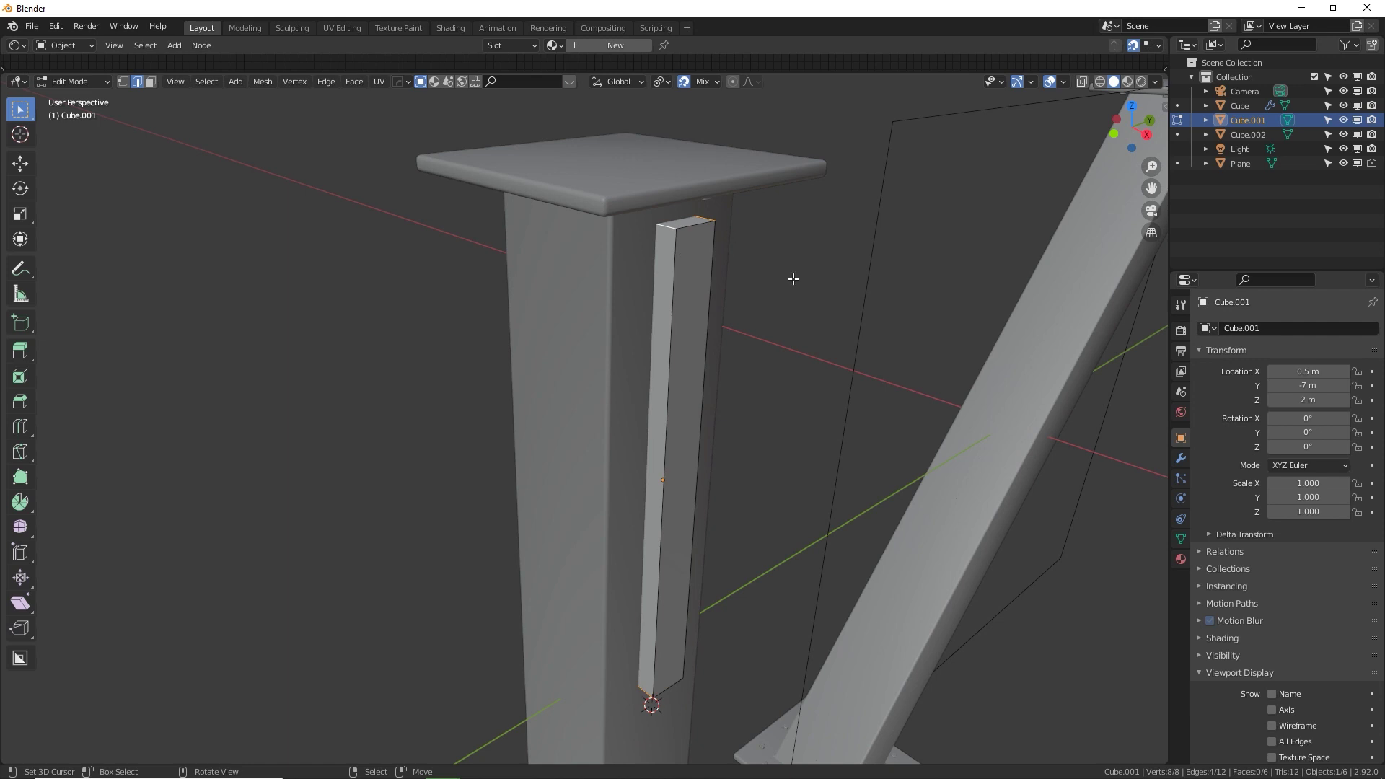
pyautogui.moveTo(795, 279); pyautogui.dragTo(686, 207, button='middle')
pyautogui.hotkey('ctrl', 'b')
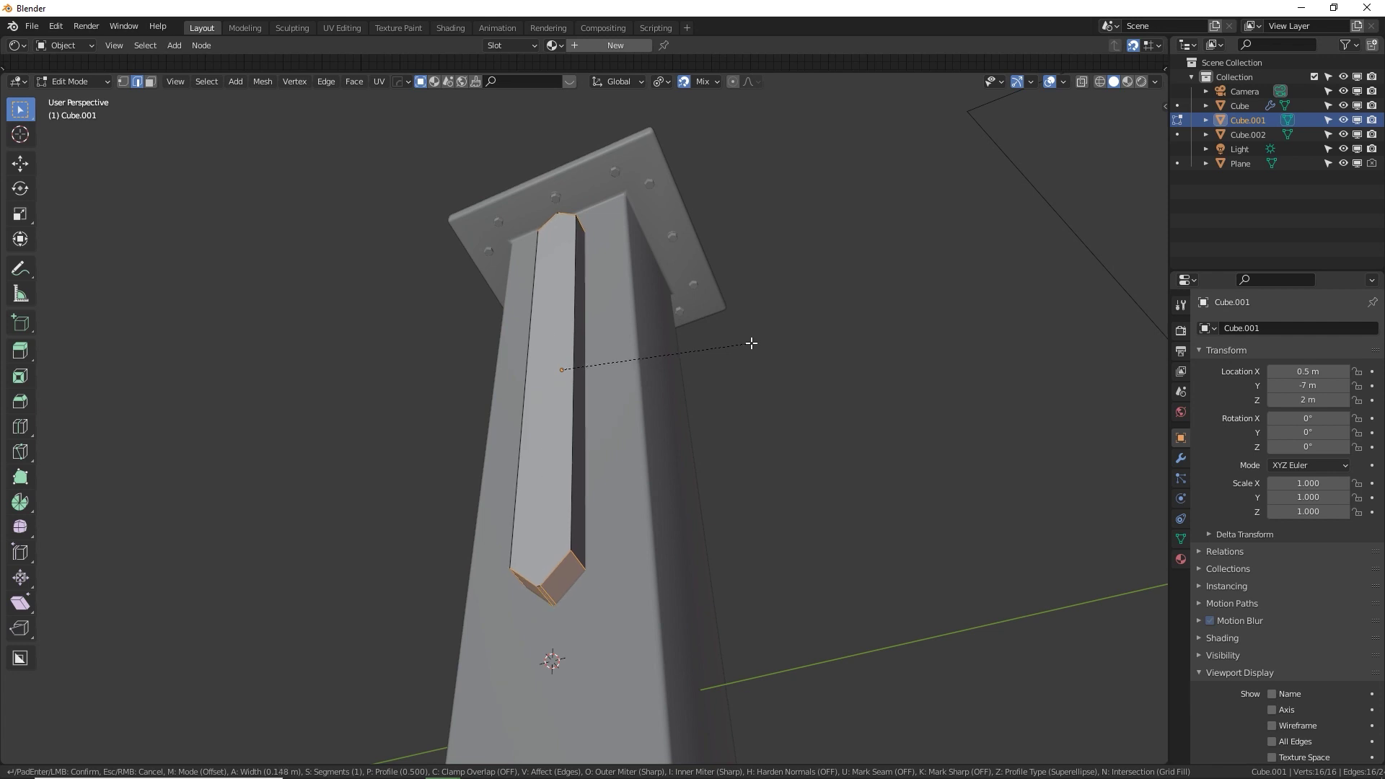
pyautogui.scroll(7, 751, 343)
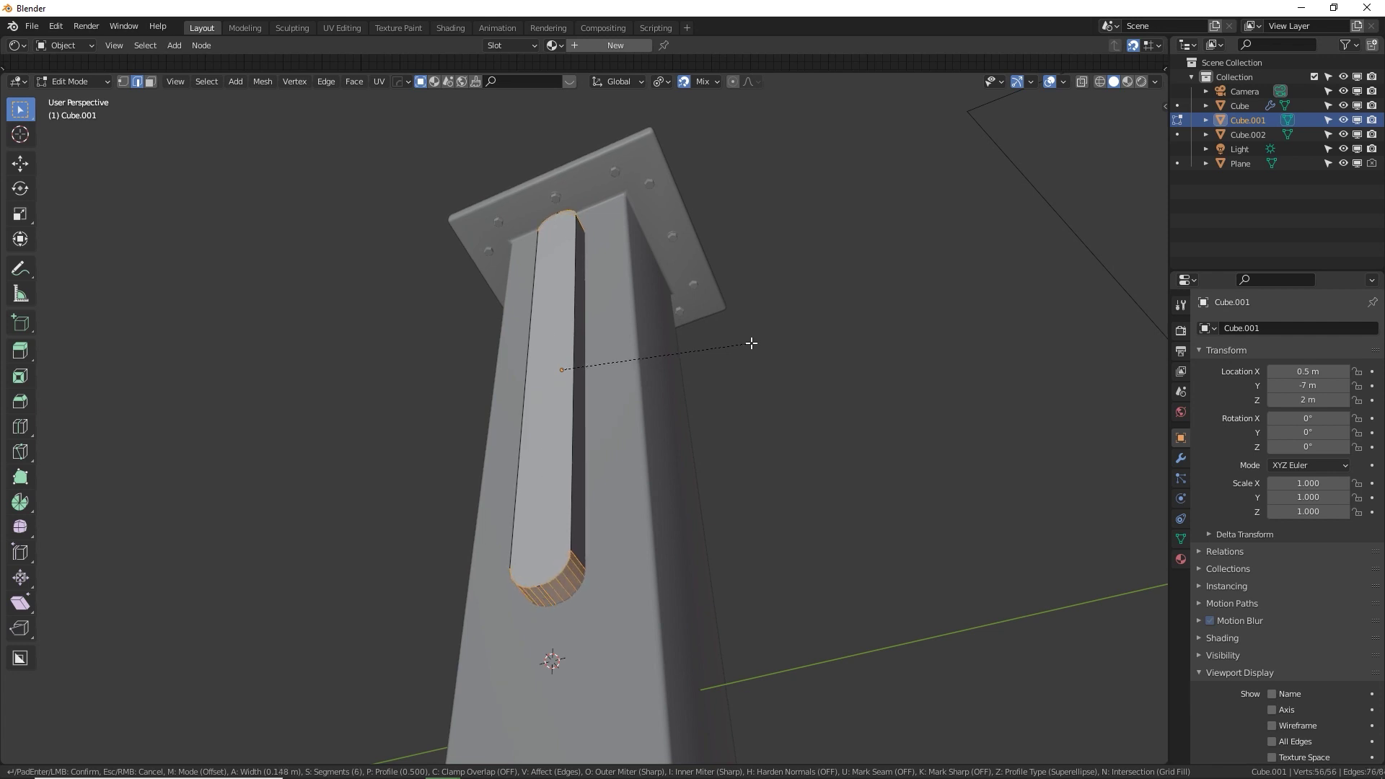
pyautogui.scroll(-2, 751, 343)
pyautogui.scroll(1, 751, 343)
pyautogui.click(751, 344)
pyautogui.moveTo(751, 343); pyautogui.dragTo(712, 457, button='middle')
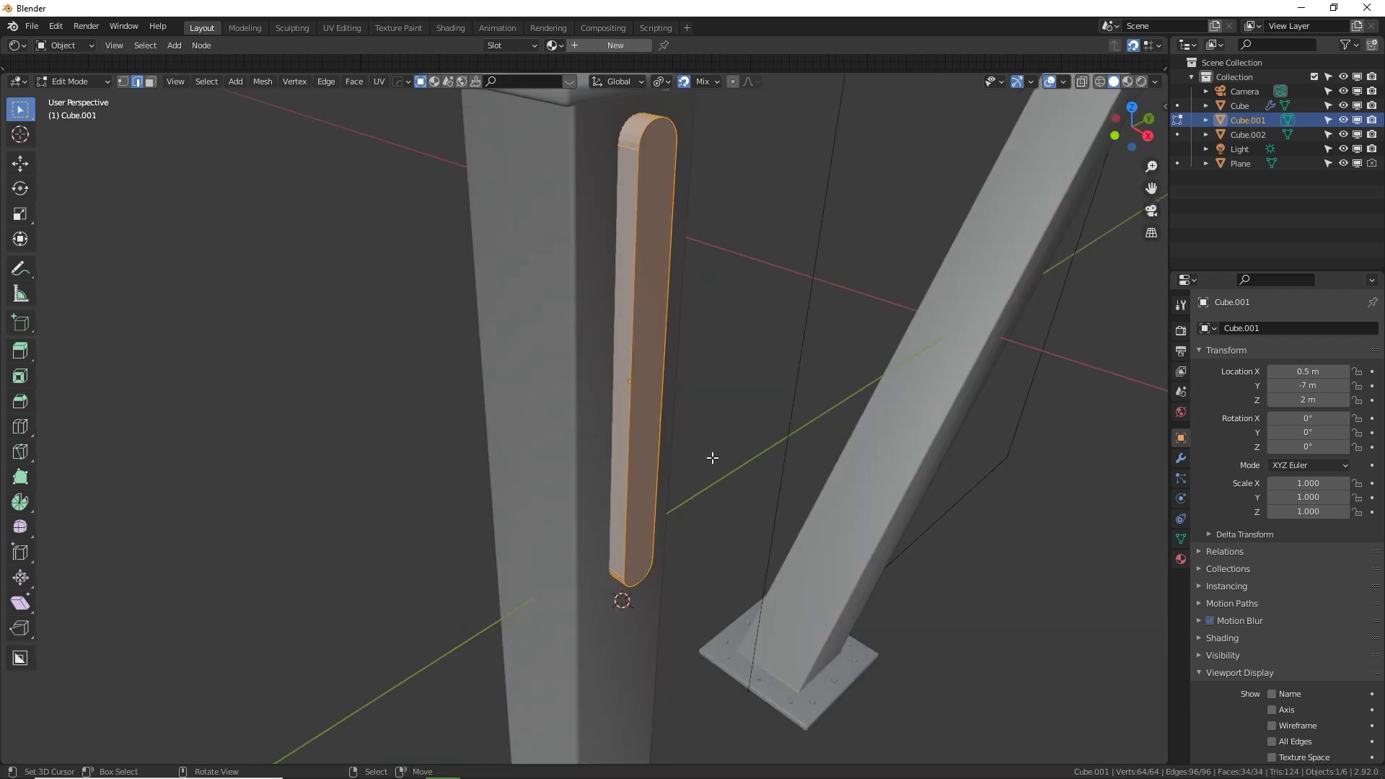
# Duplicate the rounded block and rotate the copy 180° around the 3D cursor in the right orthographic view.
pyautogui.press('KP_3')
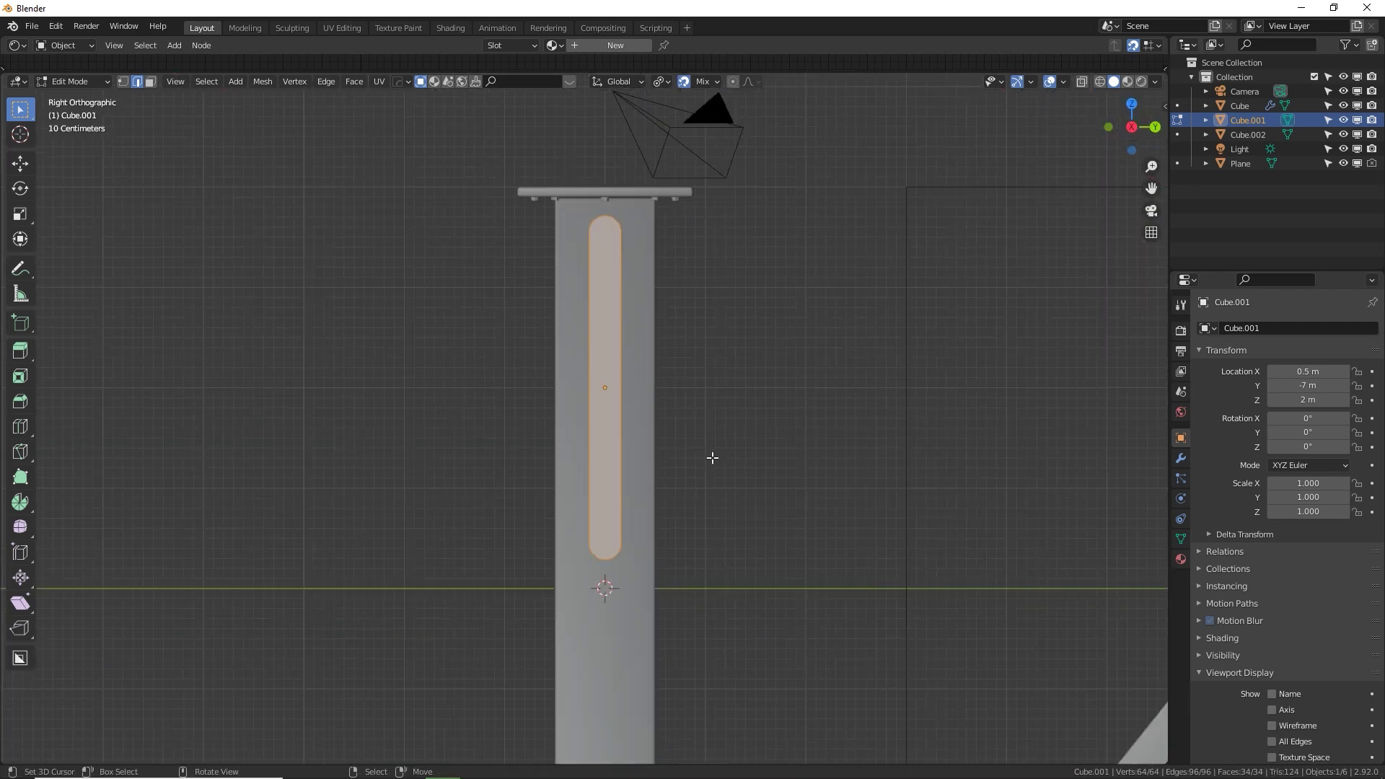
pyautogui.keyDown('shift'); pyautogui.moveTo(706, 455); pyautogui.dragTo(691, 318, button='middle'); pyautogui.keyUp('shift')
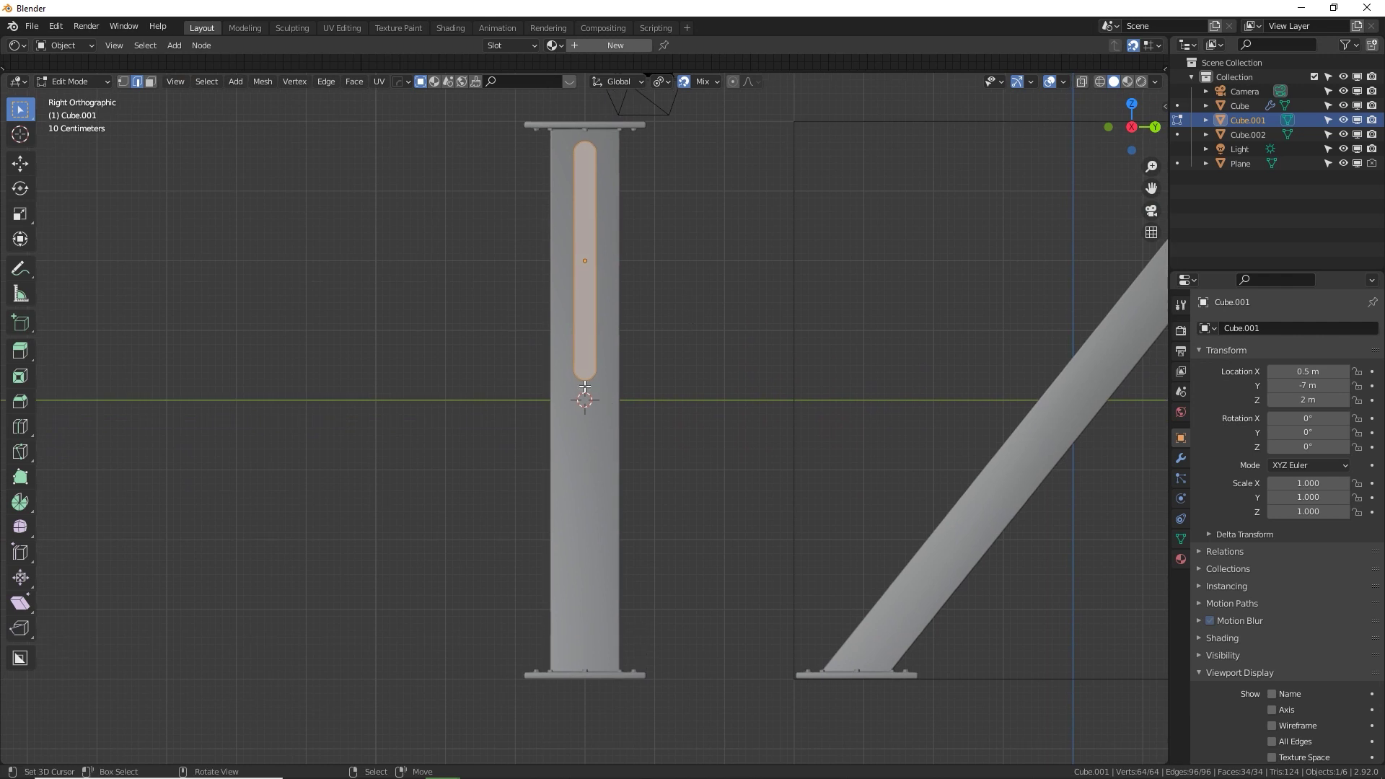
pyautogui.click(662, 82)
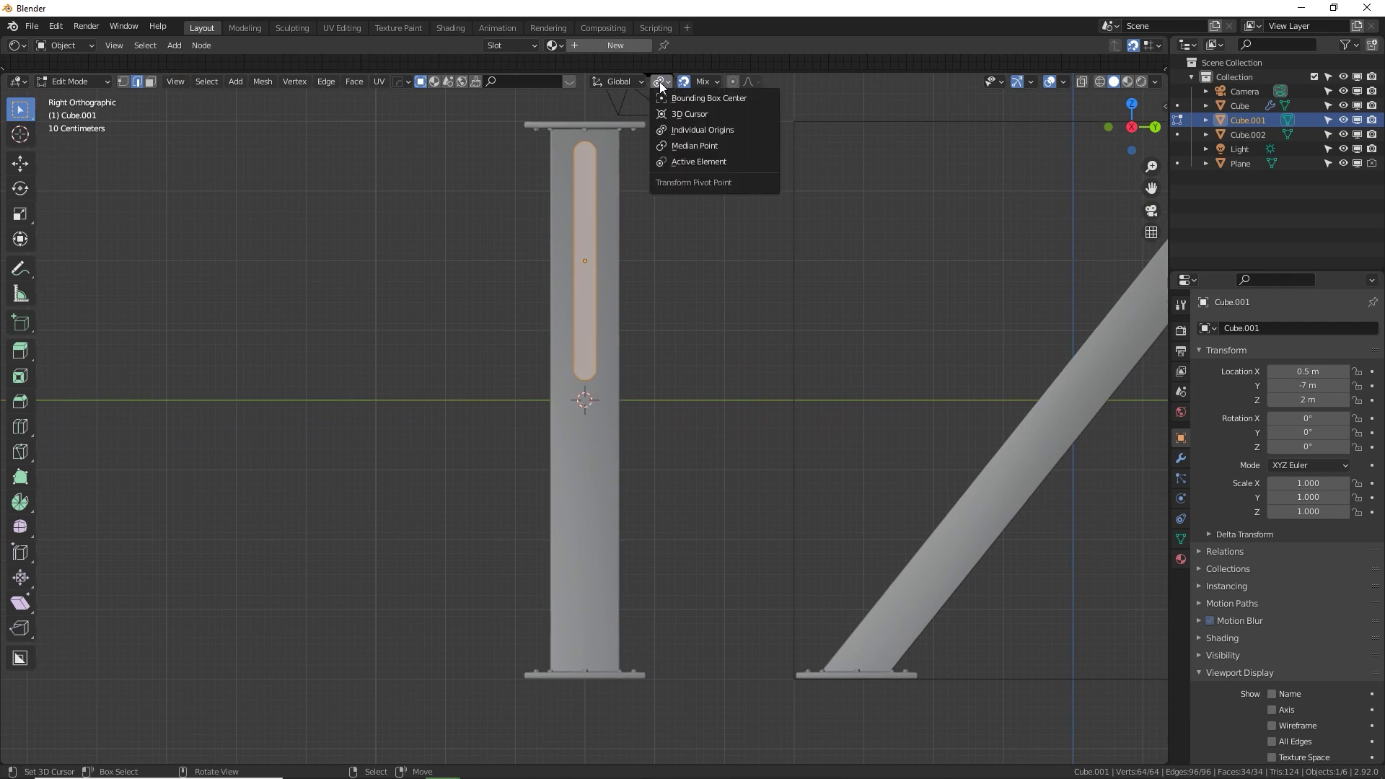
pyautogui.click(689, 114)
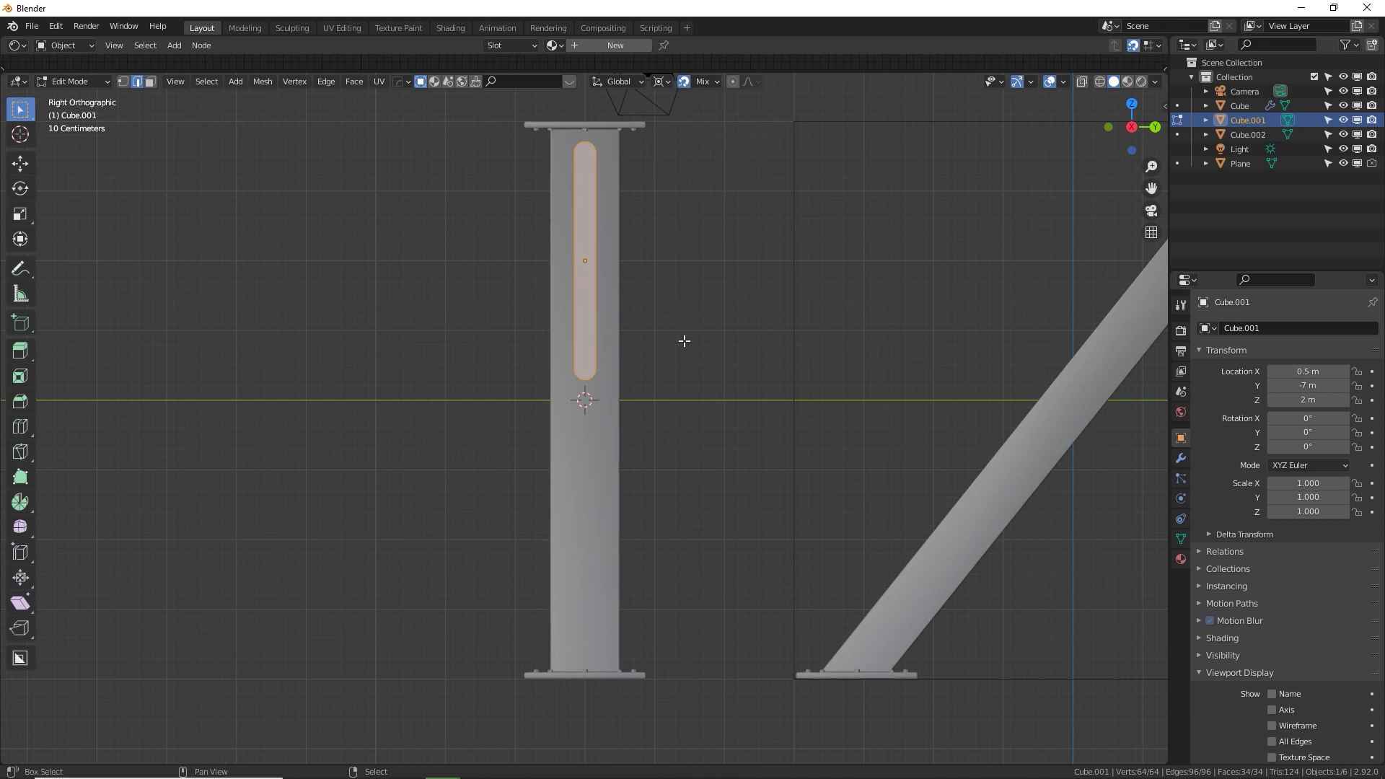
pyautogui.hotkey('shift', 'd')
pyautogui.press('r')
pyautogui.press('1')
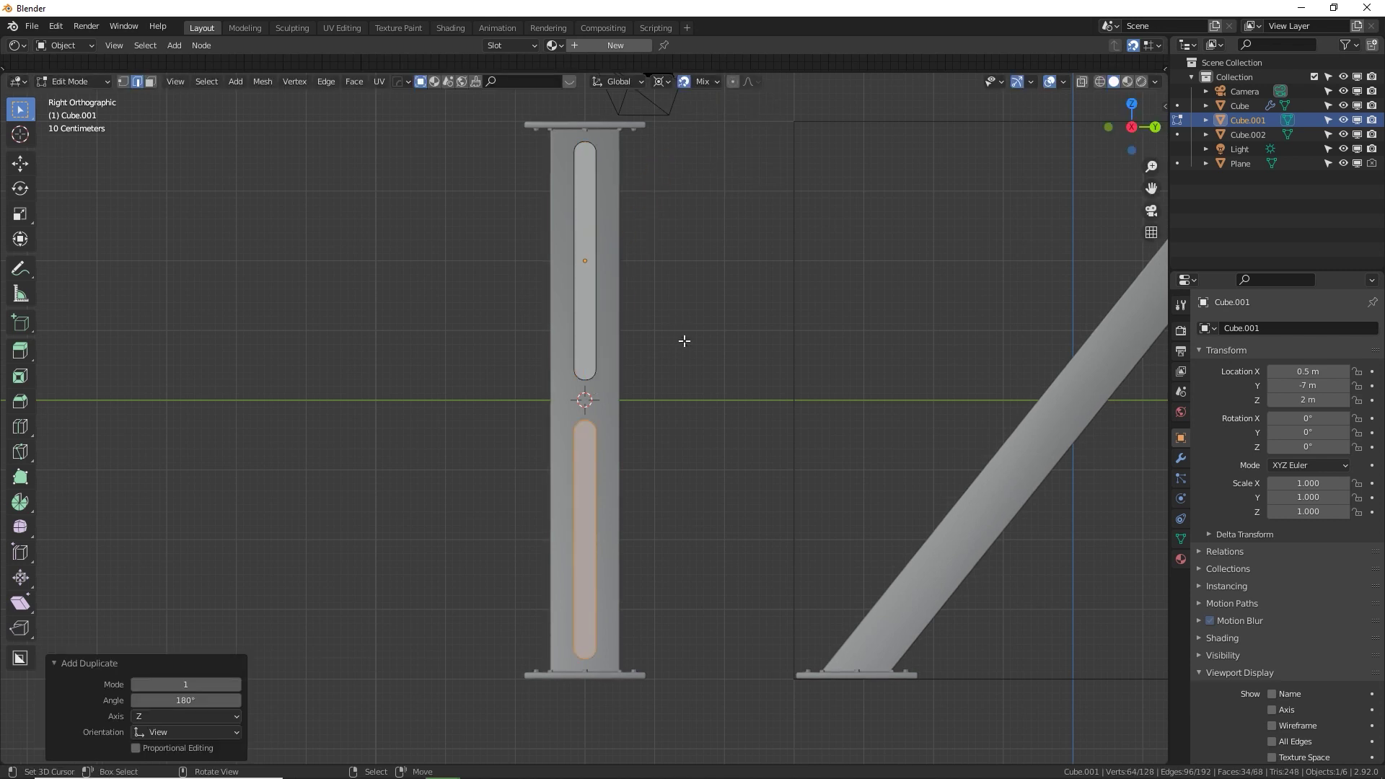
pyautogui.press('r')
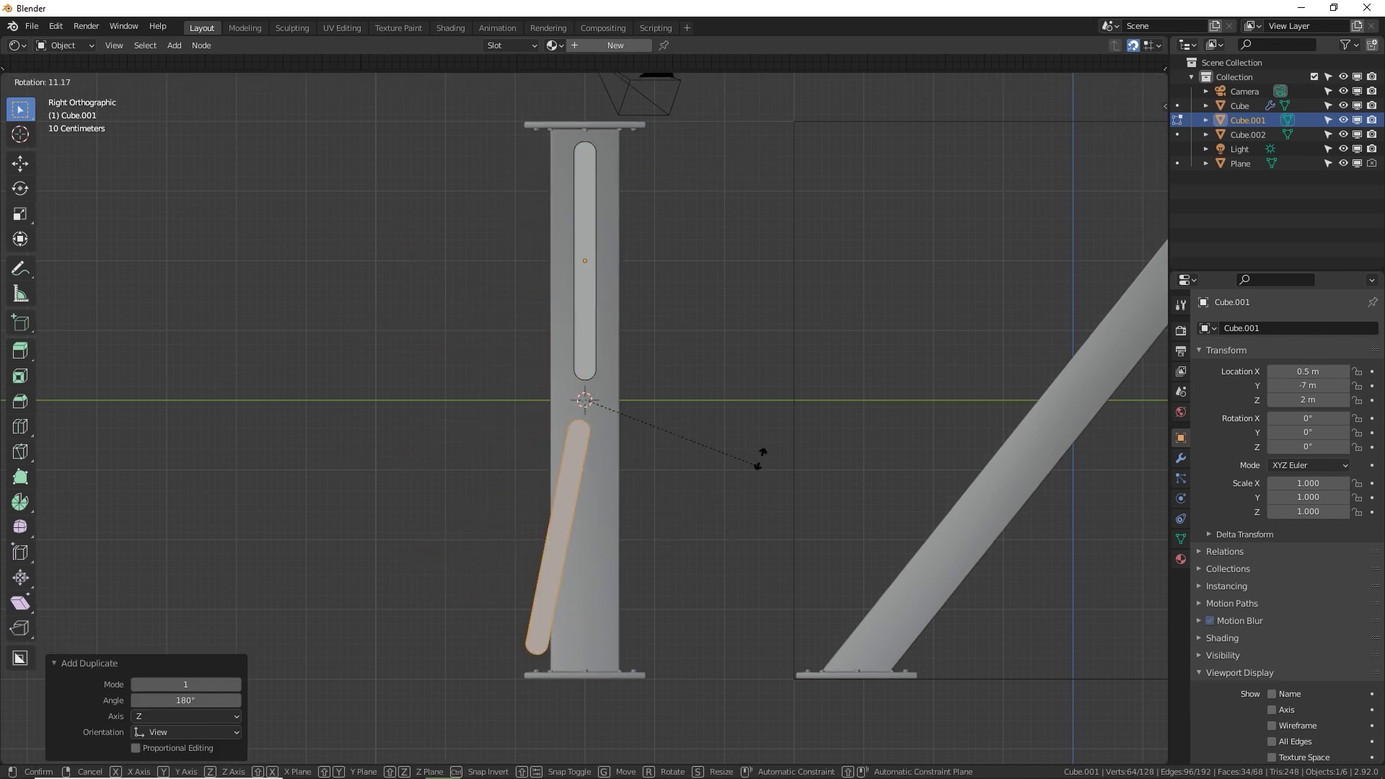
pyautogui.rightClick(396, 321)
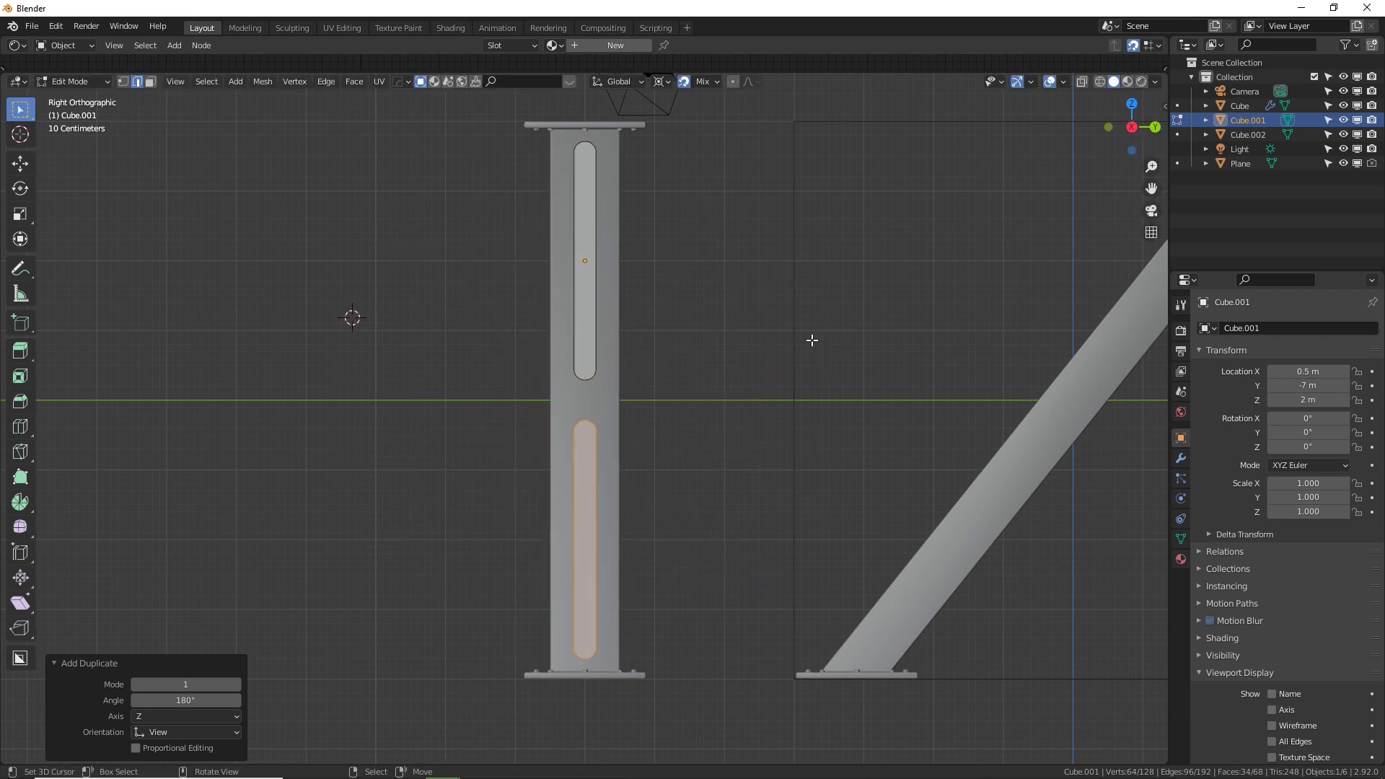
pyautogui.press('r')
pyautogui.rightClick(626, 253)
pyautogui.hotkey('ctrl', 'z')
# Snap the 3D cursor to the upright pillar's origin.
pyautogui.moveTo(690, 331); pyautogui.dragTo(530, 423, button='middle')
pyautogui.press('Tab')
pyautogui.click(529, 424)
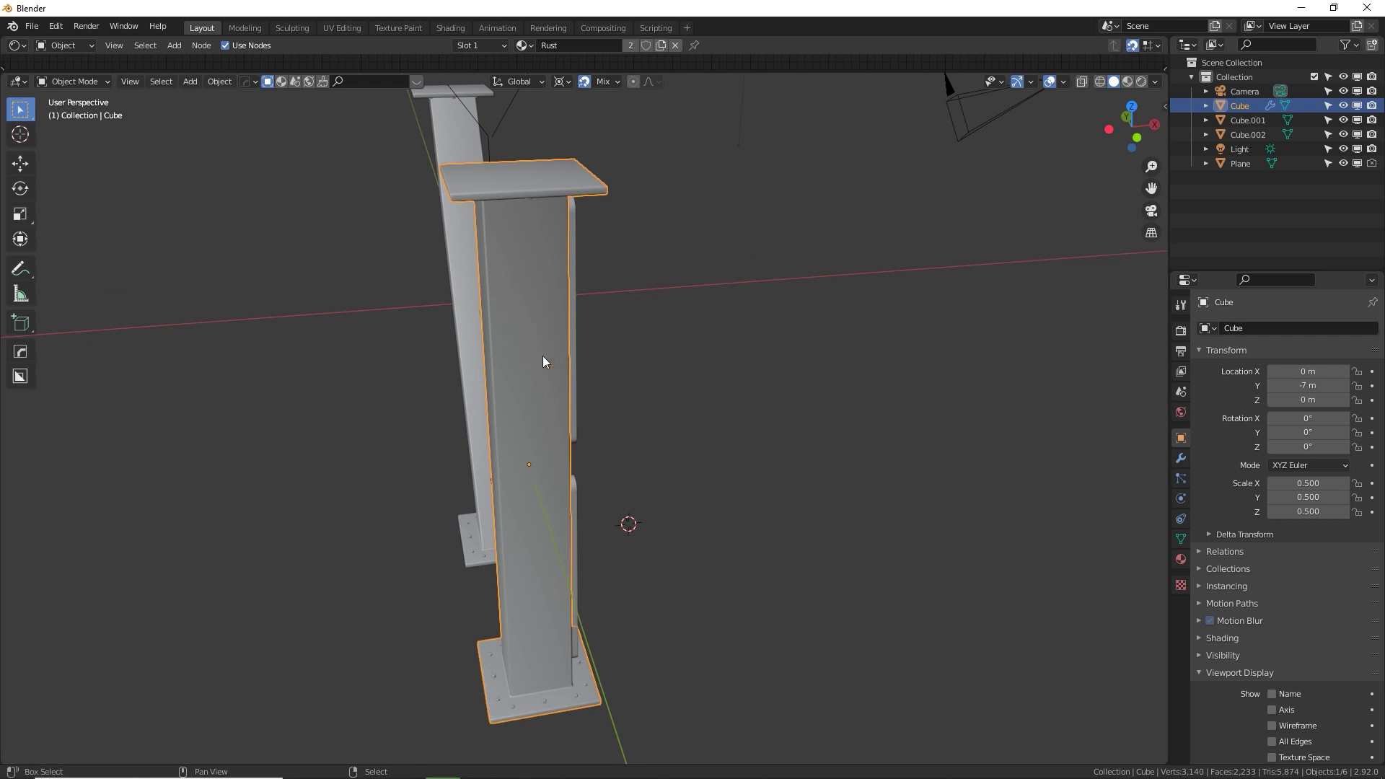
pyautogui.hotkey('shift', 's')
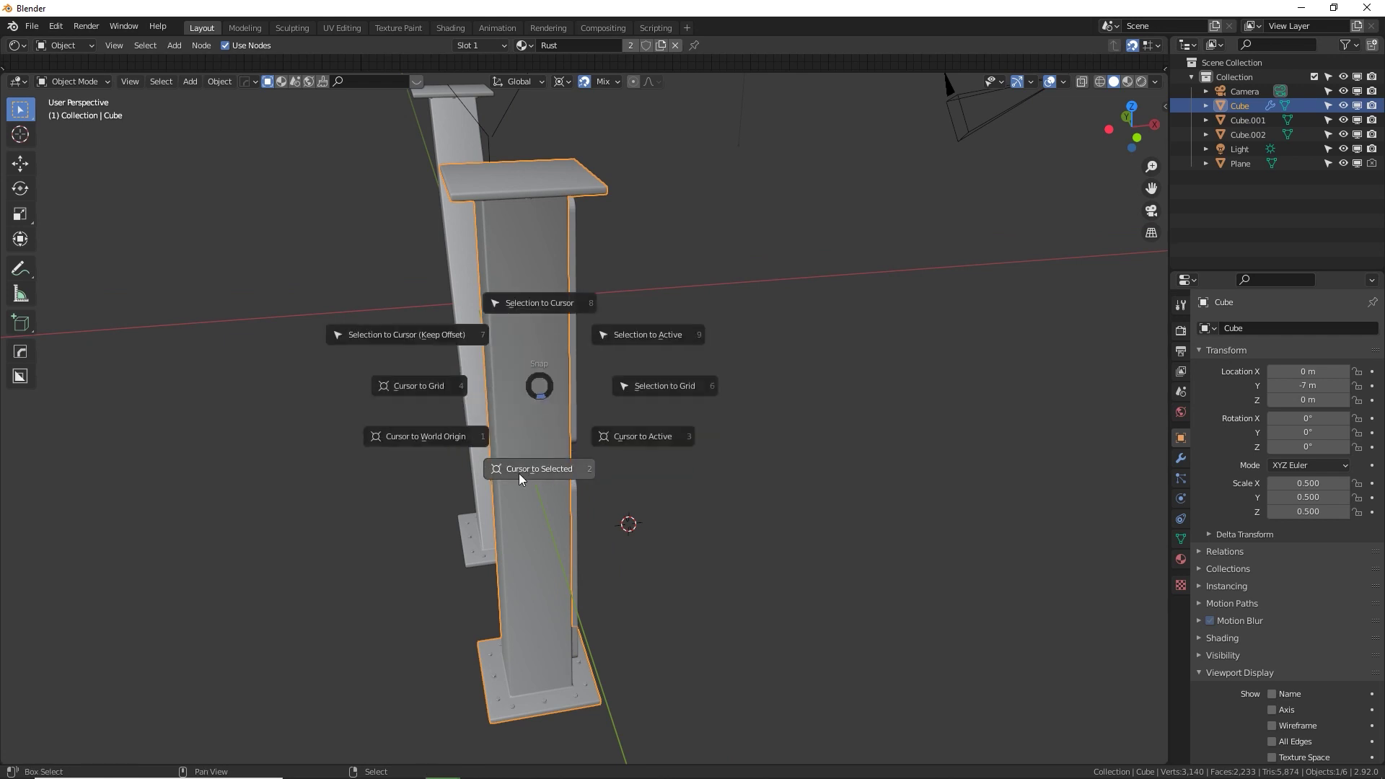
pyautogui.click(530, 470)
# Select all geometry of the two rounded blocks for mesh editing and show the scene in wireframe.
pyautogui.moveTo(625, 469); pyautogui.dragTo(622, 373, button='middle')
pyautogui.click(556, 400)
pyautogui.press('Tab')
pyautogui.press('a')
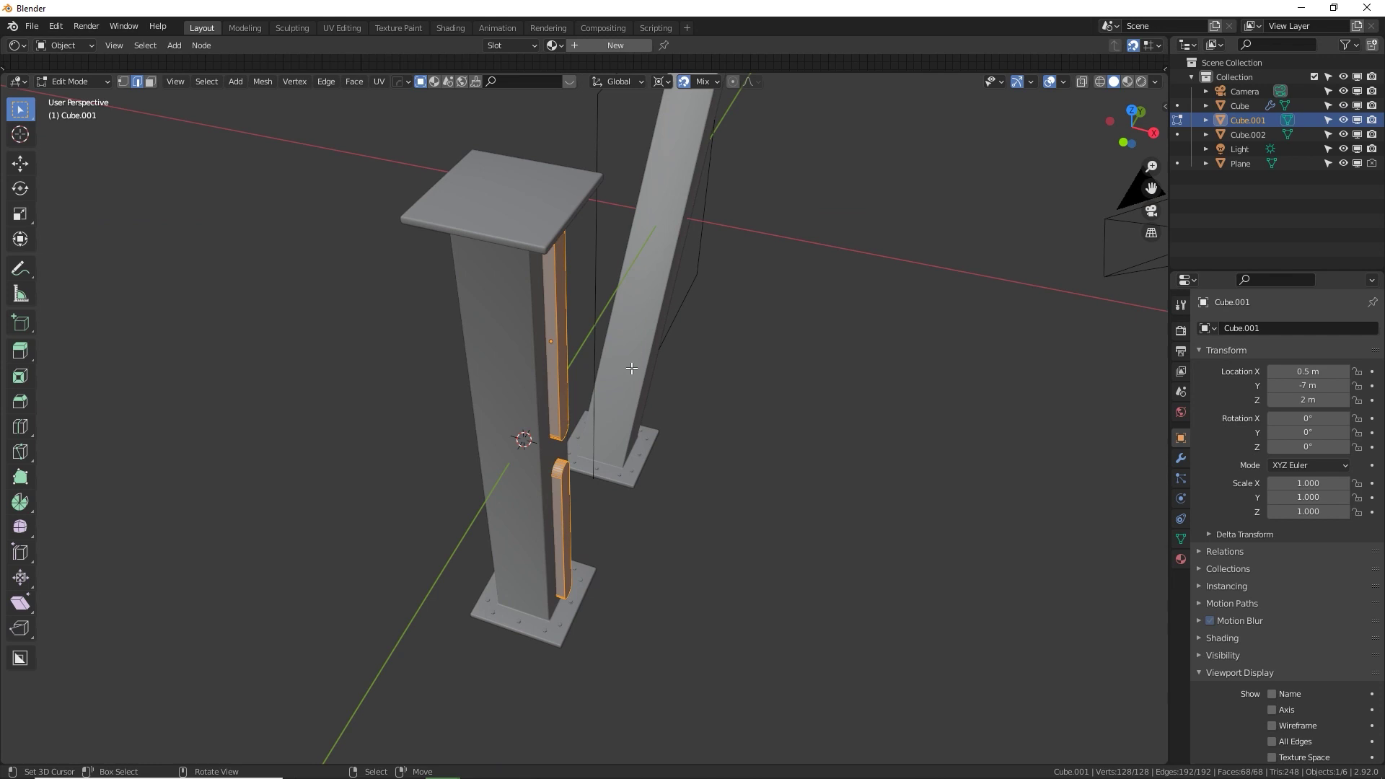
pyautogui.press('KP_7')
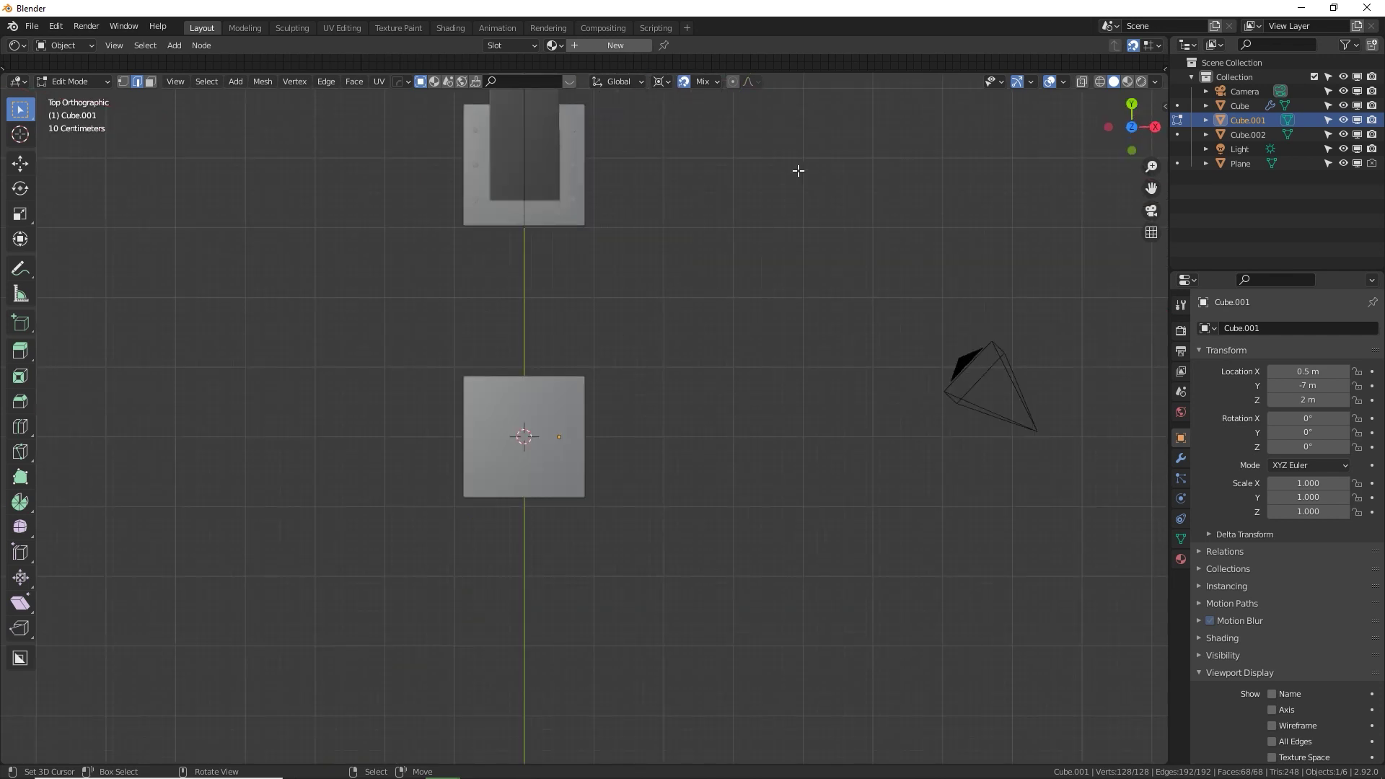
pyautogui.click(1100, 81)
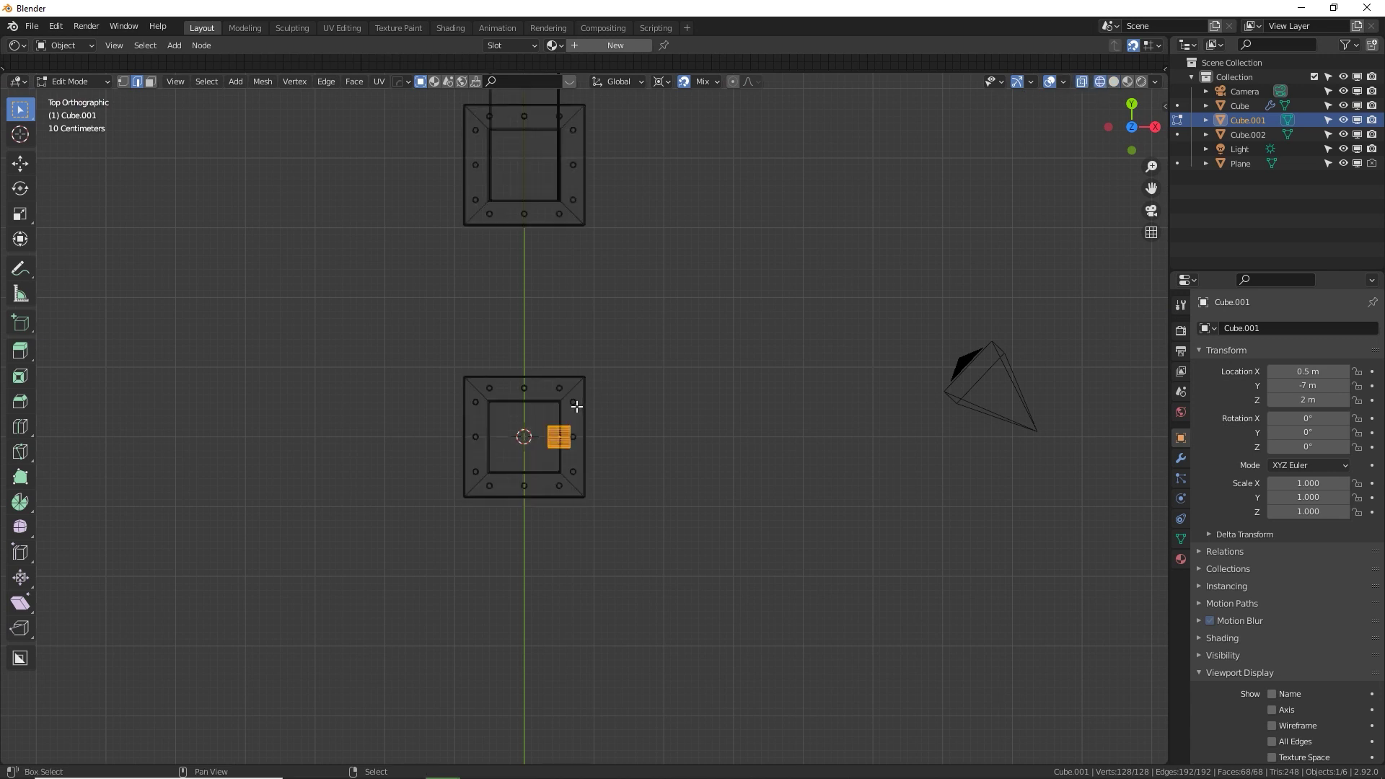
pyautogui.keyDown('shift'); pyautogui.moveTo(576, 406); pyautogui.dragTo(724, 468, button='middle'); pyautogui.keyUp('shift')
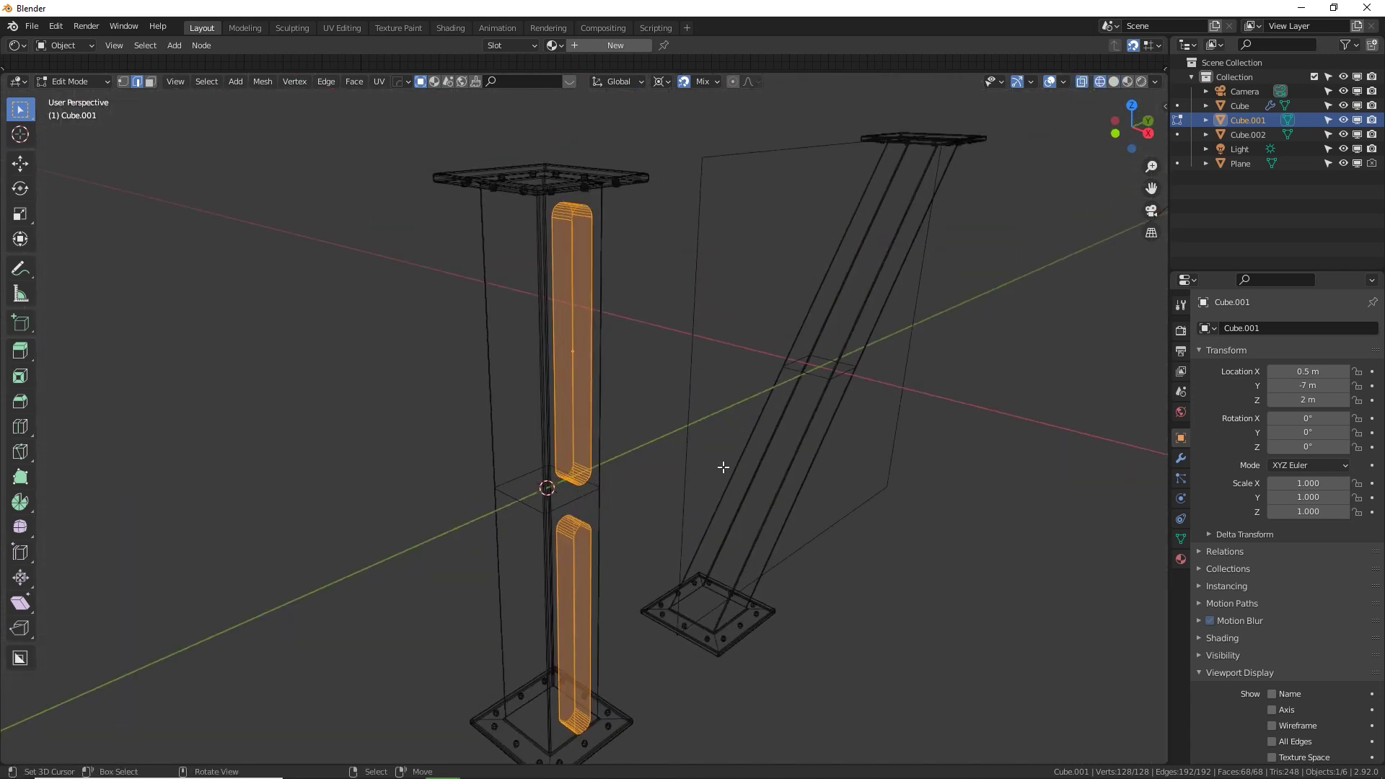
pyautogui.press('r')
pyautogui.press('z')
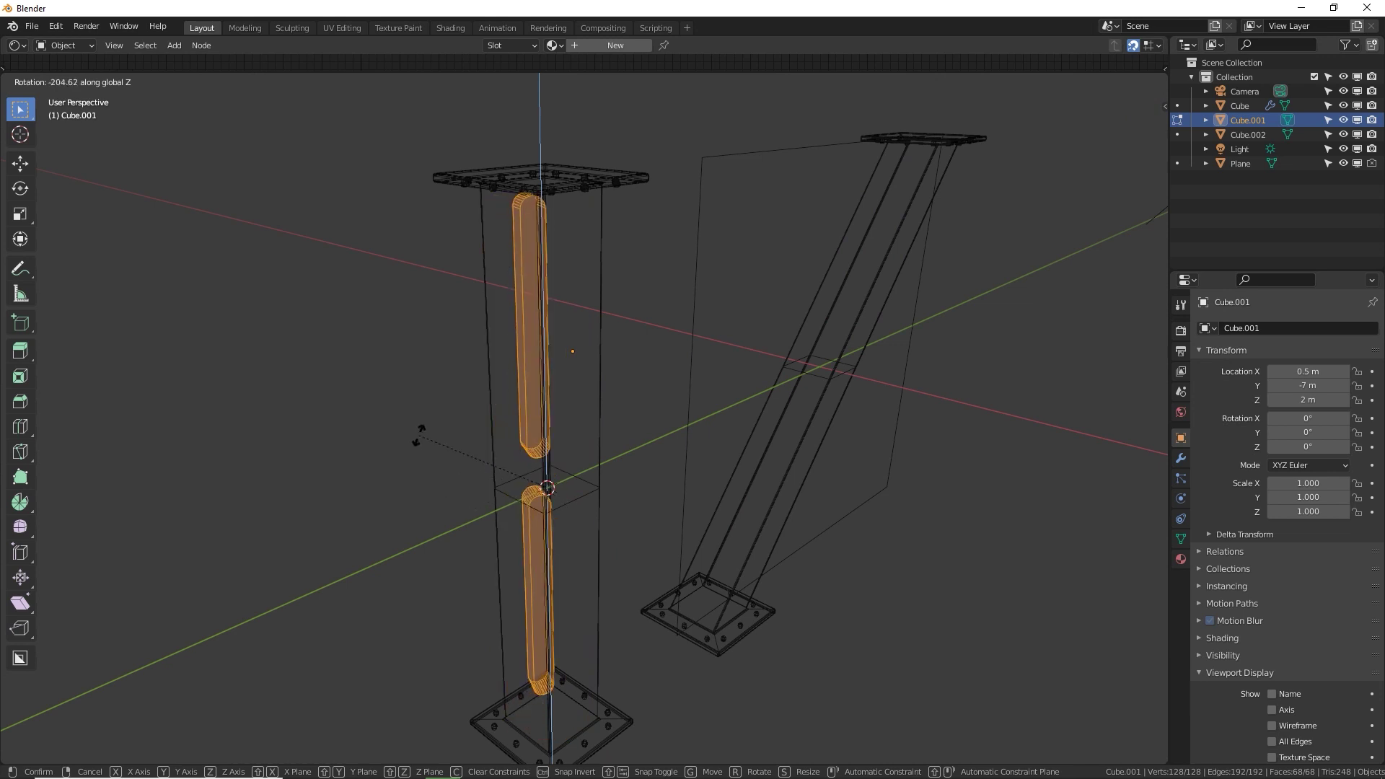
pyautogui.press('Escape')
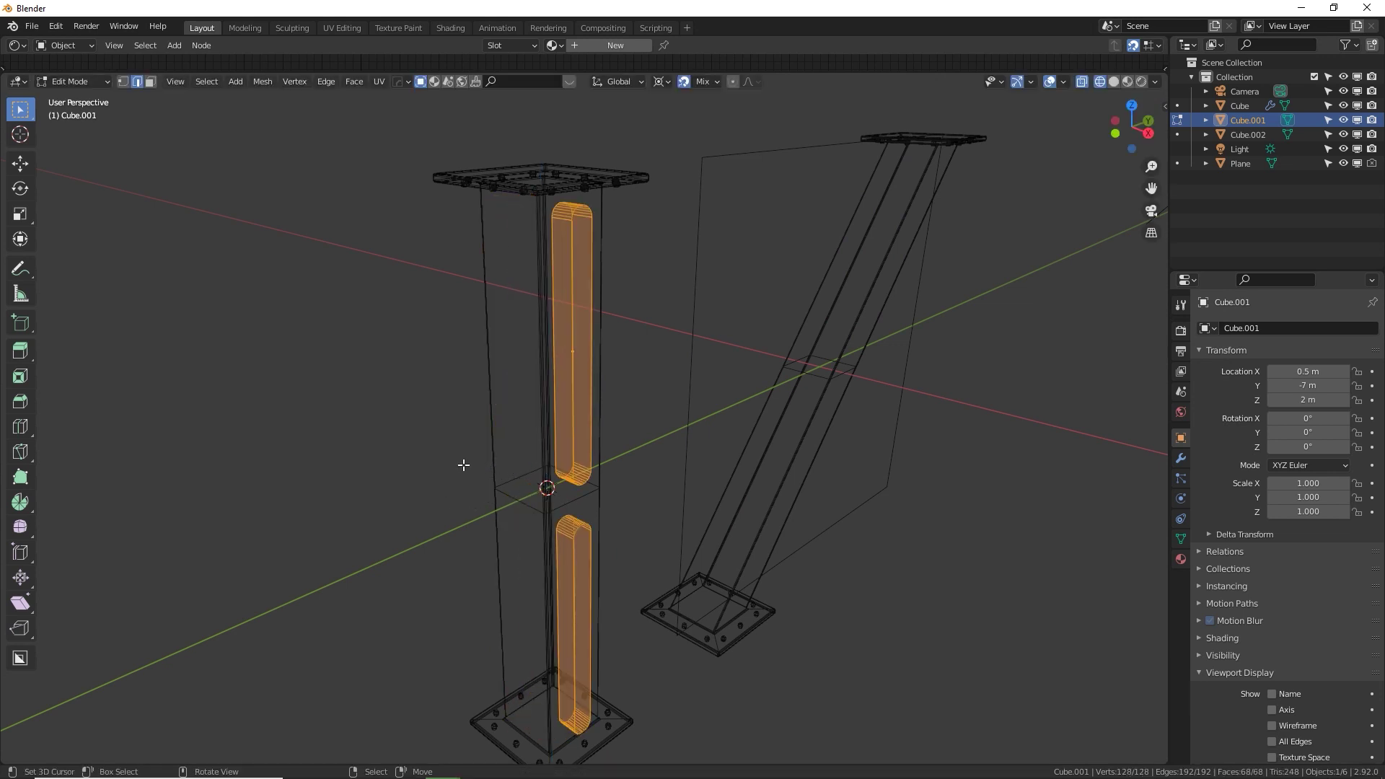
# Duplicate both rounded blocks and rotate the copies 180° around the 3D cursor in the top view.
pyautogui.press('KP_7')
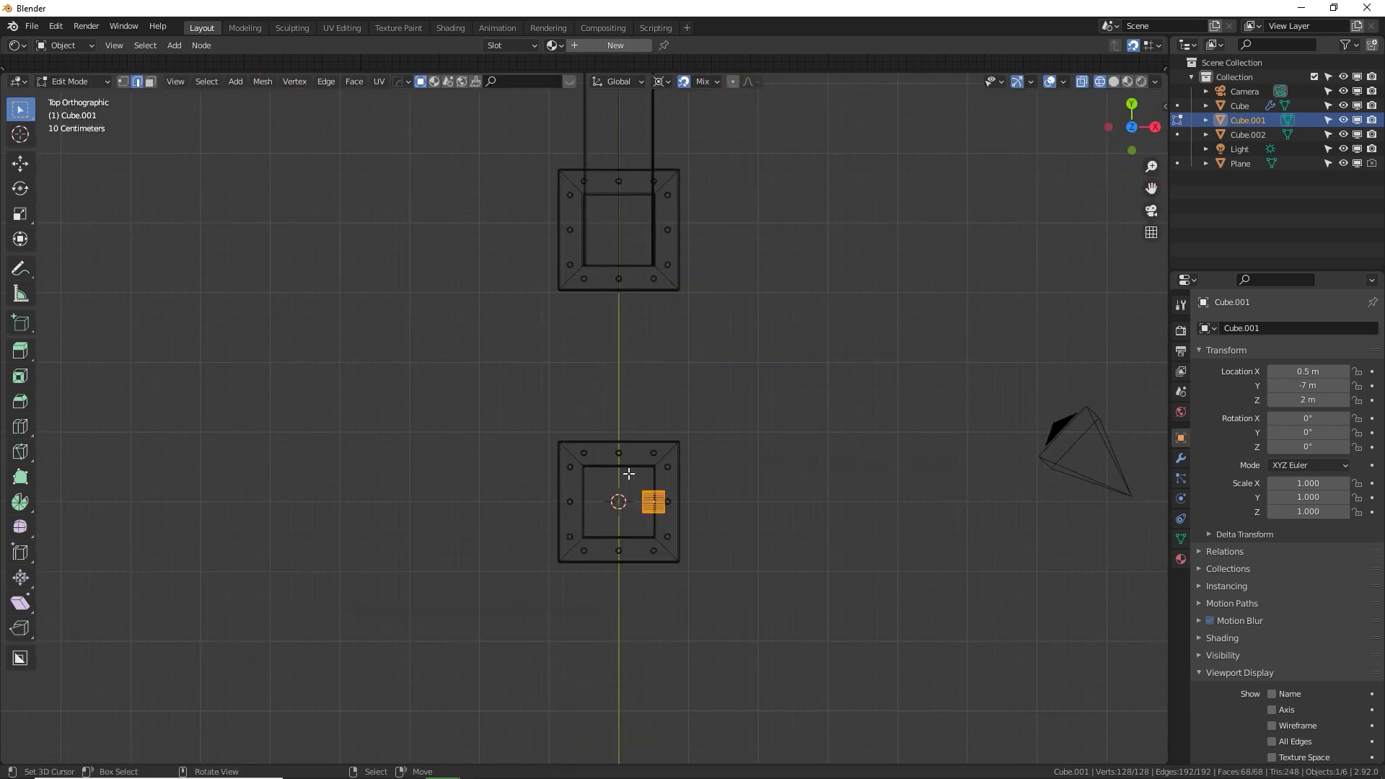
pyautogui.scroll(2, 629, 474)
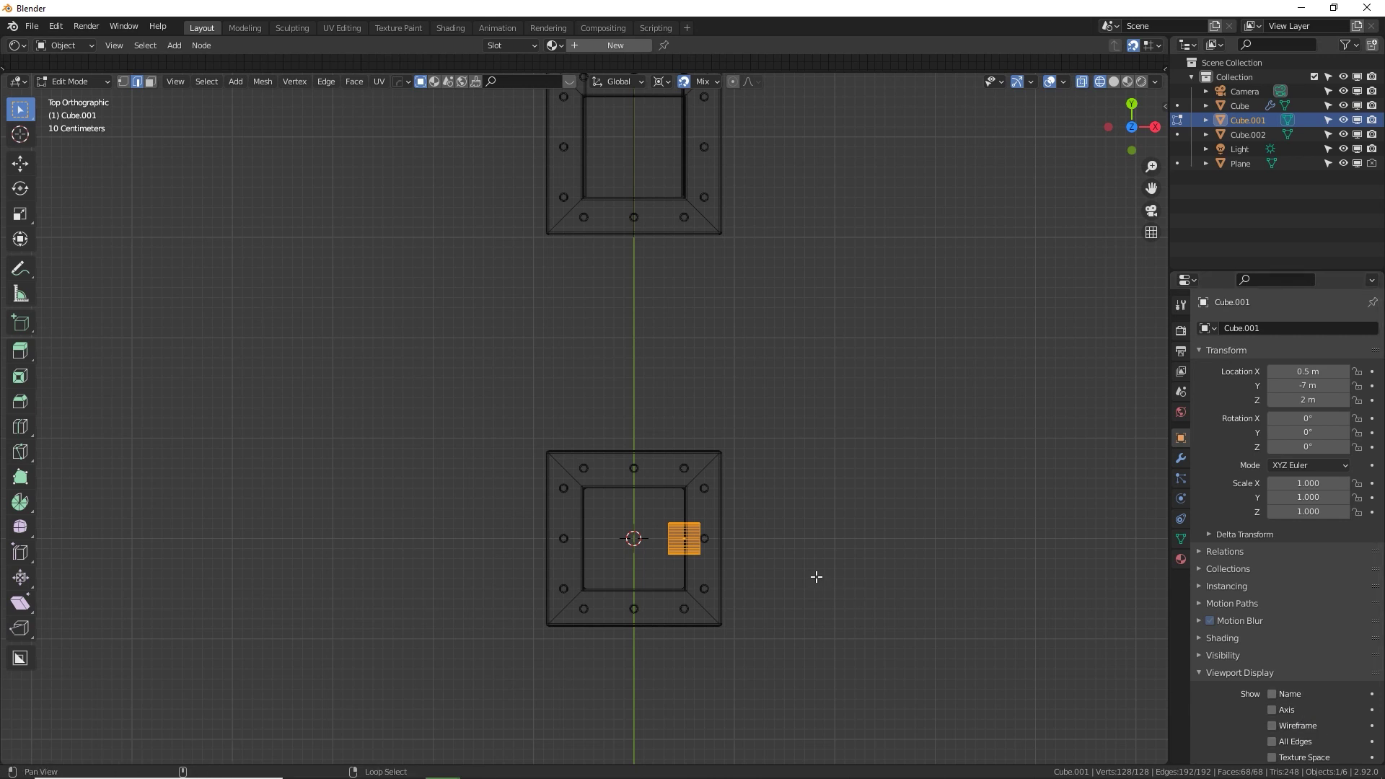
pyautogui.keyDown('shift'); pyautogui.moveTo(816, 577); pyautogui.dragTo(743, 532, button='middle'); pyautogui.keyUp('shift')
pyautogui.scroll(1, 694, 538)
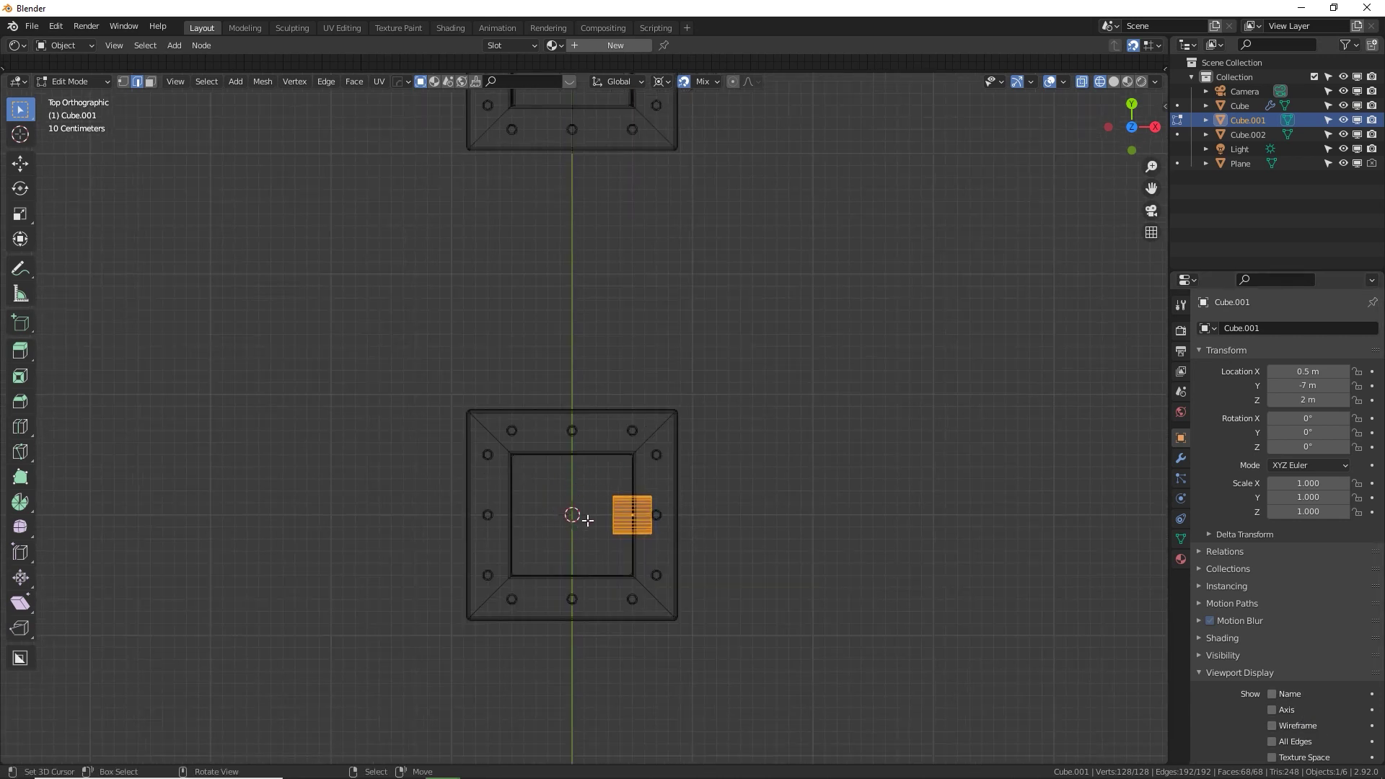
pyautogui.hotkey('shift', 'd')
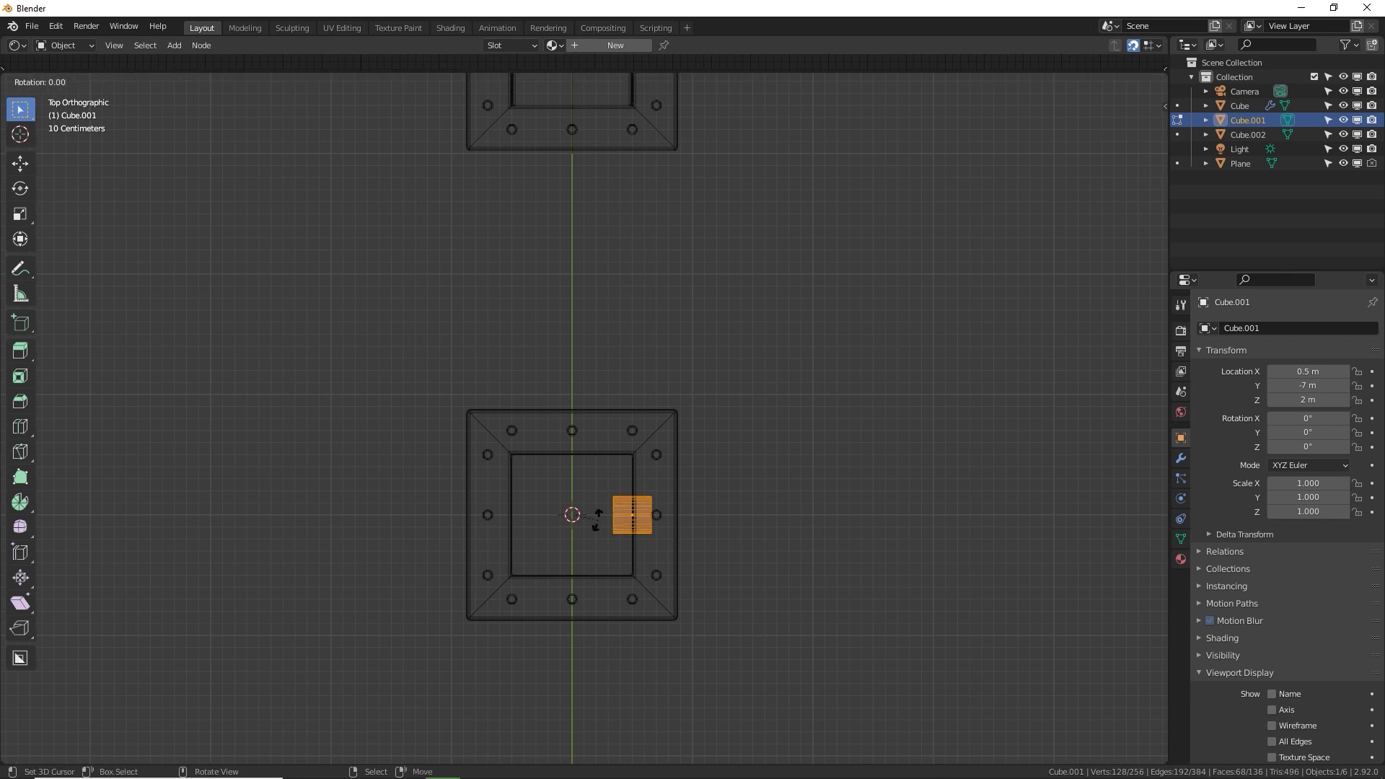
pyautogui.write('180')
pyautogui.press('Return')
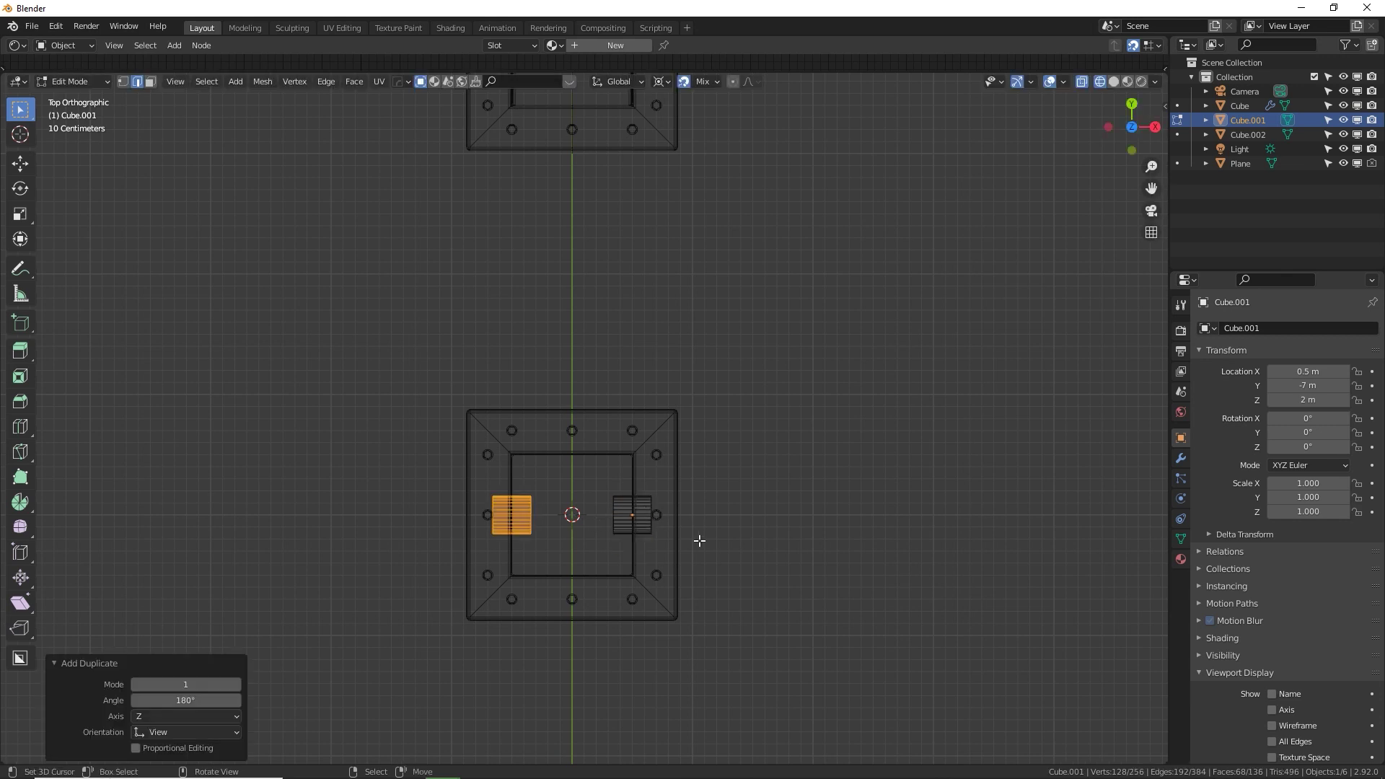
pyautogui.press('r')
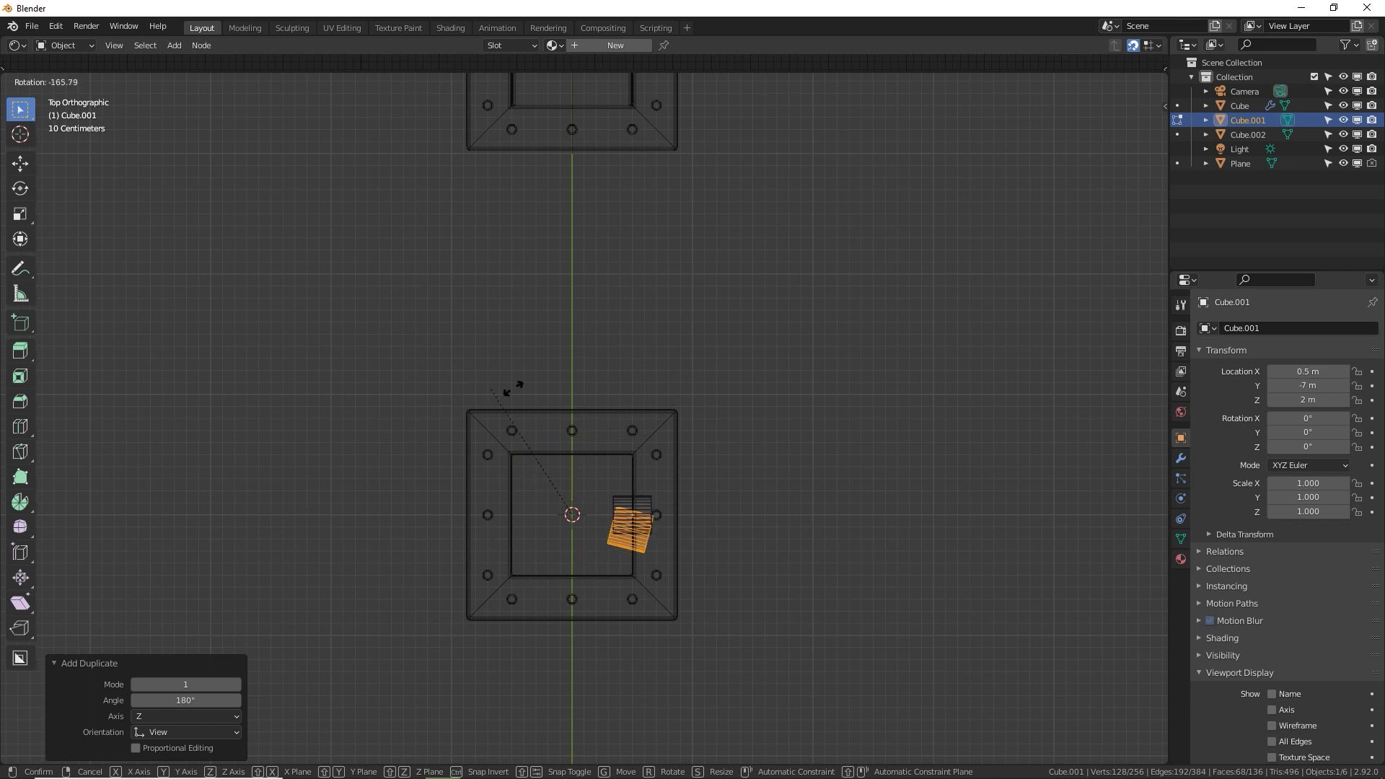
pyautogui.press('Return')
# Return the rounded blocks to Object Mode and check their placement on both sides of the pillar.
pyautogui.moveTo(635, 519); pyautogui.dragTo(637, 487, button='middle')
pyautogui.scroll(4, 635, 505)
pyautogui.press('Tab')
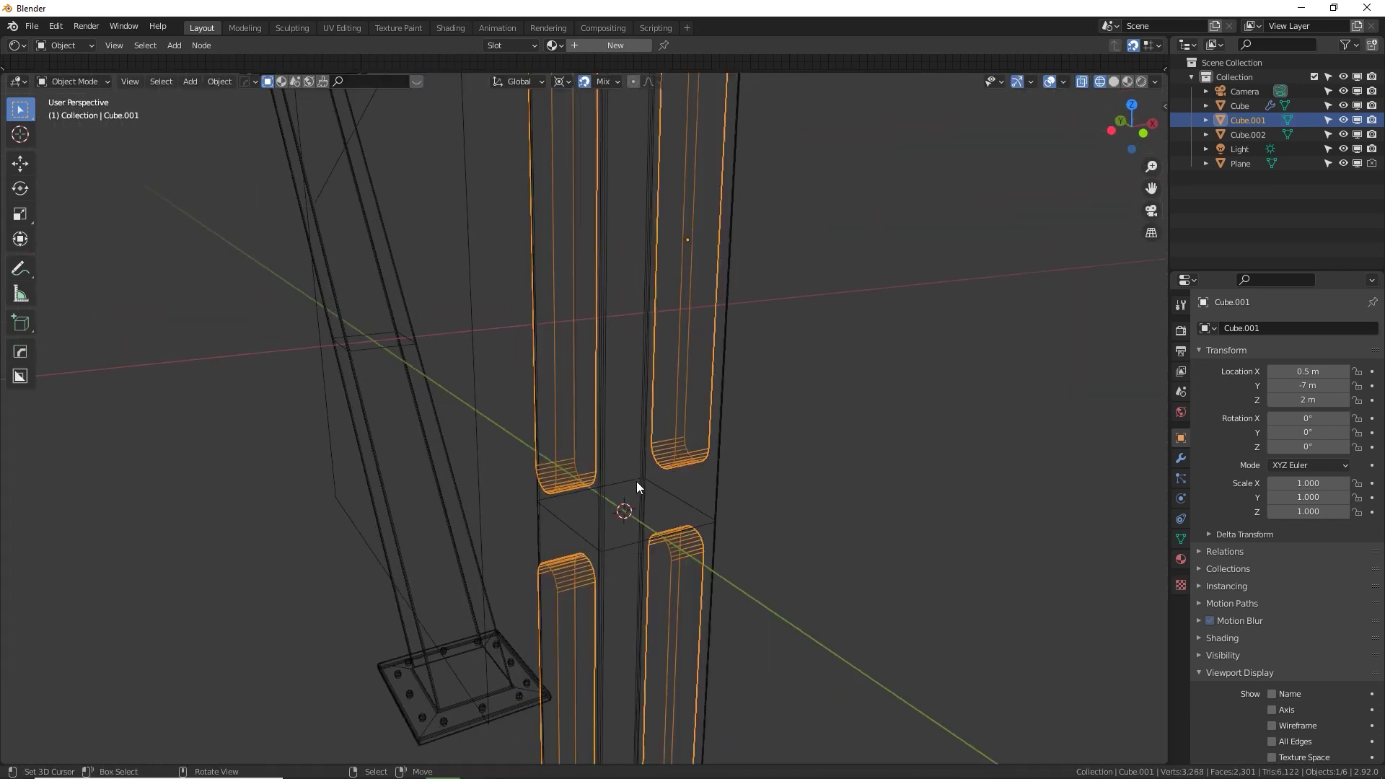
pyautogui.scroll(-5, 637, 482)
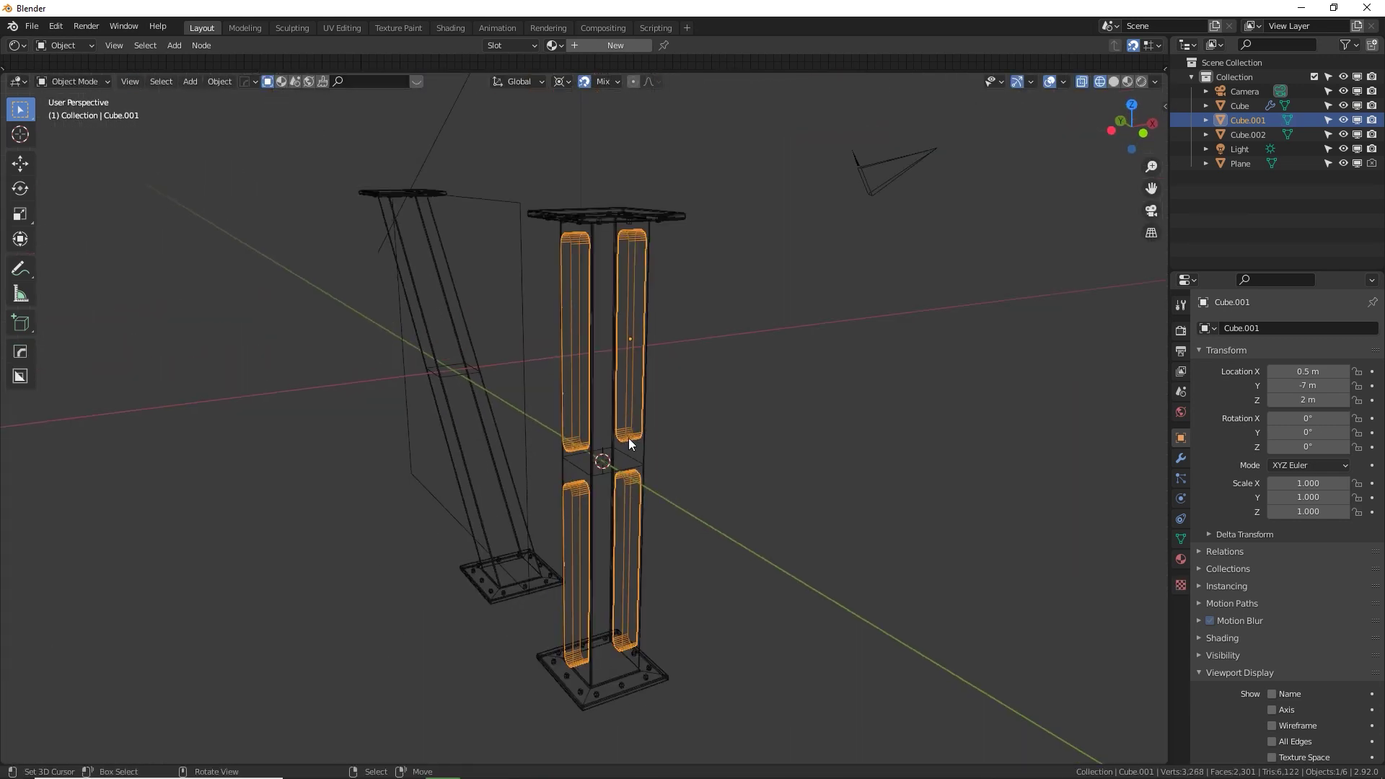
# Show the scene in solid shading and cut the rounded blocks out of the upright pillar with a Hops Difference Boolean.
pyautogui.click(1114, 82)
pyautogui.moveTo(811, 357)
pyautogui.keyDown('alt'); pyautogui.mouseDown()
pyautogui.moveTo(609, 358)
pyautogui.moveTo(816, 359)
pyautogui.moveTo(640, 368)
pyautogui.moveTo(587, 436)
pyautogui.moveTo(729, 378)
pyautogui.moveTo(743, 276)
pyautogui.moveTo(625, 318)
pyautogui.moveTo(633, 385)
pyautogui.moveTo(619, 403)
pyautogui.moveTo(515, 252)
pyautogui.mouseUp(); pyautogui.keyUp('alt')
pyautogui.hotkey('alt', 'a')
pyautogui.click(572, 438)
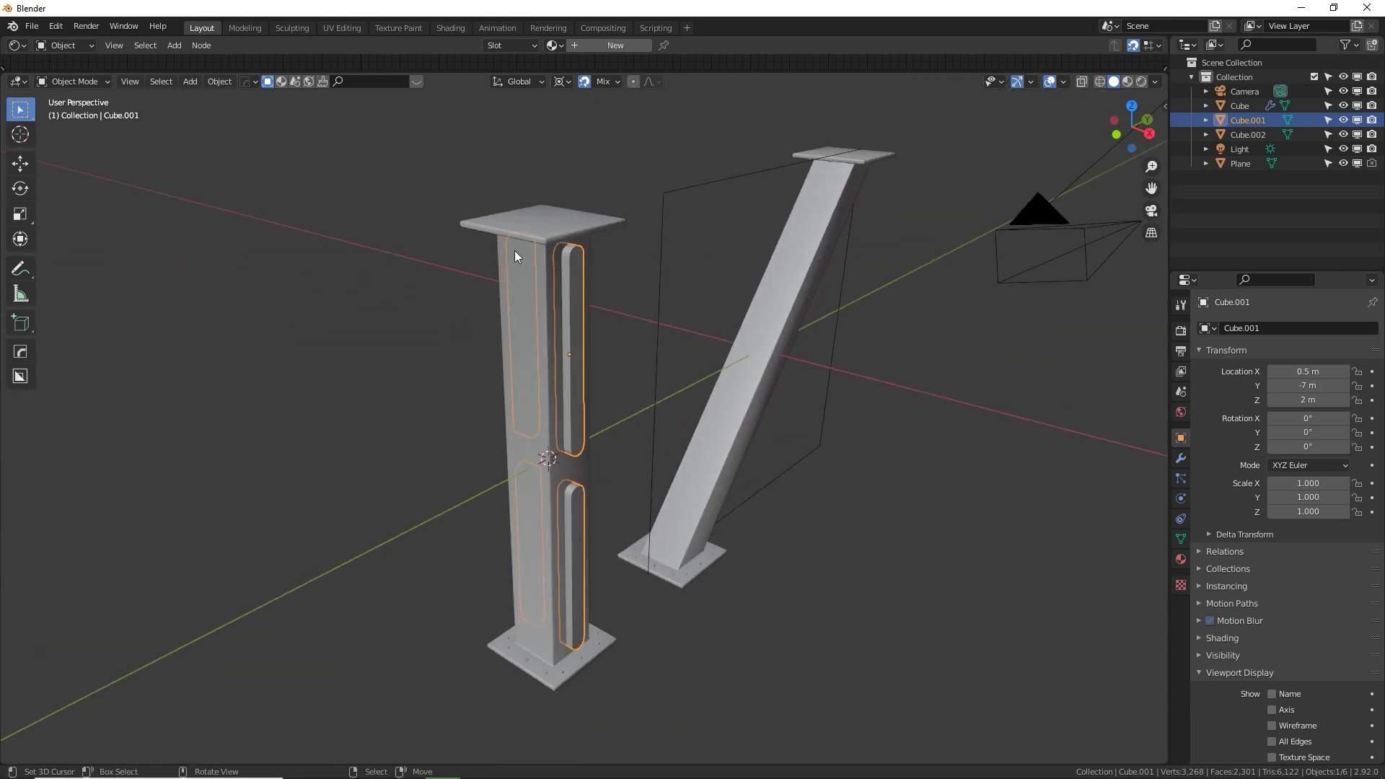
pyautogui.keyDown('shift'); pyautogui.click(517, 213); pyautogui.keyUp('shift')
pyautogui.press('ctrl+KP_Subtract')
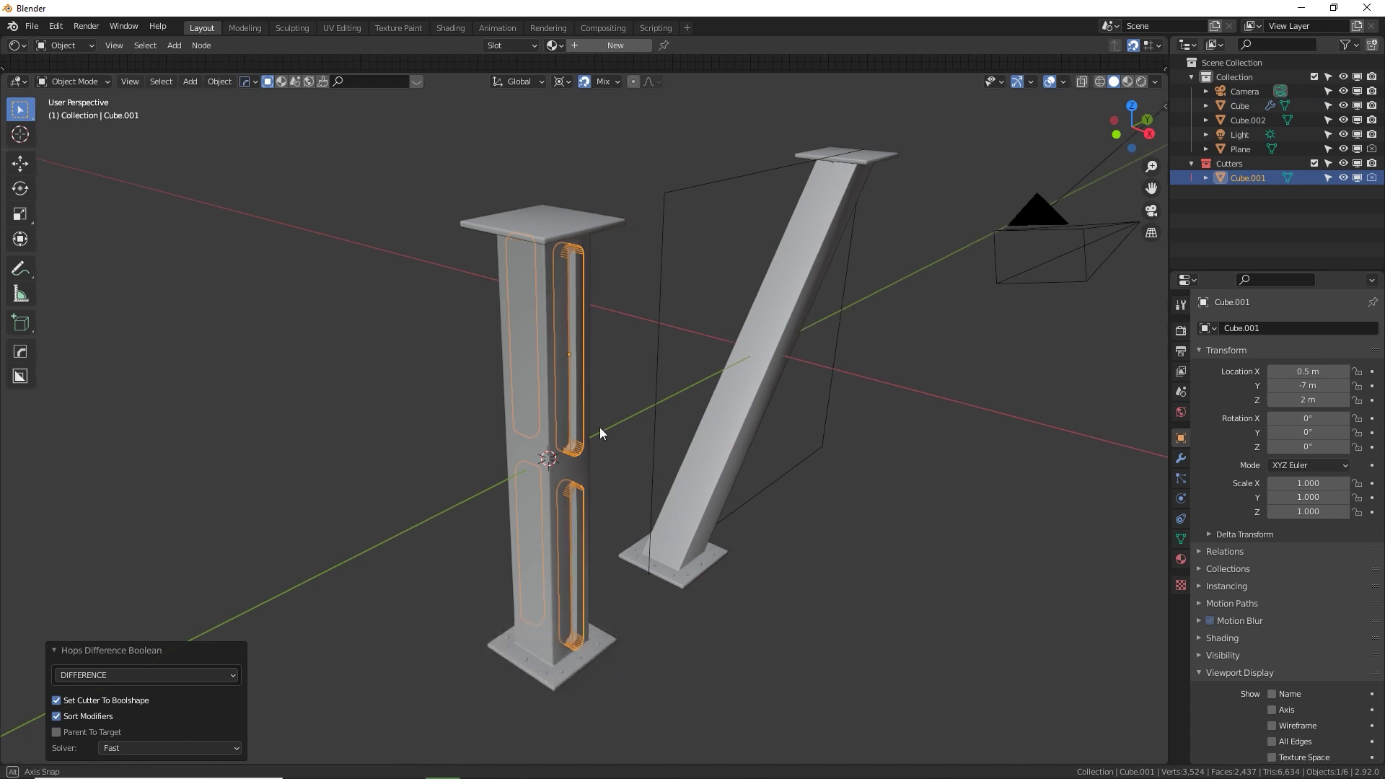
# Select the upright pillar and expand its Boolean modifier to examine the cutter settings.
pyautogui.moveTo(600, 427)
pyautogui.mouseDown(button='middle')
pyautogui.moveTo(511, 409)
pyautogui.moveTo(445, 334)
pyautogui.moveTo(642, 399)
pyautogui.moveTo(813, 428)
pyautogui.moveTo(779, 362)
pyautogui.moveTo(804, 380)
pyautogui.moveTo(807, 413)
pyautogui.moveTo(759, 427)
pyautogui.moveTo(570, 425)
pyautogui.moveTo(604, 442)
pyautogui.mouseUp(button='middle')
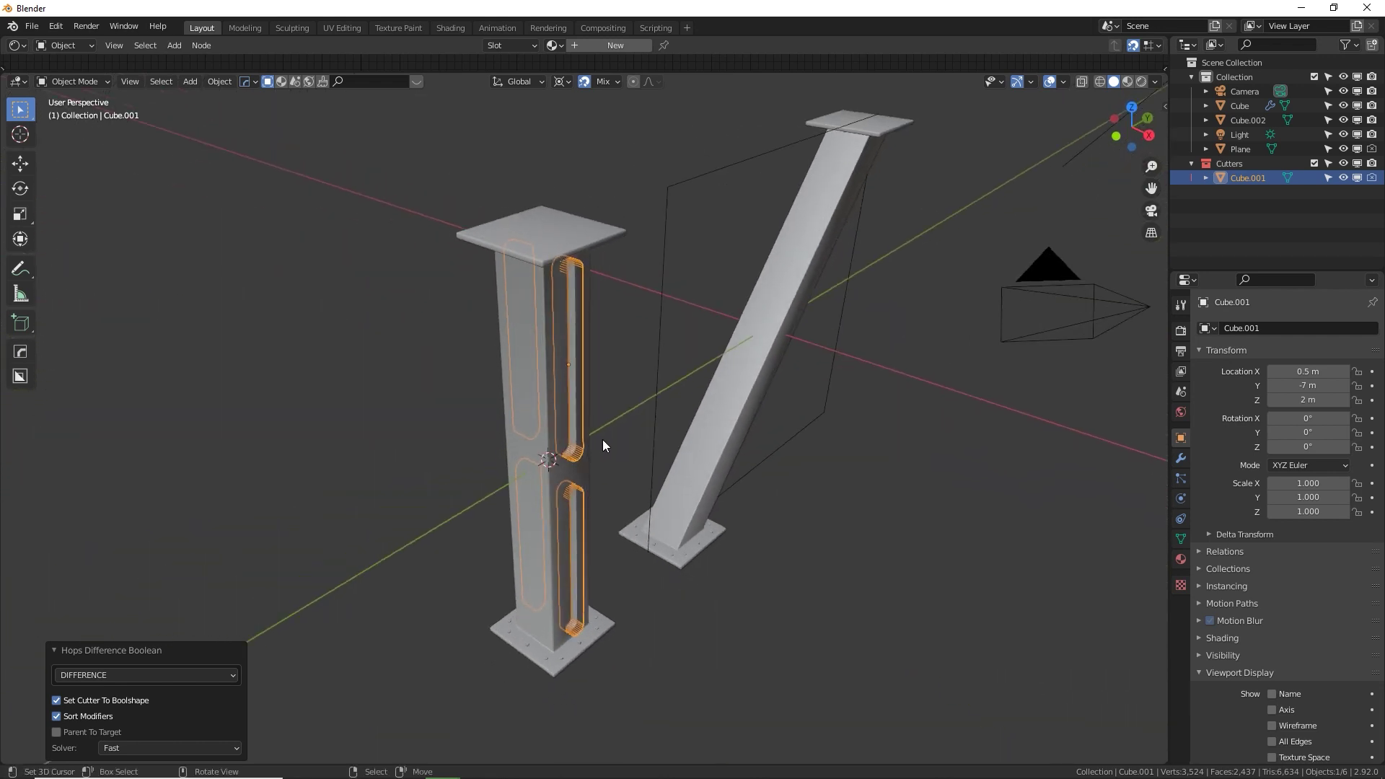
pyautogui.scroll(1, 603, 442)
pyautogui.click(1181, 459)
pyautogui.click(537, 174)
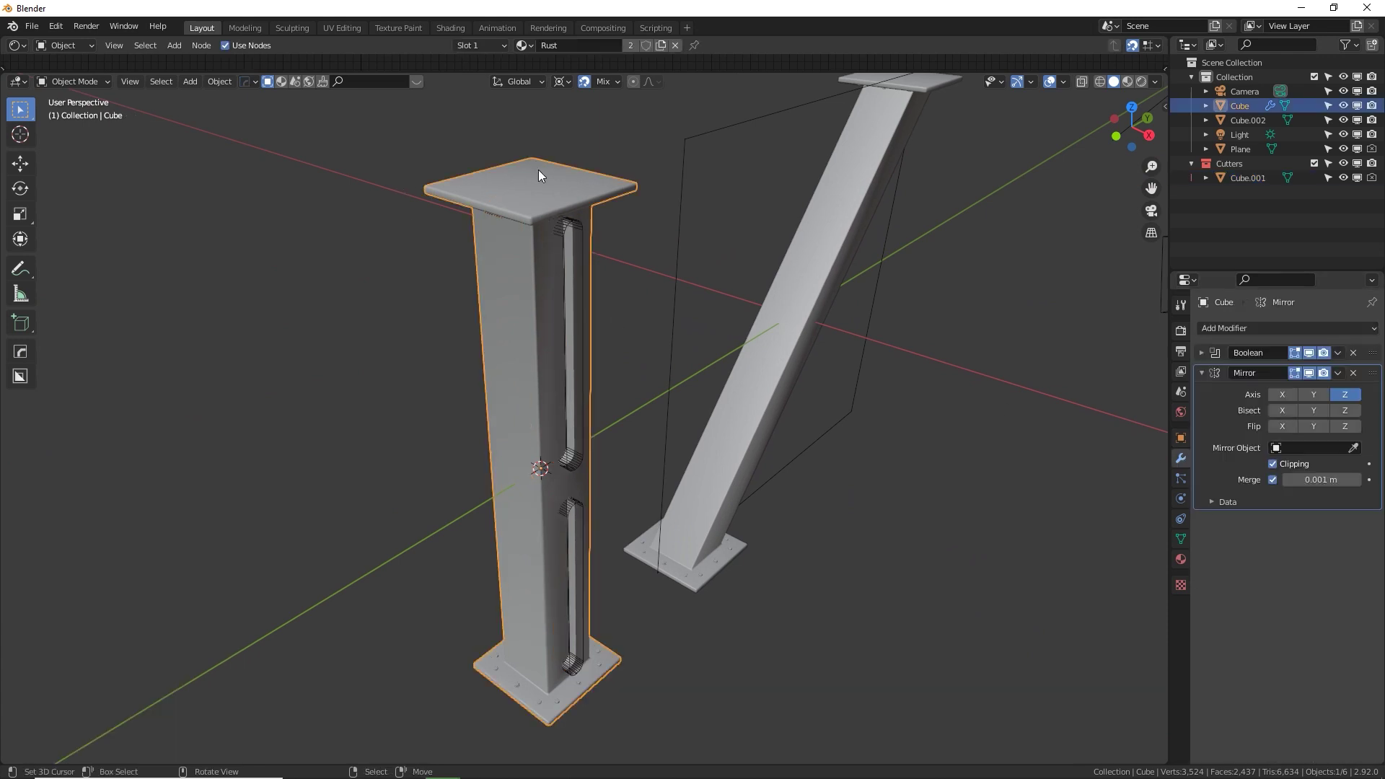
pyautogui.click(1202, 352)
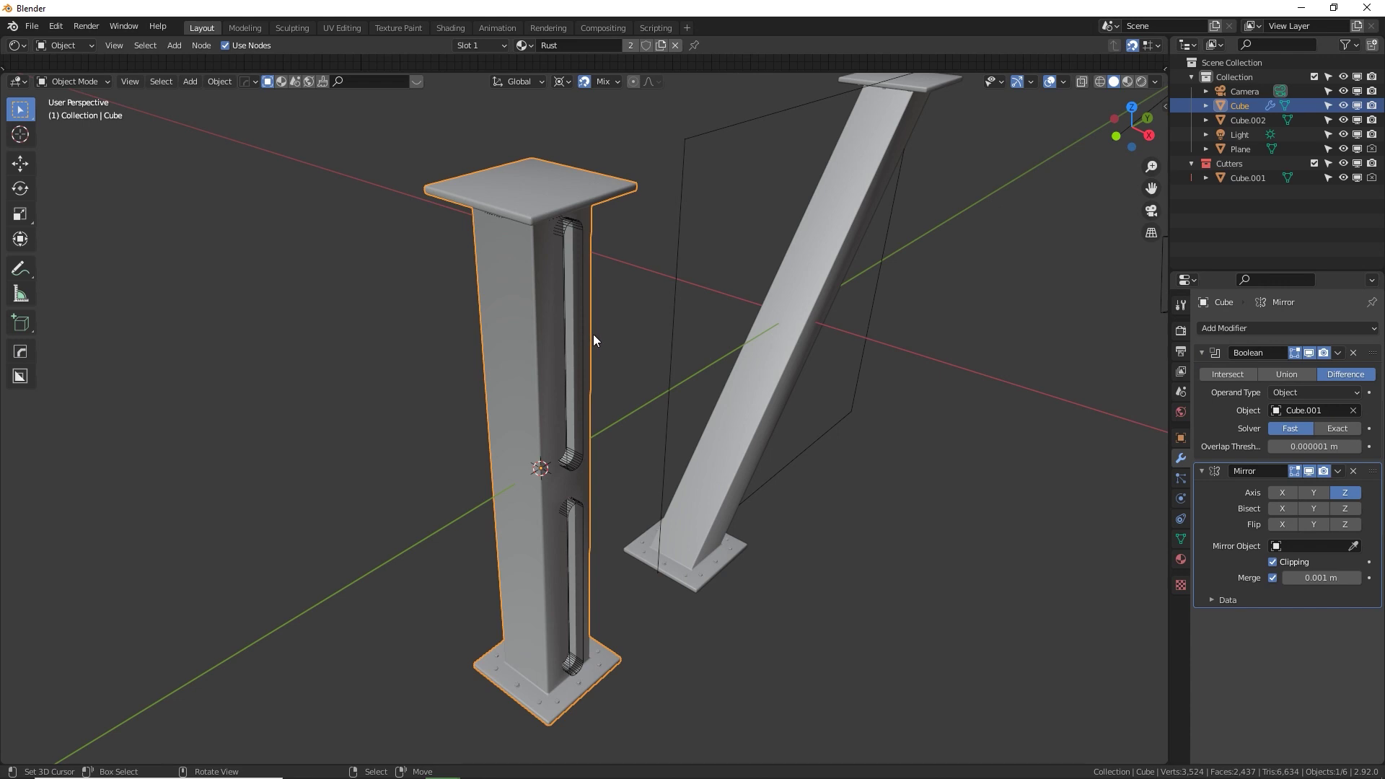
# Duplicate the upright pillar's cutter object in the right view and move the copy 6.9 m along Y towards the slanted beam.
pyautogui.moveTo(593, 335); pyautogui.dragTo(596, 305, button='middle')
pyautogui.scroll(-3, 596, 304)
pyautogui.click(557, 399)
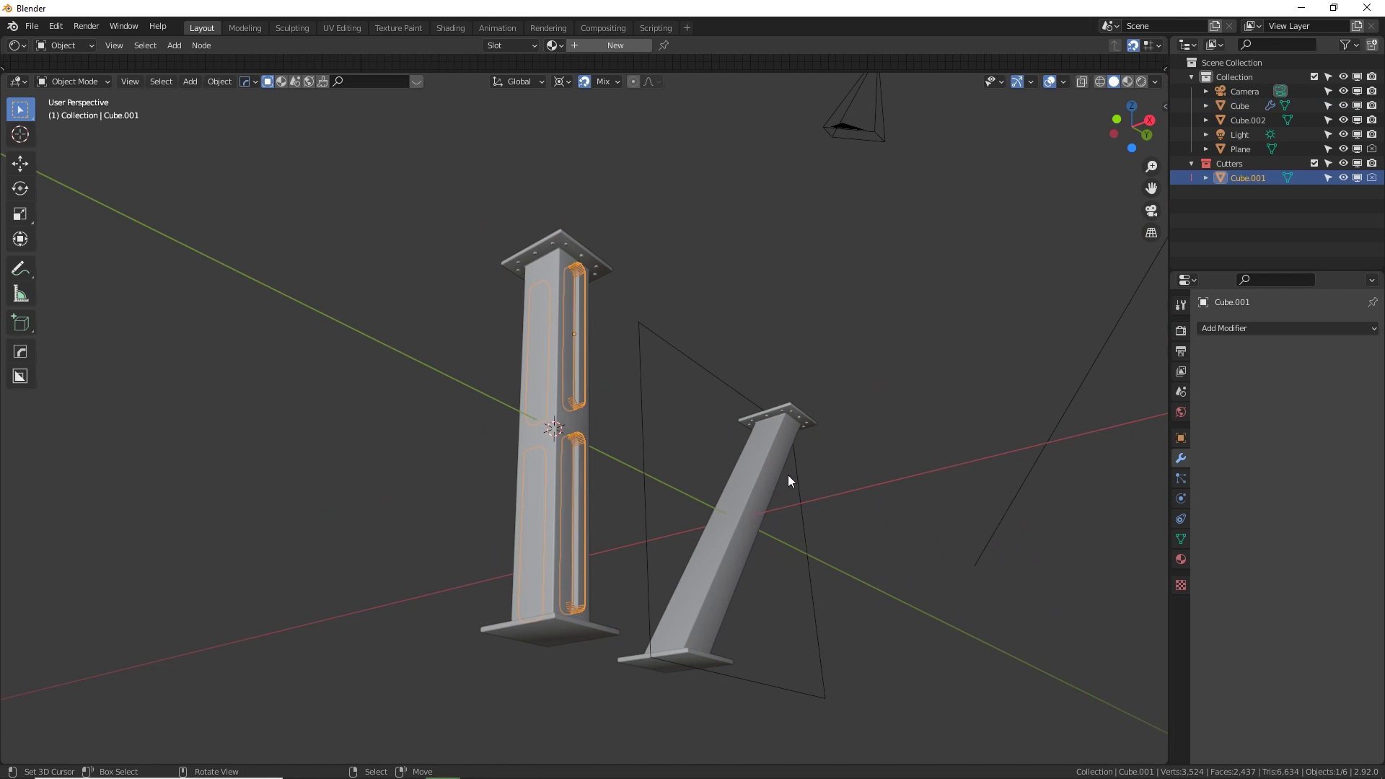
pyautogui.press('KP_3')
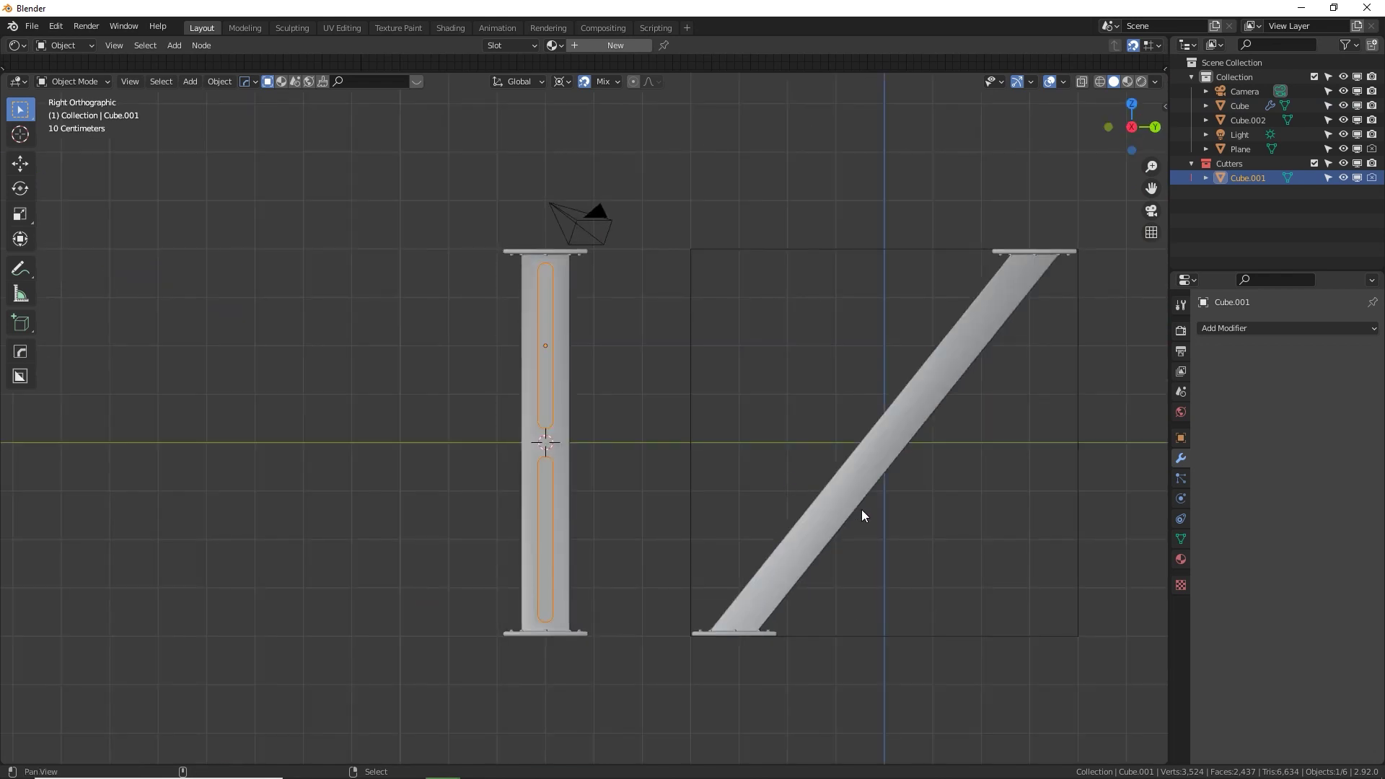
pyautogui.keyDown('shift'); pyautogui.moveTo(861, 510); pyautogui.dragTo(604, 491, button='middle'); pyautogui.keyUp('shift')
pyautogui.hotkey('shift', 'd')
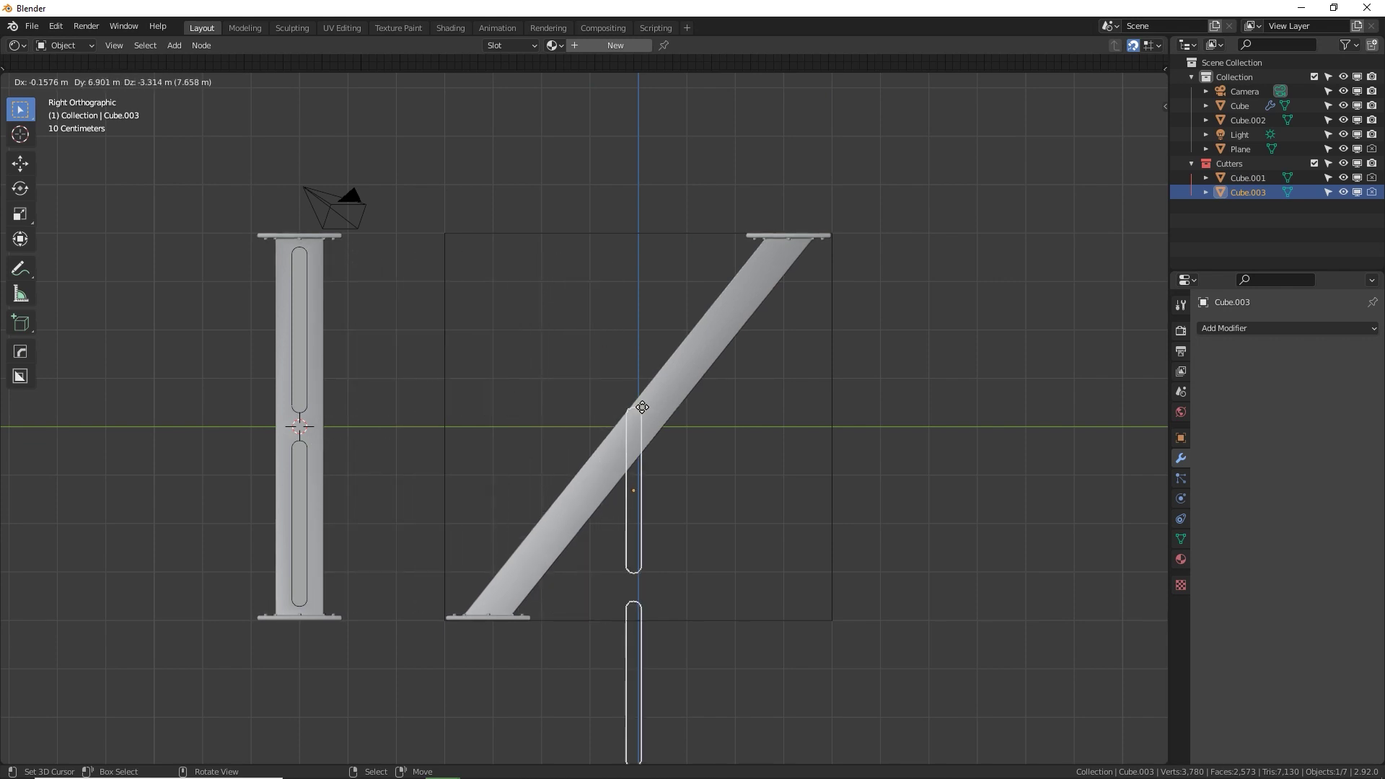
pyautogui.press('x')
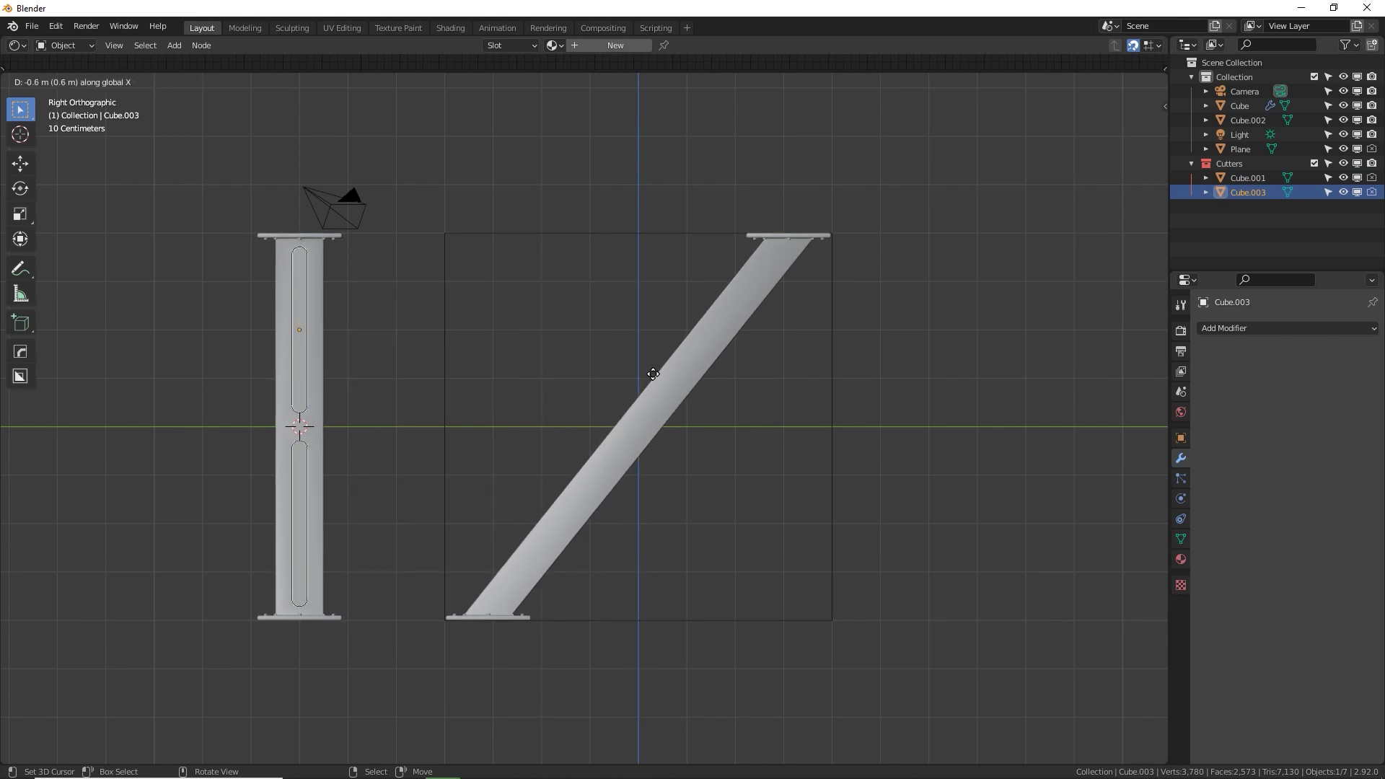
pyautogui.press('y')
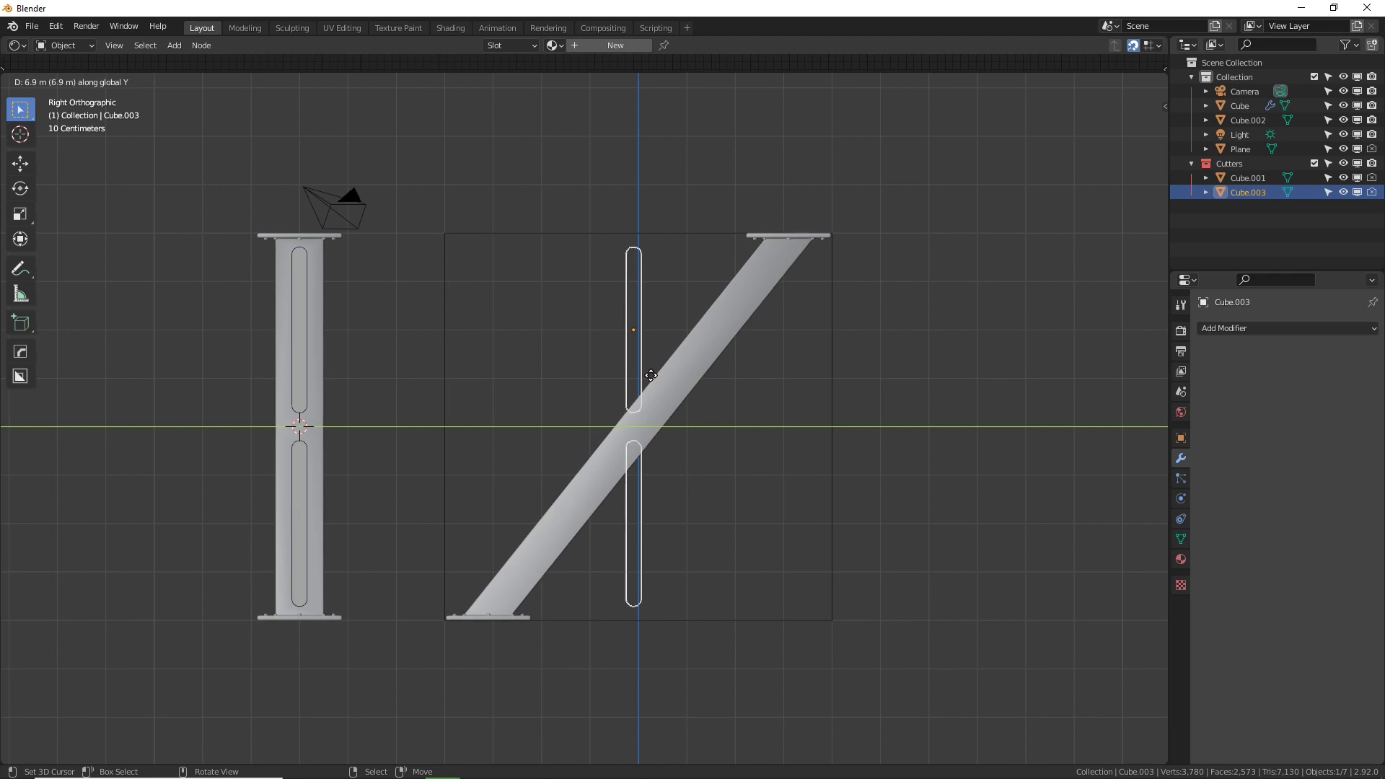
pyautogui.click(651, 375)
# Move the duplicated cutter another 0.1 m along Y to line it up with the slanted beam's midpoint.
pyautogui.press('g')
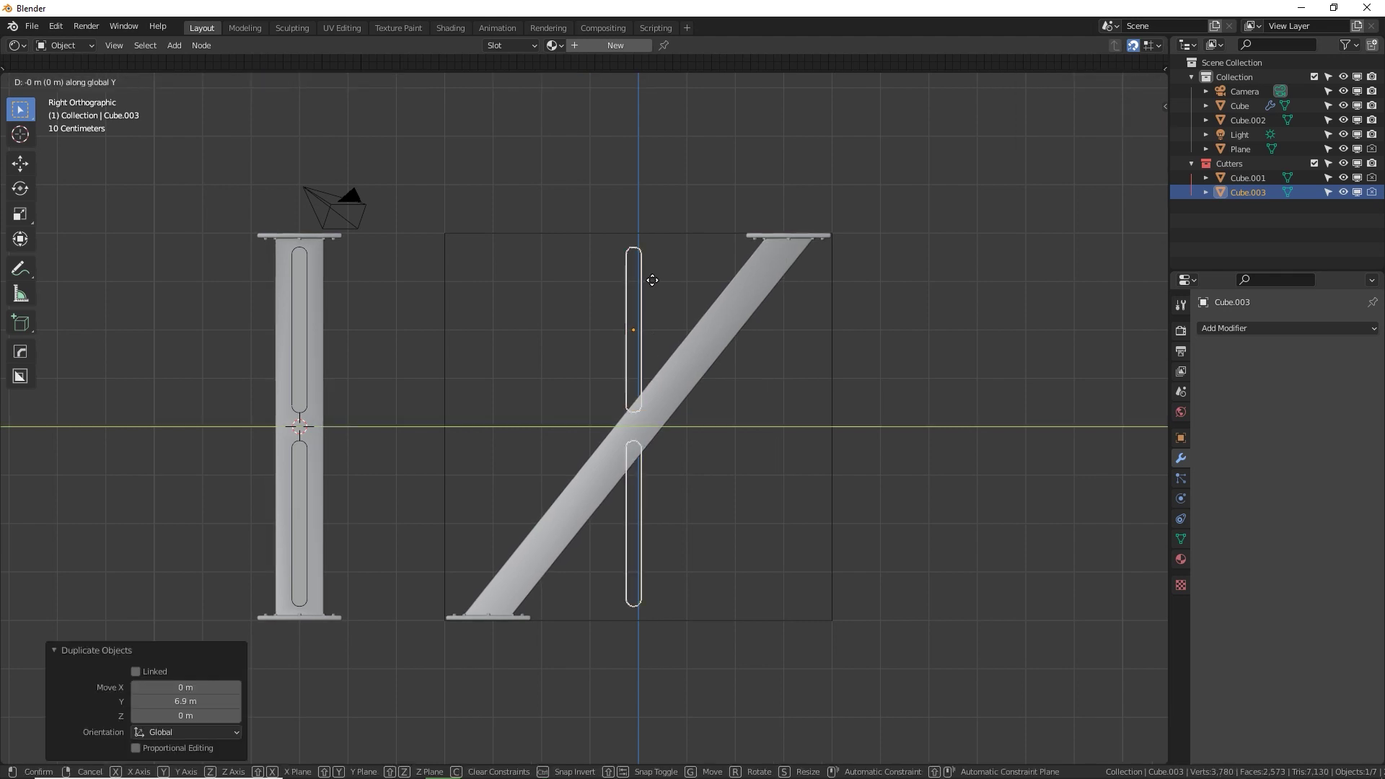
pyautogui.click(660, 291)
pyautogui.moveTo(637, 296)
pyautogui.mouseDown(button='middle')
pyautogui.moveTo(658, 340)
pyautogui.moveTo(653, 276)
pyautogui.mouseUp(button='middle')
pyautogui.press('KP_3')
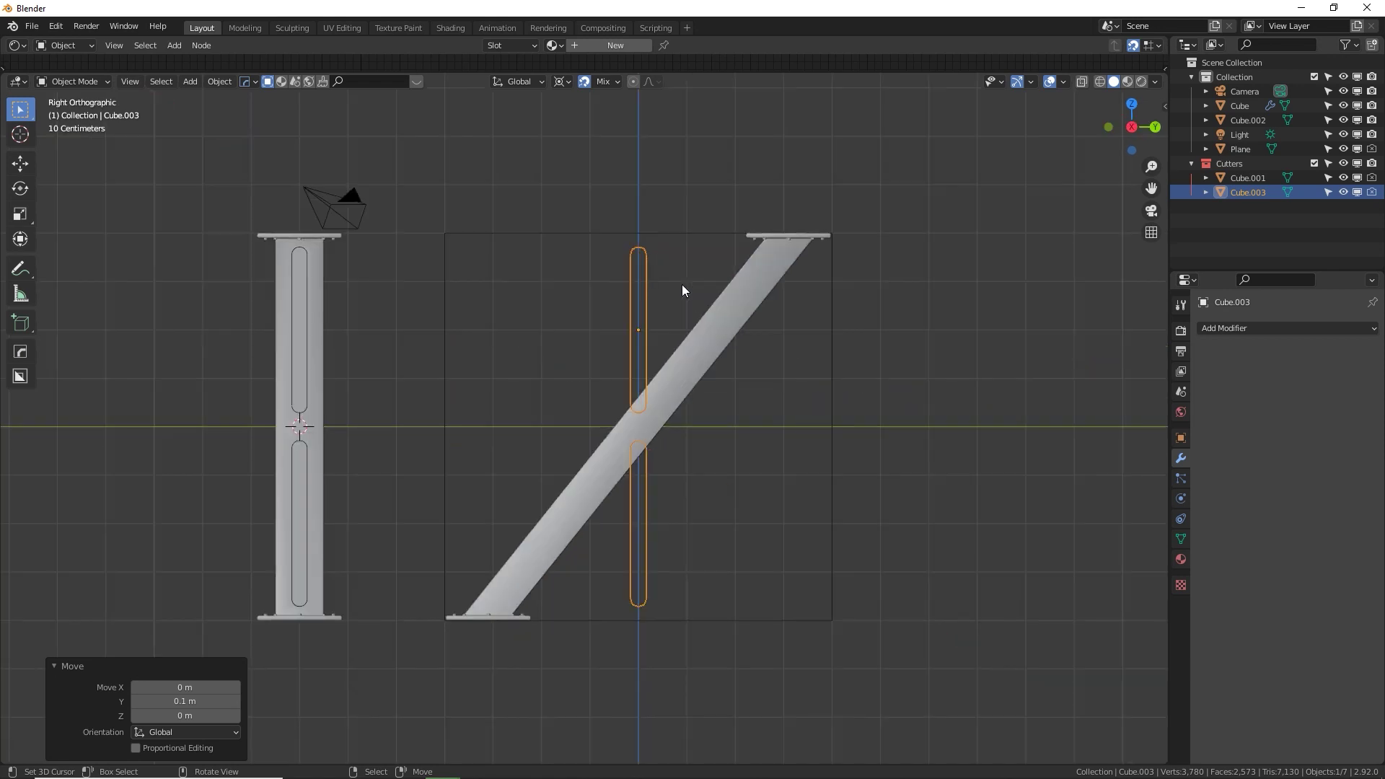
pyautogui.scroll(1, 681, 285)
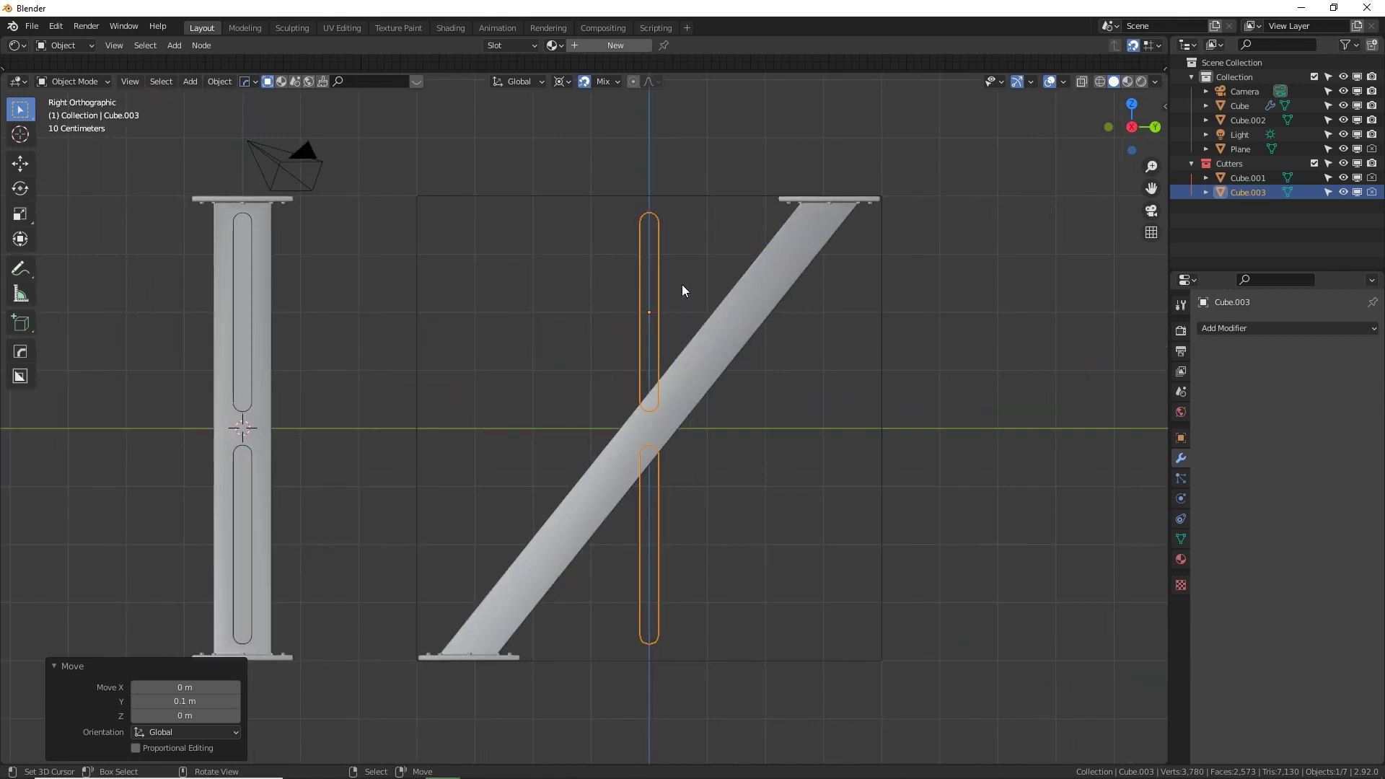
pyautogui.press('r')
pyautogui.press('4')
pyautogui.press('0')
pyautogui.press('Escape')
# Set the transform pivot point to Individual Origins and try a free rotation of the duplicated cutter.
pyautogui.click(567, 81)
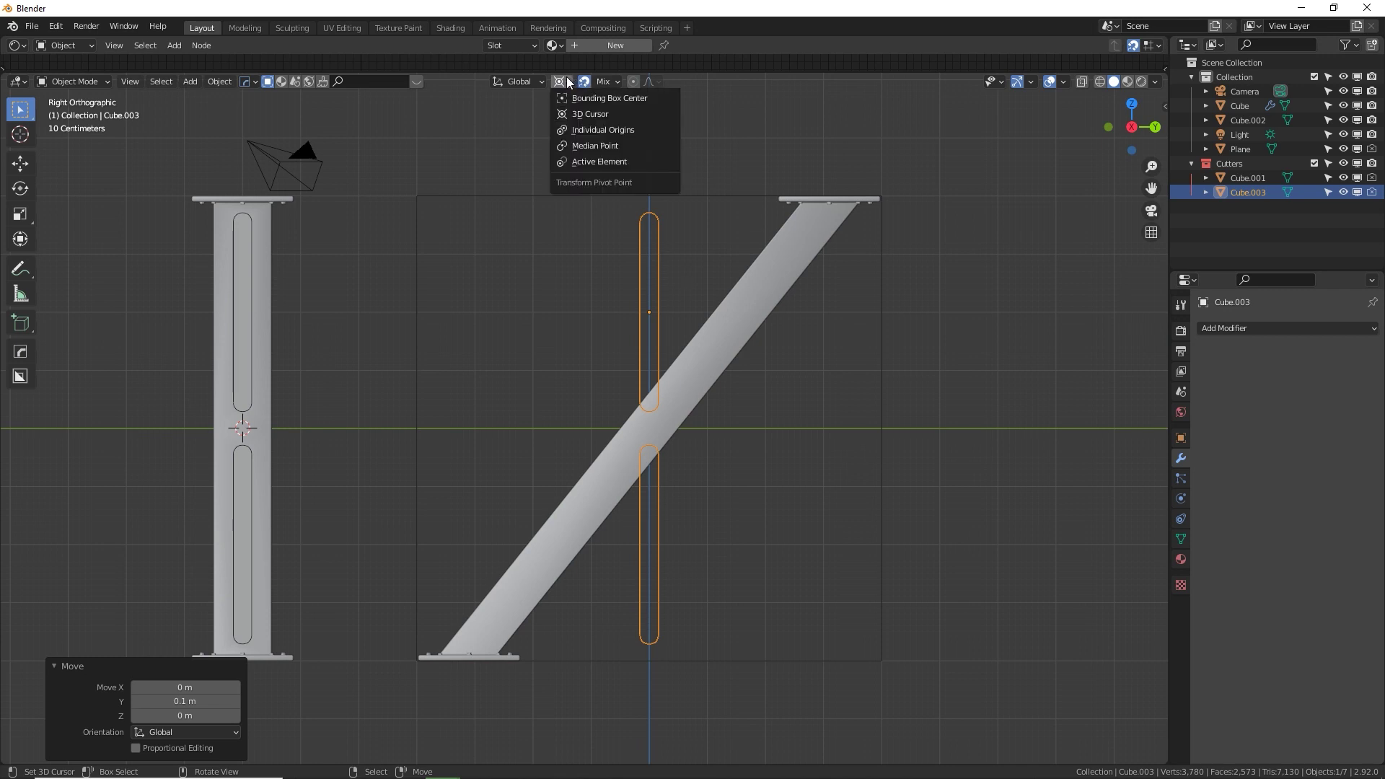
pyautogui.click(601, 131)
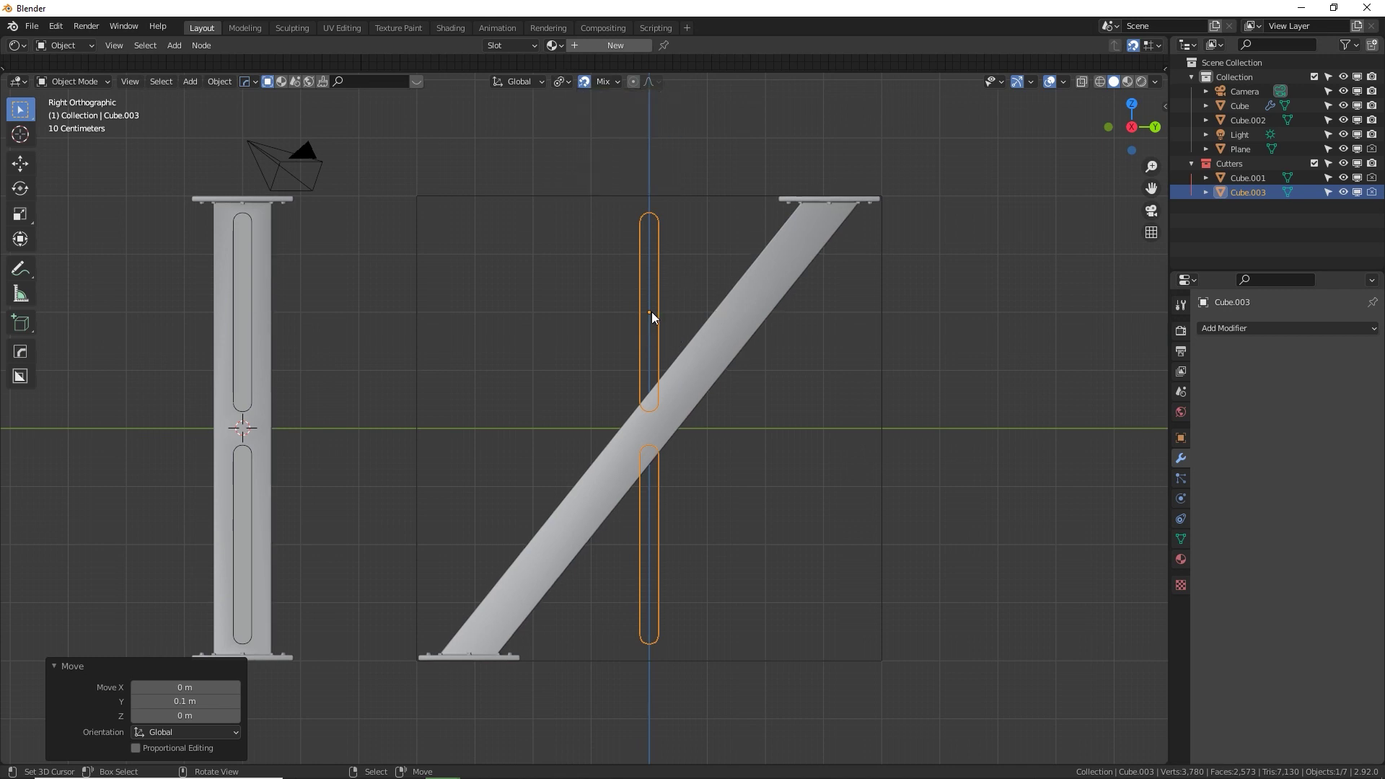
pyautogui.press('r')
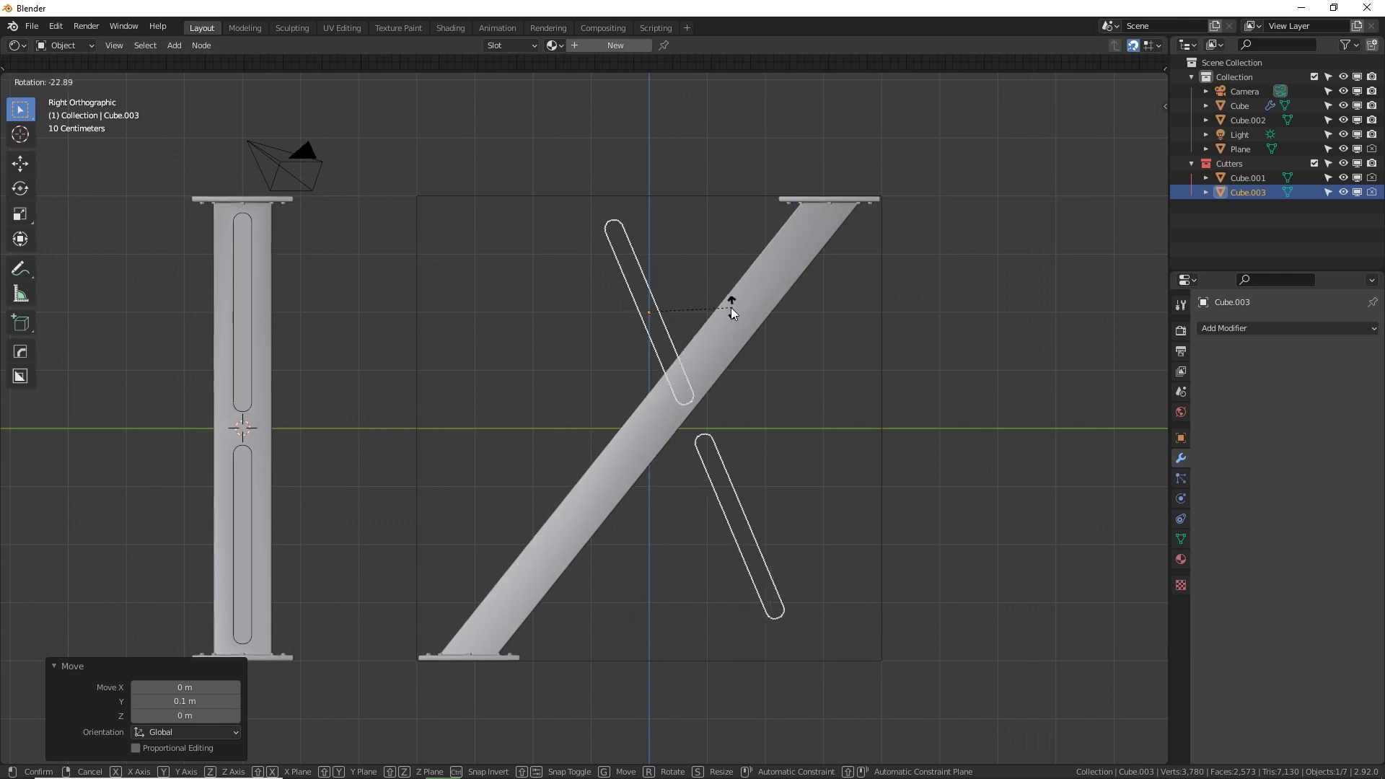
pyautogui.press('Escape')
# Set the duplicated cutter's origin to its geometry and return to the right view.
pyautogui.moveTo(634, 335); pyautogui.dragTo(575, 252, button='middle')
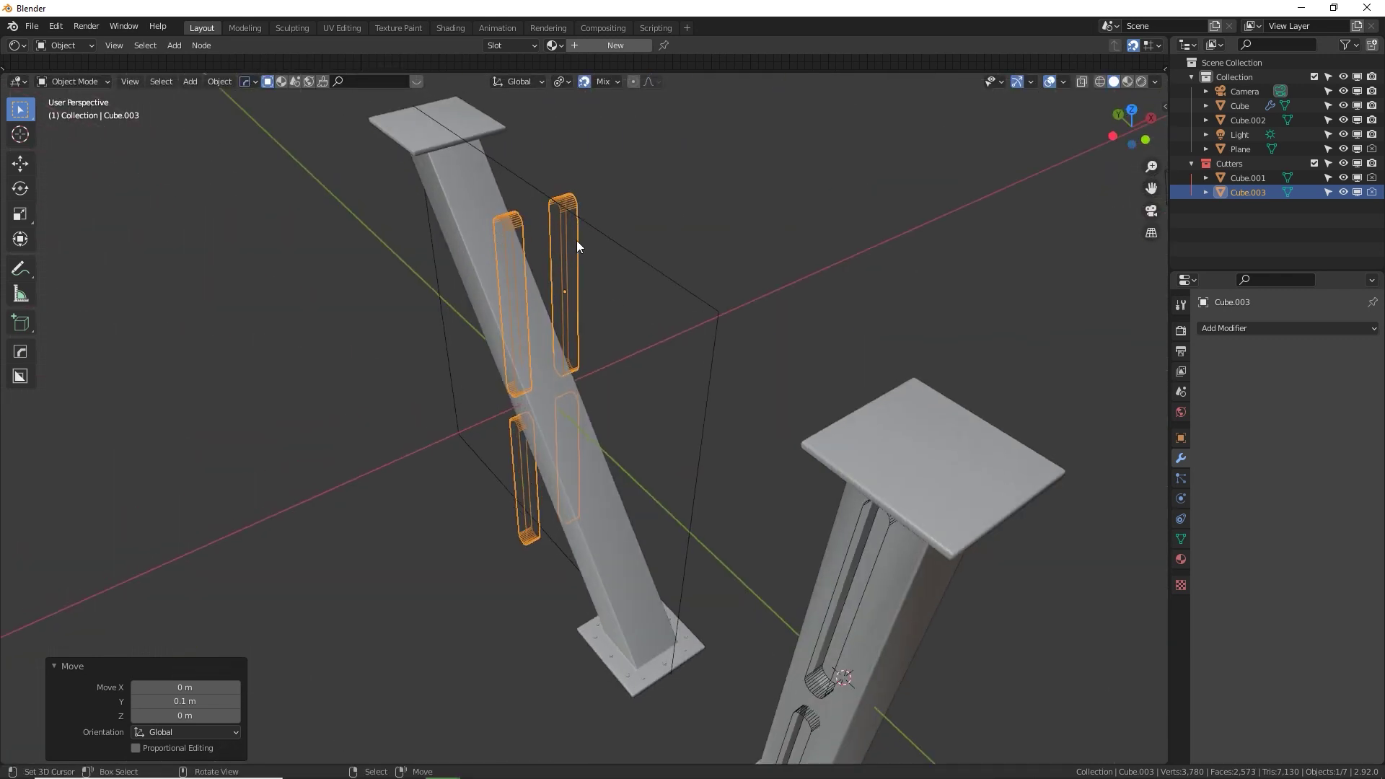
pyautogui.rightClick(651, 219)
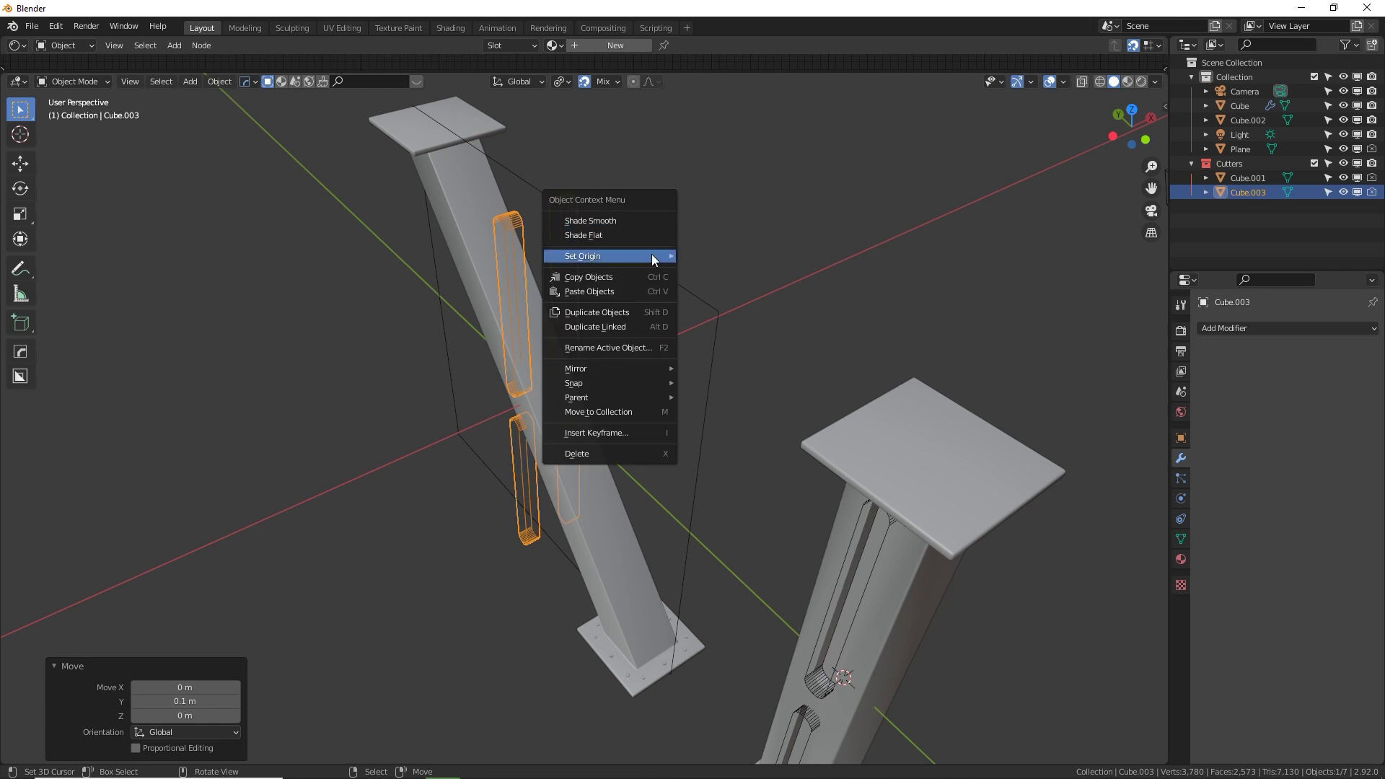
pyautogui.moveTo(652, 255)
pyautogui.click(763, 271)
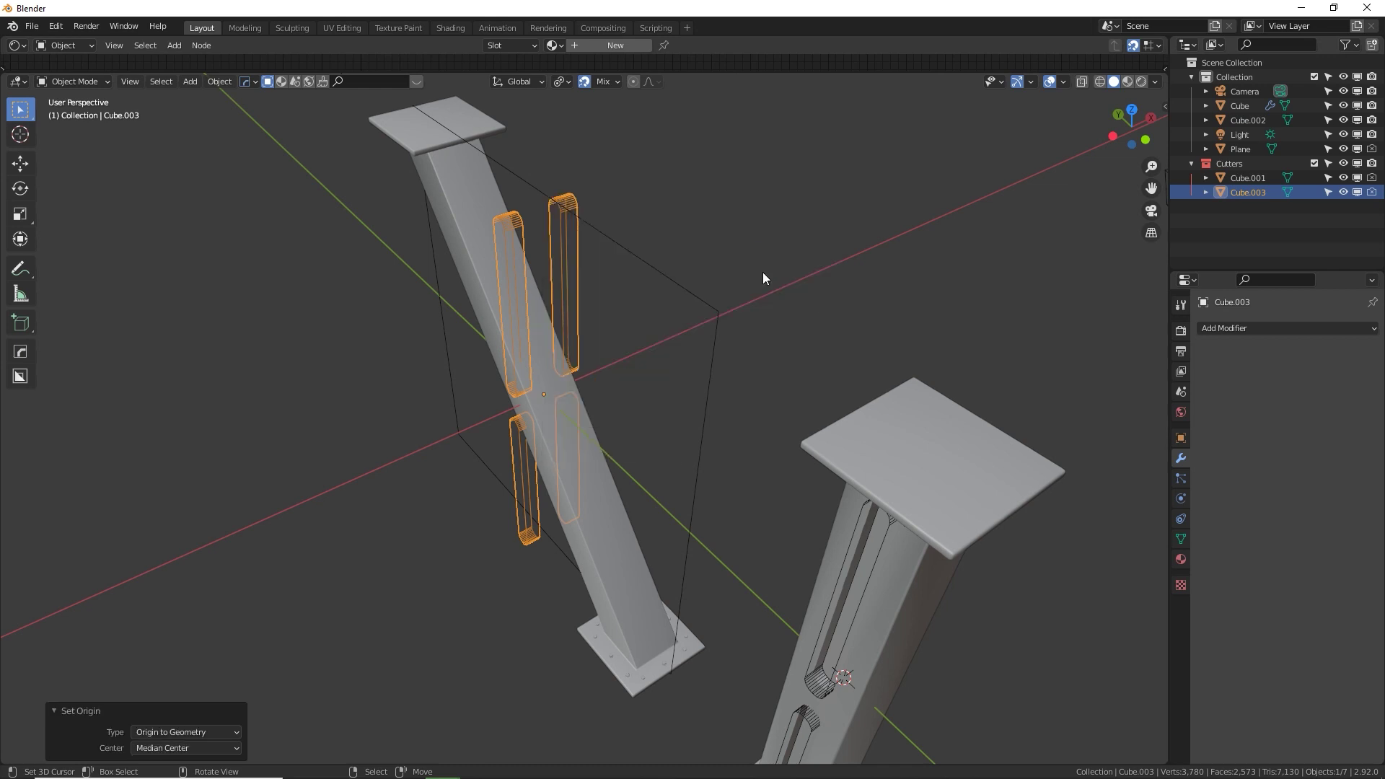
pyautogui.moveTo(620, 329); pyautogui.dragTo(560, 272, button='middle')
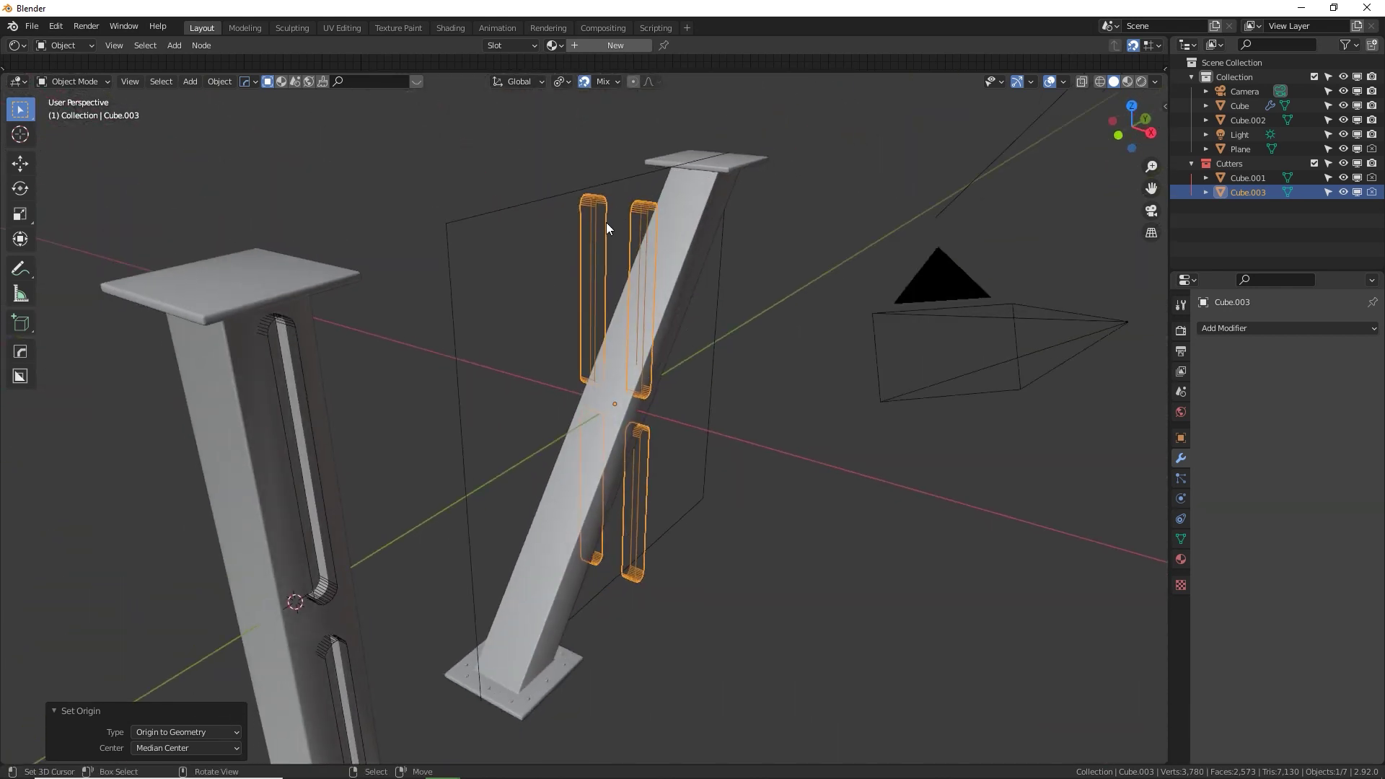
pyautogui.moveTo(655, 405); pyautogui.dragTo(599, 380, button='middle')
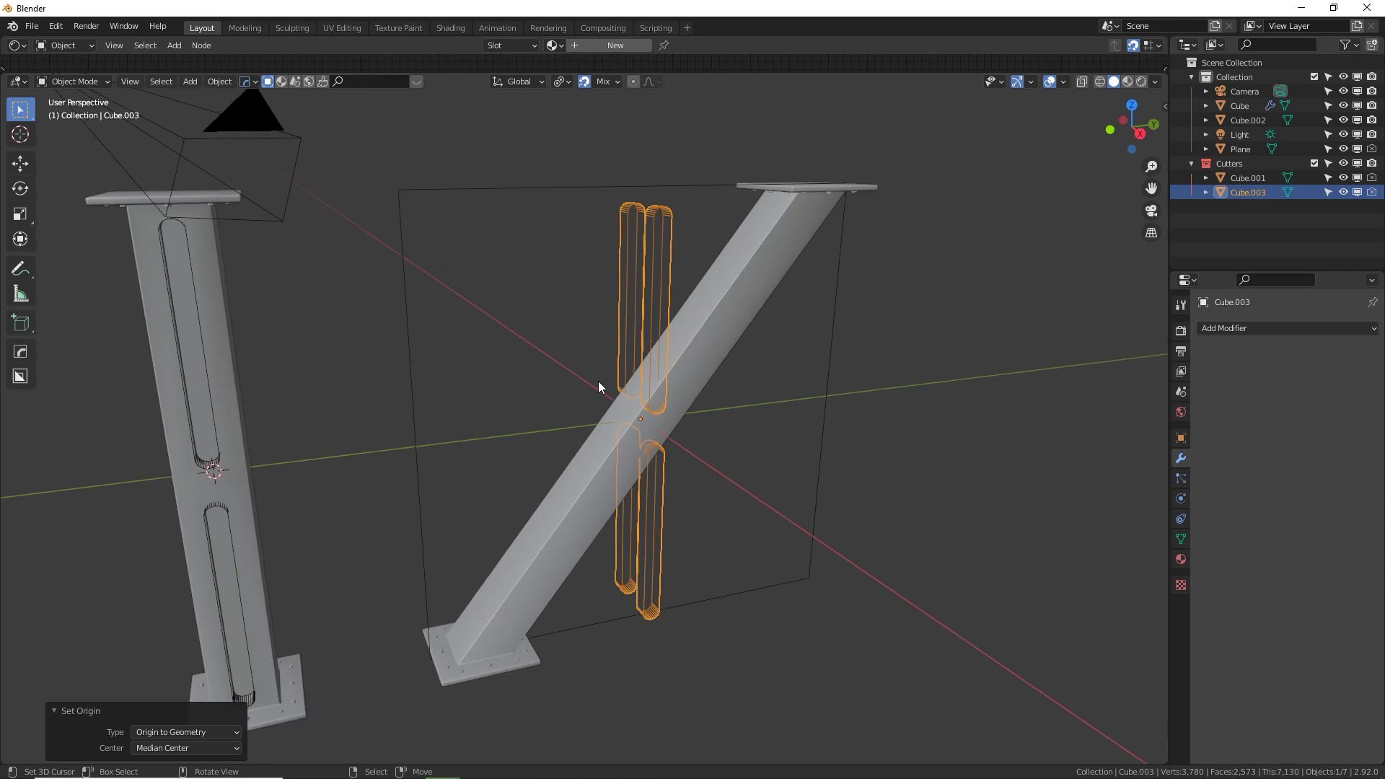
pyautogui.press('KP_3')
pyautogui.write('r')
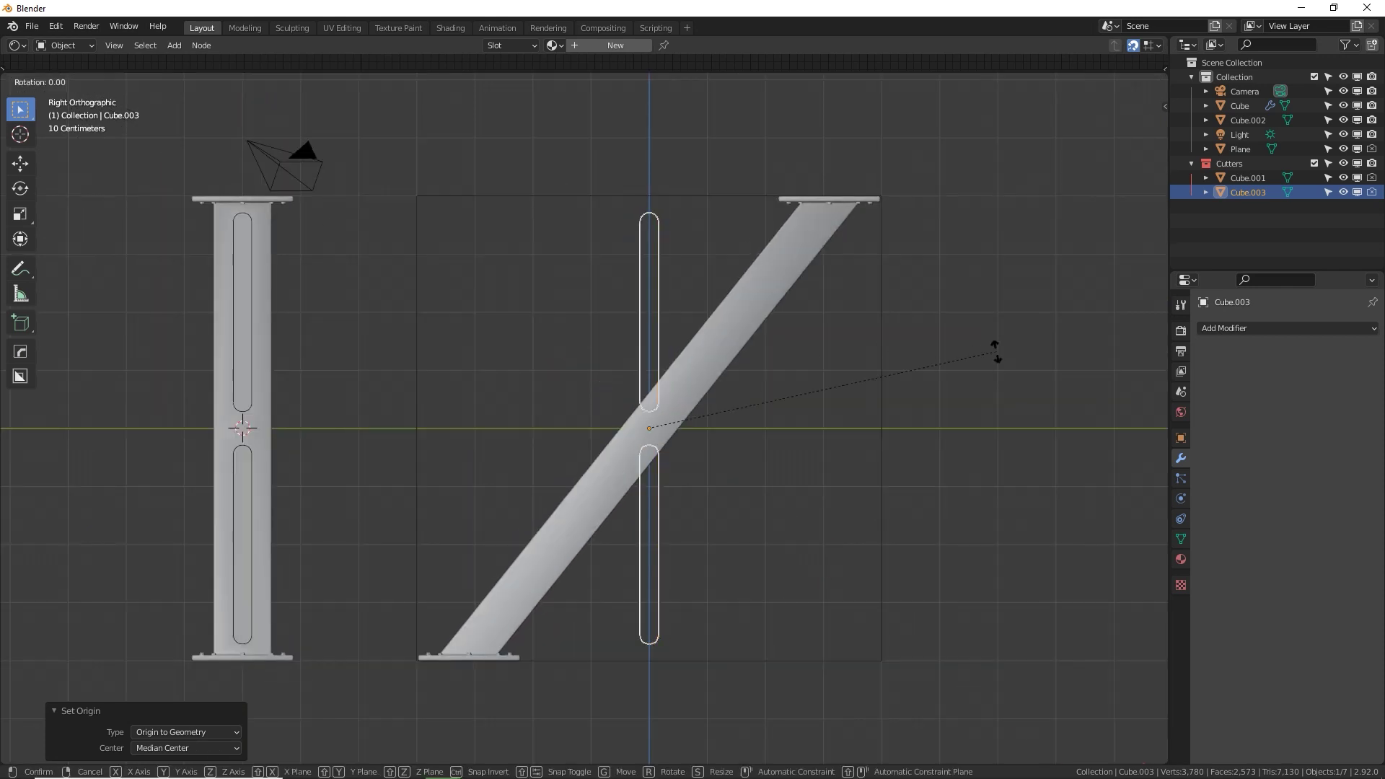
pyautogui.write('45')
pyautogui.press('Escape')
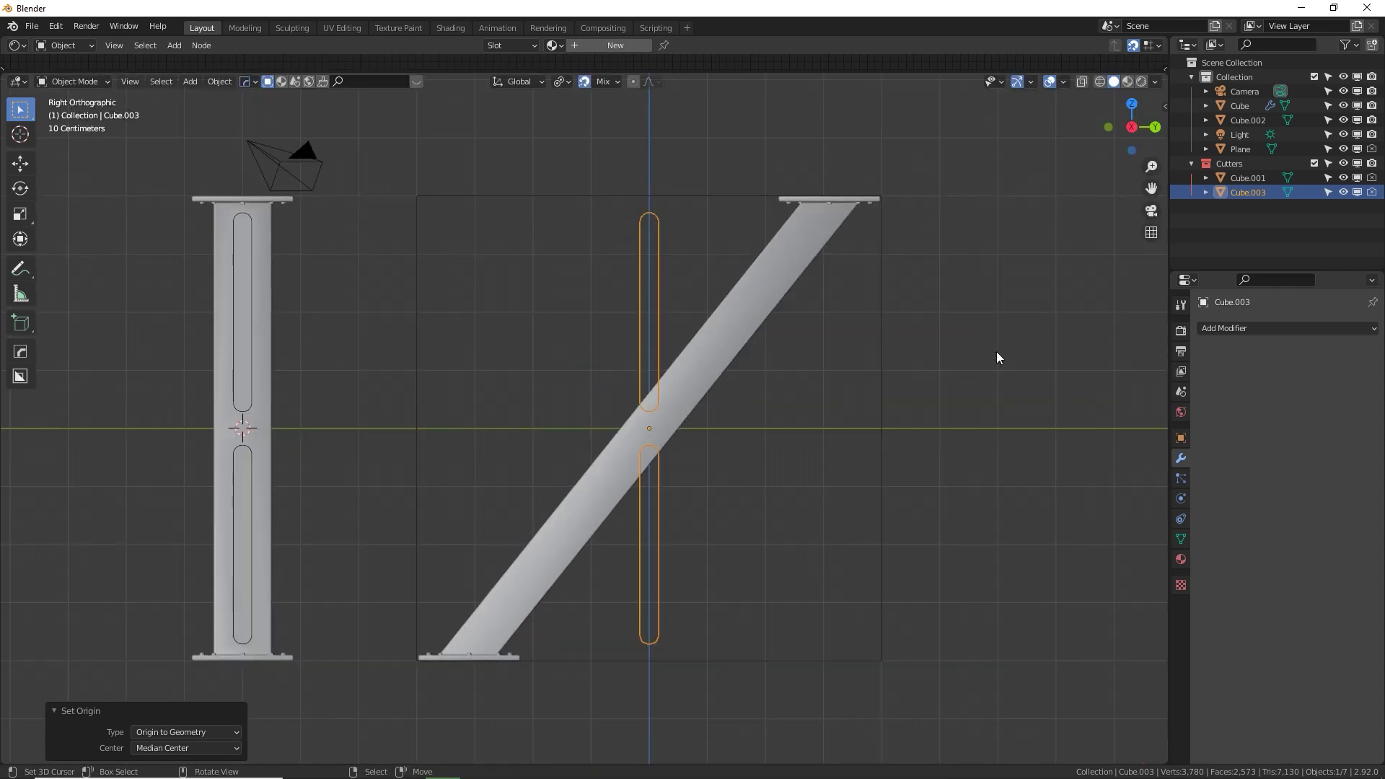
# Rotate the duplicated cutter 40.5° in the right view towards the slant of the beam.
pyautogui.scroll(2, 795, 318)
pyautogui.scroll(5, 786, 357)
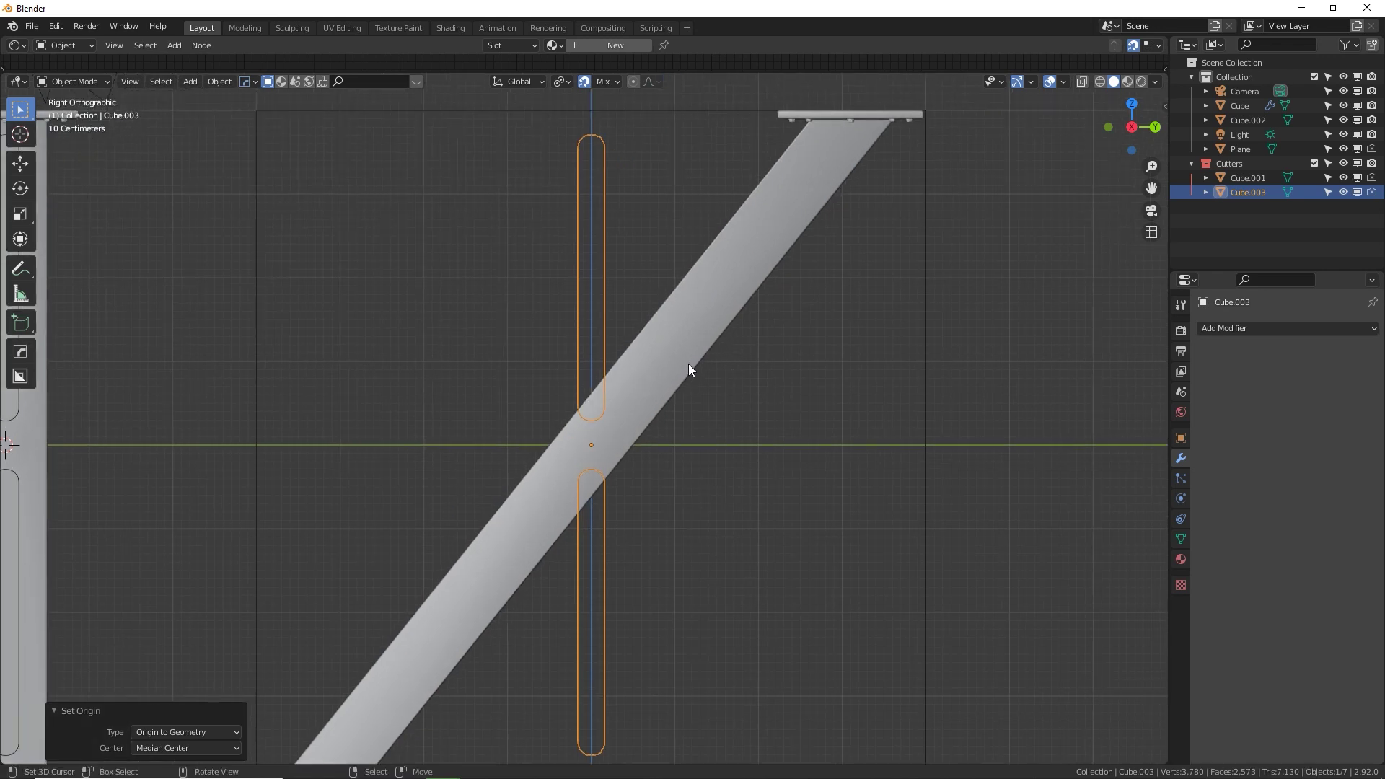
pyautogui.press('r')
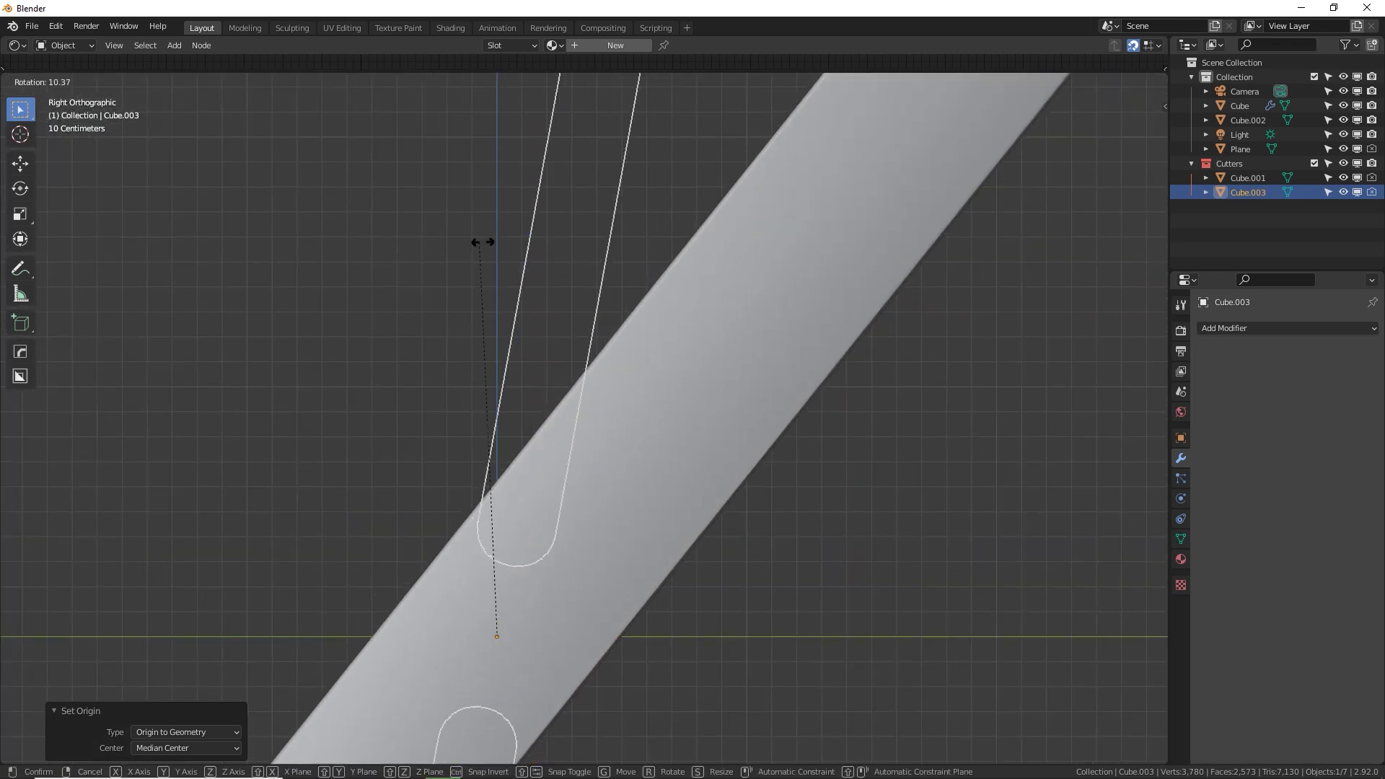
pyautogui.click(675, 291)
pyautogui.press('g')
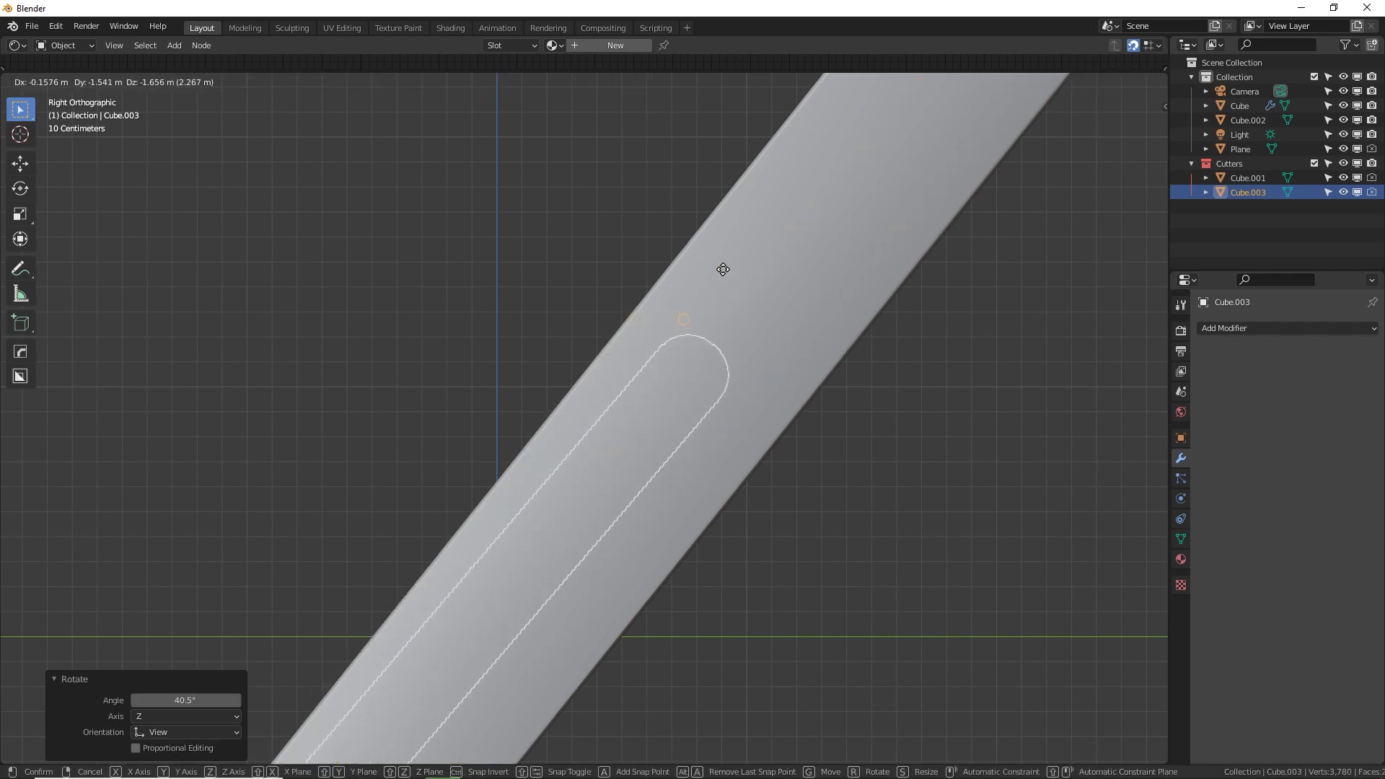
pyautogui.press('Escape')
# Move the cutter without snapping by about -0.199 m in Y and 0.196 m in Z, onto the slanted beam's upper edge.
pyautogui.keyDown('shift'); pyautogui.moveTo(726, 391); pyautogui.dragTo(799, 425, button='middle'); pyautogui.keyUp('shift')
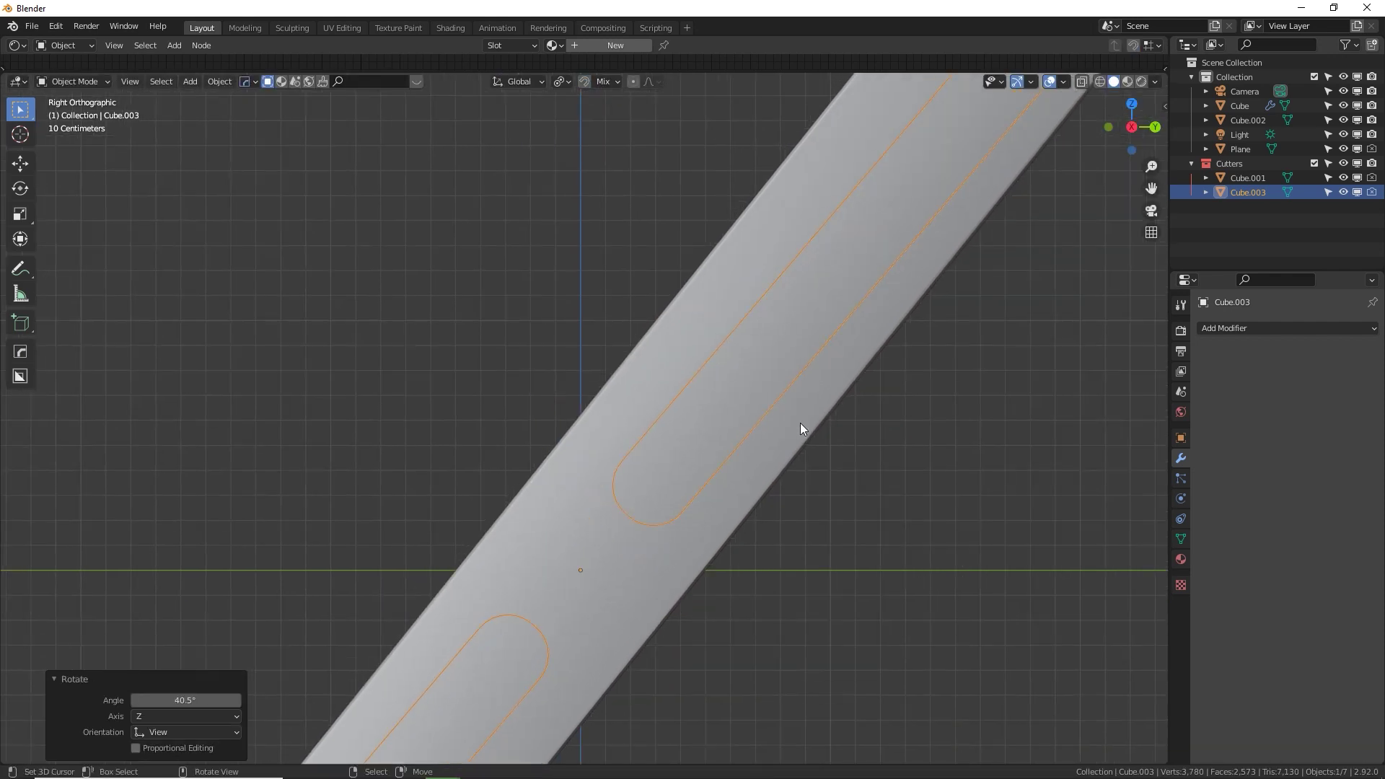
pyautogui.press('g')
pyautogui.click(750, 376)
pyautogui.keyDown('shift'); pyautogui.moveTo(750, 375); pyautogui.dragTo(946, 410, button='middle'); pyautogui.keyUp('shift')
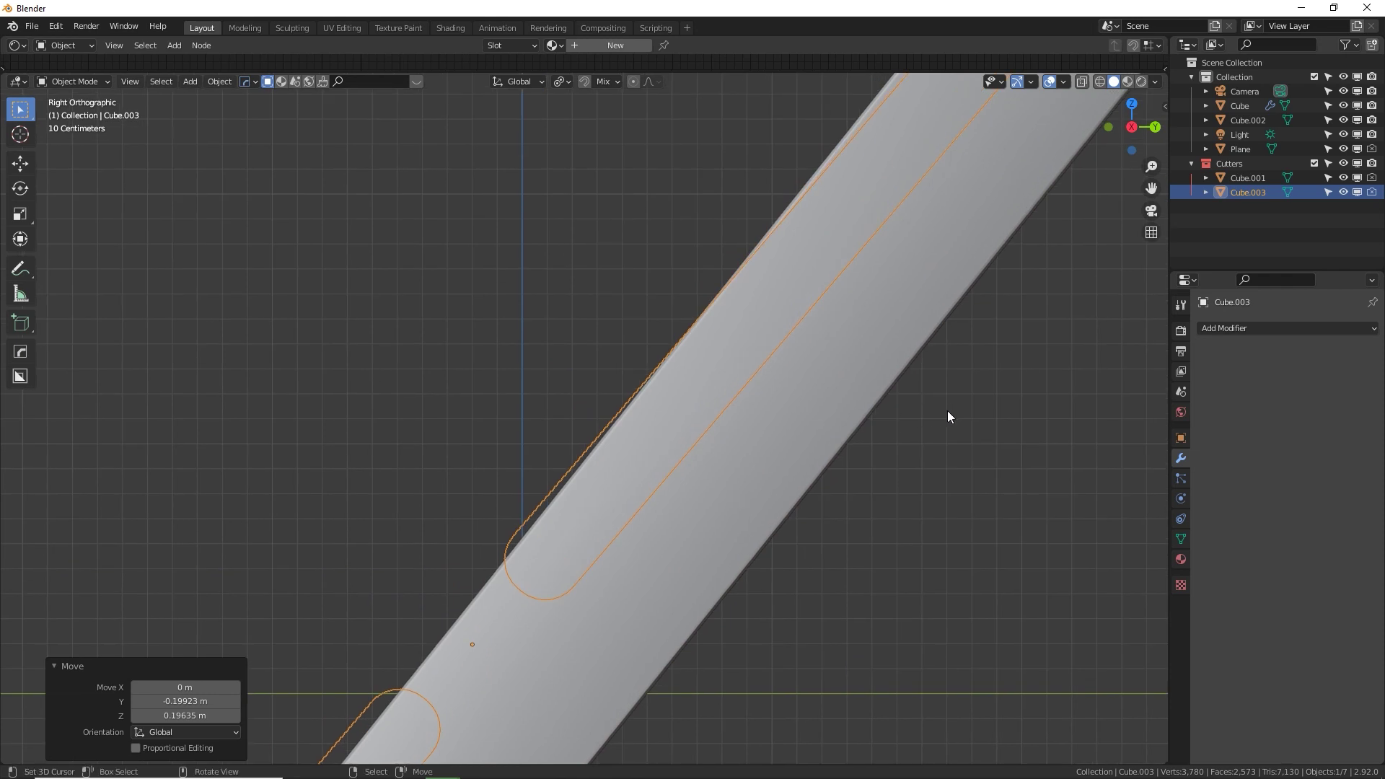
# Rotate the cutter about -1.65° and shift it about 0.026 m in Y and -0.023 m in Z to follow the beam's edge.
pyautogui.press('r')
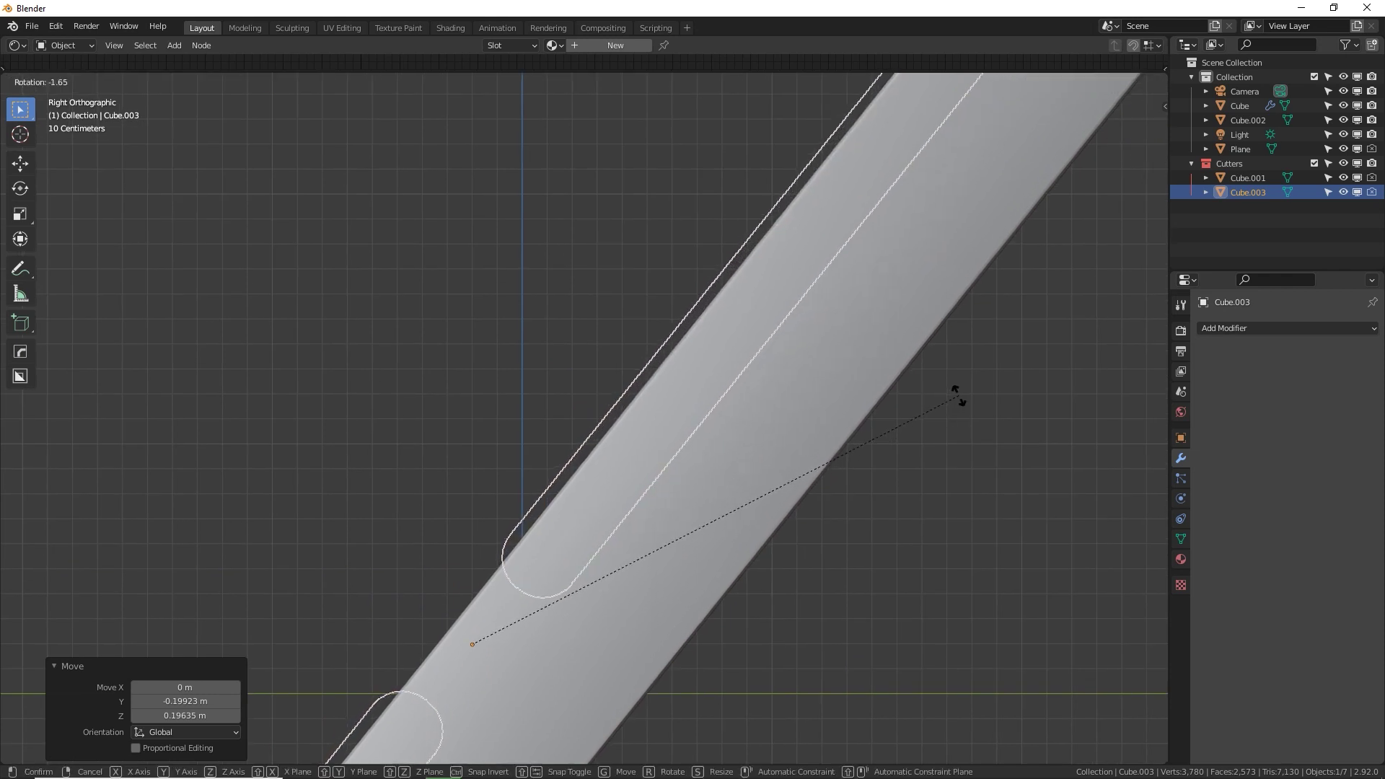
pyautogui.click(957, 395)
pyautogui.press('g')
pyautogui.click(964, 396)
pyautogui.keyDown('shift'); pyautogui.moveTo(962, 388); pyautogui.dragTo(927, 431, button='middle'); pyautogui.keyUp('shift')
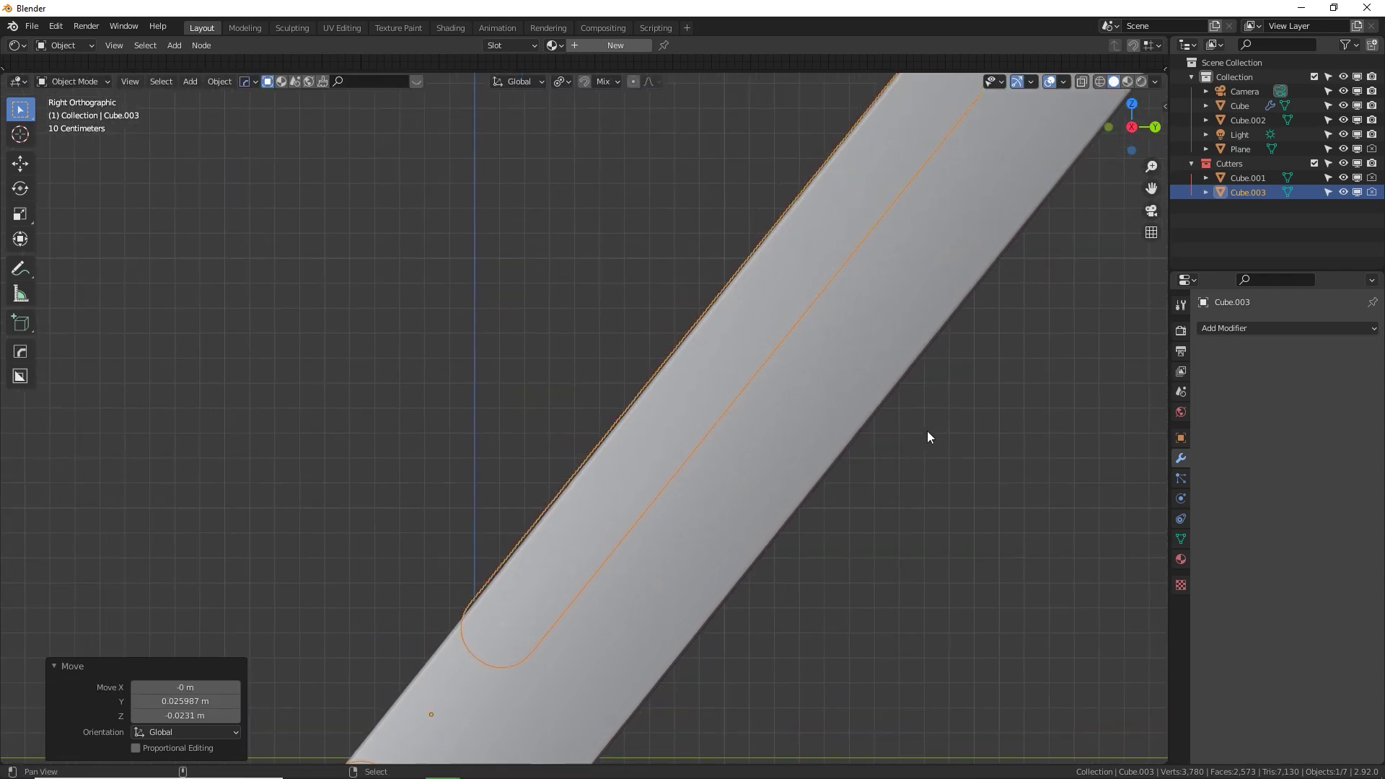
# Fine-tune the cutter's rotation by about -0.152° so its outline runs parallel to the beam's edge.
pyautogui.keyDown('shift'); pyautogui.moveTo(978, 362); pyautogui.dragTo(973, 449, button='middle'); pyautogui.keyUp('shift')
pyautogui.press('r')
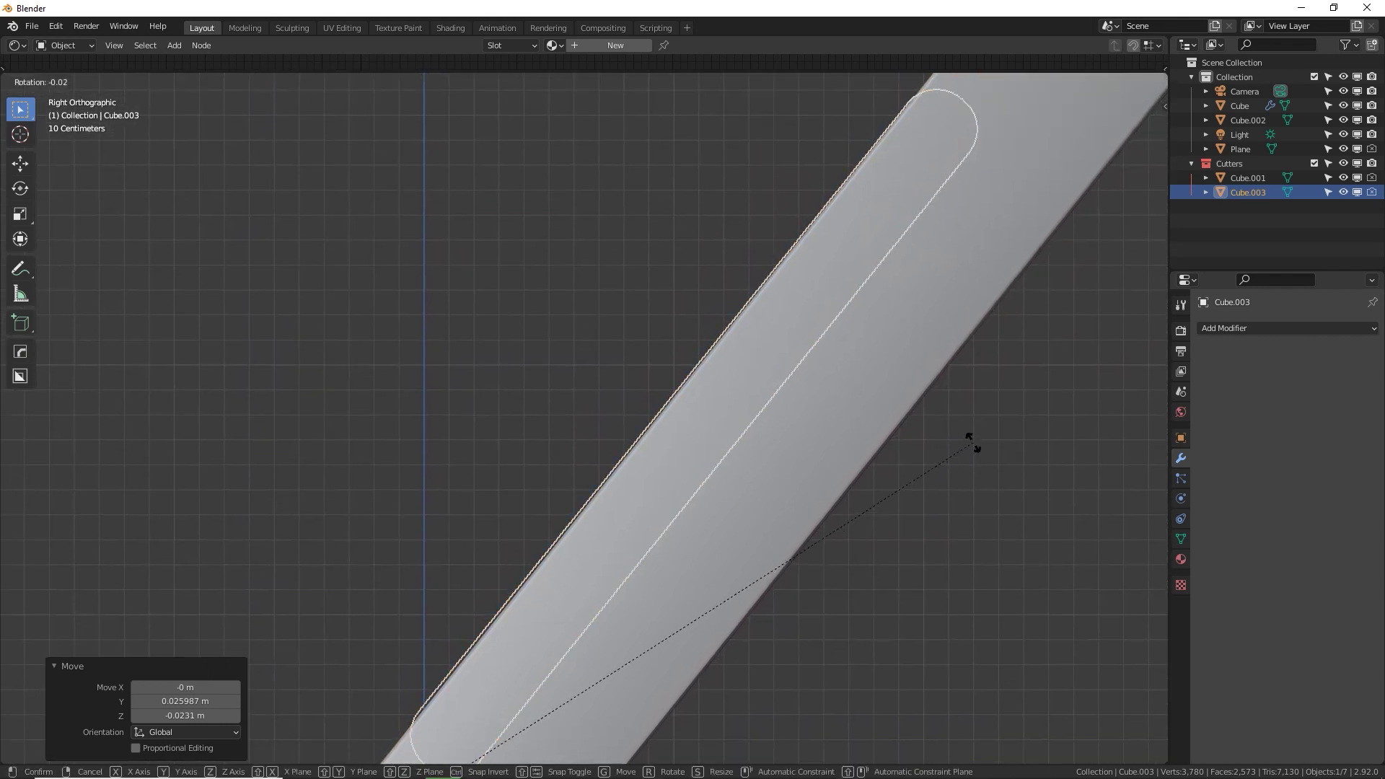
pyautogui.click(963, 384)
# Show the cutter's transform values and examine its alignment along the whole edge of the slanted beam.
pyautogui.click(1180, 438)
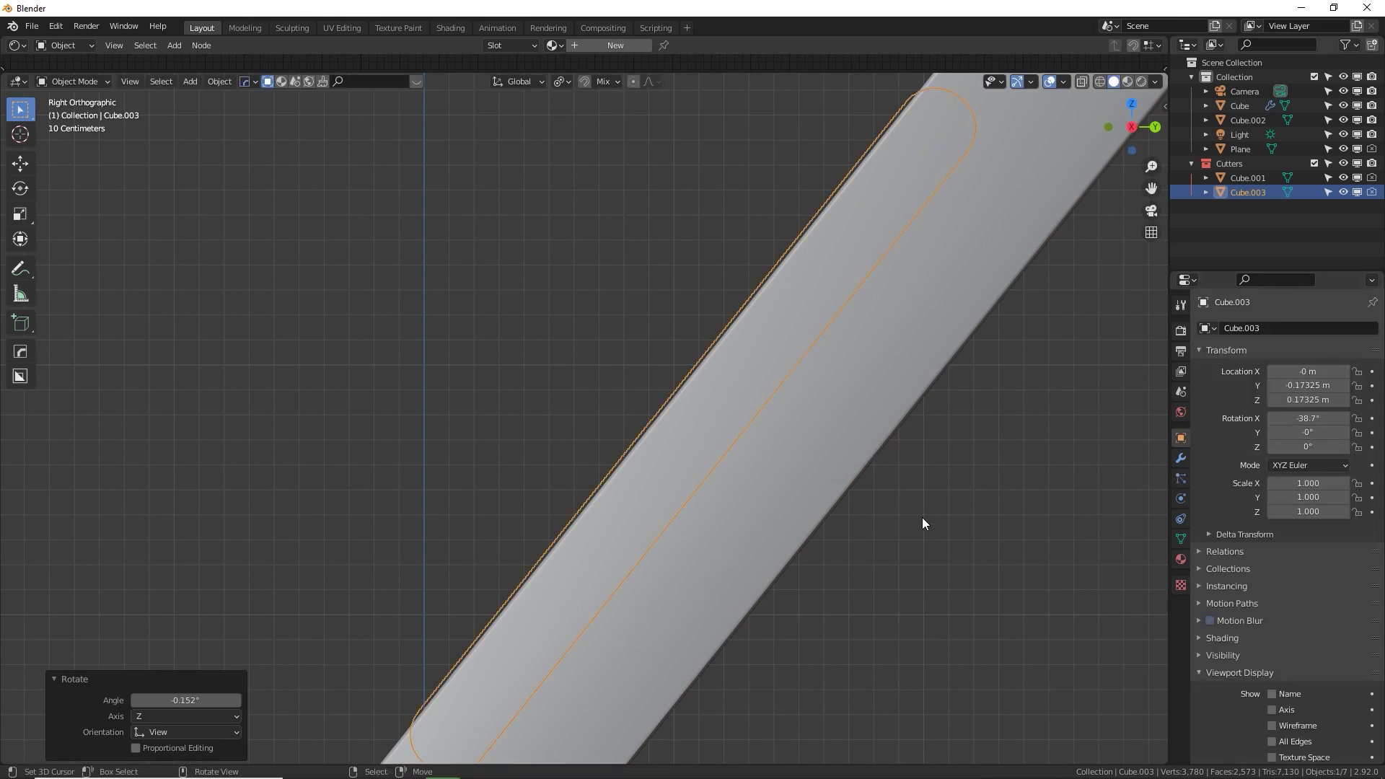
pyautogui.keyDown('shift'); pyautogui.moveTo(634, 630); pyautogui.dragTo(1111, 574, button='middle'); pyautogui.keyUp('shift')
pyautogui.scroll(3, 691, 352)
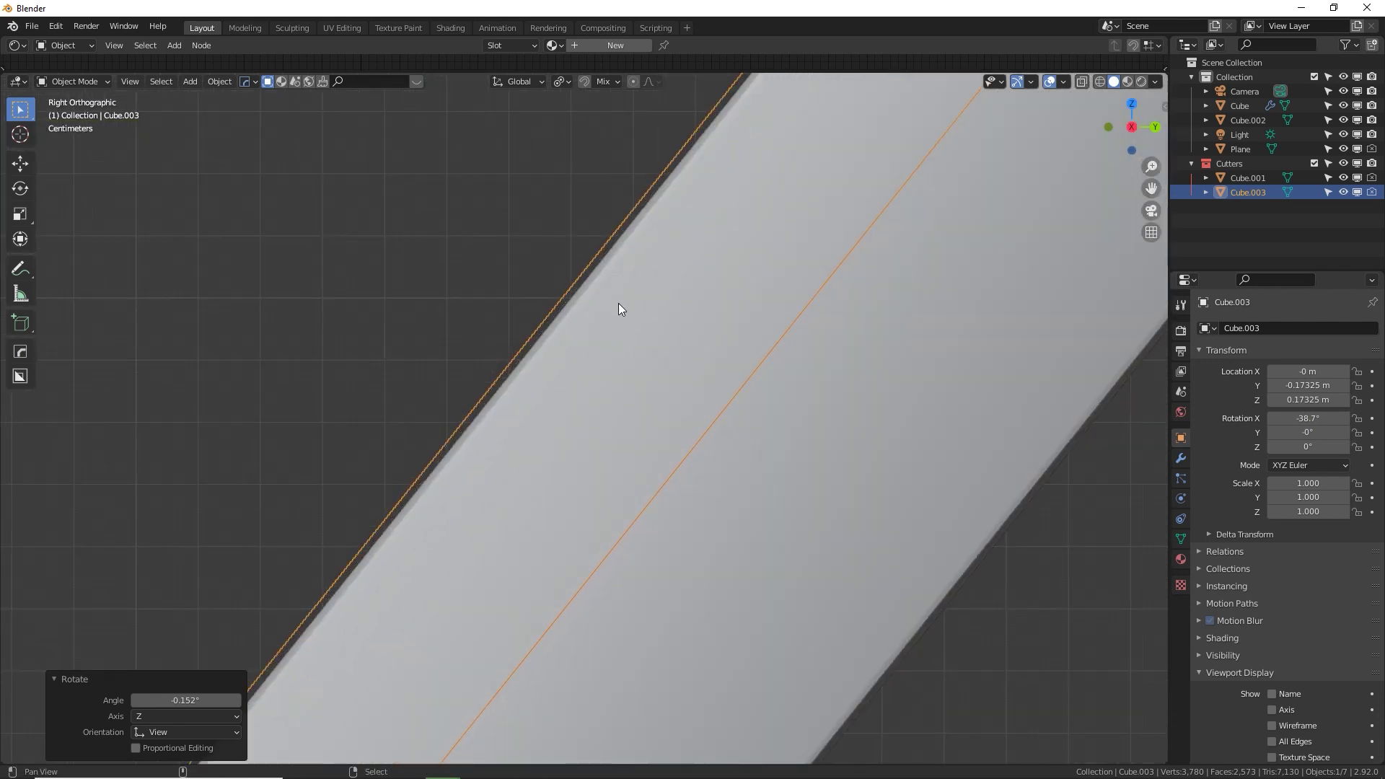
pyautogui.keyDown('shift'); pyautogui.moveTo(618, 309); pyautogui.dragTo(743, 217, button='middle'); pyautogui.keyUp('shift')
pyautogui.scroll(-3, 556, 619)
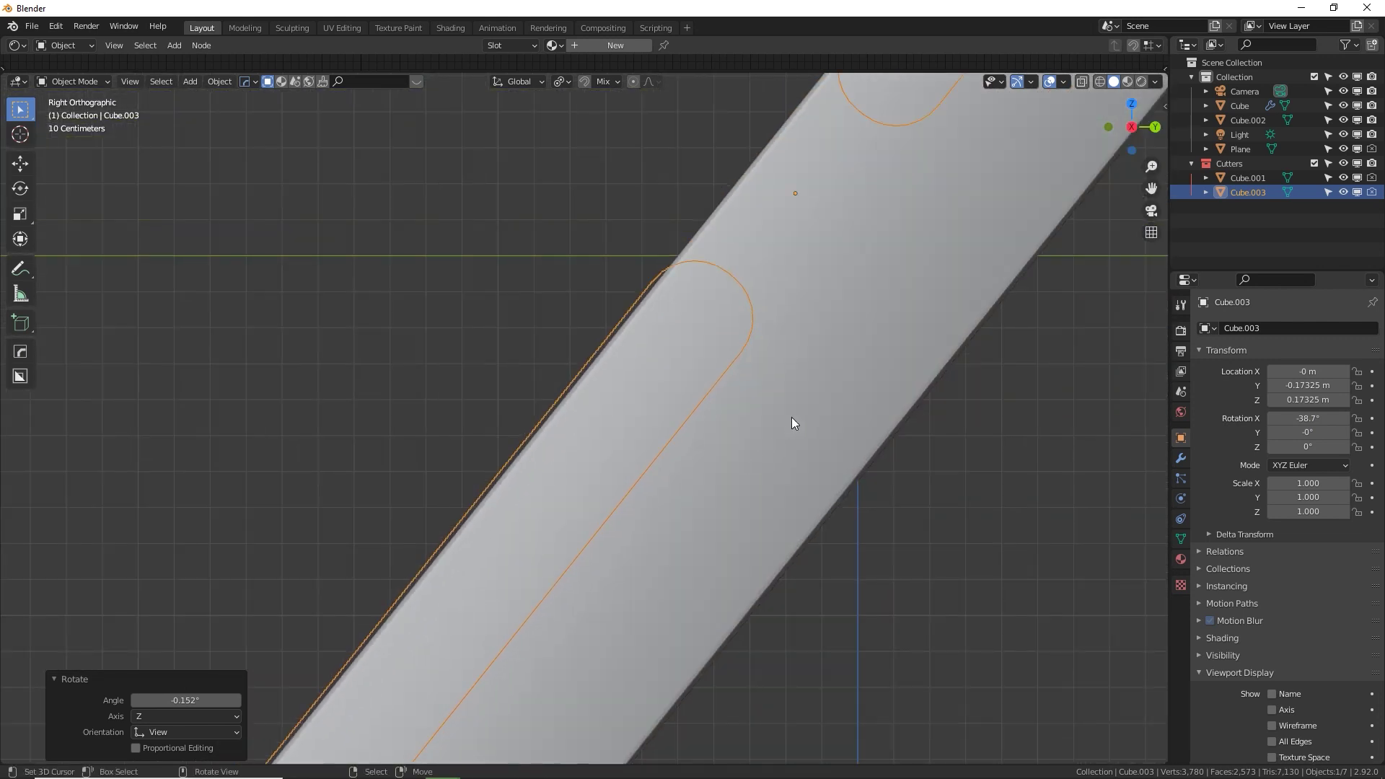
pyautogui.scroll(-7, 792, 418)
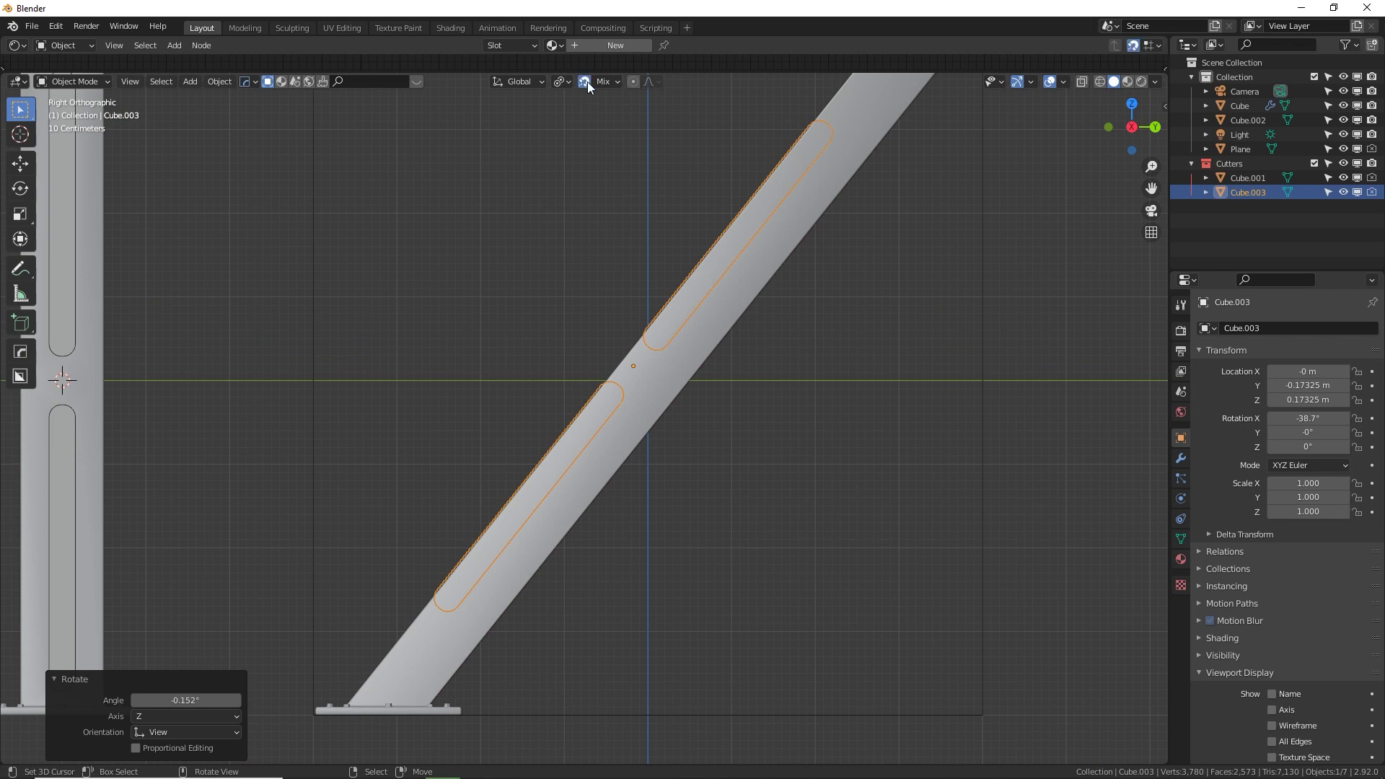
# Set snapping to Increment and move the cutter 0.173 m in Y and -0.173 m in Z, centring it on the slanted beam.
pyautogui.press('g')
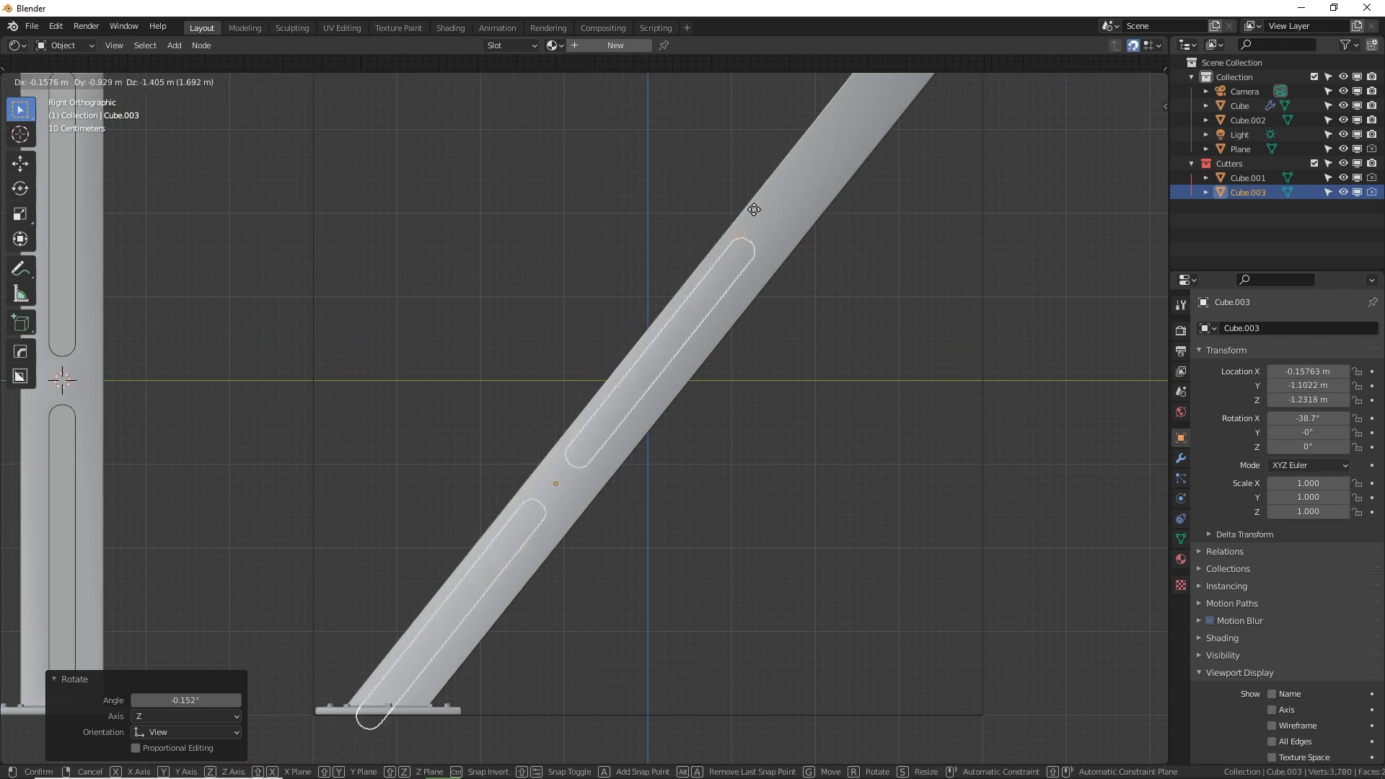
pyautogui.click(848, 145)
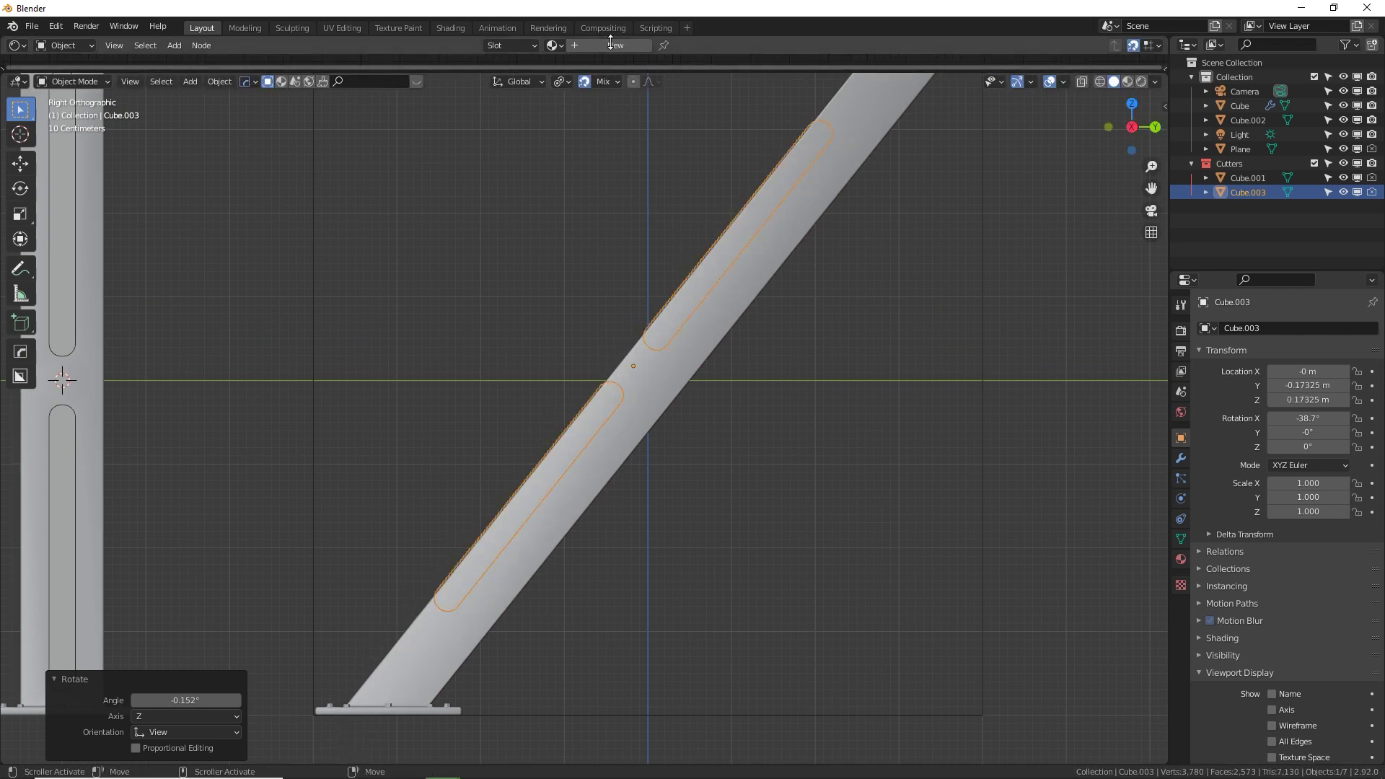
pyautogui.click(612, 80)
pyautogui.click(577, 168)
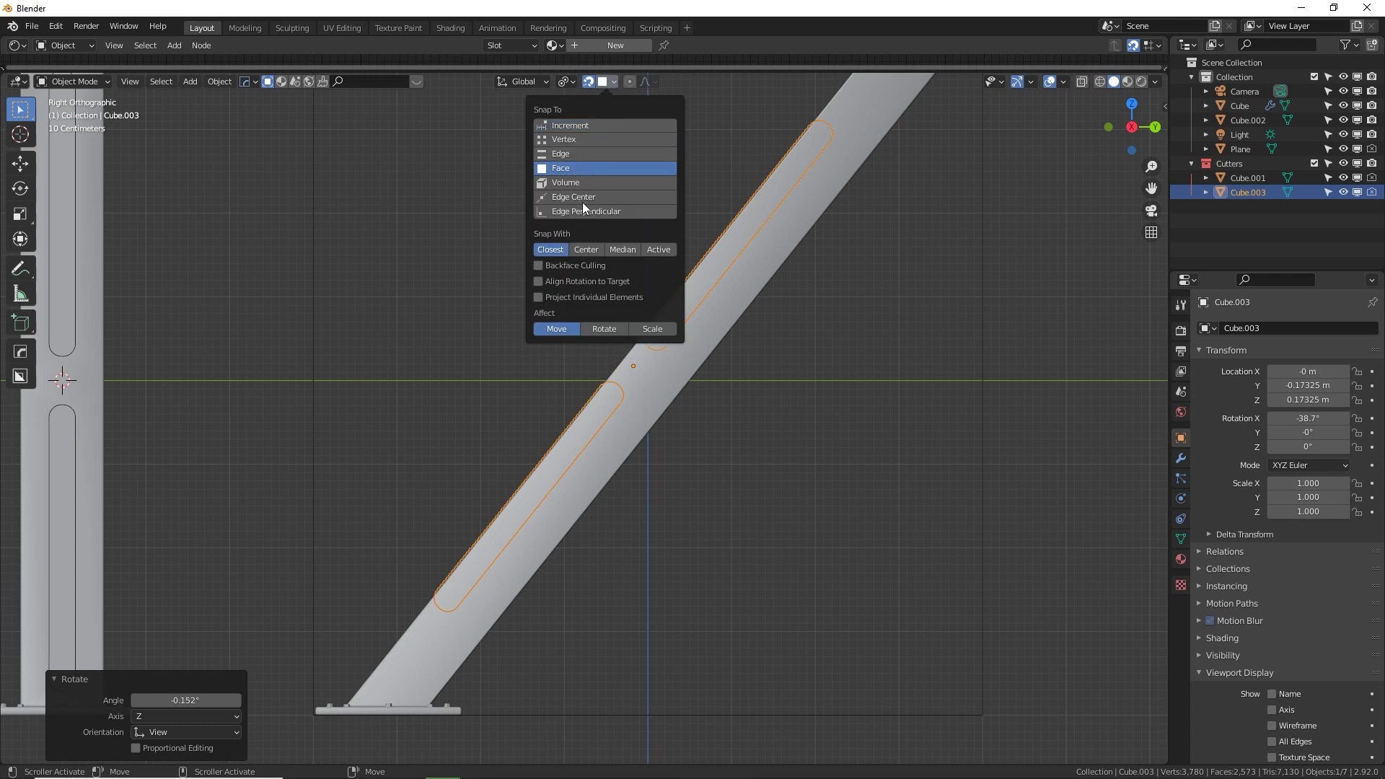
pyautogui.click(573, 127)
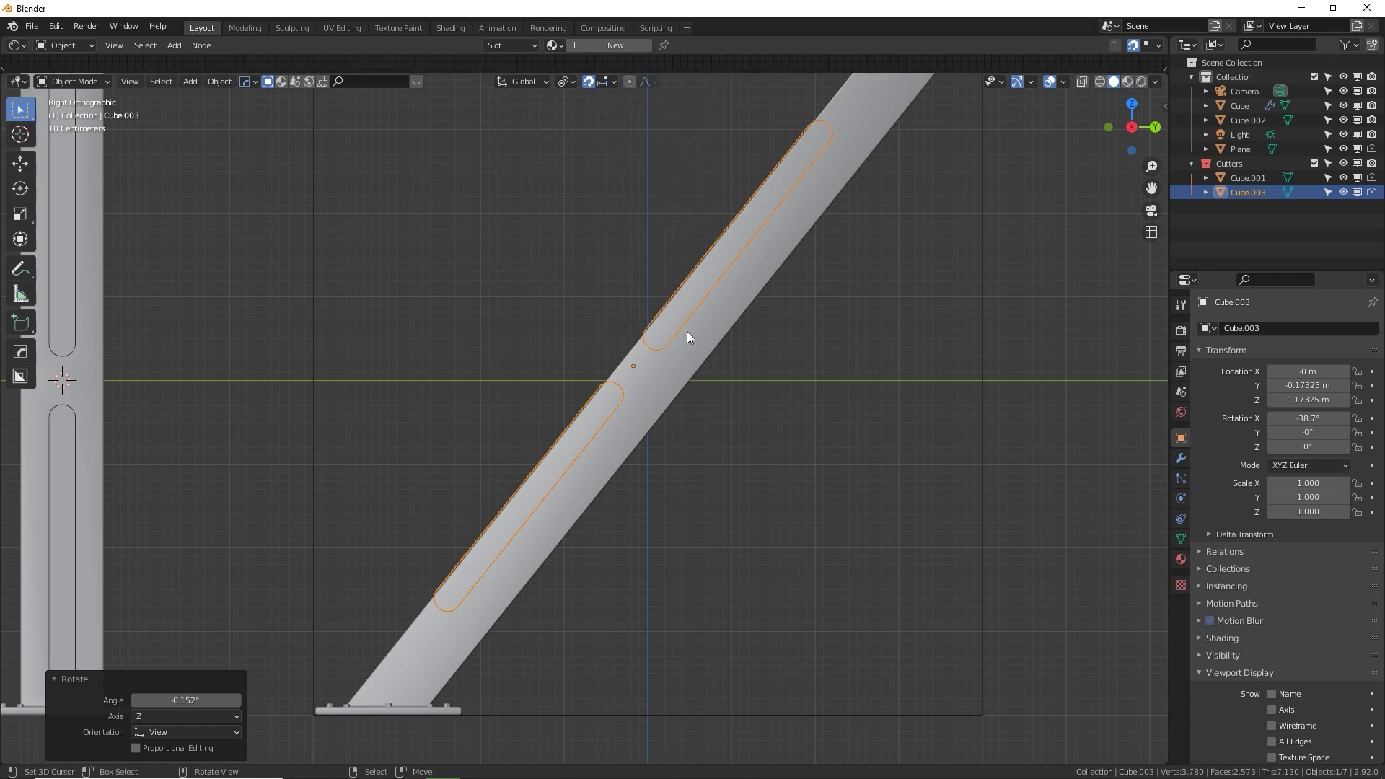
pyautogui.press('g')
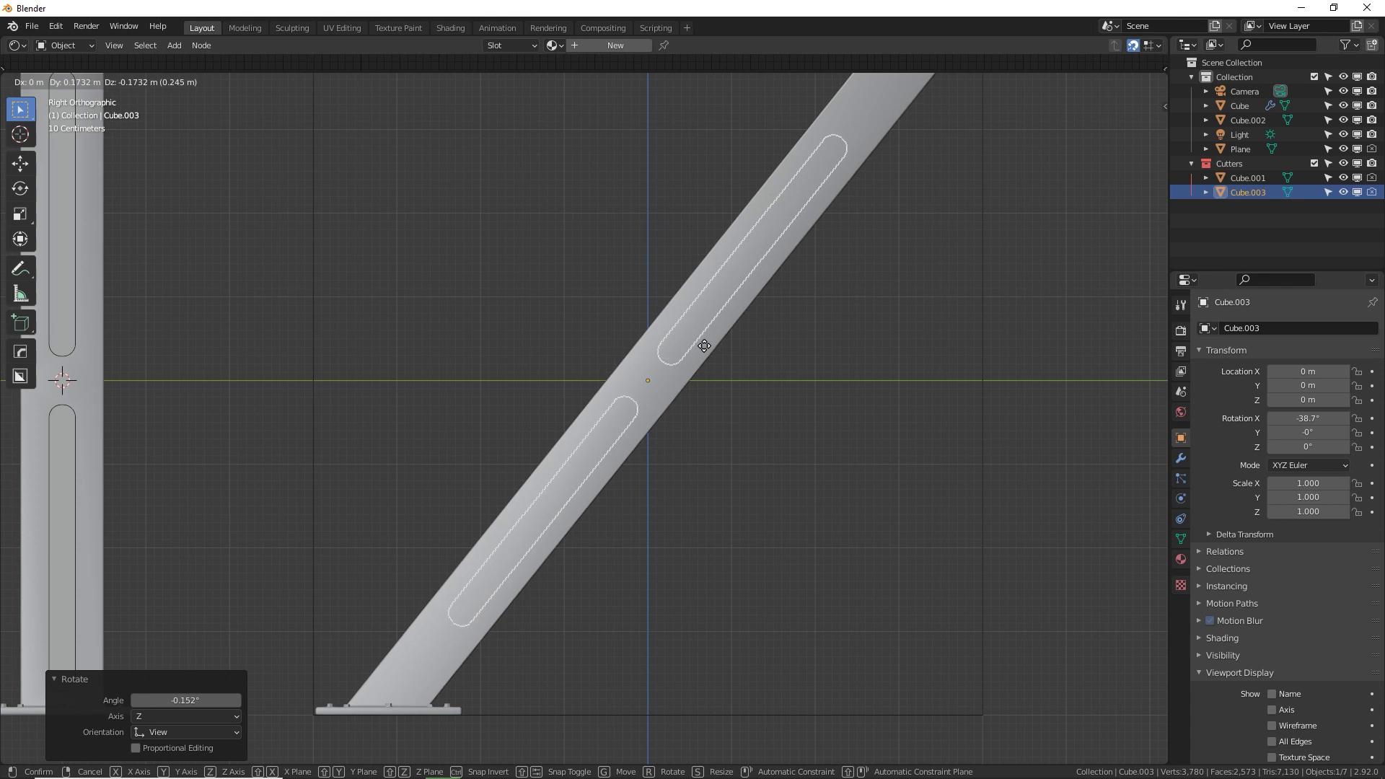
pyautogui.click(704, 347)
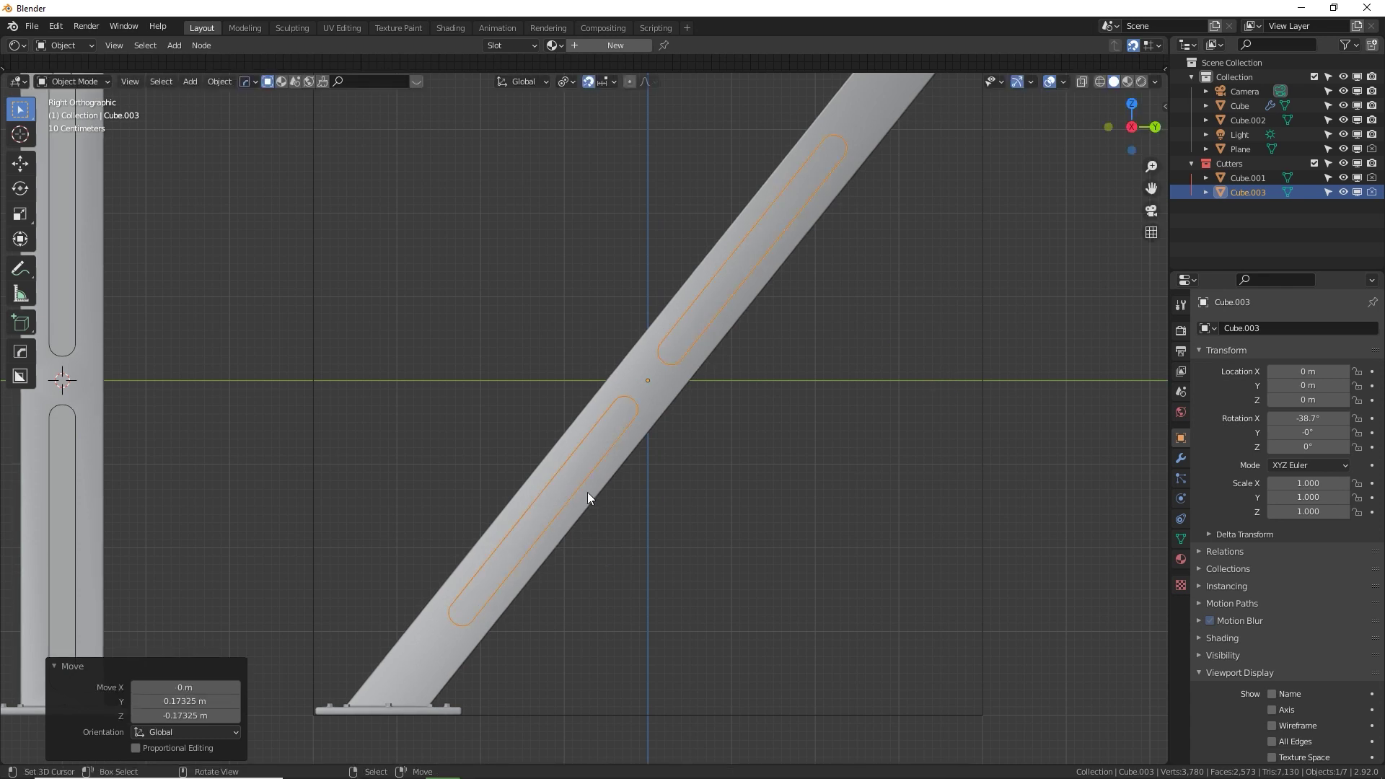
# Cut the two rounded slots through the slanted beam with a Difference Boolean using the rotated cutter.
pyautogui.moveTo(587, 498); pyautogui.dragTo(729, 375, button='middle')
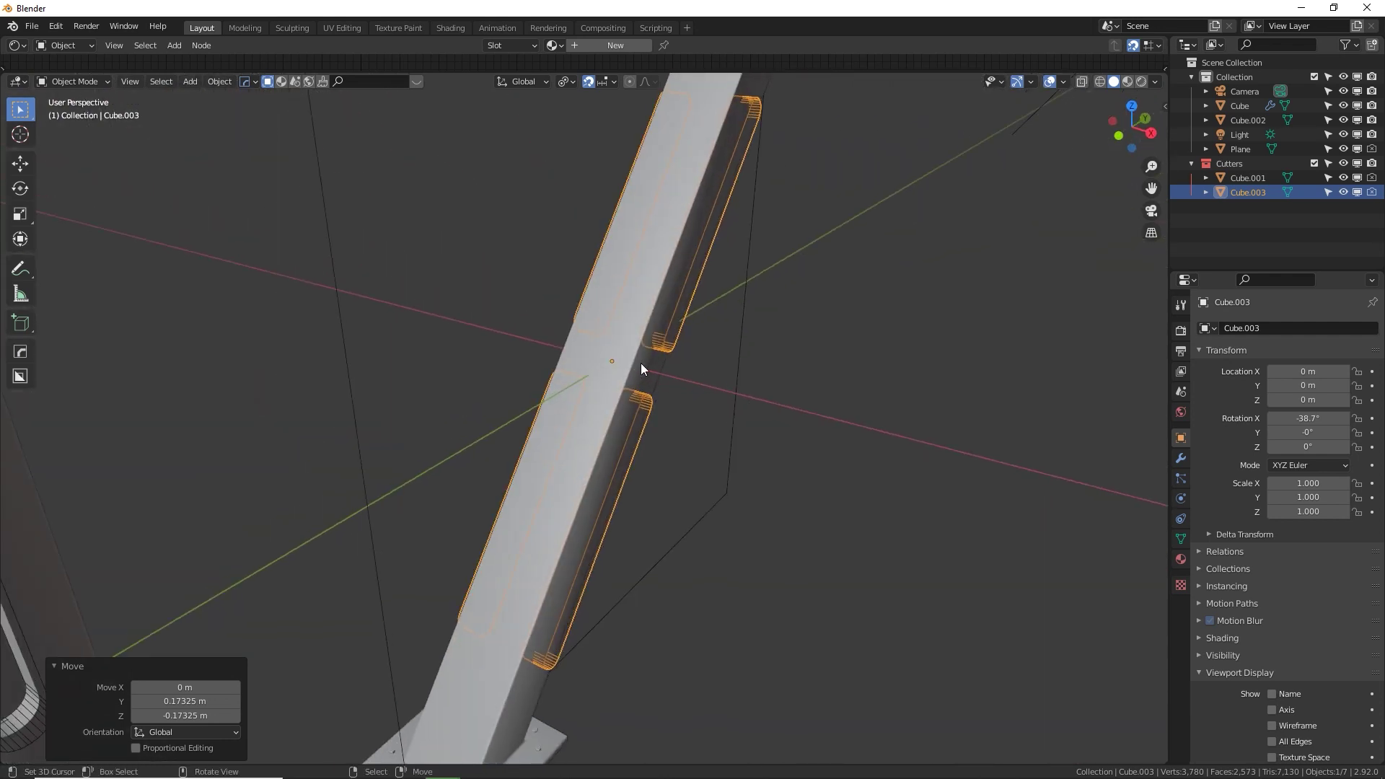
pyautogui.keyDown('shift'); pyautogui.click(641, 363); pyautogui.keyUp('shift')
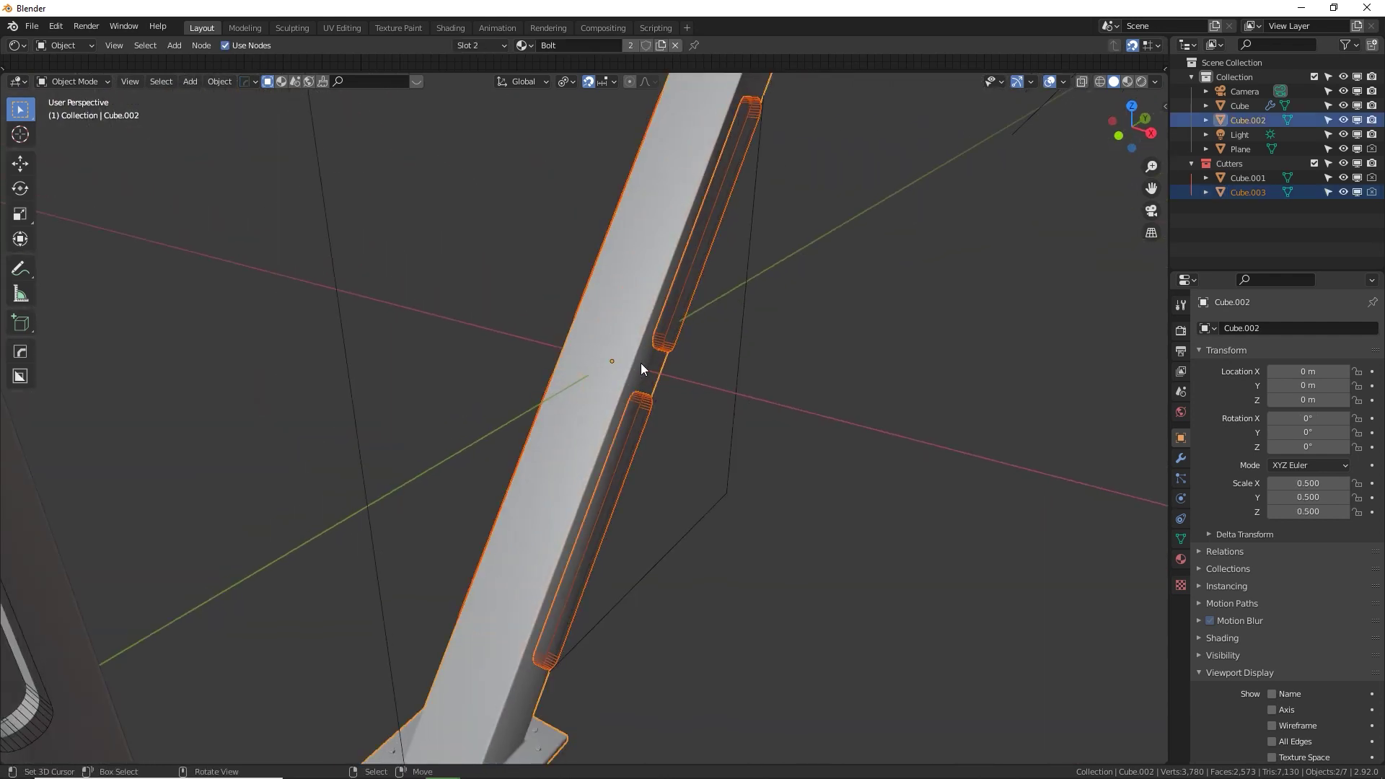
pyautogui.press('ctrl+KP_Subtract')
pyautogui.moveTo(656, 380); pyautogui.dragTo(626, 386, button='middle')
pyautogui.moveTo(622, 388); pyautogui.dragTo(624, 384, button='middle')
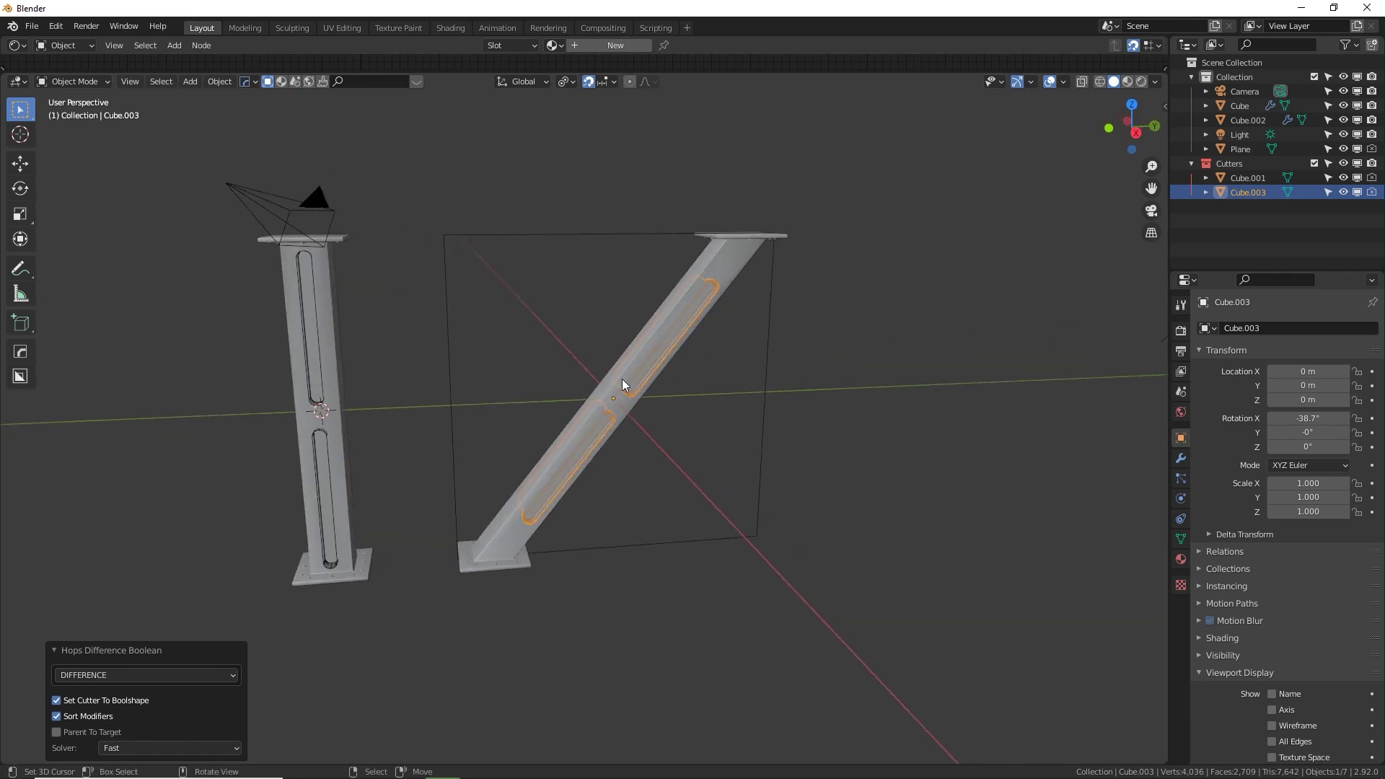
# Apply the Boolean and Mirror modifiers on the upright pillar.
pyautogui.moveTo(370, 419); pyautogui.dragTo(402, 438, button='middle')
pyautogui.click(401, 497)
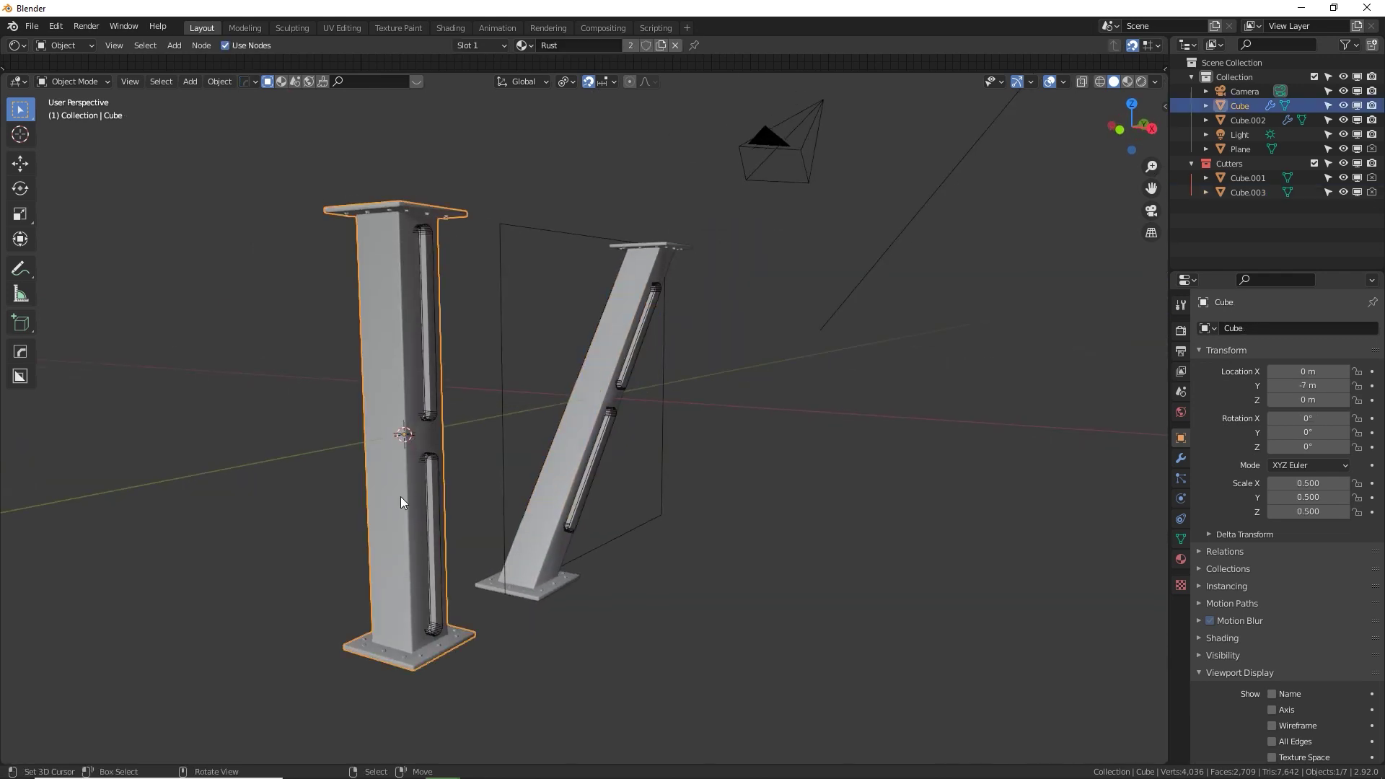
pyautogui.press('g')
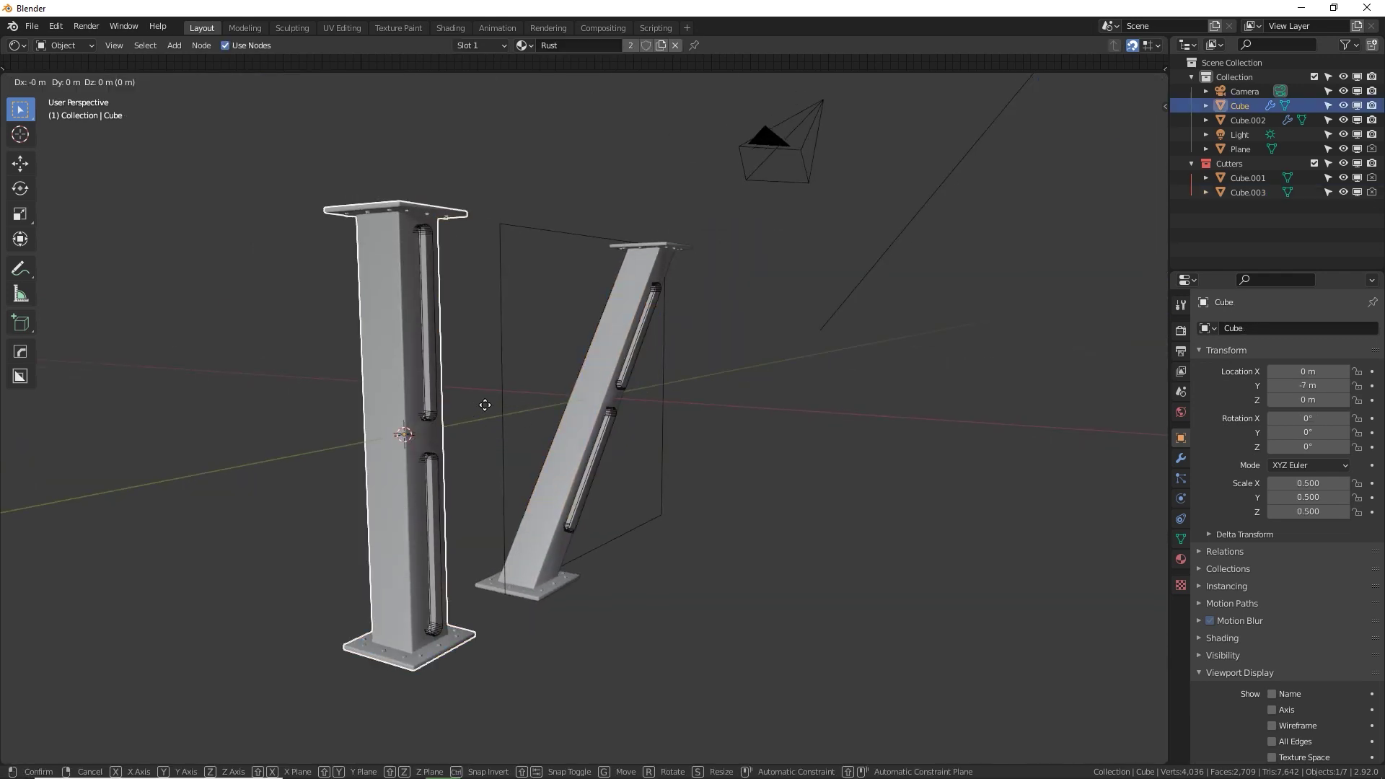
pyautogui.press('Escape')
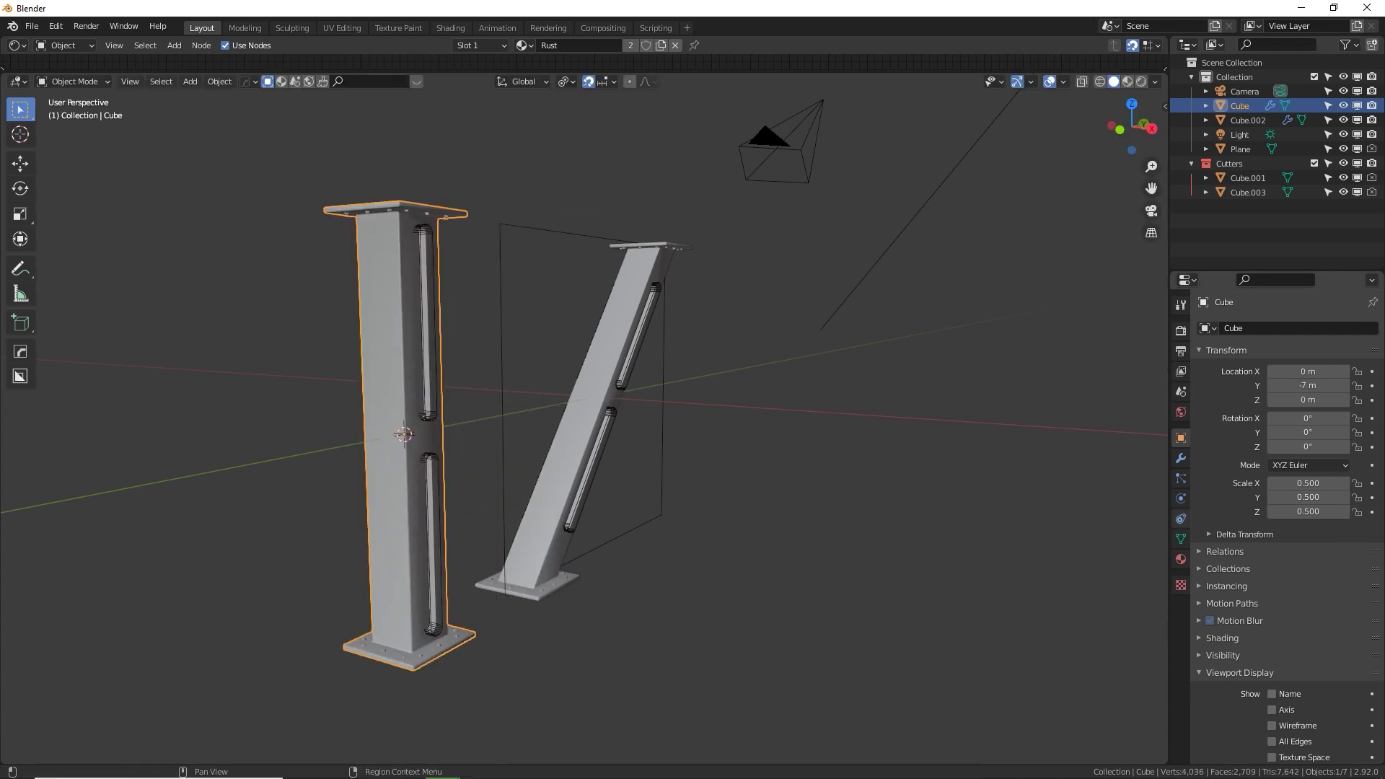
pyautogui.click(1181, 458)
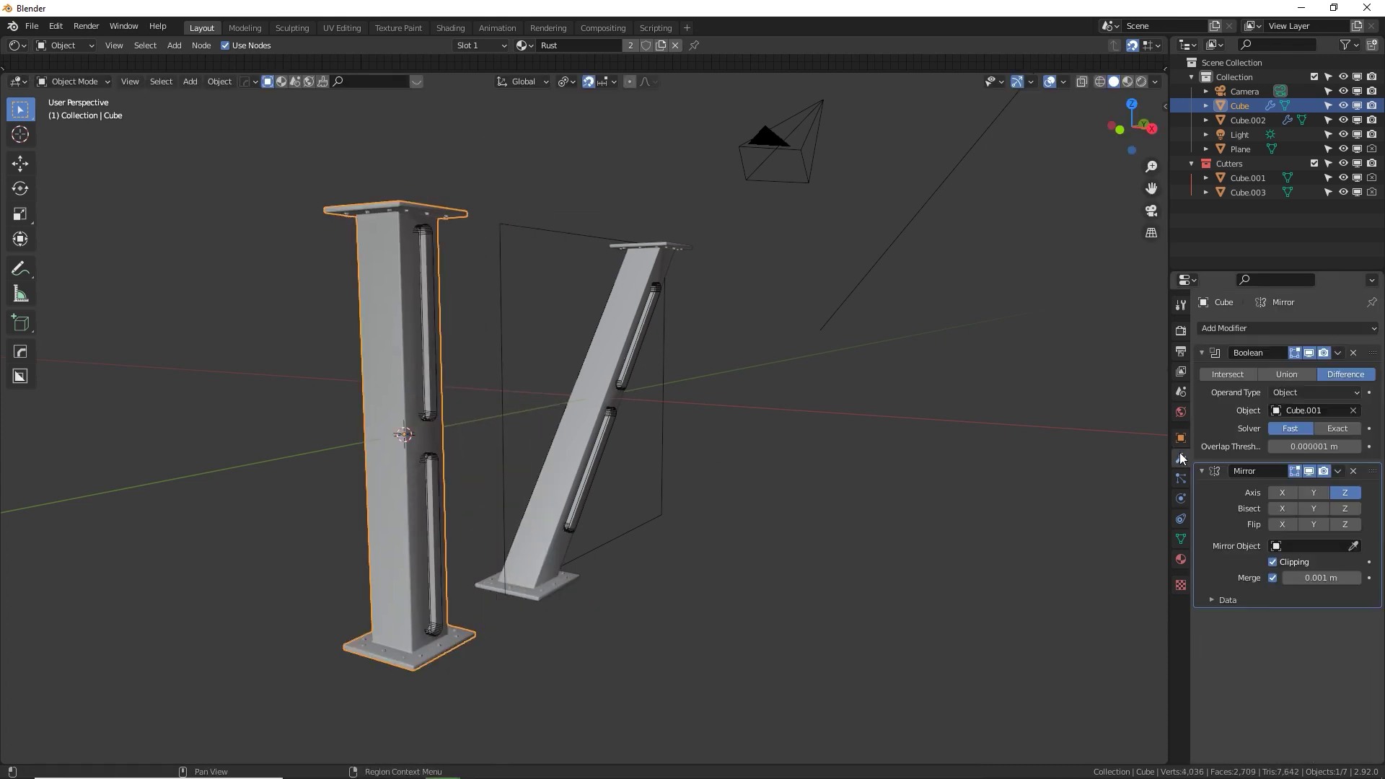
pyautogui.click(1338, 353)
pyautogui.click(1275, 369)
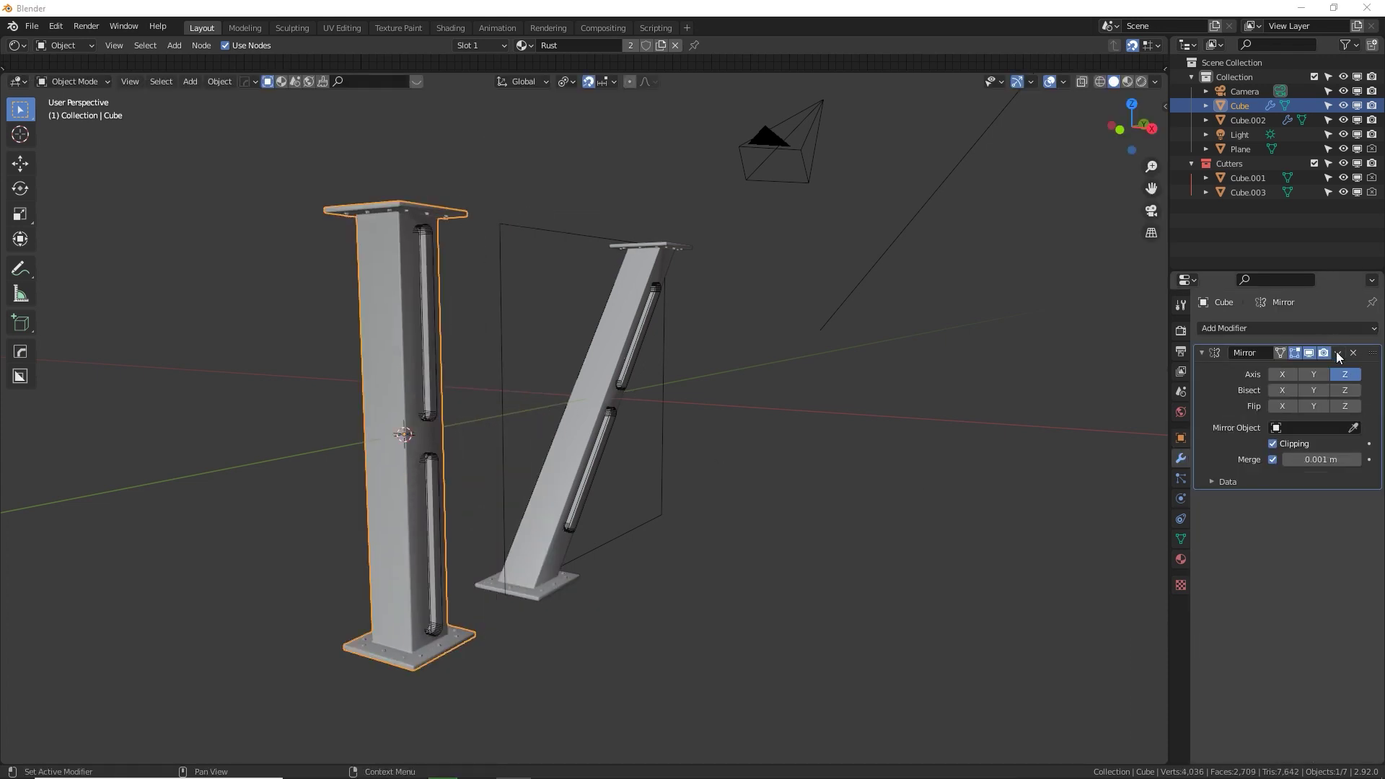
pyautogui.click(1339, 352)
pyautogui.click(1276, 369)
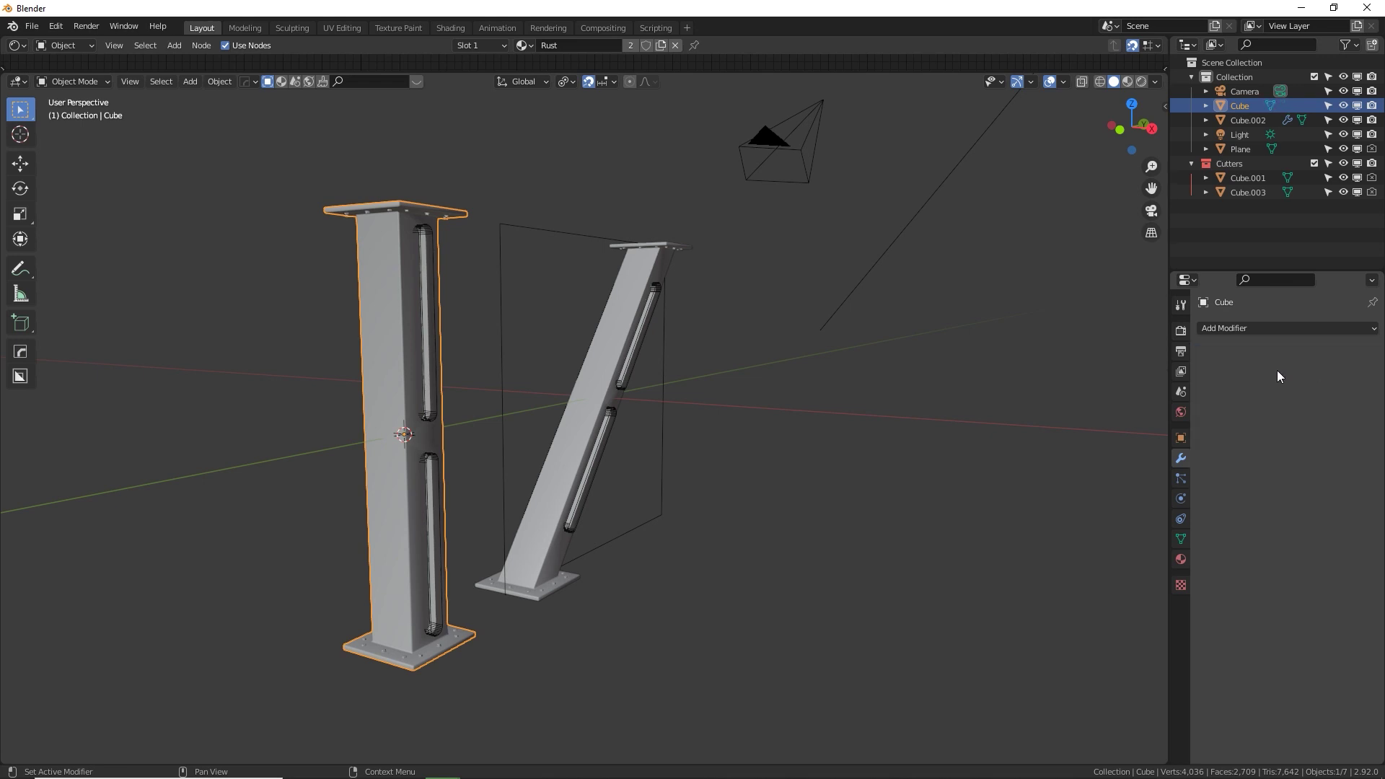
# Apply the Boolean modifier on the slanted beam.
pyautogui.click(604, 394)
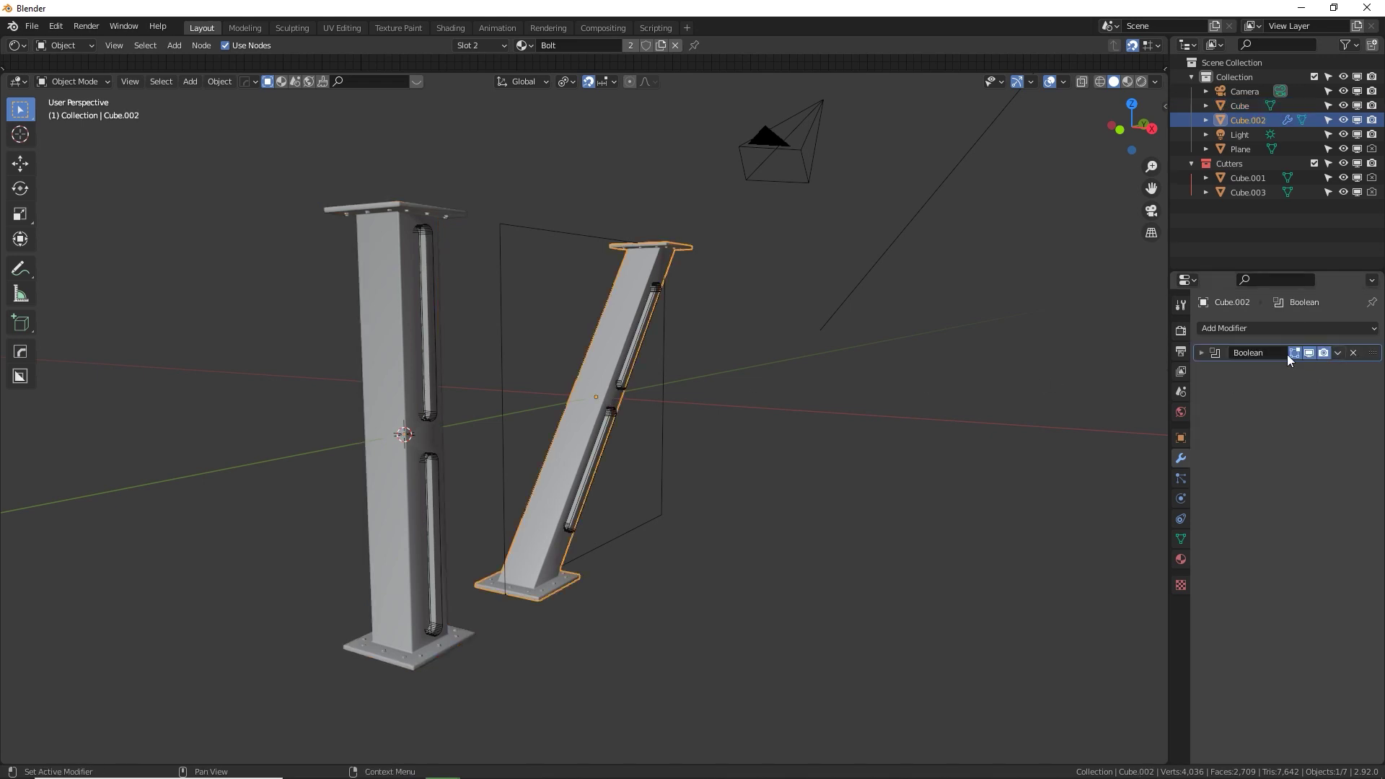
pyautogui.click(1338, 354)
pyautogui.click(1310, 372)
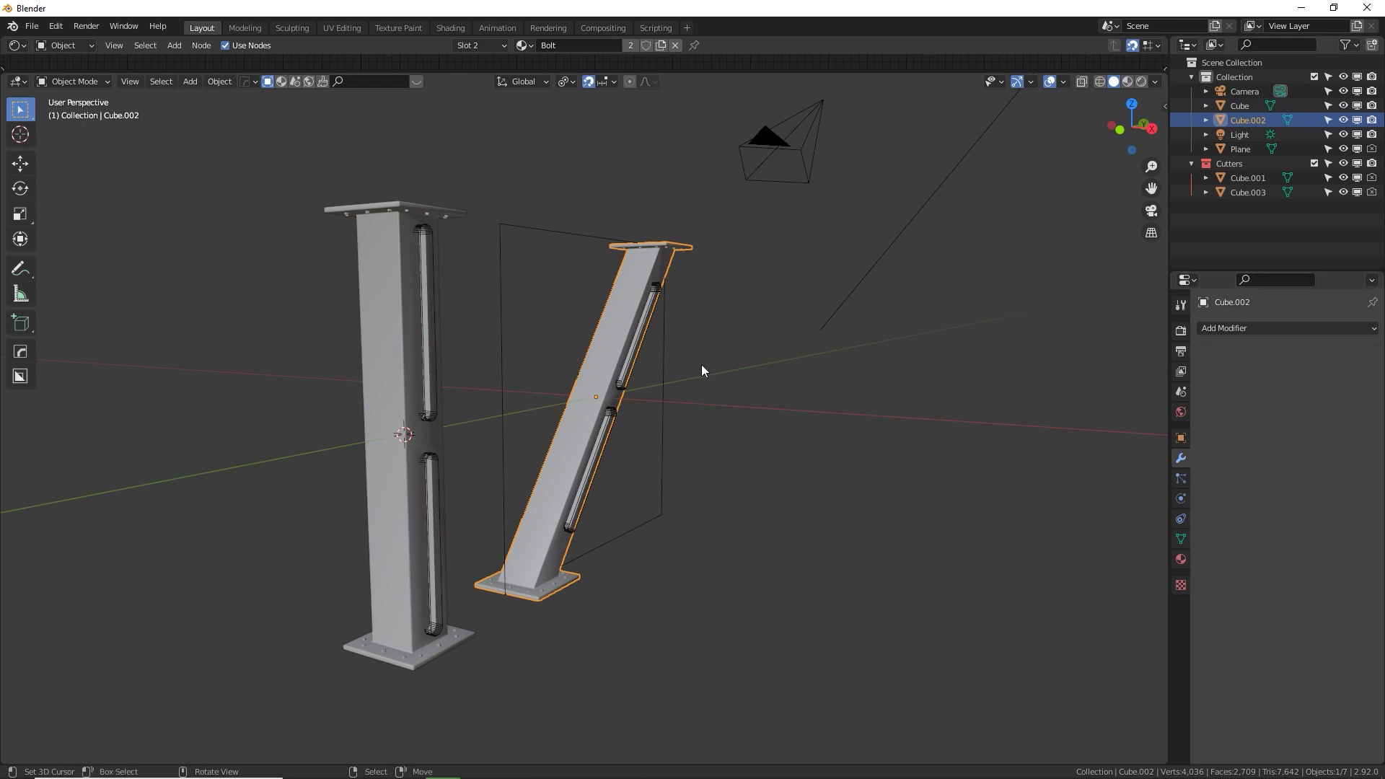
# Delete both cutter objects and the leftover reference plane around the slanted beam.
pyautogui.click(621, 391)
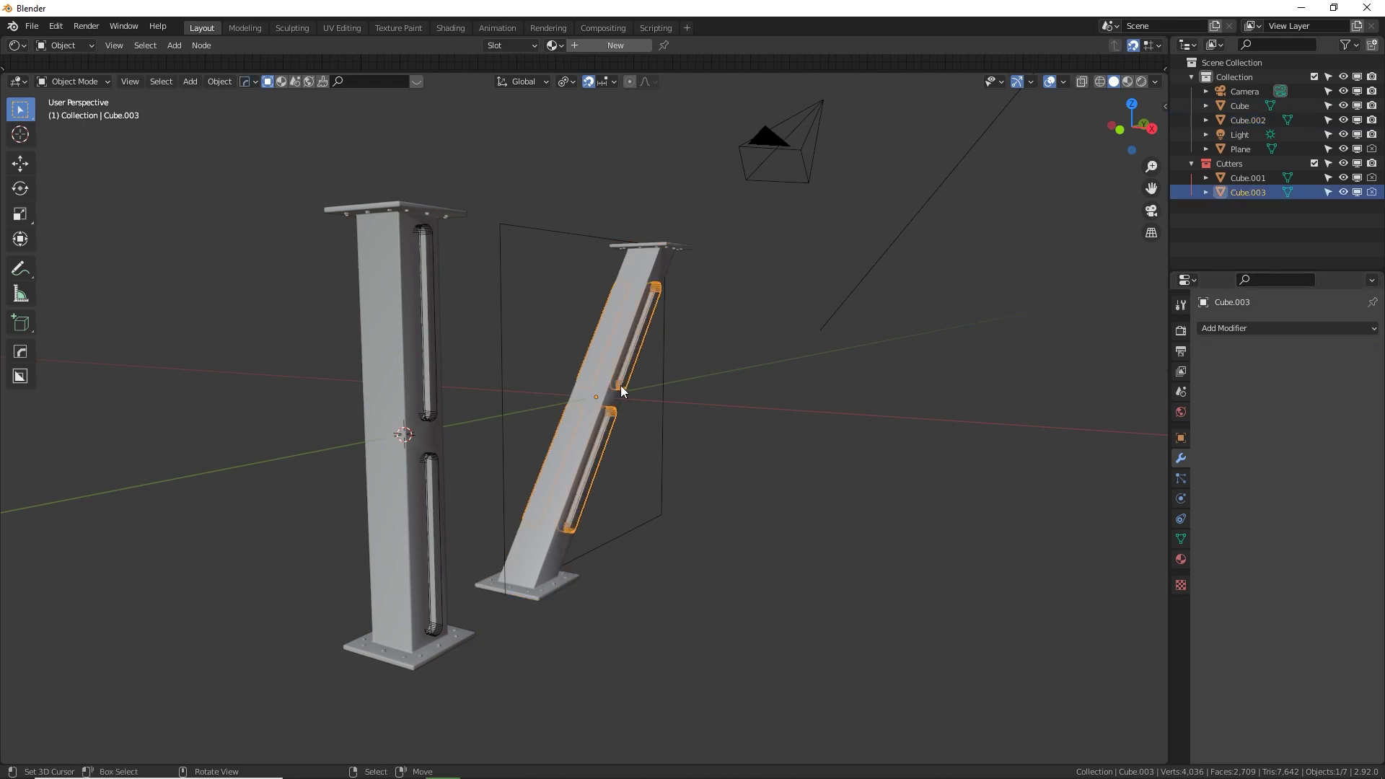
pyautogui.press('Delete')
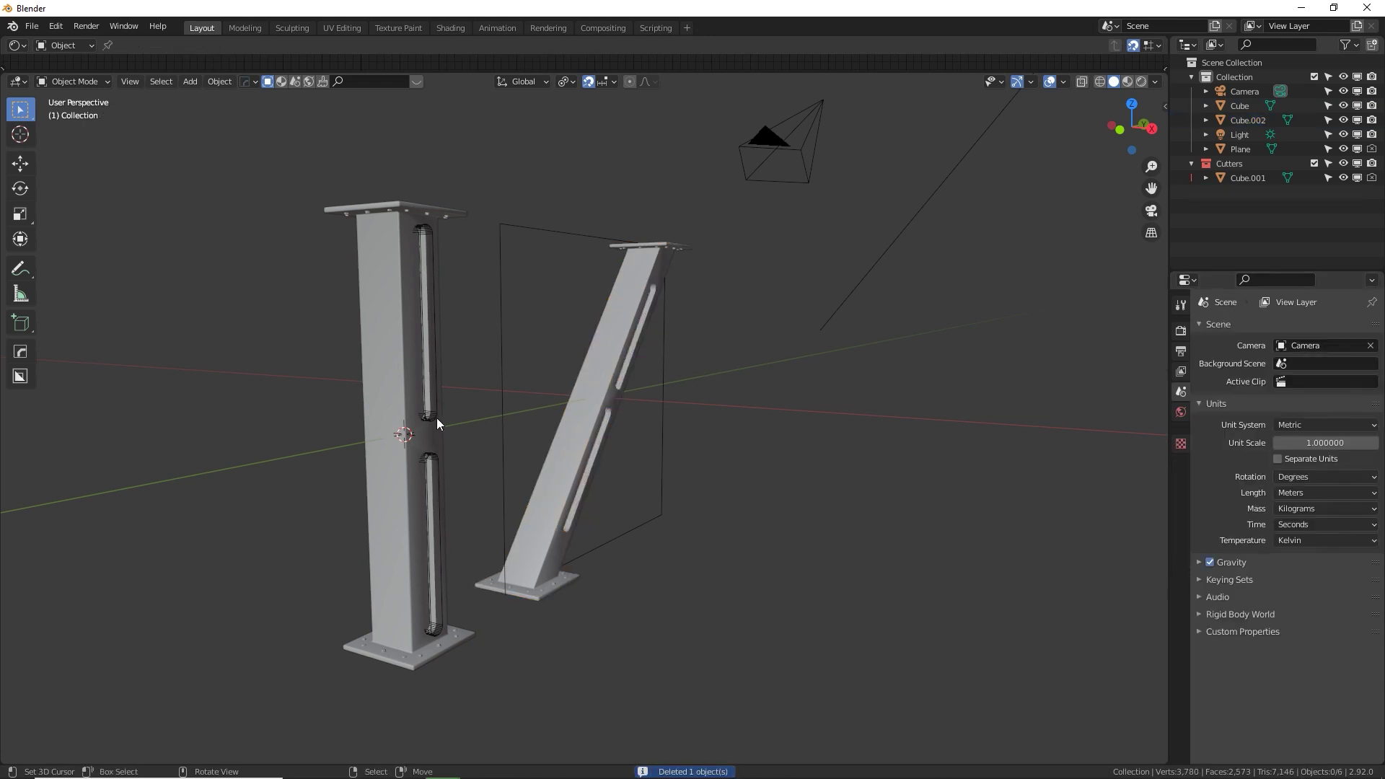
pyautogui.click(436, 418)
pyautogui.press('Delete')
pyautogui.click(516, 411)
pyautogui.press('Delete')
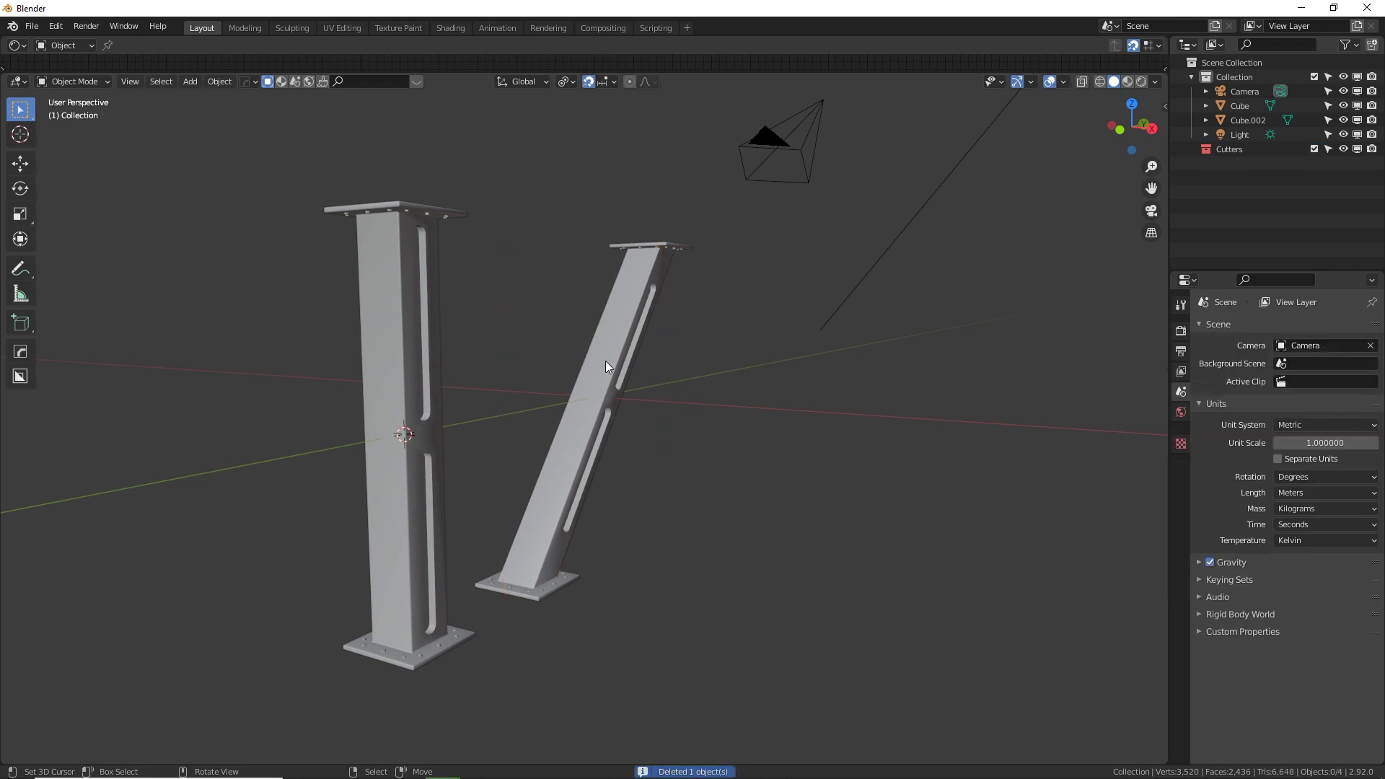
# In the right side view, move the upright pillar 2 m along Y towards the slanted beam.
pyautogui.moveTo(612, 366); pyautogui.dragTo(564, 381, button='middle')
pyautogui.press('KP_3')
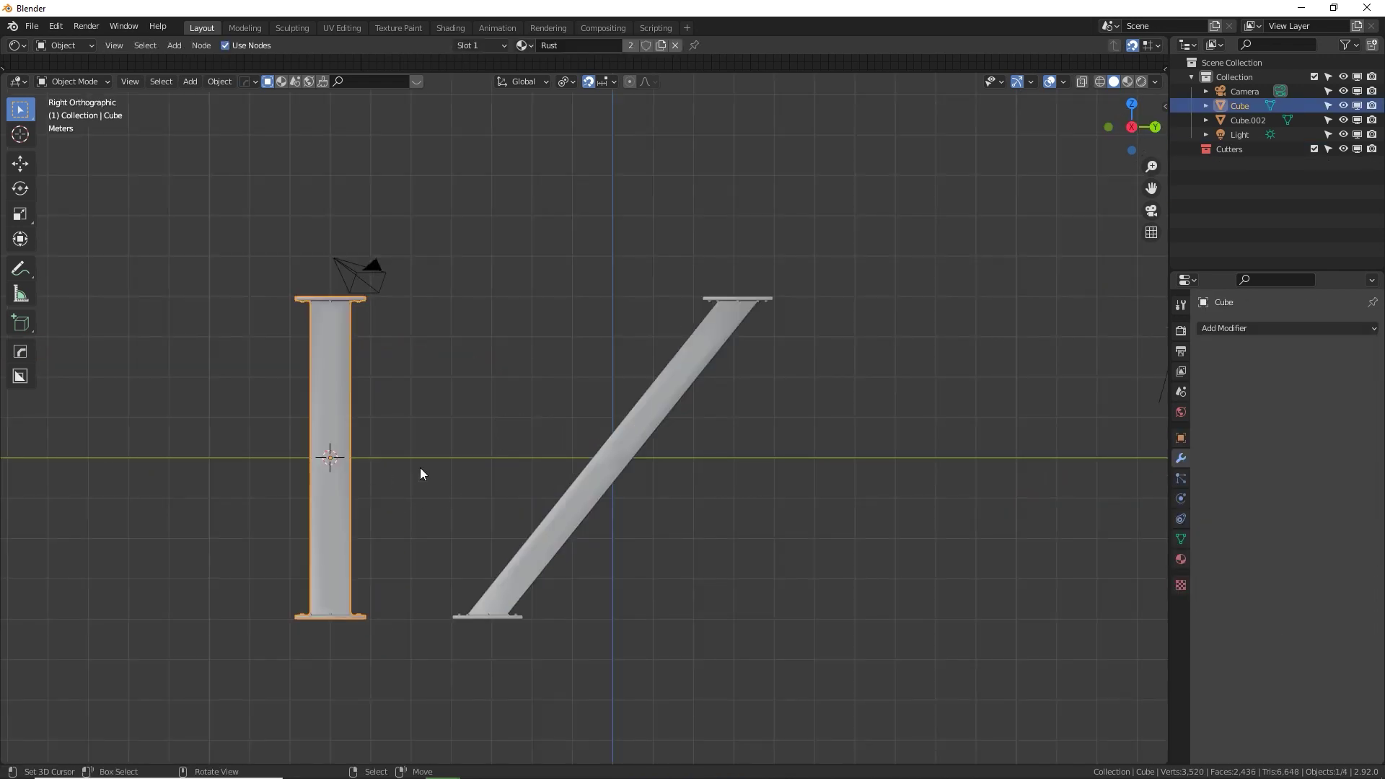
pyautogui.click(585, 510)
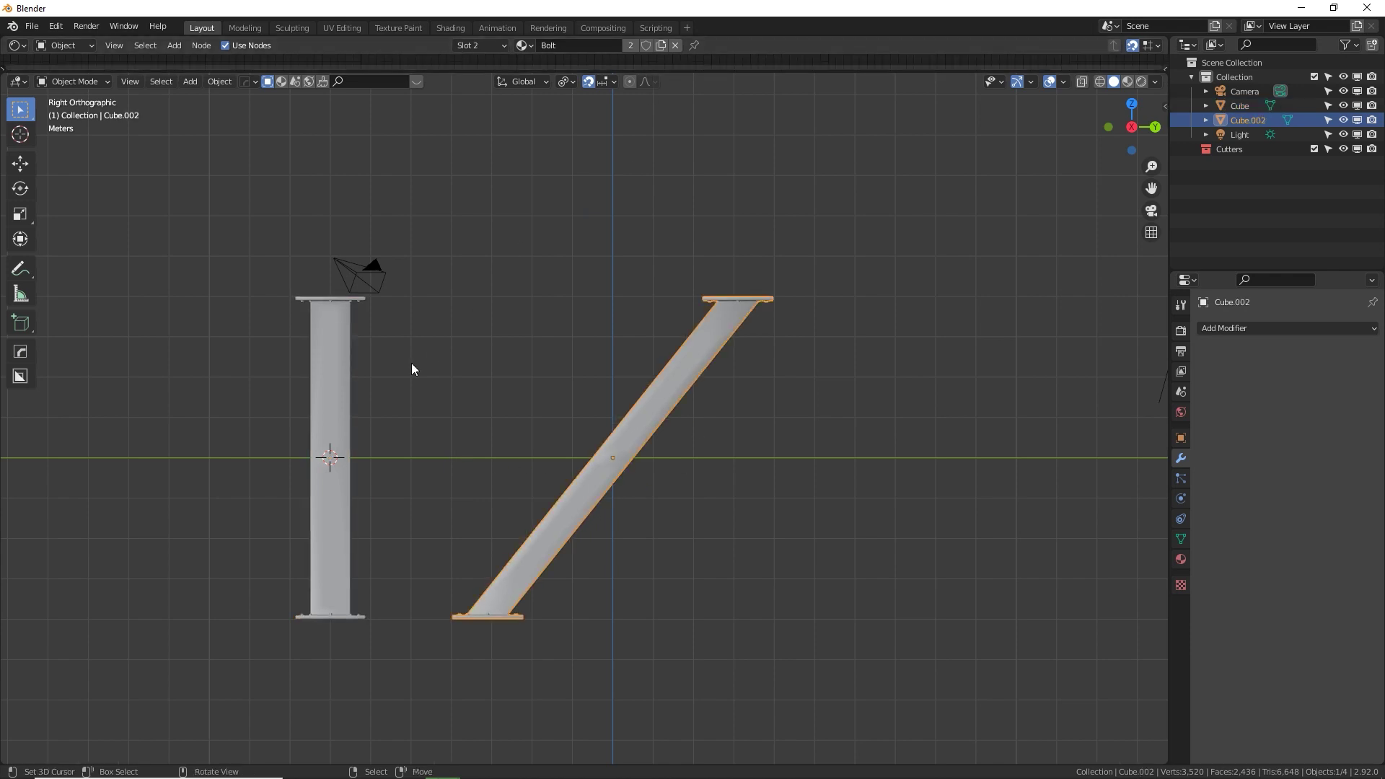
pyautogui.click(329, 392)
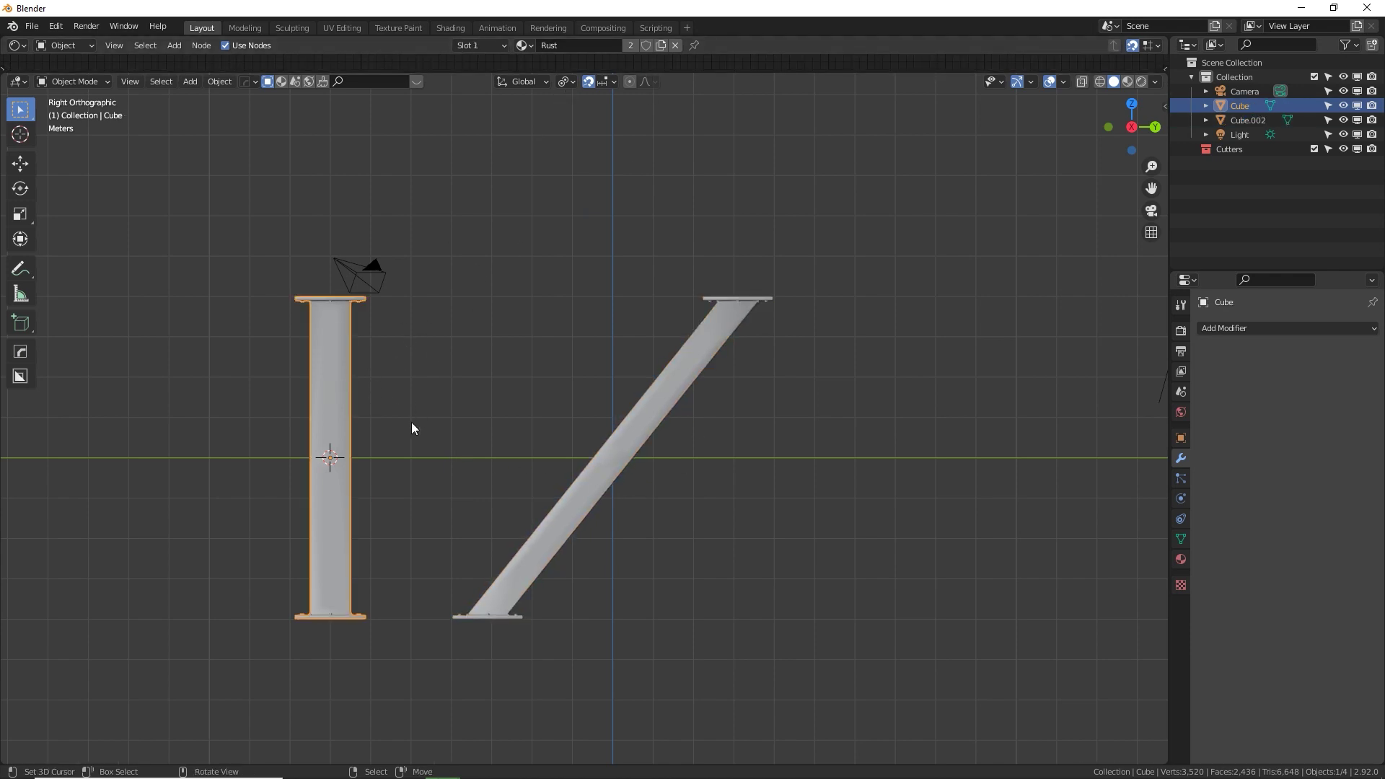
pyautogui.click(20, 163)
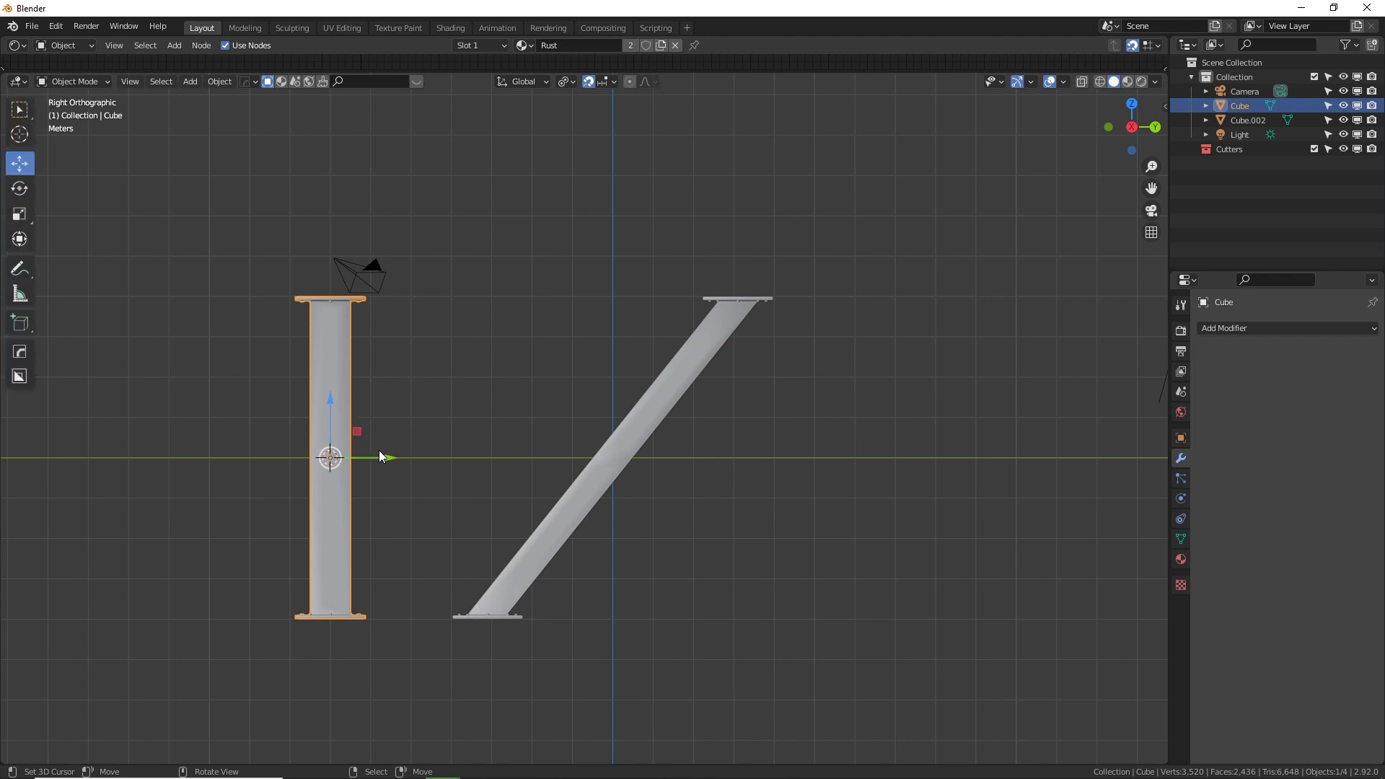
pyautogui.moveTo(388, 457); pyautogui.dragTo(469, 458)
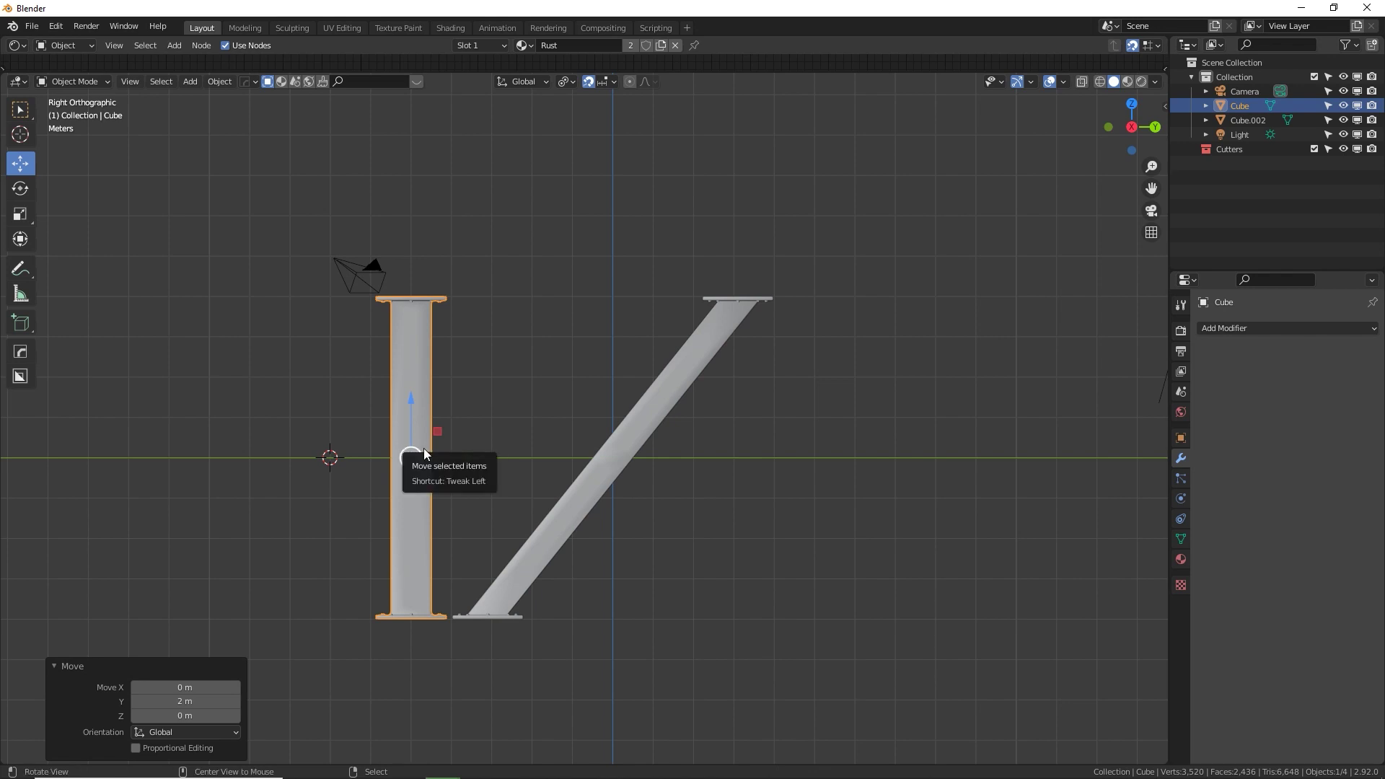
# Make linked duplicates of the upright pillar and the slanted beam, each offset 10 m along Y.
pyautogui.hotkey('shift', 'd')
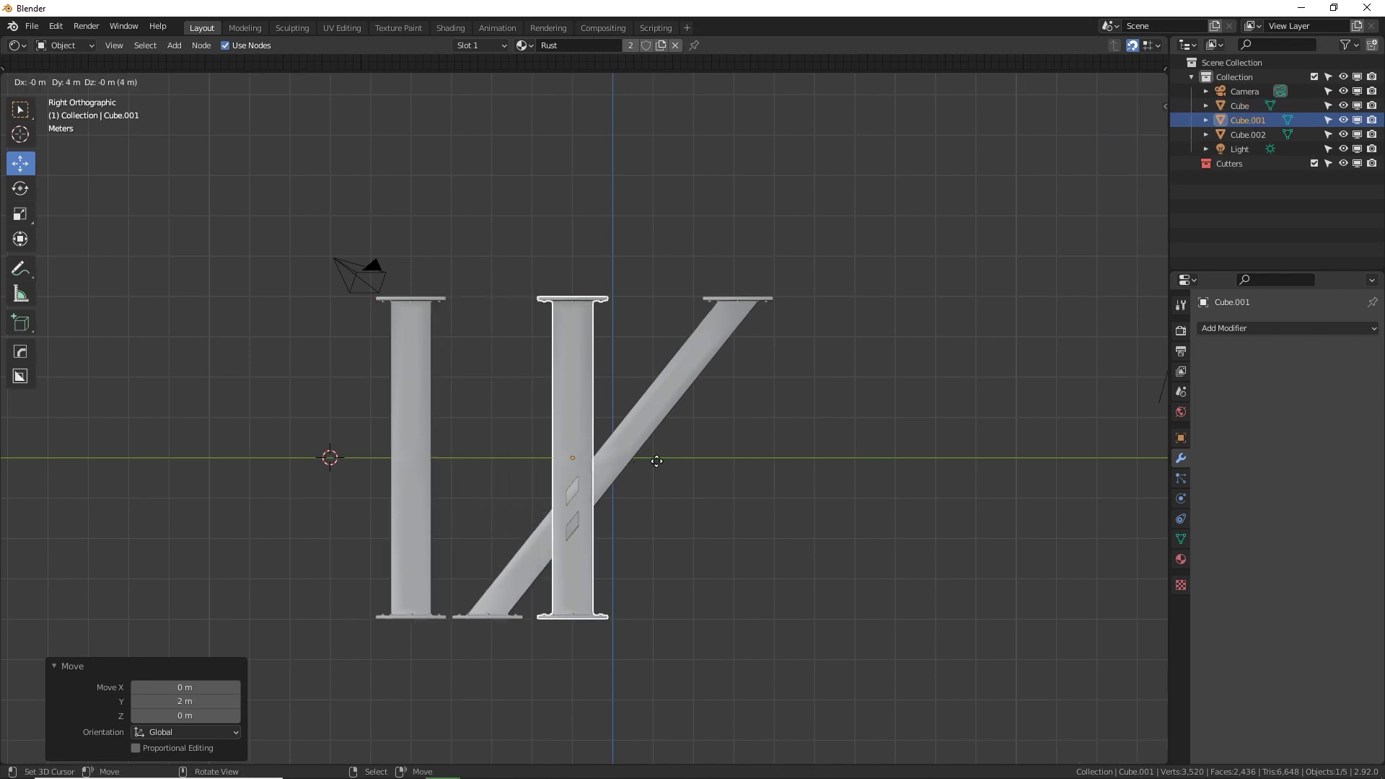
pyautogui.click(844, 463)
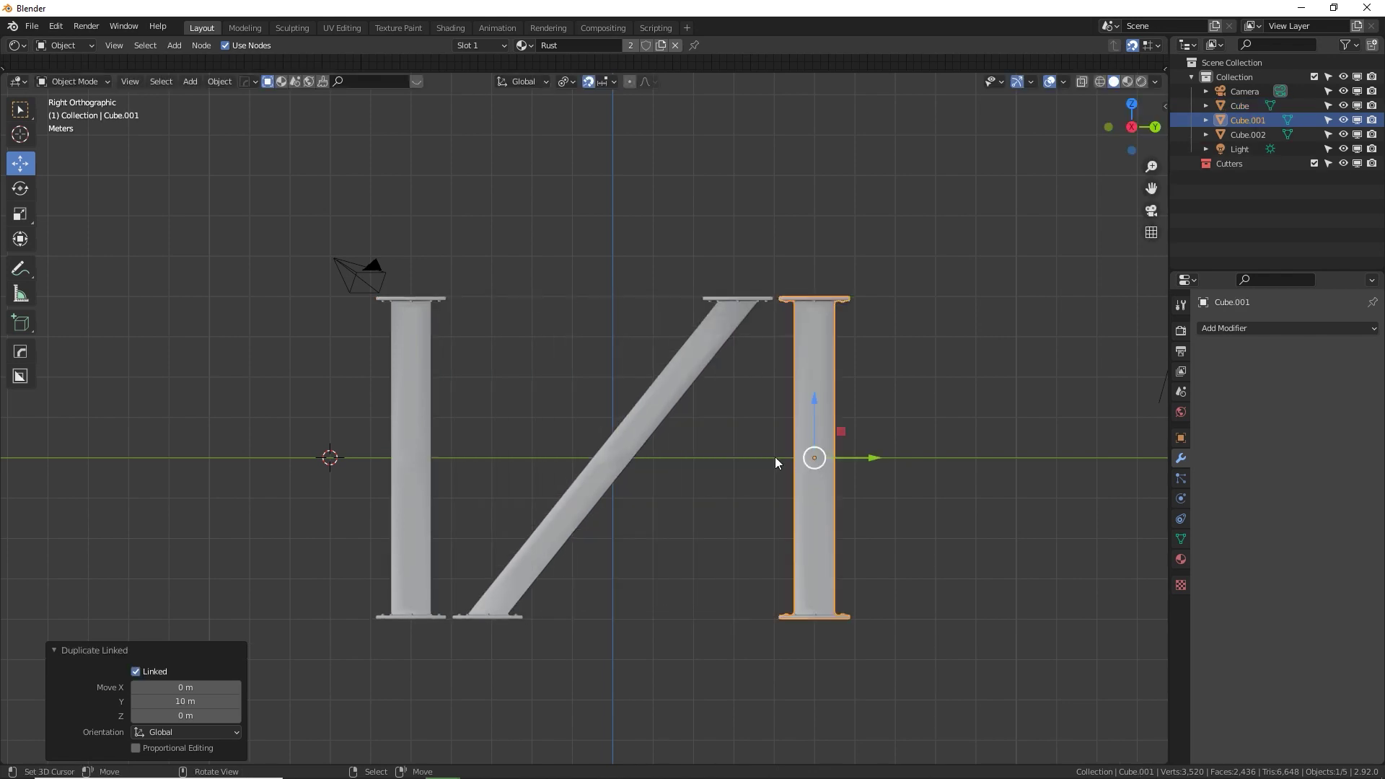
pyautogui.click(641, 427)
pyautogui.keyDown('shift'); pyautogui.moveTo(689, 454); pyautogui.dragTo(562, 450, button='middle'); pyautogui.keyUp('shift')
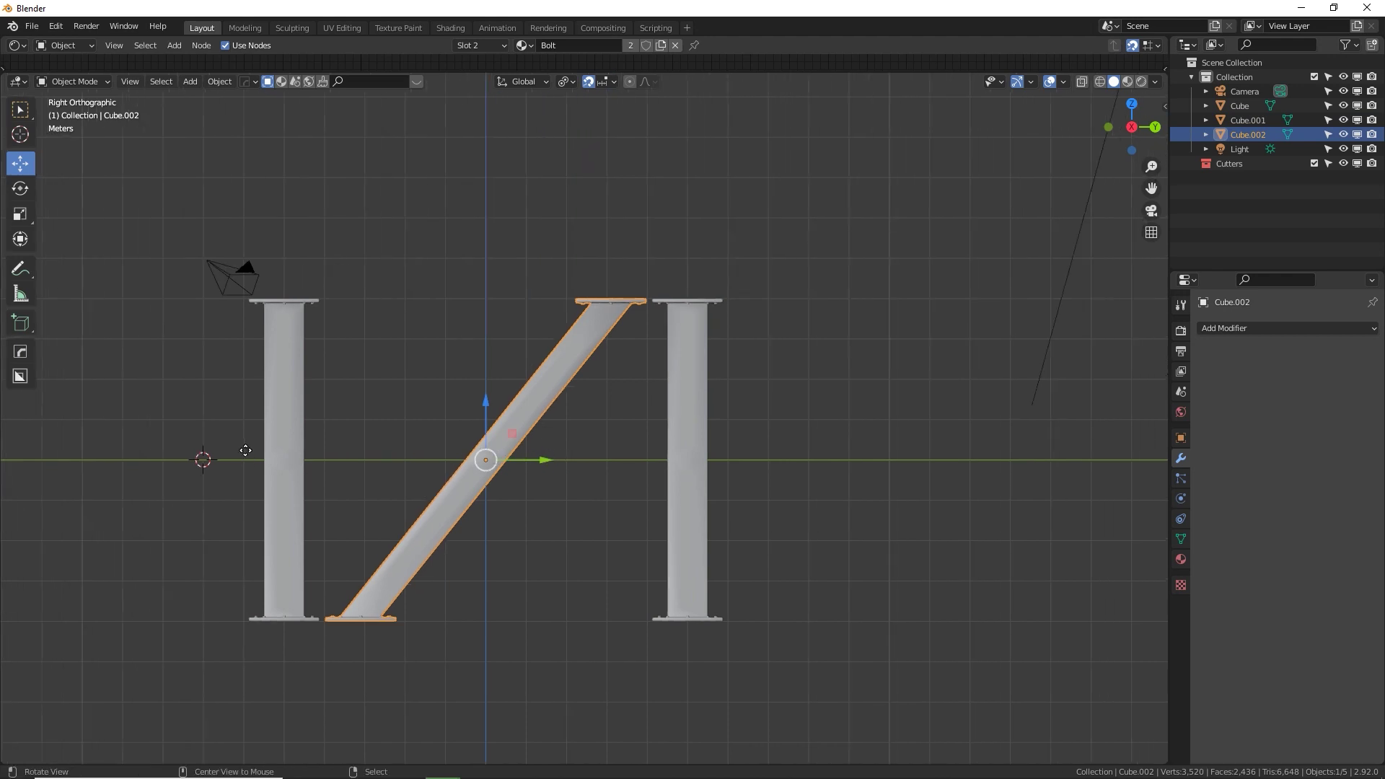
pyautogui.hotkey('shift', 'd')
pyautogui.click(635, 456)
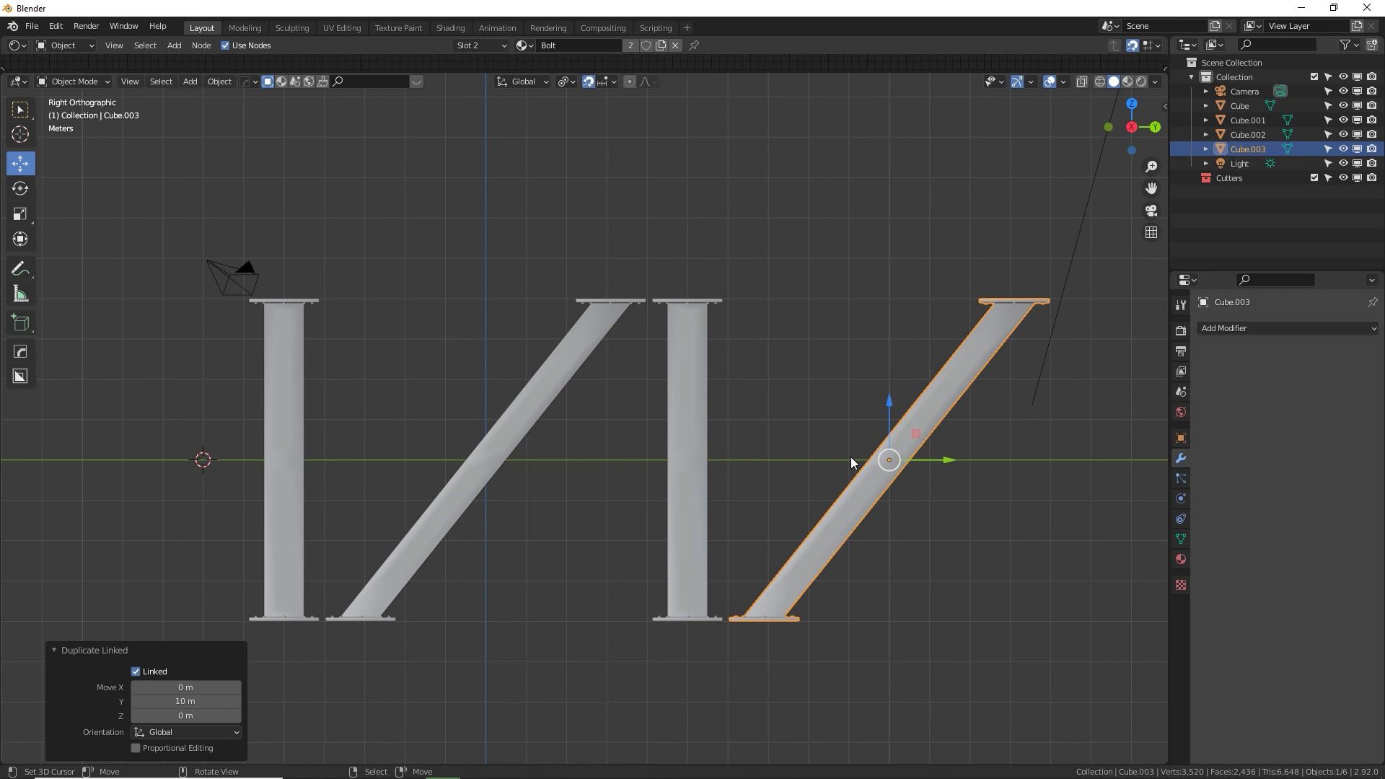
# Rotate the duplicated slanted beam 180° about the global Y axis to mirror its slope.
pyautogui.press('r')
pyautogui.press('y')
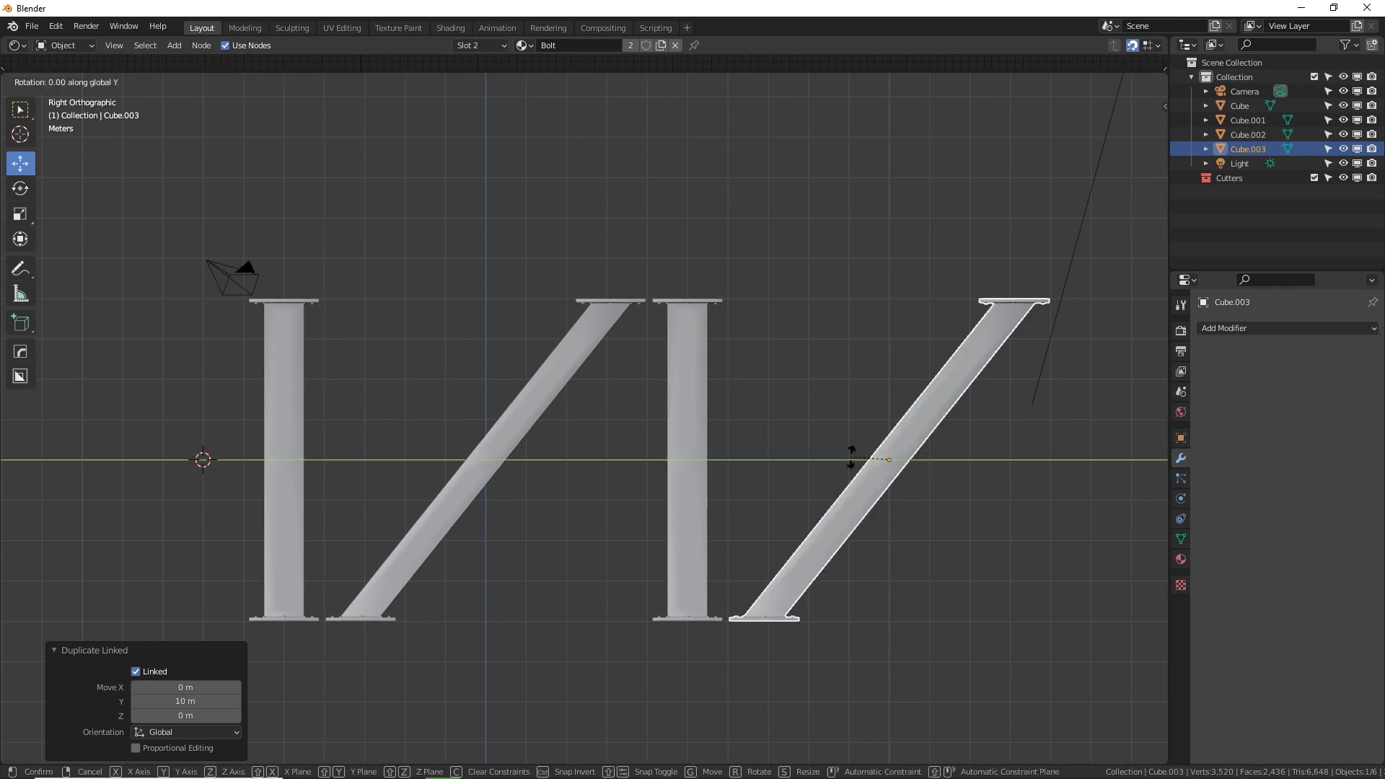
pyautogui.write('180')
pyautogui.press('Return')
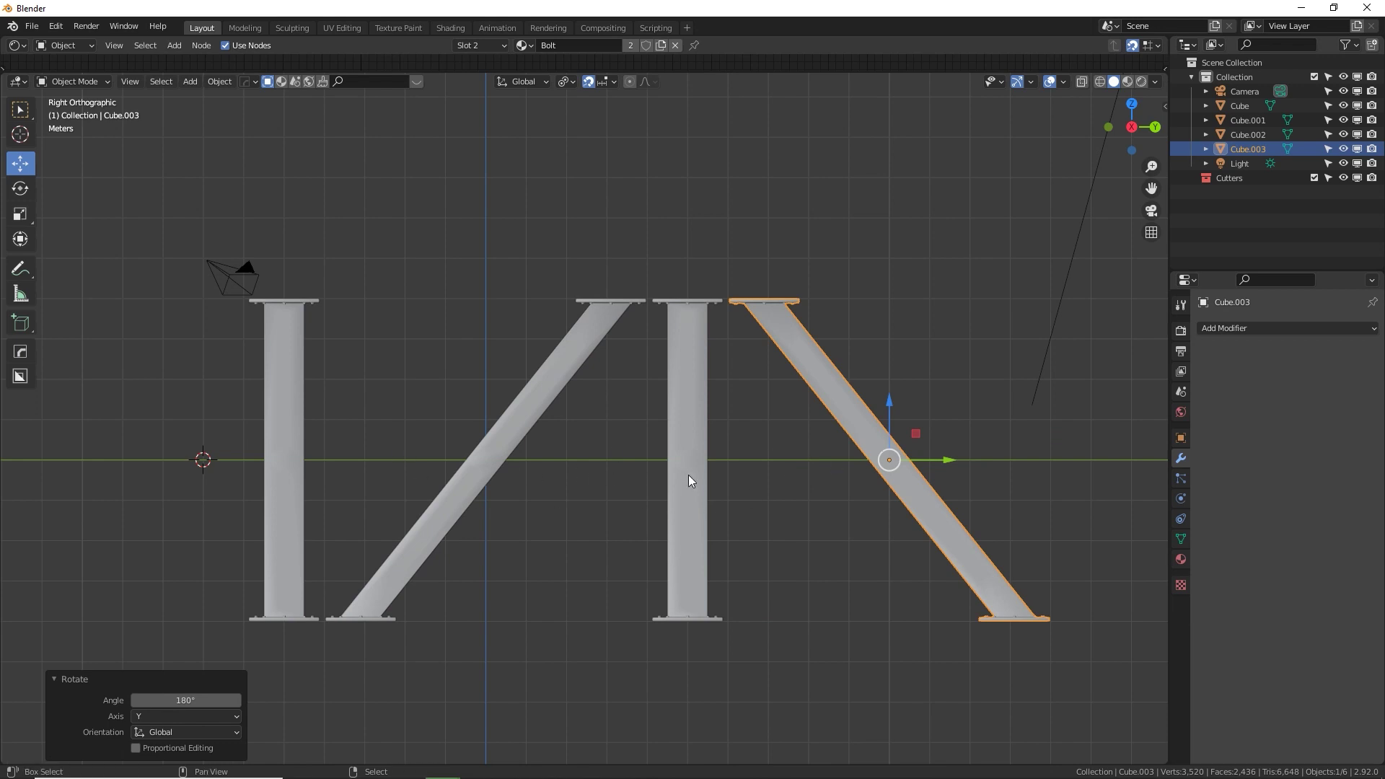
# Make linked duplicates of both upright pillars and both slanted beams together, offset 19.5 m along Y.
pyautogui.keyDown('shift'); pyautogui.moveTo(687, 475); pyautogui.dragTo(660, 481, button='middle'); pyautogui.keyUp('shift')
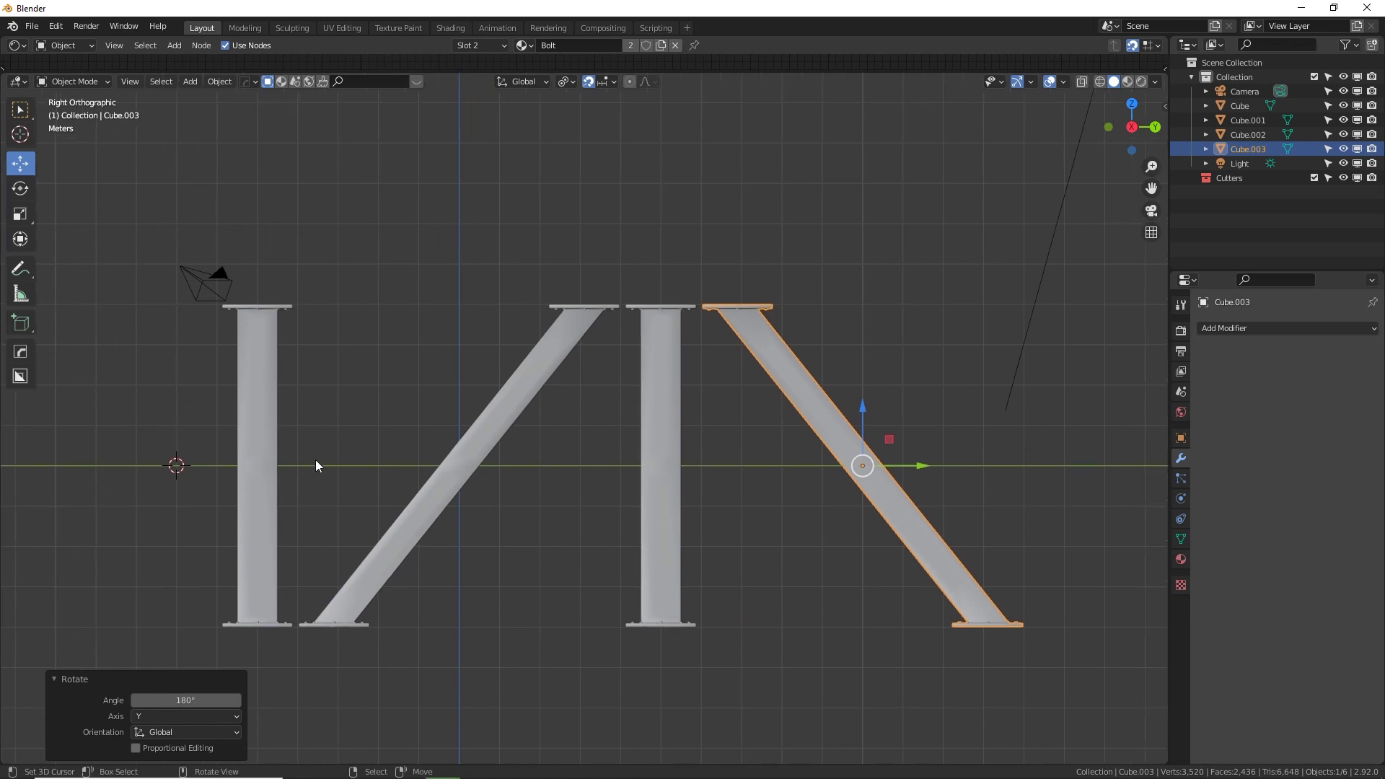
pyautogui.click(277, 505)
pyautogui.keyDown('shift'); pyautogui.click(436, 505); pyautogui.keyUp('shift')
pyautogui.keyDown('shift'); pyautogui.click(675, 503); pyautogui.keyUp('shift')
pyautogui.keyDown('shift'); pyautogui.click(851, 490); pyautogui.keyUp('shift')
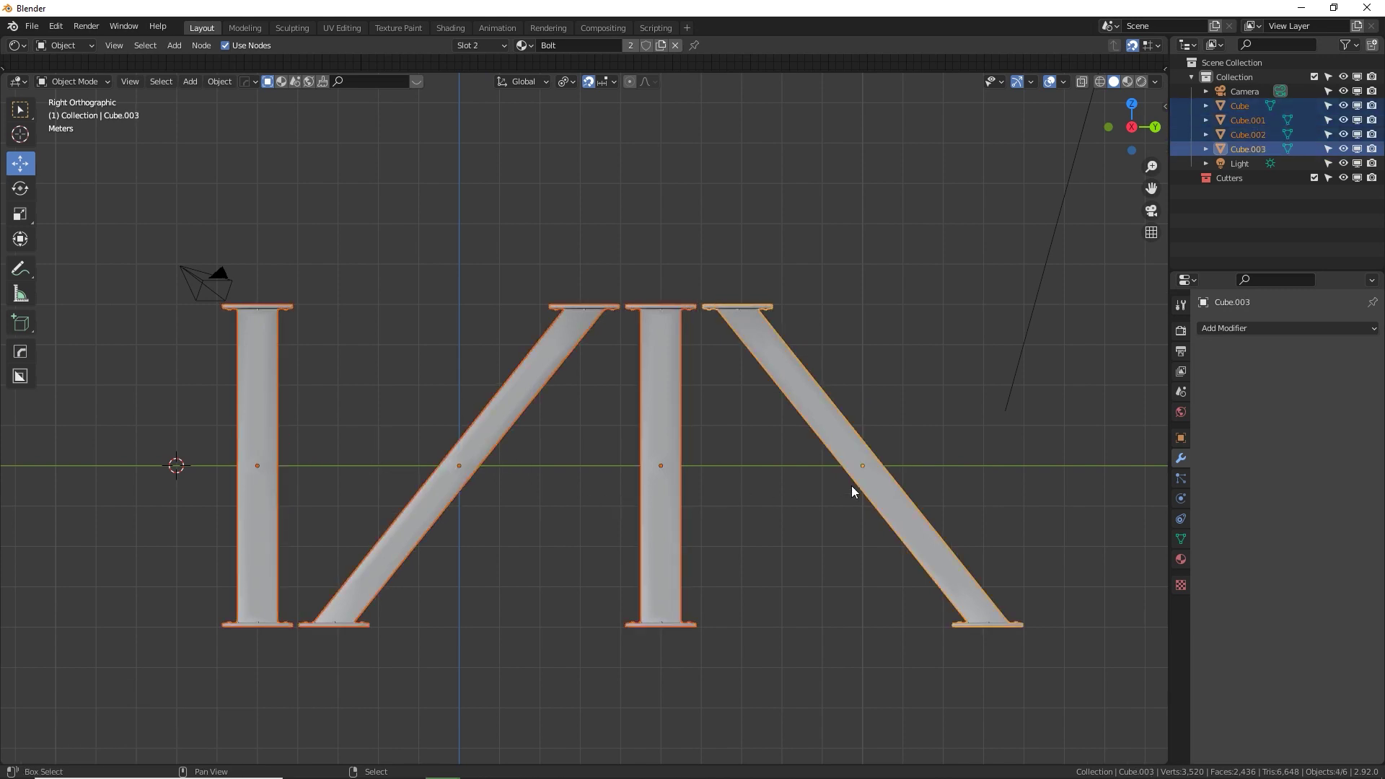
pyautogui.scroll(-1, 855, 489)
pyautogui.keyDown('shift'); pyautogui.moveTo(859, 491); pyautogui.dragTo(435, 489, button='middle'); pyautogui.keyUp('shift')
pyautogui.scroll(-3, 404, 484)
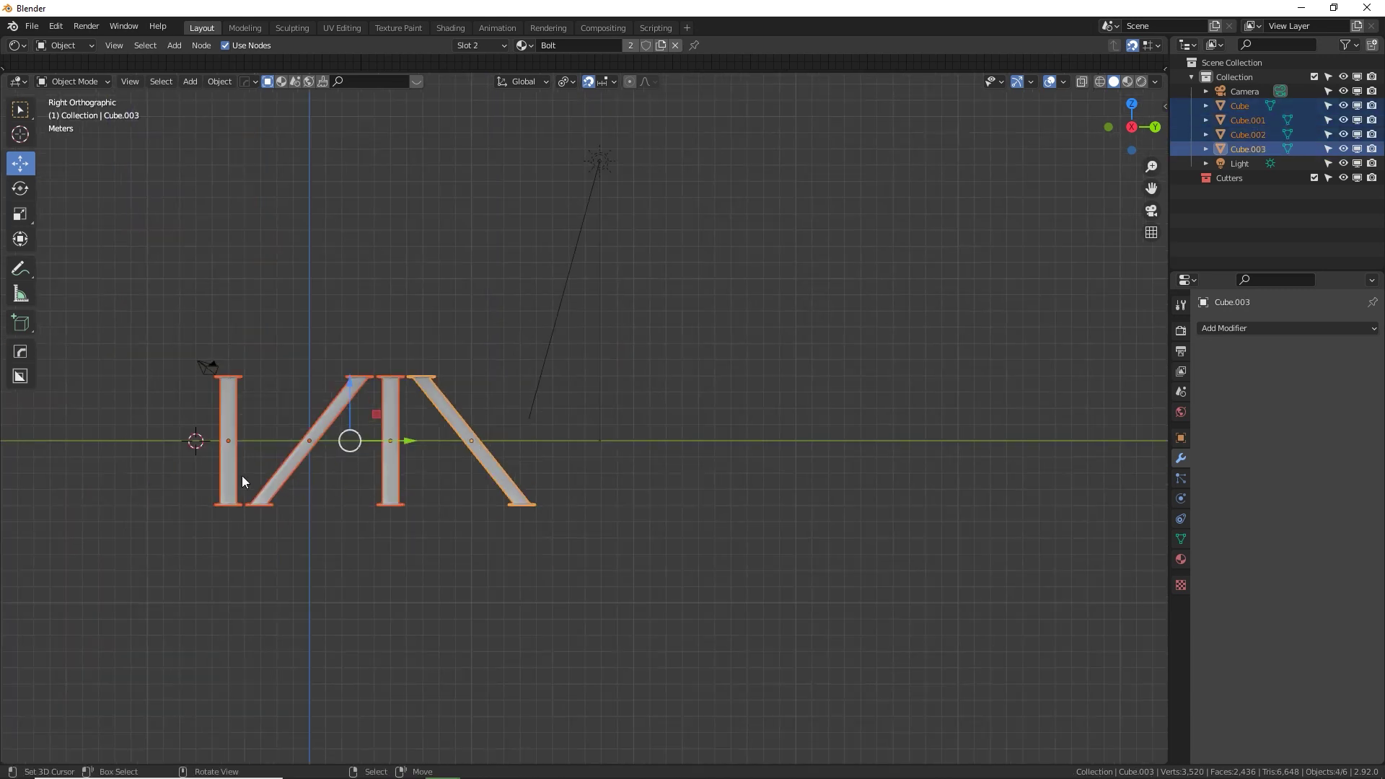
pyautogui.hotkey('shift', 'd')
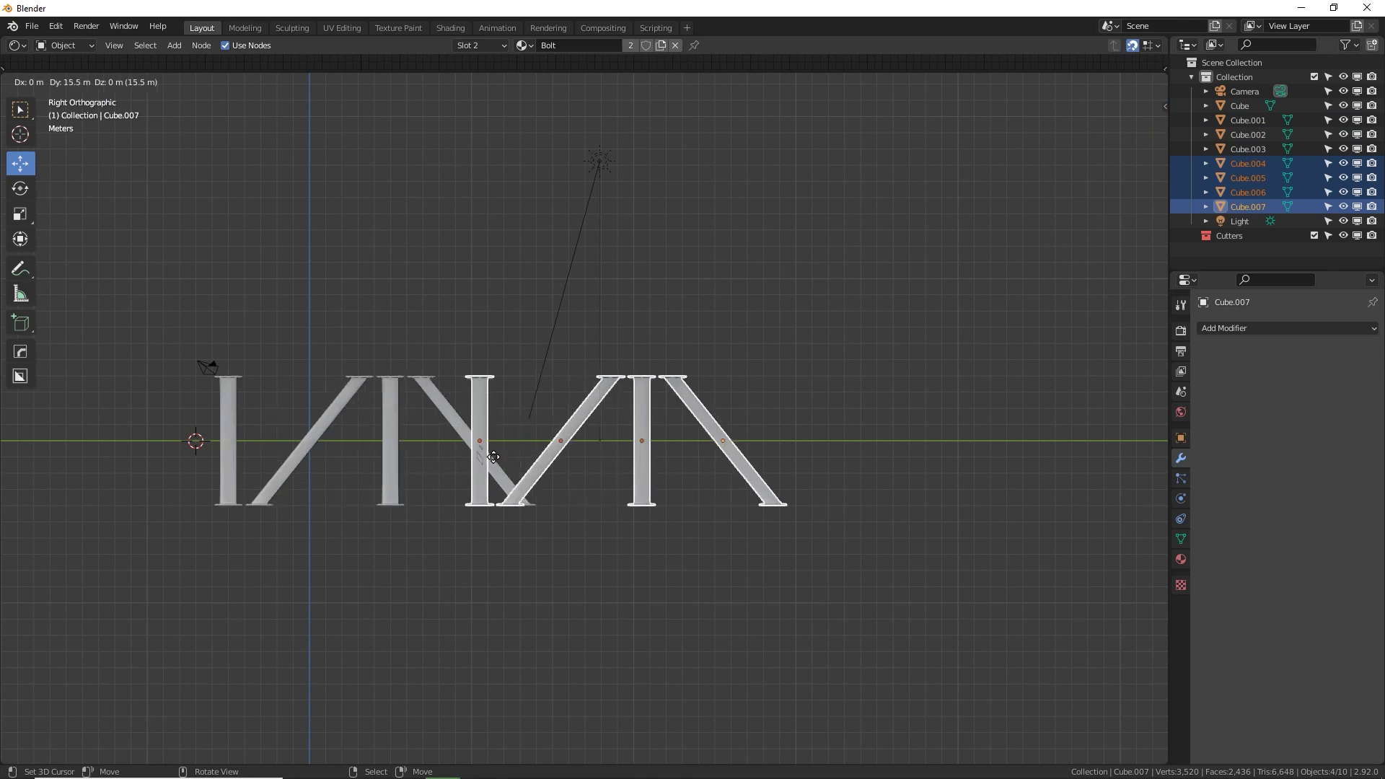
pyautogui.click(547, 461)
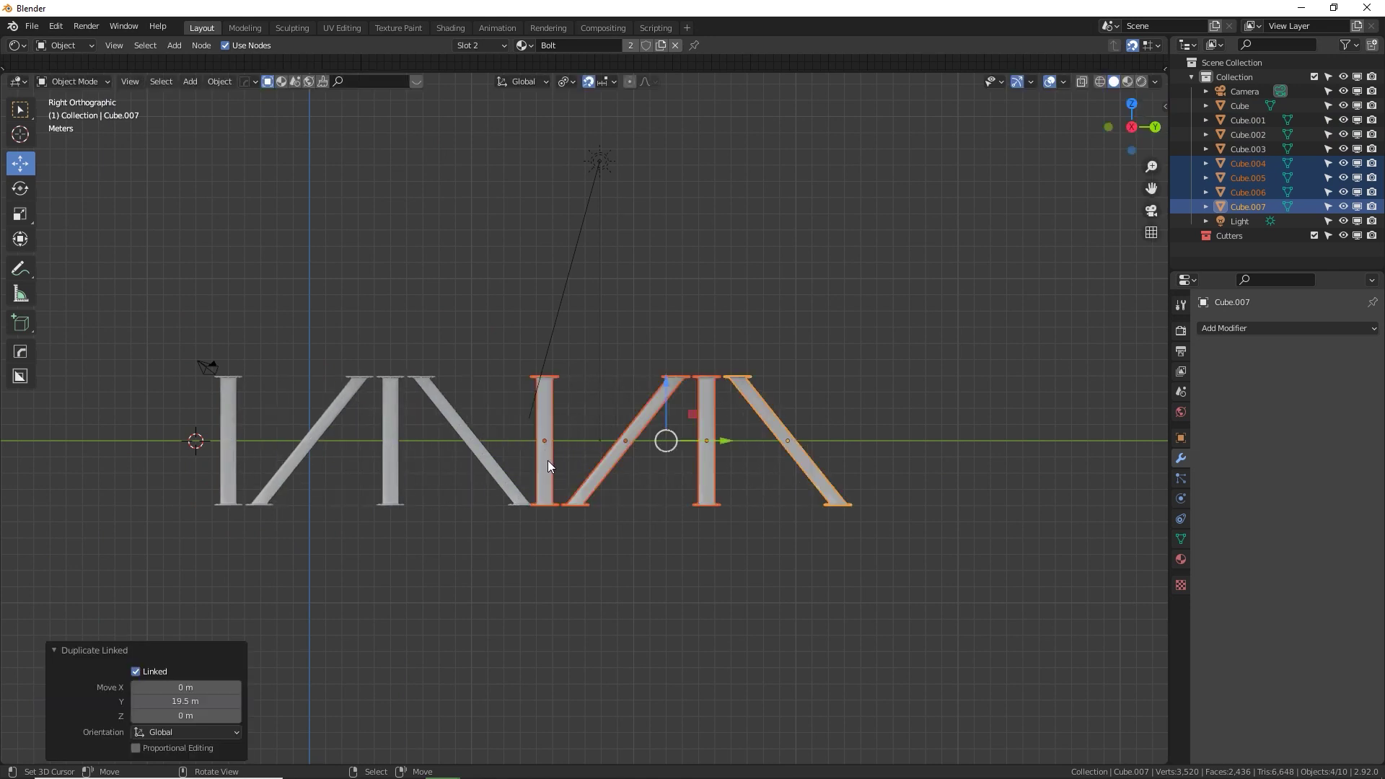
# Repeat the linked duplication of the four-beam group four more times along Y to extend the truss row.
pyautogui.hotkey('shift', 'r')
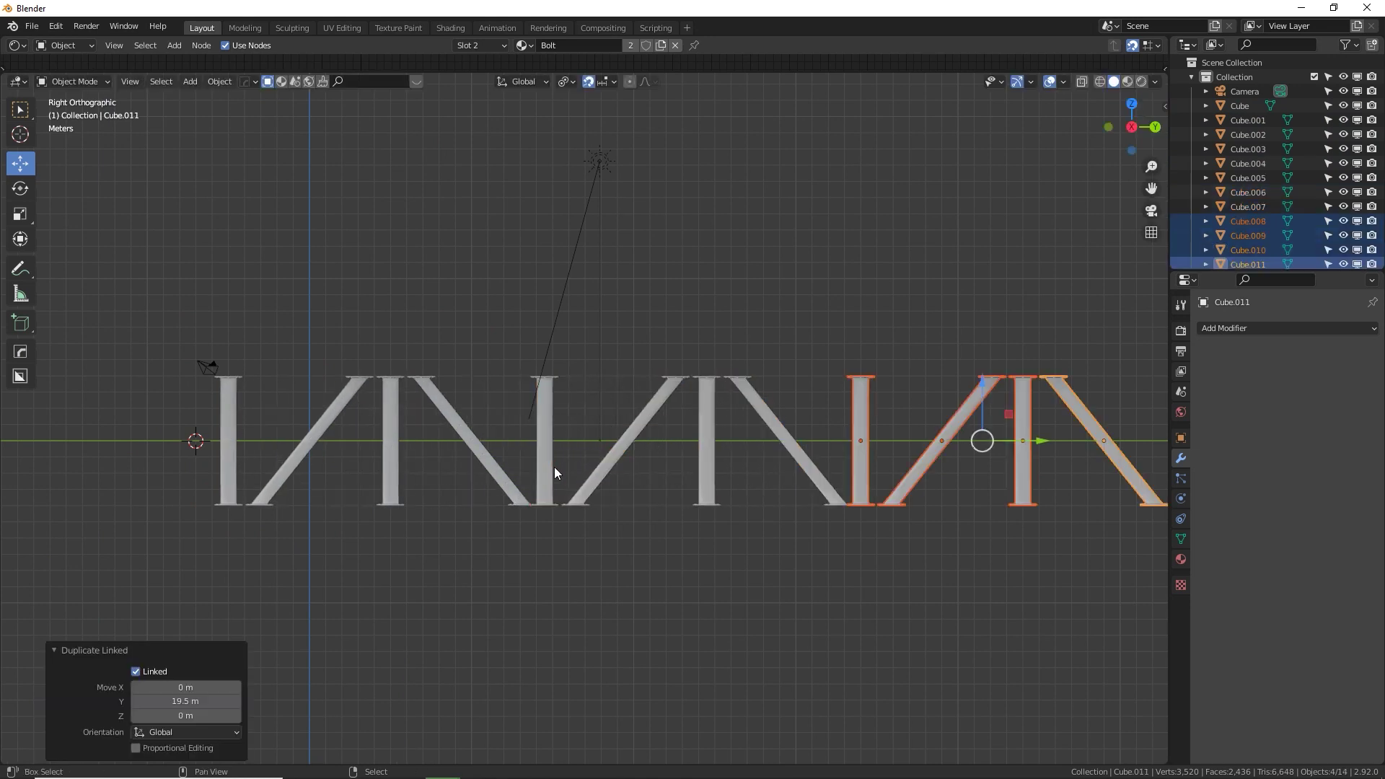
pyautogui.hotkey('shift', 'r')
pyautogui.scroll(-3, 609, 529)
pyautogui.hotkey('shift', 'r')
pyautogui.hotkey('shift', 'r')
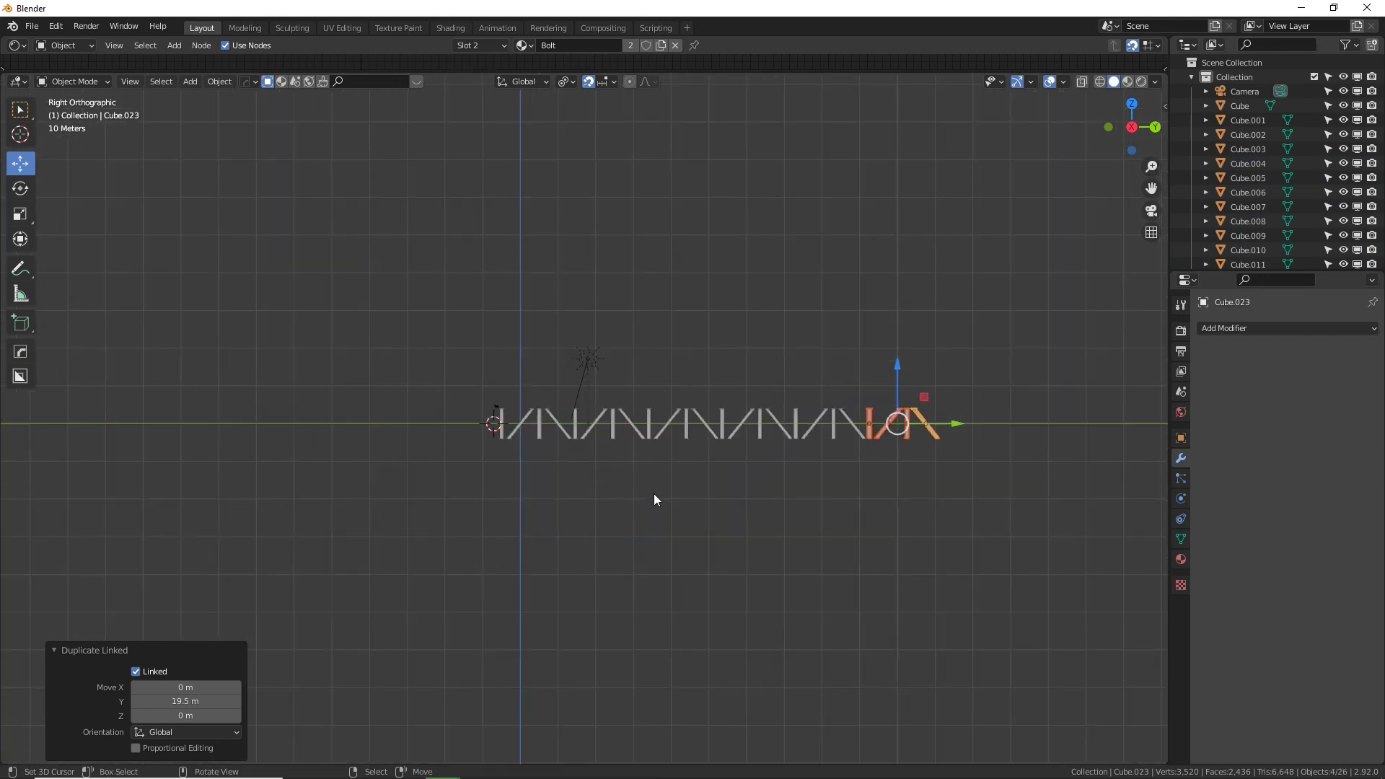
# Undo all the linked copies of the four-beam group, back to the original two pillars and two slanted beams.
pyautogui.scroll(6, 519, 405)
pyautogui.keyDown('shift'); pyautogui.moveTo(846, 507); pyautogui.dragTo(599, 523, button='middle'); pyautogui.keyUp('shift')
pyautogui.hotkey('ctrl', 'z')
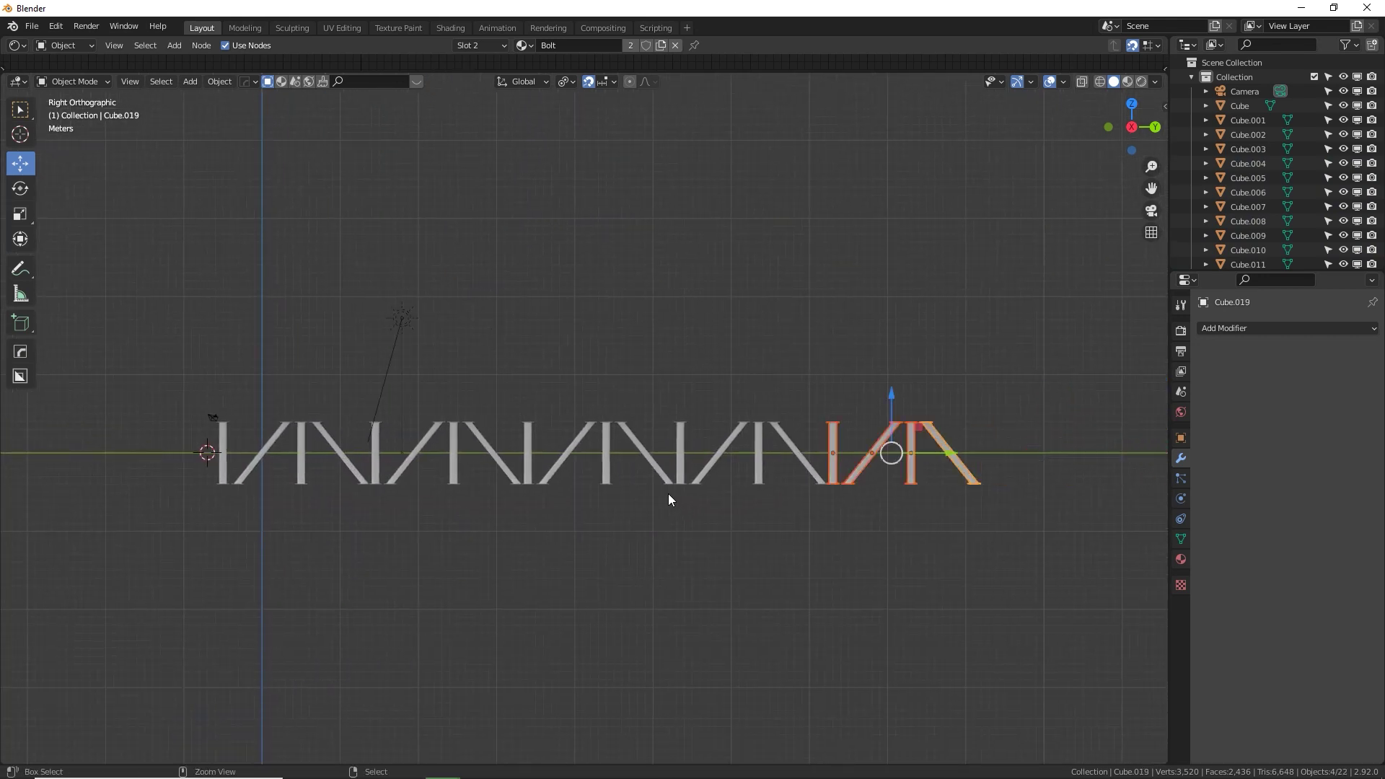
pyautogui.hotkey('ctrl', 'z')
pyautogui.hotkey('ctrl', 'z')
pyautogui.hotkey('ctrl', 'z')
pyautogui.hotkey('ctrl', 'z')
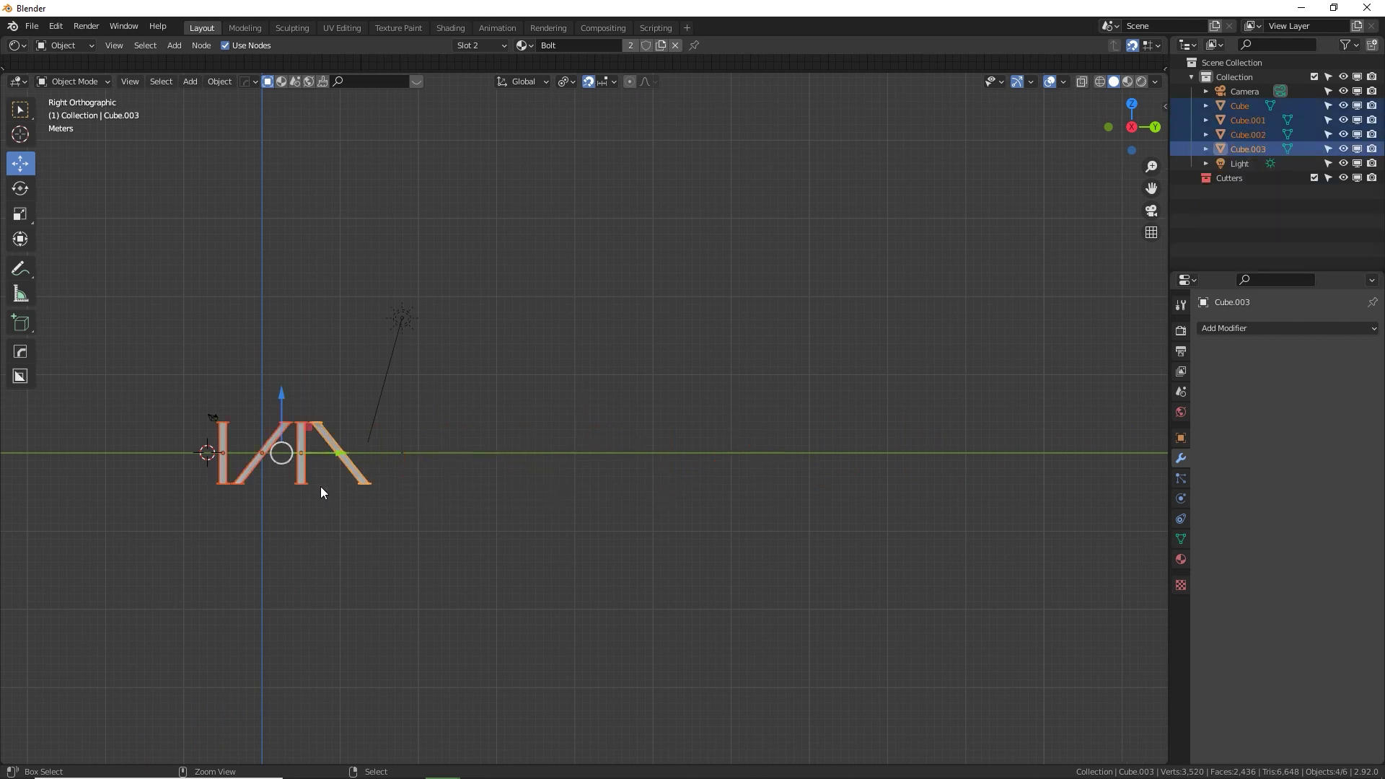
pyautogui.scroll(3, 297, 495)
pyautogui.keyDown('shift'); pyautogui.moveTo(297, 495); pyautogui.dragTo(477, 410, button='middle'); pyautogui.keyUp('shift')
pyautogui.scroll(6, 756, 466)
pyautogui.scroll(2, 756, 466)
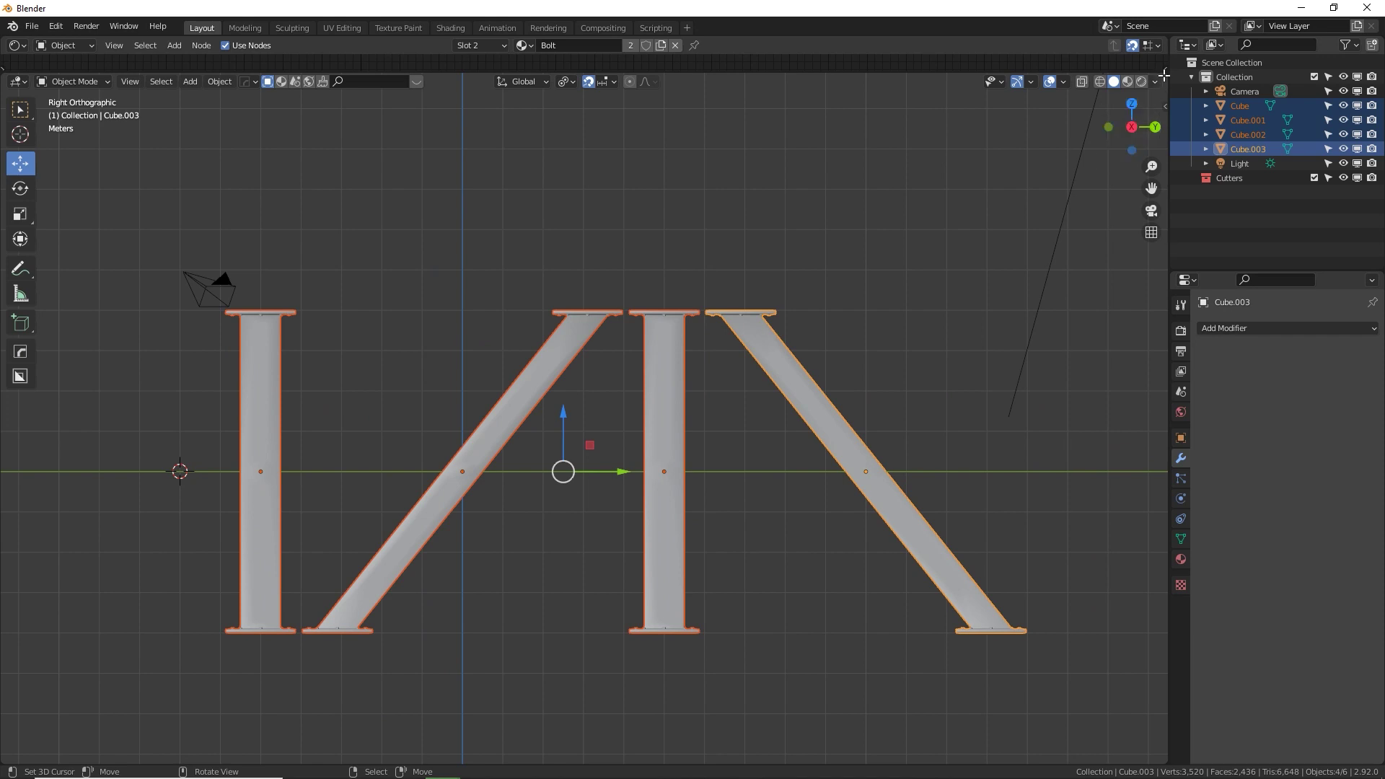
# Close the collapsed strip above the viewport, split the viewport horizontally and turn the upper area into a Shader Editor.
pyautogui.moveTo(1155, 71)
pyautogui.mouseDown()
pyautogui.moveTo(1163, 218)
pyautogui.moveTo(1155, 57)
pyautogui.mouseUp()
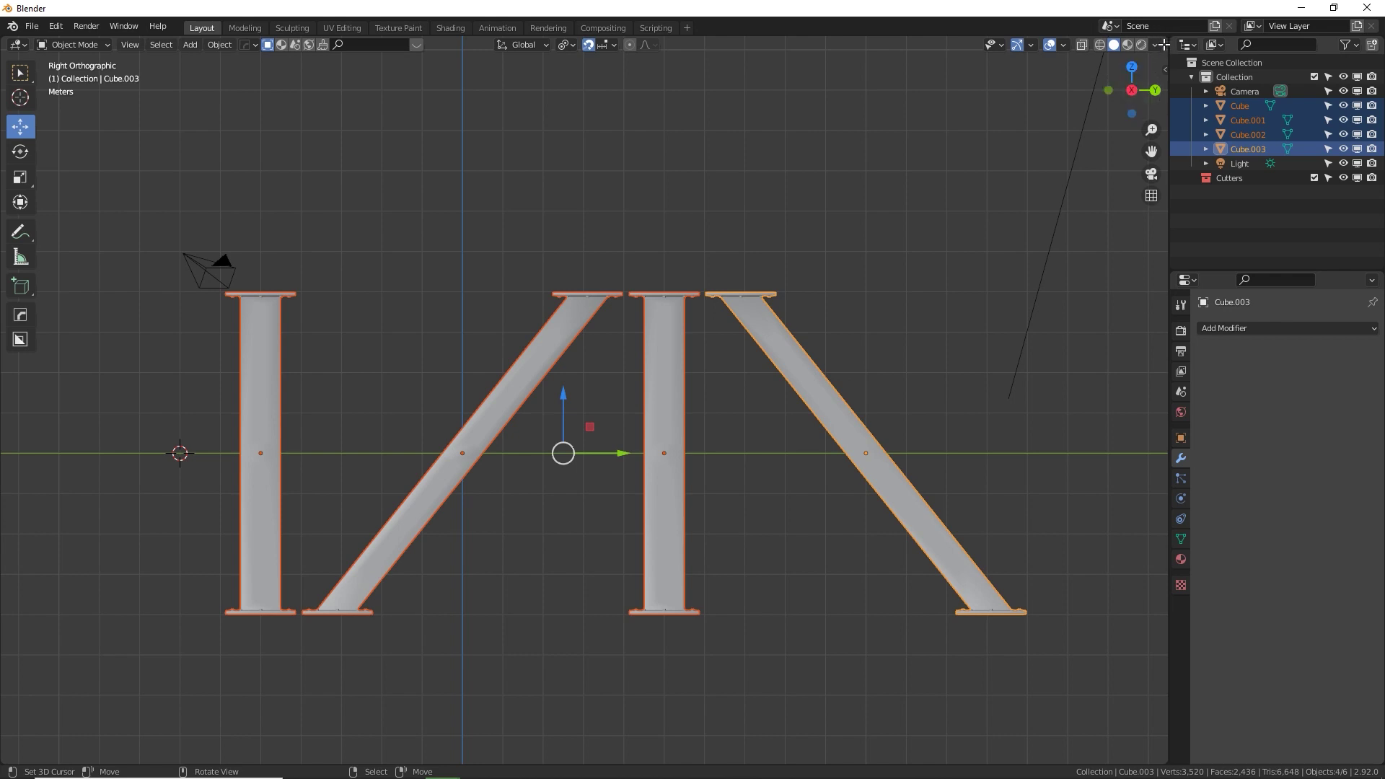
pyautogui.moveTo(1164, 44); pyautogui.dragTo(1148, 318)
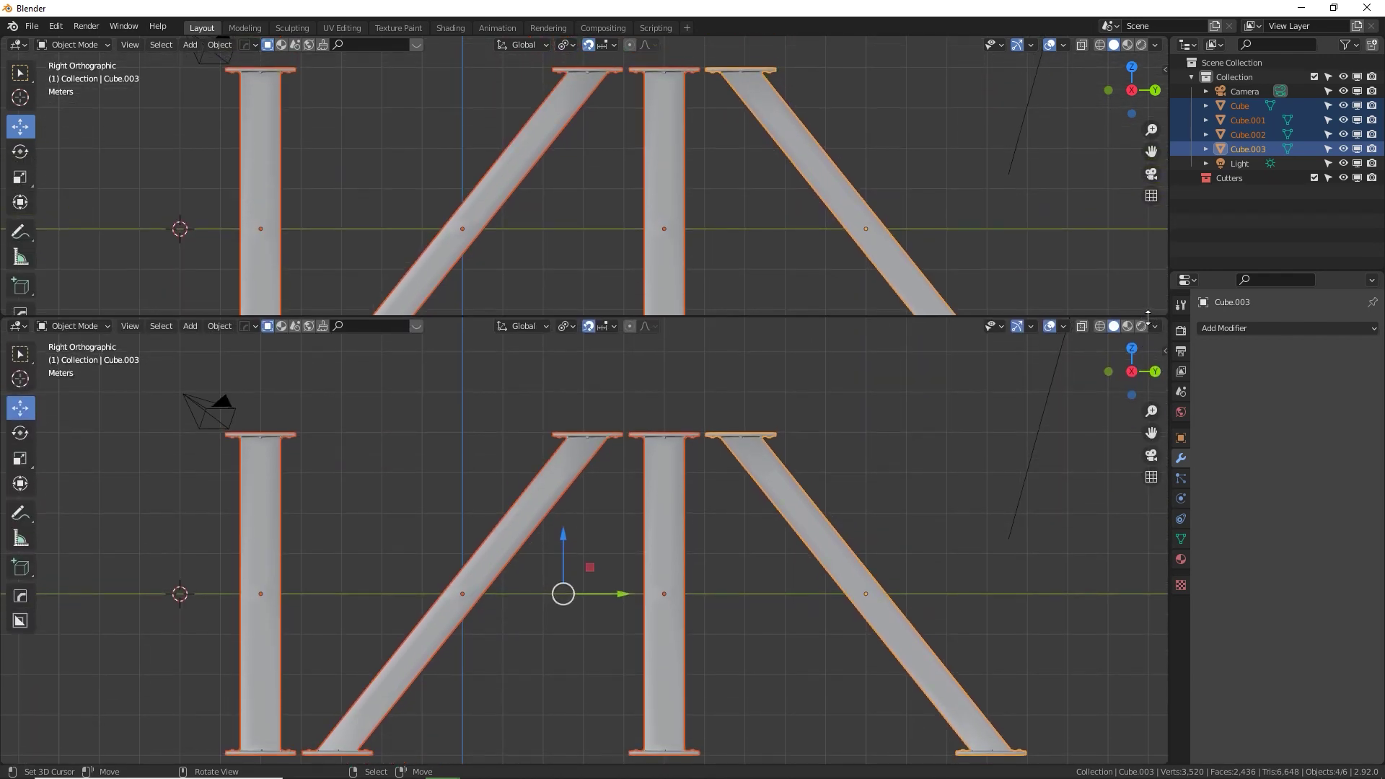
pyautogui.moveTo(562, 446); pyautogui.dragTo(521, 349, button='middle')
pyautogui.click(18, 45)
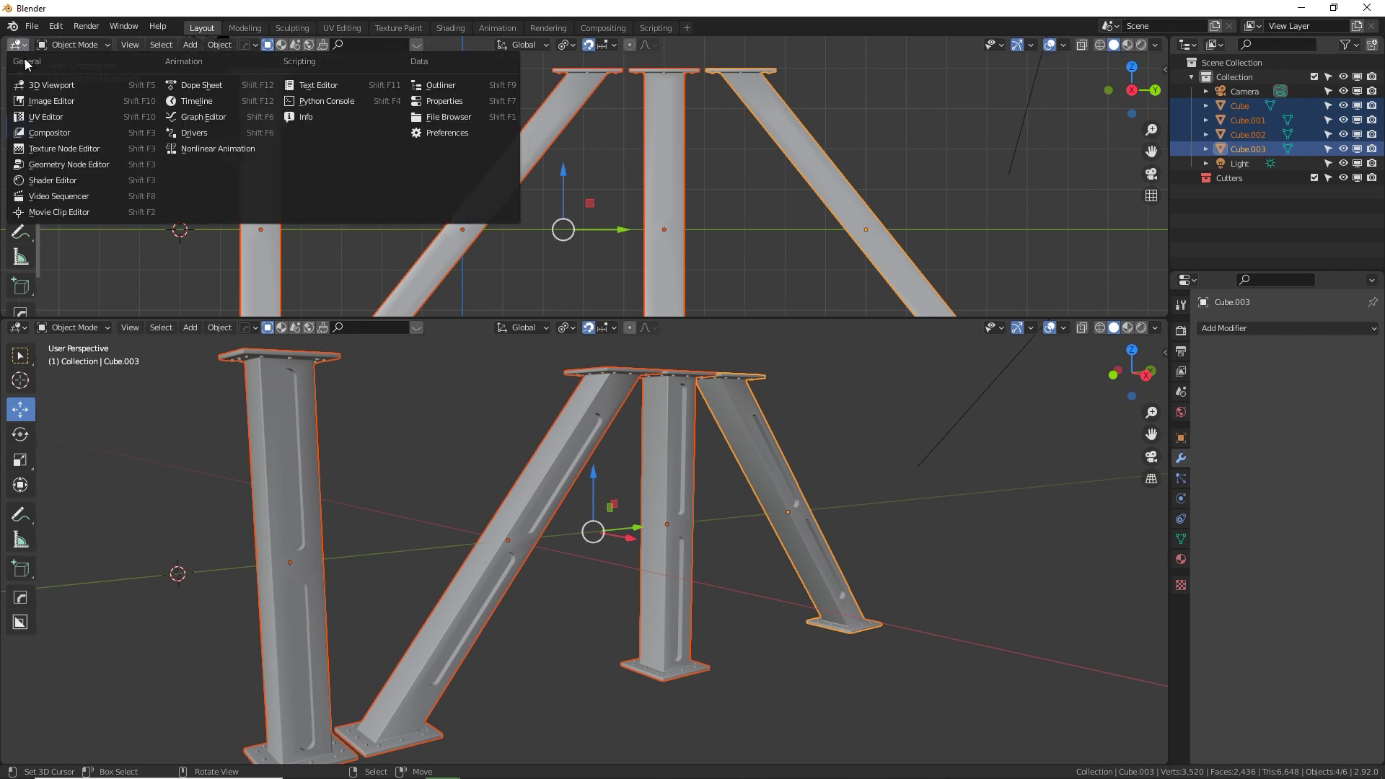
pyautogui.click(72, 181)
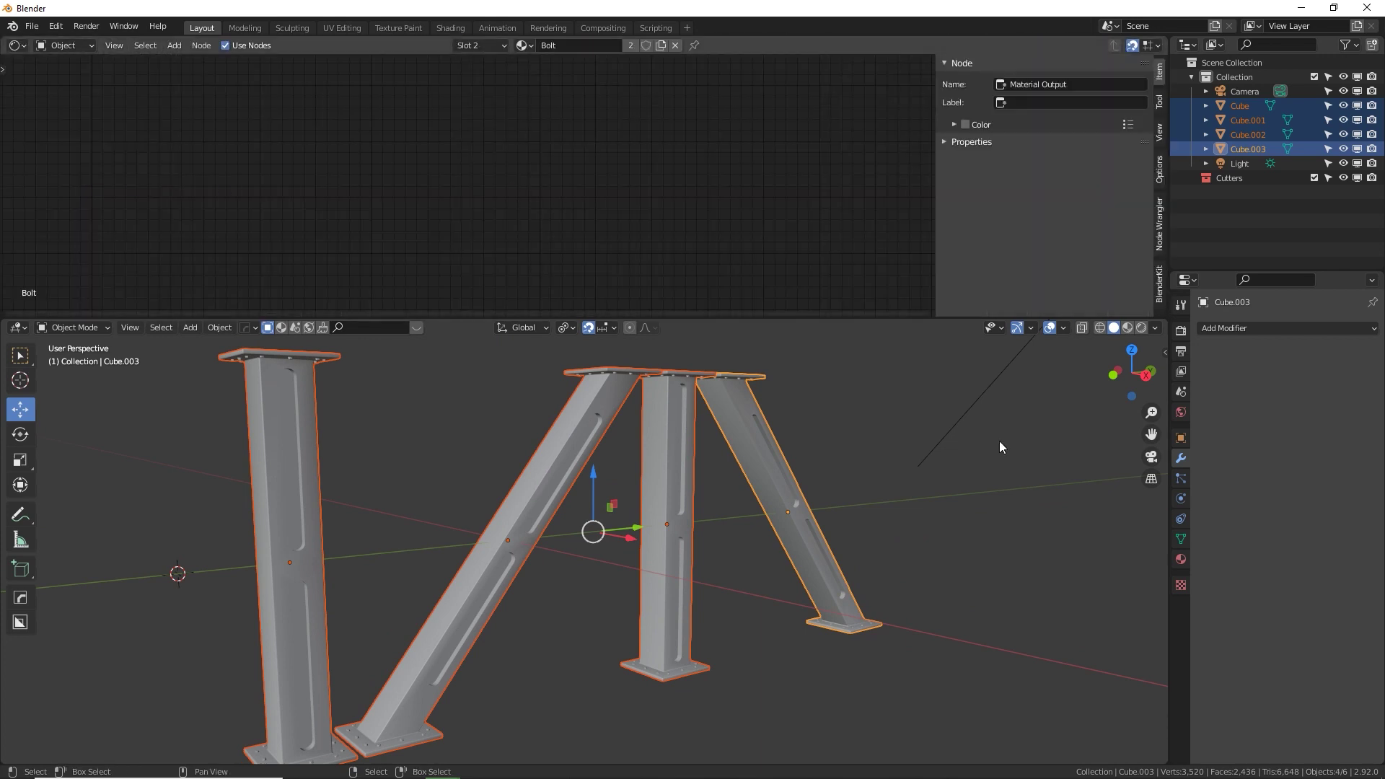
# Select the first upright pillar, show its Rust material's settings, and frame its shader nodes with the node sidebar hidden.
pyautogui.click(309, 509)
pyautogui.keyDown('shift'); pyautogui.moveTo(310, 509); pyautogui.dragTo(628, 430, button='middle'); pyautogui.keyUp('shift')
pyautogui.click(1182, 559)
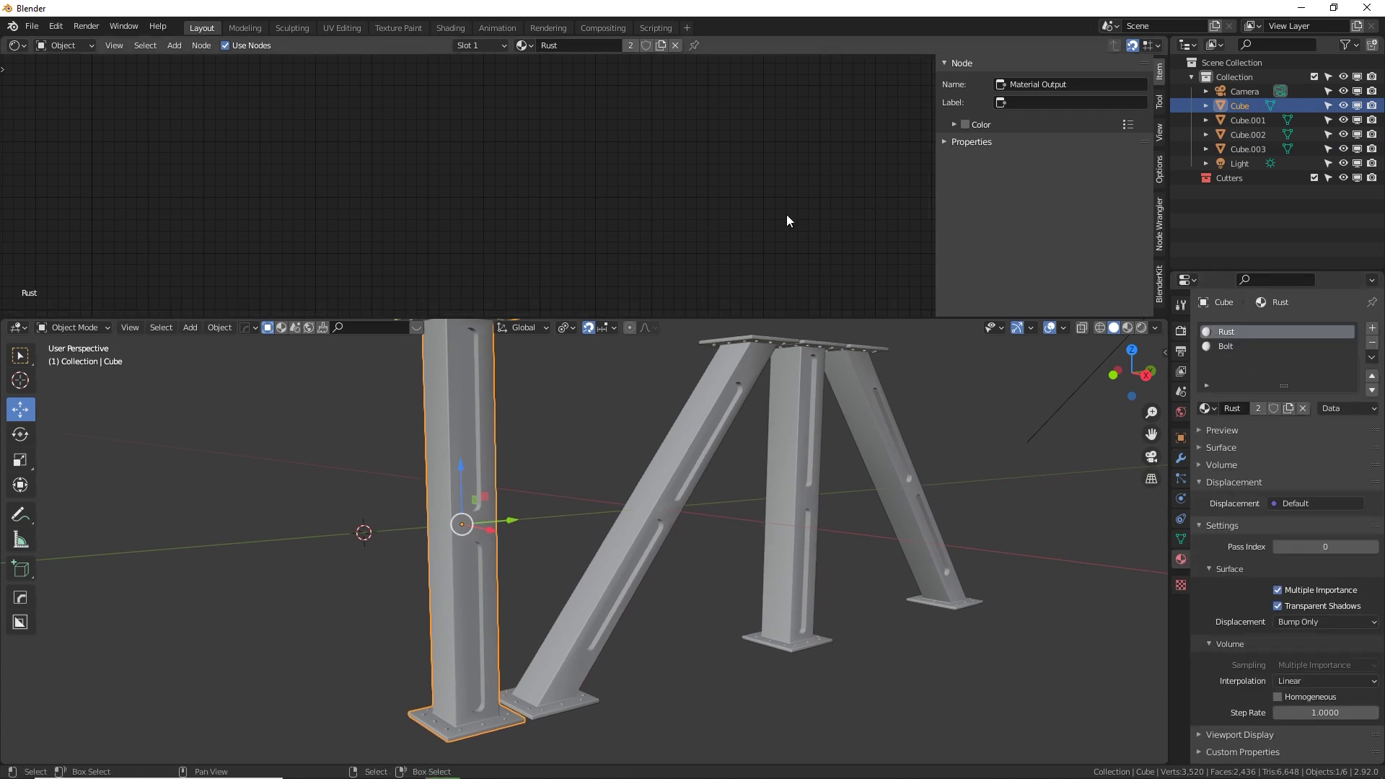
pyautogui.press('n')
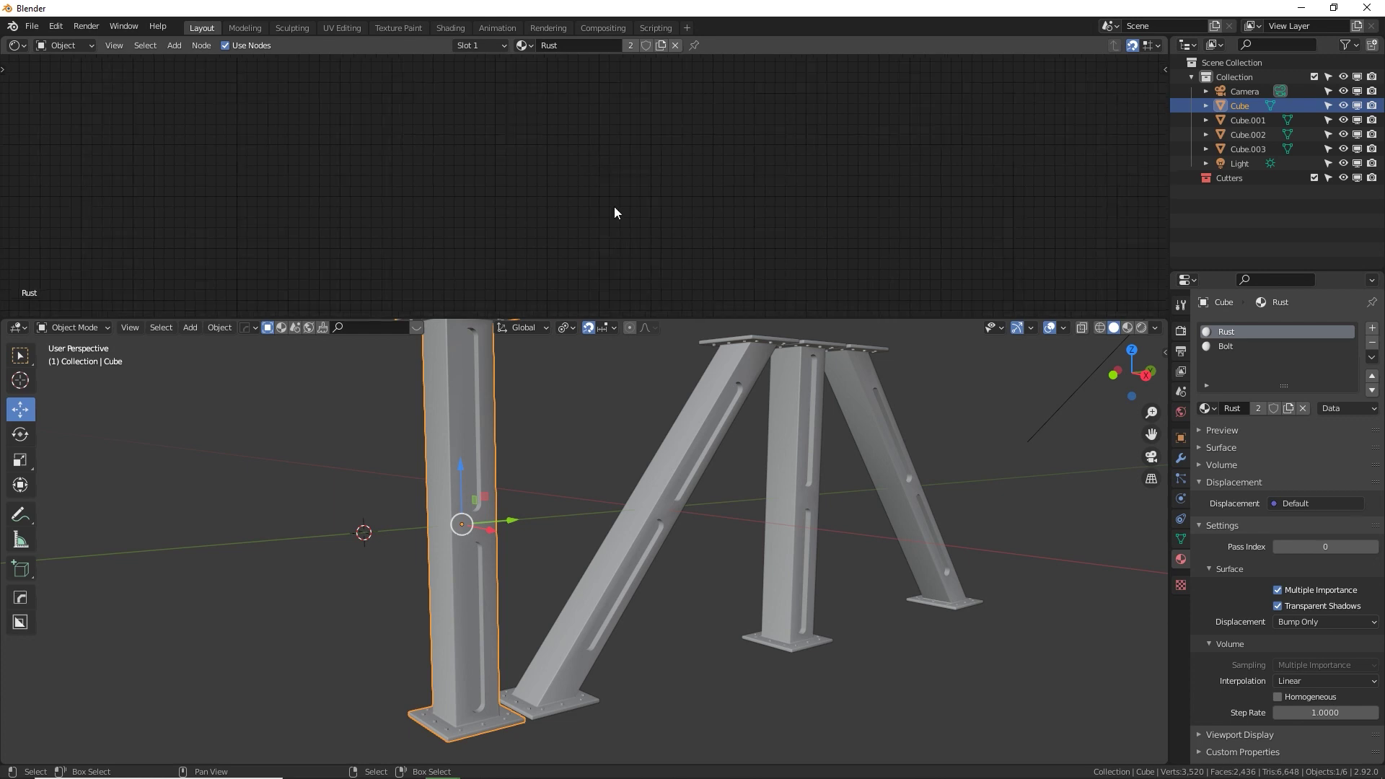
pyautogui.press('Home')
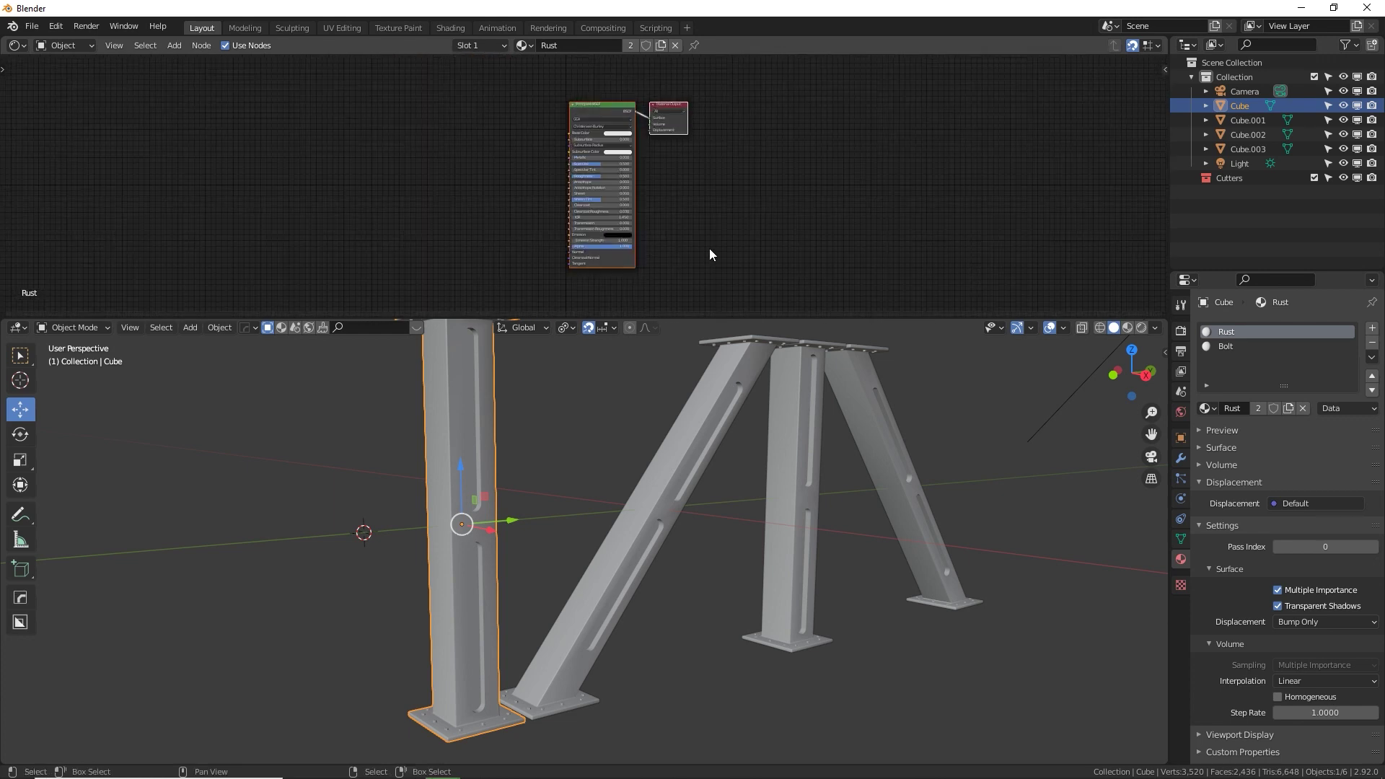
pyautogui.scroll(5, 710, 253)
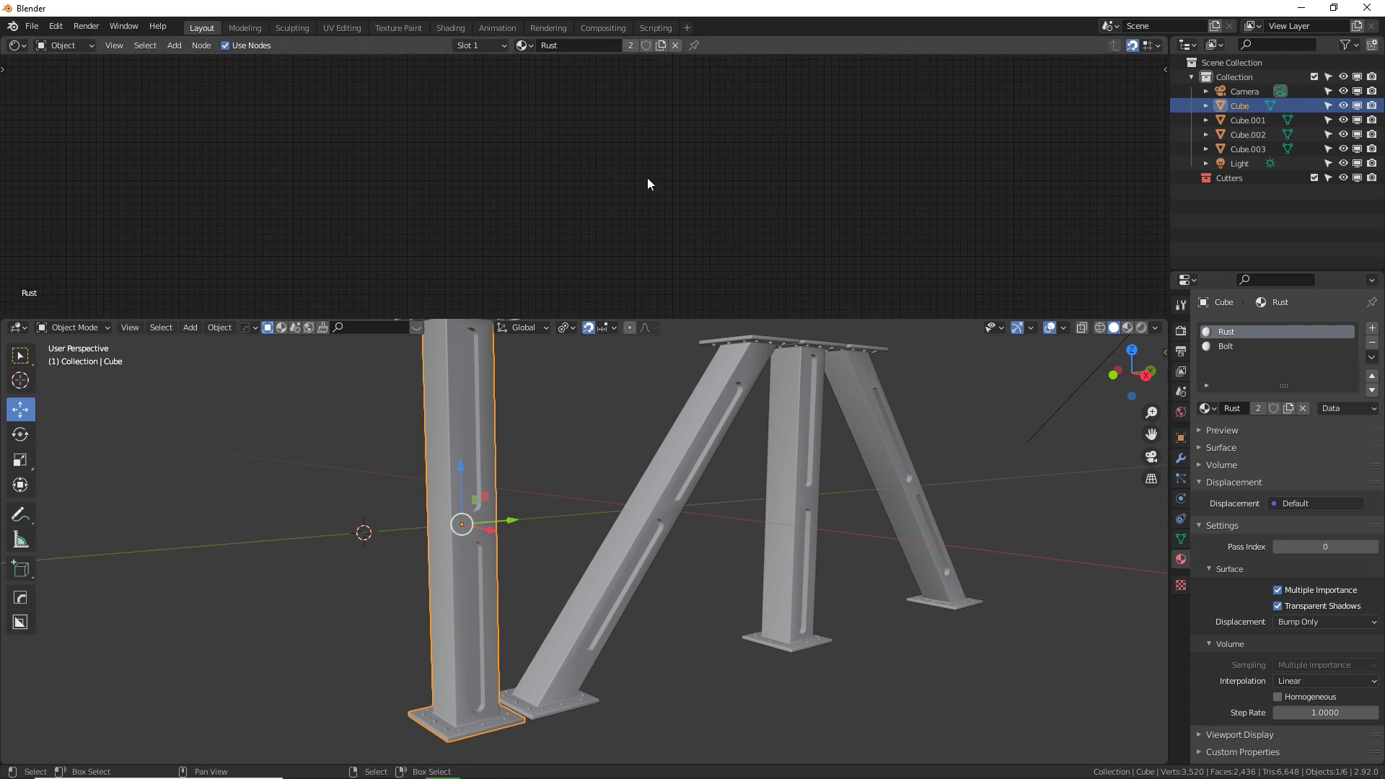
pyautogui.press('Home')
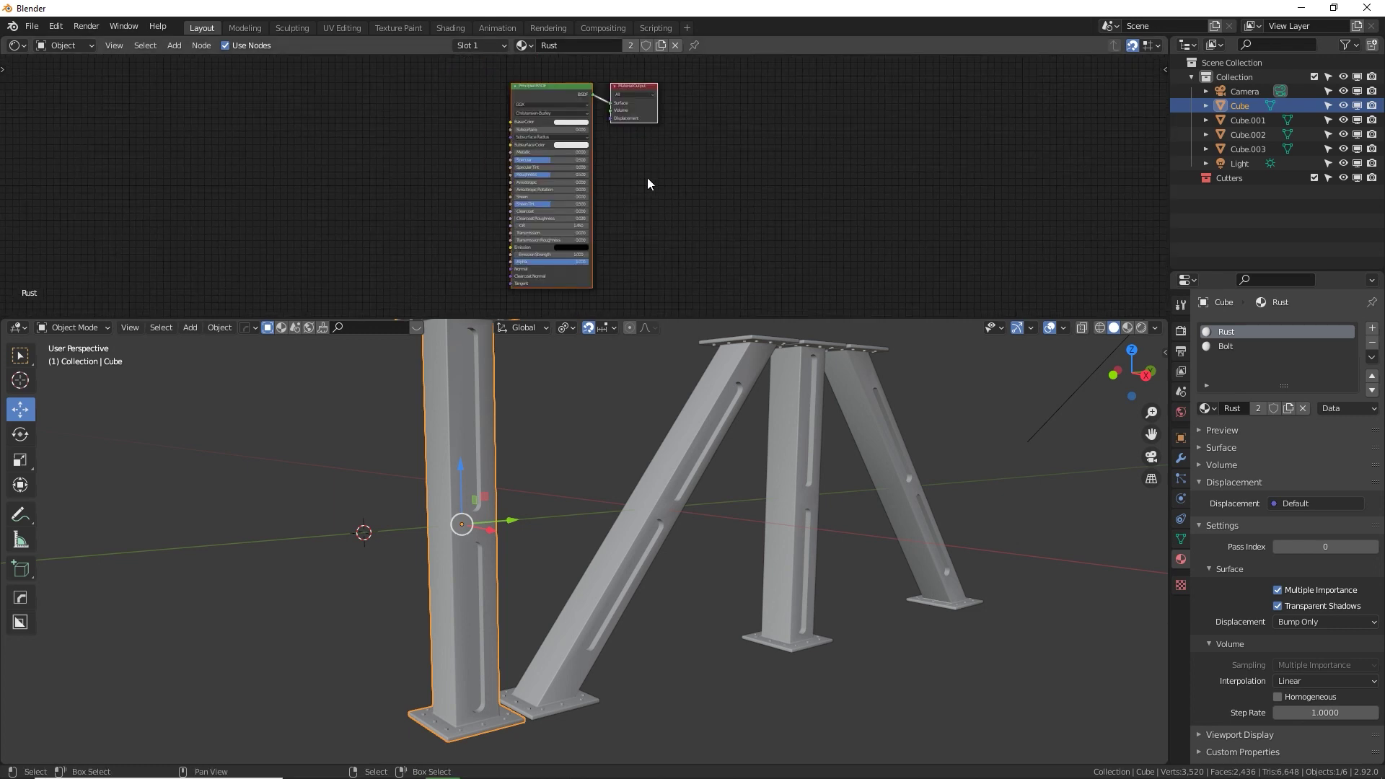
pyautogui.moveTo(411, 201); pyautogui.dragTo(570, 205, button='middle')
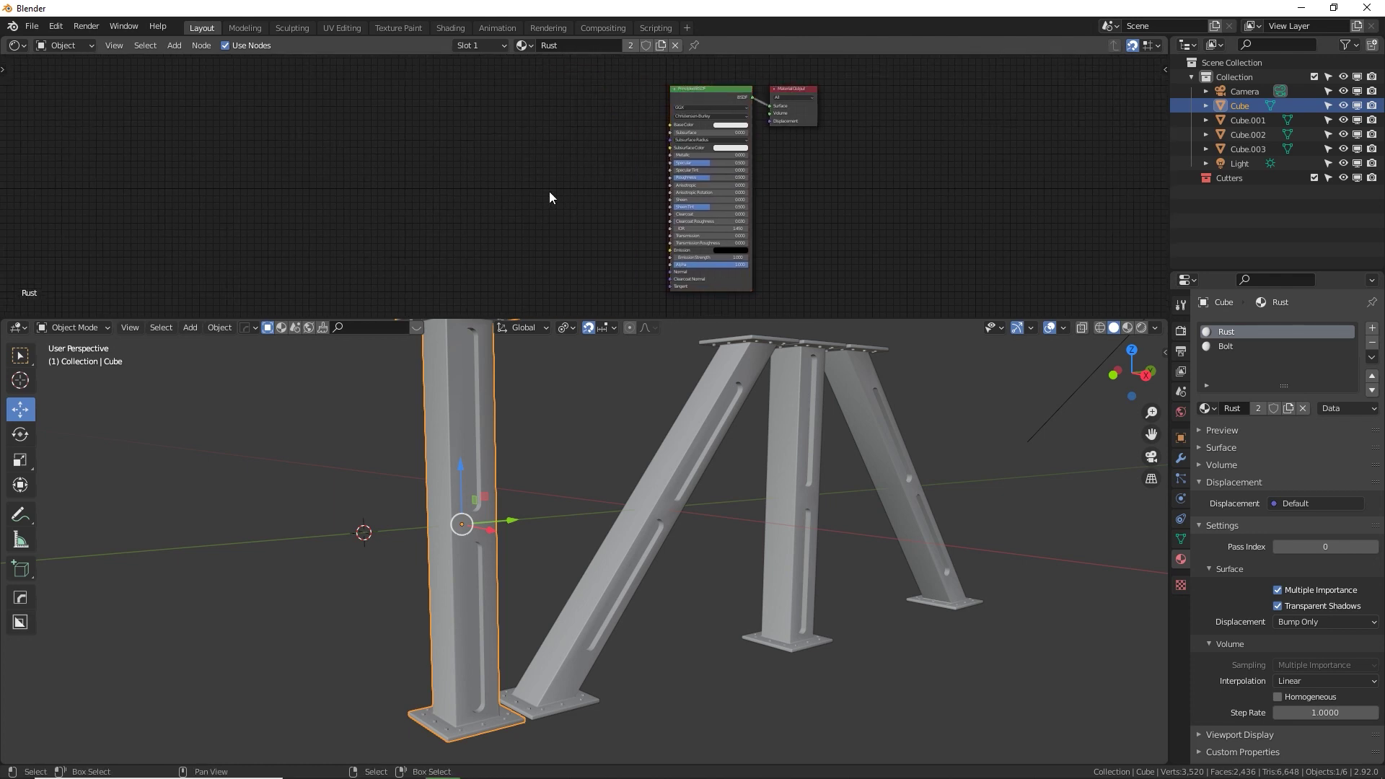
pyautogui.moveTo(453, 440)
pyautogui.mouseDown(button='middle')
pyautogui.moveTo(434, 469)
pyautogui.moveTo(446, 460)
pyautogui.mouseUp(button='middle')
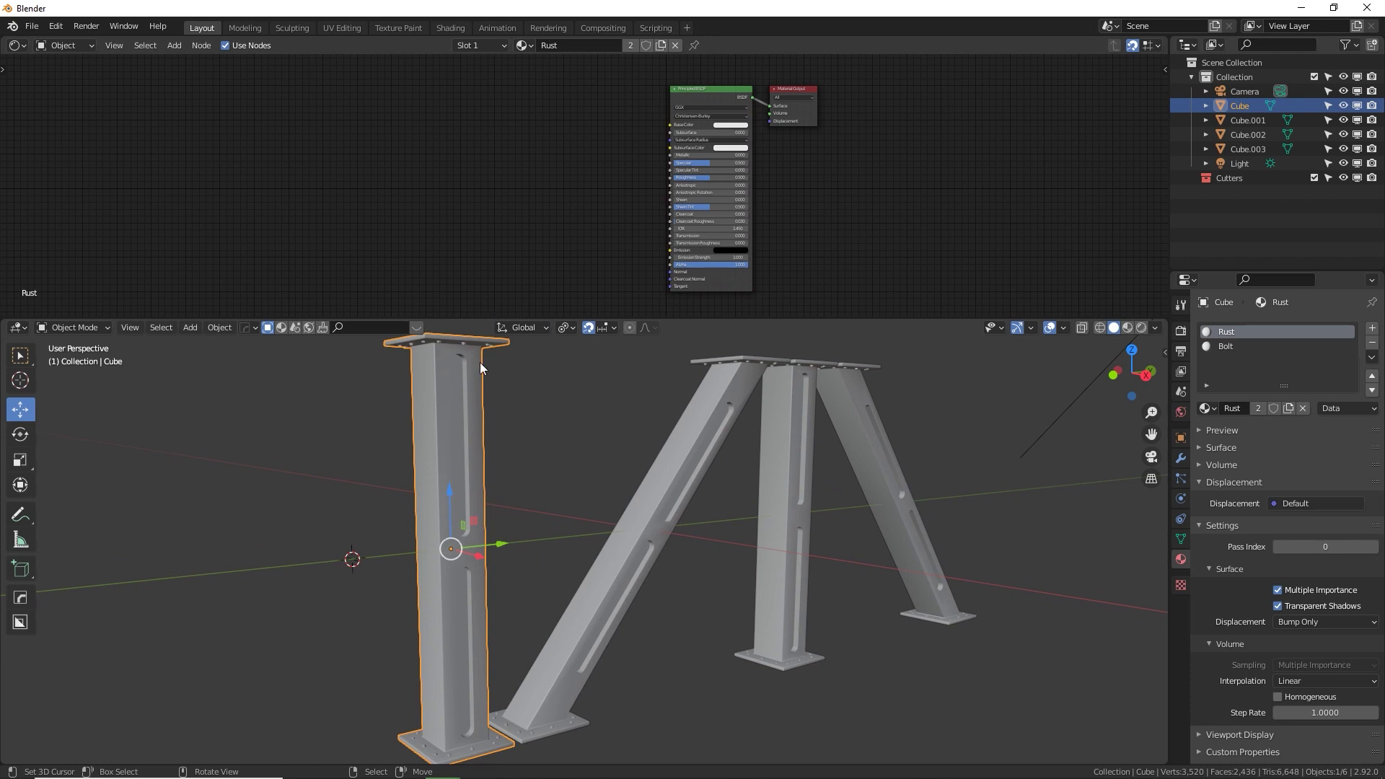
pyautogui.moveTo(473, 388); pyautogui.dragTo(479, 379, button='middle')
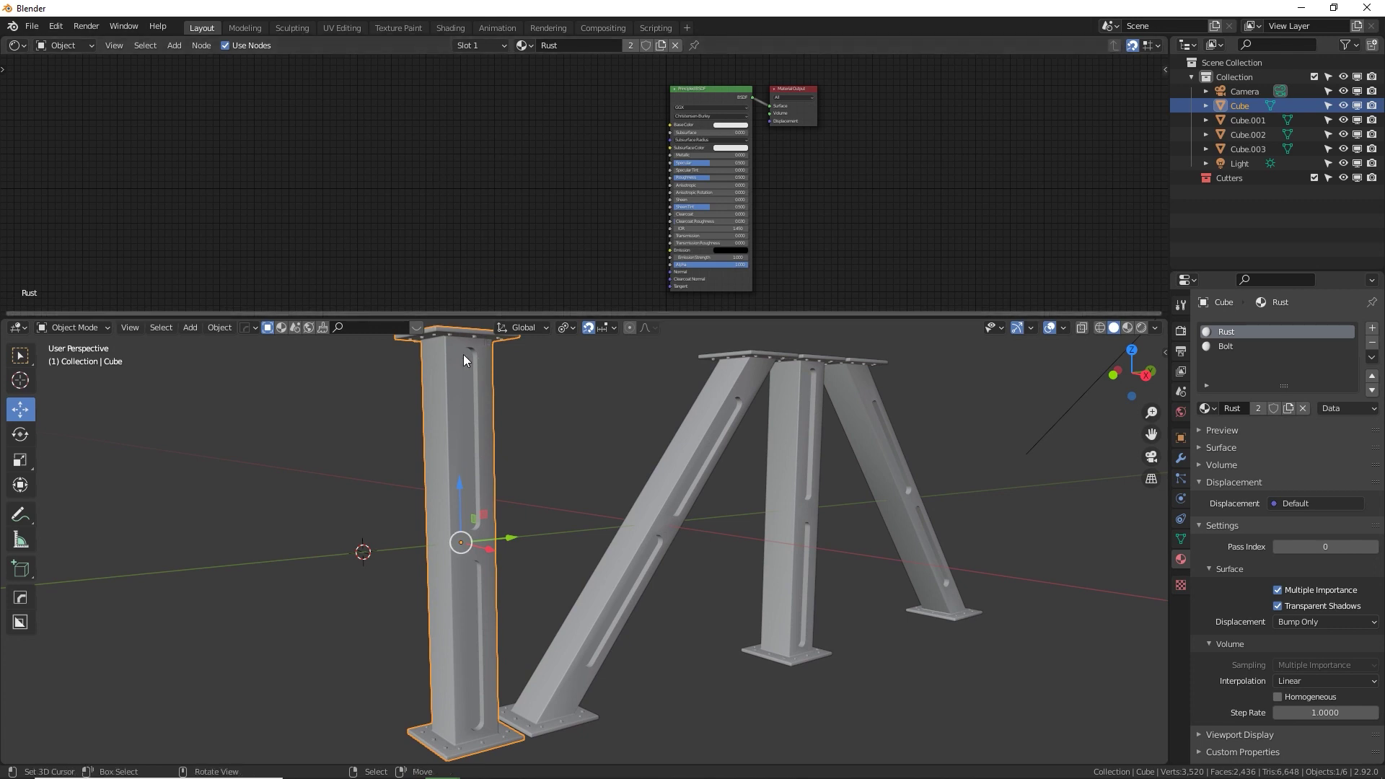
# Start appending data from Pipe kit.blend in the Products\Pipe kit folder under Blender Files.
pyautogui.click(32, 26)
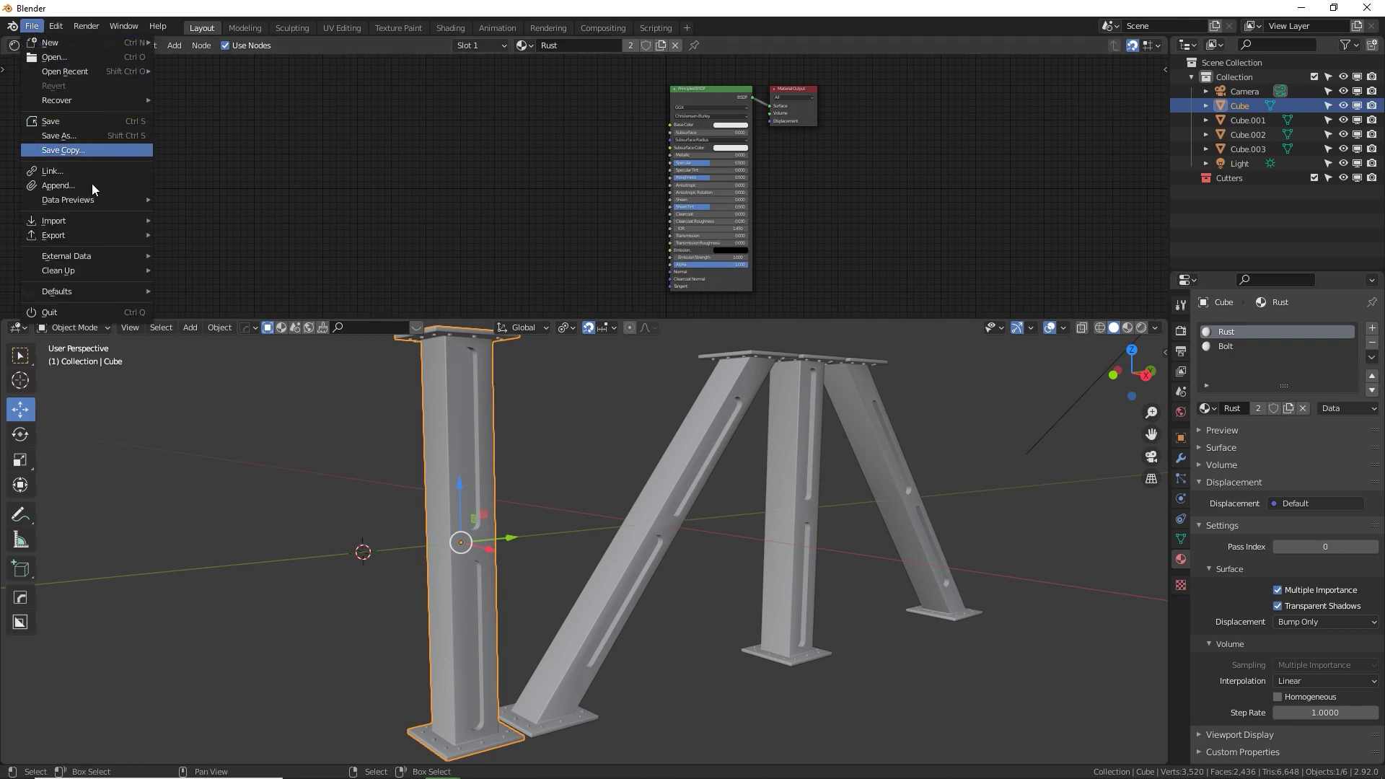
pyautogui.click(58, 186)
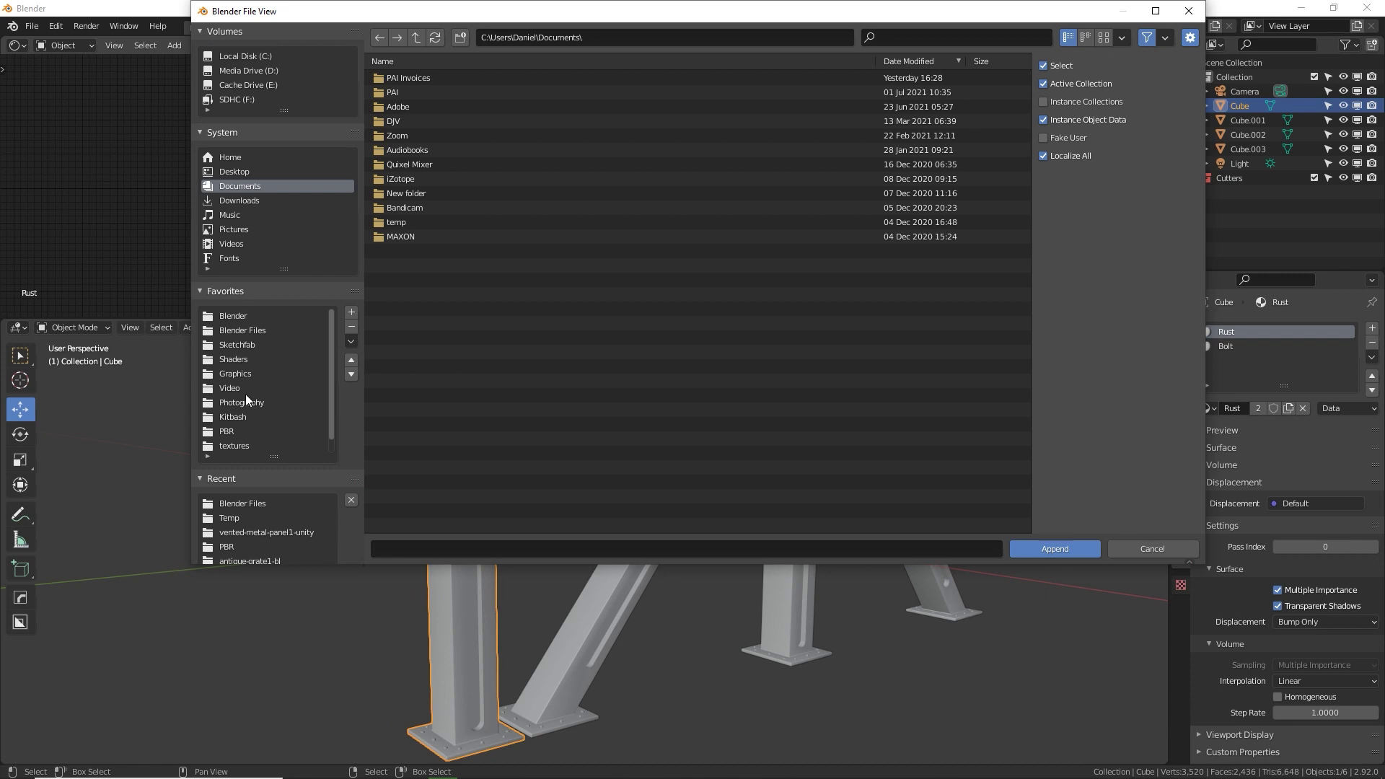
pyautogui.click(245, 318)
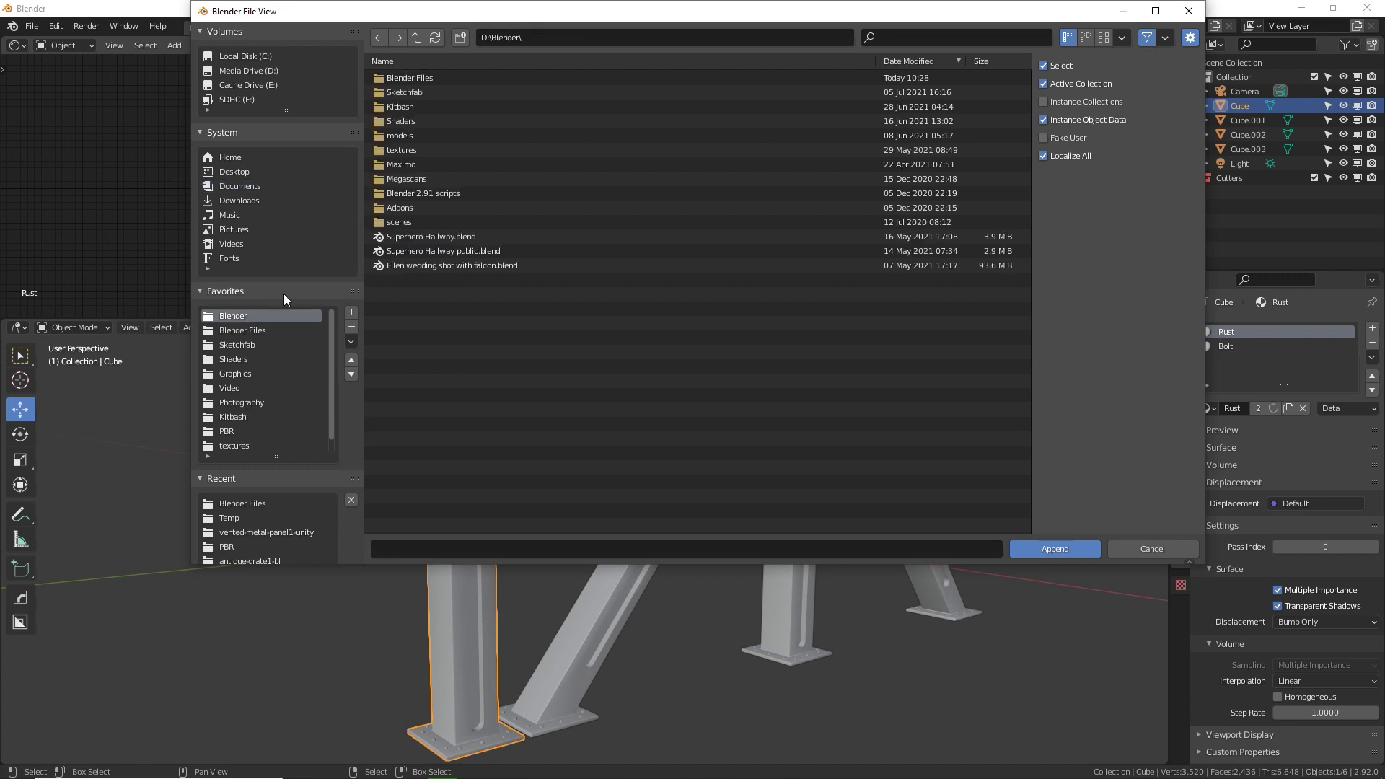
pyautogui.click(242, 330)
pyautogui.doubleClick(421, 118)
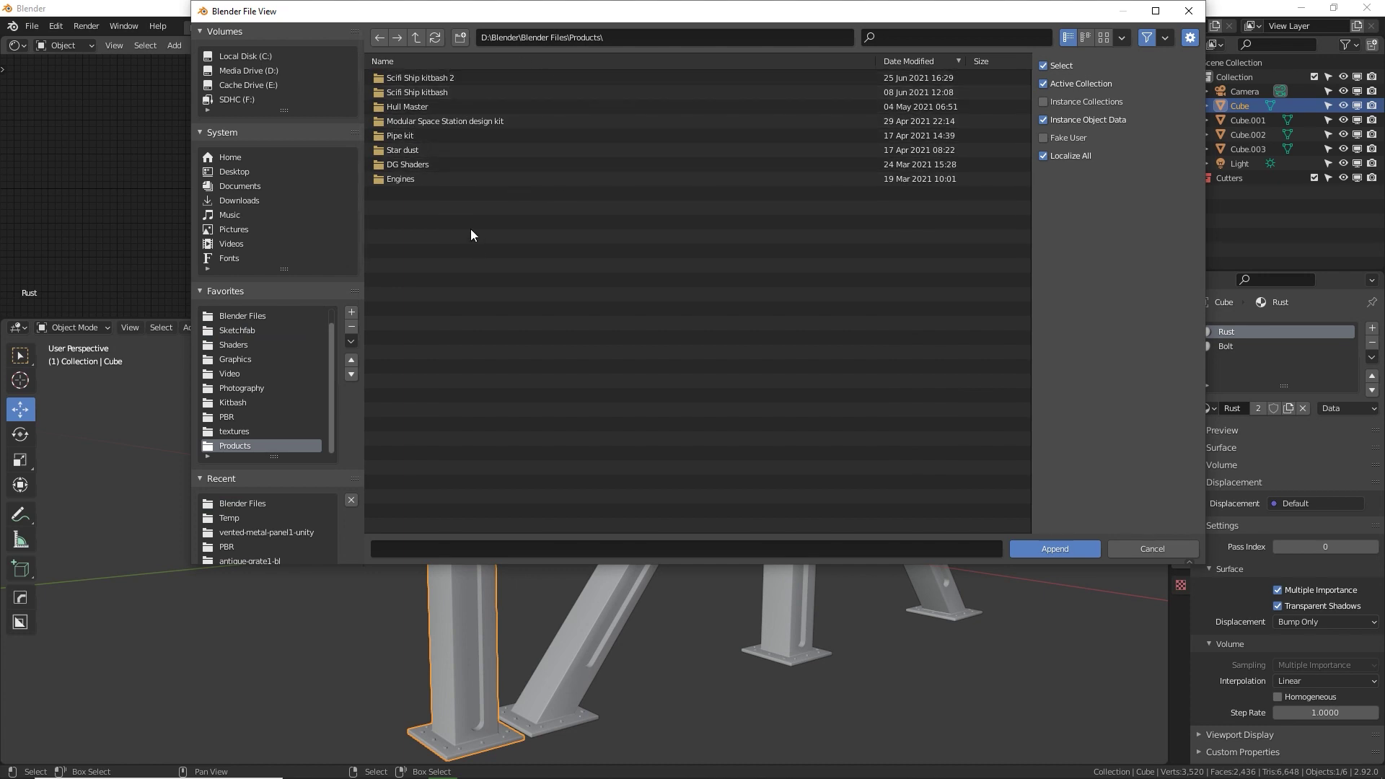
pyautogui.doubleClick(410, 137)
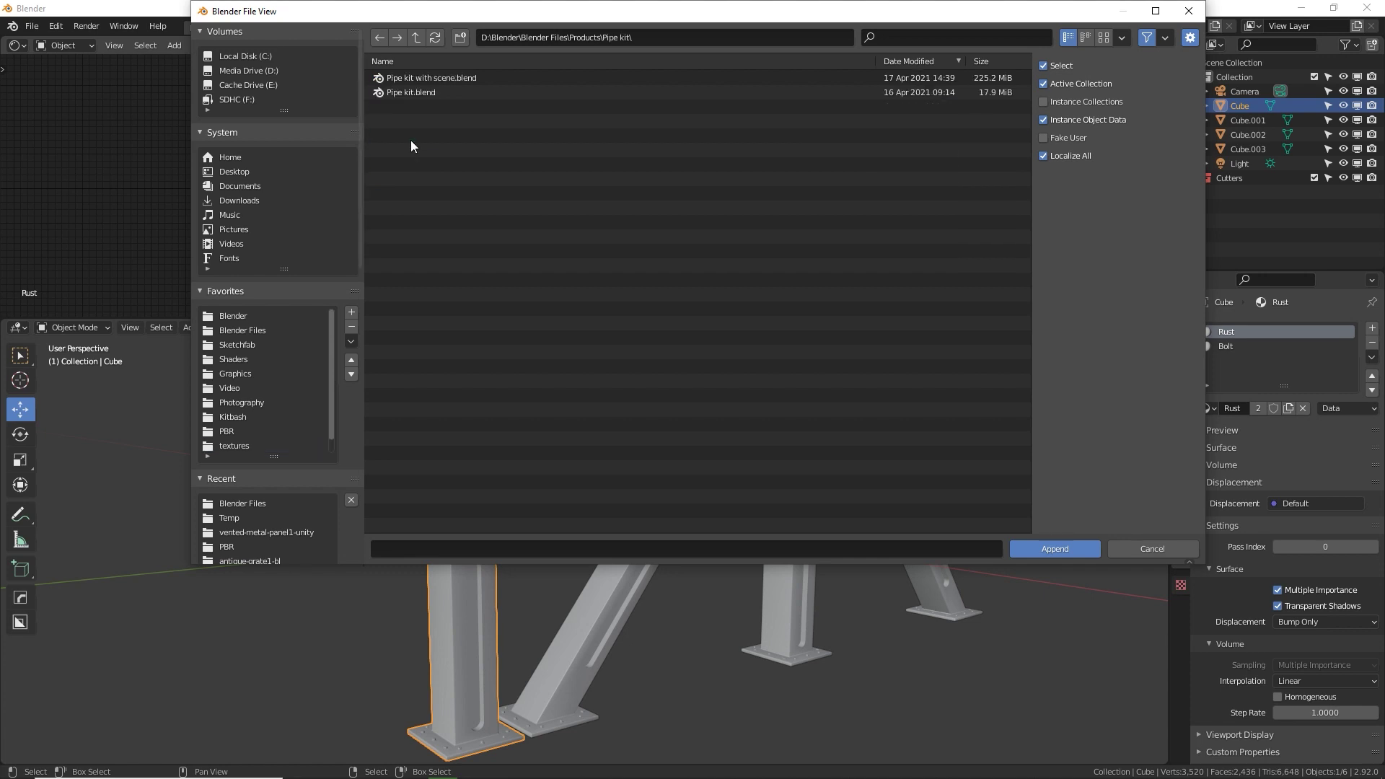
pyautogui.doubleClick(416, 93)
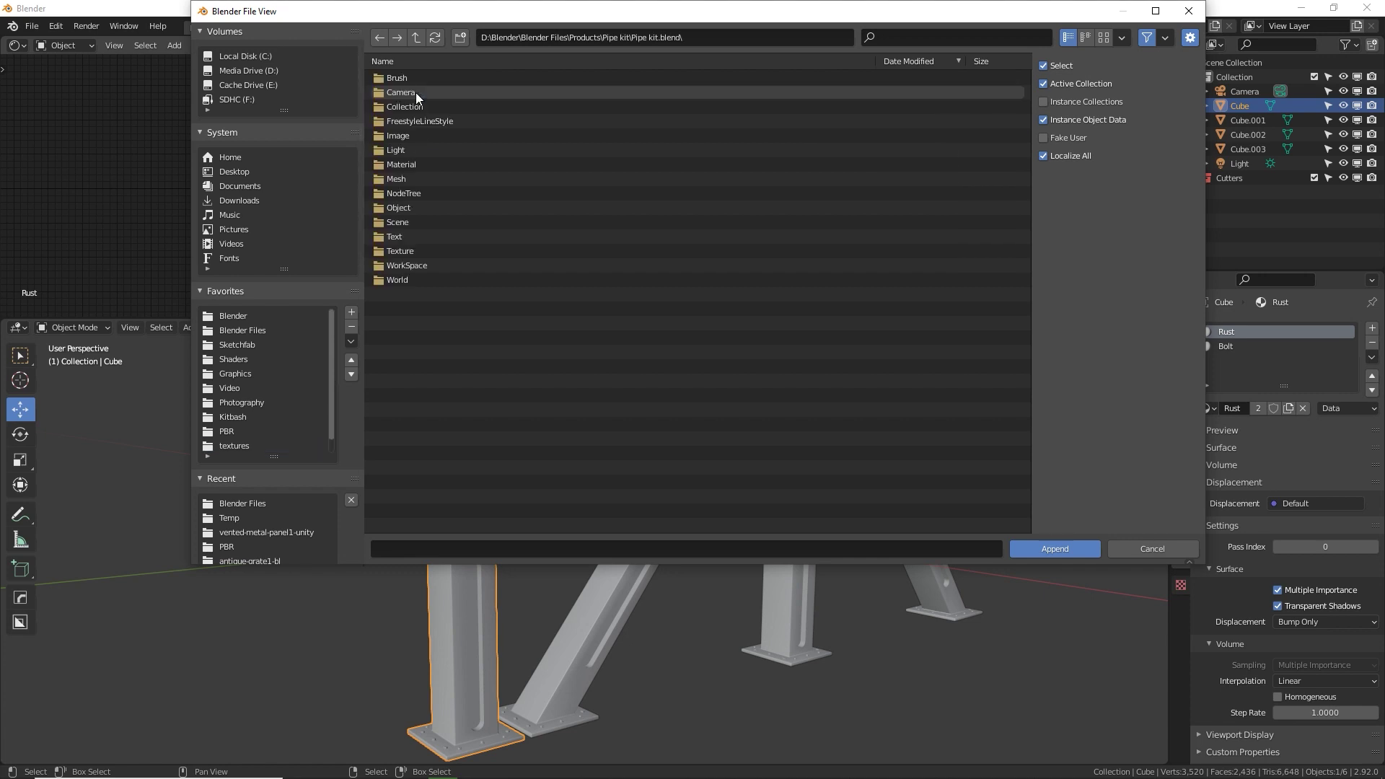
pyautogui.doubleClick(417, 192)
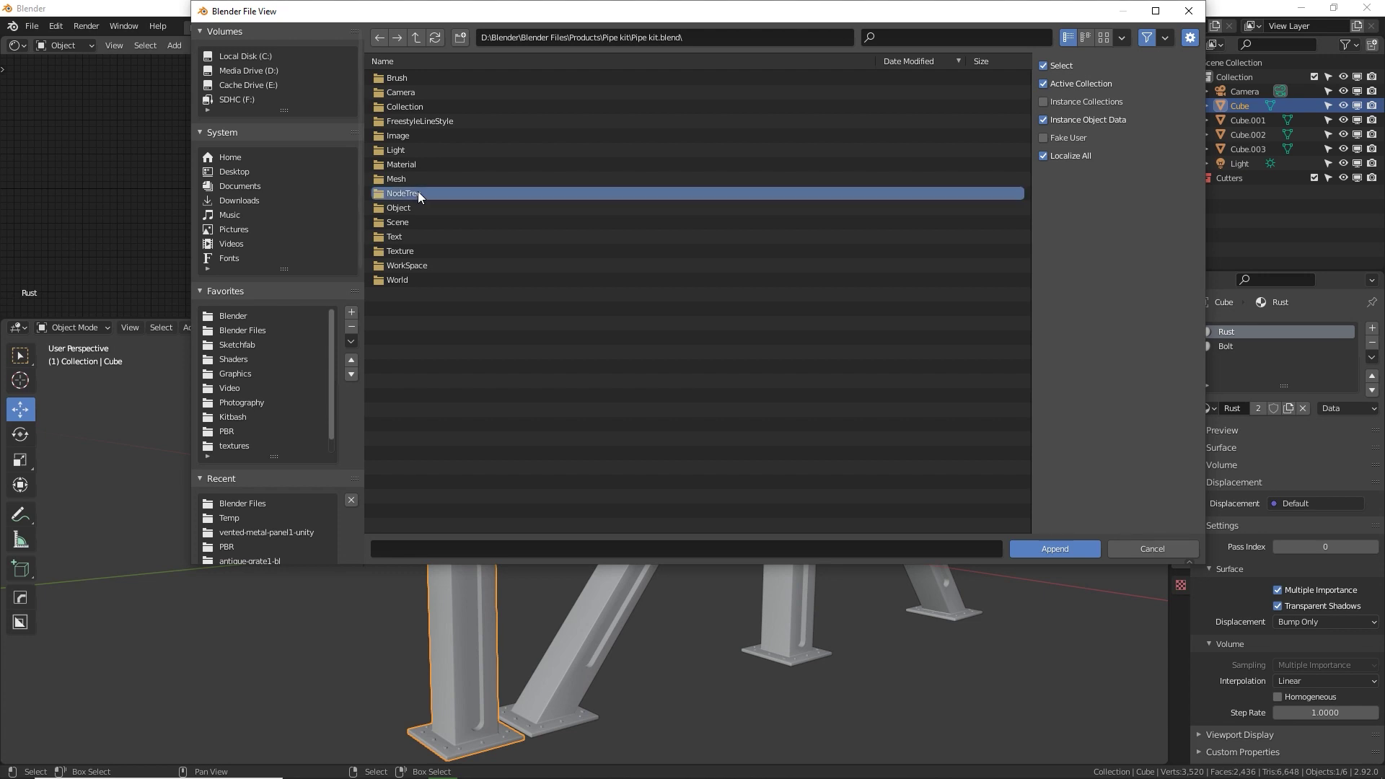
pyautogui.click(421, 75)
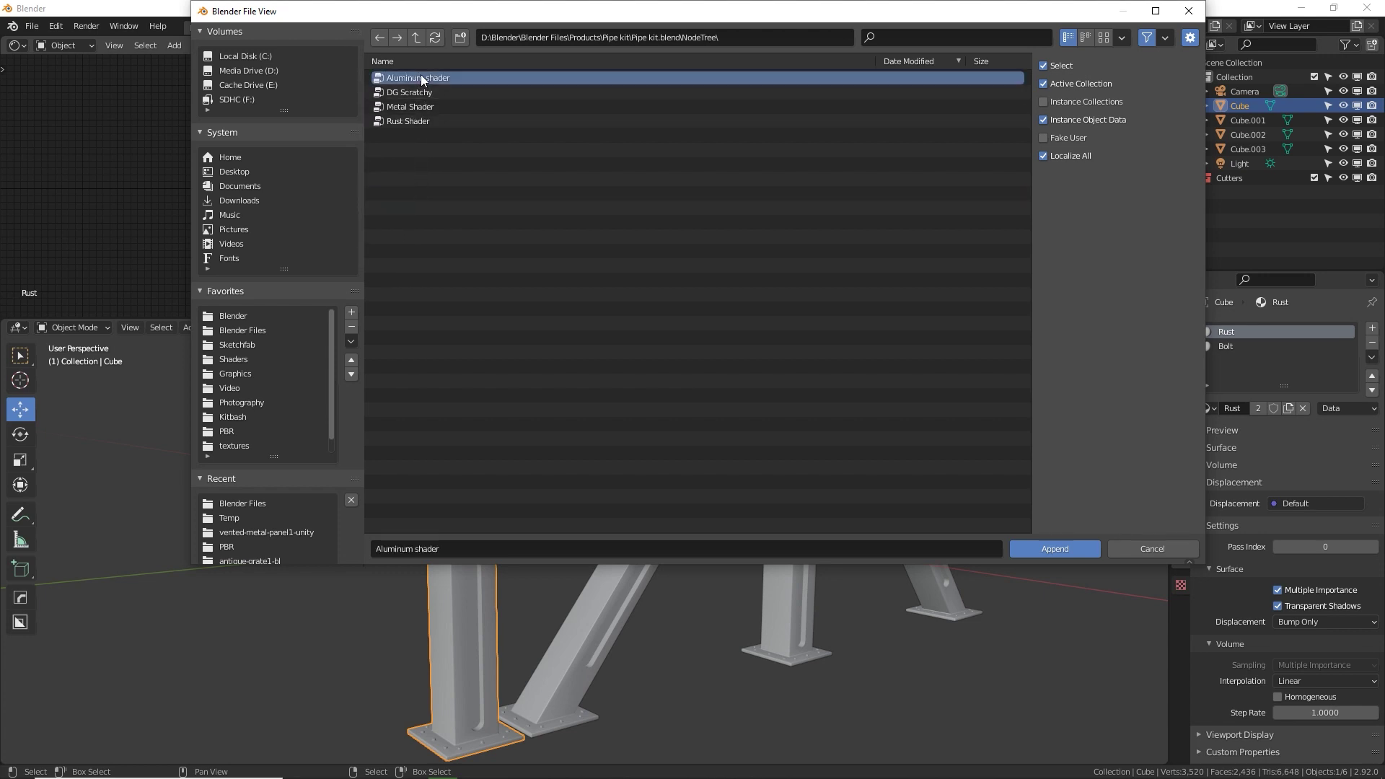
pyautogui.click(421, 38)
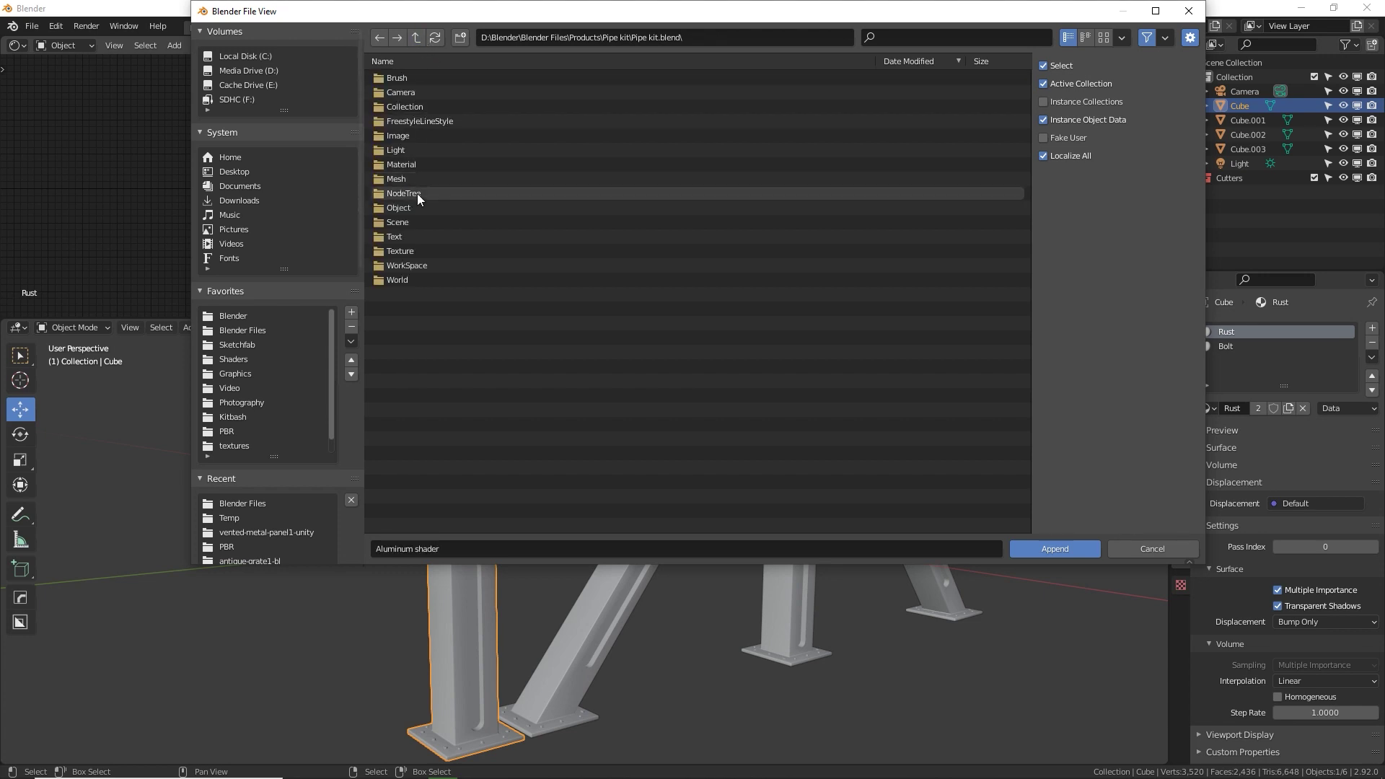
pyautogui.doubleClick(408, 164)
pyautogui.click(418, 39)
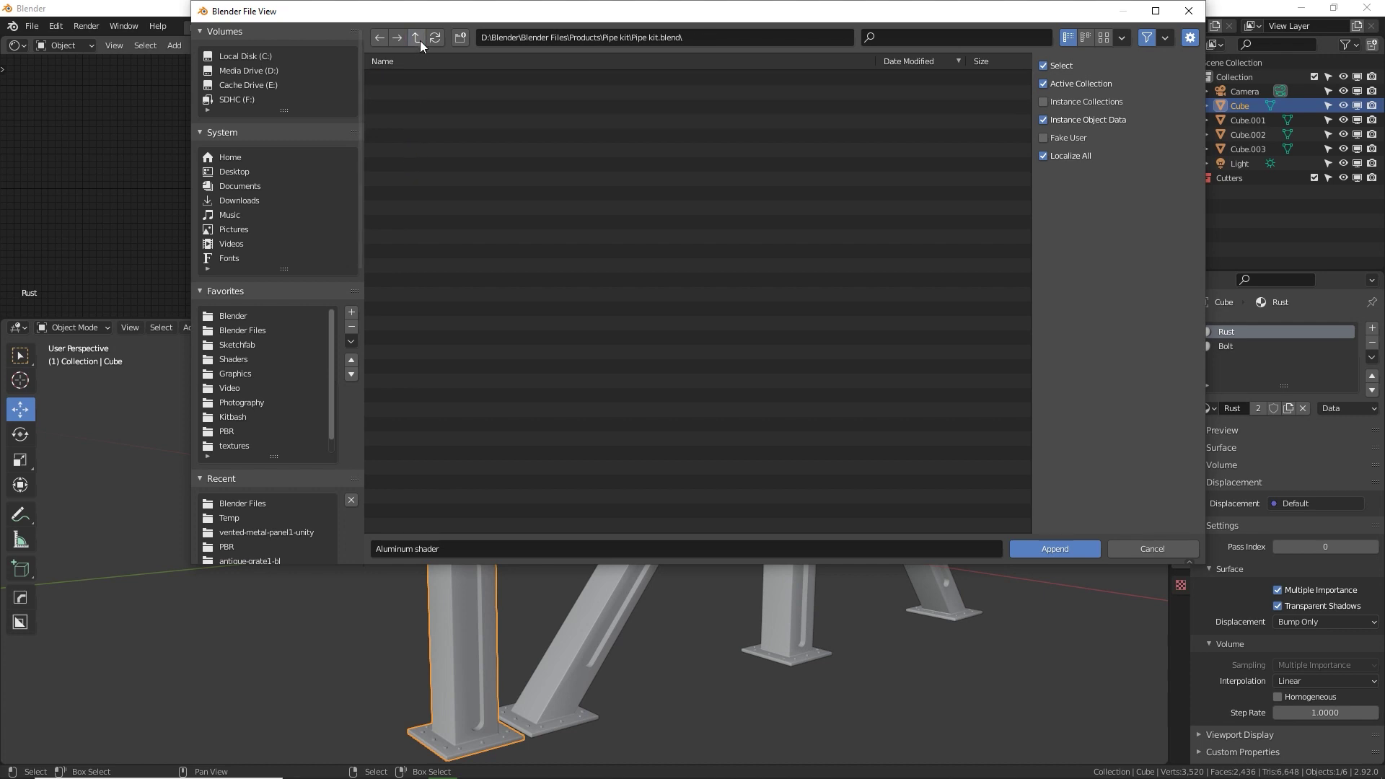
# Append the Metal Shader and Rust Shader node groups from the NodeTree data of Pipe kit.blend.
pyautogui.doubleClick(408, 193)
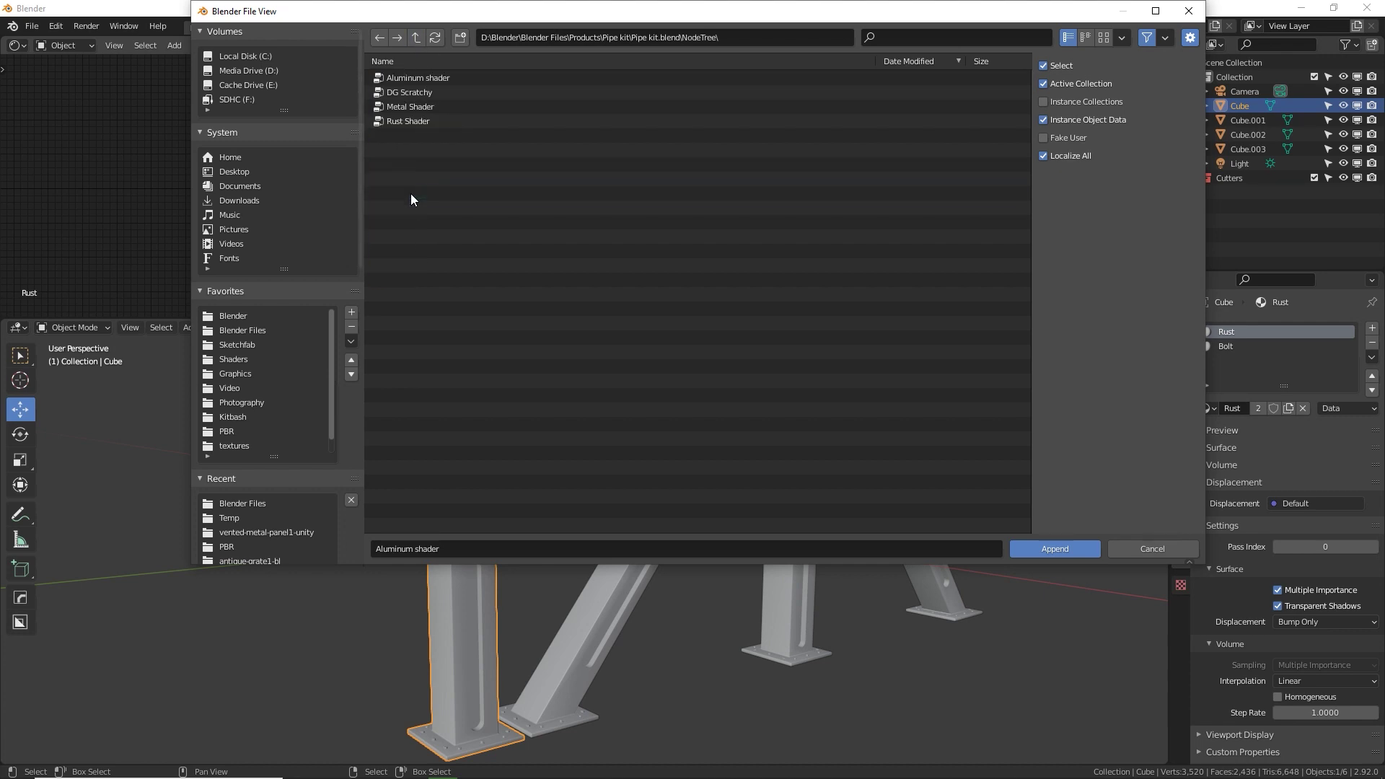
pyautogui.click(426, 108)
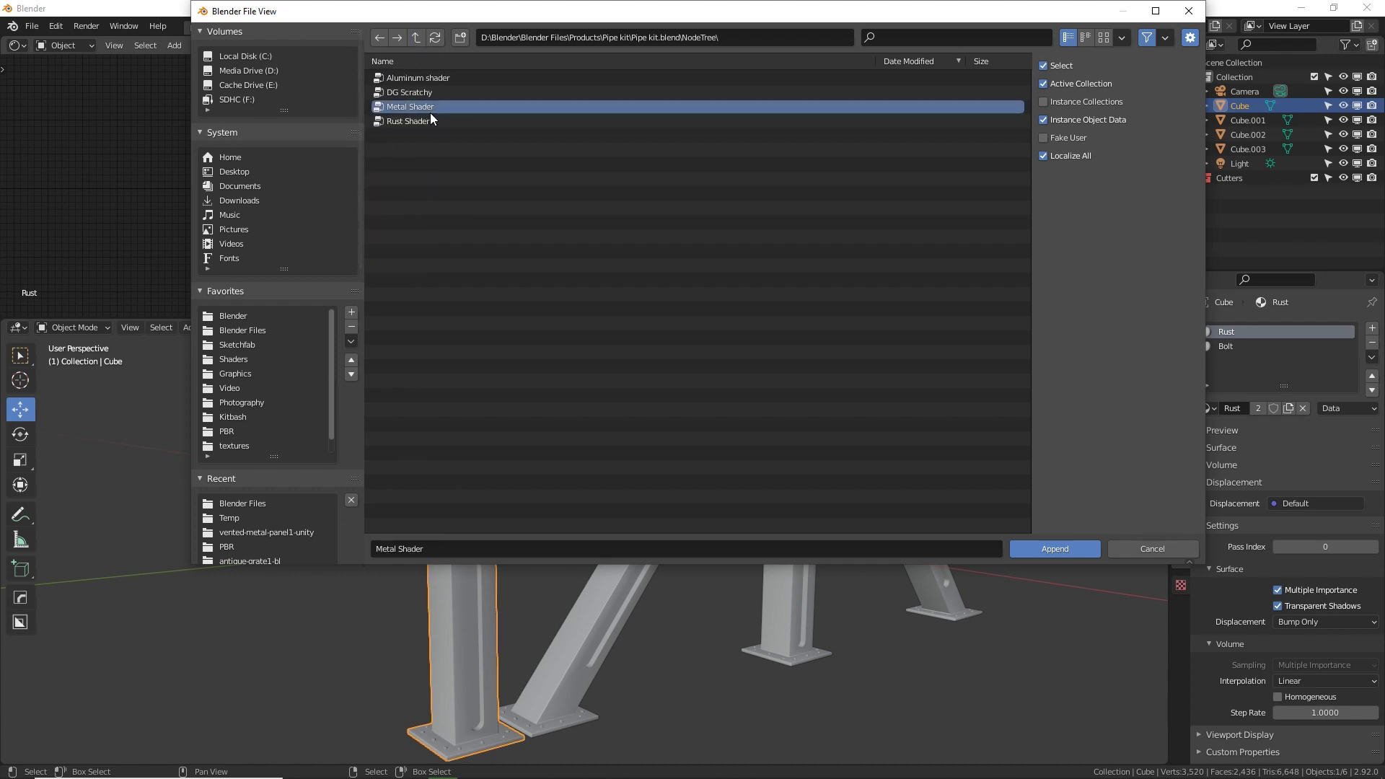
pyautogui.keyDown('shift'); pyautogui.click(427, 124); pyautogui.keyUp('shift')
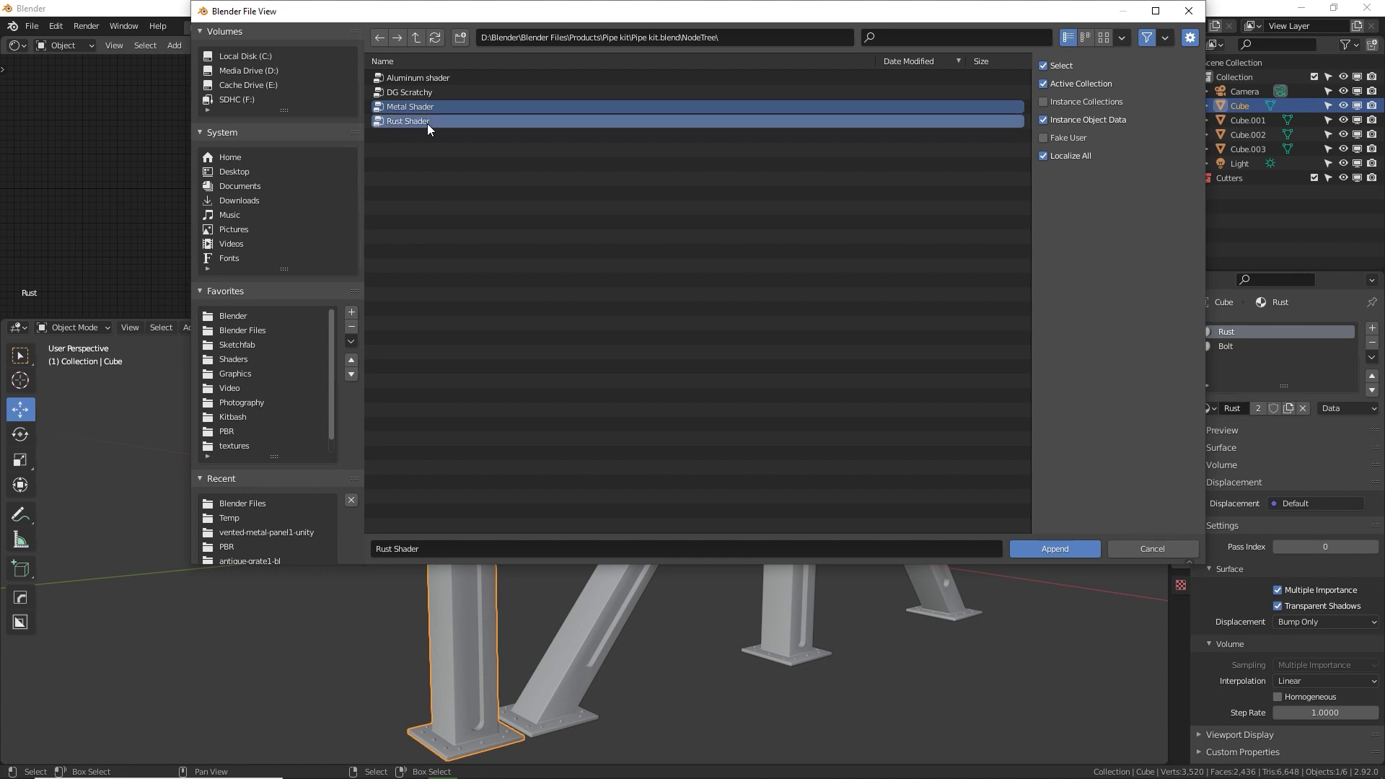
pyautogui.click(1050, 550)
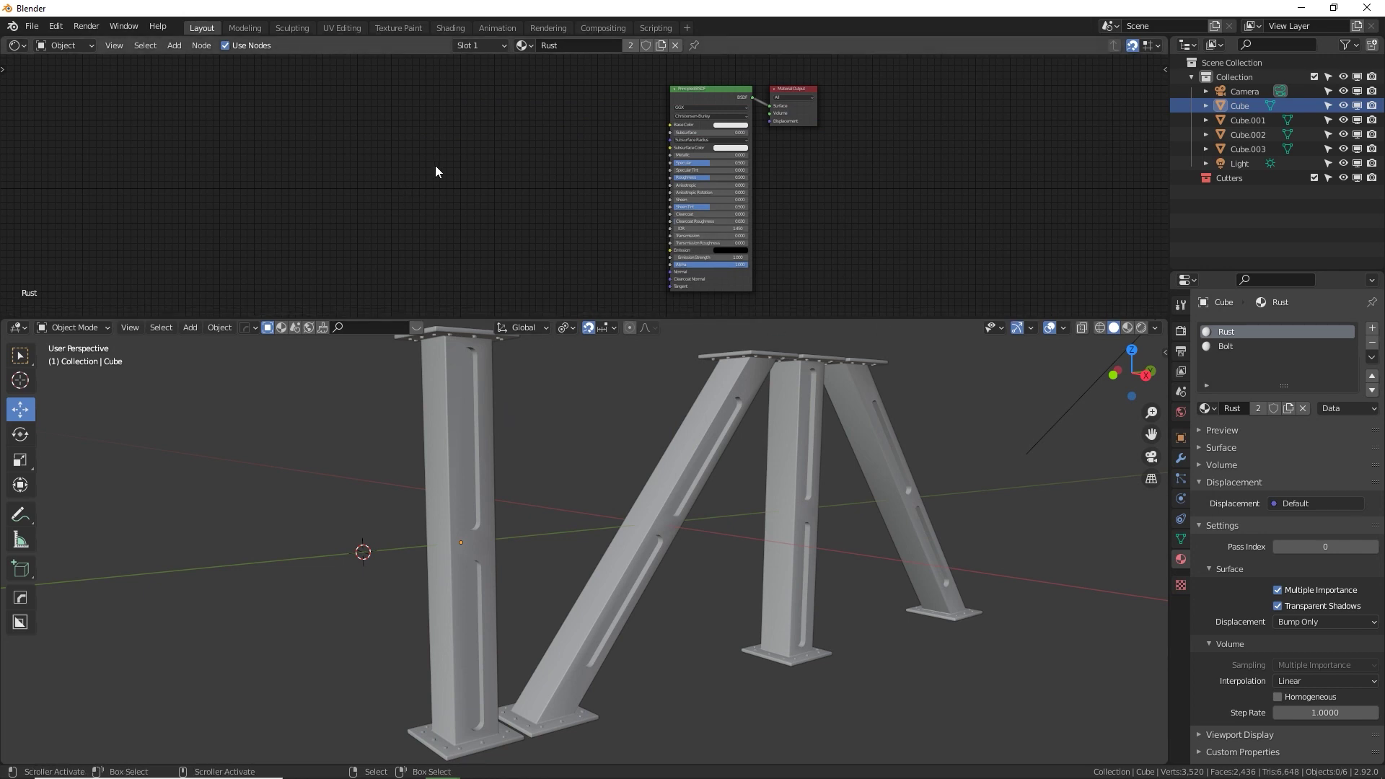
# Add the Rust Shader group node to the Rust material and place it beside the Principled BSDF.
pyautogui.hotkey('shift', 'a')
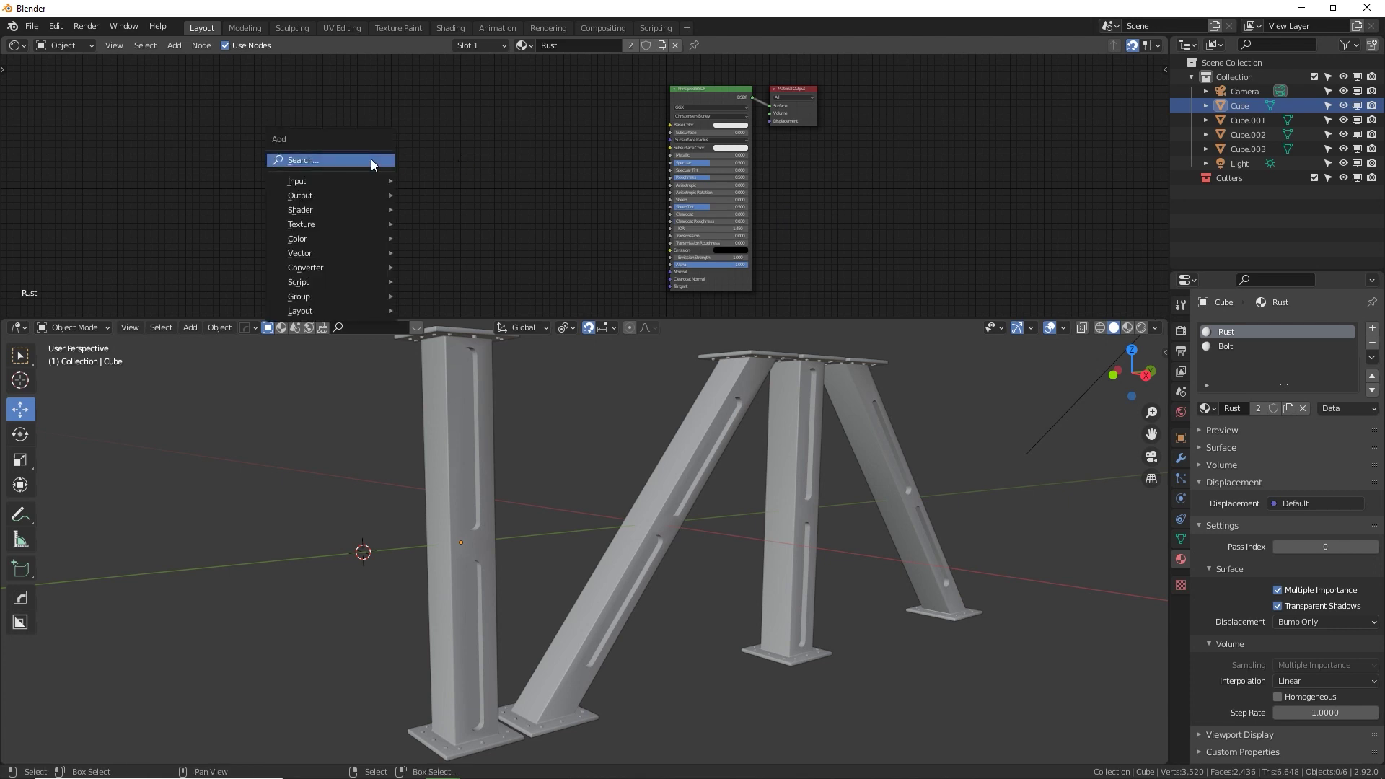
pyautogui.moveTo(364, 292)
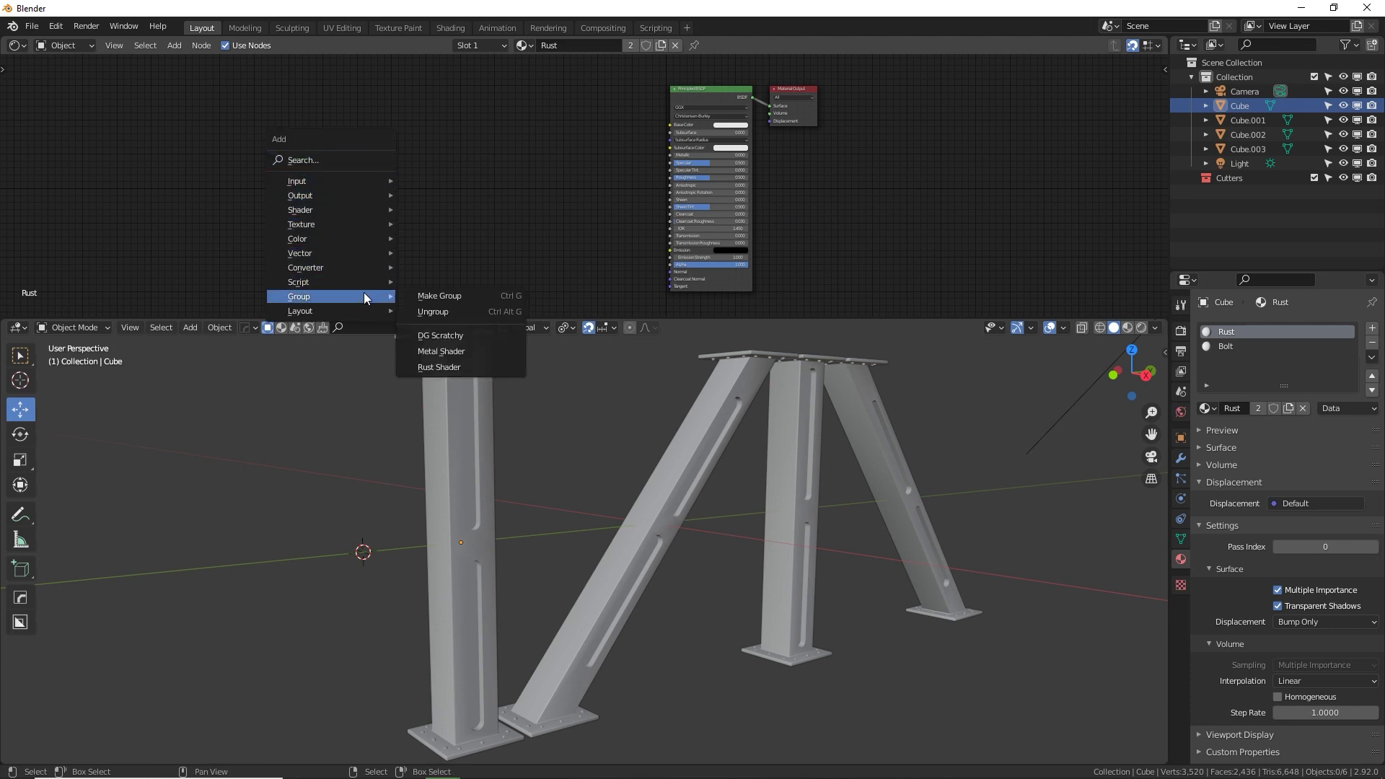
pyautogui.click(470, 368)
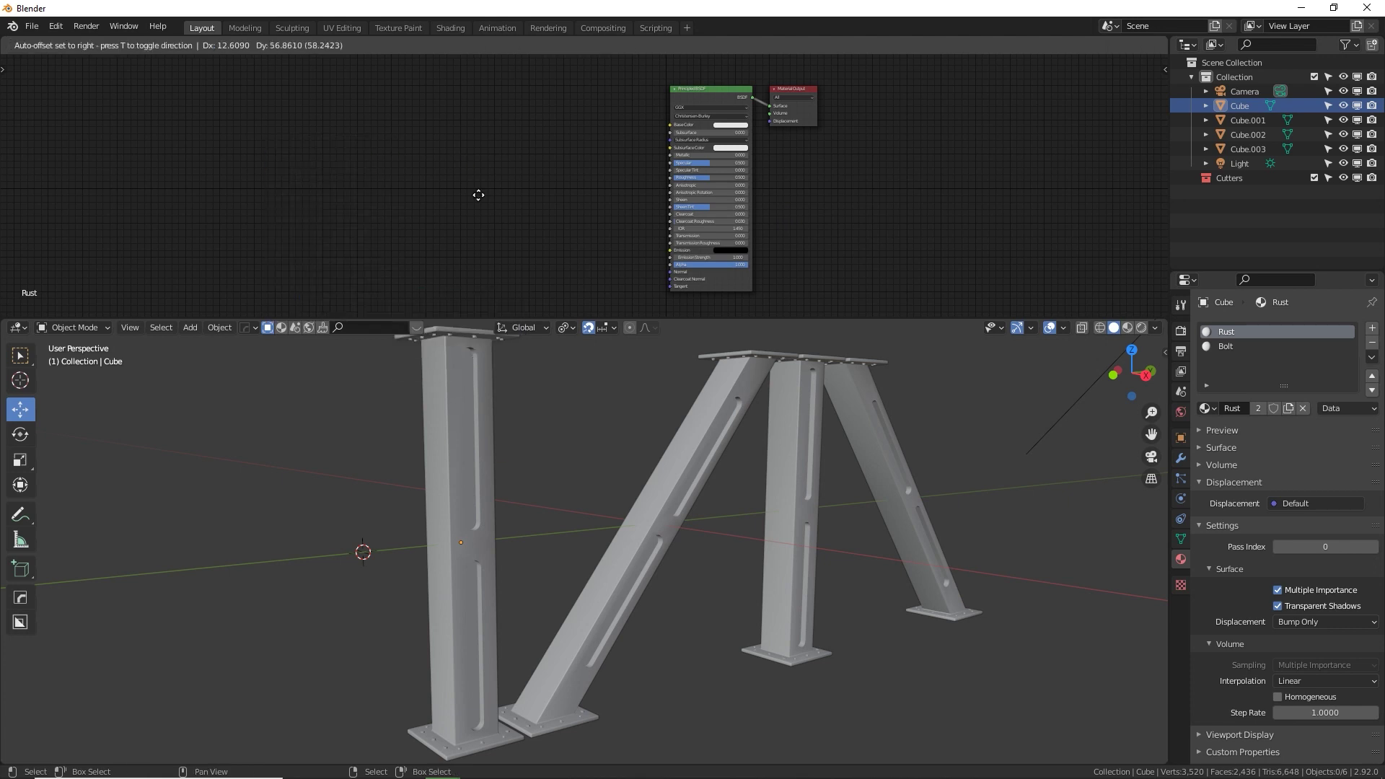
pyautogui.click(466, 120)
pyautogui.scroll(1, 592, 209)
pyautogui.scroll(1, 592, 202)
pyautogui.moveTo(591, 202); pyautogui.dragTo(527, 252, button='middle')
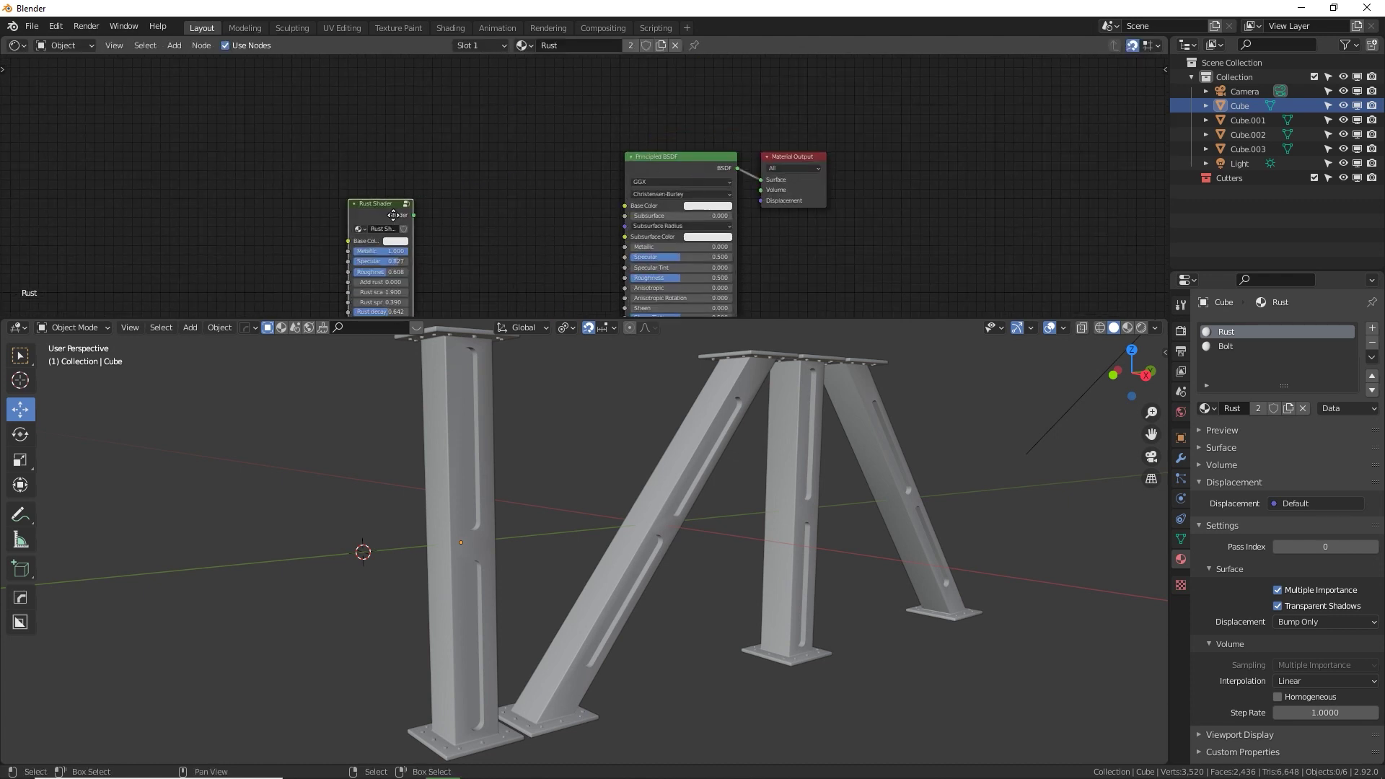
pyautogui.moveTo(393, 214); pyautogui.dragTo(520, 178)
# Connect the Rust Shader's output to the Material Output's Surface and delete the Principled BSDF.
pyautogui.moveTo(582, 180); pyautogui.dragTo(482, 159, button='middle')
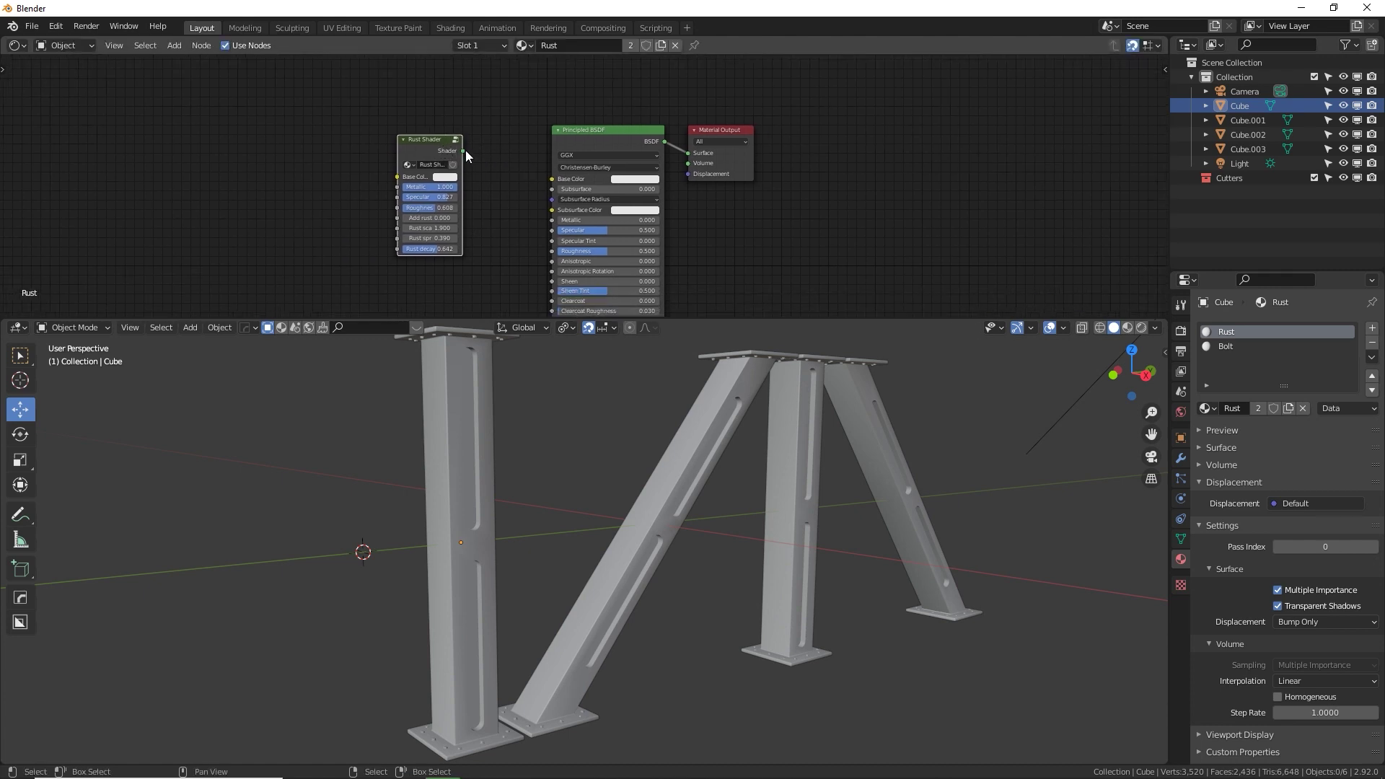
pyautogui.moveTo(463, 151); pyautogui.dragTo(695, 156)
pyautogui.click(639, 143)
pyautogui.press('x')
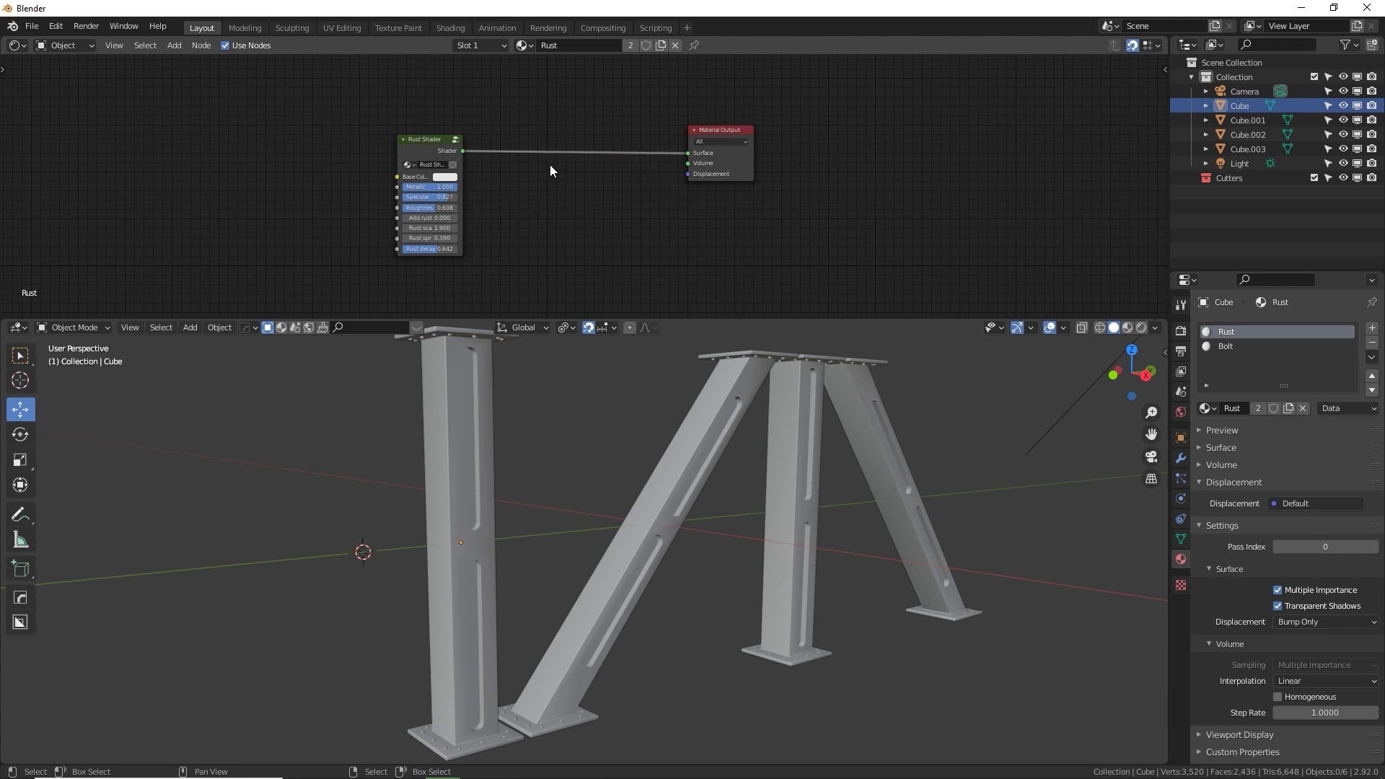
pyautogui.scroll(2, 516, 209)
pyautogui.moveTo(543, 185); pyautogui.dragTo(543, 195, button='middle')
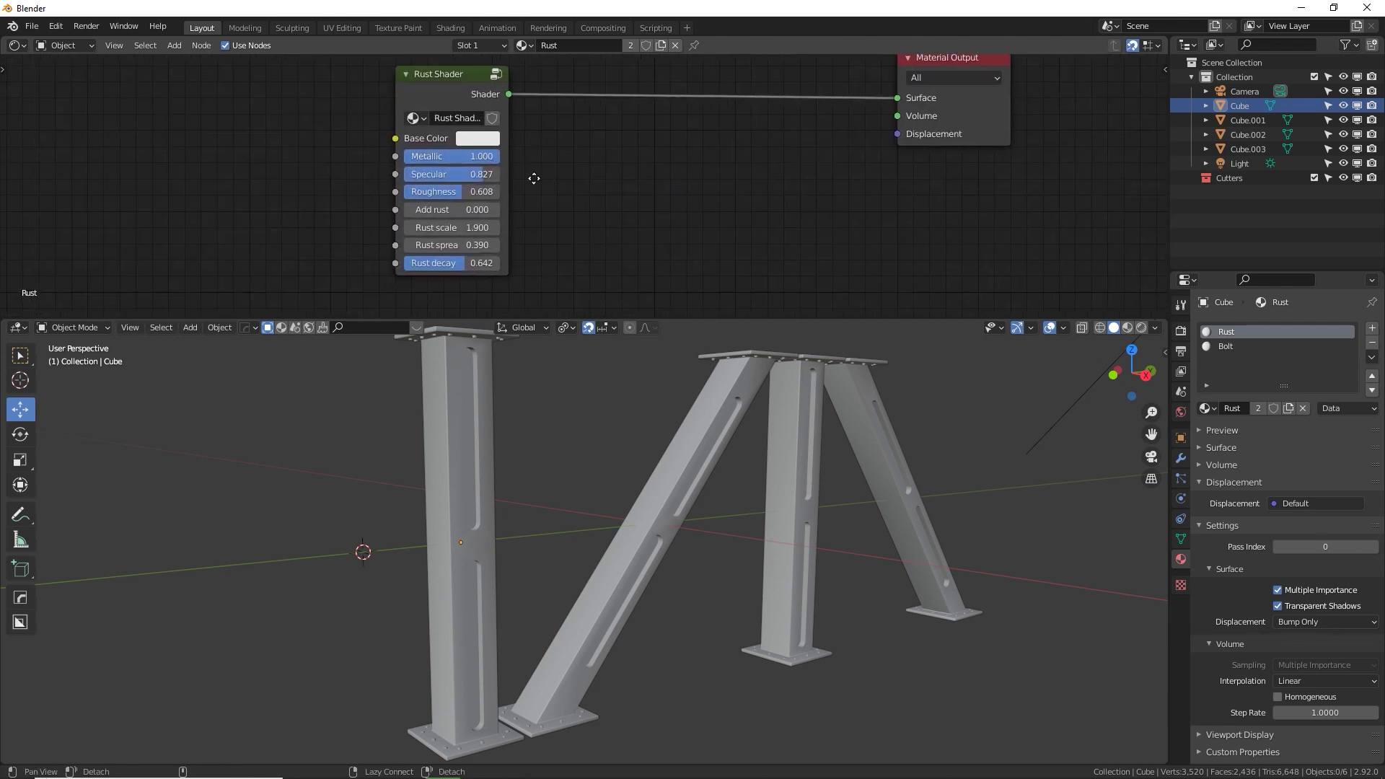
# Switch the 3D viewport to Material Preview and set the Rust Shader's Base Color to a saturated red-orange.
pyautogui.click(1128, 328)
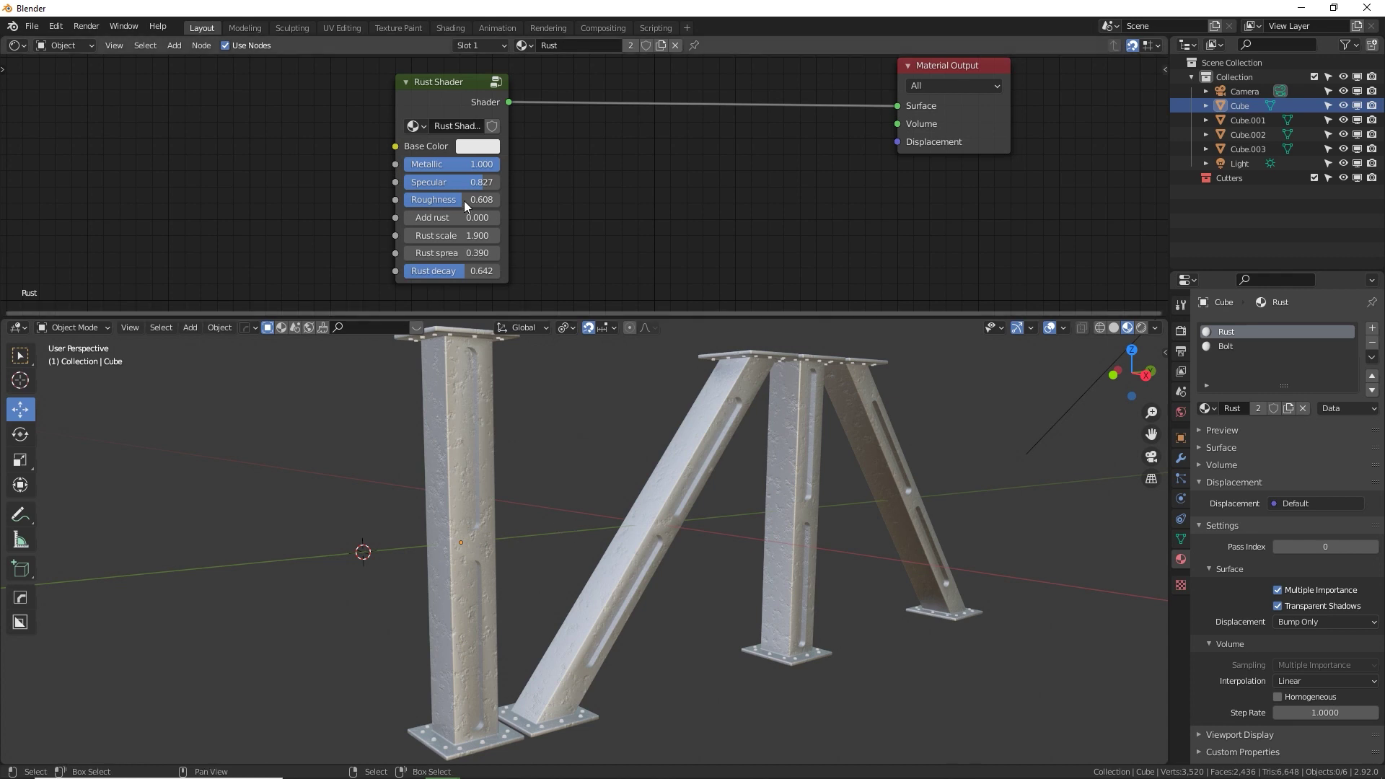
pyautogui.click(484, 146)
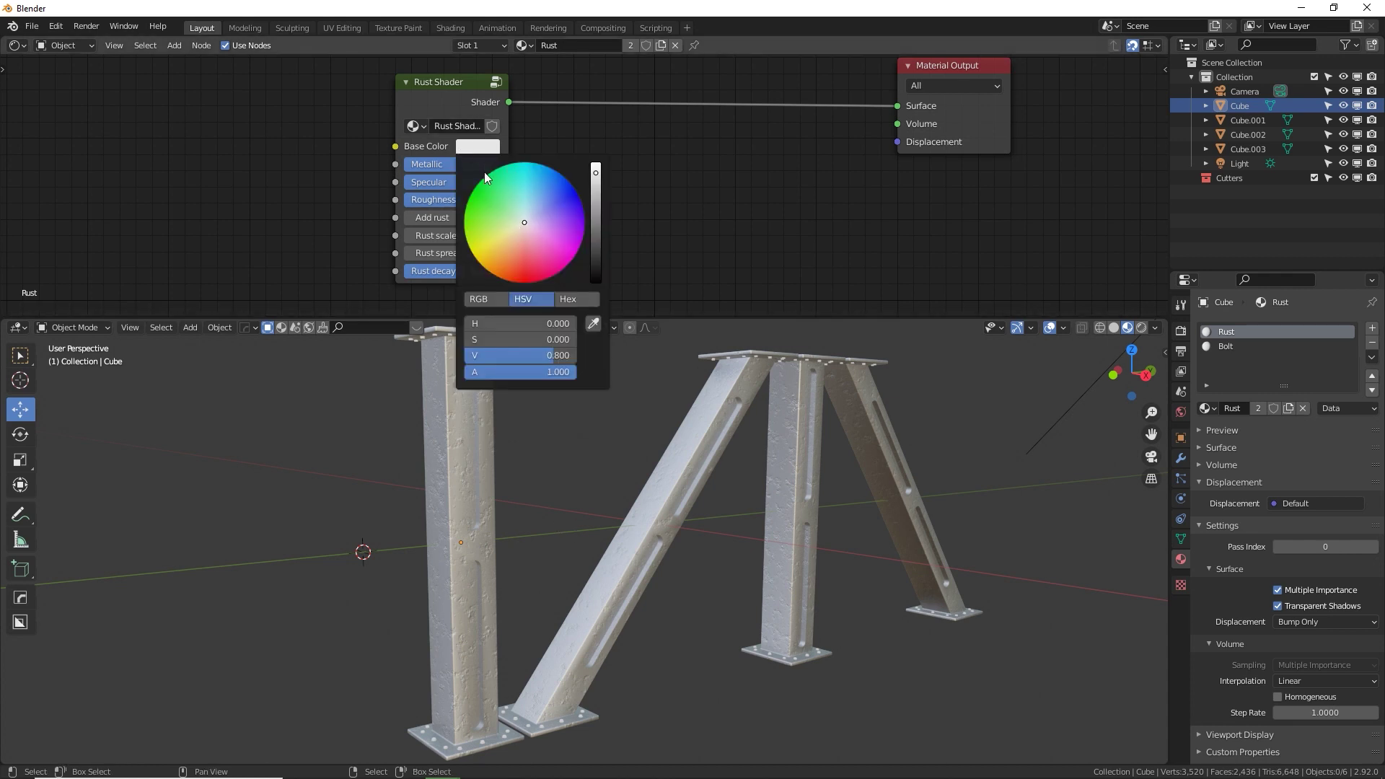
pyautogui.moveTo(525, 223); pyautogui.dragTo(509, 280)
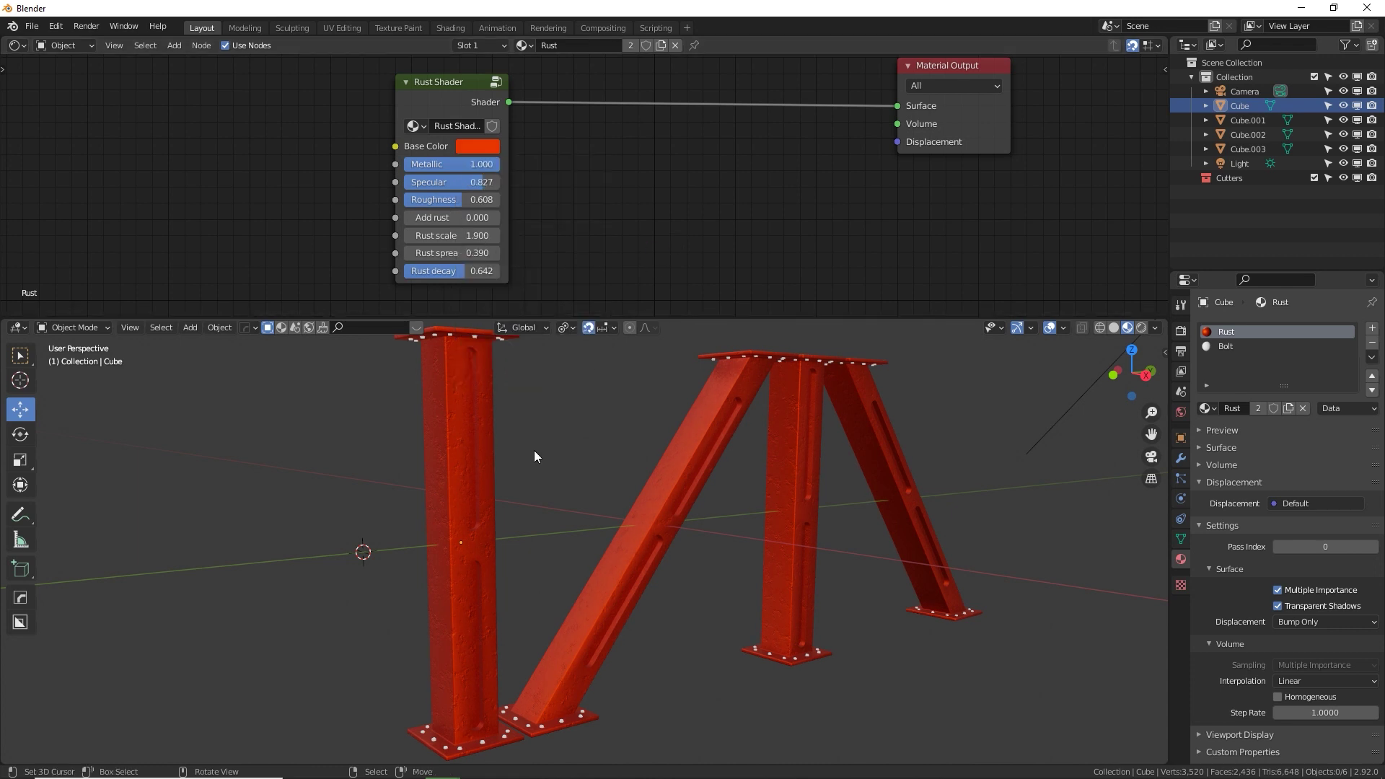
pyautogui.scroll(3, 479, 467)
pyautogui.moveTo(455, 454); pyautogui.dragTo(455, 404, button='middle')
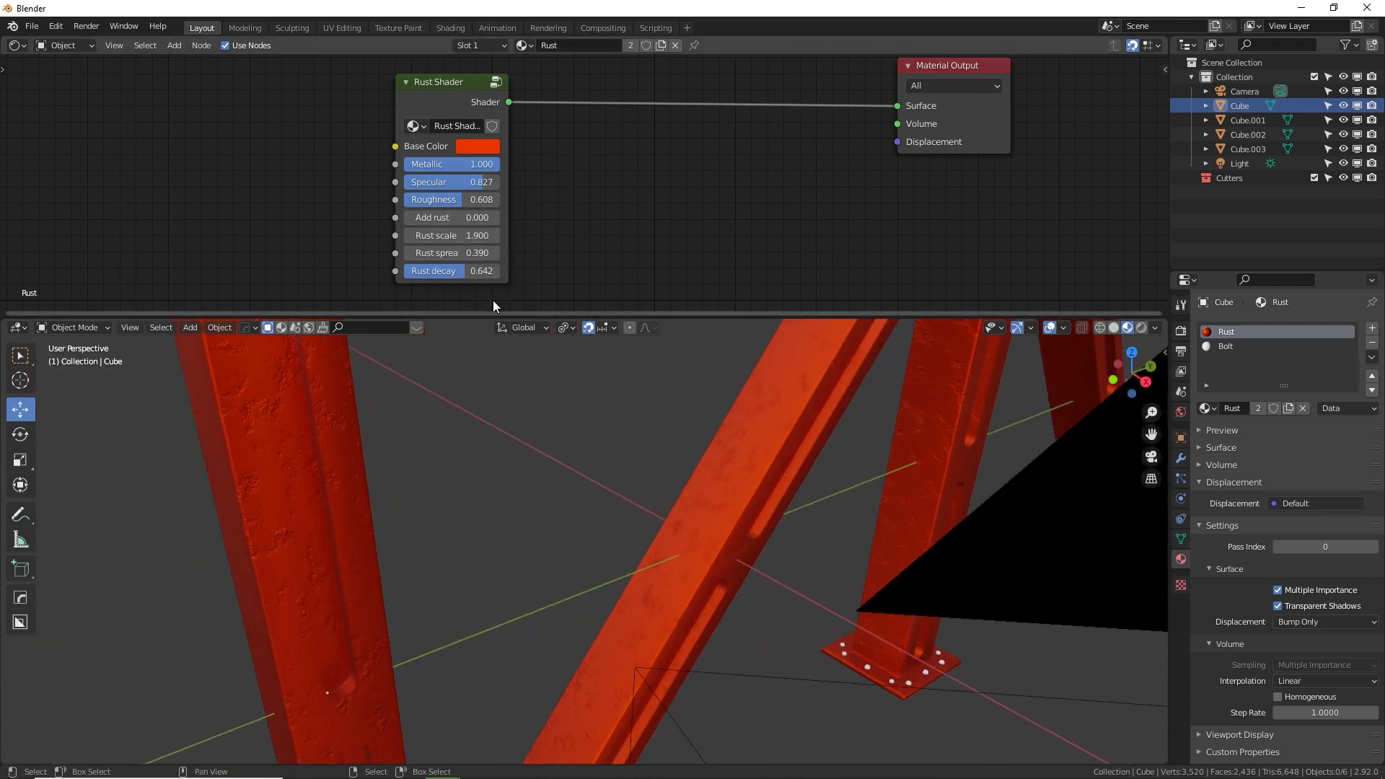
# Give the 3D viewport more height and set the Rust Shader's Add rust value to 0.840.
pyautogui.moveTo(477, 315); pyautogui.dragTo(478, 265)
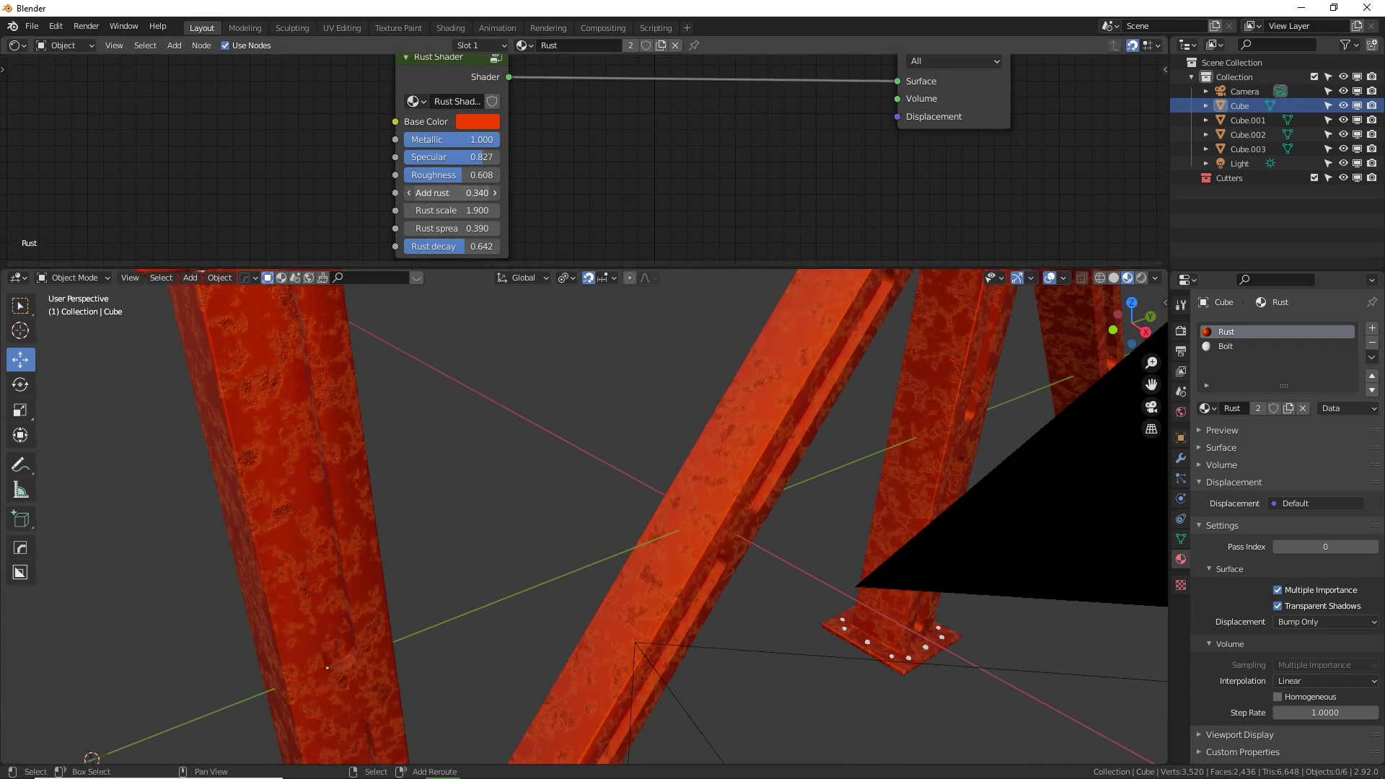
pyautogui.moveTo(452, 193); pyautogui.dragTo(476, 193)
pyautogui.scroll(-6, 625, 499)
pyautogui.moveTo(590, 502); pyautogui.dragTo(482, 461, button='middle')
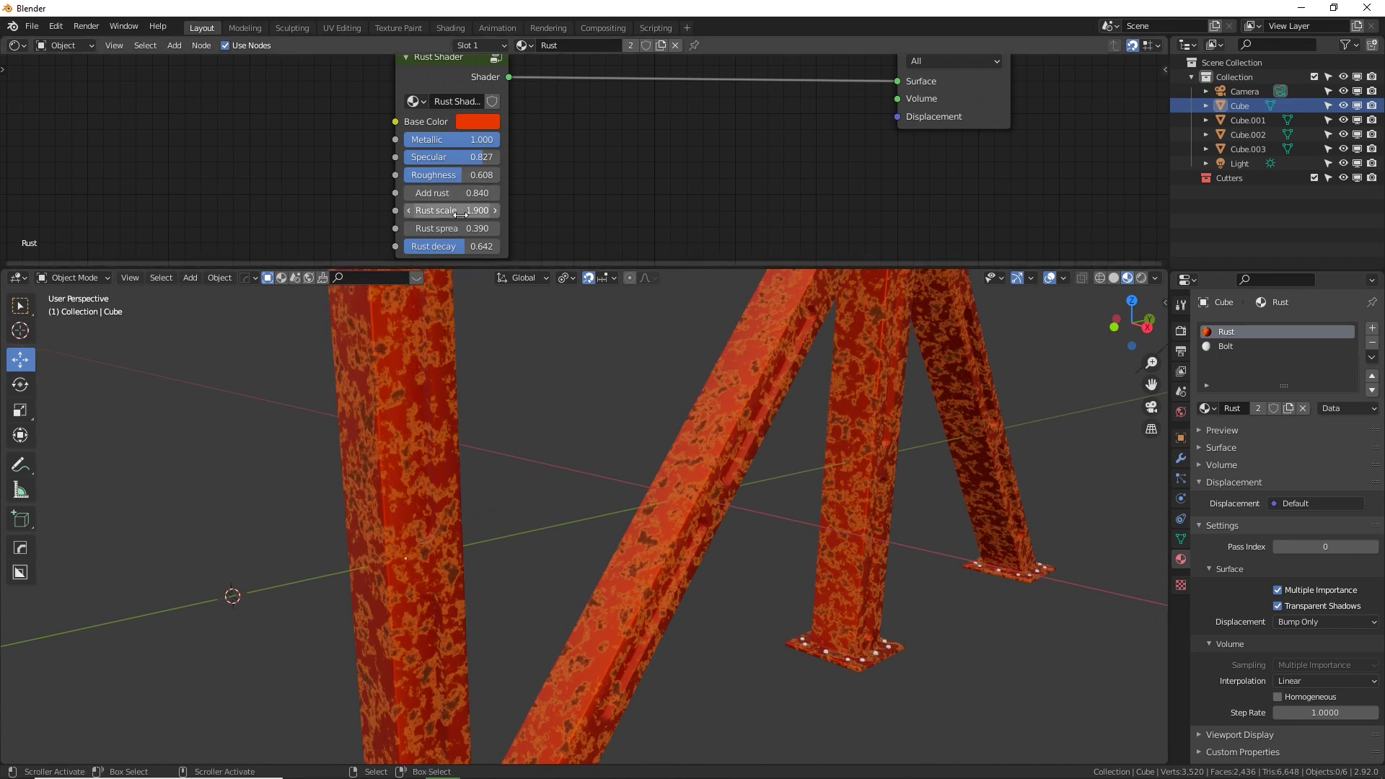
# Set the Rust Shader's Rust scale to 0.610, Rust decay to 0.892 and Rust spread to 0.600.
pyautogui.moveTo(462, 211); pyautogui.dragTo(397, 211)
pyautogui.moveTo(505, 548); pyautogui.dragTo(503, 453, button='middle')
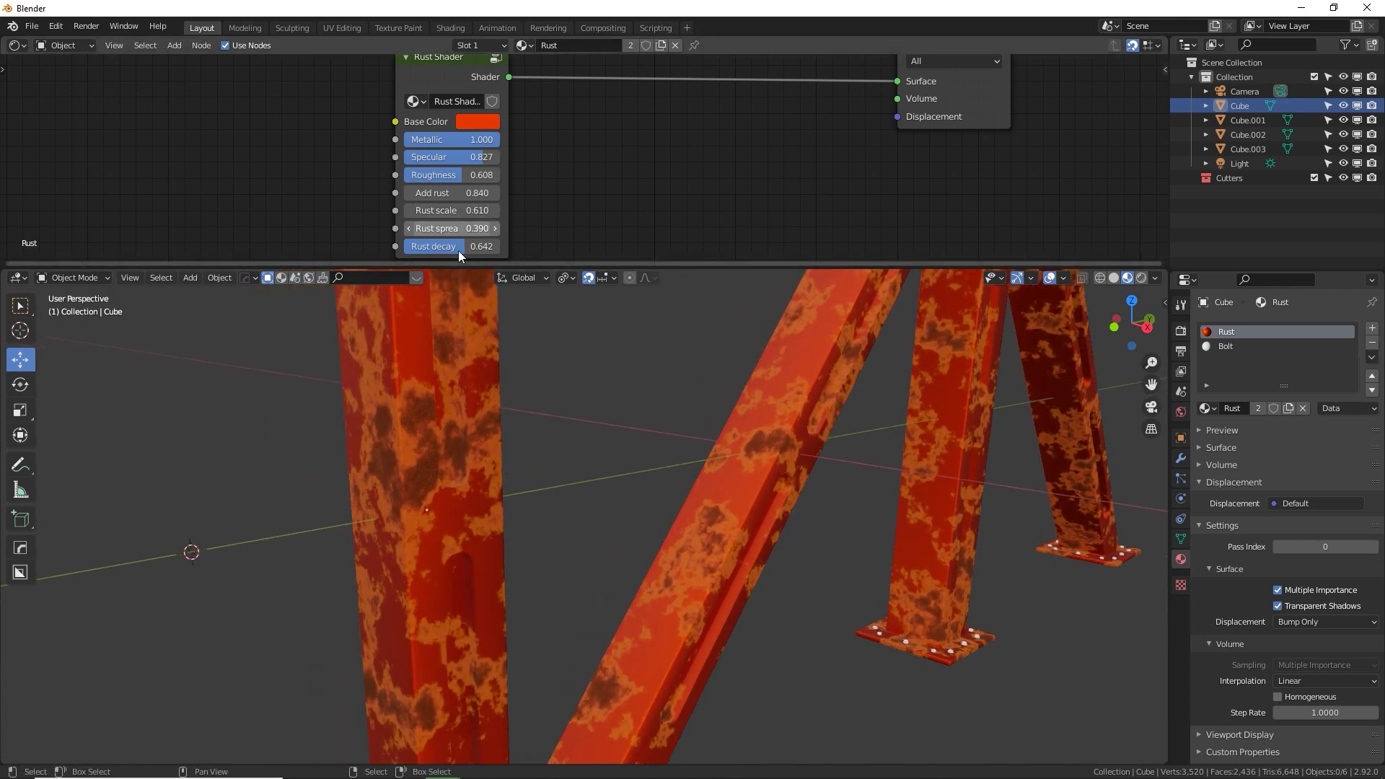
pyautogui.moveTo(457, 246)
pyautogui.mouseDown()
pyautogui.moveTo(404, 246)
pyautogui.moveTo(500, 246)
pyautogui.moveTo(426, 246)
pyautogui.moveTo(470, 246)
pyautogui.mouseUp()
pyautogui.moveTo(451, 228)
pyautogui.mouseDown()
pyautogui.moveTo(405, 228)
pyautogui.moveTo(491, 228)
pyautogui.moveTo(405, 228)
pyautogui.moveTo(473, 228)
pyautogui.mouseUp()
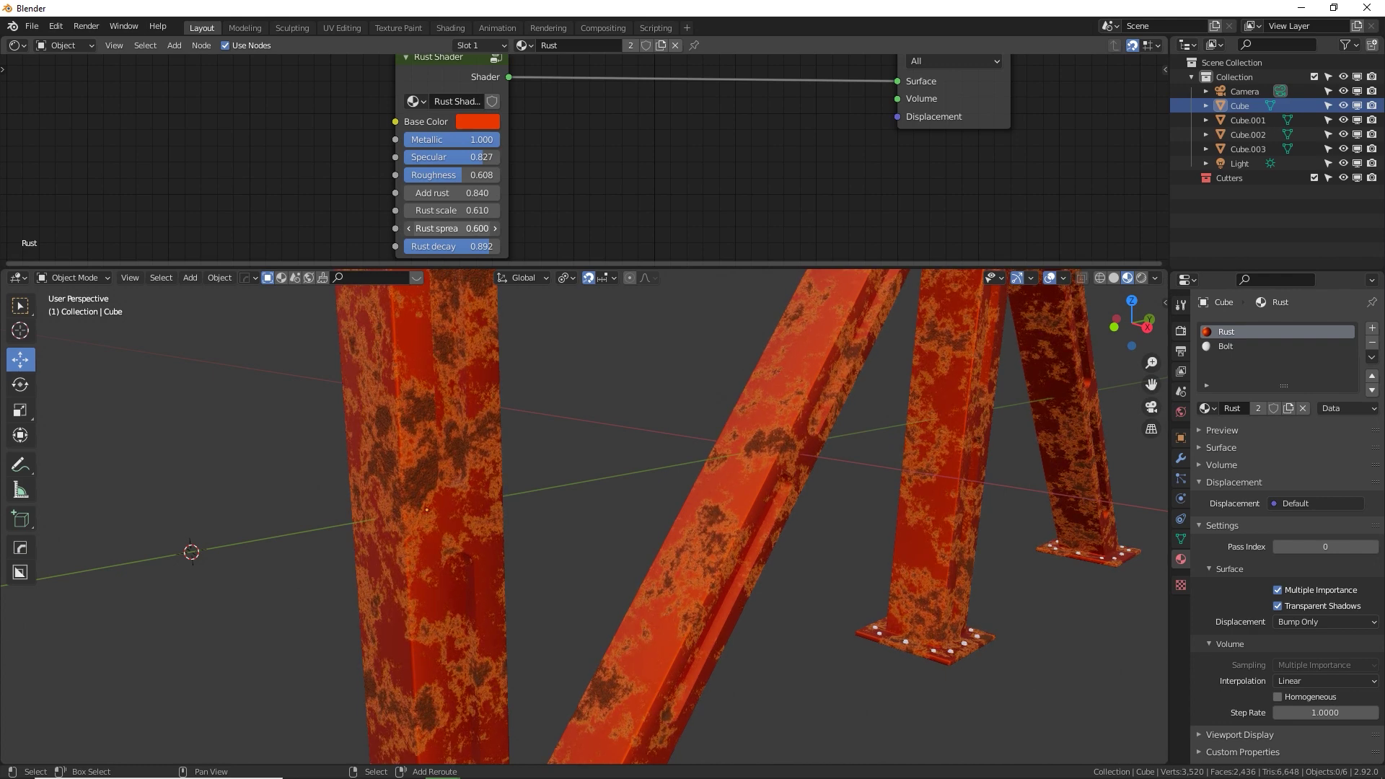
pyautogui.moveTo(594, 516); pyautogui.dragTo(504, 405, button='middle')
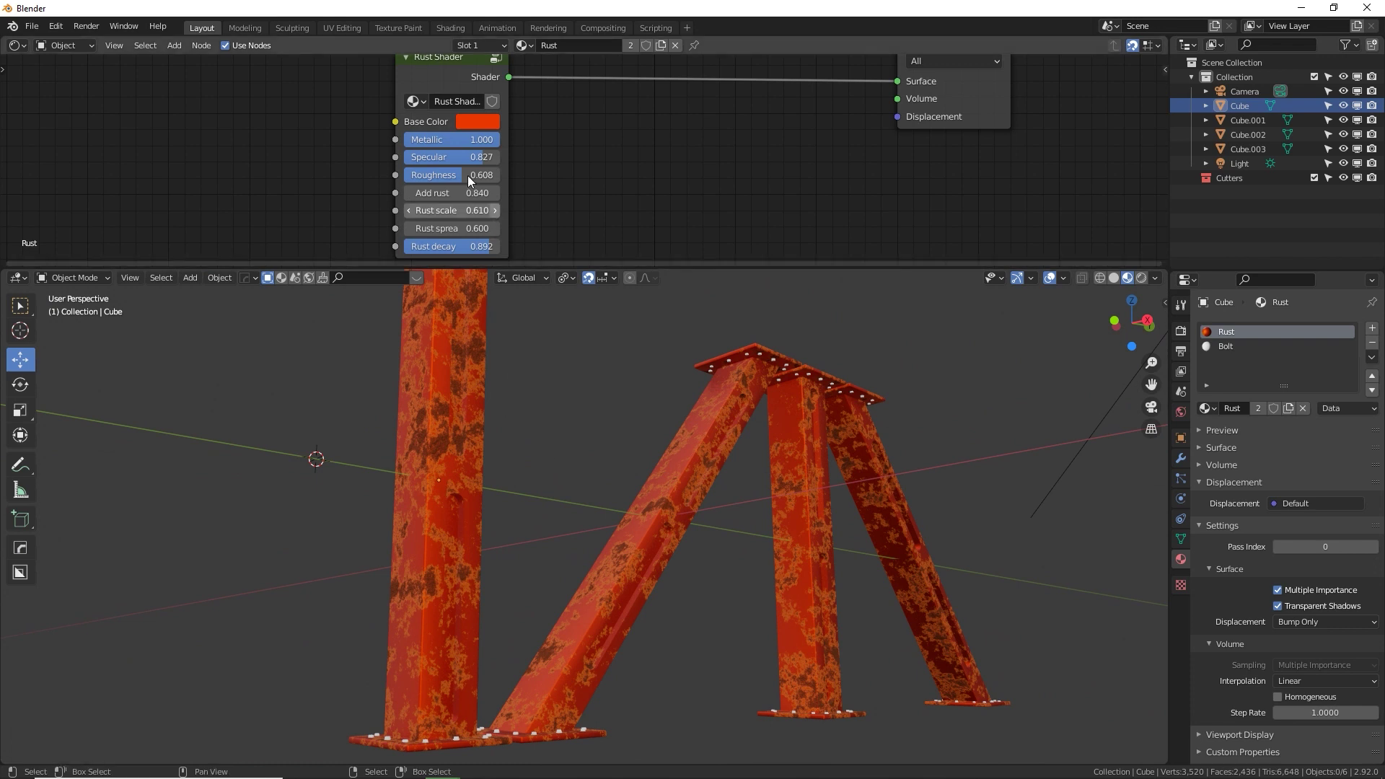
# Set the Rust Shader's Roughness to 0.600.
pyautogui.moveTo(467, 176)
pyautogui.mouseDown()
pyautogui.moveTo(422, 175)
pyautogui.moveTo(466, 175)
pyautogui.mouseUp()
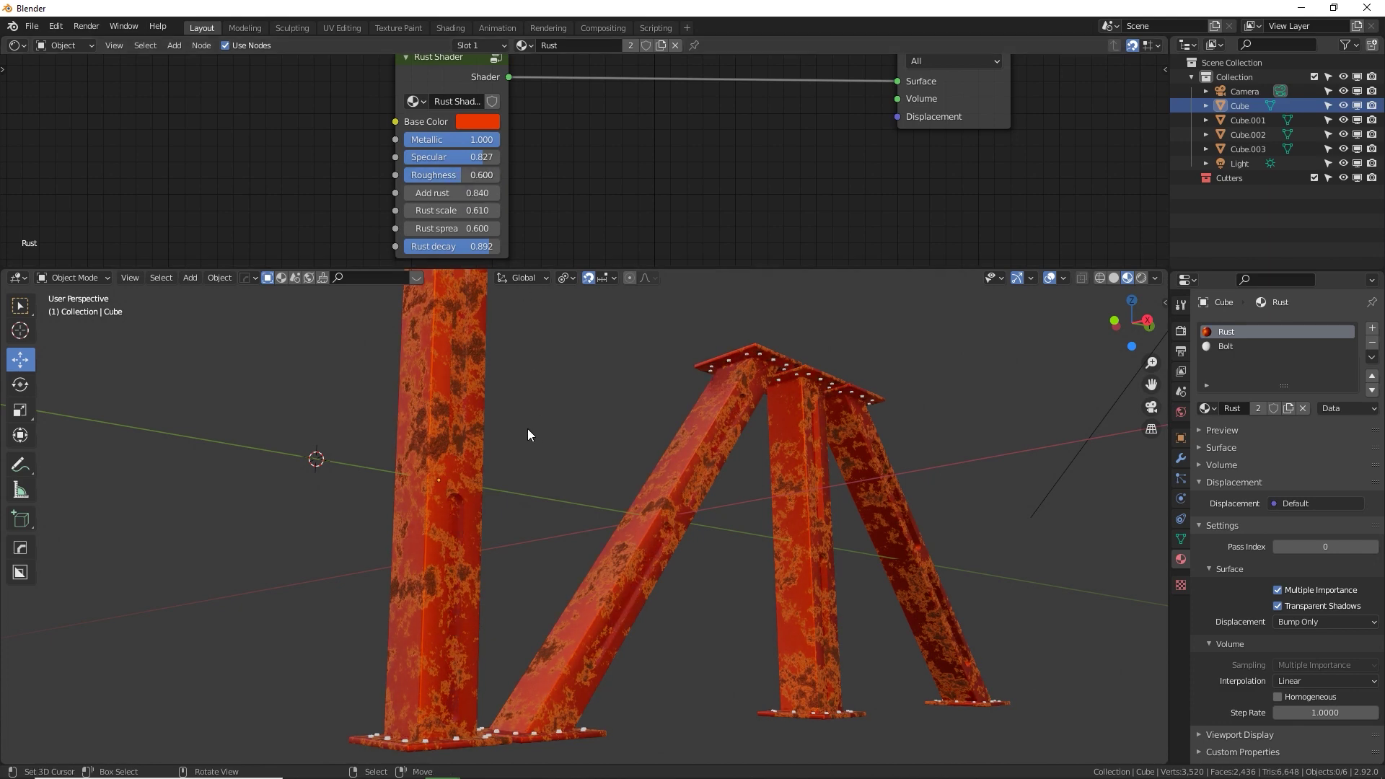
pyautogui.moveTo(526, 428); pyautogui.dragTo(520, 475, button='middle')
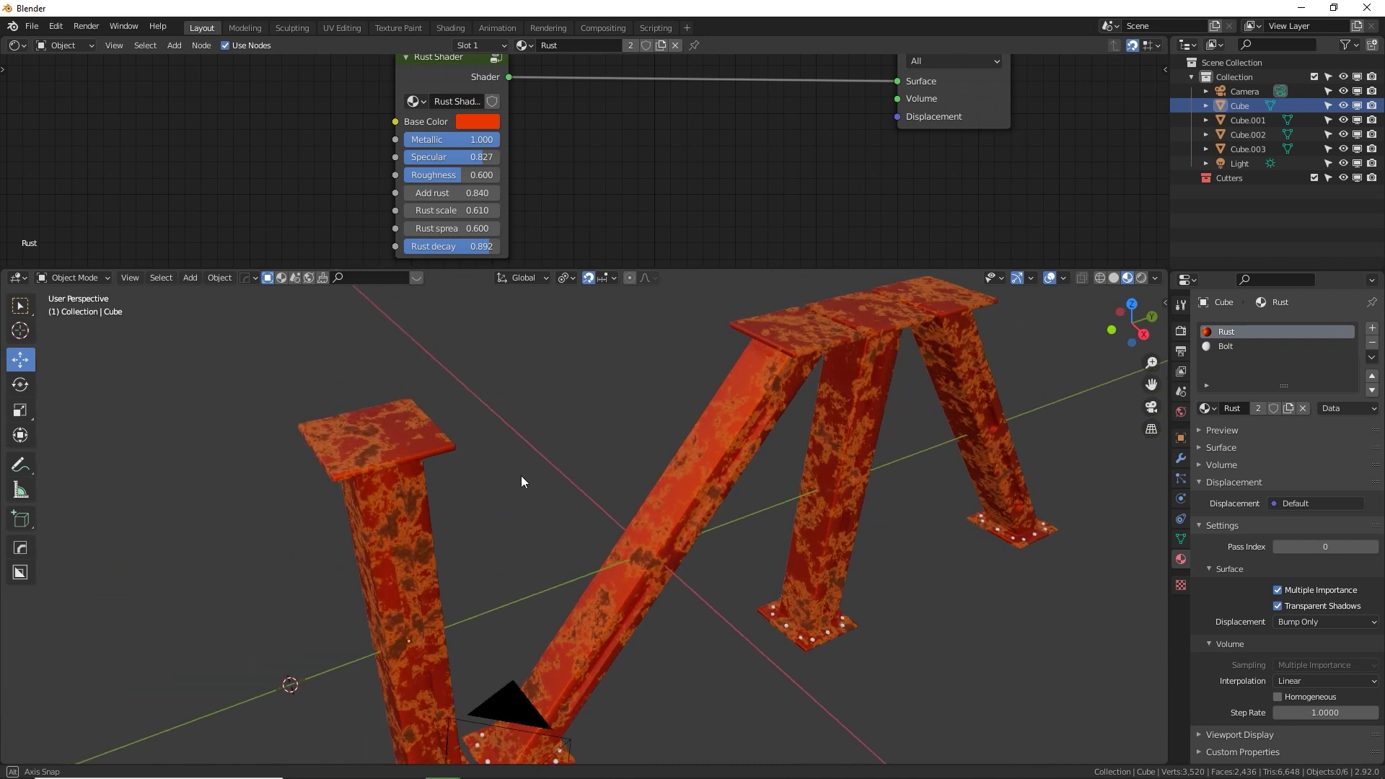
pyautogui.click(477, 156)
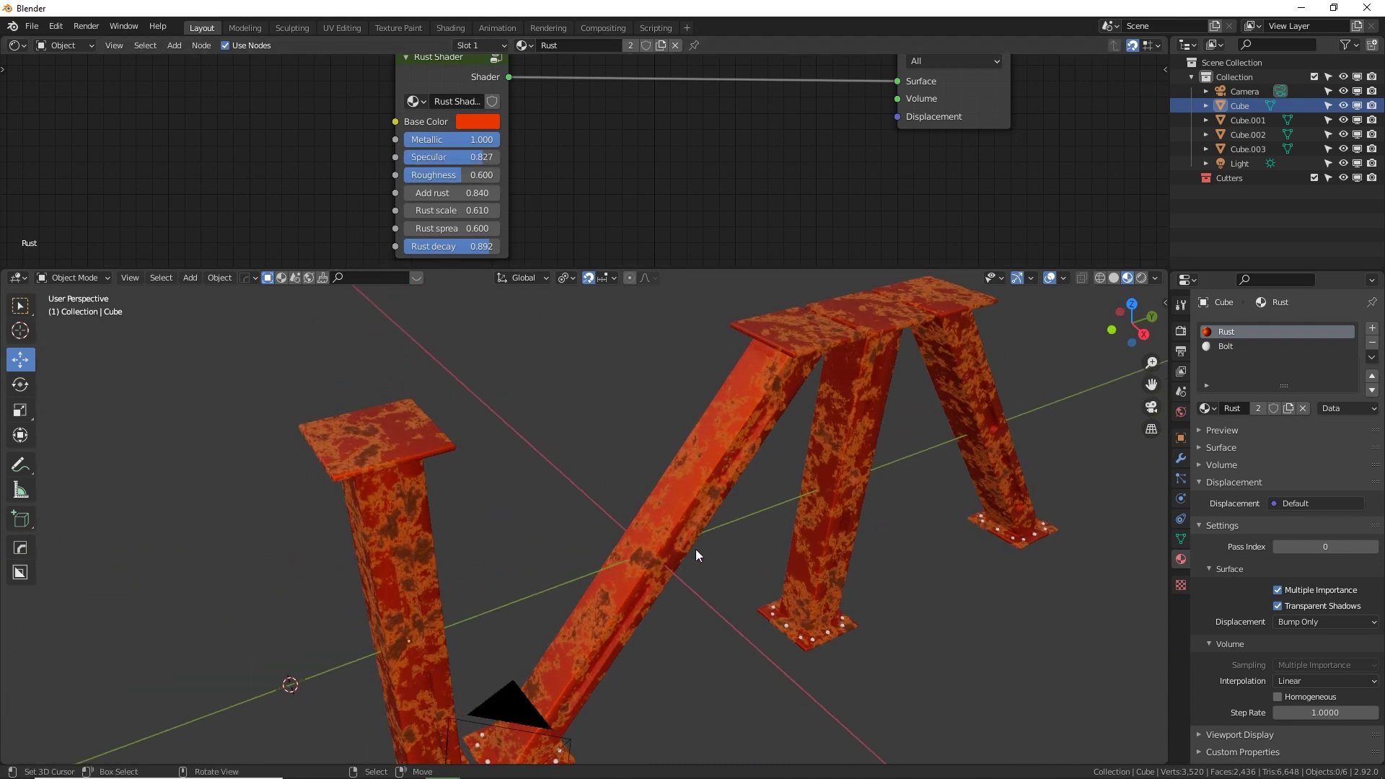
# Show the Bolt material's nodes and add the Metal Shader group node beside its Principled BSDF.
pyautogui.moveTo(695, 549); pyautogui.dragTo(627, 509, button='middle')
pyautogui.scroll(3, 561, 651)
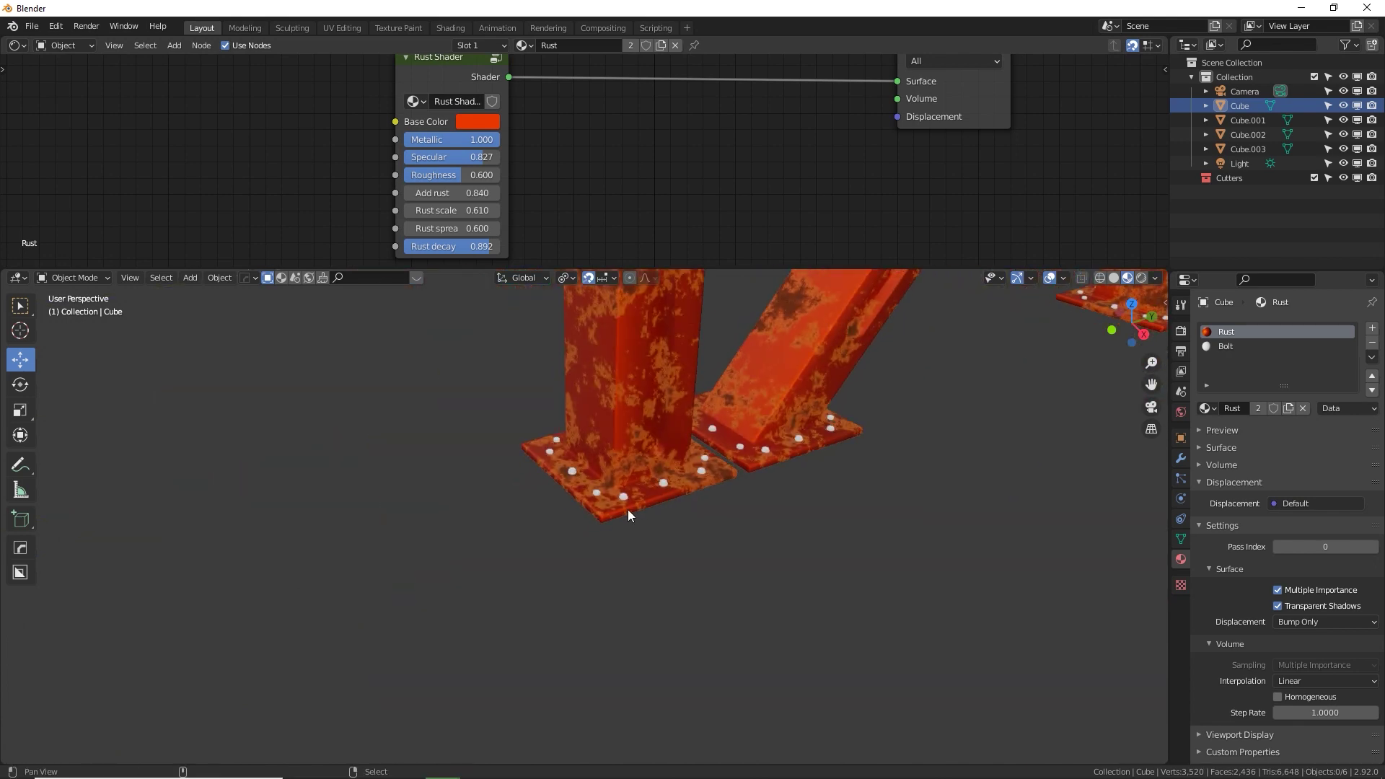
pyautogui.scroll(2, 628, 510)
pyautogui.moveTo(719, 434); pyautogui.dragTo(668, 482, button='middle')
pyautogui.scroll(3, 621, 563)
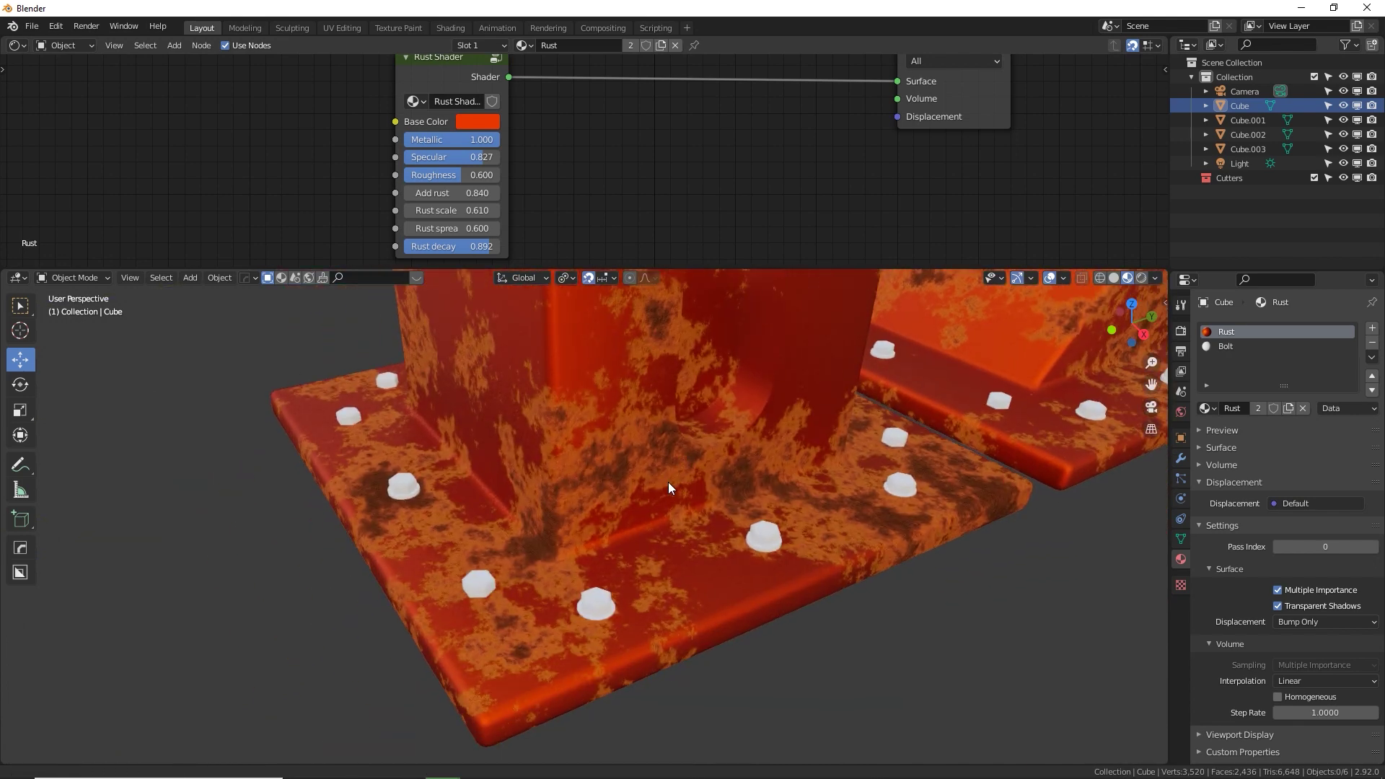
pyautogui.click(1215, 346)
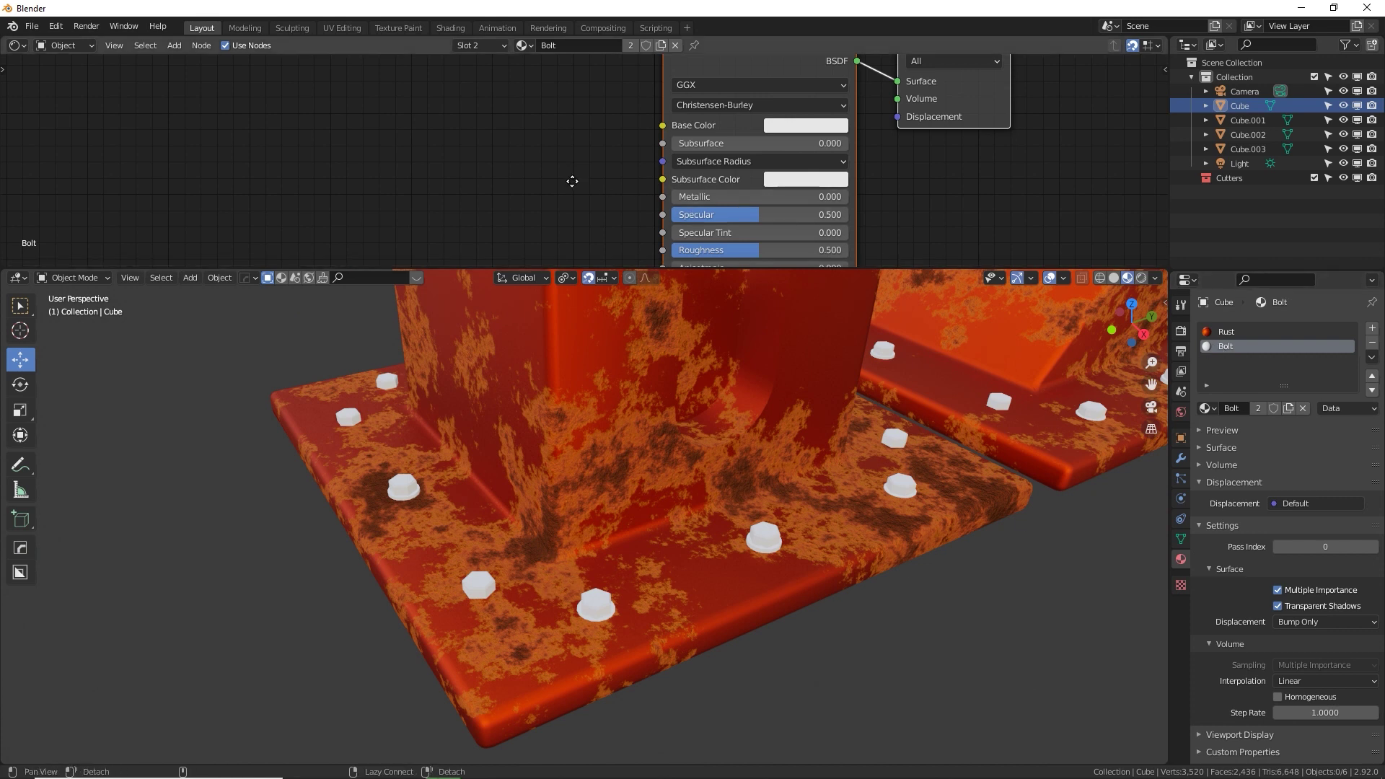
pyautogui.keyDown('shift'); pyautogui.scroll(1, 572, 176); pyautogui.keyUp('shift')
pyautogui.hotkey('shift', 'a')
pyautogui.moveTo(327, 193)
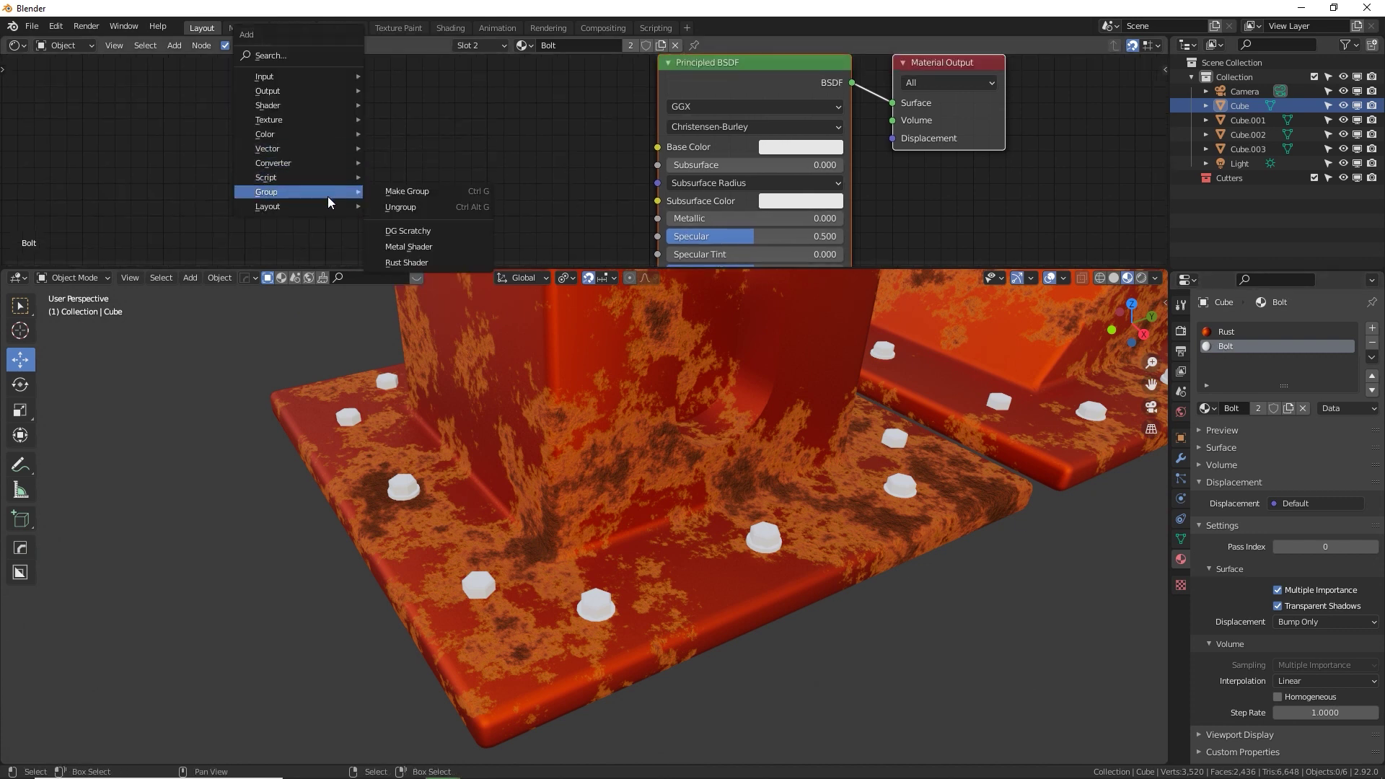
pyautogui.click(434, 249)
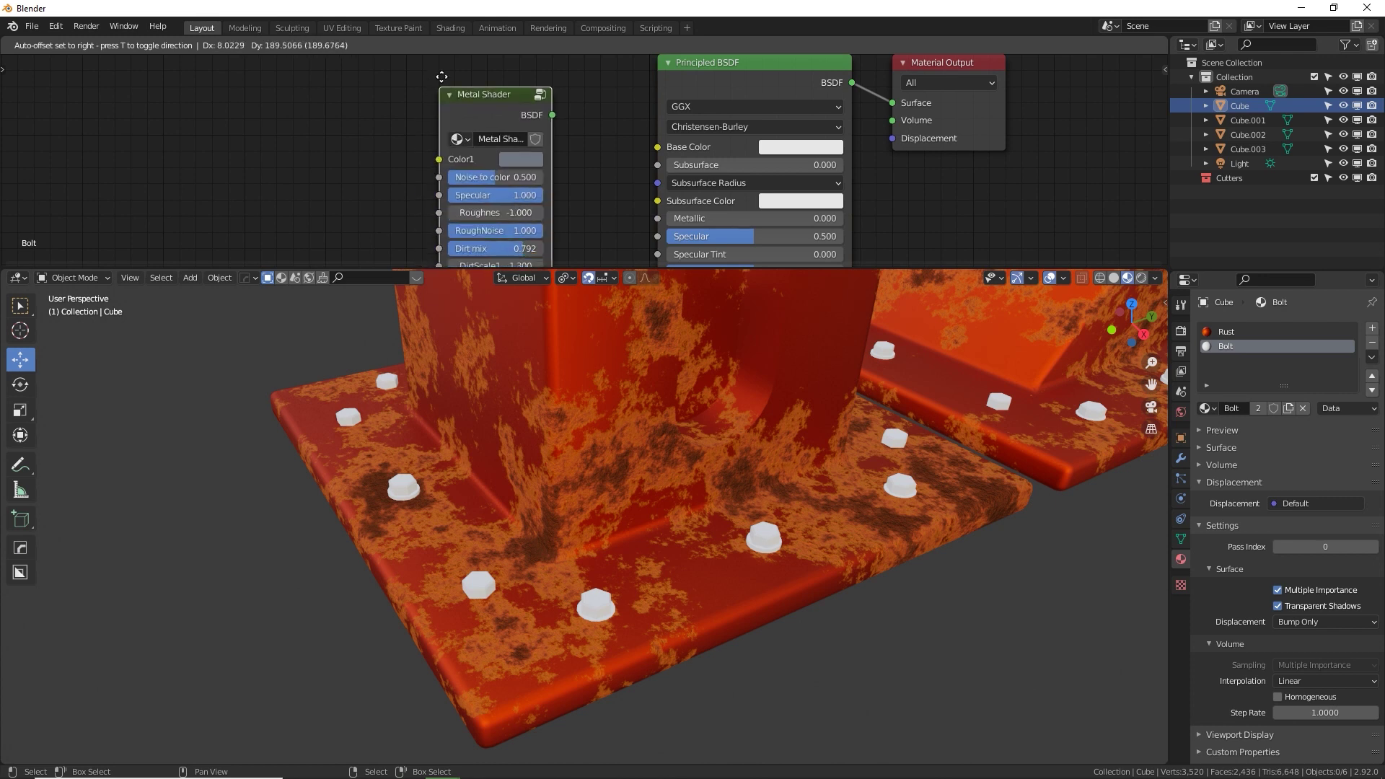
pyautogui.click(448, 260)
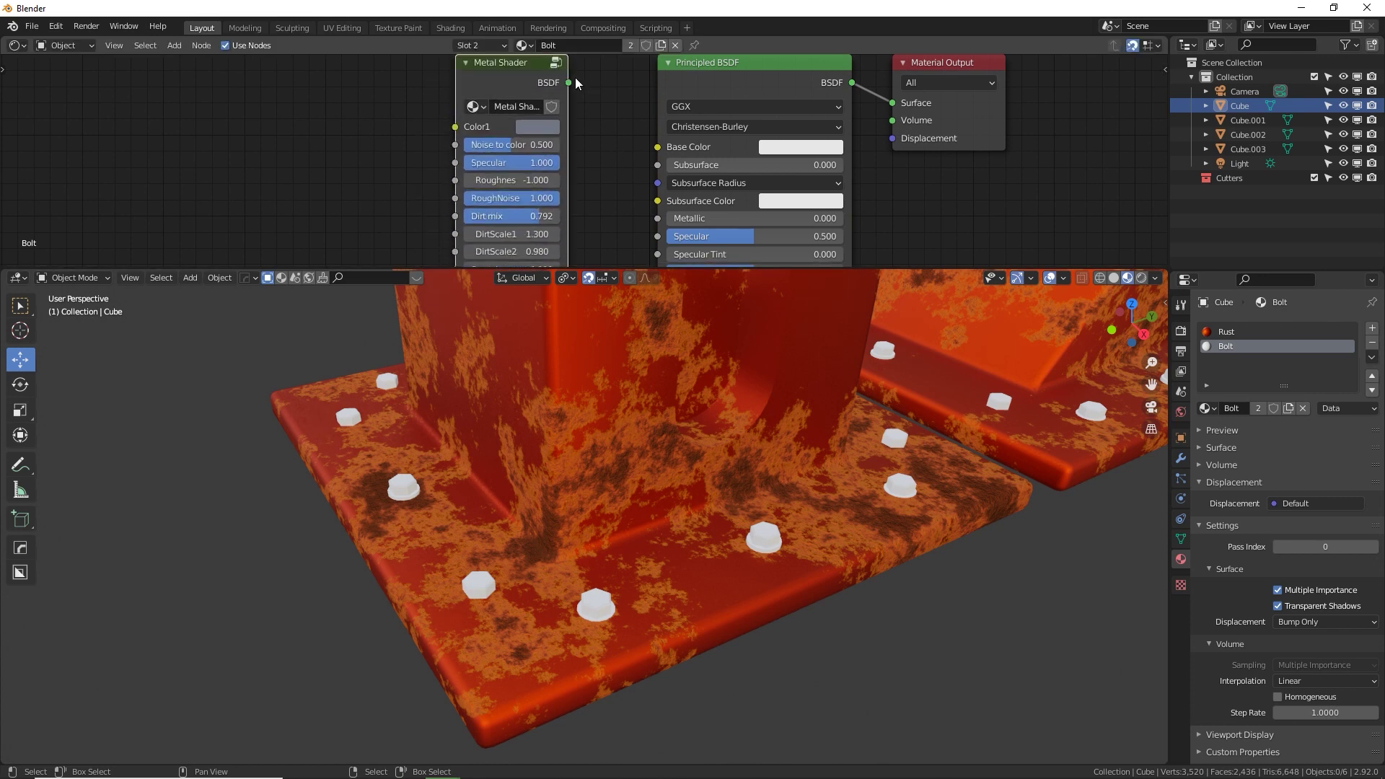
# Connect the Metal Shader to the Bolt material's Surface output in place of the Principled BSDF, and give the Shader Editor more height.
pyautogui.moveTo(569, 82); pyautogui.dragTo(893, 102)
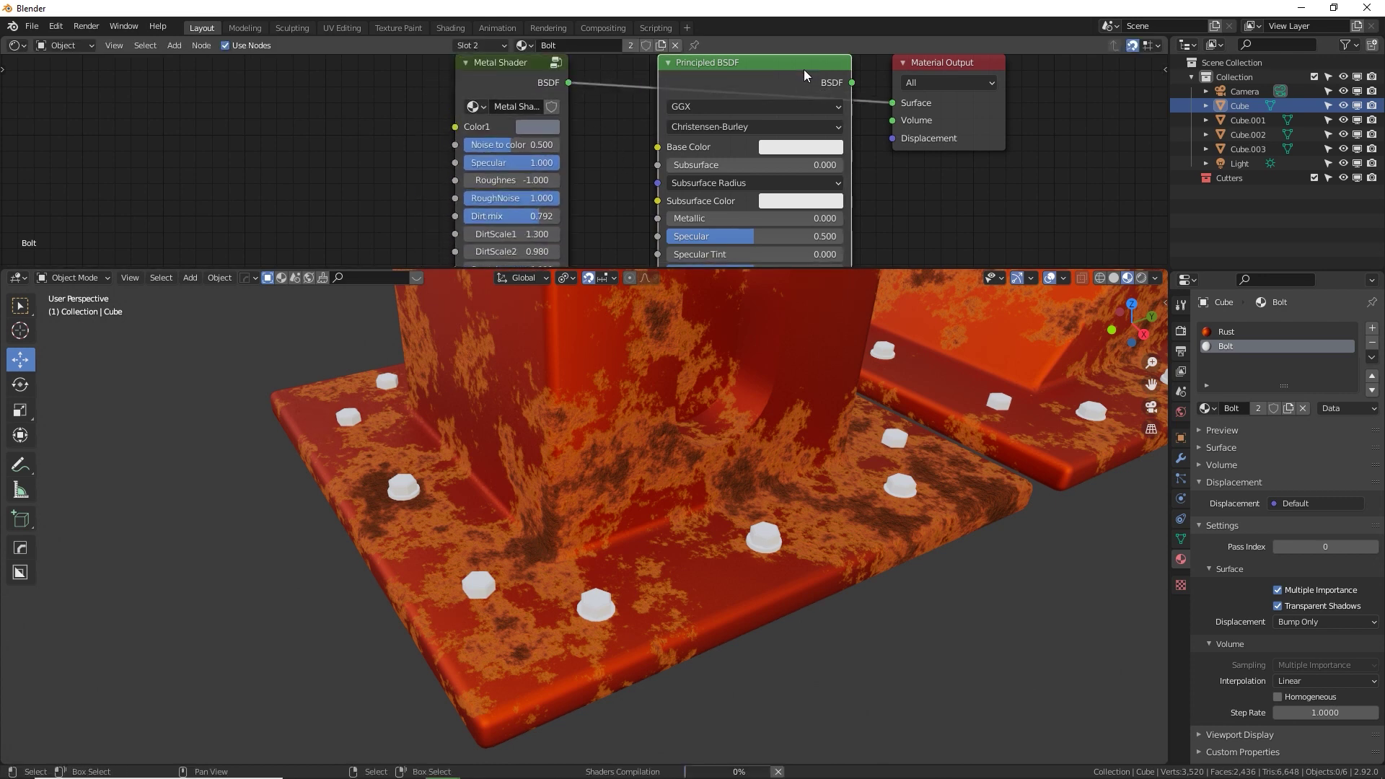
pyautogui.press('x')
pyautogui.moveTo(541, 267); pyautogui.dragTo(541, 337)
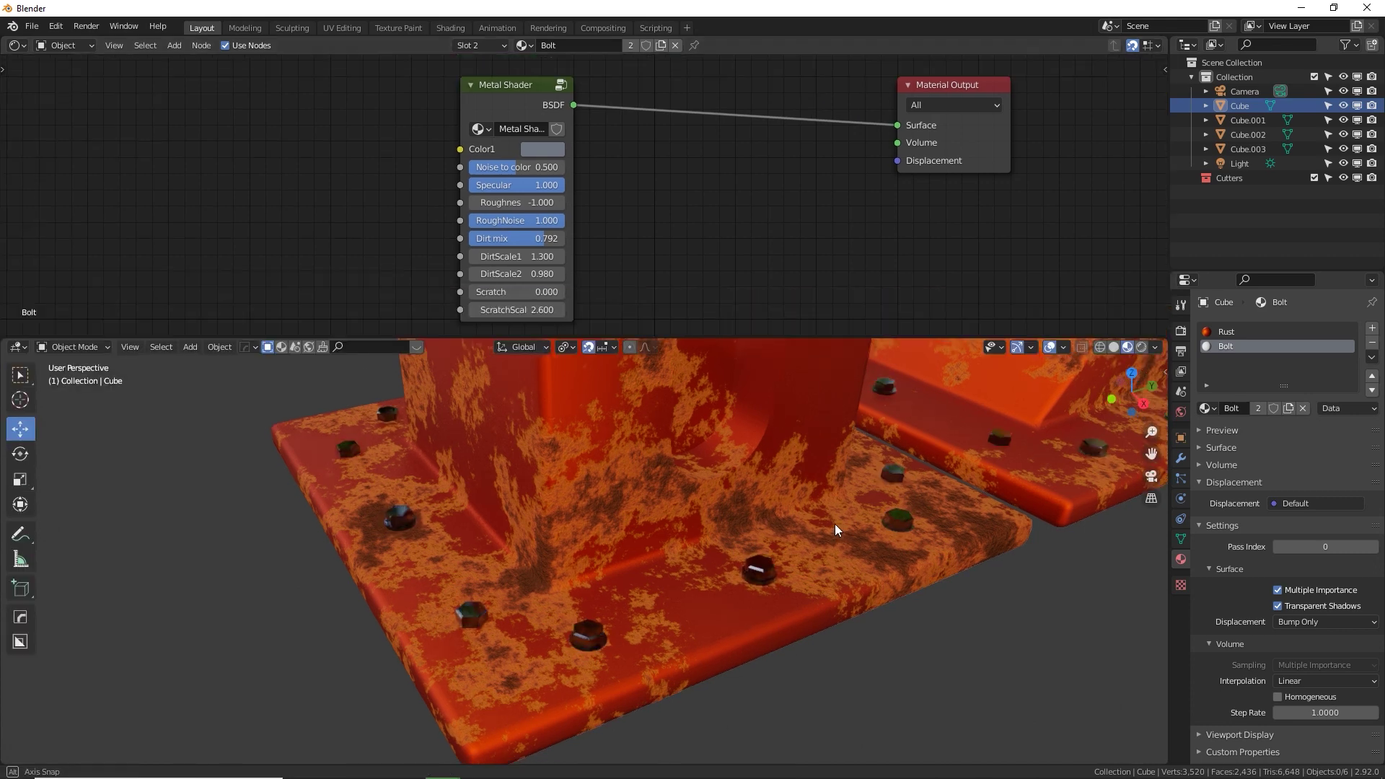
# Brighten the Metal Shader's Color1 to a light blue-gray, checking the bolts on the base plates up close.
pyautogui.moveTo(834, 524); pyautogui.dragTo(686, 504, button='middle')
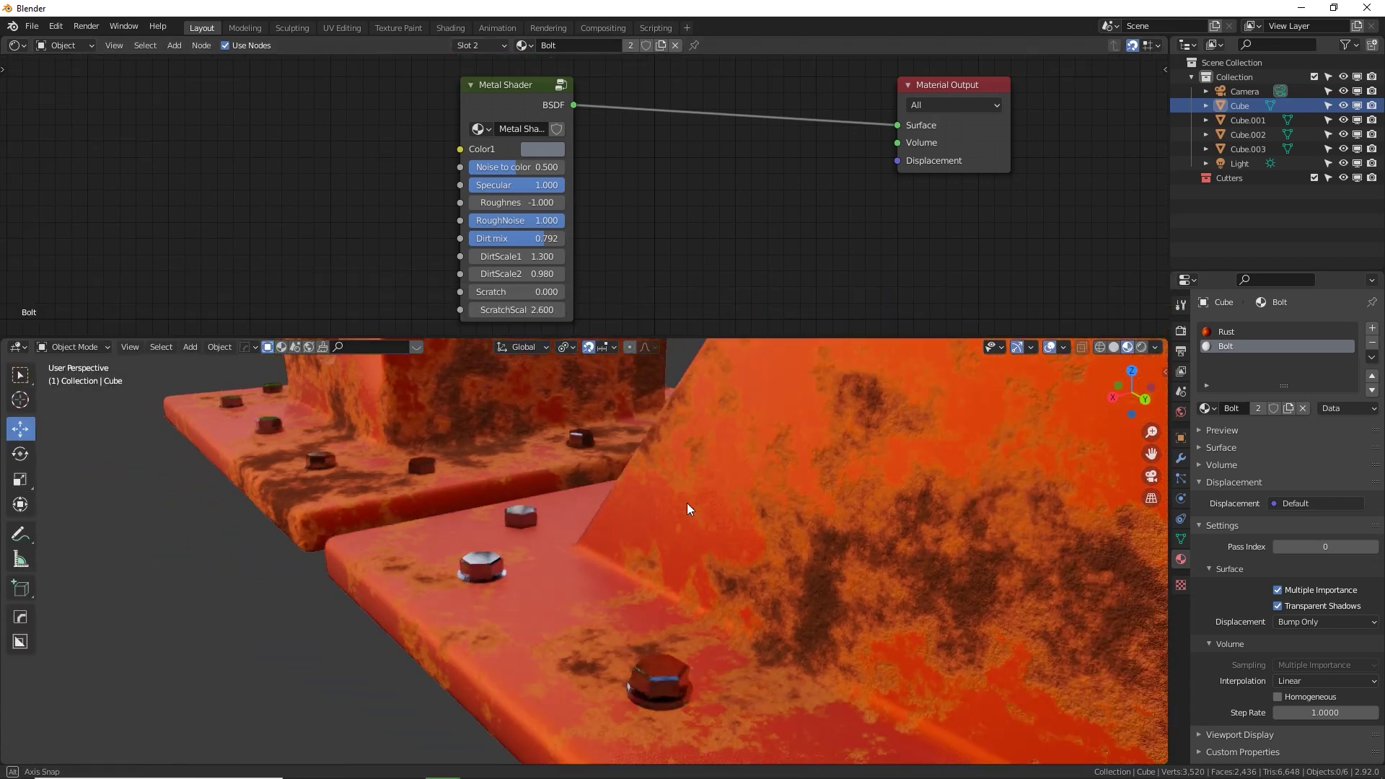
pyautogui.scroll(8, 686, 498)
pyautogui.scroll(-6, 694, 501)
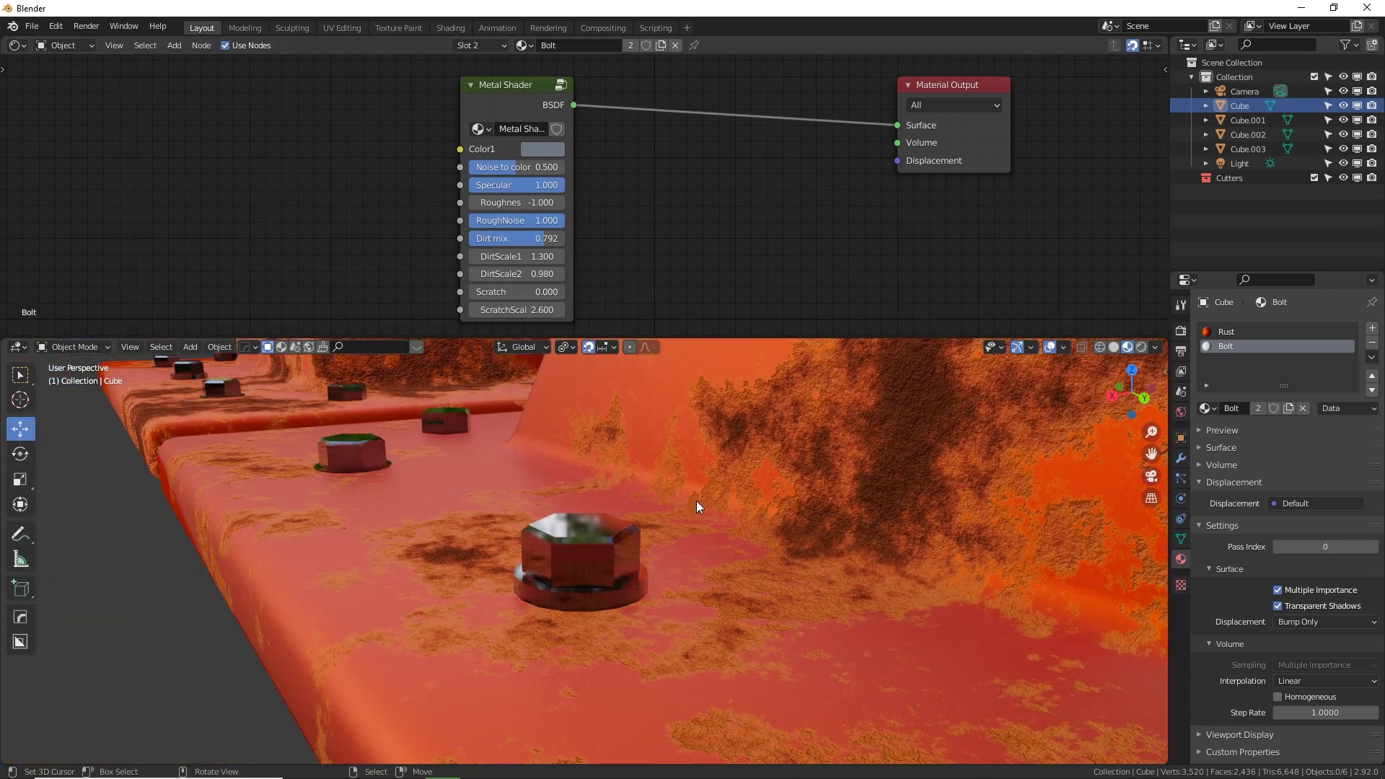
pyautogui.moveTo(692, 501); pyautogui.dragTo(531, 173, button='middle')
pyautogui.click(541, 149)
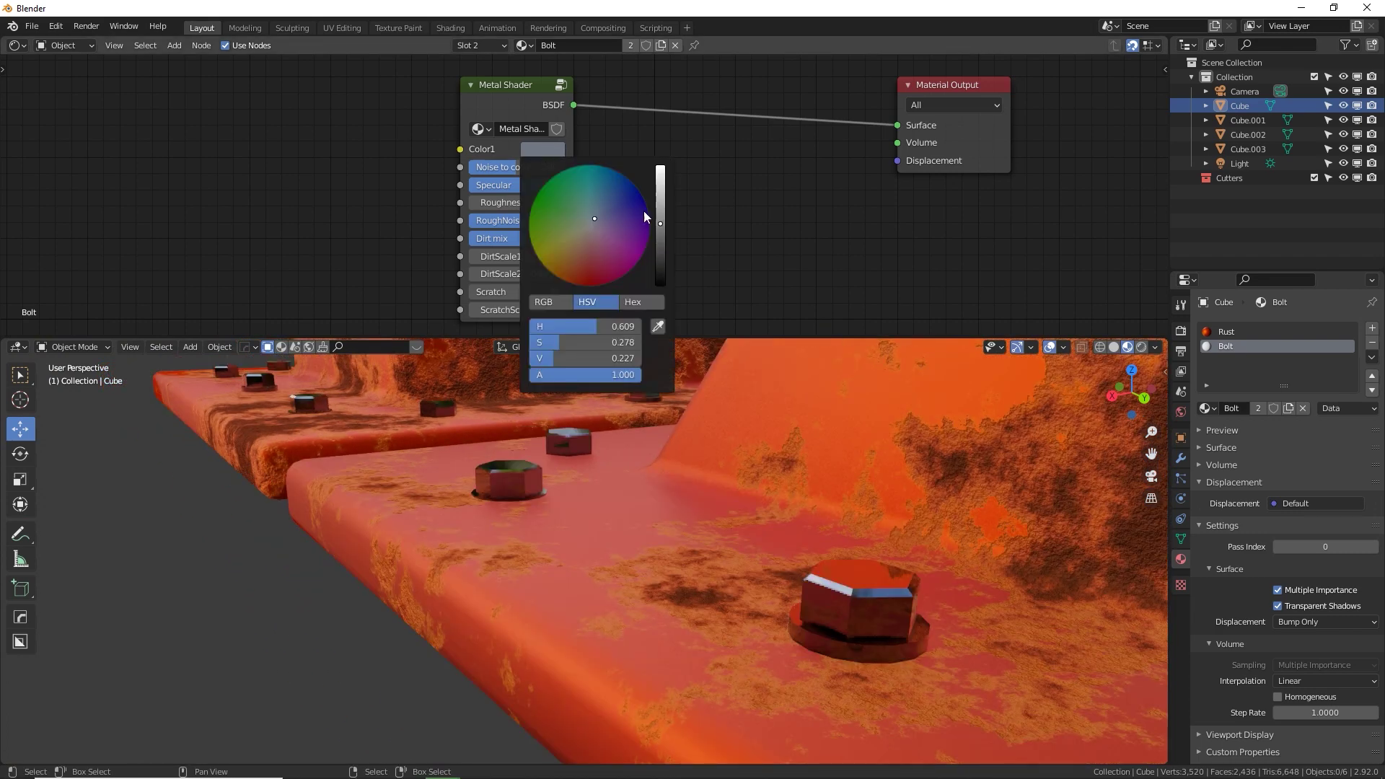
pyautogui.moveTo(661, 220); pyautogui.dragTo(660, 186)
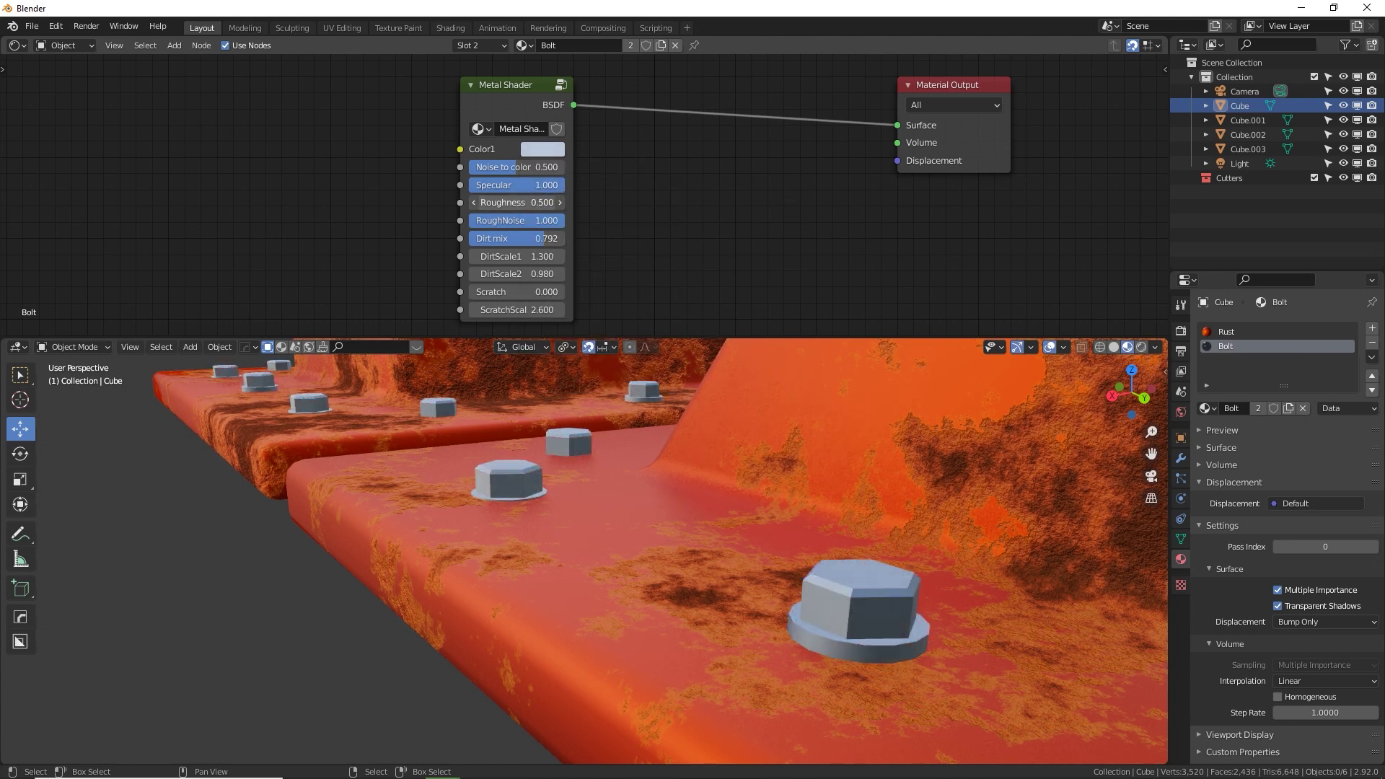
# Set the Metal Shader's Roughness to 0.260, RoughNoise to 0.550, DirtScale1 to 9.020 and DirtScale2 to 4.280.
pyautogui.moveTo(534, 203); pyautogui.dragTo(570, 273)
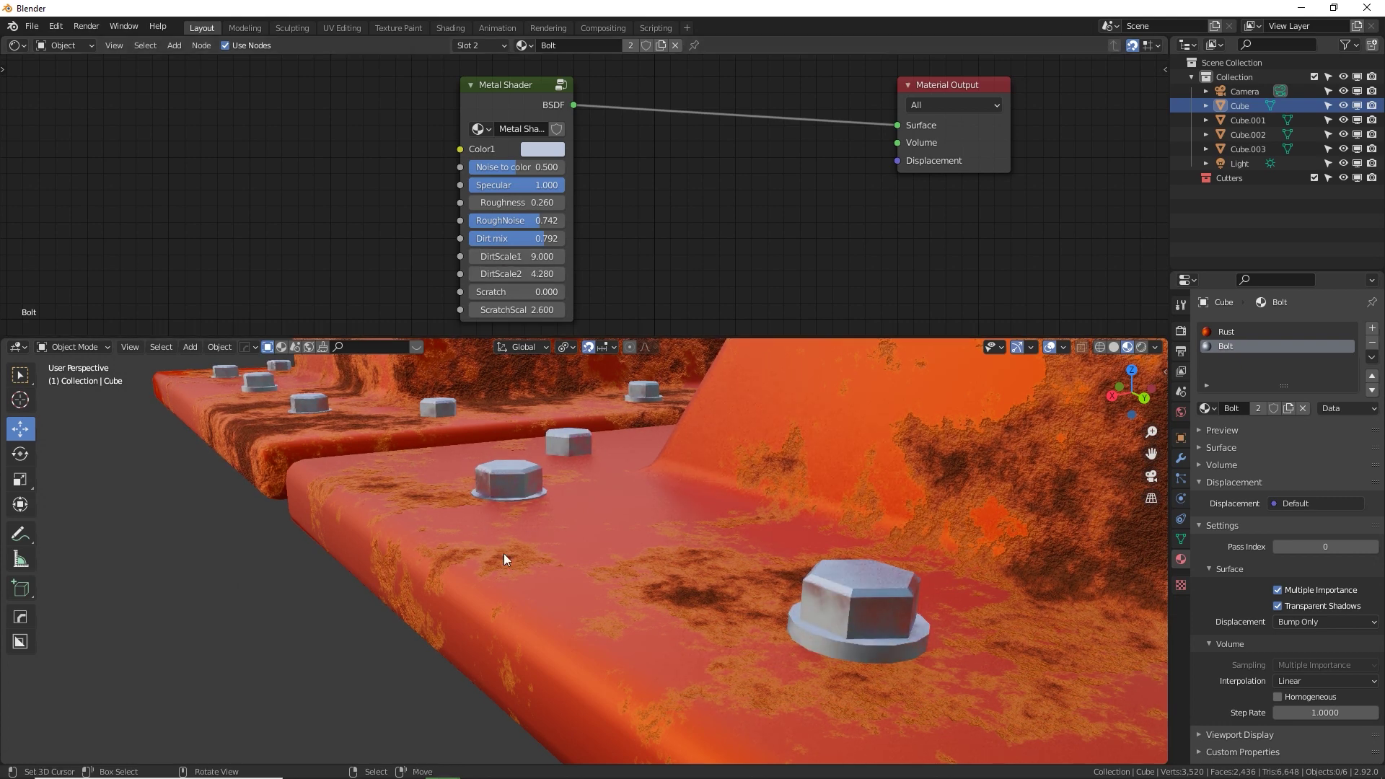
pyautogui.moveTo(503, 553); pyautogui.dragTo(603, 561, button='middle')
pyautogui.scroll(5, 518, 543)
pyautogui.moveTo(518, 543); pyautogui.dragTo(664, 526, button='middle')
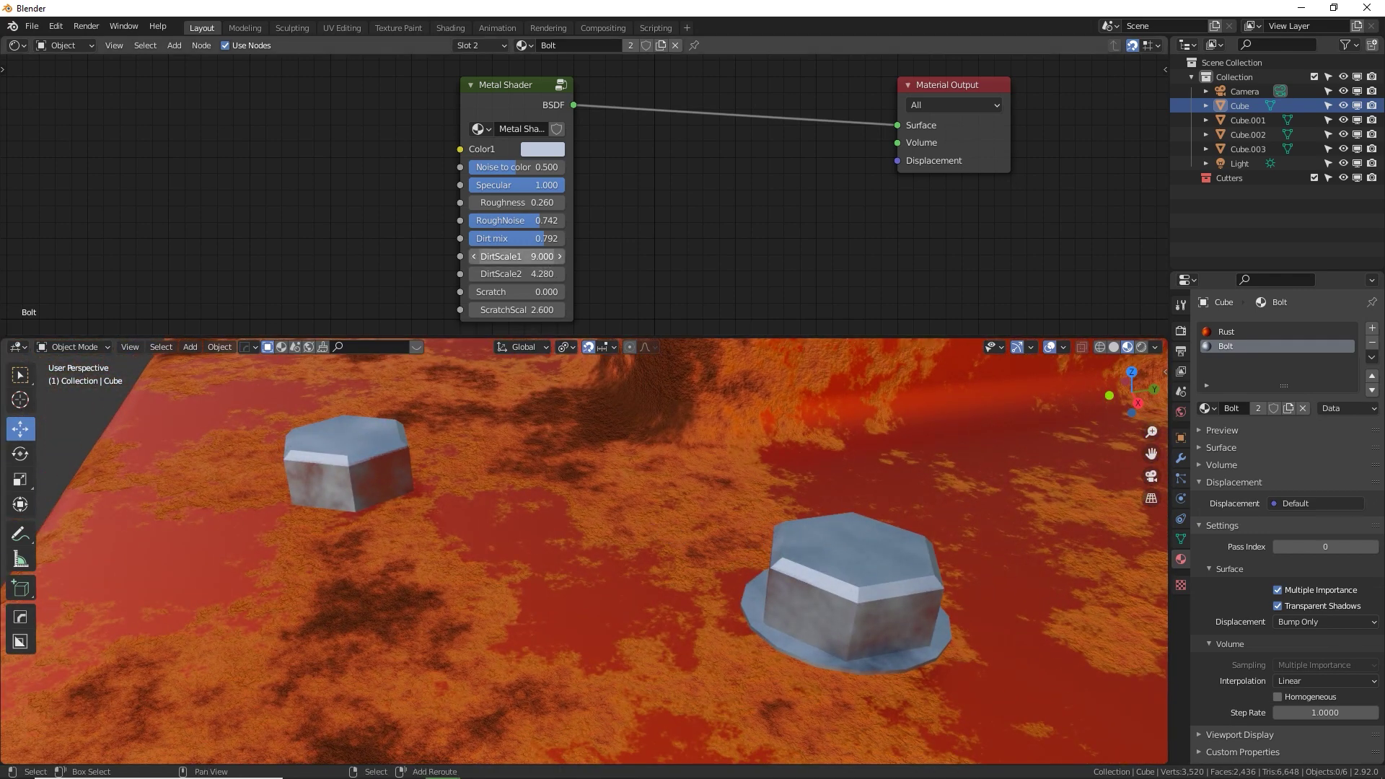
pyautogui.moveTo(560, 274); pyautogui.dragTo(559, 275)
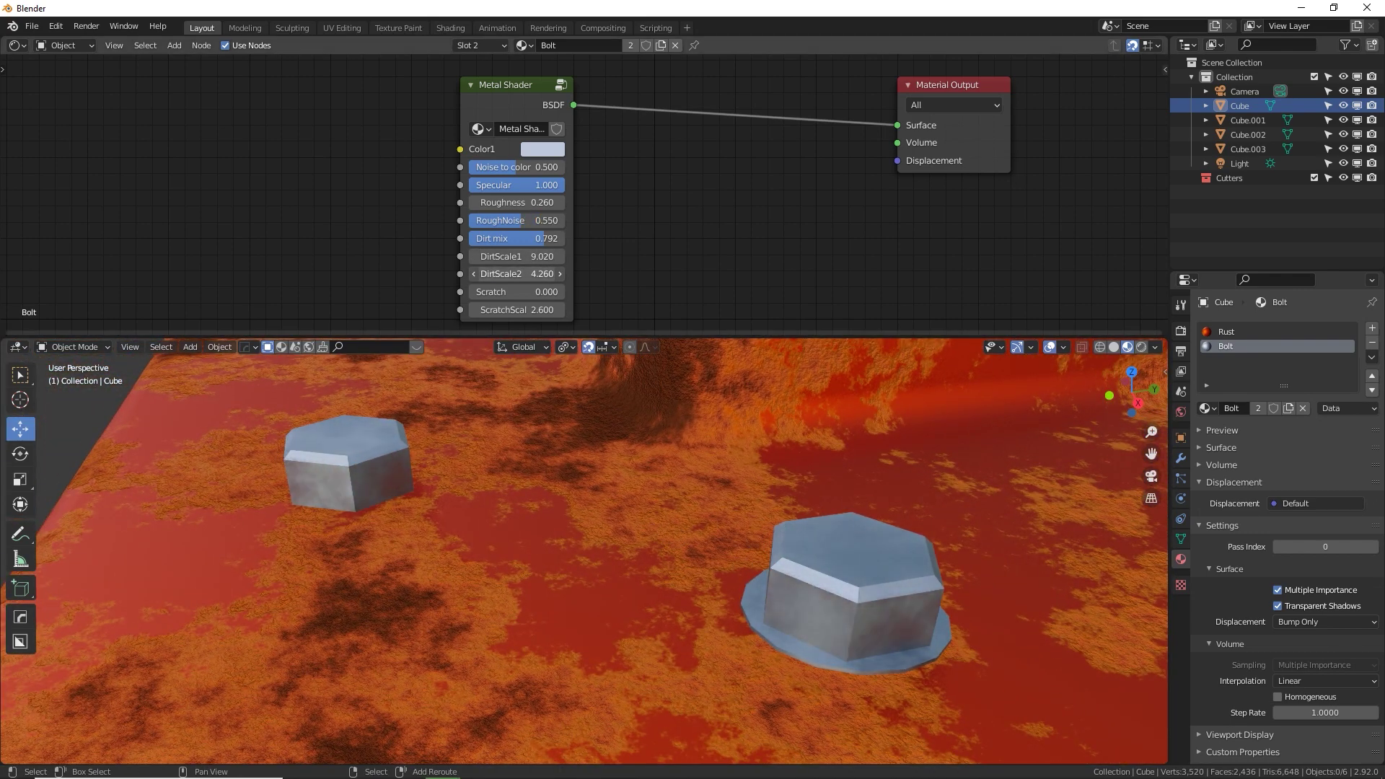
# Set the Metal Shader's Scratch to 0.303 and its scratch scale to 11.200, checking the scratched bolts on the base plate.
pyautogui.click(516, 292)
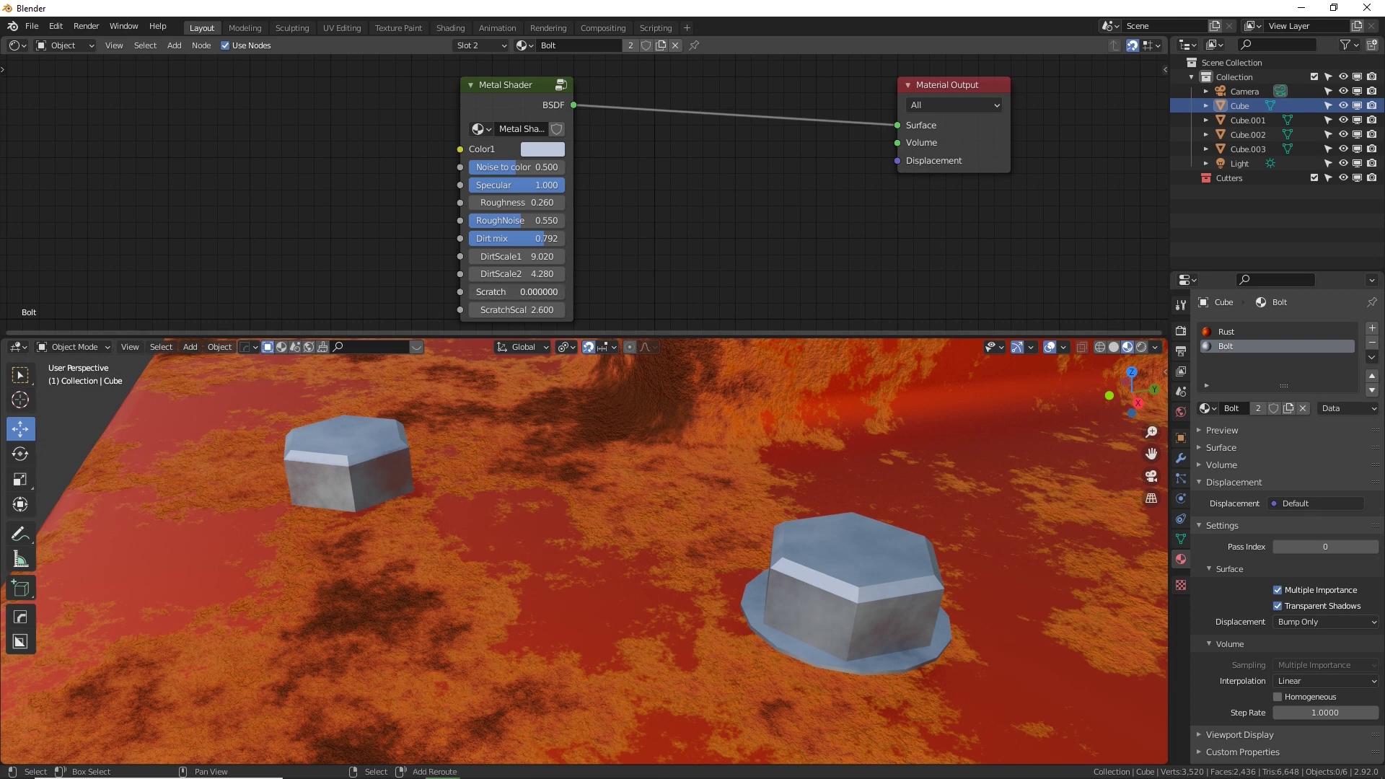
pyautogui.moveTo(477, 310); pyautogui.dragTo(516, 291)
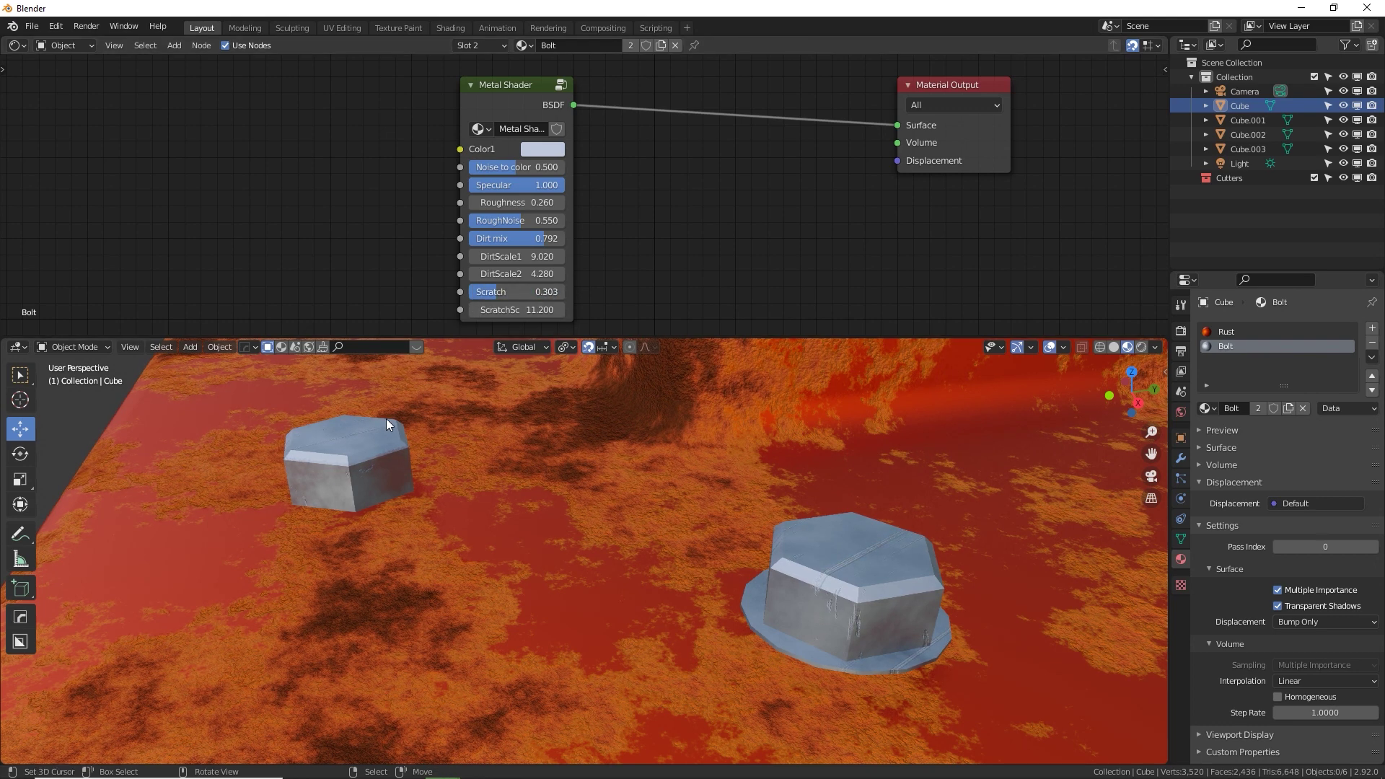
pyautogui.moveTo(387, 418); pyautogui.dragTo(647, 448, button='middle')
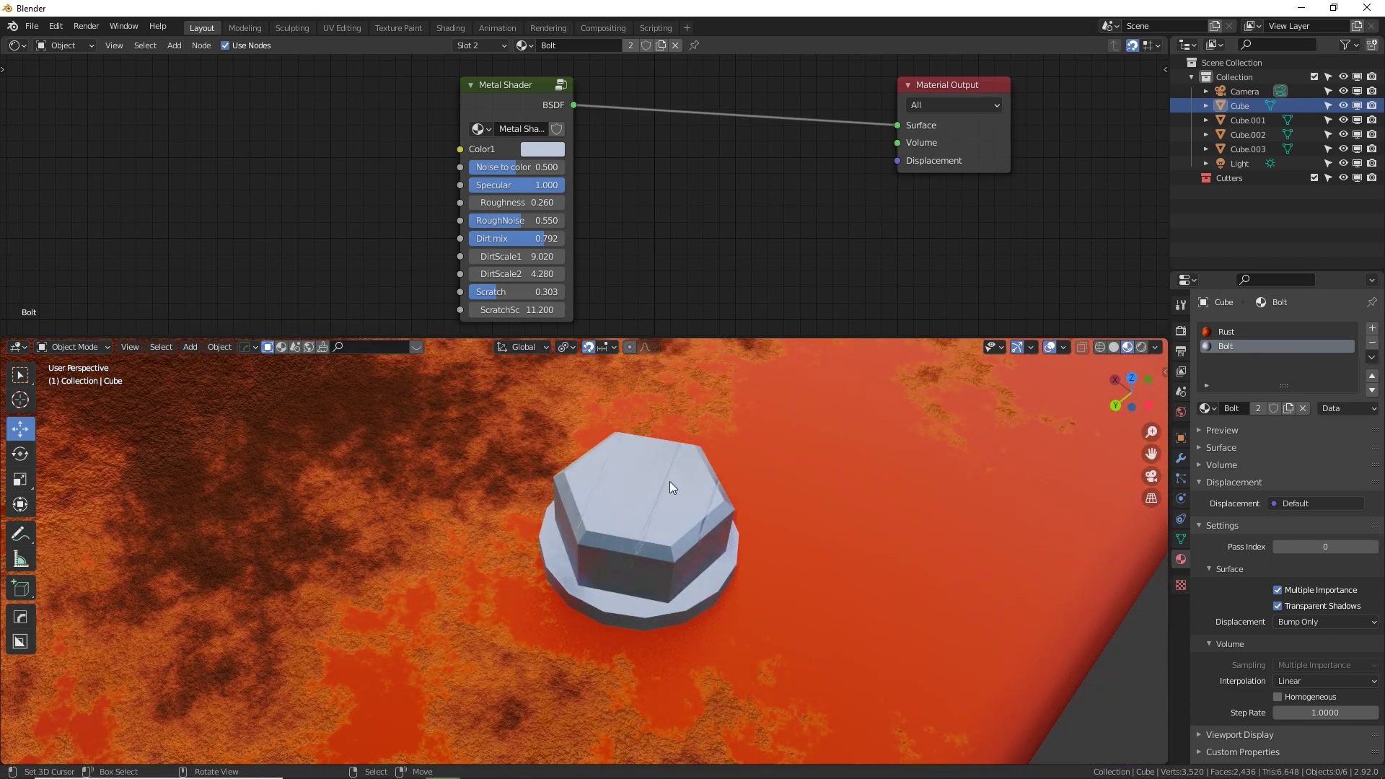
pyautogui.scroll(-6, 673, 482)
pyautogui.moveTo(747, 470); pyautogui.dragTo(832, 484, button='middle')
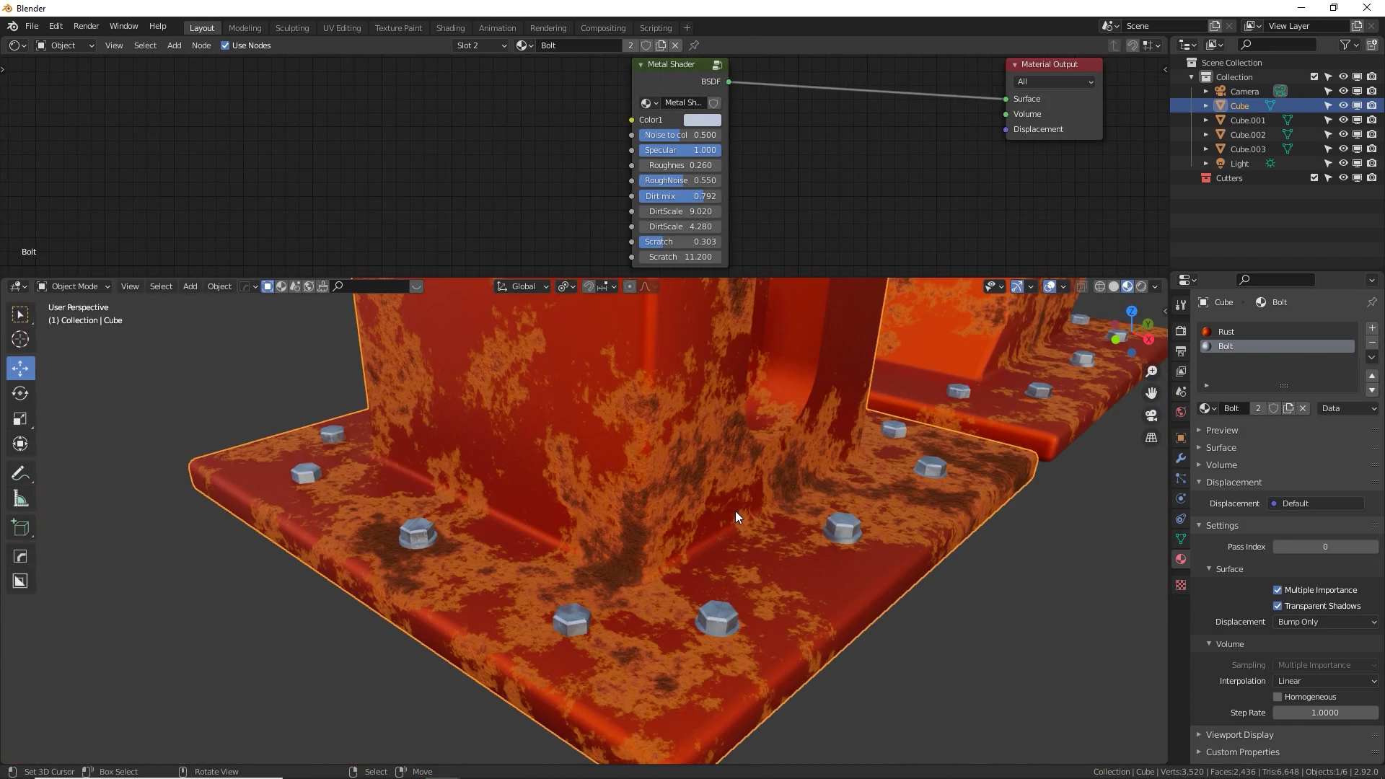
pyautogui.scroll(3, 739, 587)
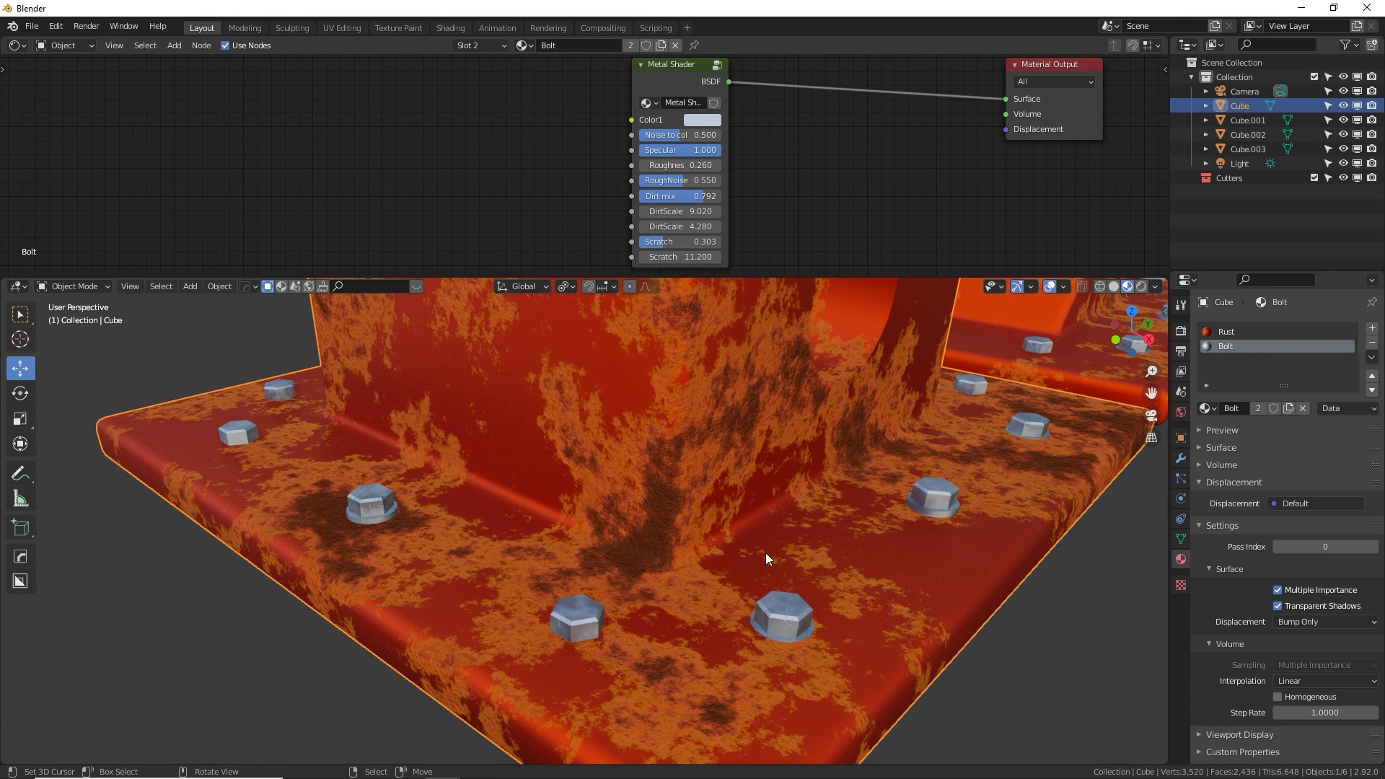
pyautogui.scroll(1, 763, 557)
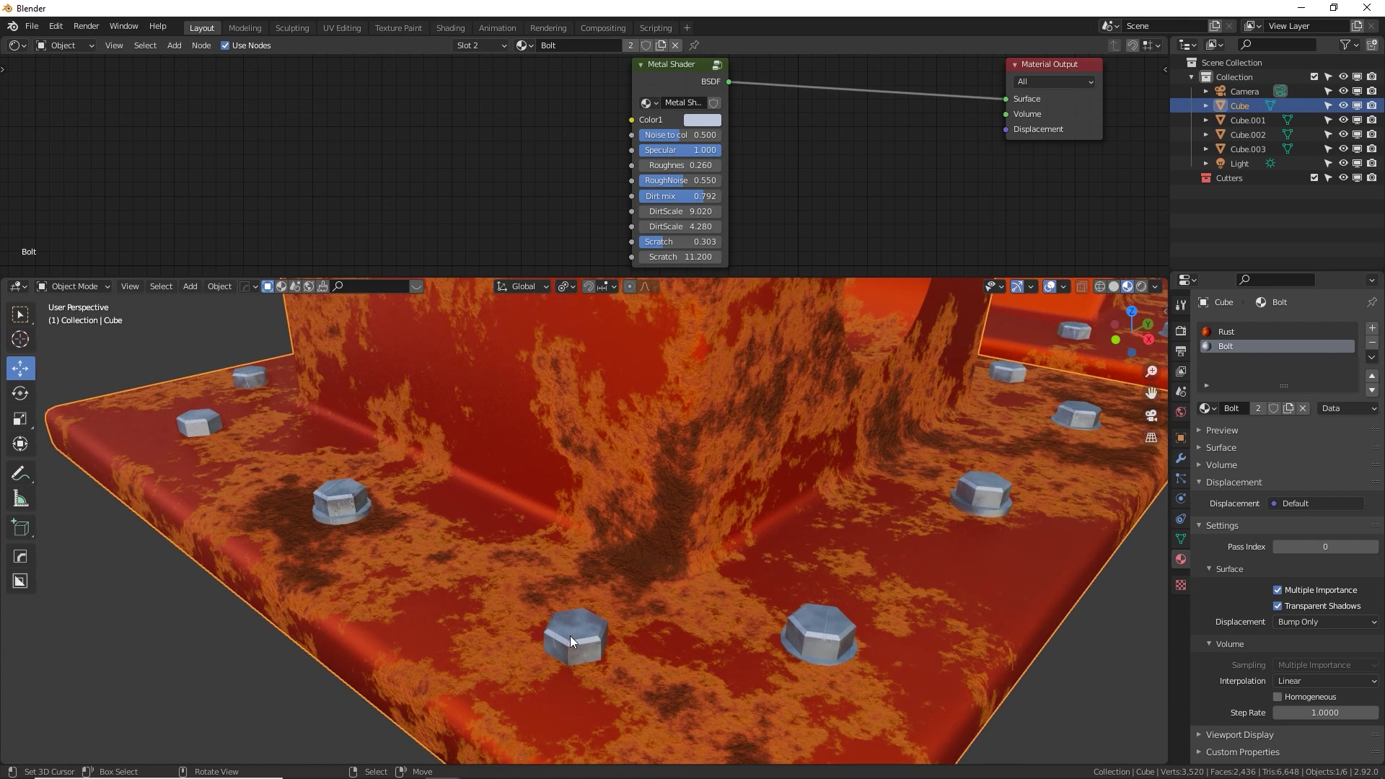
# Open the pillar's mesh for editing and select the entire sunken bolt nearest the base plate's corner, including its linked geometry.
pyautogui.press('Tab')
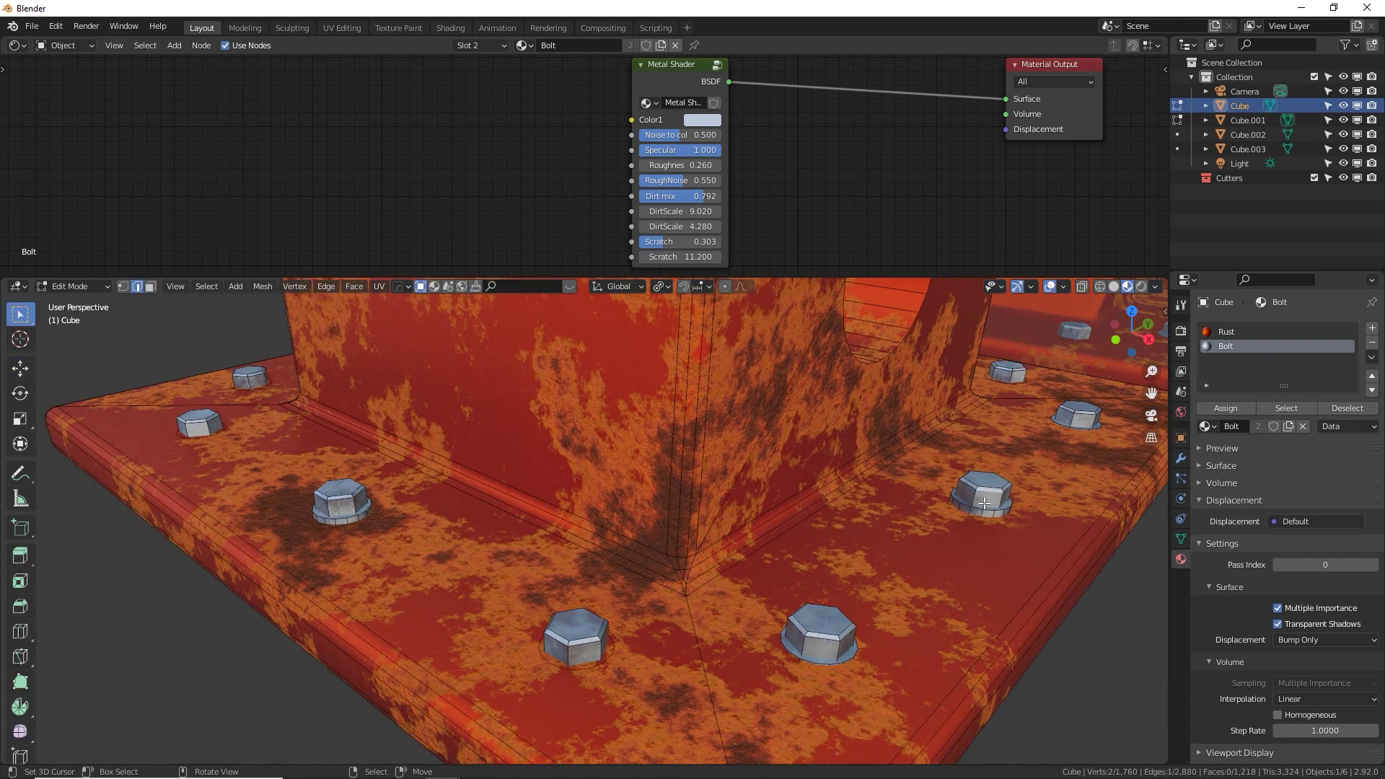
pyautogui.moveTo(1000, 514); pyautogui.dragTo(885, 676, button='middle')
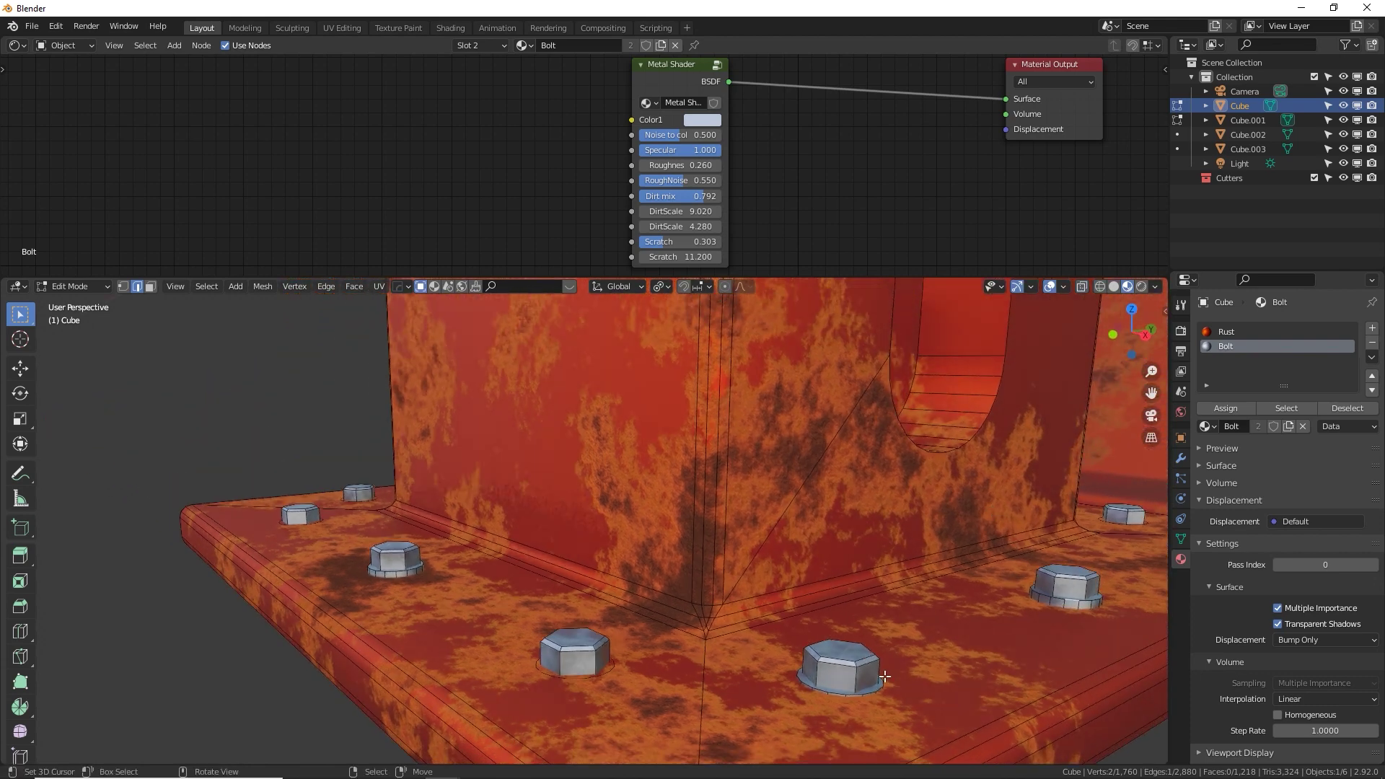
pyautogui.keyDown('alt'); pyautogui.click(548, 676); pyautogui.keyUp('alt')
pyautogui.press('g')
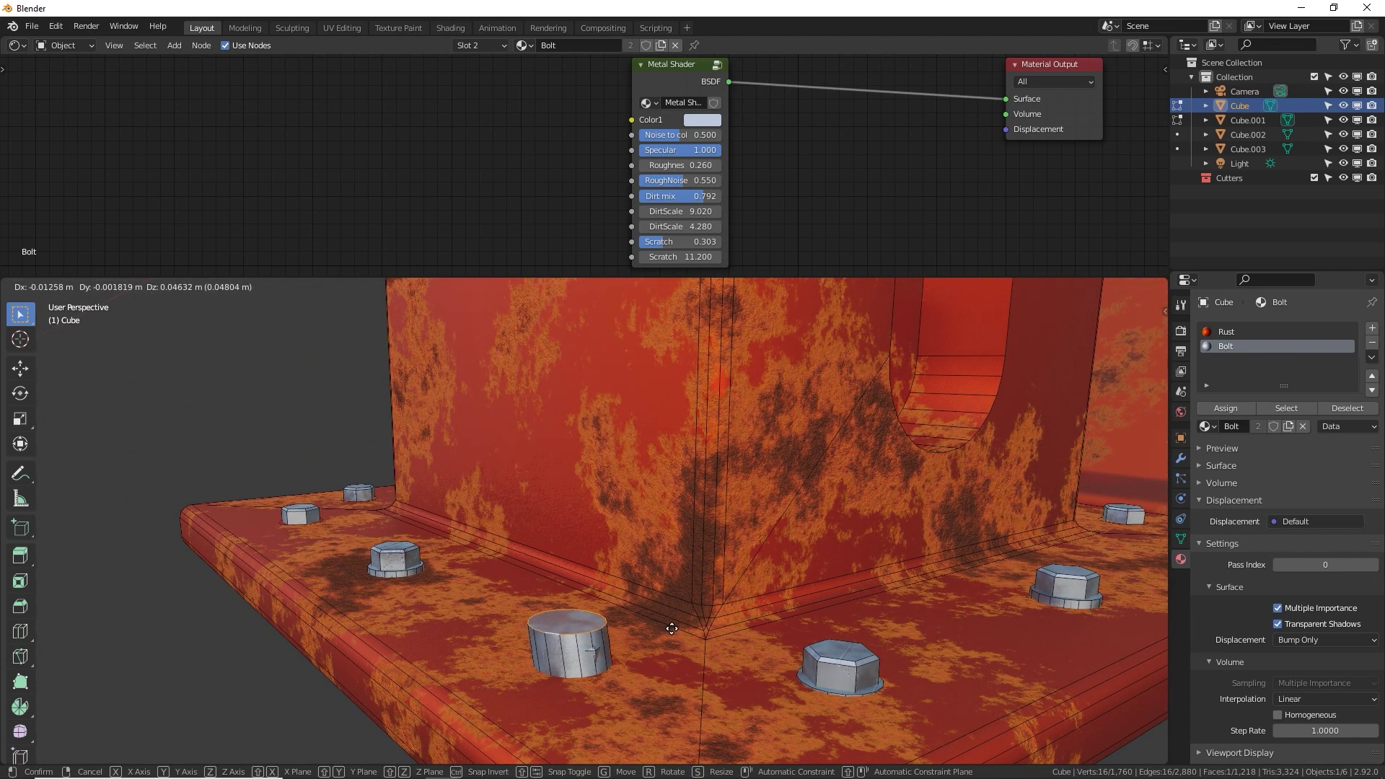
pyautogui.click(672, 628)
pyautogui.press('KP_1')
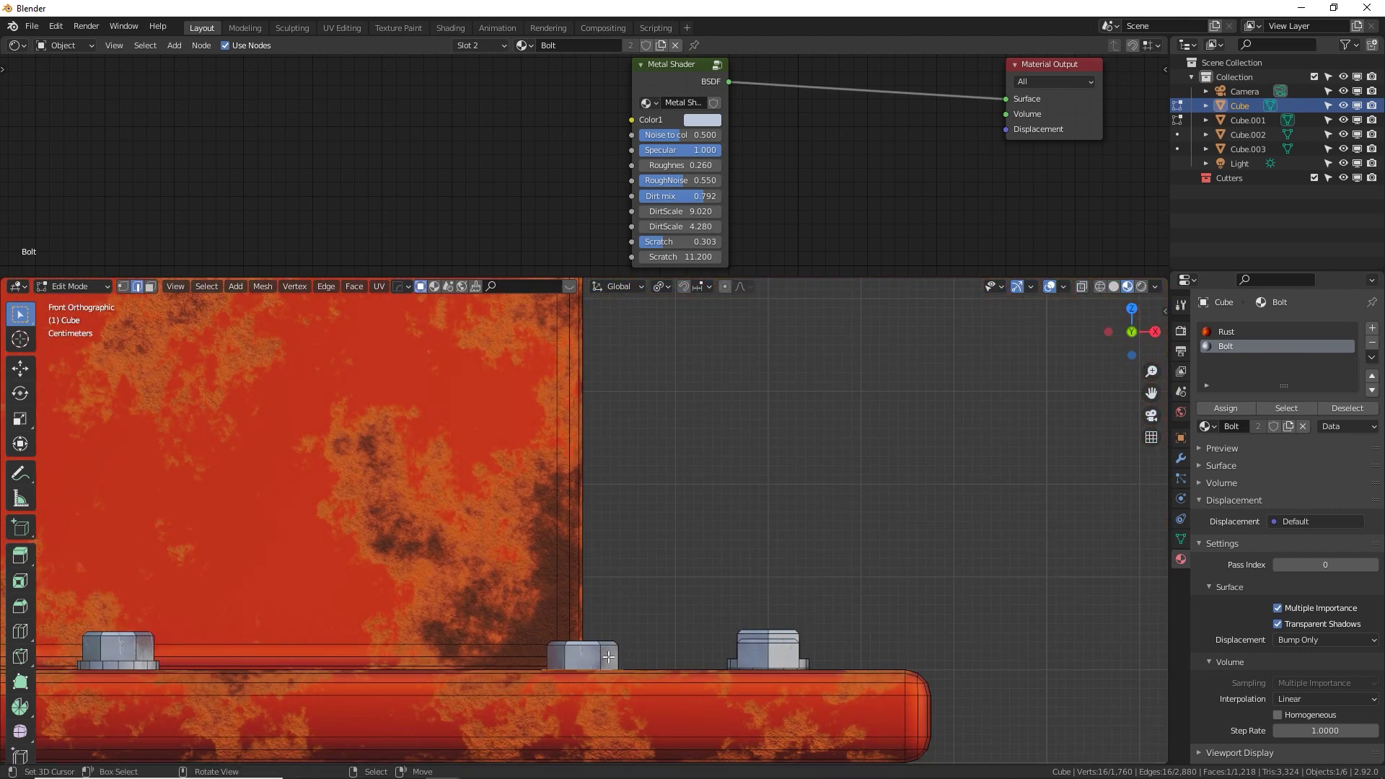
pyautogui.moveTo(609, 657)
pyautogui.mouseDown(button='middle')
pyautogui.moveTo(647, 649)
pyautogui.moveTo(609, 656)
pyautogui.mouseUp(button='middle')
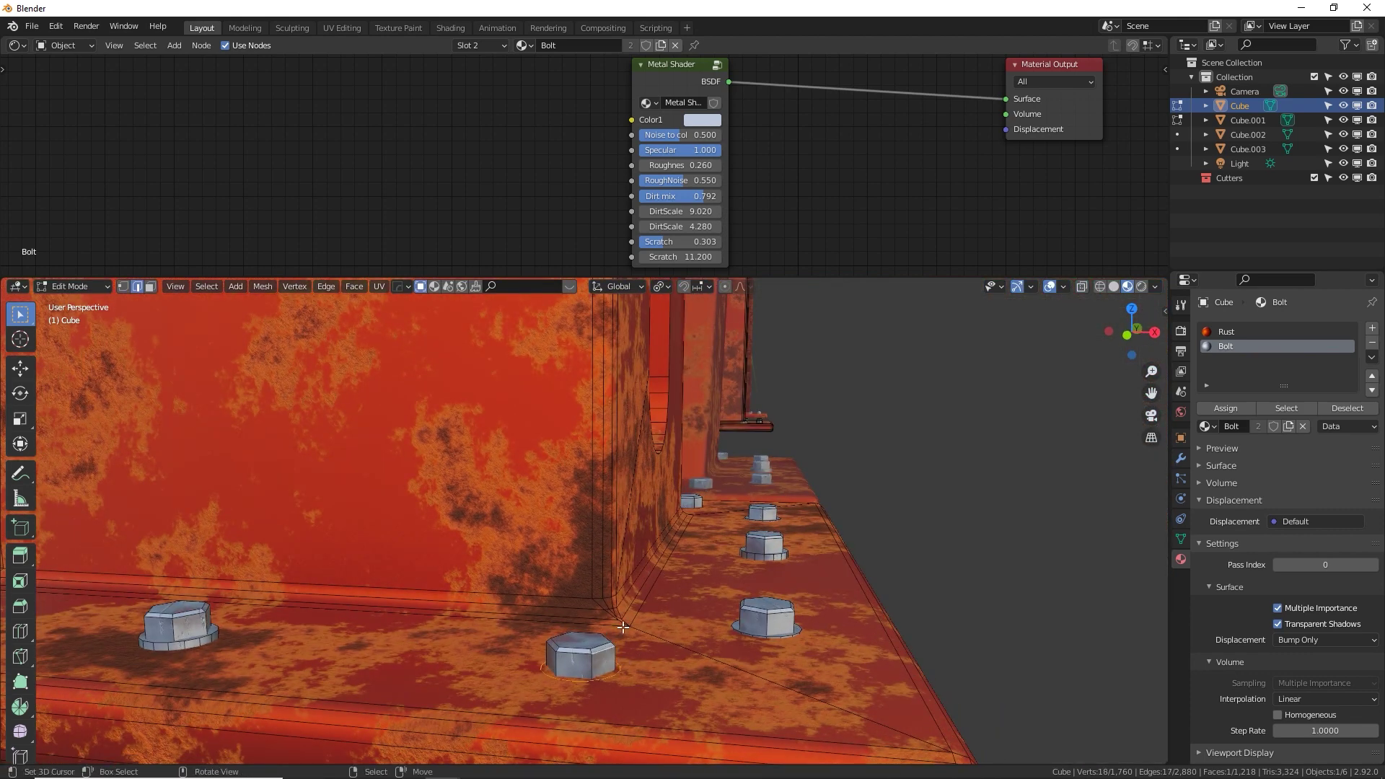
pyautogui.hotkey('ctrl', 'l')
pyautogui.press('g')
pyautogui.press('z')
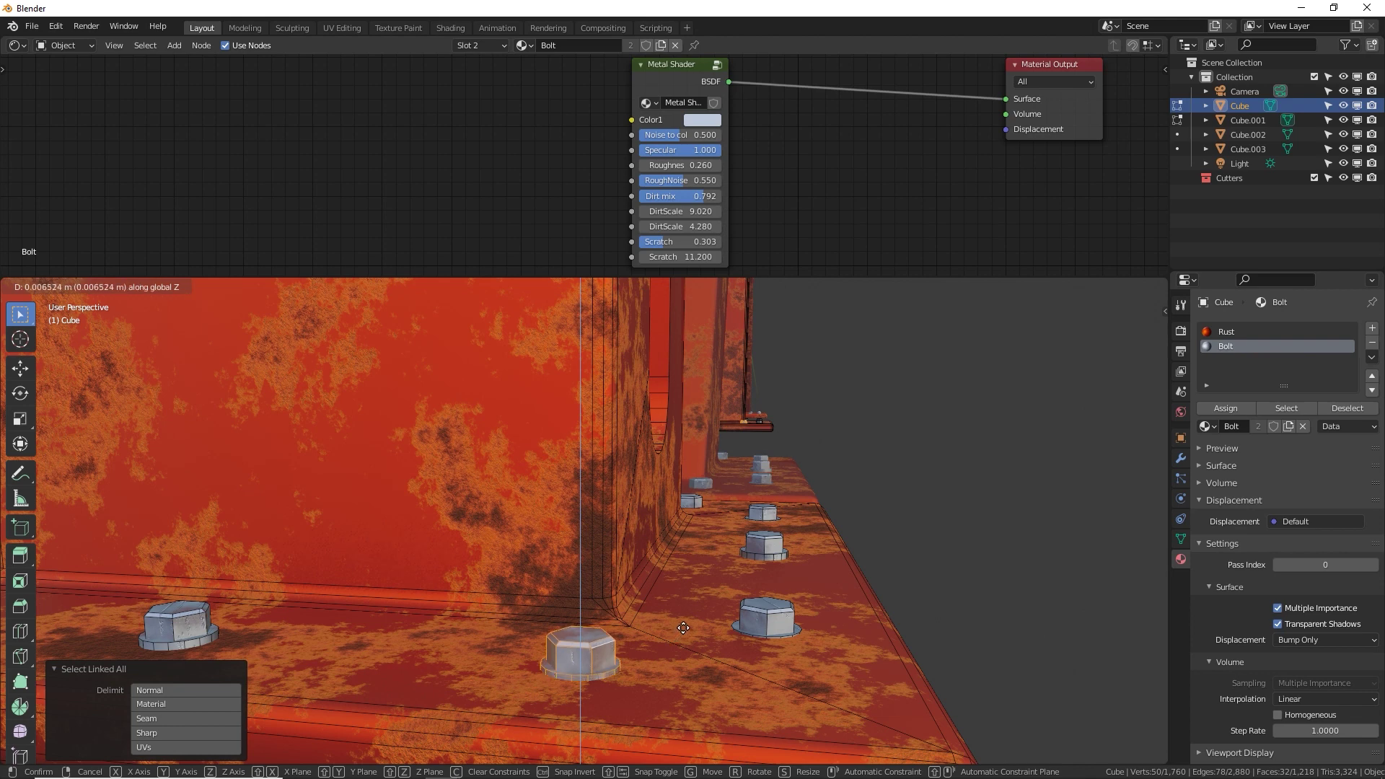
pyautogui.press('Escape')
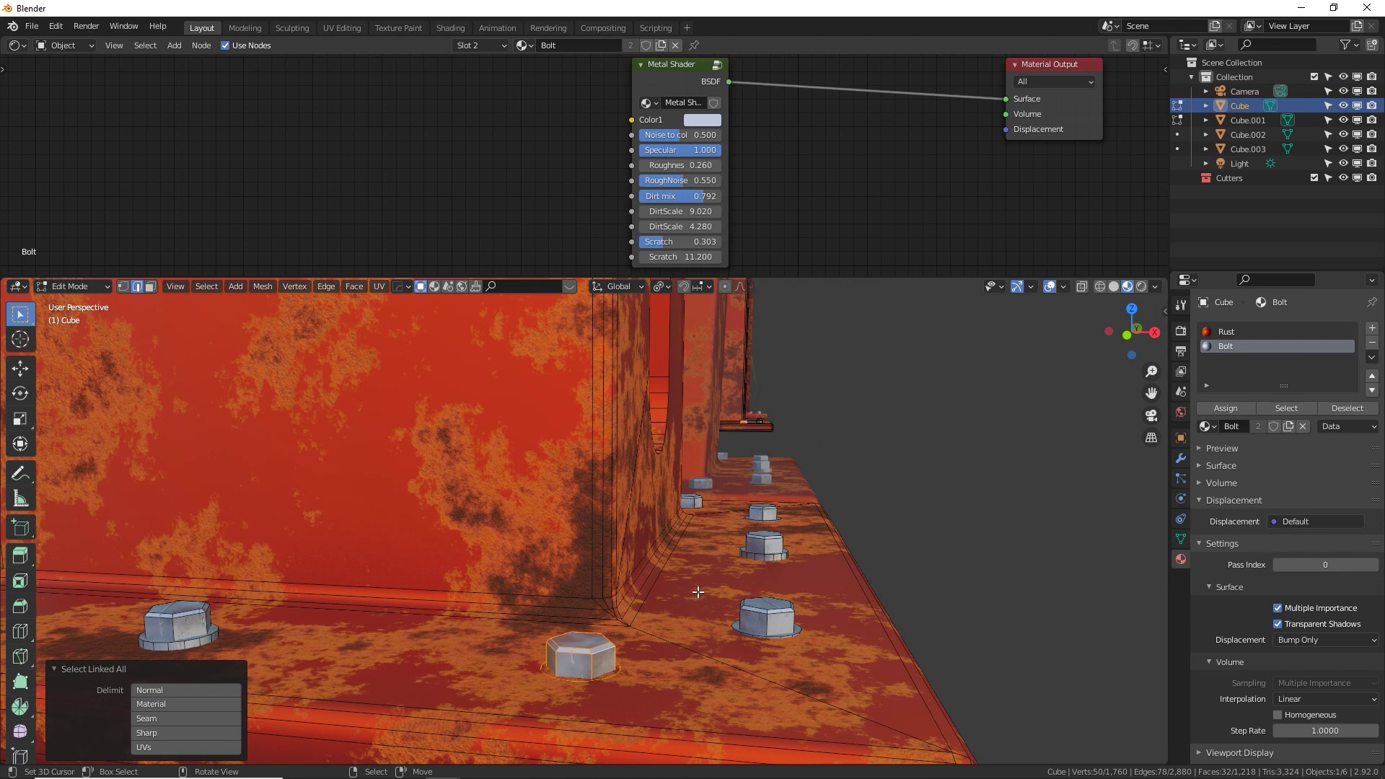
# Raise the selected sunken bolt about 0.0099 m along Z in front view, so its washer sits above the base plate.
pyautogui.press('3')
pyautogui.press('KP_1')
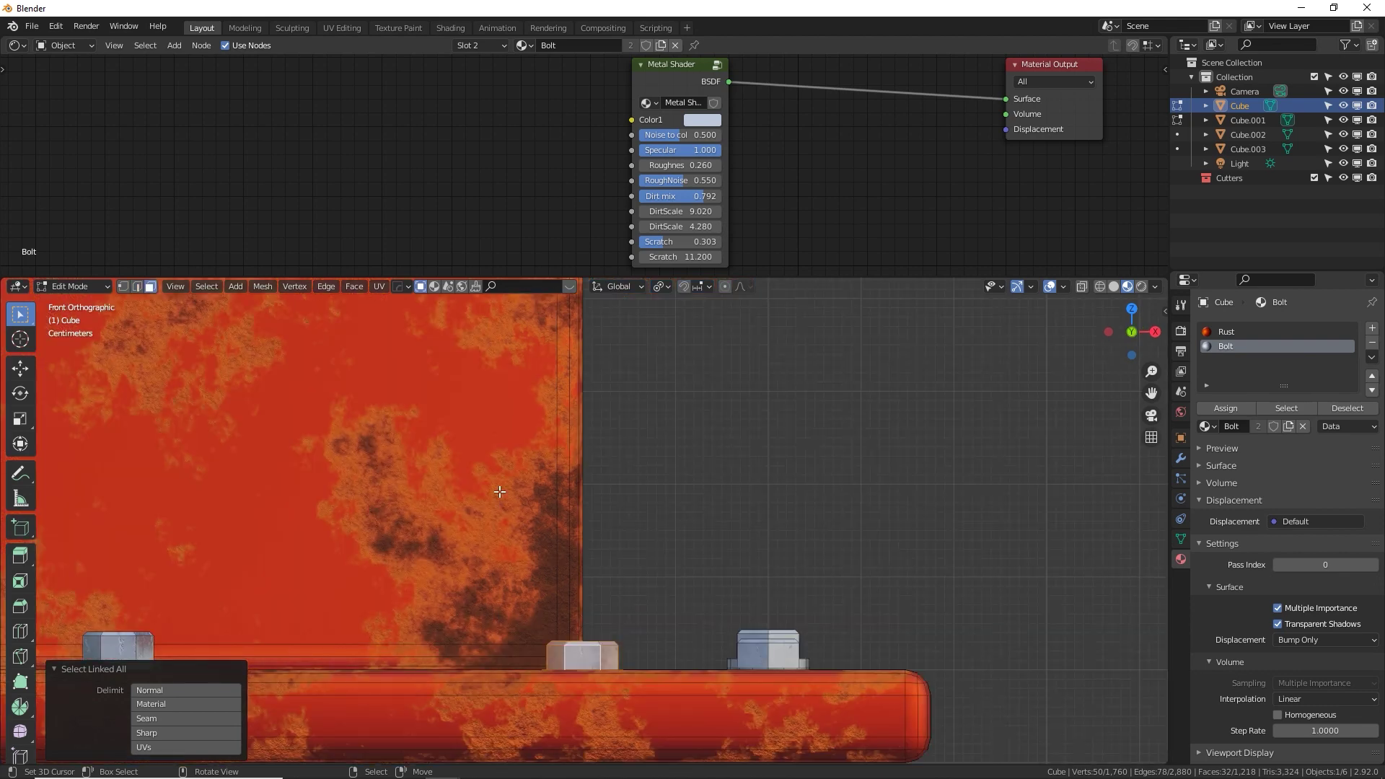
pyautogui.scroll(6, 756, 698)
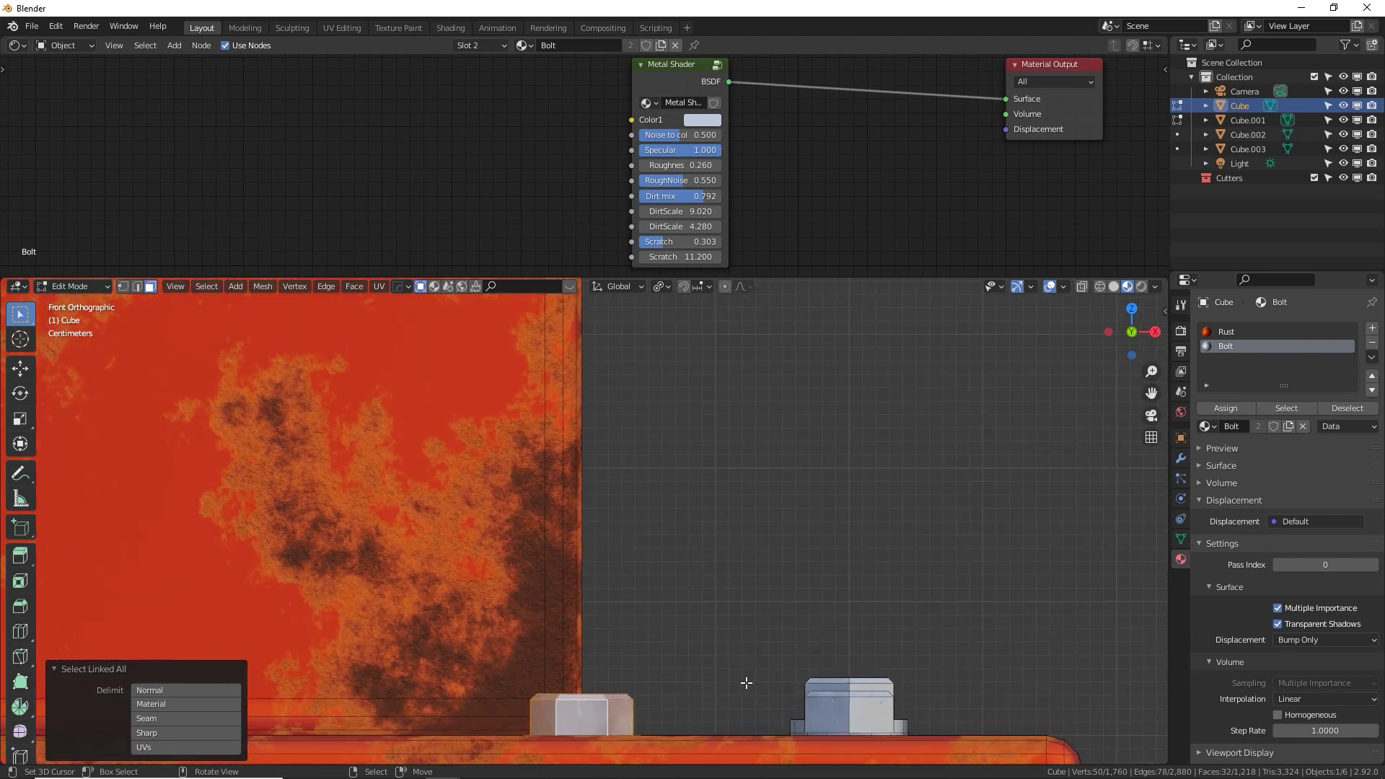
pyautogui.press('g')
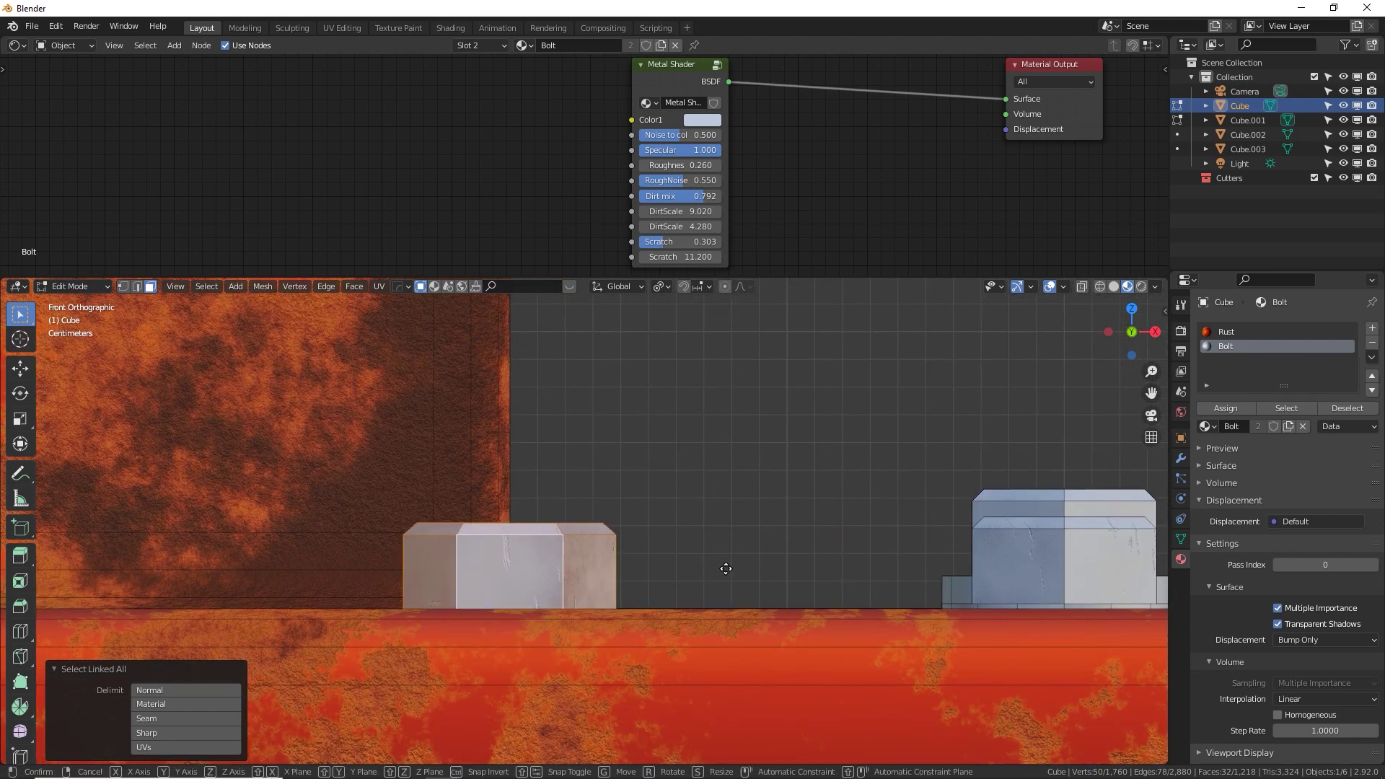
pyautogui.press('z')
pyautogui.click(737, 541)
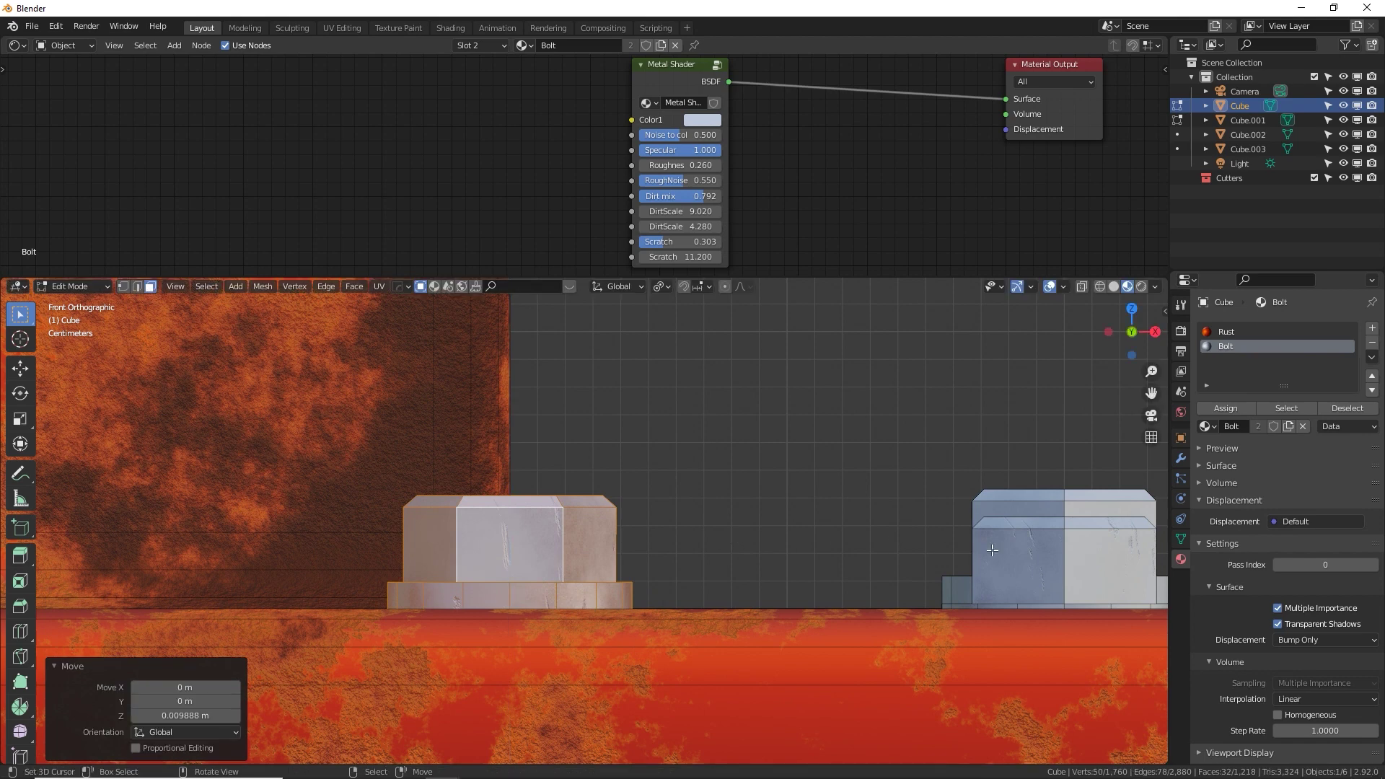
# Select the whole taller bolt near the plate's outer end and lower it about 0.0026 m along Z.
pyautogui.click(1004, 509)
pyautogui.keyDown('shift'); pyautogui.click(960, 583); pyautogui.keyUp('shift')
pyautogui.hotkey('ctrl', 'l')
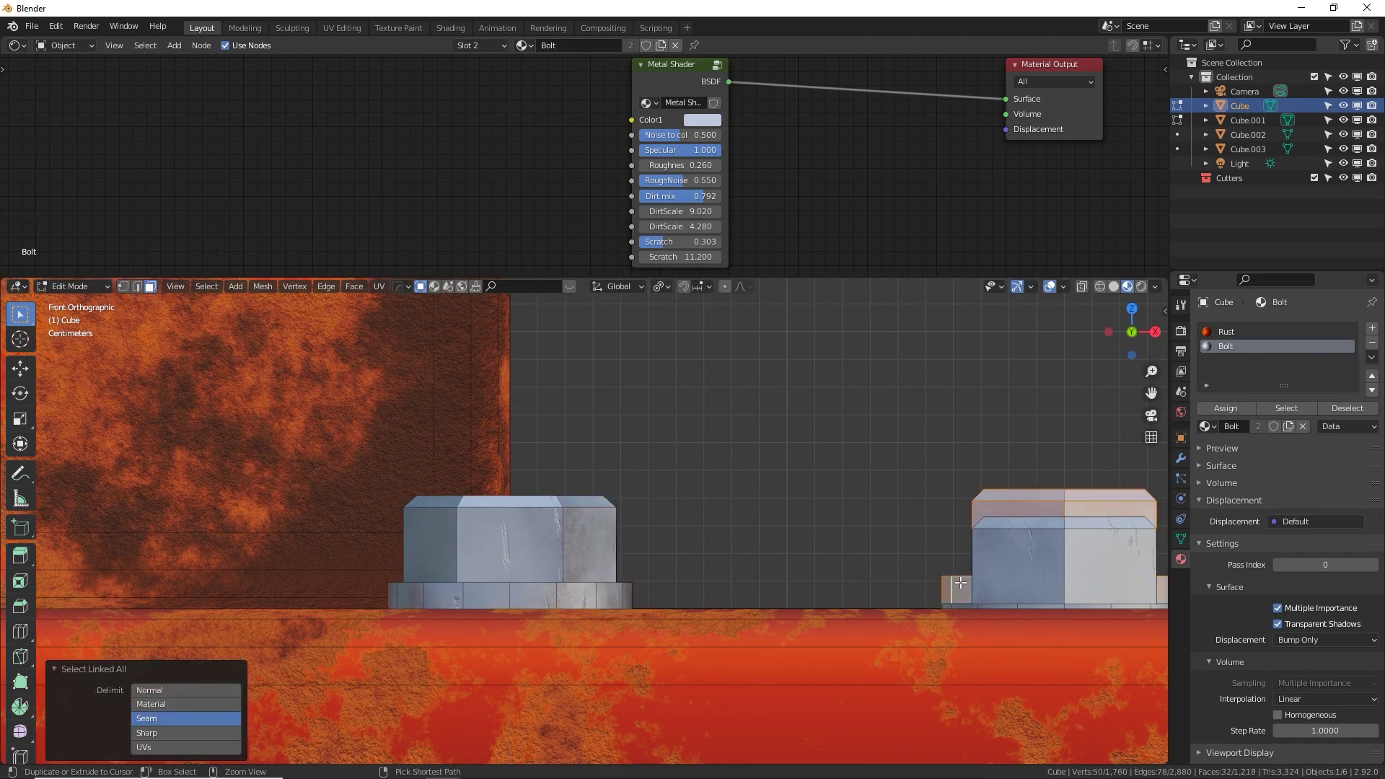
pyautogui.press('g')
pyautogui.press('z')
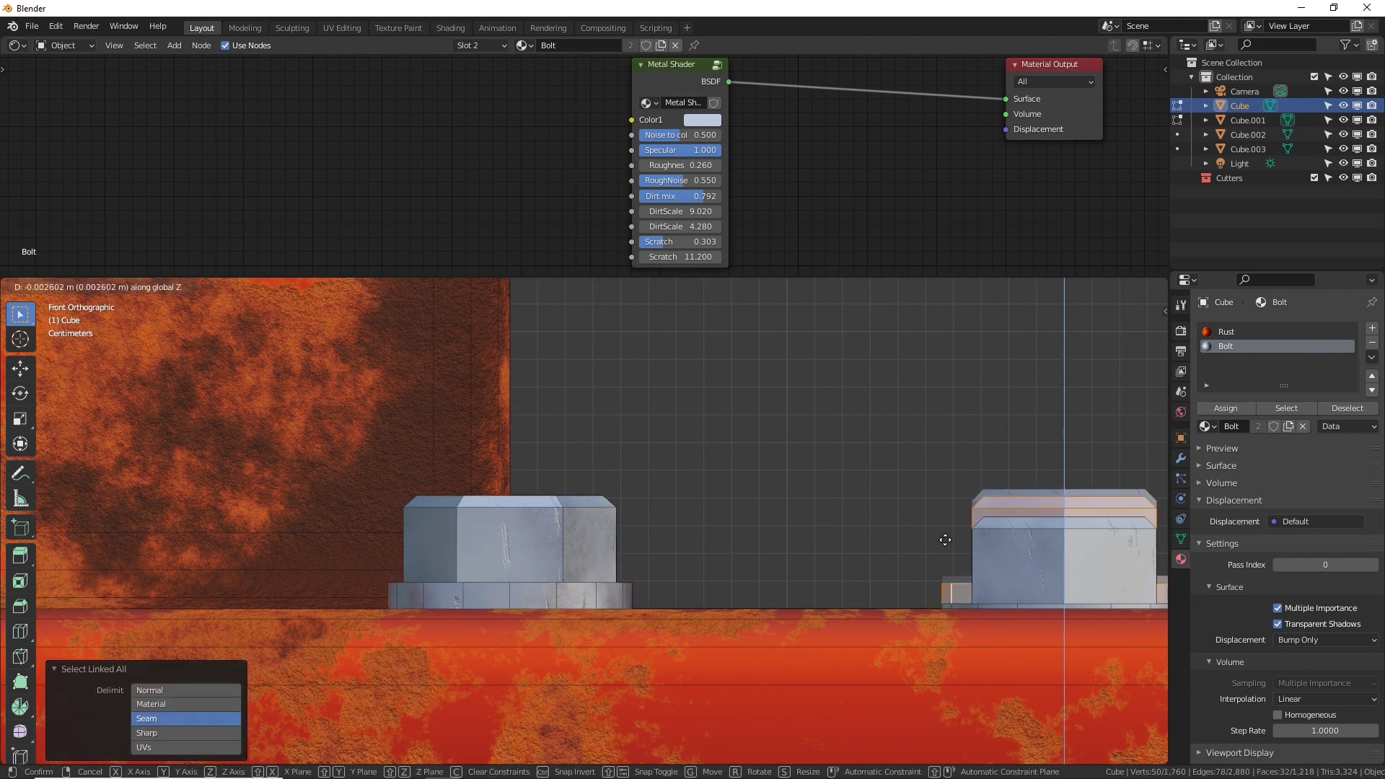
pyautogui.click(945, 540)
# Select the entire sunken bolt in front of the taller one and raise it along Z onto the plate's surface.
pyautogui.click(989, 592)
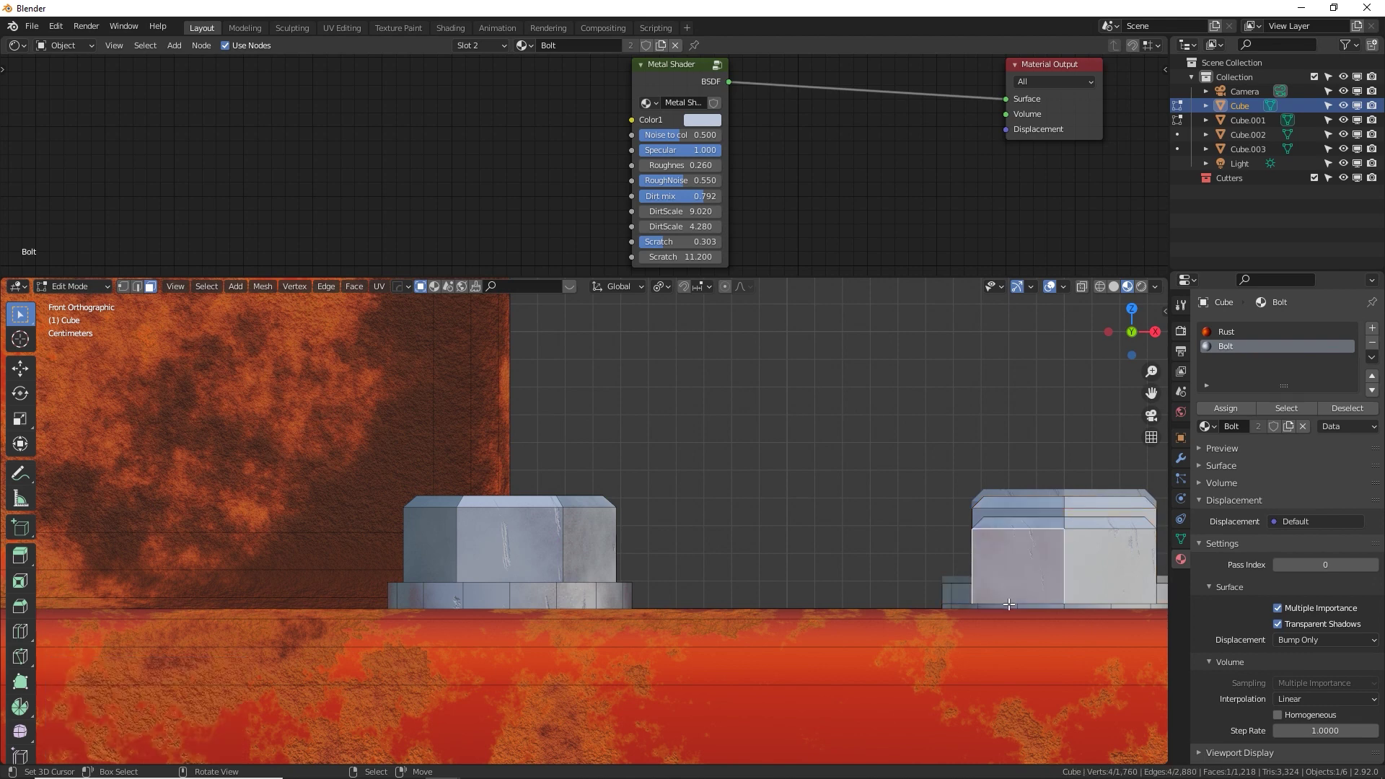
pyautogui.keyDown('shift'); pyautogui.click(1057, 577); pyautogui.keyUp('shift')
pyautogui.hotkey('ctrl', 'l')
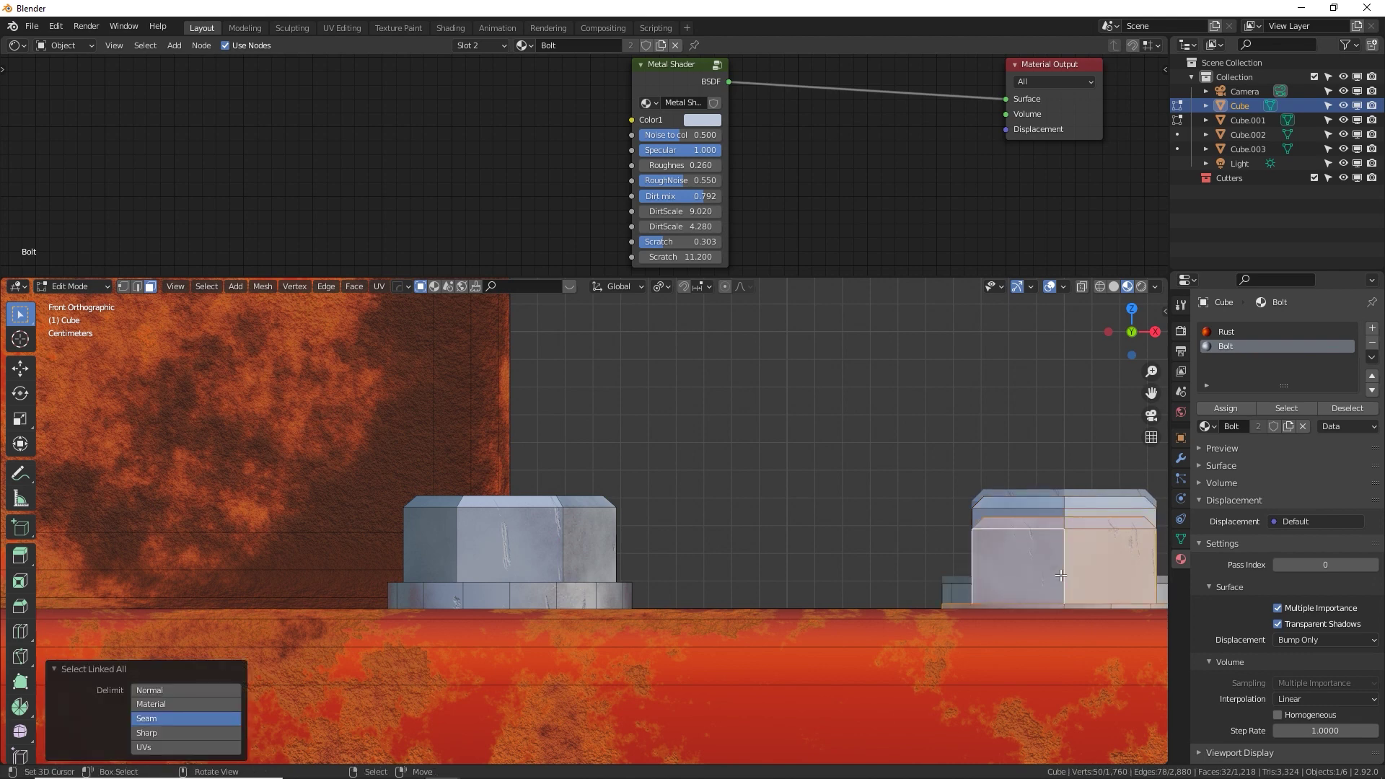
pyautogui.press('g')
pyautogui.press('z')
pyautogui.click(957, 619)
# At the plate's opposite end, select the sunken bolt by the pillar's edge with X-ray on and raise it about 0.0112 m along Z.
pyautogui.moveTo(957, 619); pyautogui.dragTo(380, 561, button='middle')
pyautogui.click(380, 561)
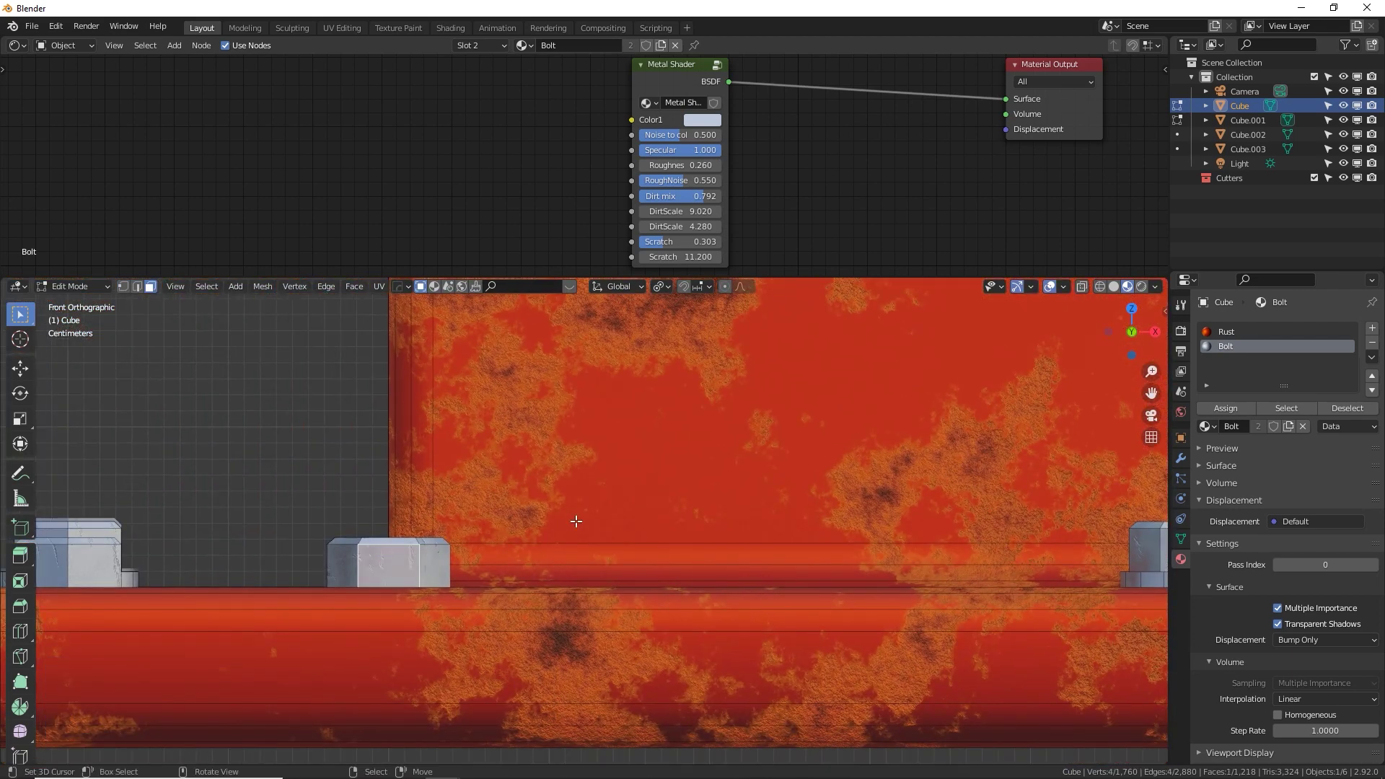
pyautogui.keyDown('shift'); pyautogui.click(330, 600); pyautogui.keyUp('shift')
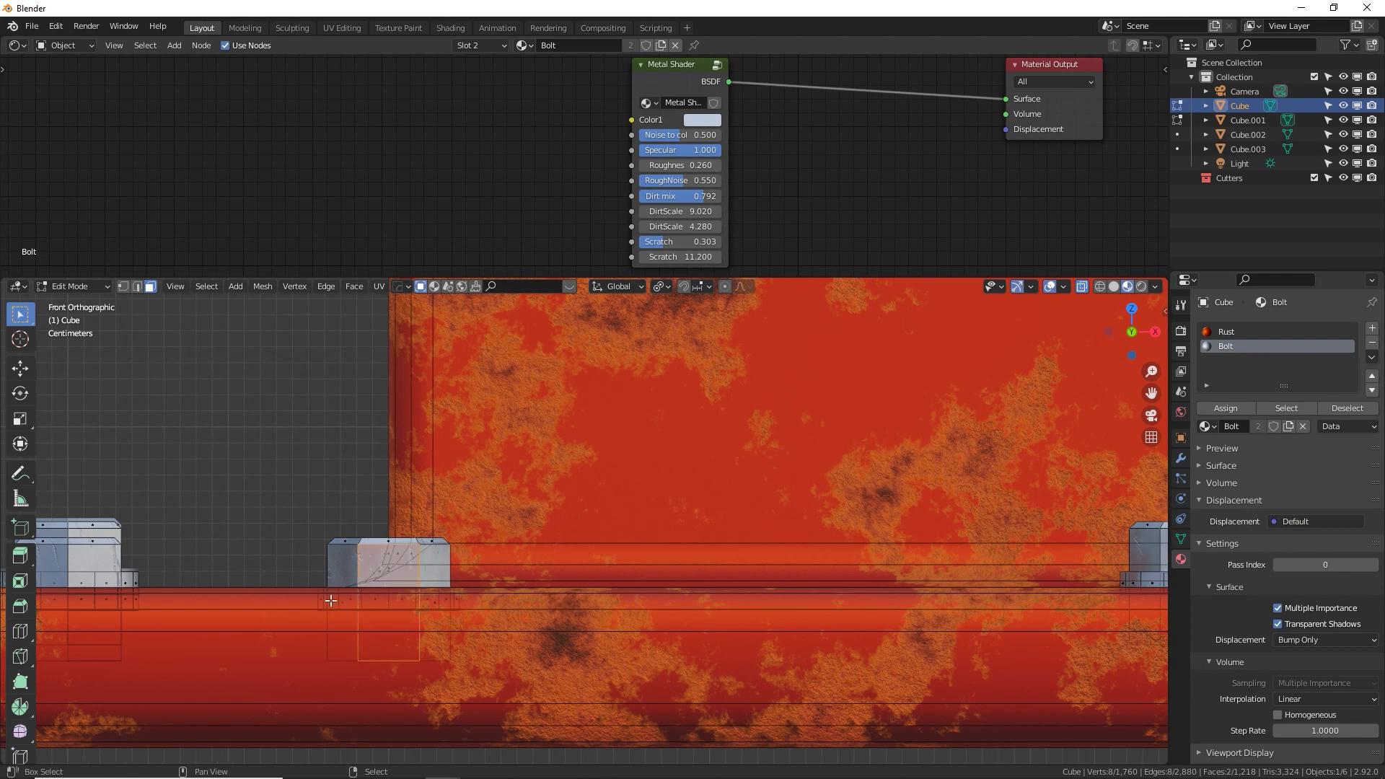
pyautogui.click(380, 600)
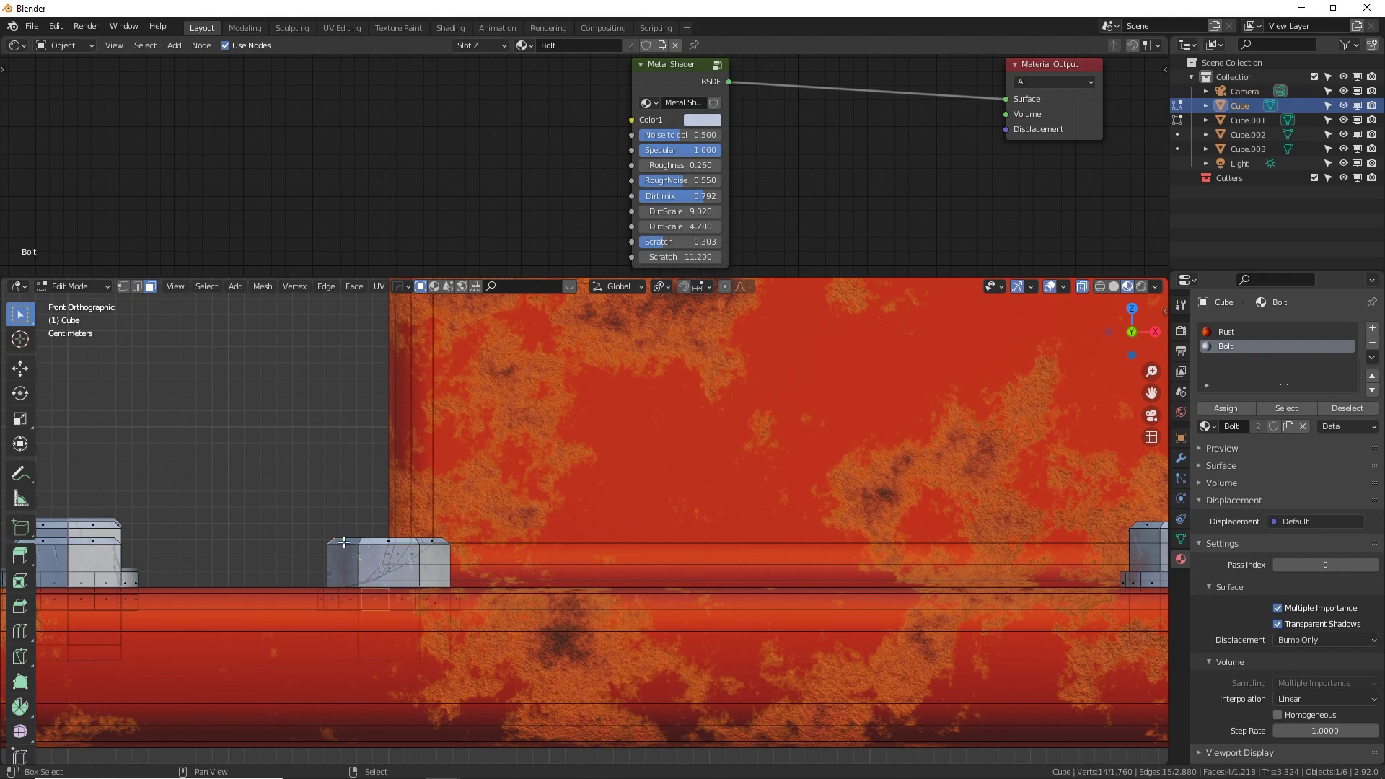
pyautogui.hotkey('ctrl', 'l')
pyautogui.press('g')
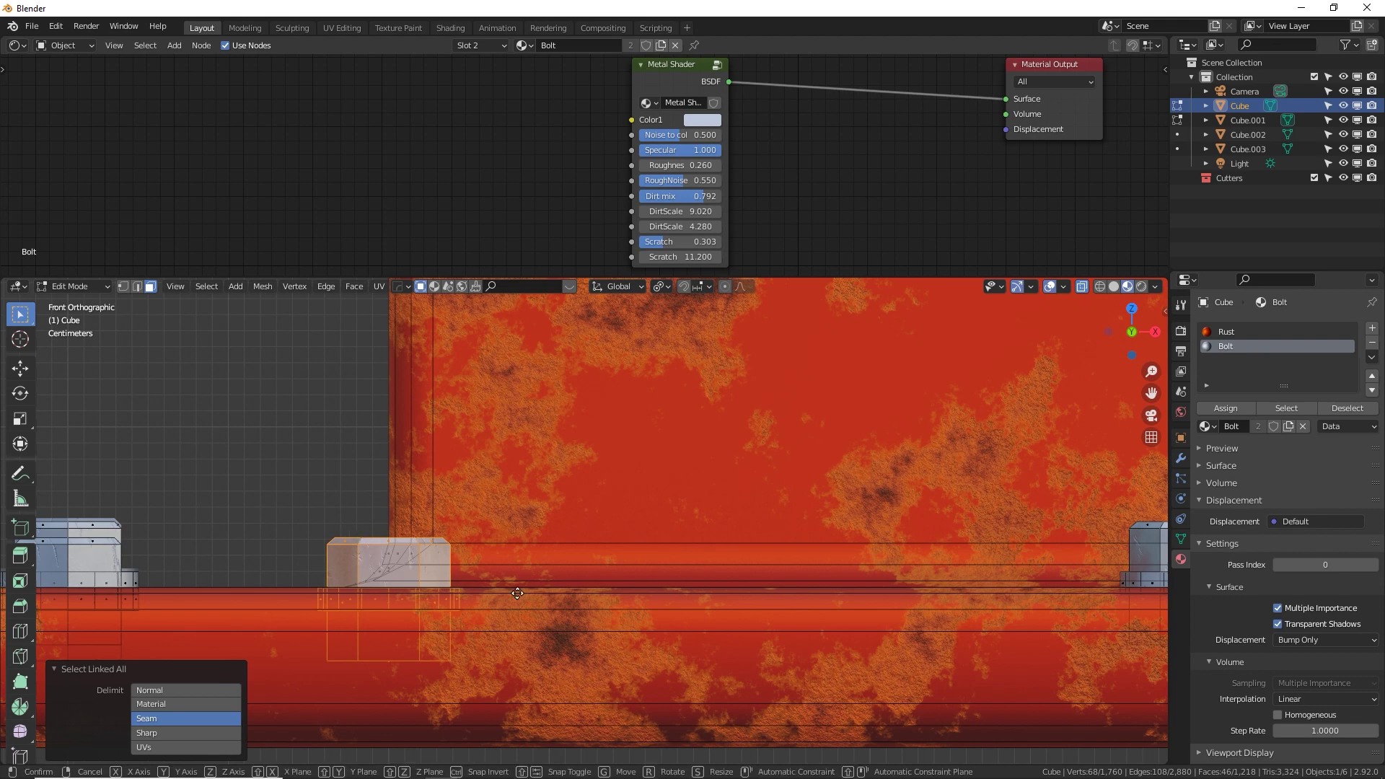
pyautogui.press('z')
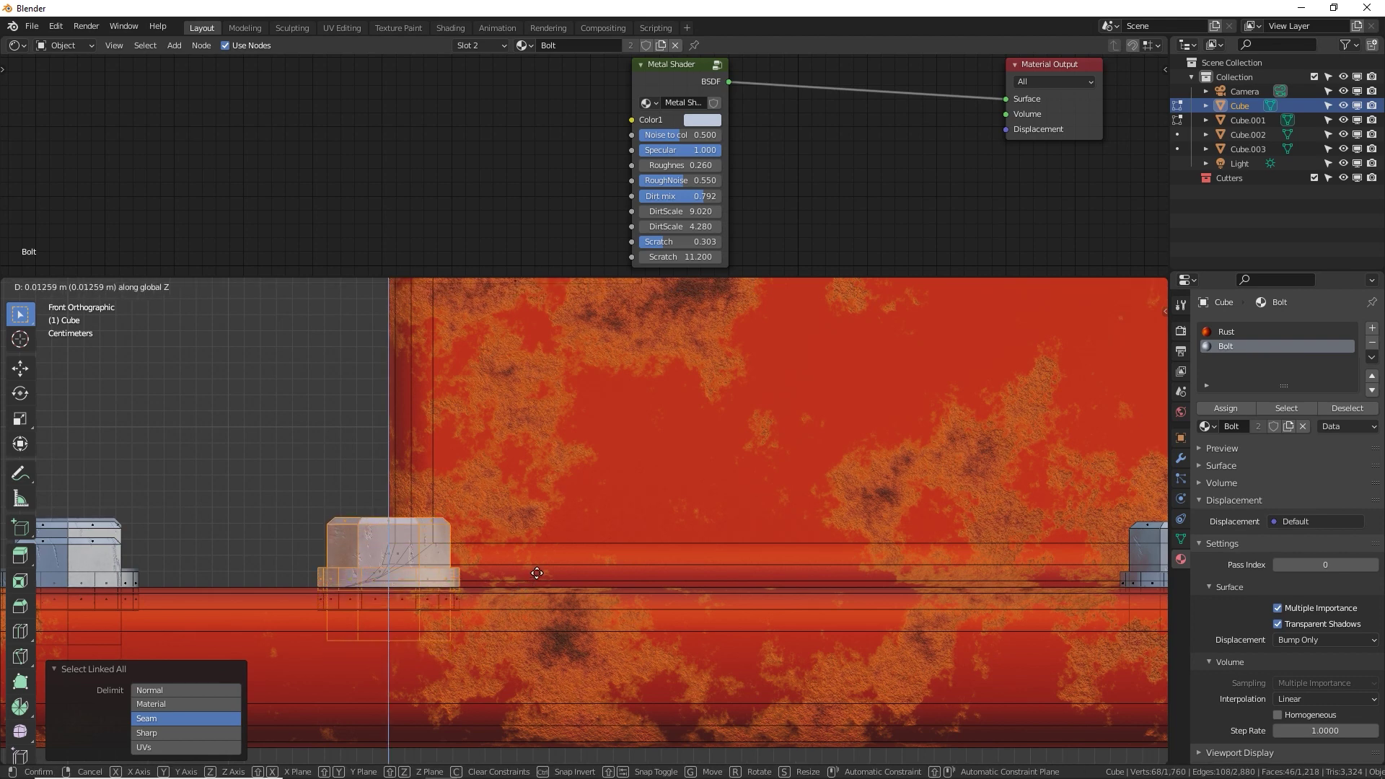
pyautogui.click(537, 573)
# Select the remaining sunken bolt near the plate's rounded end, raise it along Z to match its neighbours, and return to Object Mode.
pyautogui.keyDown('shift'); pyautogui.moveTo(43, 575); pyautogui.dragTo(423, 568, button='middle'); pyautogui.keyUp('shift')
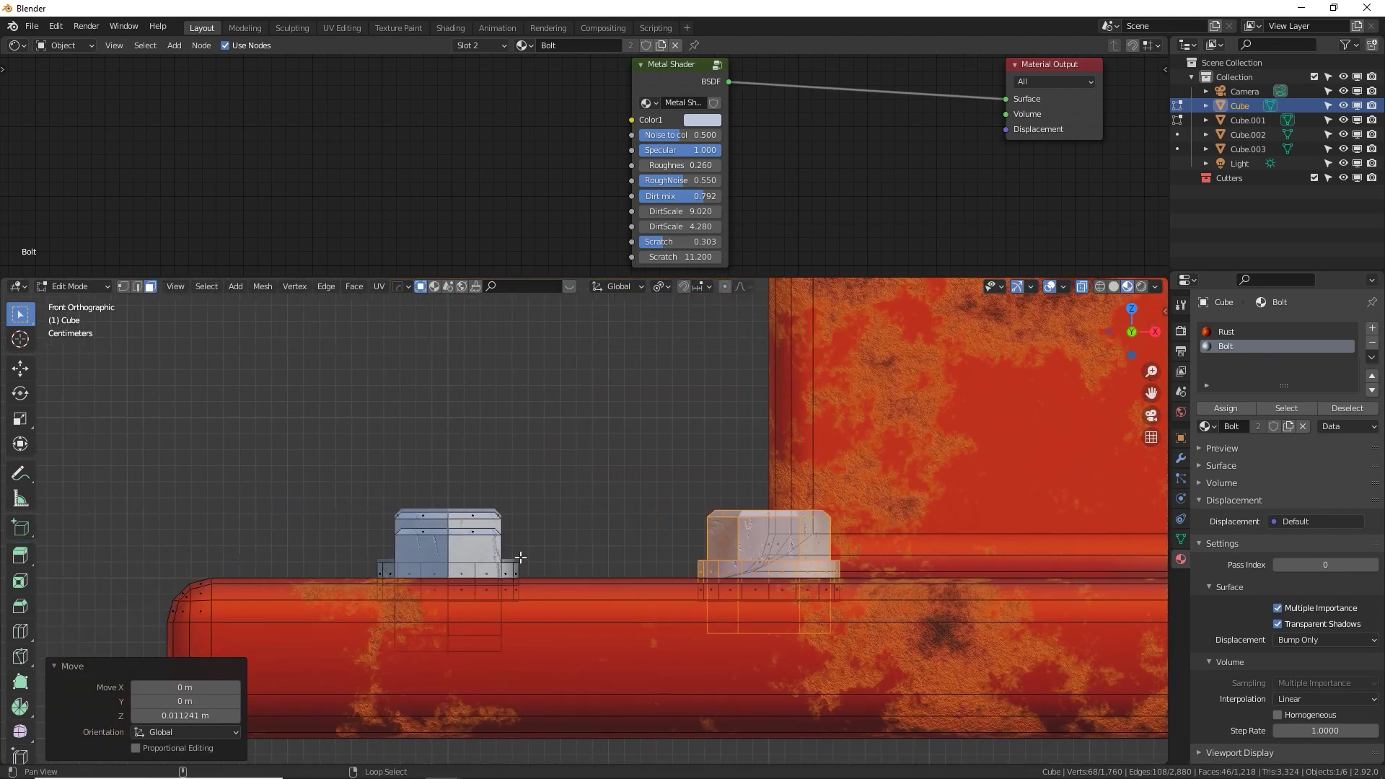
pyautogui.click(414, 551)
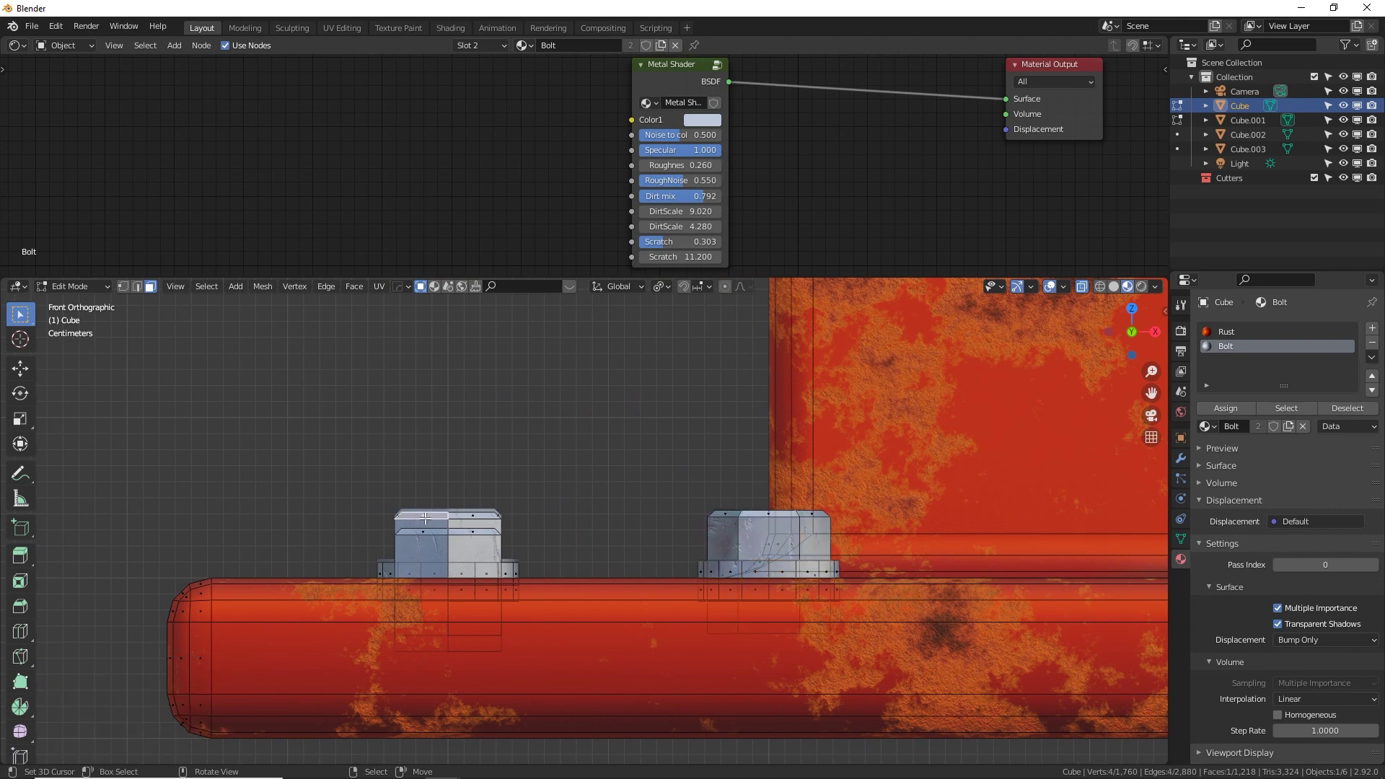
pyautogui.moveTo(415, 588); pyautogui.dragTo(394, 527, button='middle')
pyautogui.keyDown('shift'); pyautogui.click(396, 565); pyautogui.keyUp('shift')
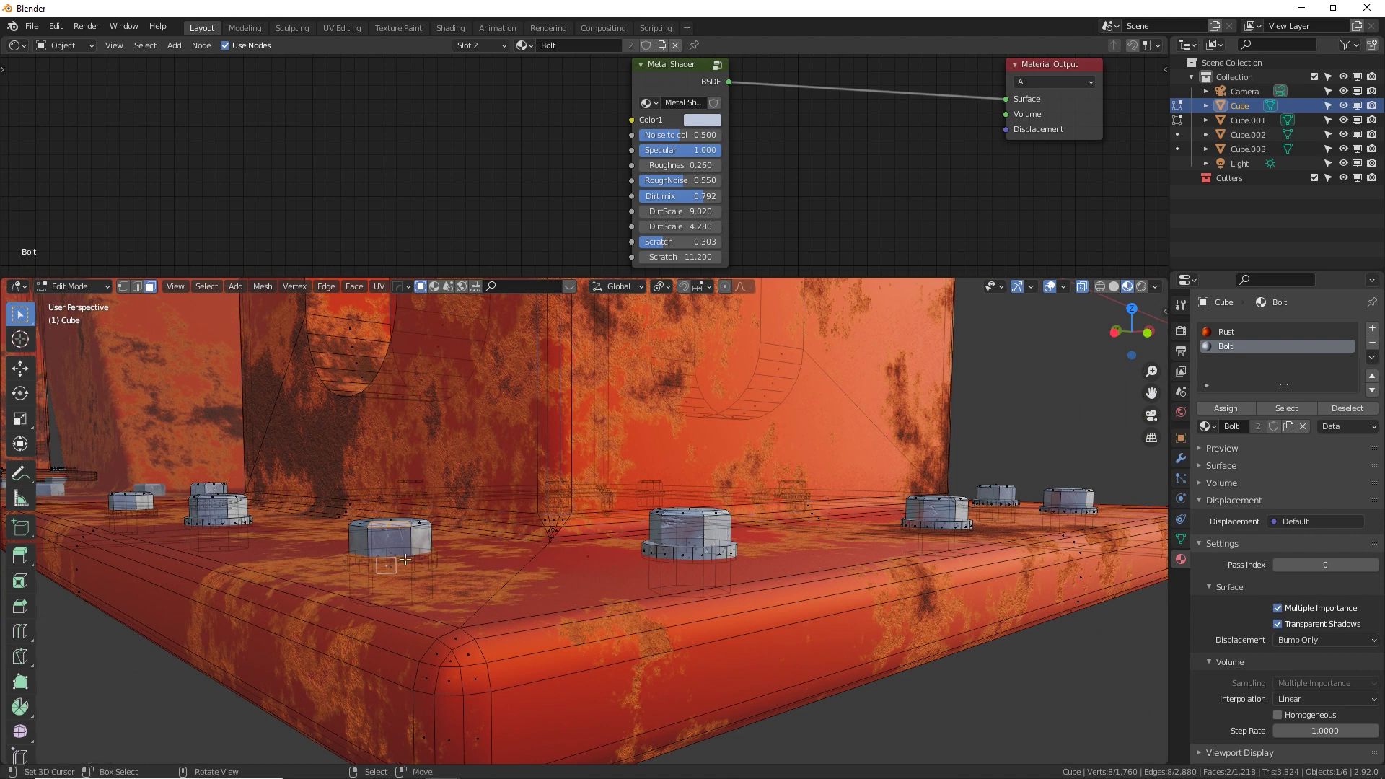
pyautogui.press('KP_3')
pyautogui.press('KP_1')
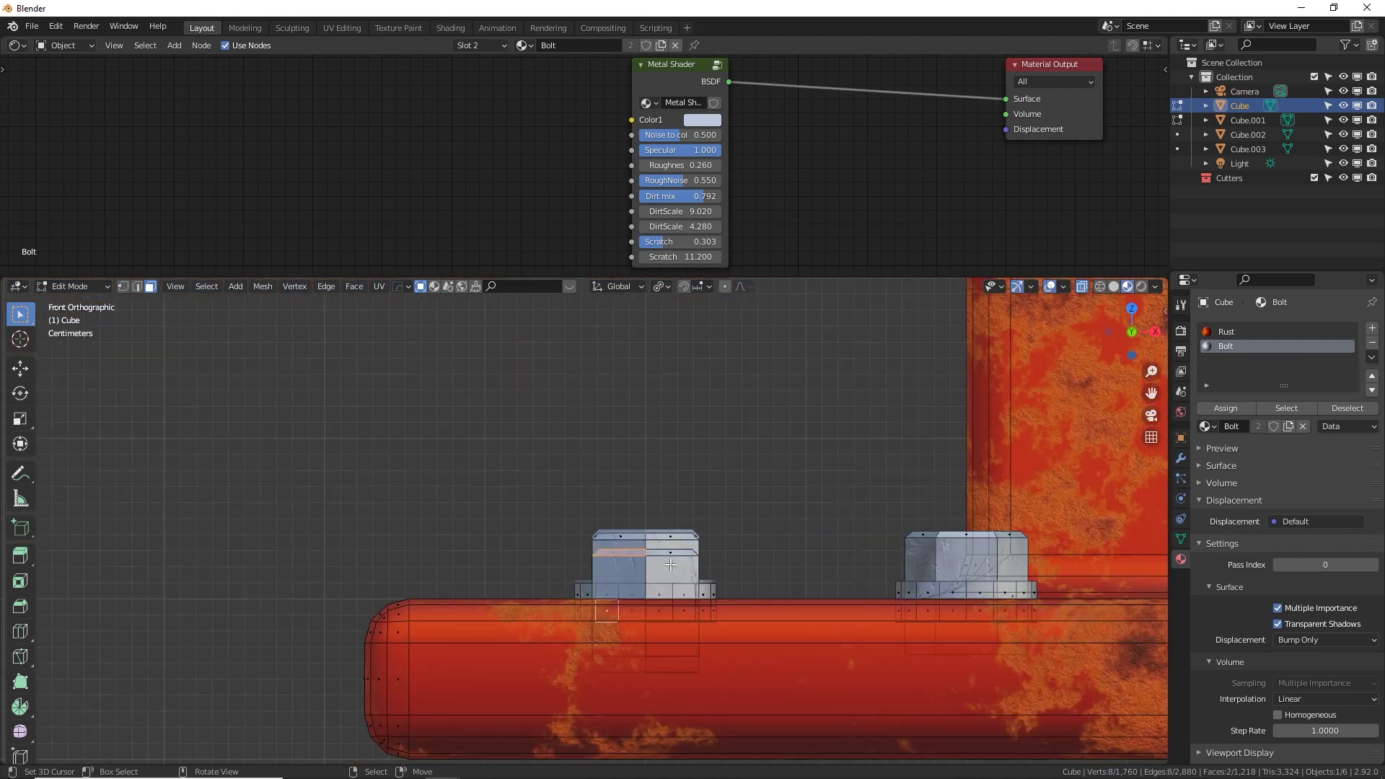
pyautogui.hotkey('ctrl', 'l')
pyautogui.press('g')
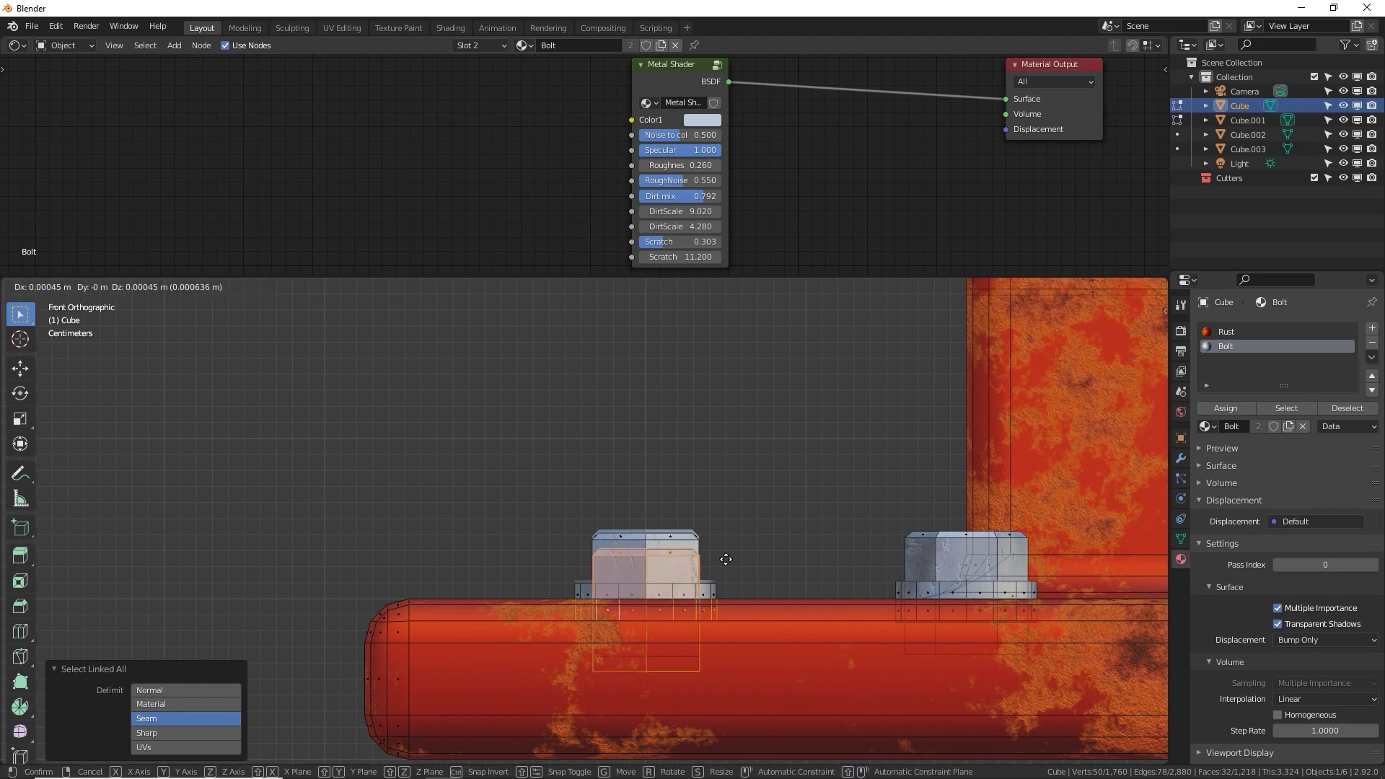
pyautogui.press('z')
pyautogui.click(733, 552)
pyautogui.moveTo(730, 553); pyautogui.dragTo(687, 607, button='middle')
pyautogui.press('Tab')
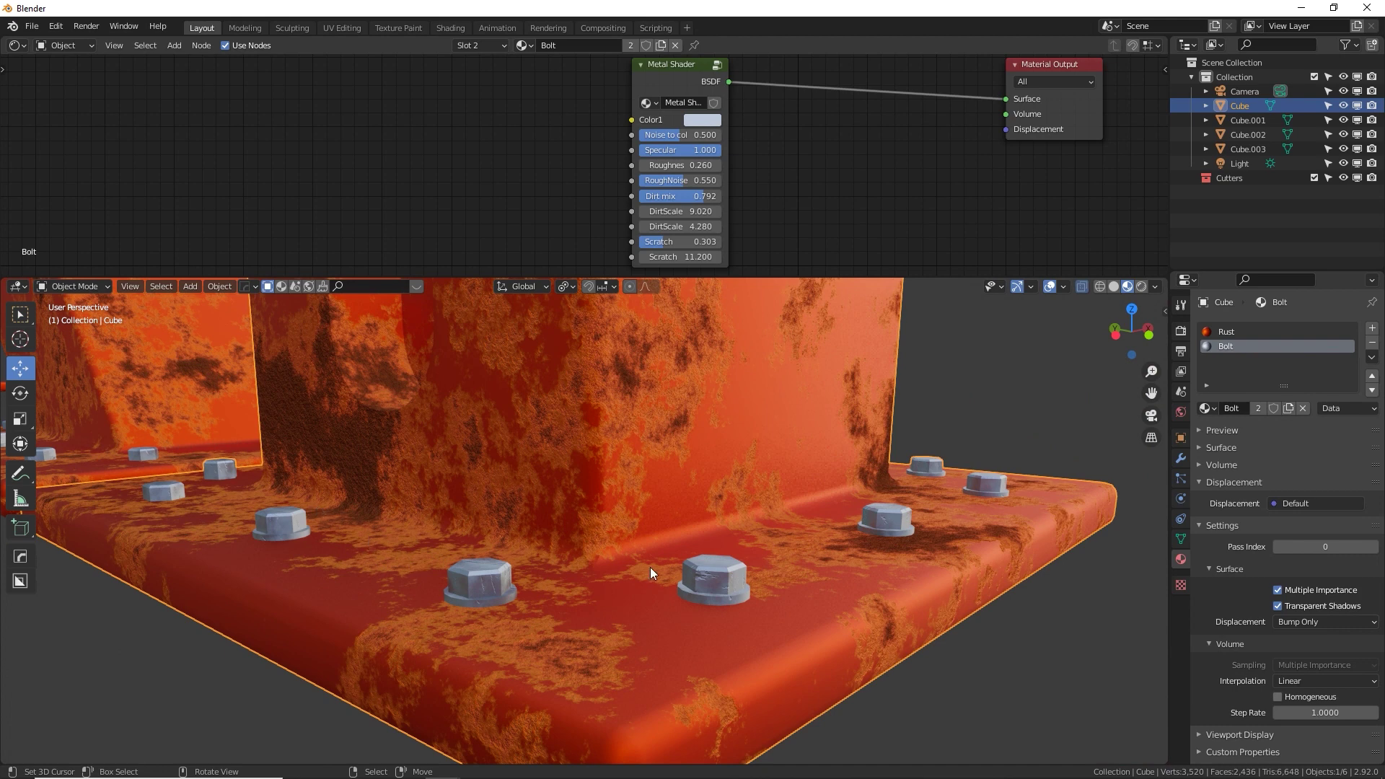
# Duplicate the four pillars and slanted beams and place the copies 20.5 m along Y.
pyautogui.scroll(-6, 651, 567)
pyautogui.moveTo(650, 567); pyautogui.dragTo(544, 541, button='middle')
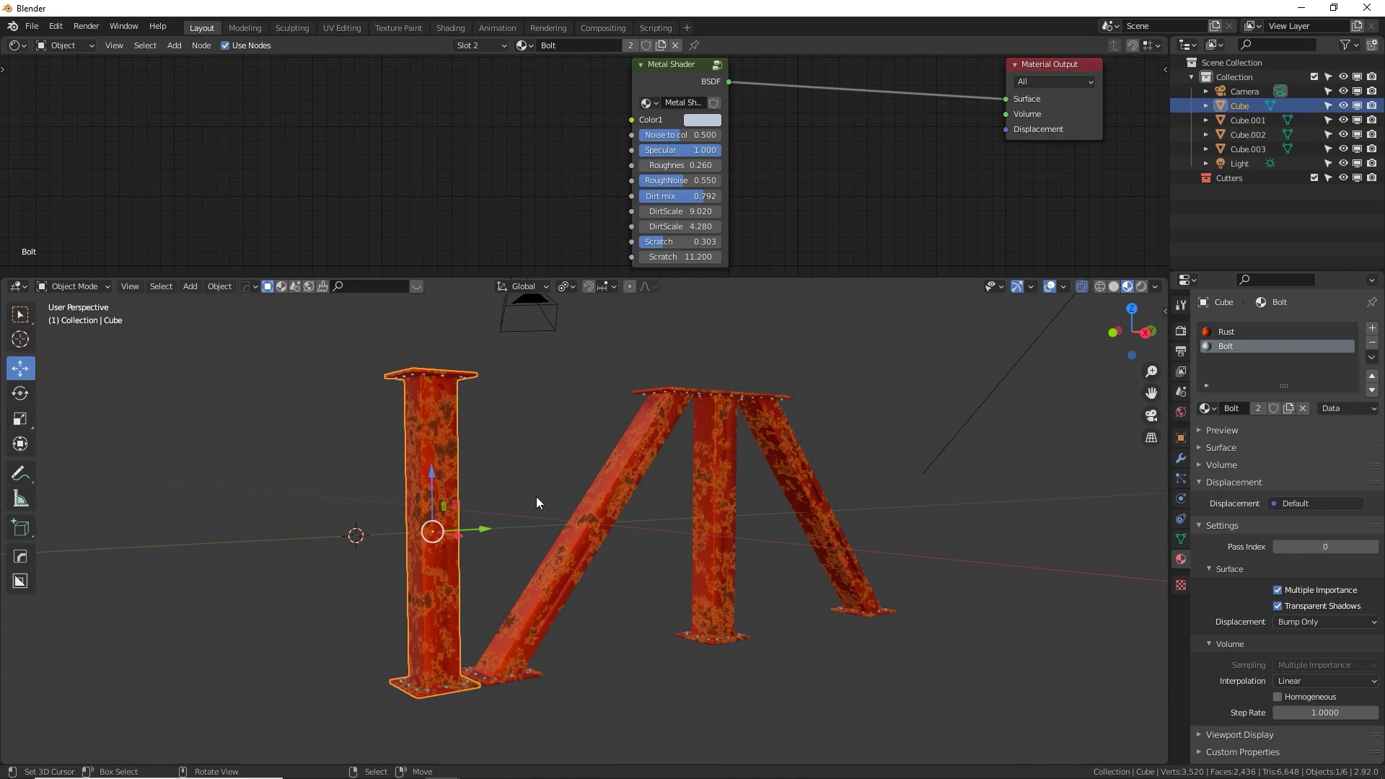
pyautogui.press('KP_3')
pyautogui.scroll(-3, 535, 496)
pyautogui.hotkey('shift', 'd')
pyautogui.press('y')
pyautogui.press('Return')
pyautogui.scroll(3, 839, 530)
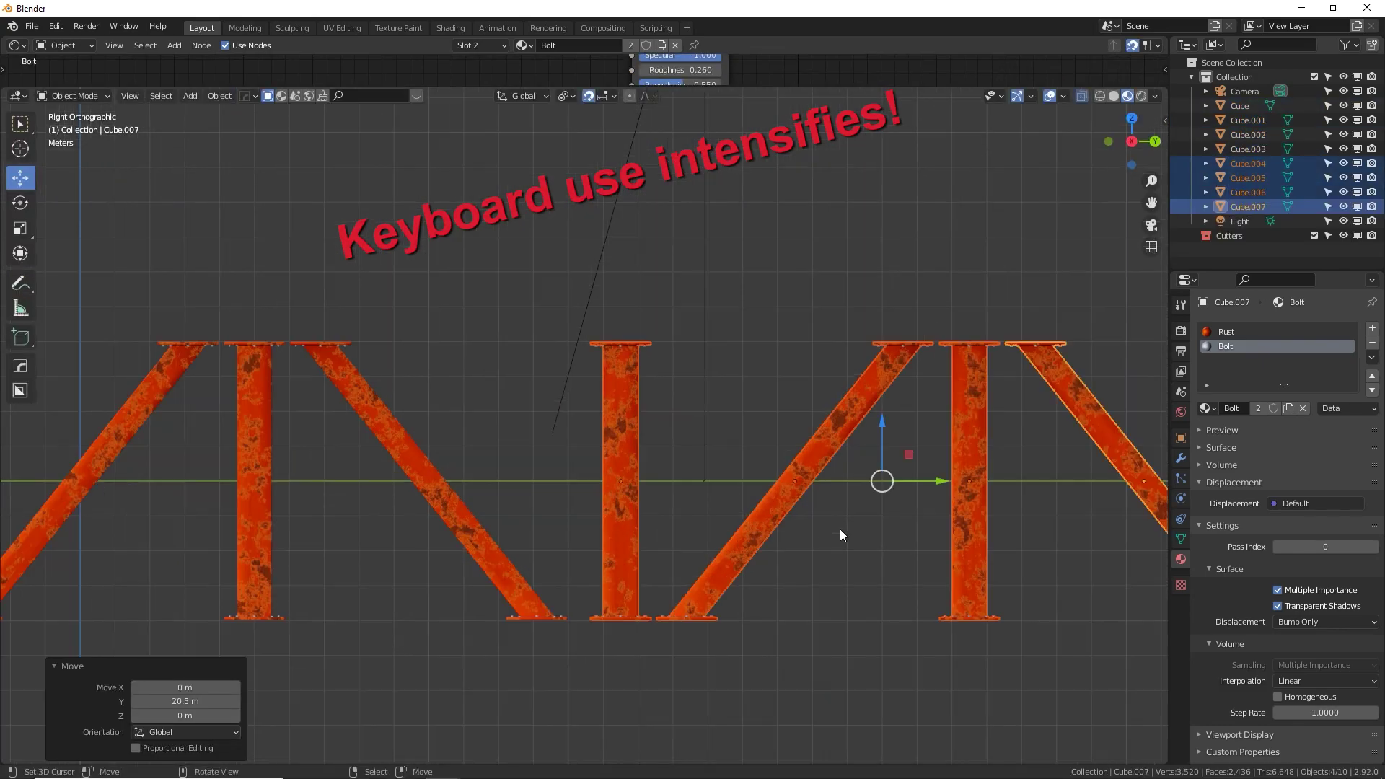
# Duplicate all the pillars and beams again, continuing the row along Y to sixteen pieces.
pyautogui.scroll(2, 201, 459)
pyautogui.press('a')
pyautogui.hotkey('shift', 'd')
pyautogui.scroll(-4, 690, 452)
pyautogui.scroll(3, 460, 452)
pyautogui.press('Return')
pyautogui.scroll(-3, 337, 514)
# Duplicate the whole row along Z into four stacked rows, with the beams slanting opposite ways in alternate rows.
pyautogui.press('a')
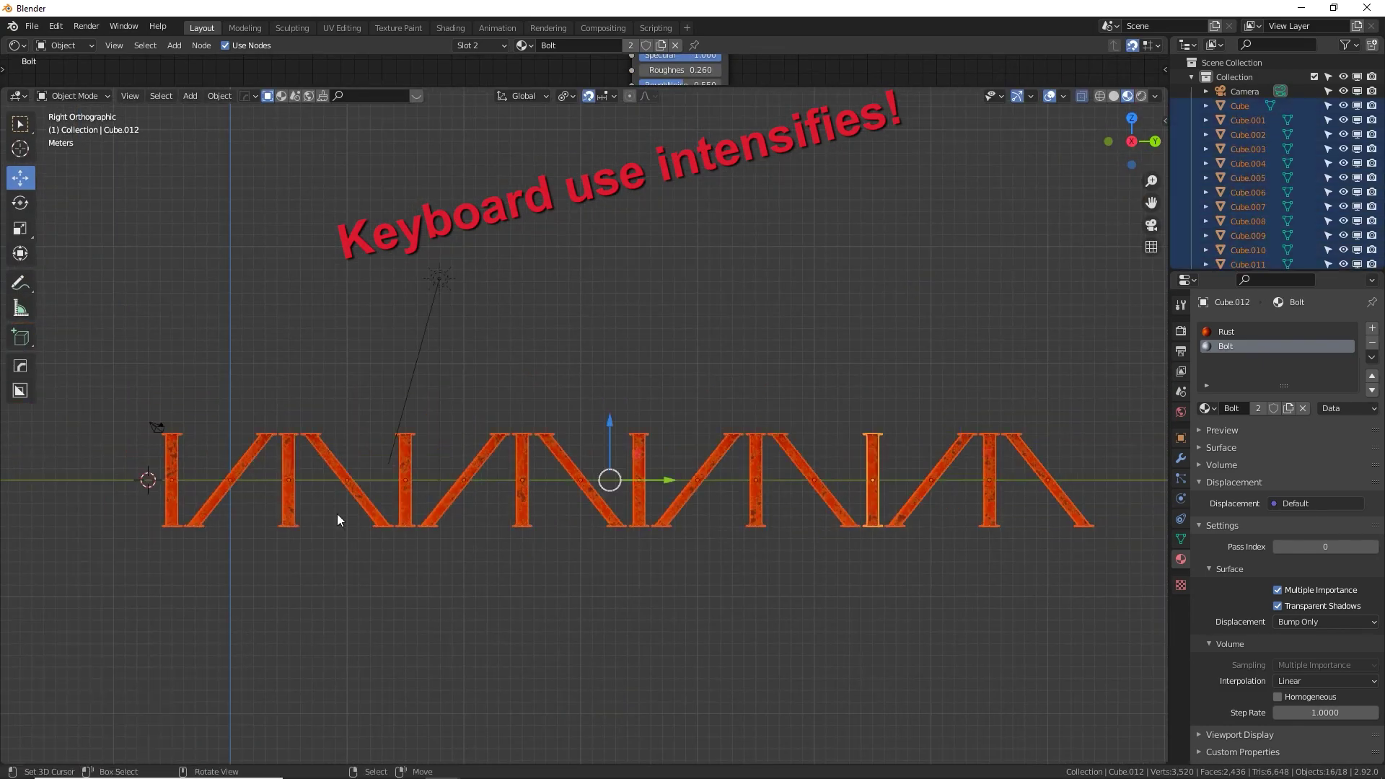
pyautogui.hotkey('shift', 'd')
pyautogui.press('z')
pyautogui.press('Return')
pyautogui.press('a')
pyautogui.hotkey('shift', 'd')
pyautogui.press('Return')
# Add a cube, clear its location to the world origin, and scale it for the backing wall.
pyautogui.hotkey('shift', 'a')
pyautogui.hotkey('alt', 'g')
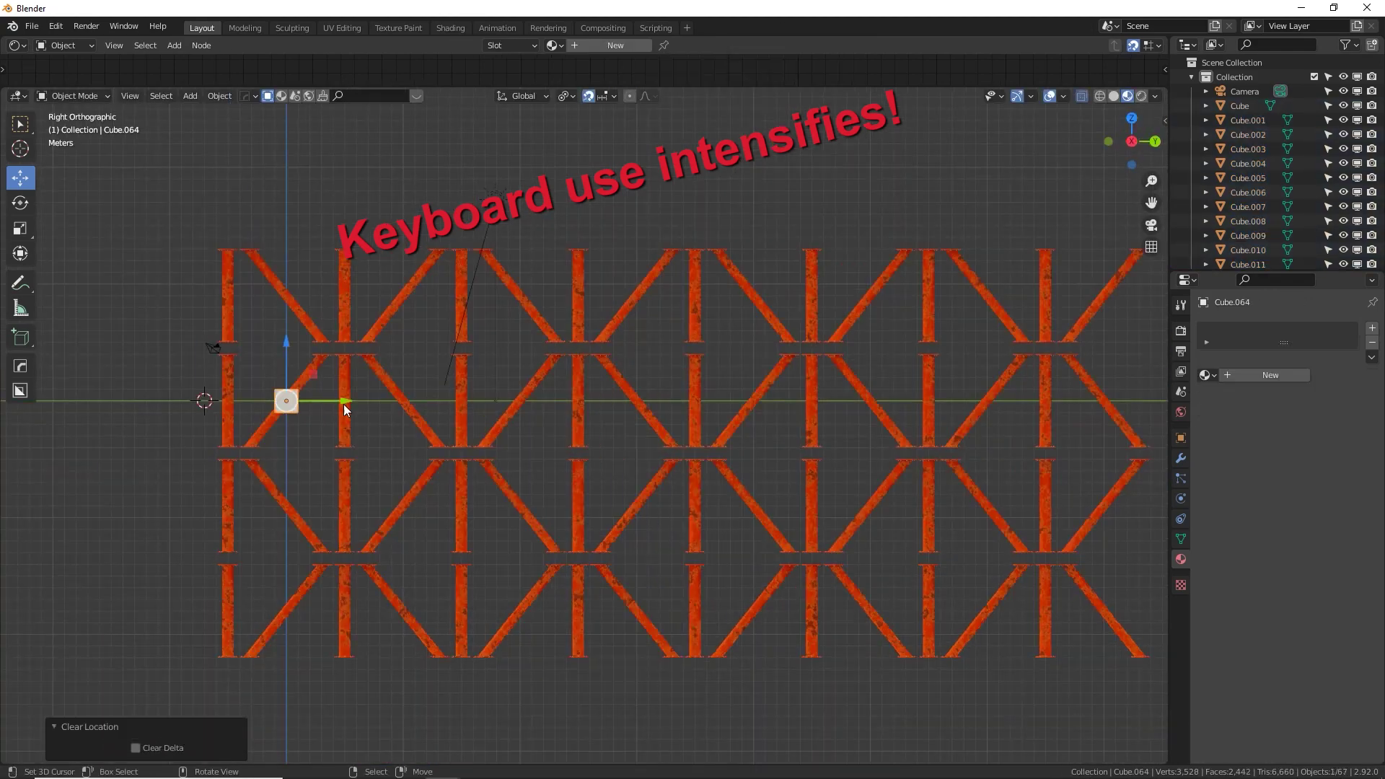
pyautogui.press('s')
pyautogui.press('Return')
# Cut edge loops into the backing block, bevel them about 0.804 m, and form horizontal ledges above and below each pillar row.
pyautogui.press('Tab')
pyautogui.hotkey('ctrl', 'r')
pyautogui.hotkey('ctrl', 'b')
pyautogui.press('KP_3')
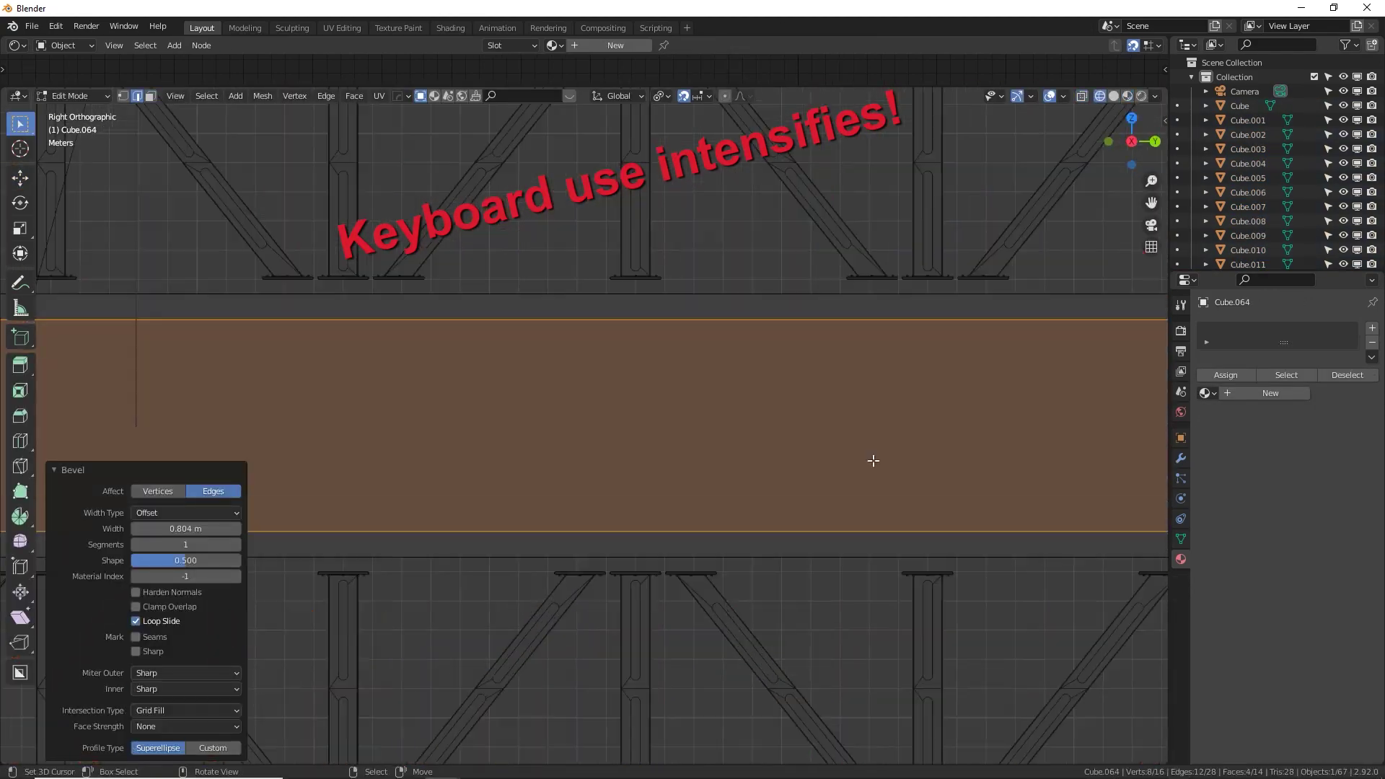
pyautogui.press('Tab')
pyautogui.scroll(-4, 873, 460)
pyautogui.moveTo(794, 433); pyautogui.dragTo(850, 572, button='middle')
pyautogui.scroll(4, 722, 390)
pyautogui.press('KP_1')
pyautogui.scroll(5, 850, 573)
pyautogui.scroll(-5, 721, 432)
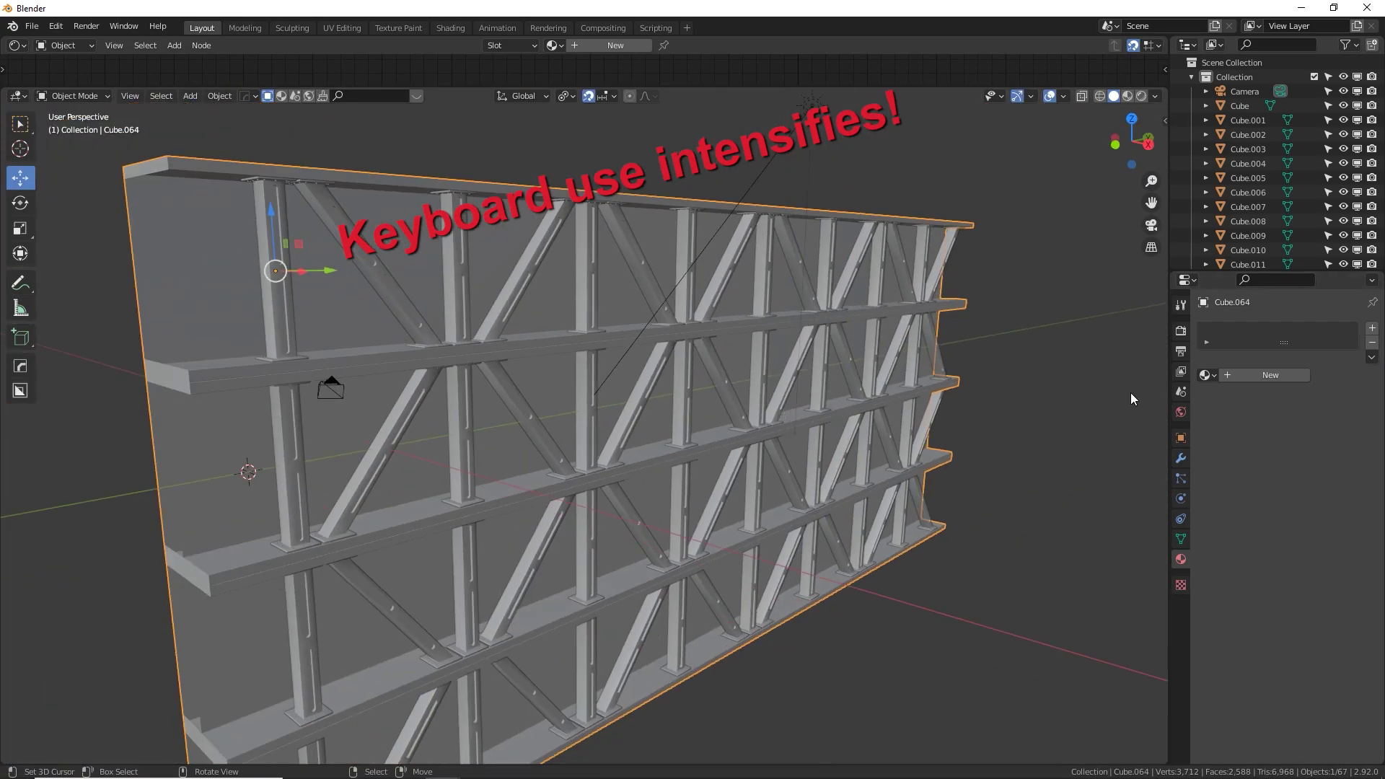
# Assign the existing Bolt material to the ledged wall and switch the viewport to material preview shading.
pyautogui.click(1205, 375)
pyautogui.moveTo(505, 404); pyautogui.dragTo(569, 390, button='middle')
pyautogui.scroll(2, 734, 401)
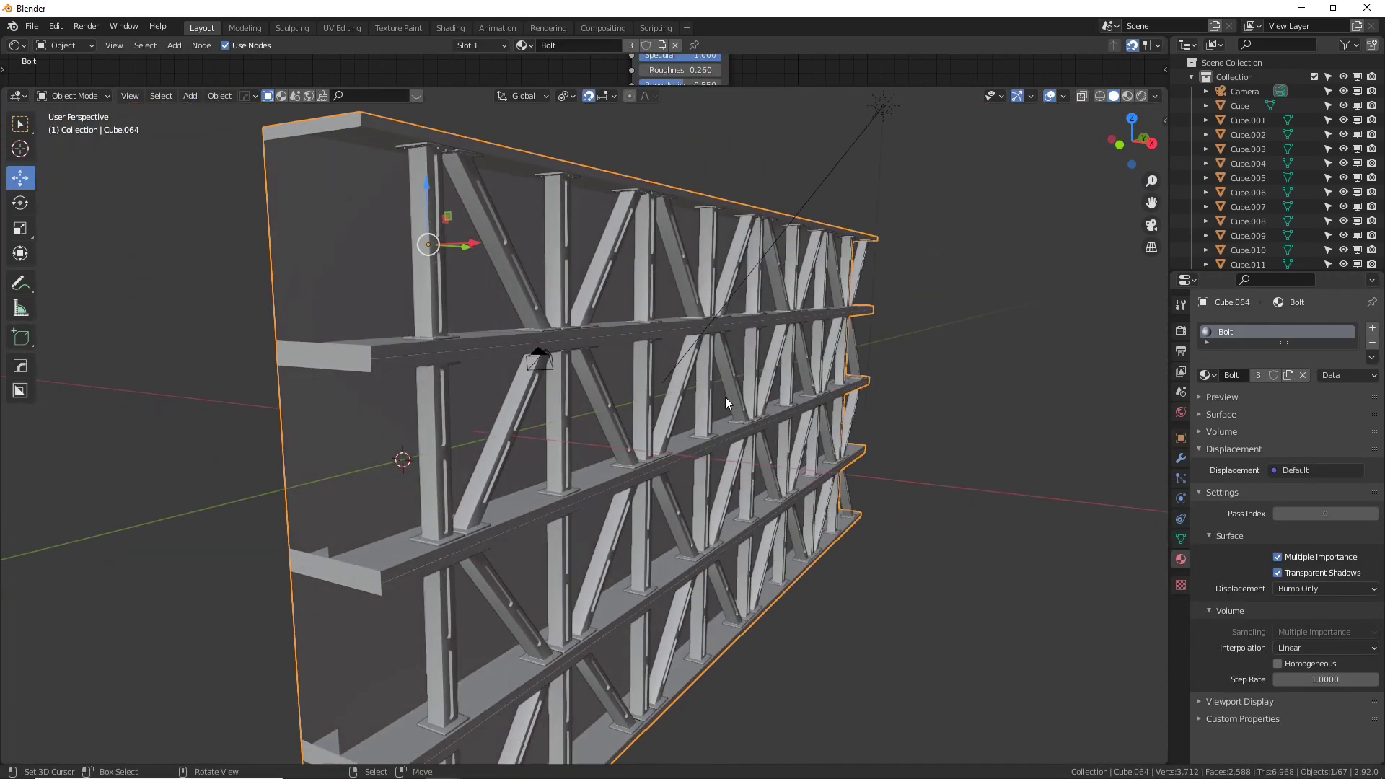
pyautogui.click(1128, 96)
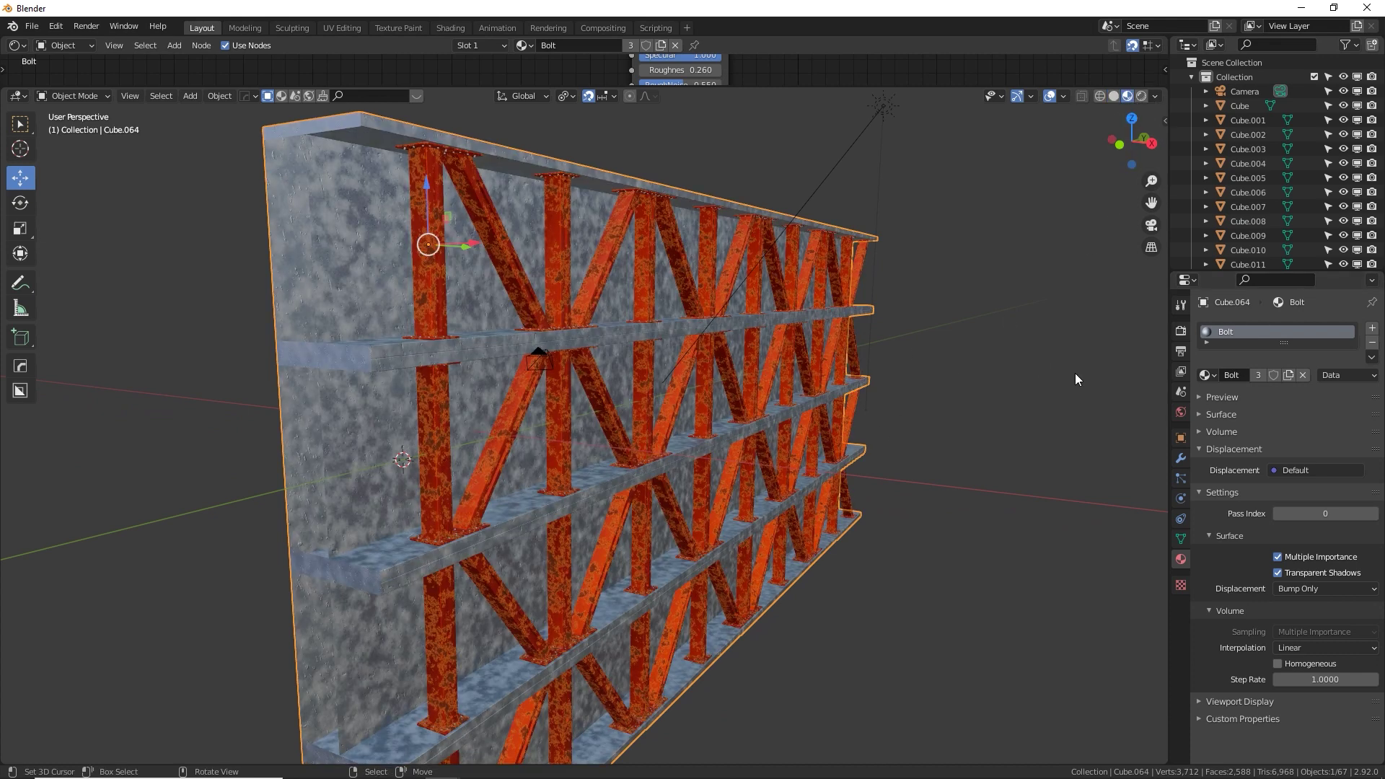
# Make the wall's Bolt material a separate copy and darken its Metal Shader Color1 to a dark blue-grey.
pyautogui.click(1289, 375)
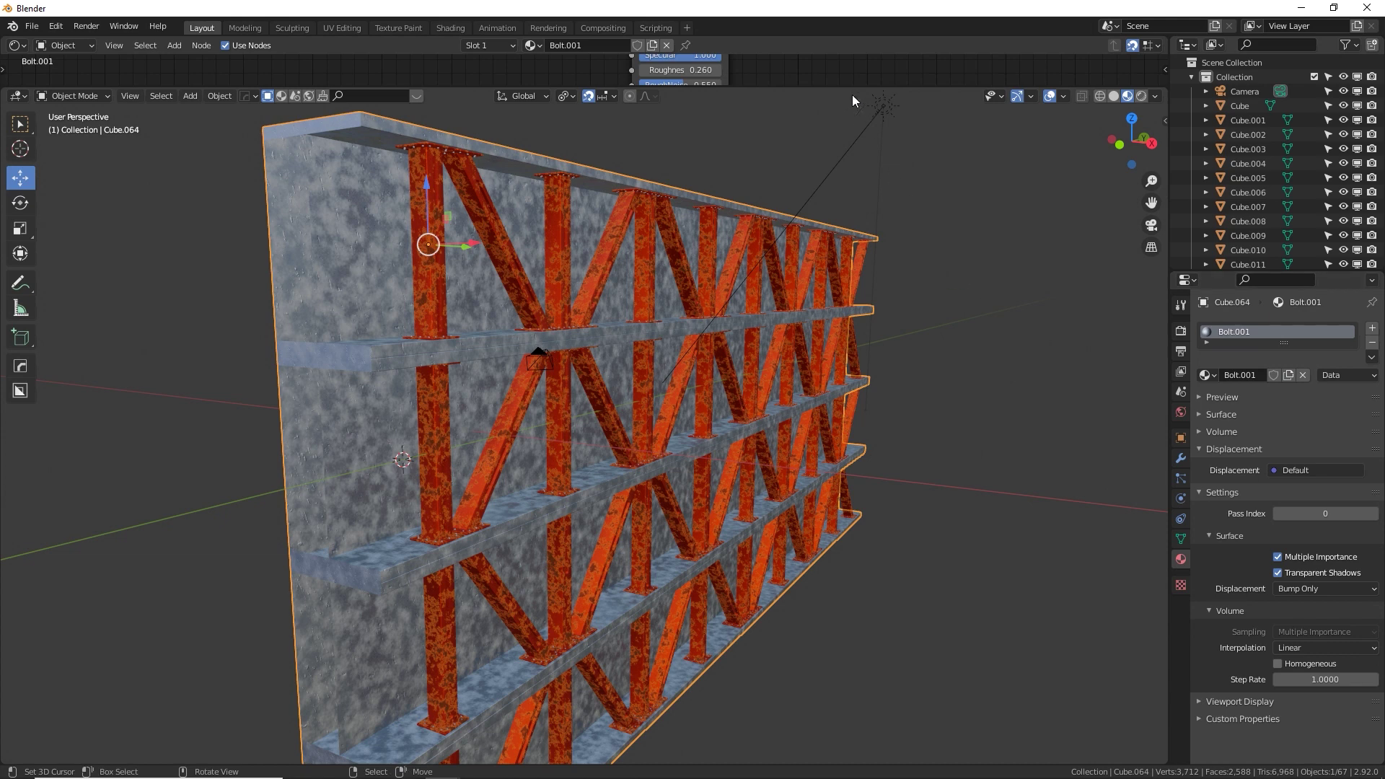
pyautogui.moveTo(851, 87); pyautogui.dragTo(851, 323)
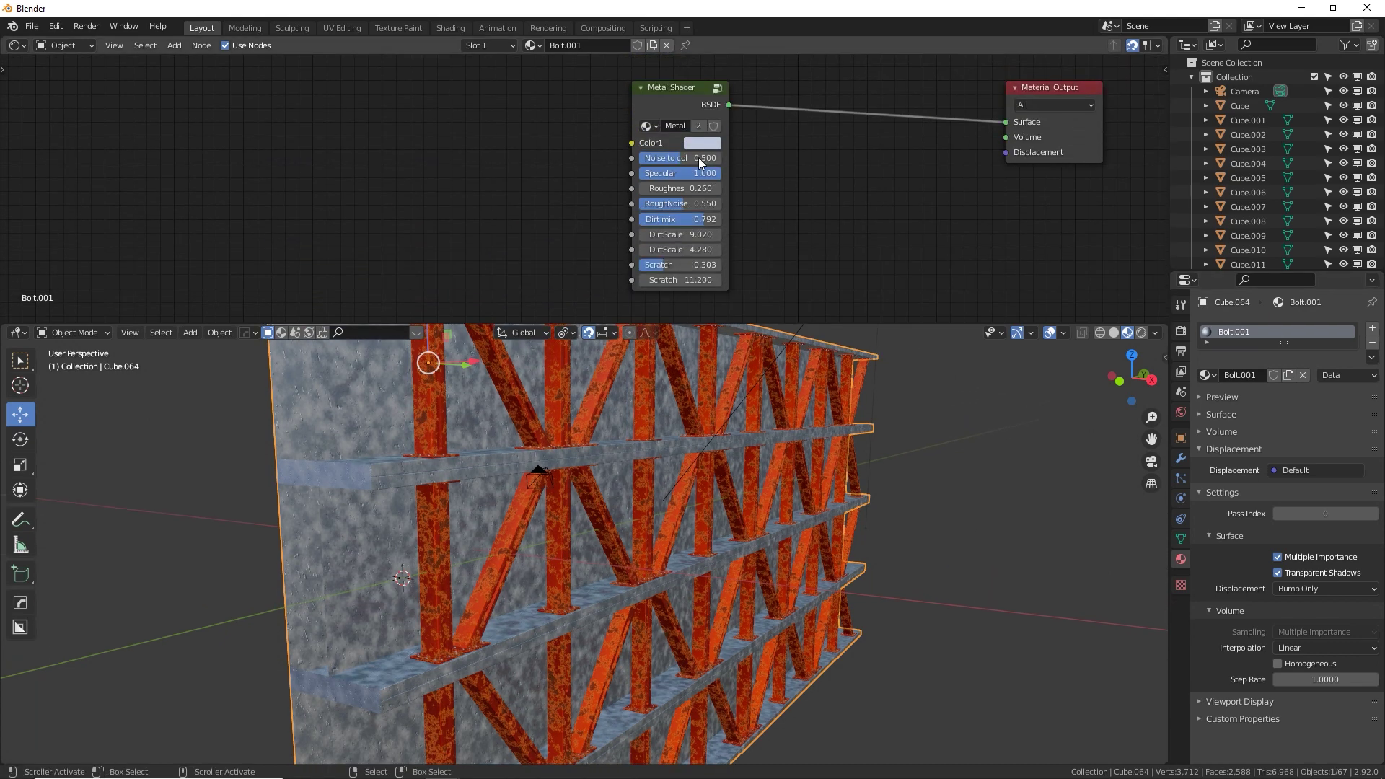
pyautogui.click(699, 143)
pyautogui.moveTo(764, 201); pyautogui.dragTo(802, 205)
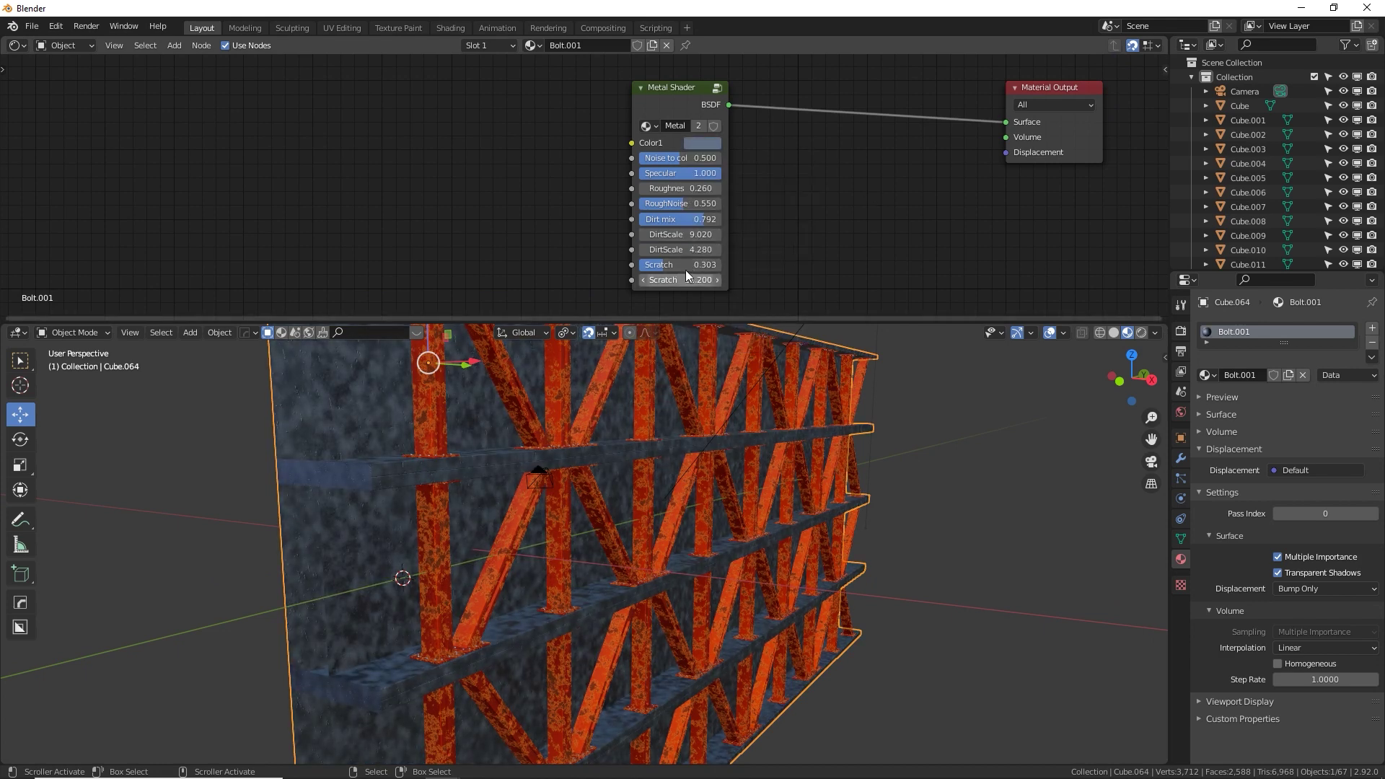
# Set the wall shader's noise to 0.300, roughness 0.190, dirt mix 0.467, dirt scales 0.720 and 0.480, scratch 0.123 and scratch scale 5.100.
pyautogui.moveTo(689, 234); pyautogui.dragTo(638, 249)
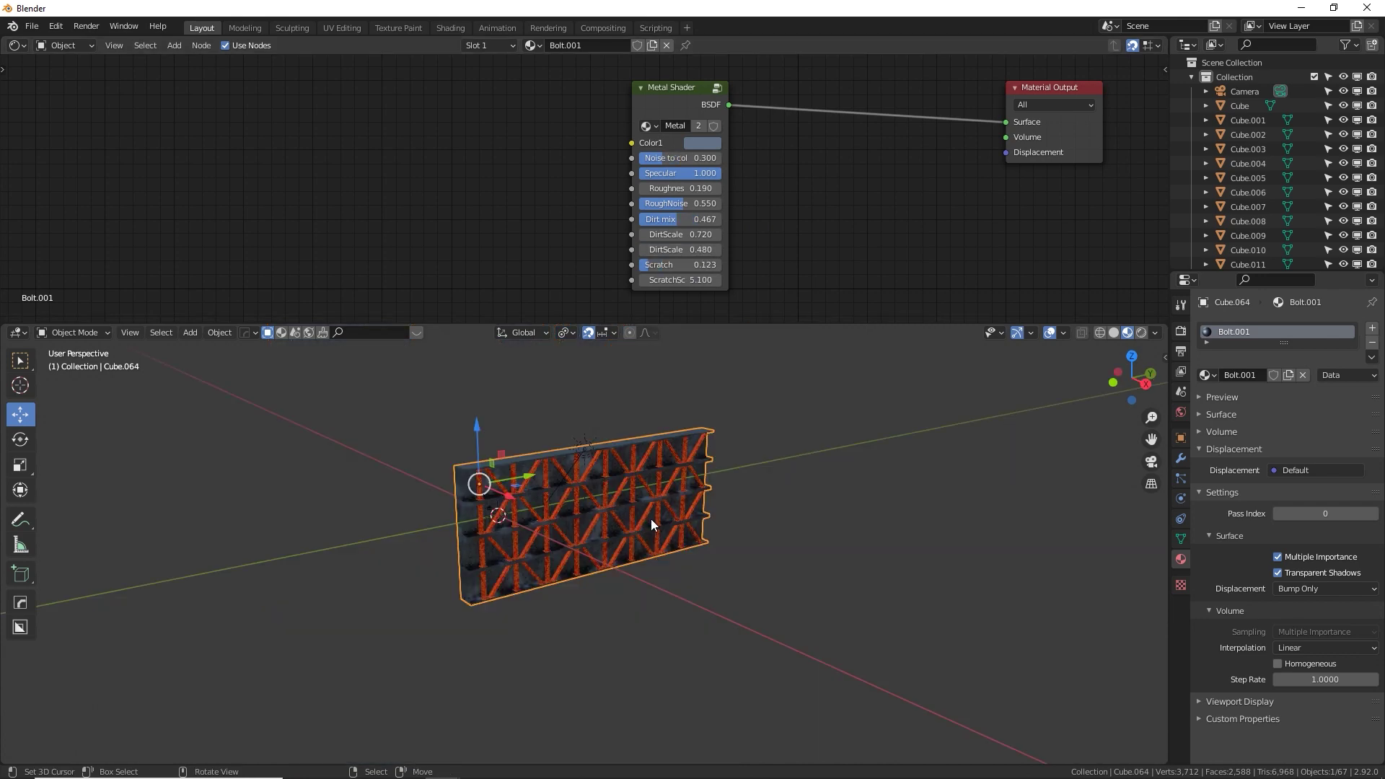
pyautogui.scroll(8, 610, 540)
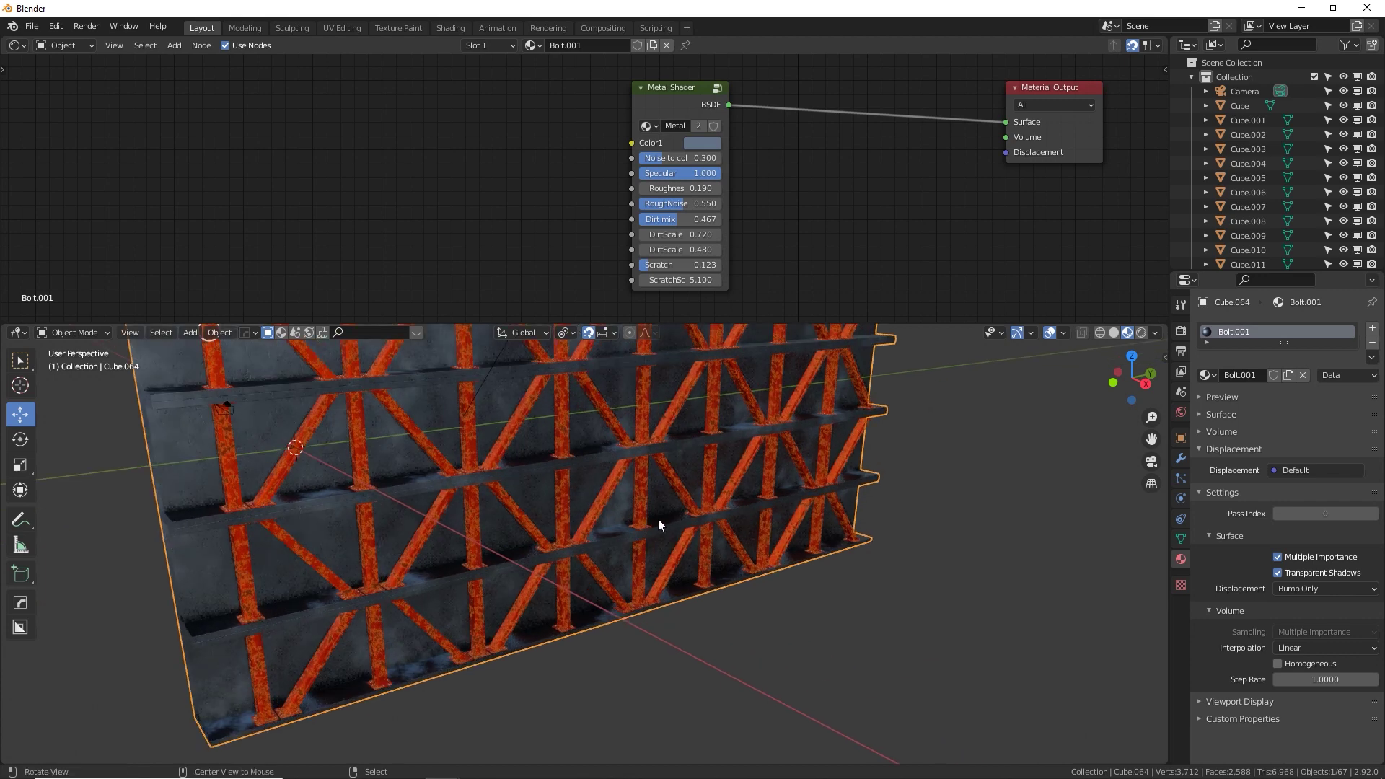
pyautogui.moveTo(668, 509); pyautogui.dragTo(729, 328, button='middle')
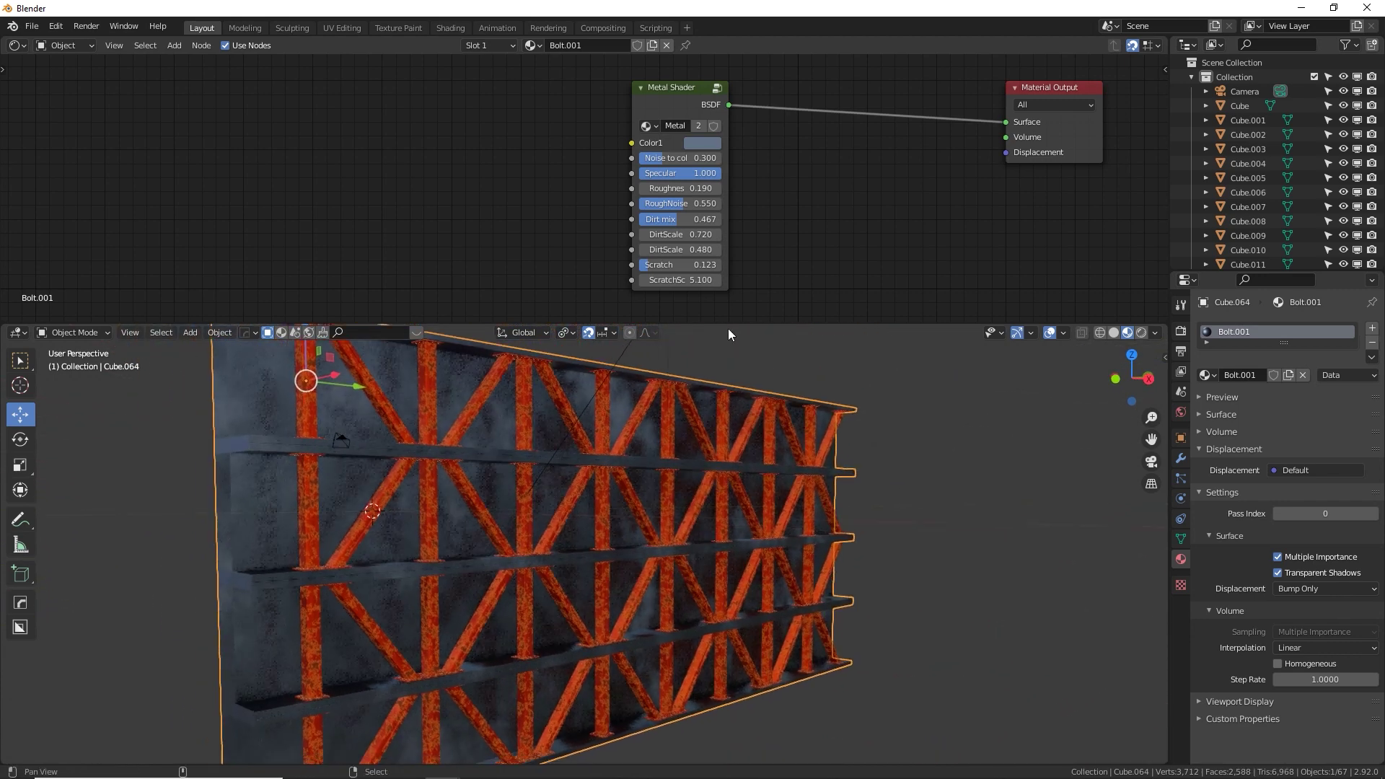
pyautogui.moveTo(730, 324); pyautogui.dragTo(730, 108)
pyautogui.scroll(5, 724, 393)
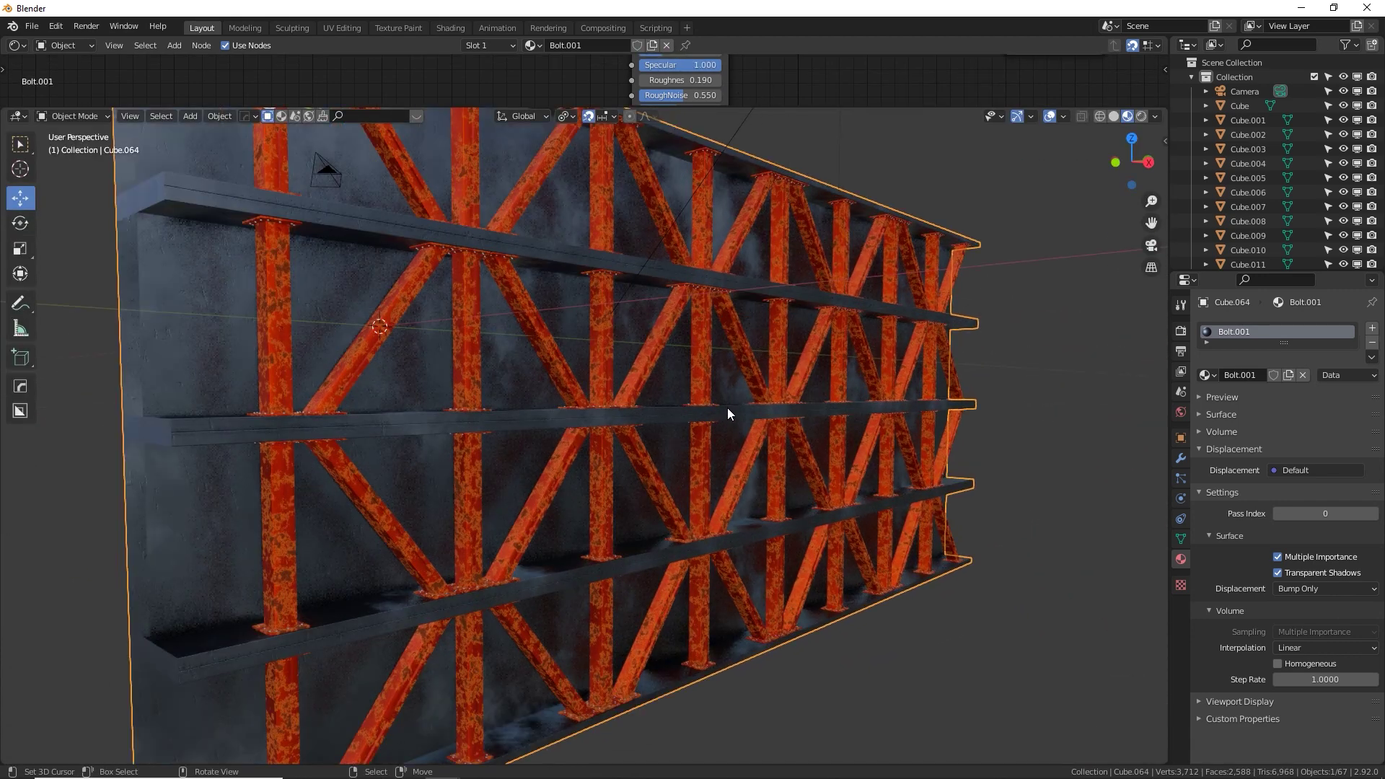
pyautogui.moveTo(727, 413)
pyautogui.mouseDown(button='middle')
pyautogui.moveTo(711, 402)
pyautogui.moveTo(729, 396)
pyautogui.moveTo(696, 439)
pyautogui.moveTo(786, 430)
pyautogui.moveTo(752, 406)
pyautogui.moveTo(755, 386)
pyautogui.moveTo(738, 406)
pyautogui.mouseUp(button='middle')
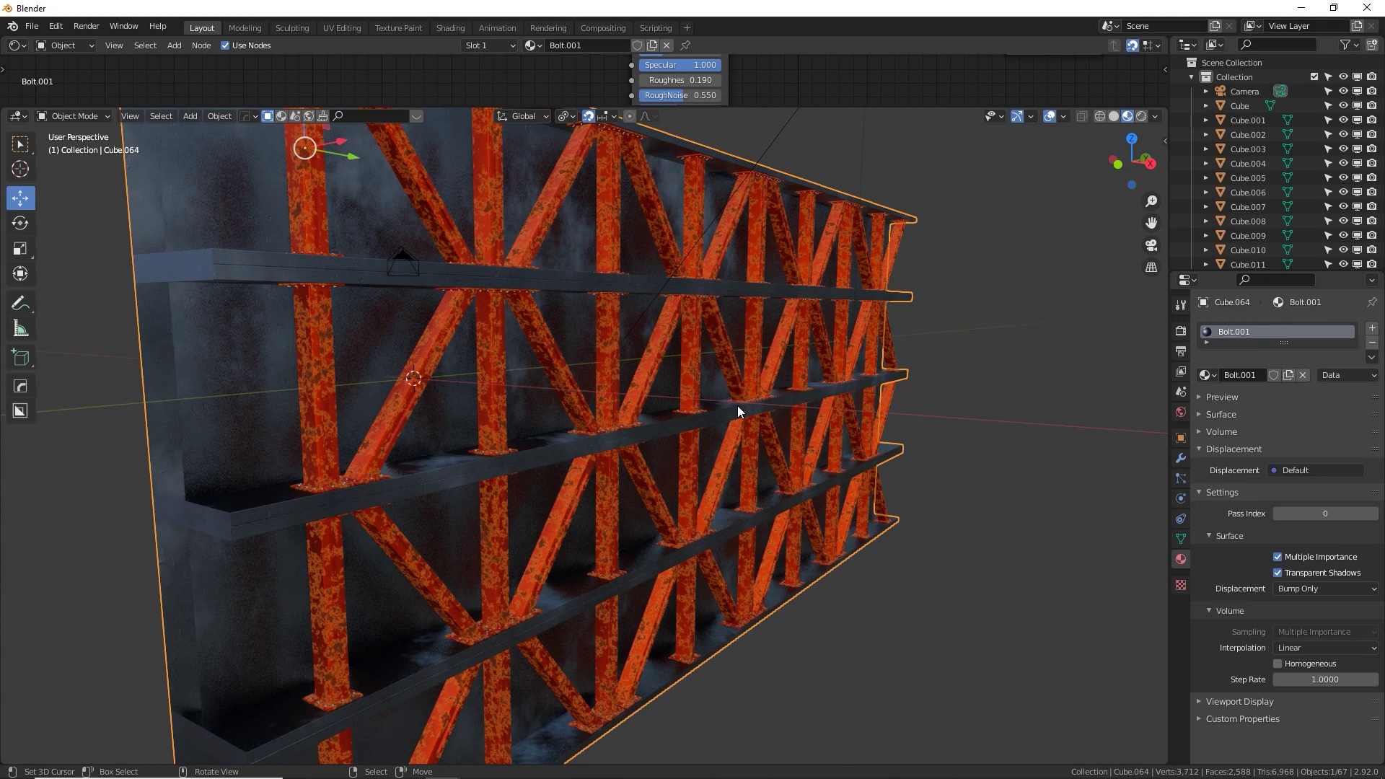
# Align the camera to the current angled view of the wall and set its focal length to 35 mm.
pyautogui.click(406, 254)
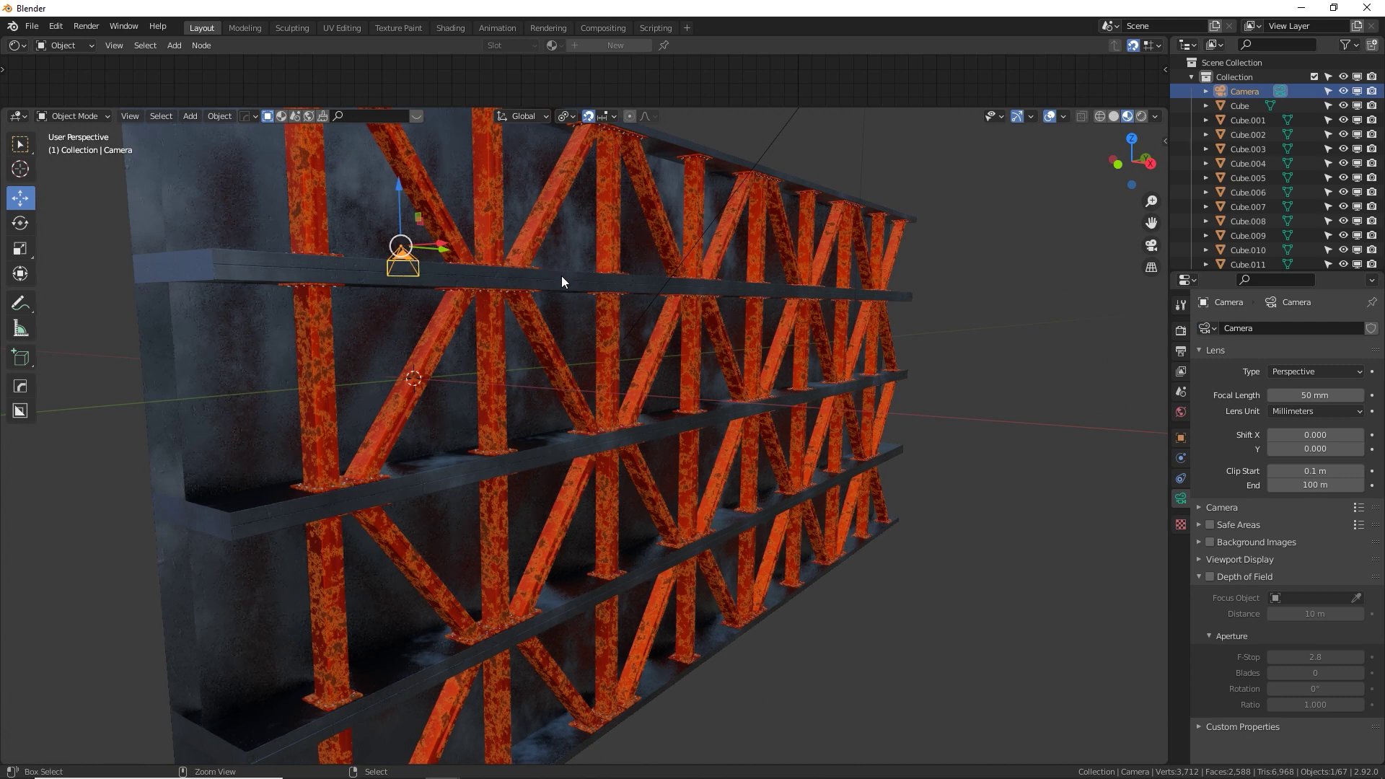
pyautogui.press('ctrl+alt+KP_0')
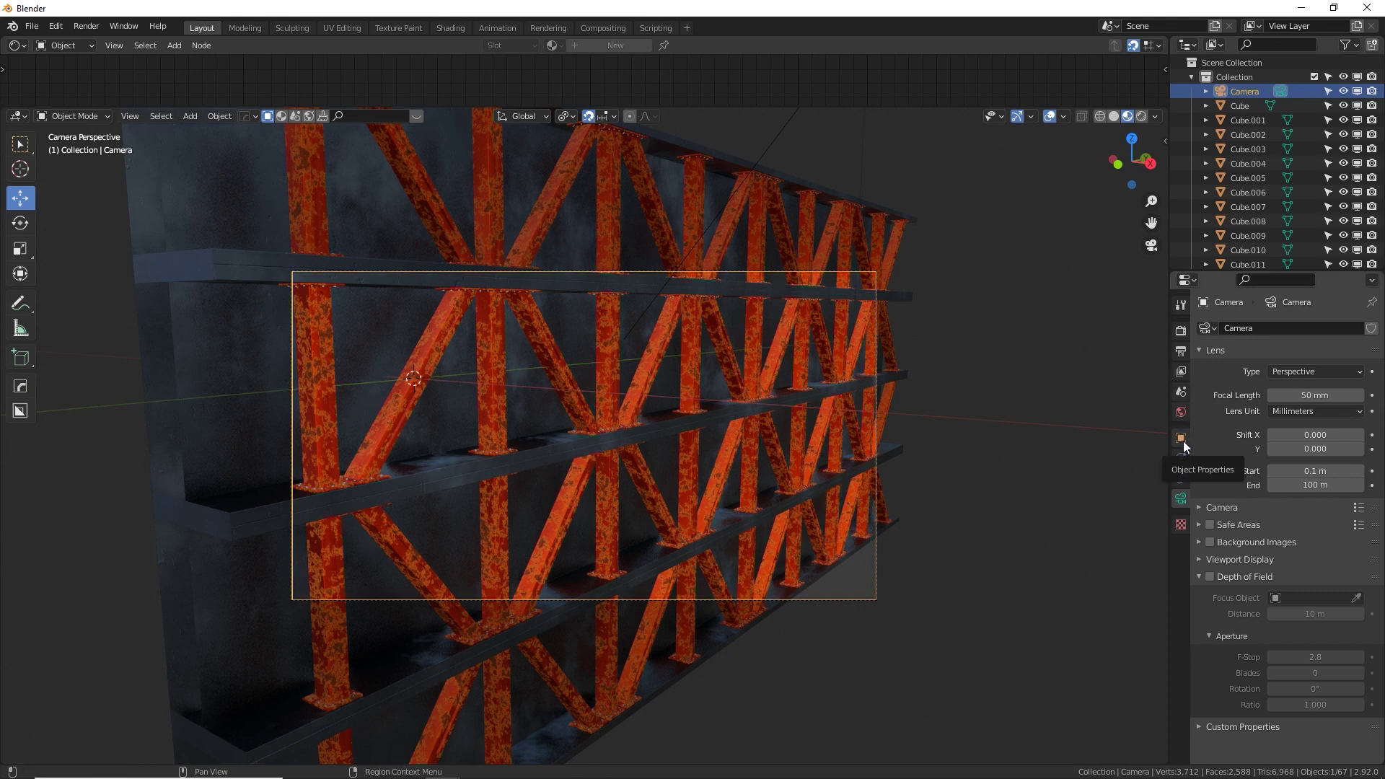
pyautogui.click(1307, 396)
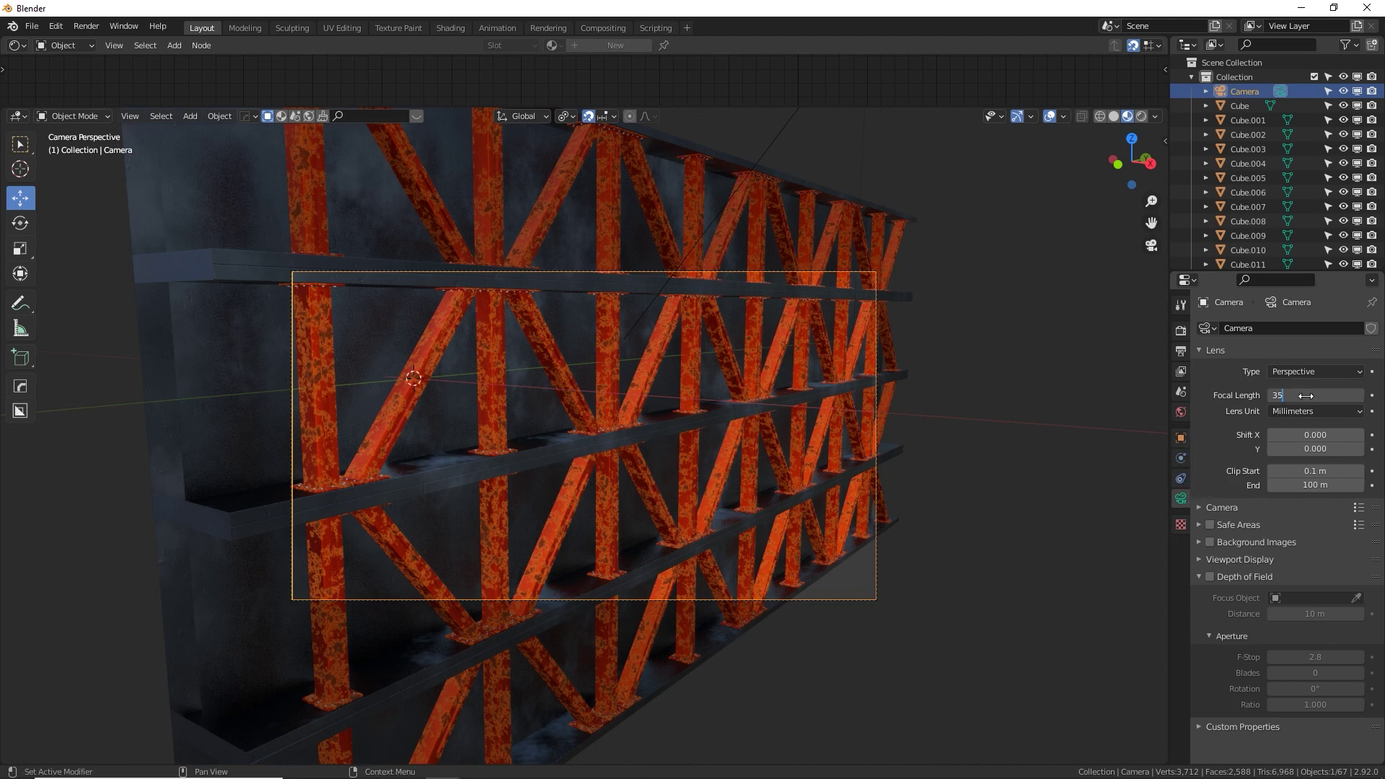
pyautogui.write('35')
pyautogui.press('Return')
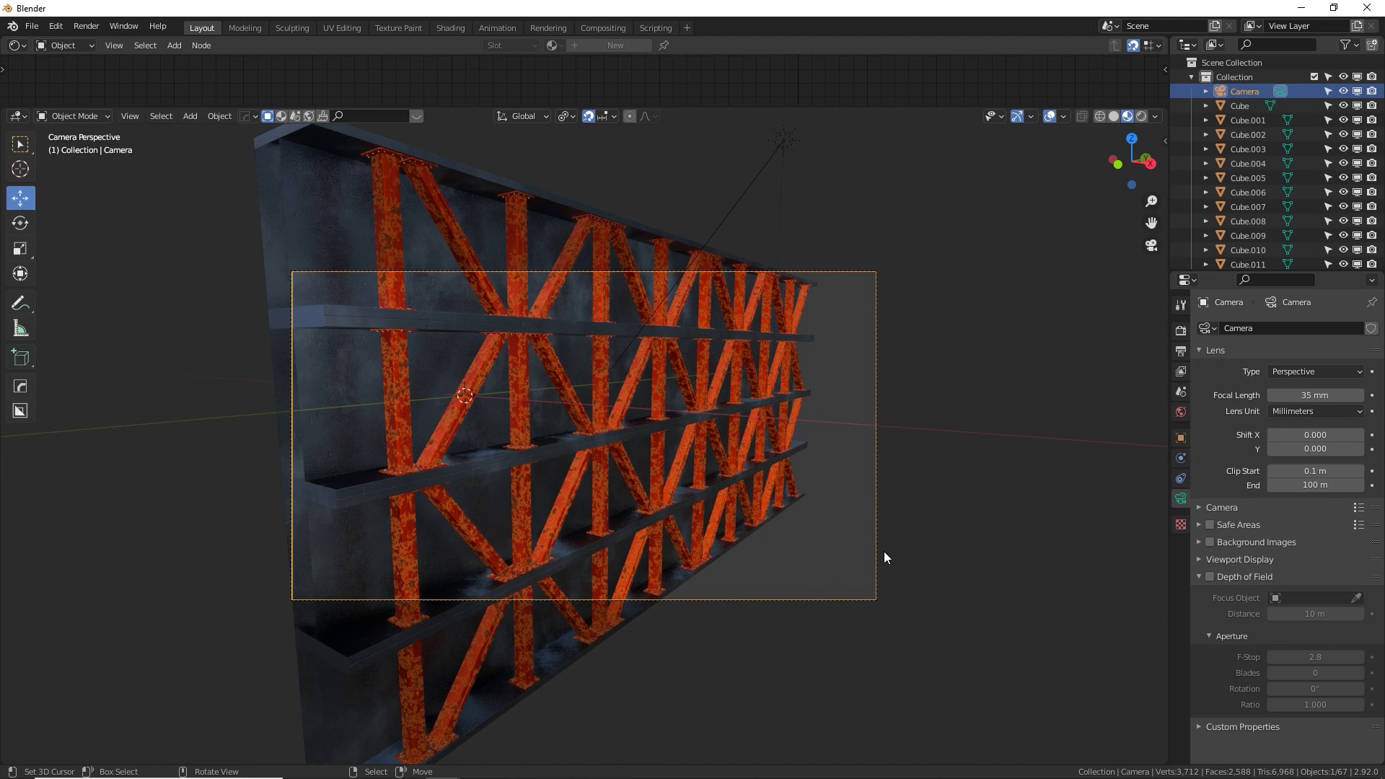
# Set the transform pivot to Individual Origins and trackball-rotate the camera by about 7.45° and -2.86°.
pyautogui.click(567, 116)
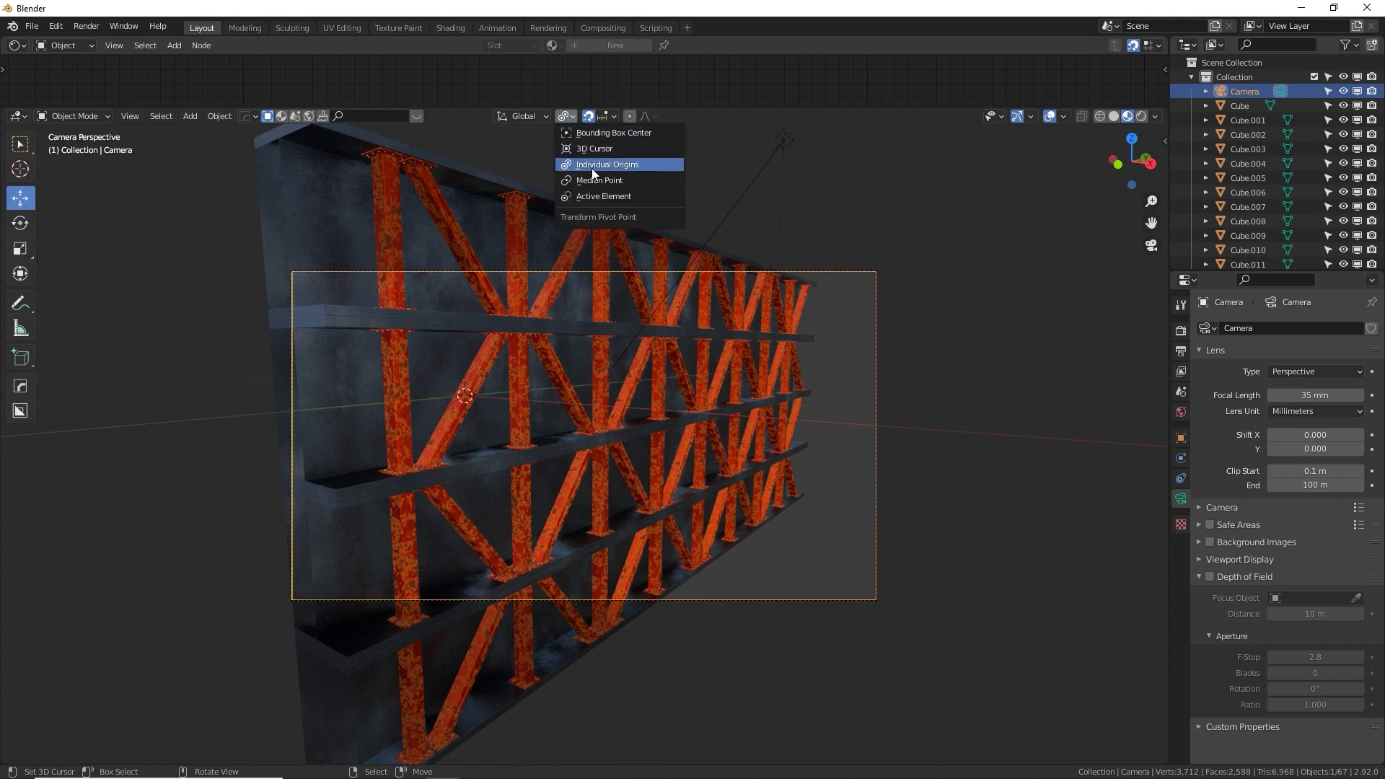
pyautogui.click(591, 166)
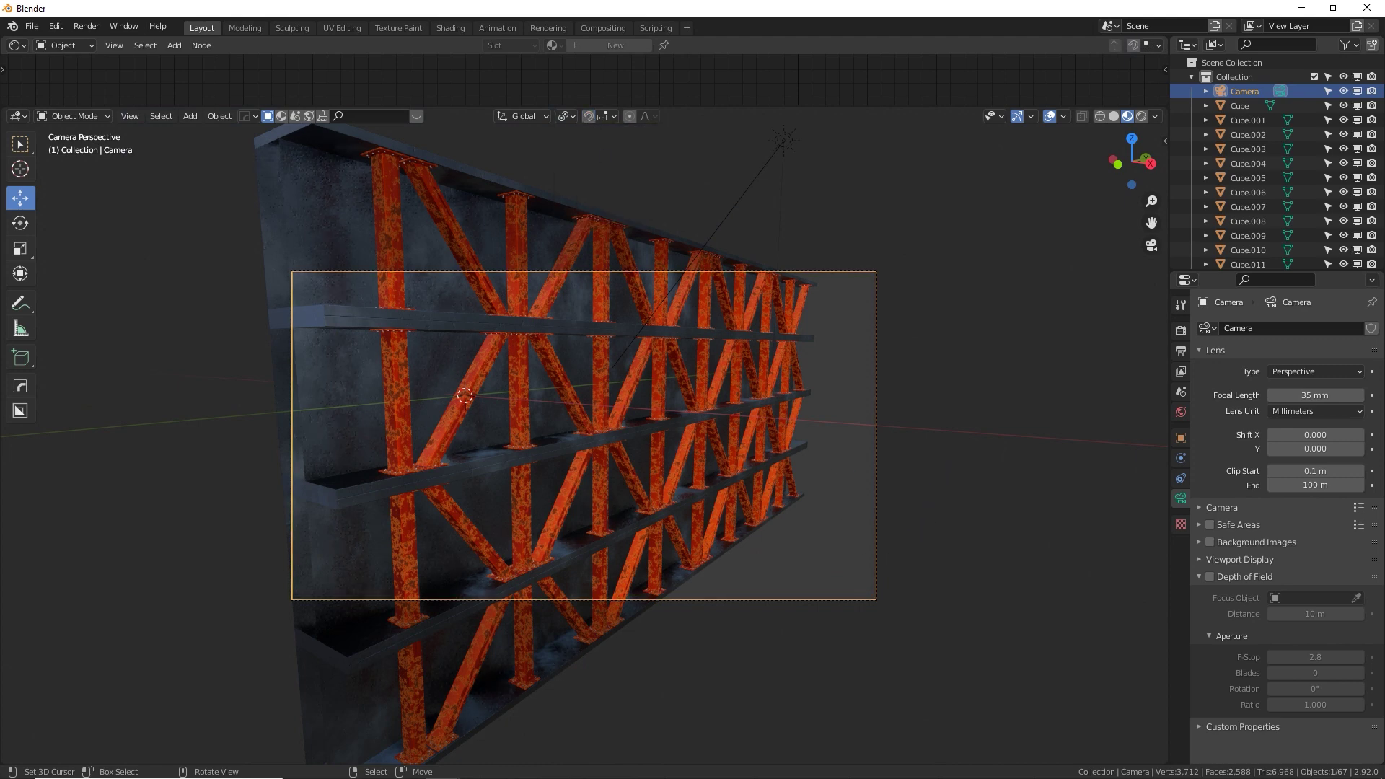
pyautogui.press('r')
pyautogui.press('r')
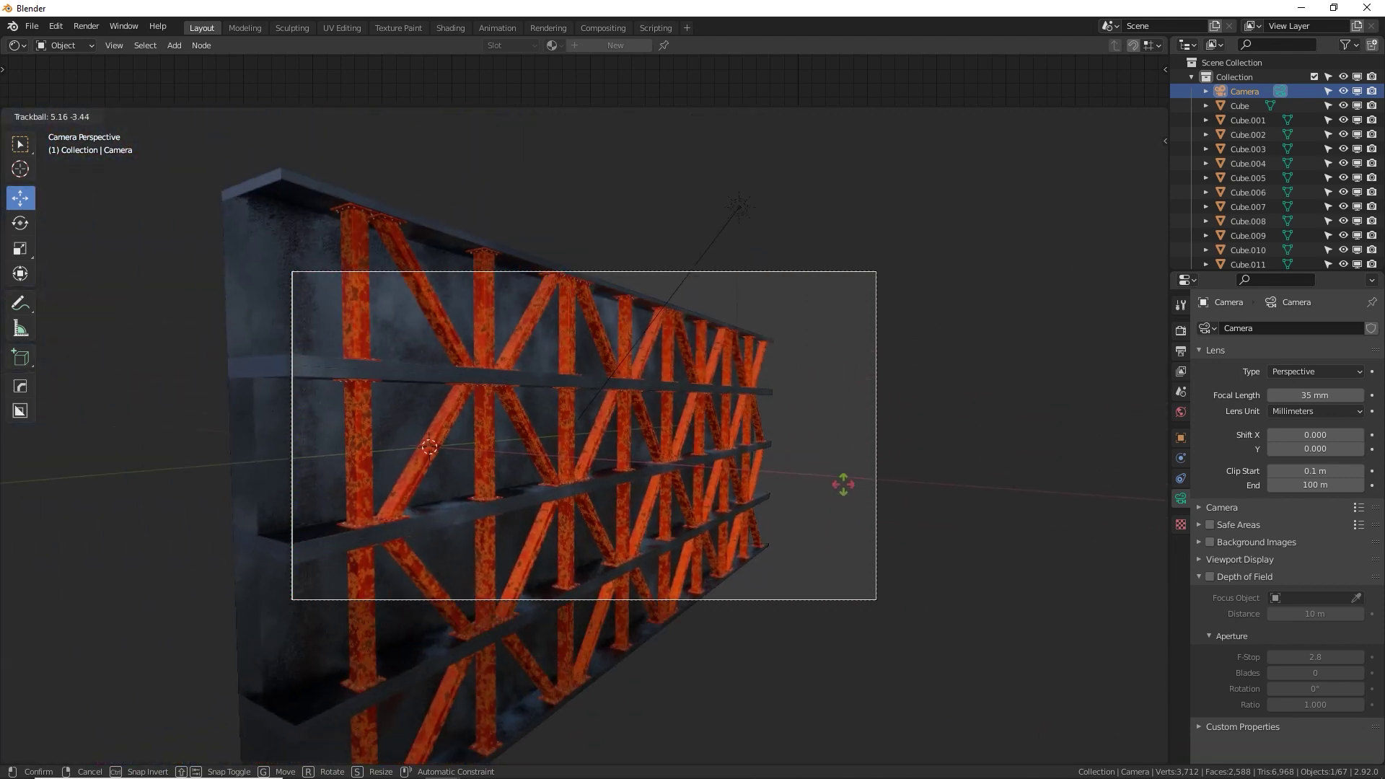
pyautogui.click(841, 488)
# Lower the camera about 5.66 m, and move it about 13.5 m forward along its local Z axis.
pyautogui.press('g')
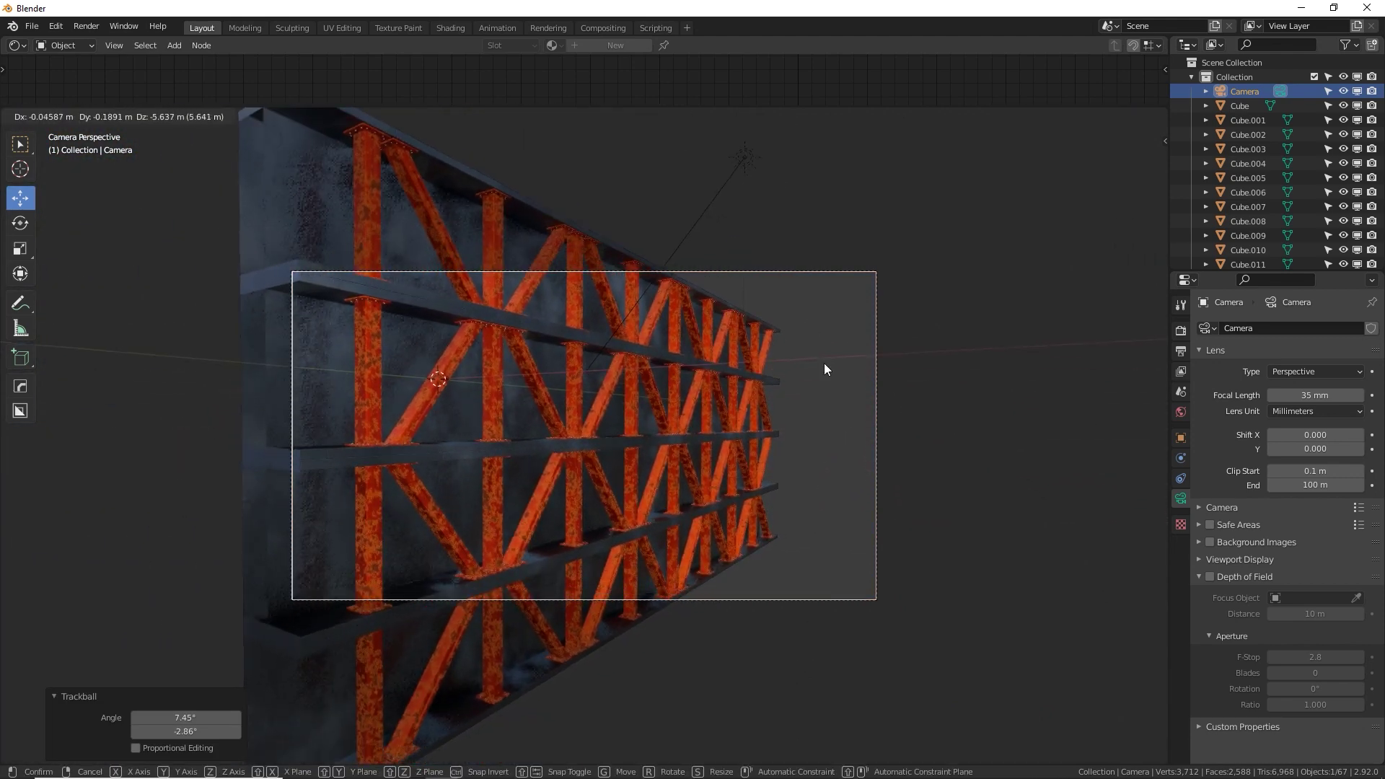
pyautogui.click(906, 364)
pyautogui.press('g')
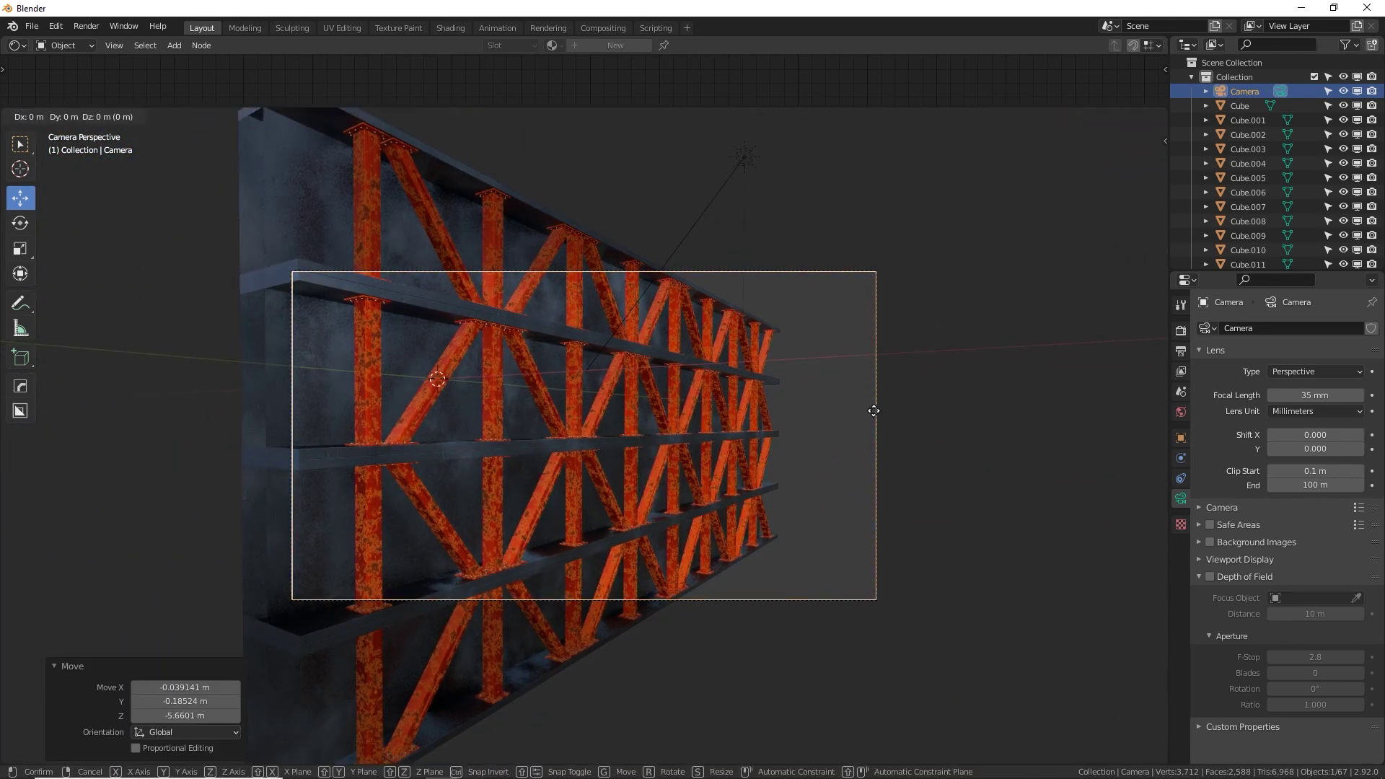
pyautogui.press('z')
pyautogui.press('z')
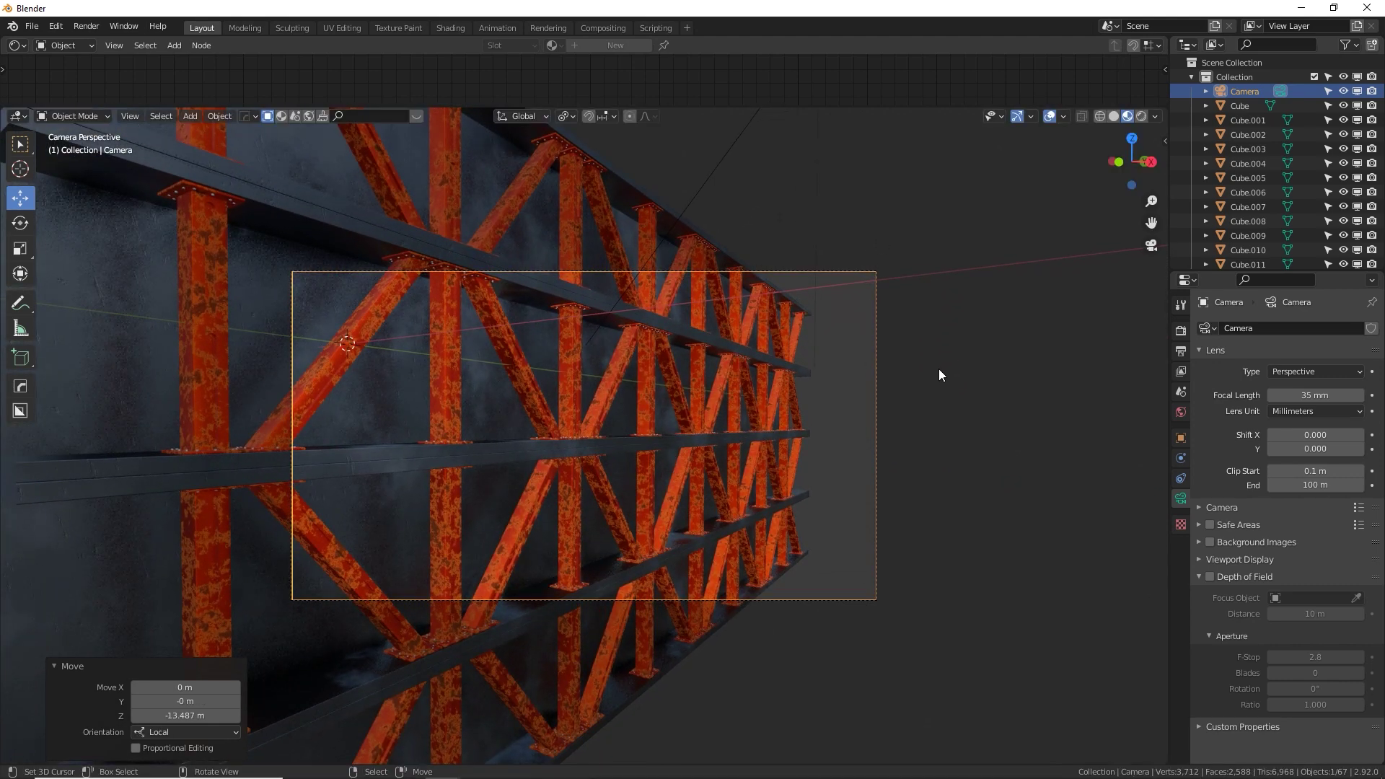
pyautogui.click(938, 369)
# Rotate the camera about 8.58° around the global Z axis so the truss wall fills the frame.
pyautogui.press('r')
pyautogui.press('z')
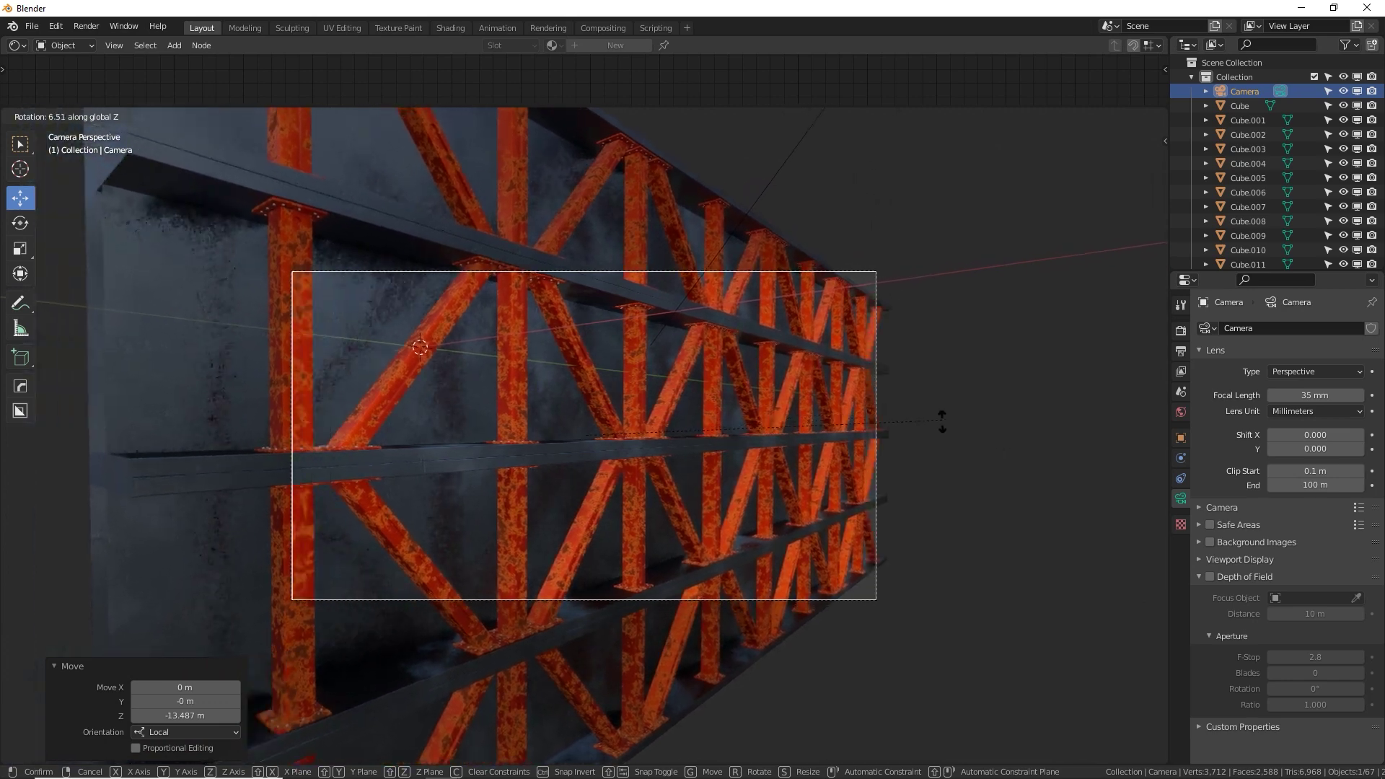
pyautogui.click(941, 432)
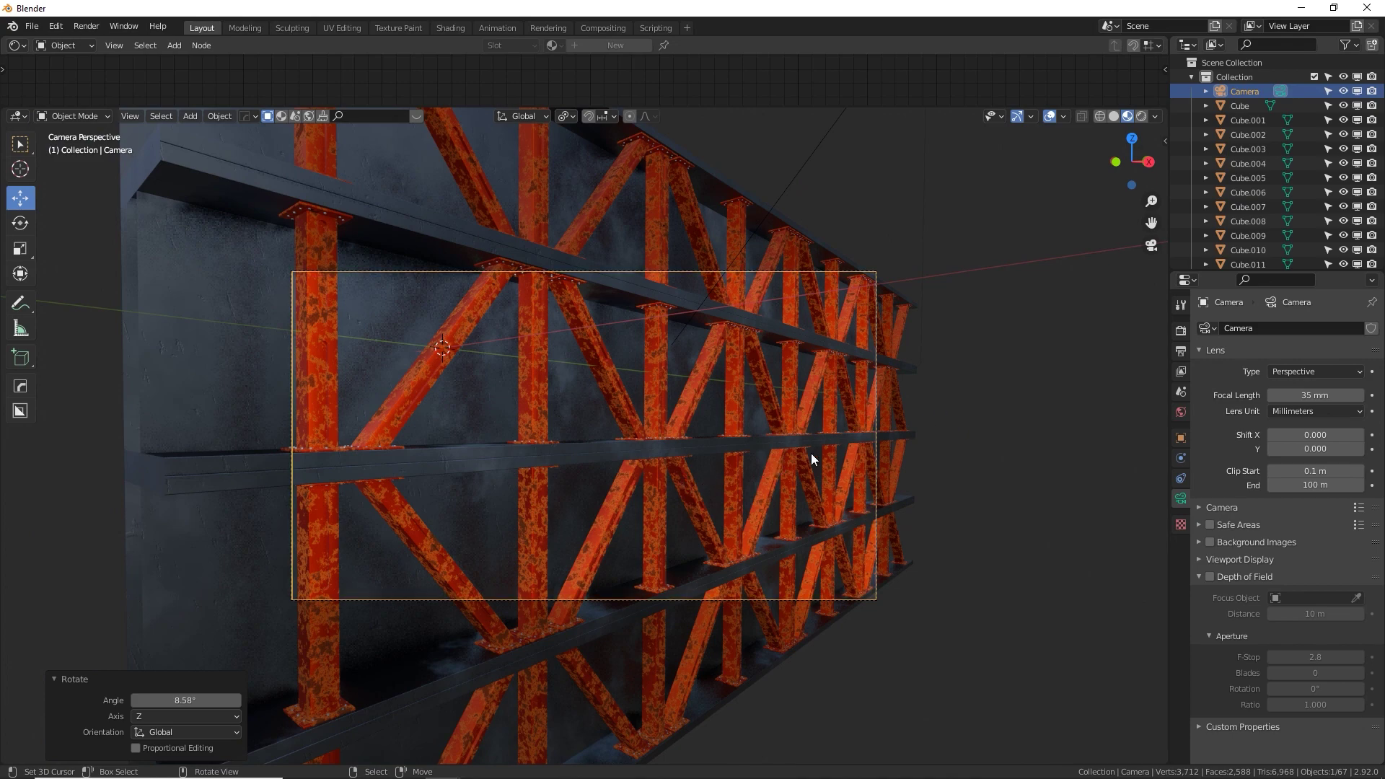
# Select the sun light and move it about 11.7 m along Y and 6.6 m up along Z in the side view.
pyautogui.click(835, 168)
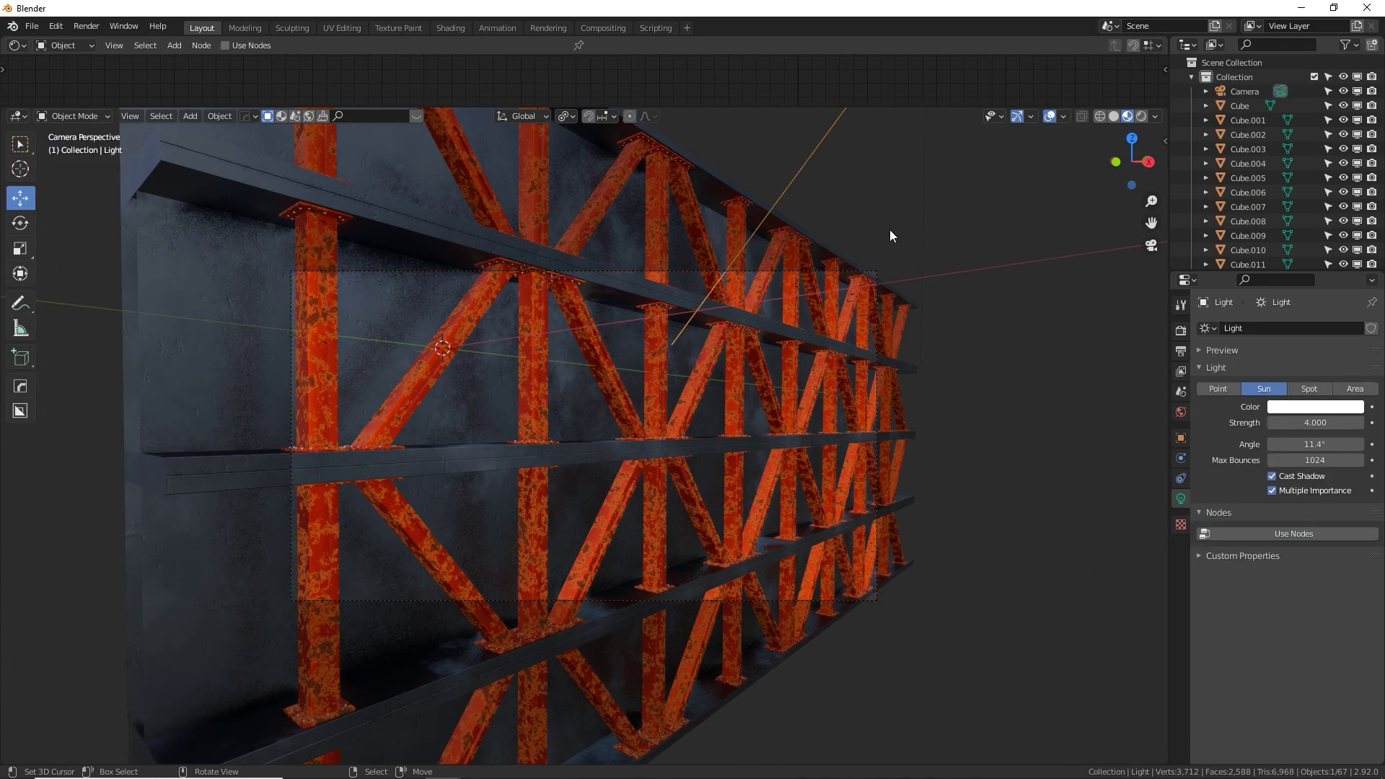
pyautogui.press('KP_3')
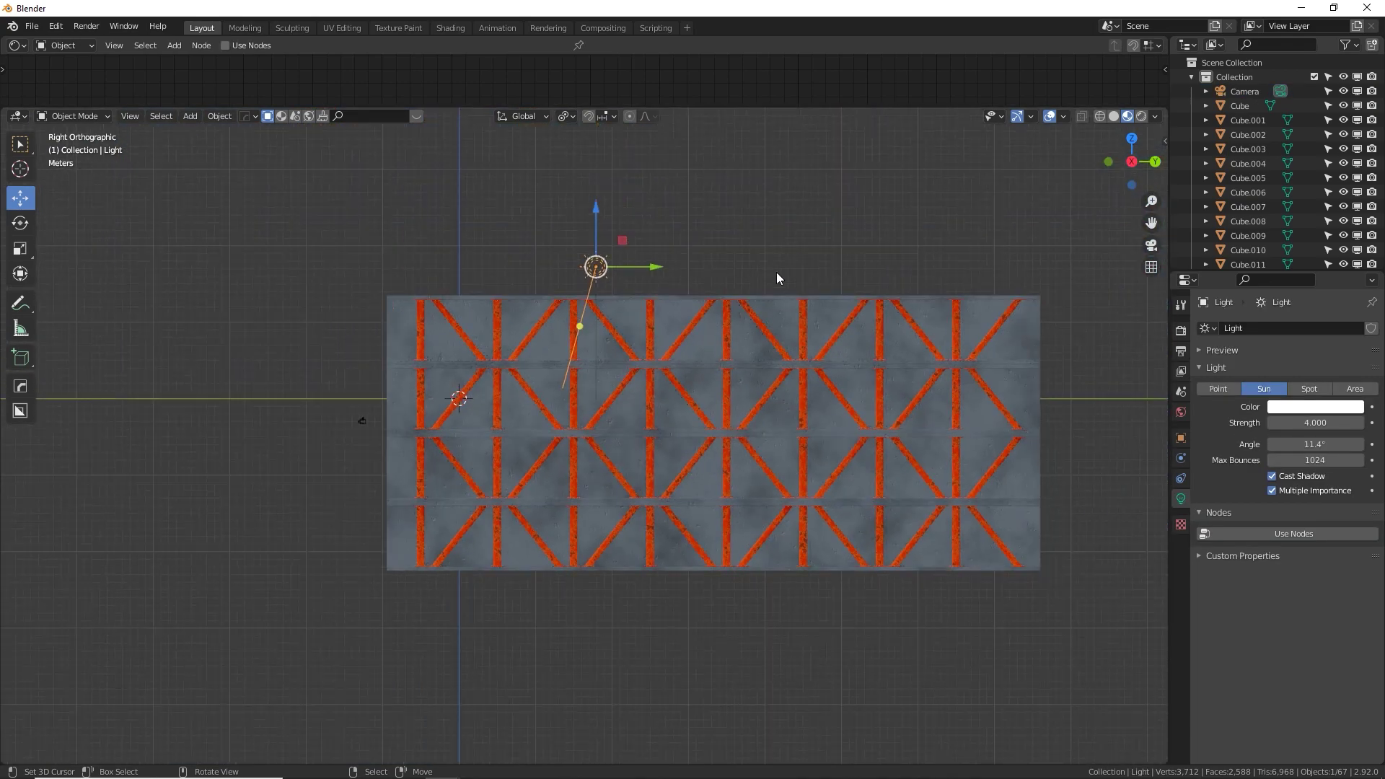
pyautogui.moveTo(596, 266); pyautogui.dragTo(685, 217)
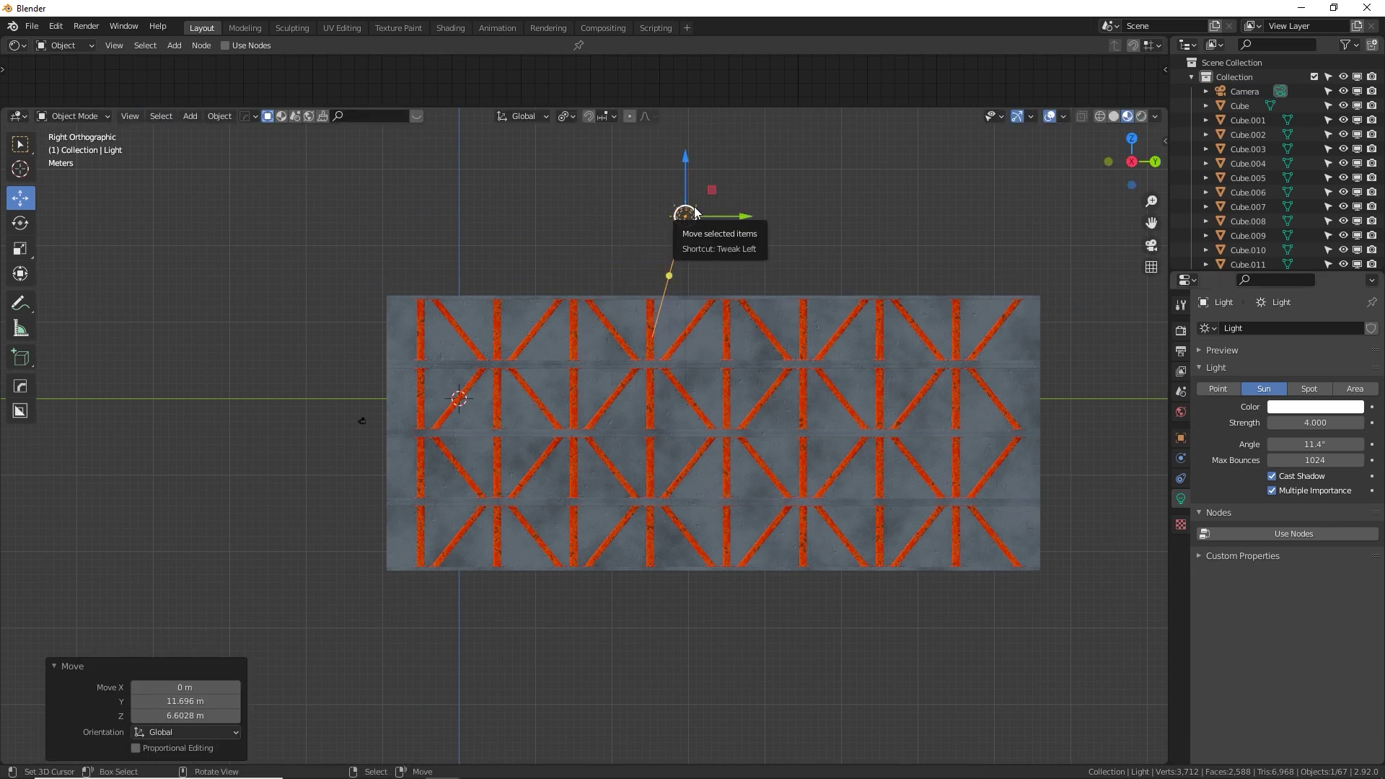
pyautogui.moveTo(644, 275); pyautogui.dragTo(472, 305, button='middle')
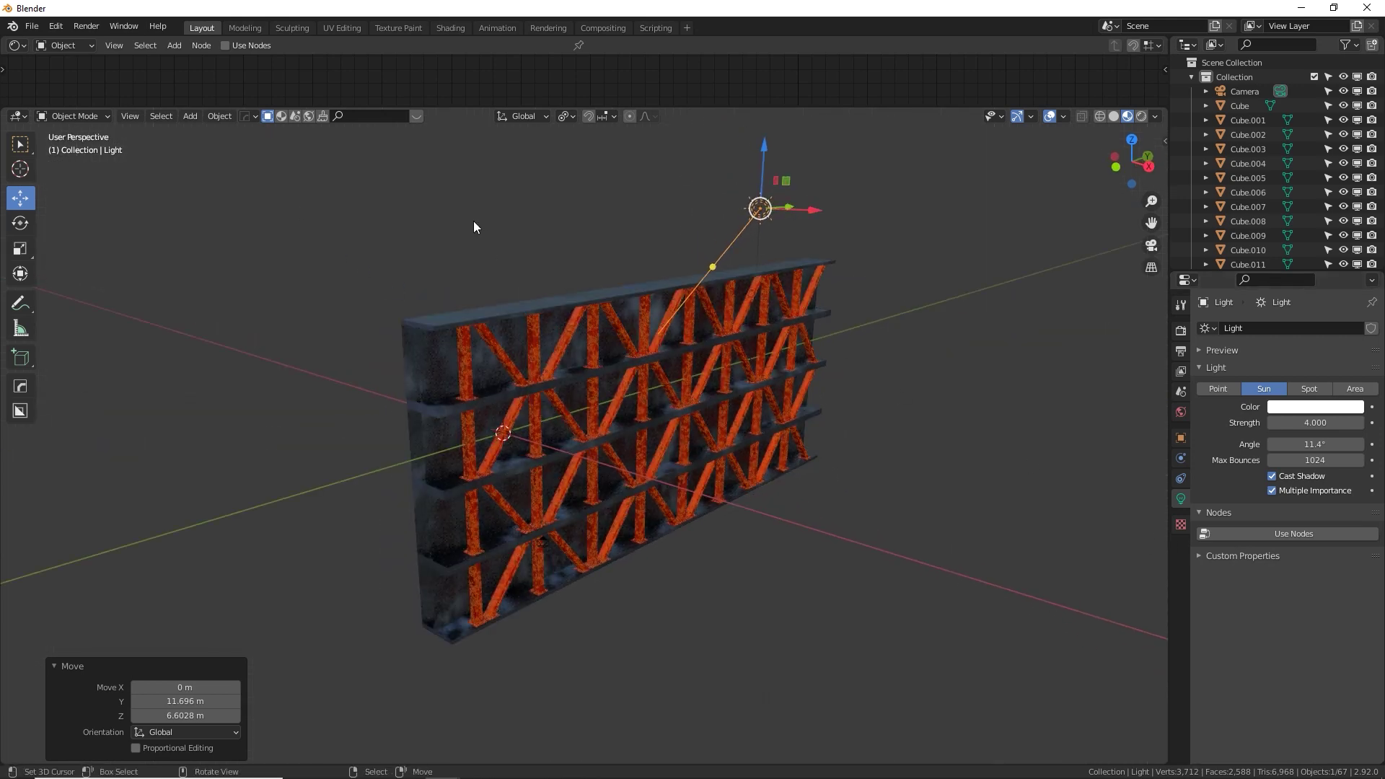
pyautogui.moveTo(474, 224); pyautogui.dragTo(577, 283, button='middle')
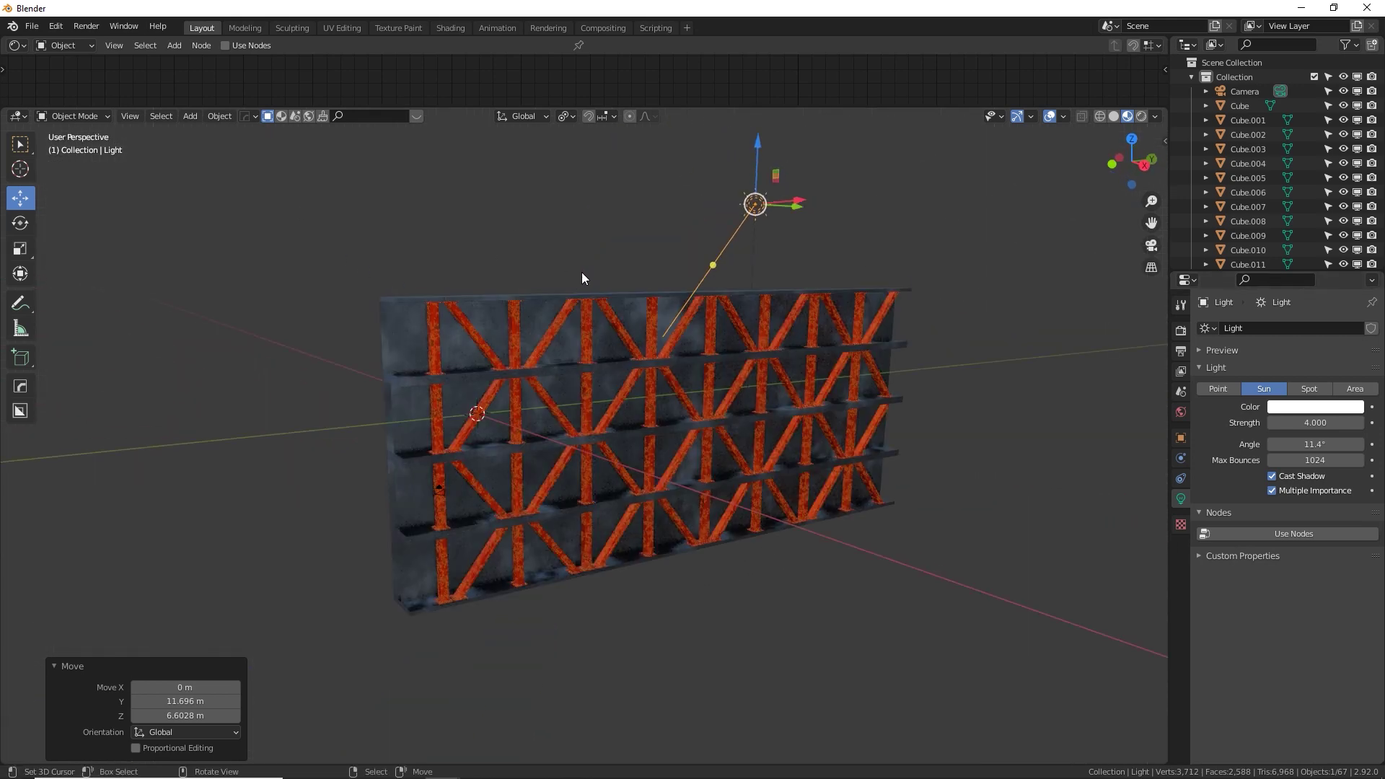
# Switch to rendered shading and check the sun's lighting on the wall through the camera and from the side.
pyautogui.press('KP_0')
pyautogui.click(1142, 116)
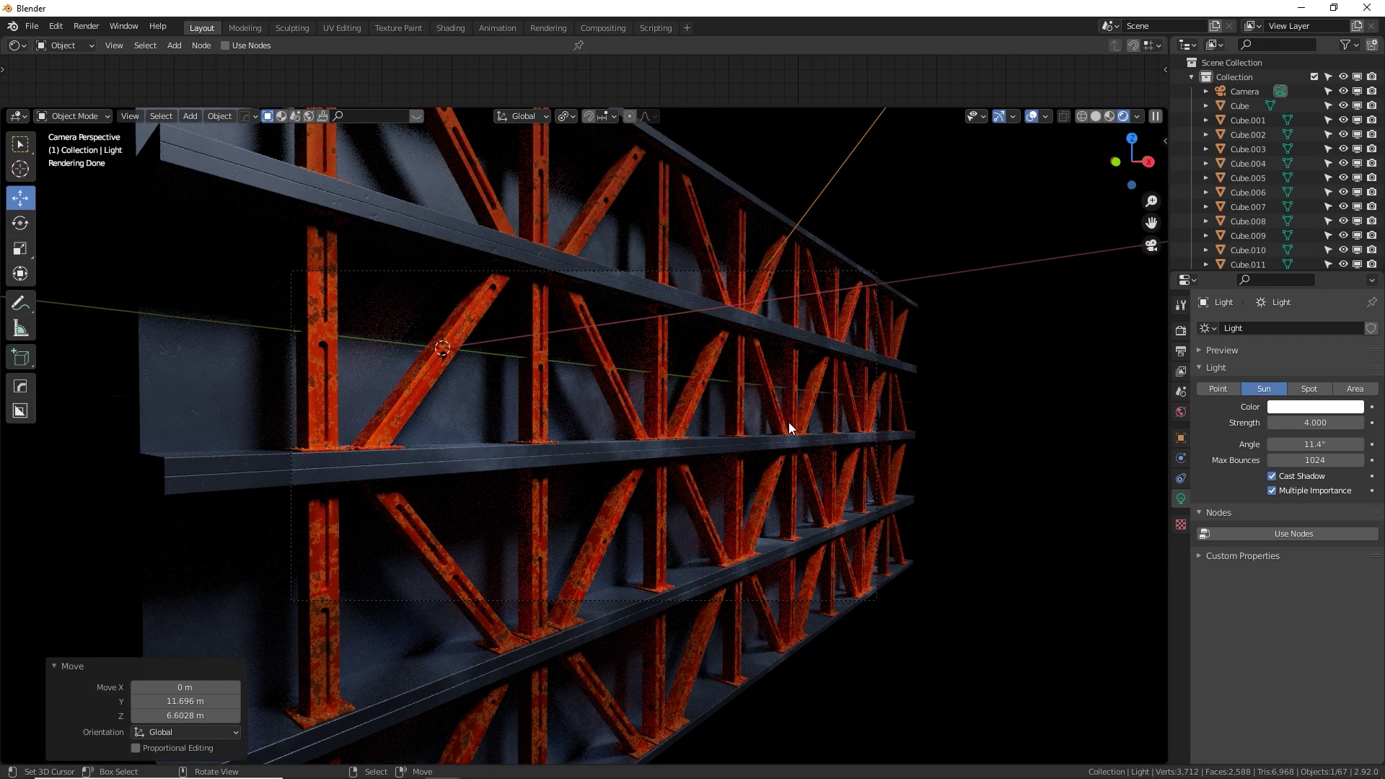
pyautogui.press('KP_3')
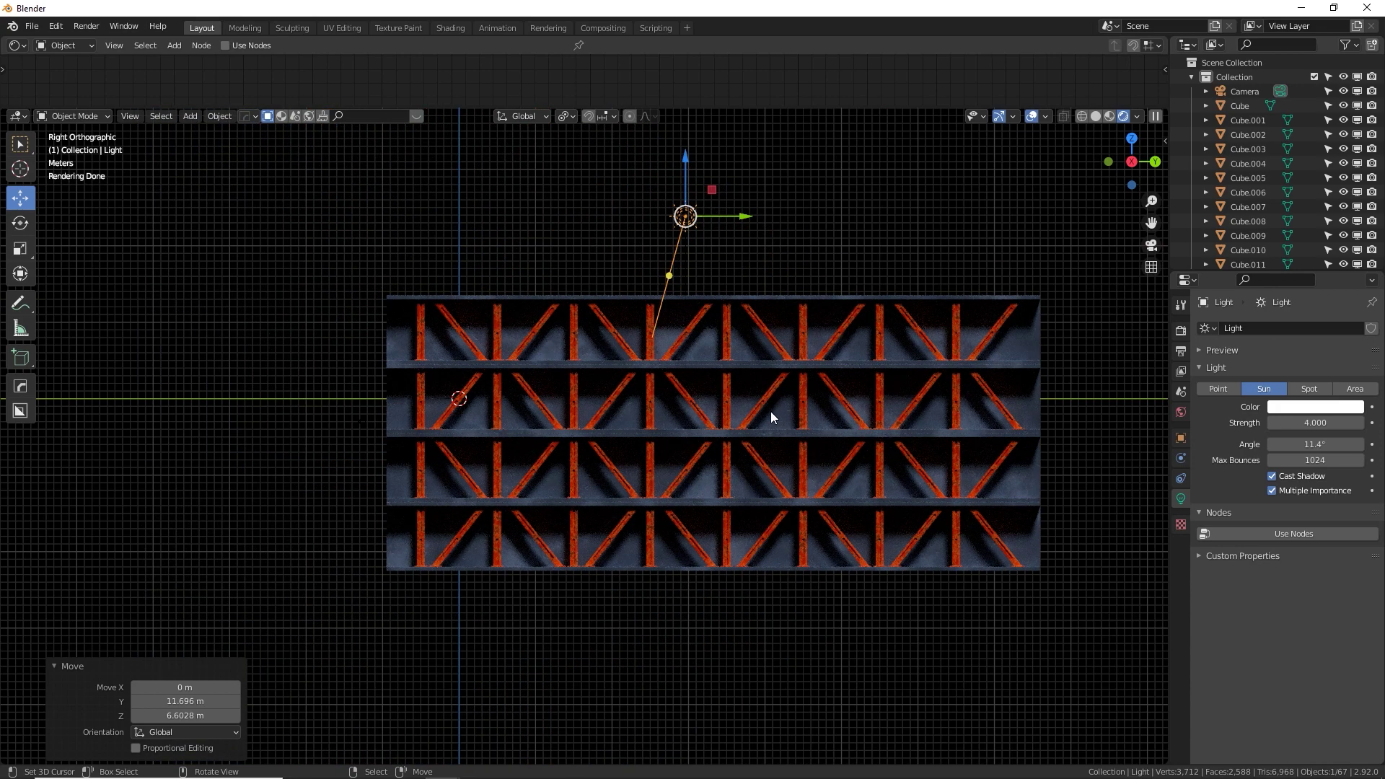
# Add a point light and move it about -12.07 m along Y and 8.49 m up along Z in the side view.
pyautogui.hotkey('shift', 'a')
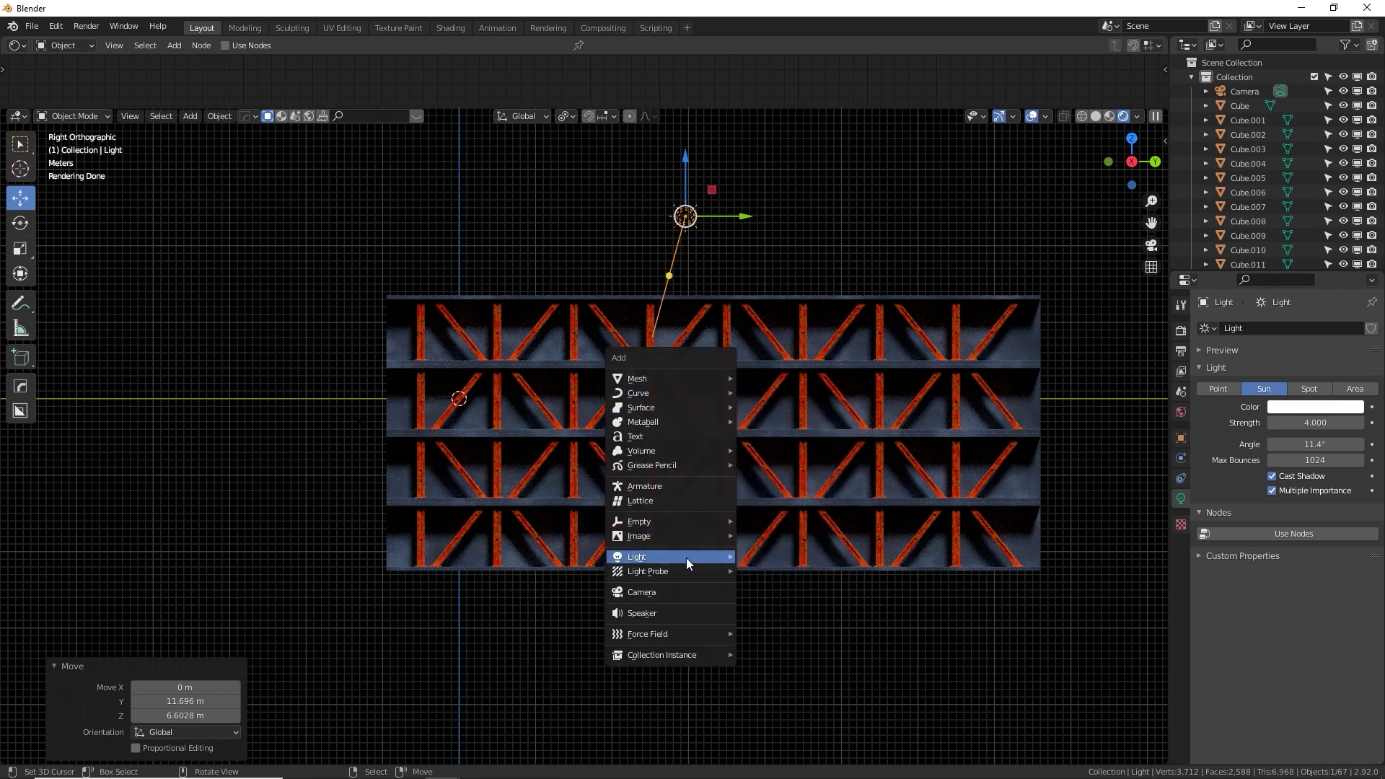
pyautogui.moveTo(716, 556)
pyautogui.click(766, 557)
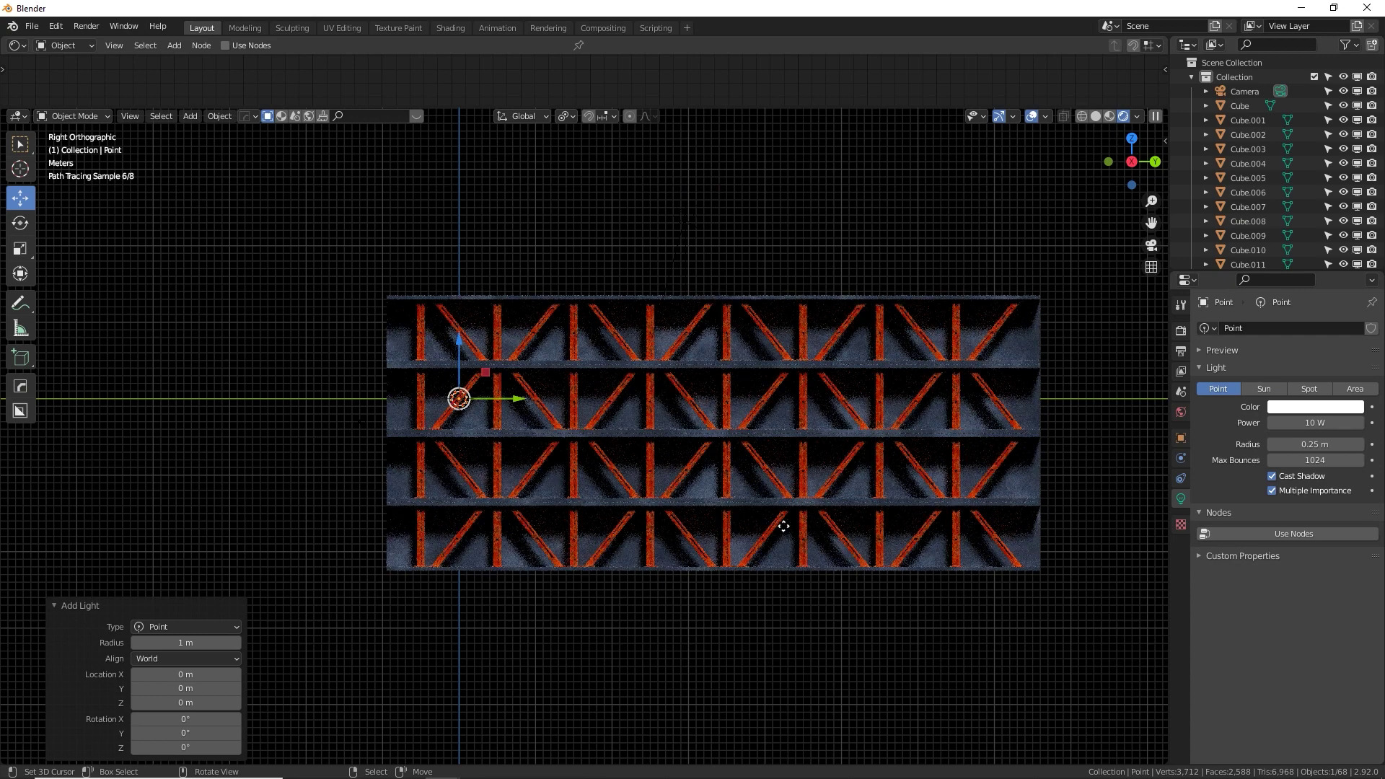
pyautogui.press('g')
pyautogui.click(706, 477)
# Move the point light about 12.2 m along the global X axis, away from the front of the wall.
pyautogui.moveTo(706, 477); pyautogui.dragTo(651, 478, button='middle')
pyautogui.press('g')
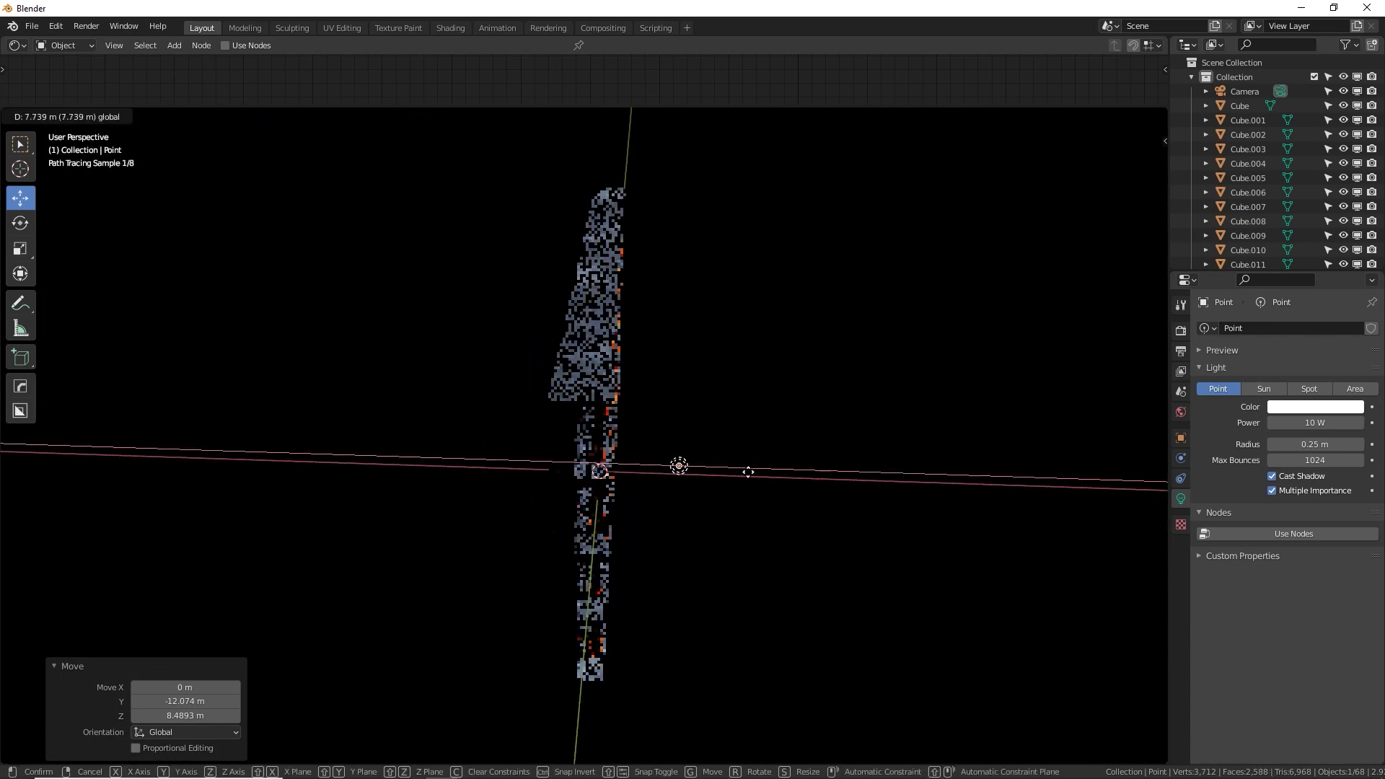
pyautogui.press('x')
pyautogui.click(783, 474)
pyautogui.moveTo(783, 474); pyautogui.dragTo(693, 433, button='middle')
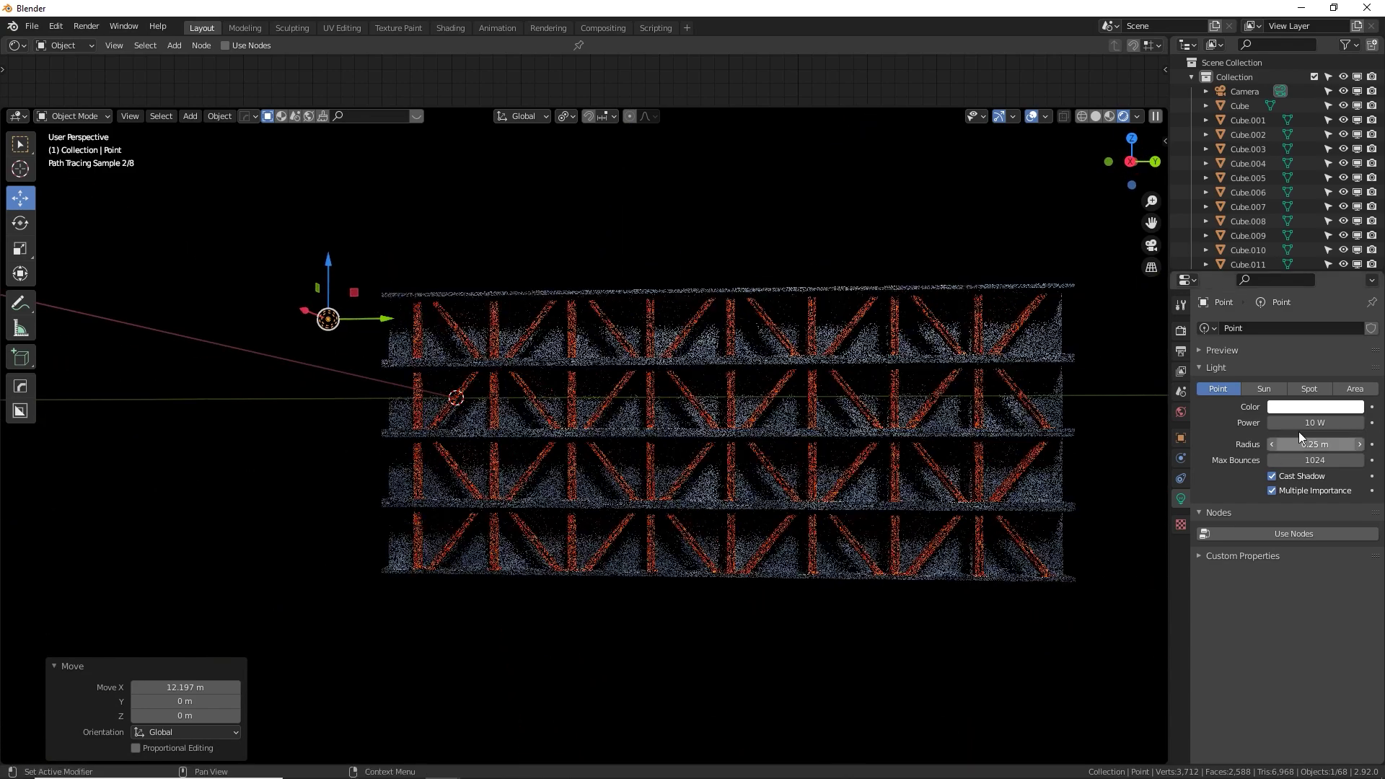
# Set the point light's color to pure blue and its power to 1000 W.
pyautogui.click(1304, 410)
pyautogui.click(1234, 408)
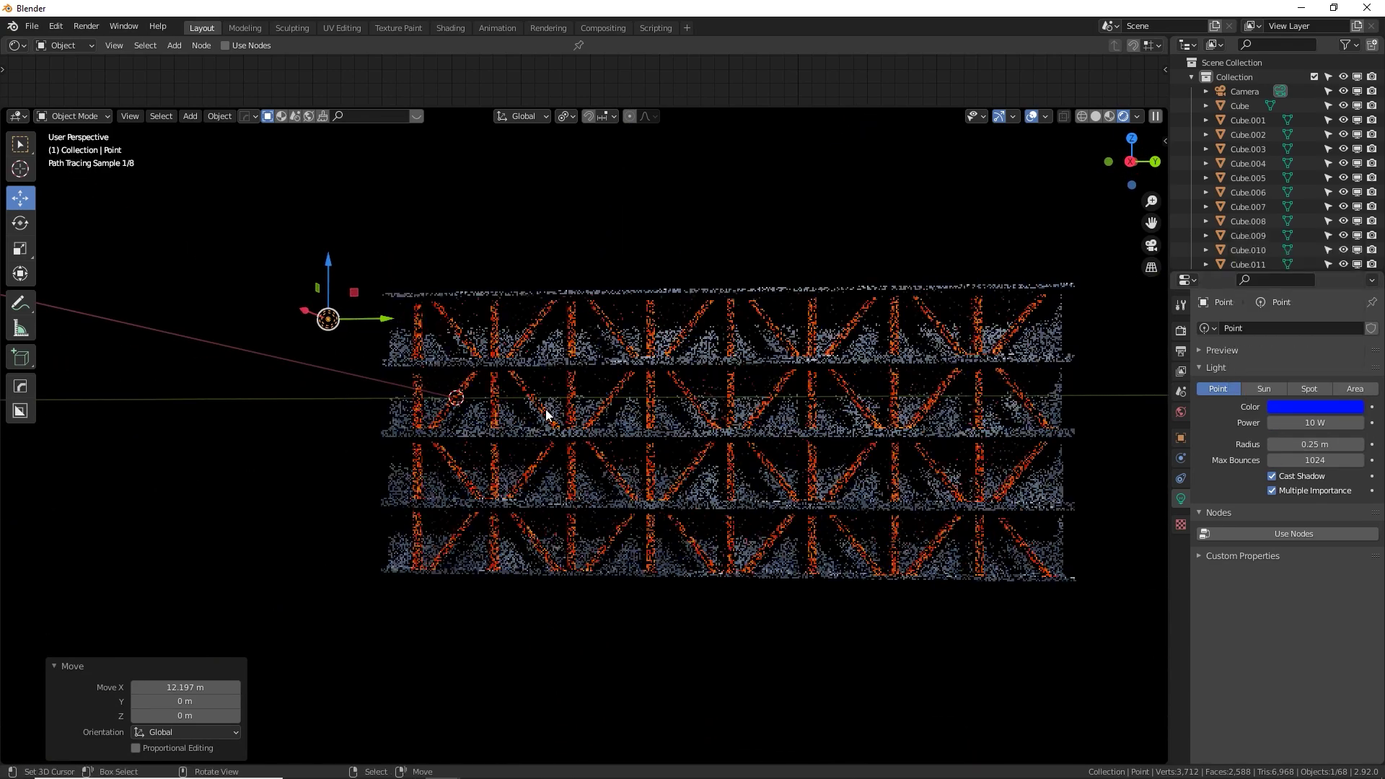
pyautogui.scroll(3, 552, 415)
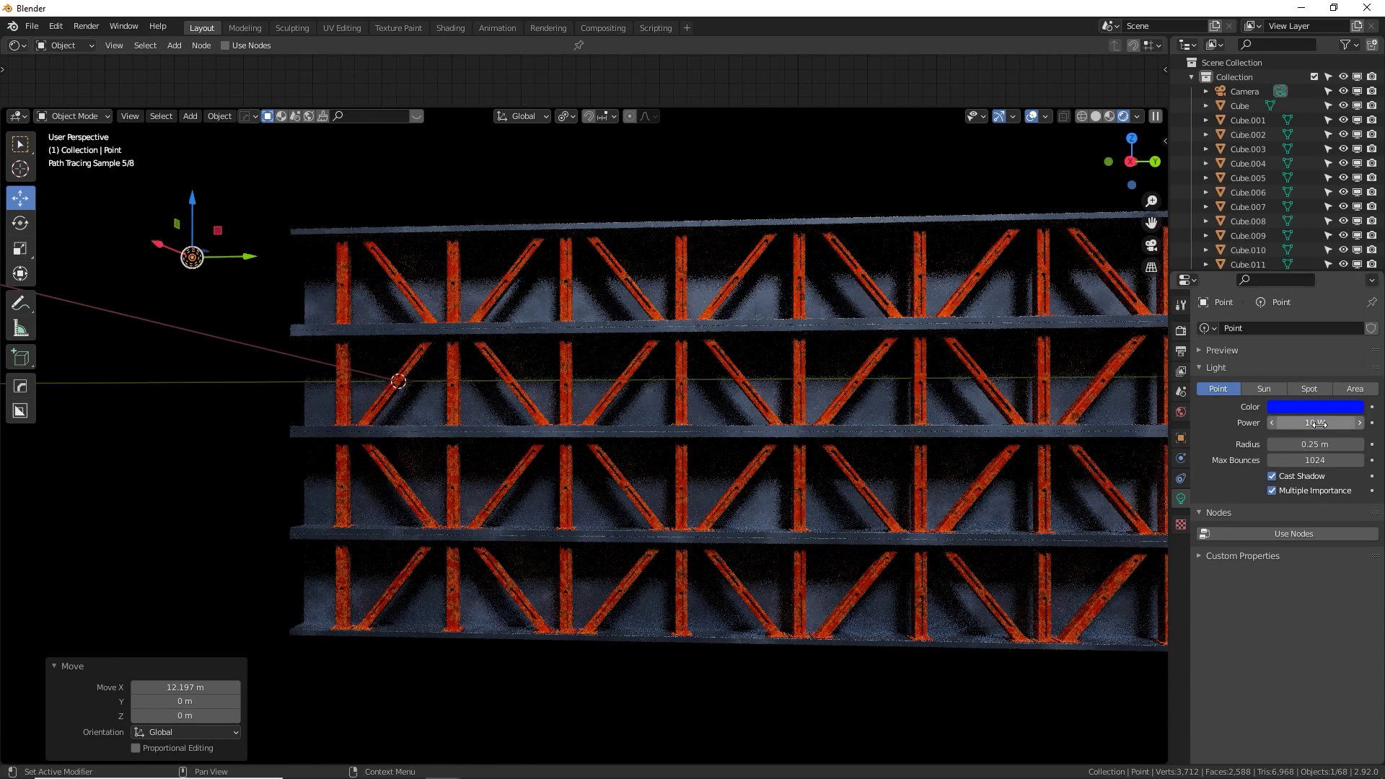
pyautogui.click(1315, 424)
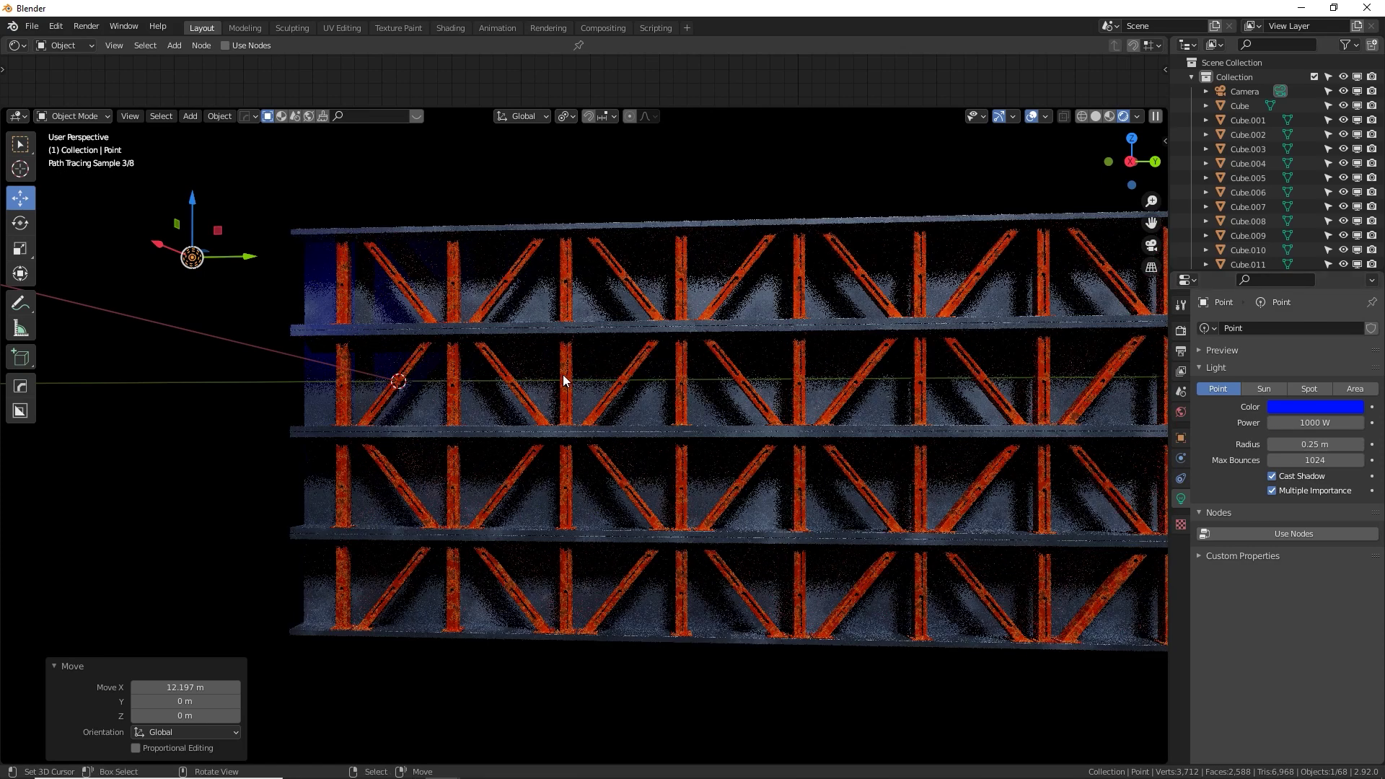
# Set the blue point light's radius to 10 m and its power to 10000 W.
pyautogui.click(1313, 444)
pyautogui.write('10')
pyautogui.press('Return')
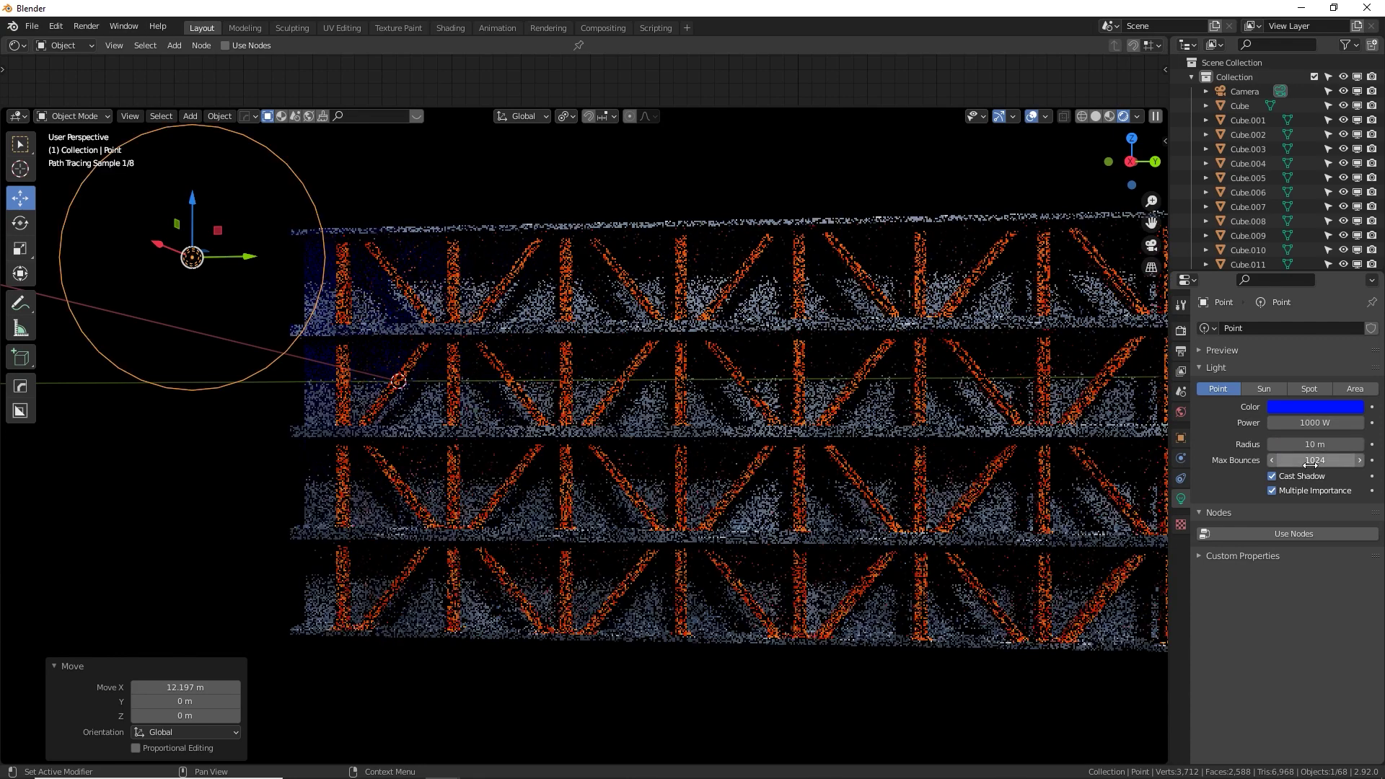
pyautogui.click(1286, 425)
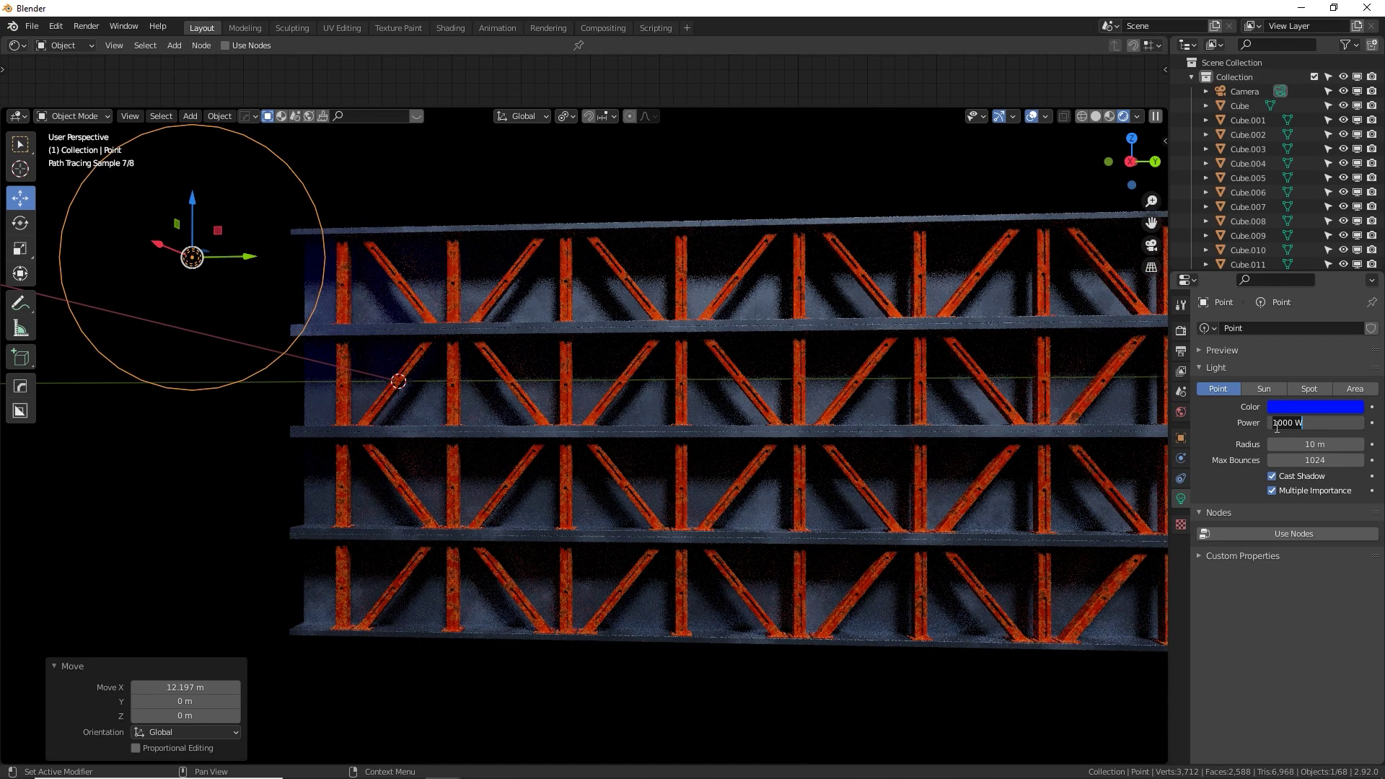
pyautogui.press('Return')
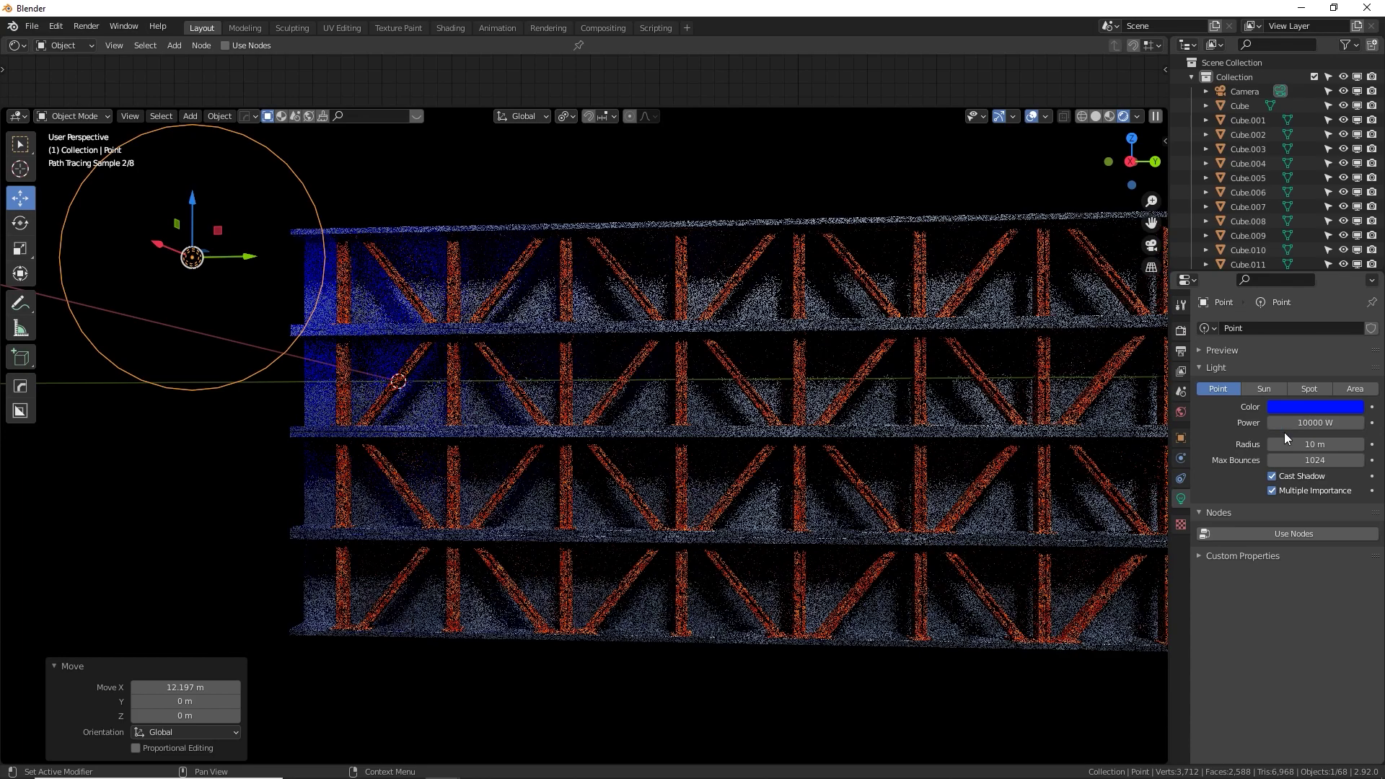
# Move the blue point light about 4.43 m along Y and lower it 2.31 m along Z.
pyautogui.moveTo(598, 449); pyautogui.dragTo(433, 425, button='middle')
pyautogui.press('g')
pyautogui.press('z')
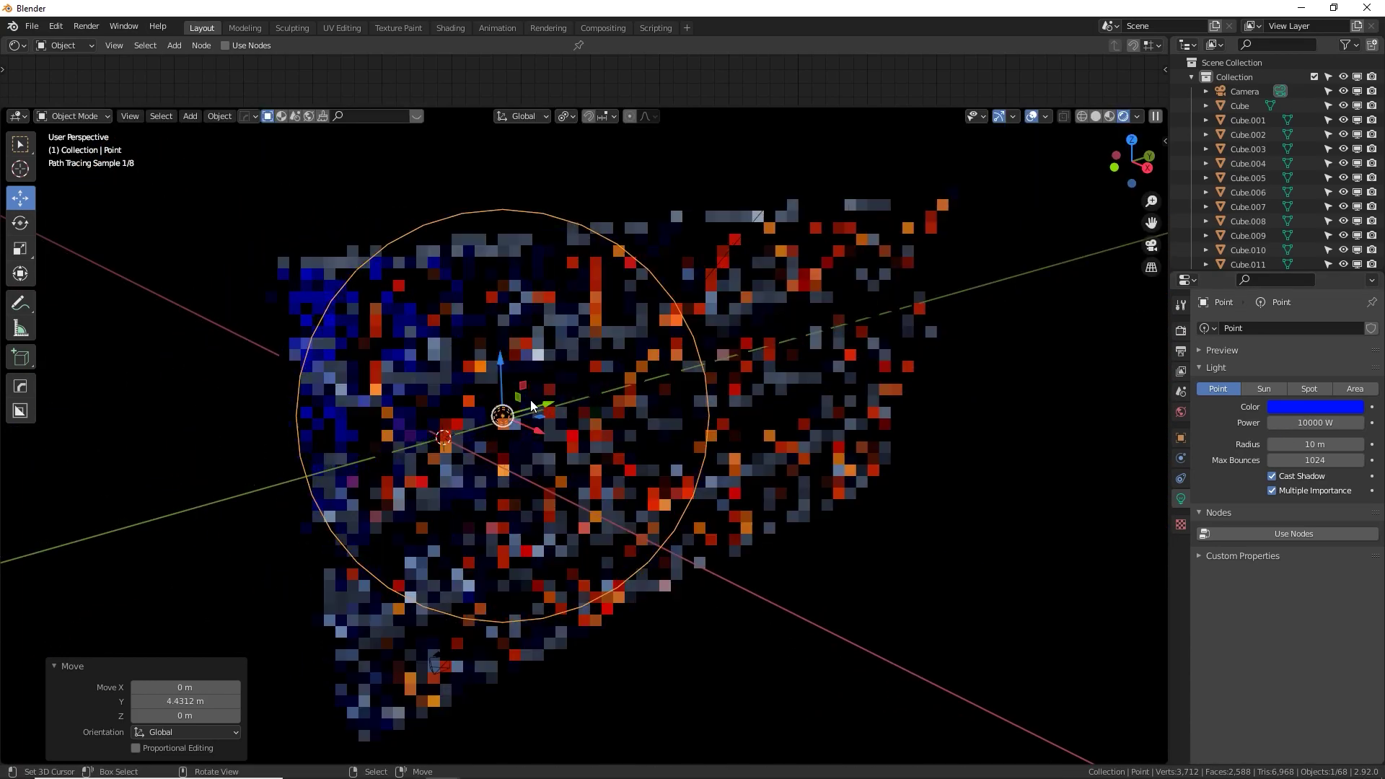
pyautogui.click(530, 400)
pyautogui.moveTo(662, 436); pyautogui.dragTo(684, 403, button='middle')
# Try a radius of 50 m for the blue point light in the right side view.
pyautogui.press('KP_3')
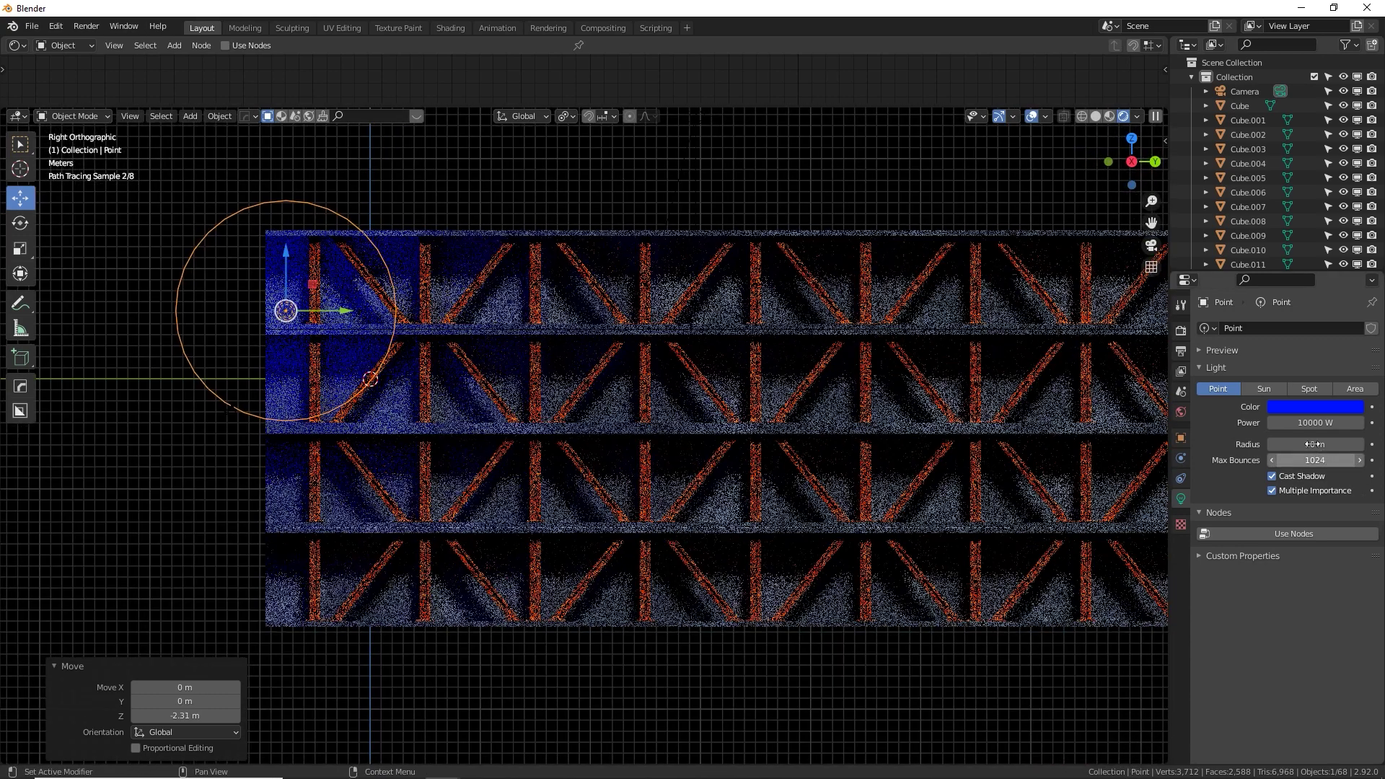
pyautogui.click(1314, 444)
pyautogui.write('50')
pyautogui.press('Return')
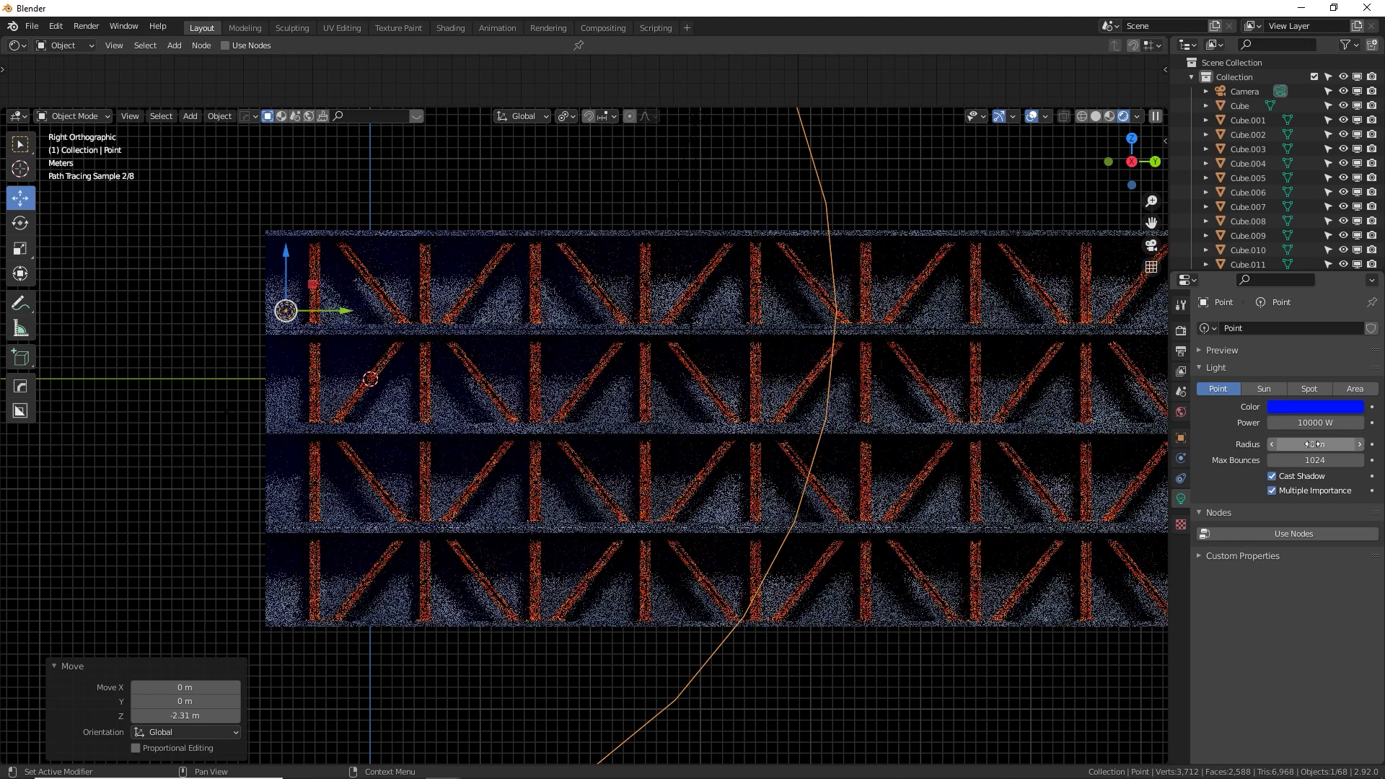
# Set the blue point light's radius to 30 m and its power to 20000 W.
pyautogui.click(1326, 441)
pyautogui.write('30')
pyautogui.press('Return')
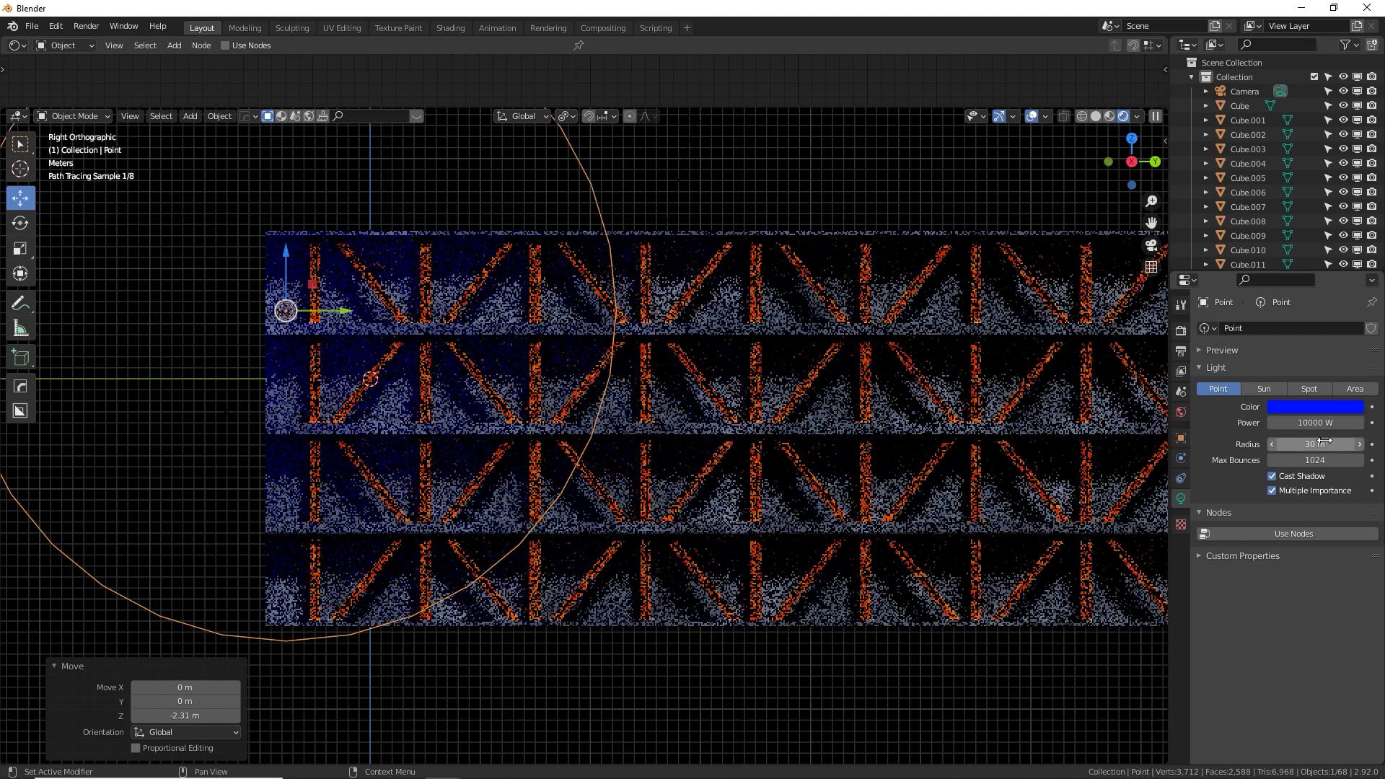
pyautogui.click(1284, 423)
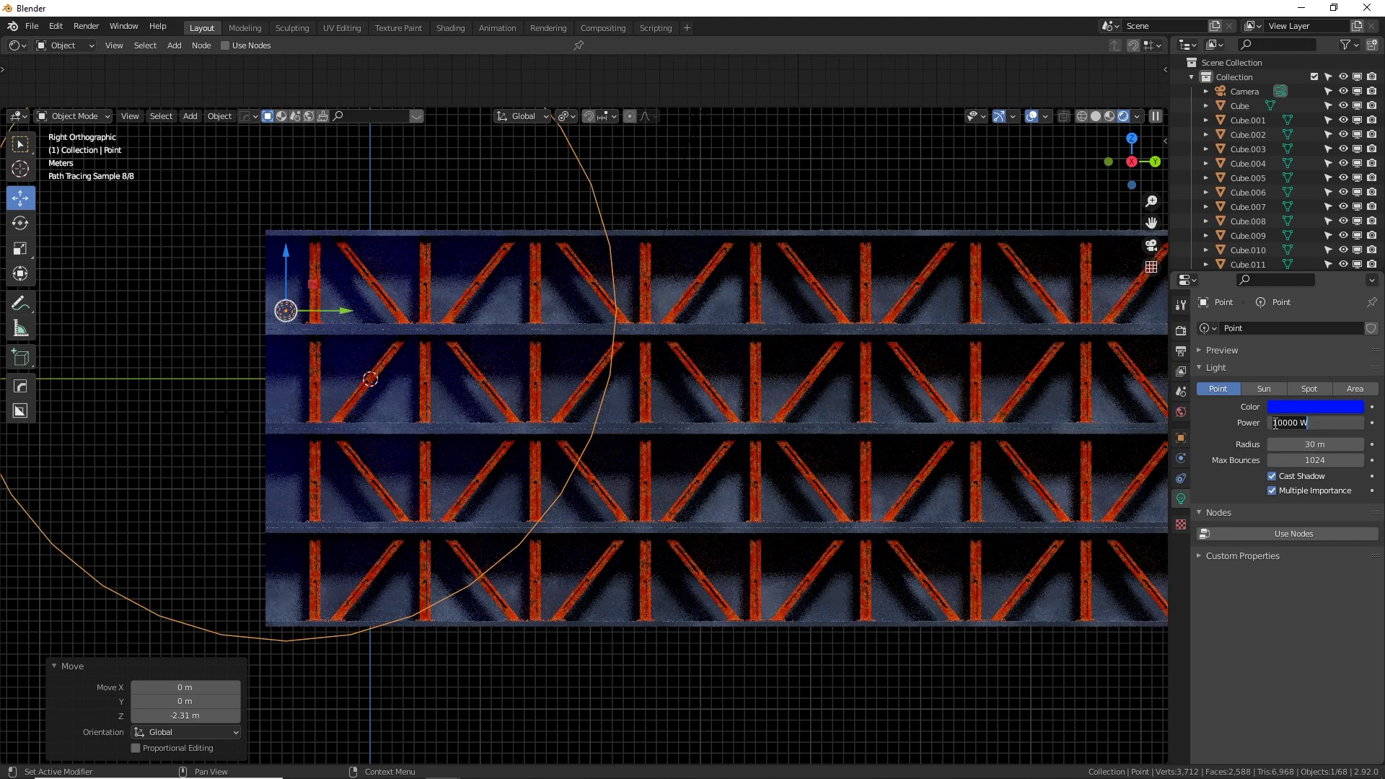
pyautogui.write('20000')
pyautogui.press('Return')
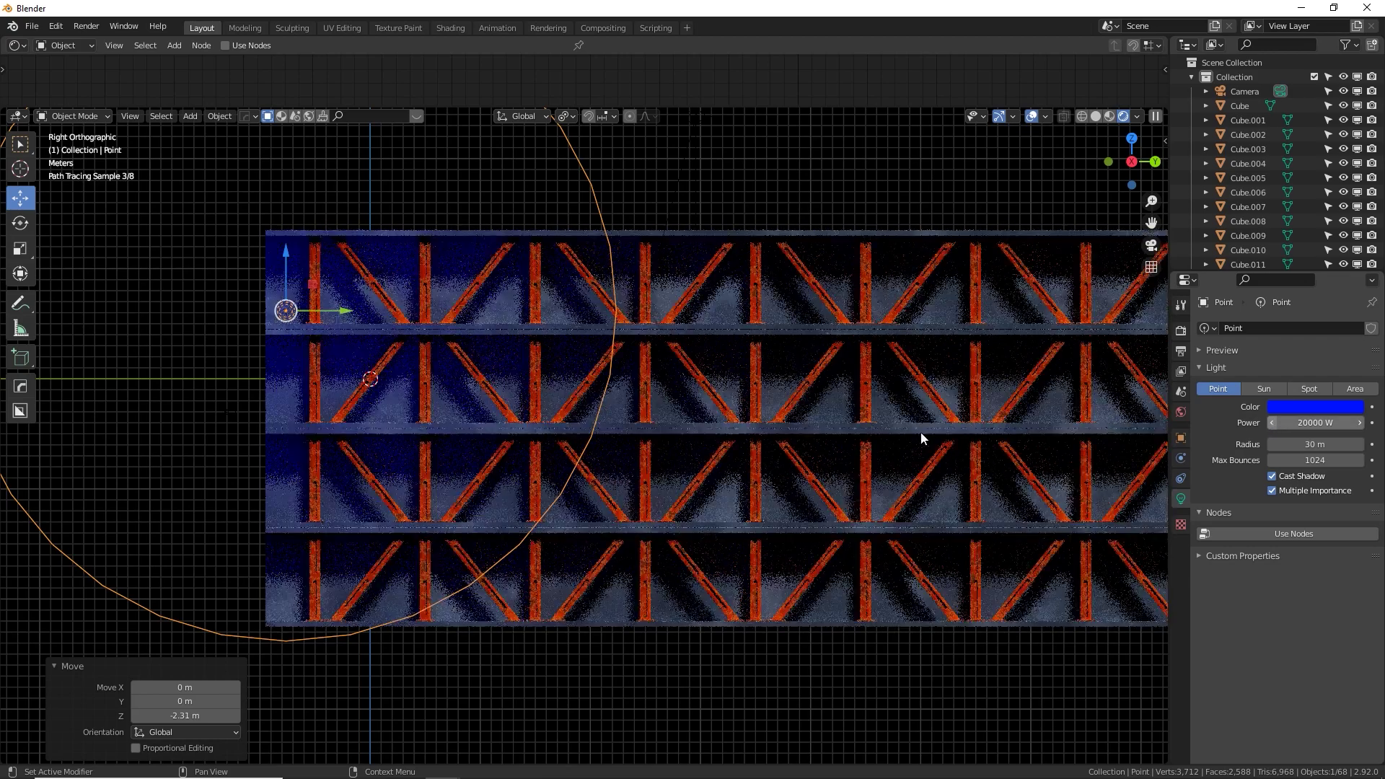
# Duplicate the point light about 74.28 m along Y and 23.5 m down to the wall's opposite lower corner, and color the copy yellow.
pyautogui.scroll(-1, 521, 404)
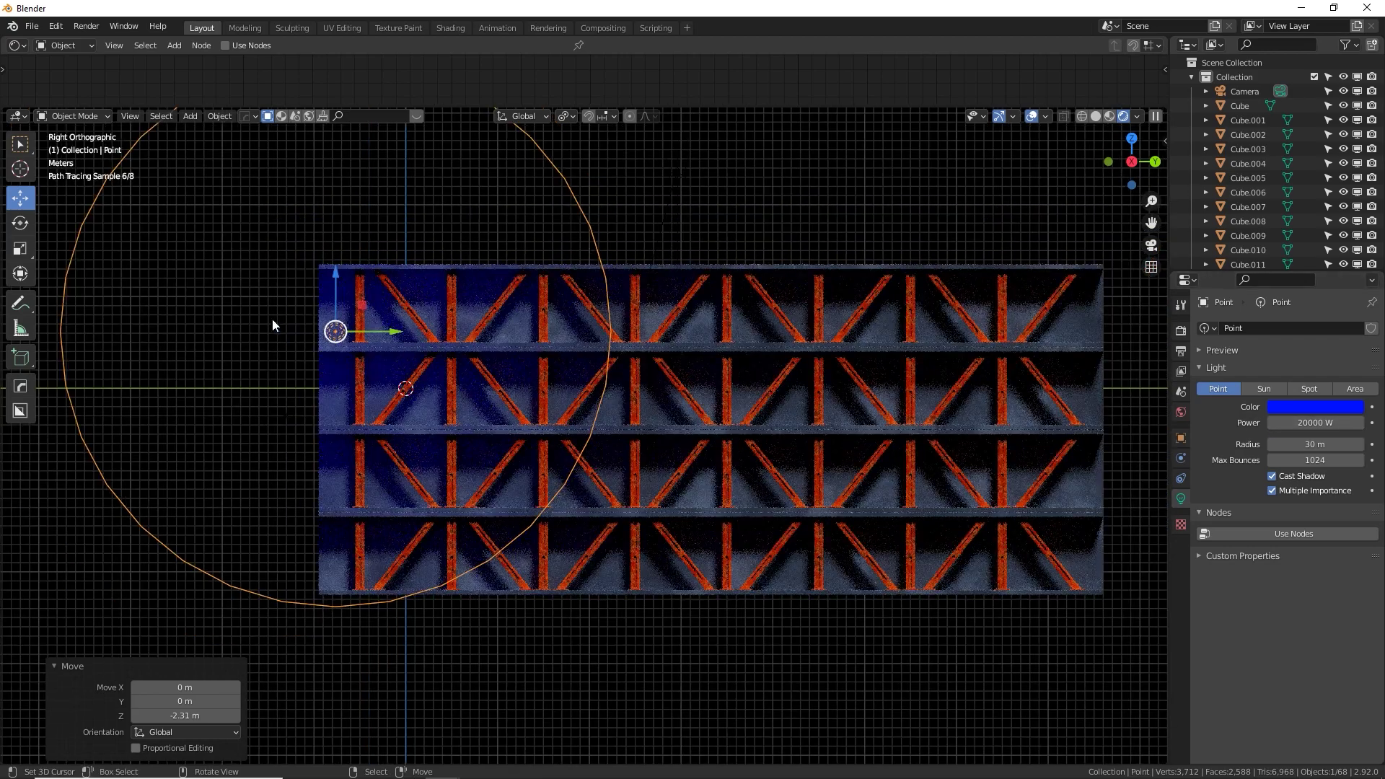
pyautogui.hotkey('shift', 'd')
pyautogui.click(955, 541)
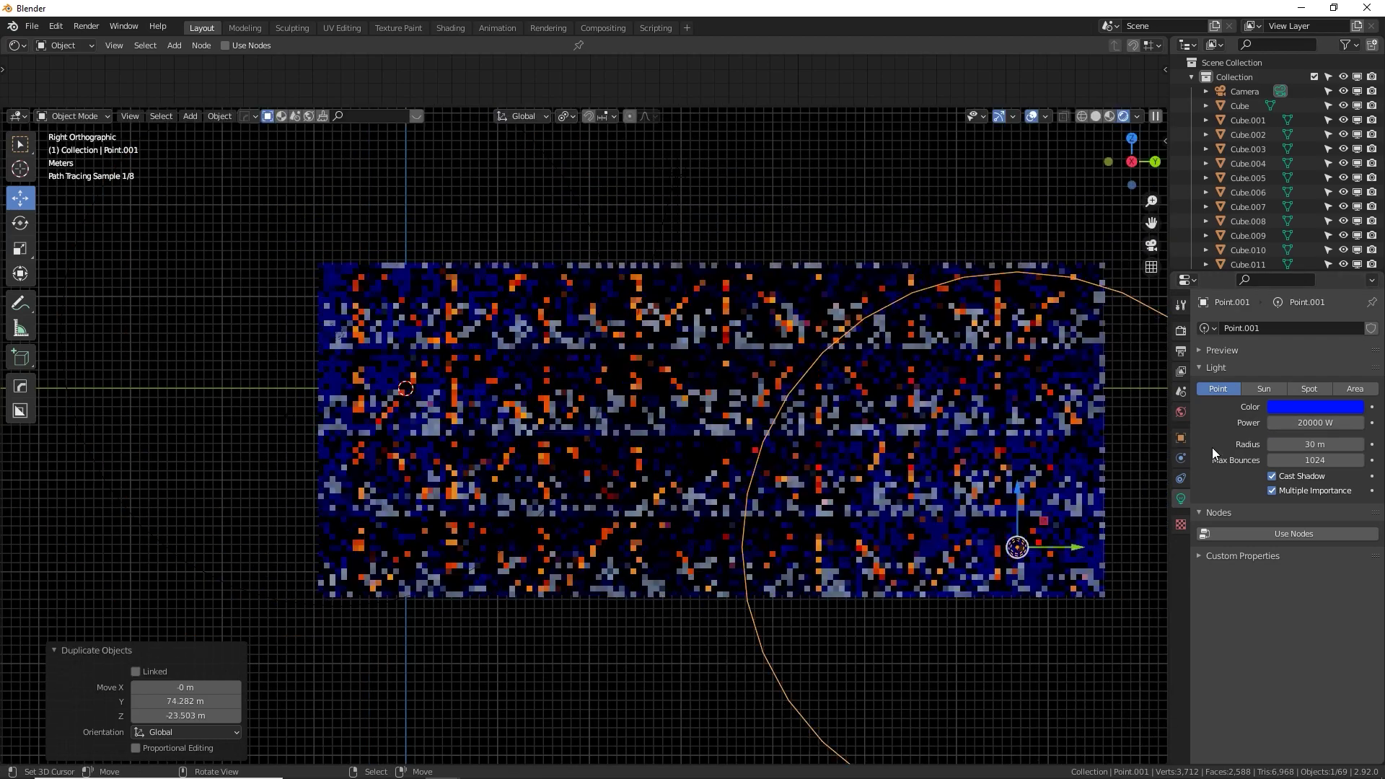
pyautogui.click(1303, 407)
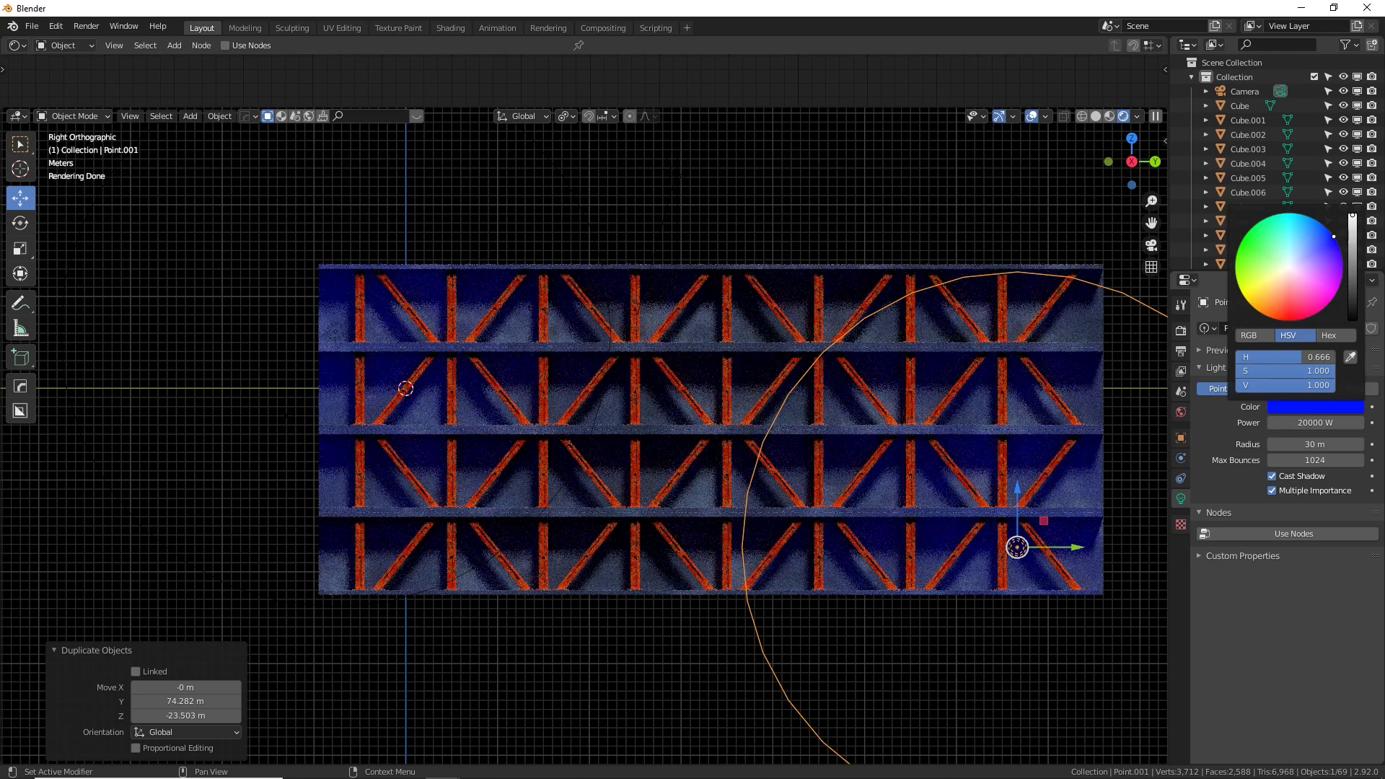
pyautogui.click(1250, 296)
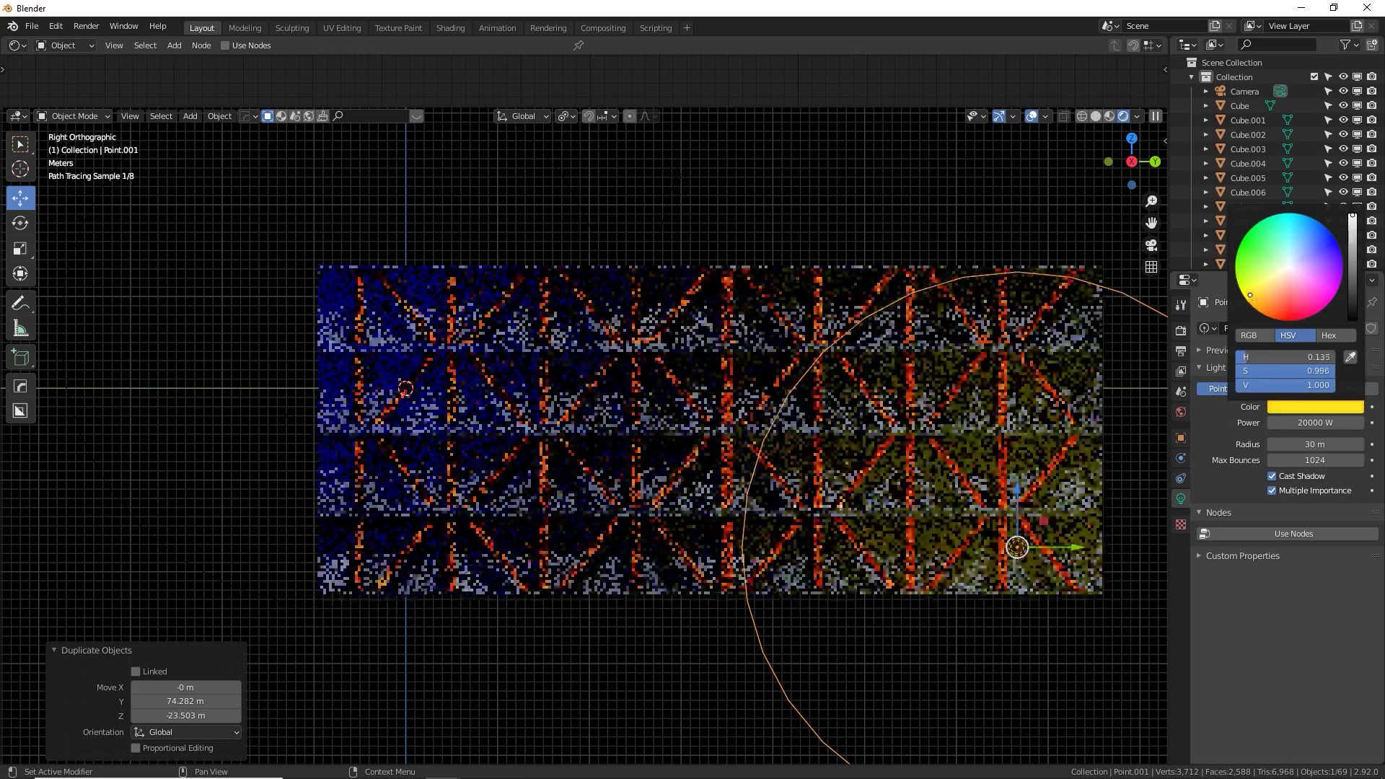
# In the camera view, select the camera, enable its depth of field, and pick the pillar Cube.004 as the focus object.
pyautogui.moveTo(687, 479); pyautogui.dragTo(725, 478, button='middle')
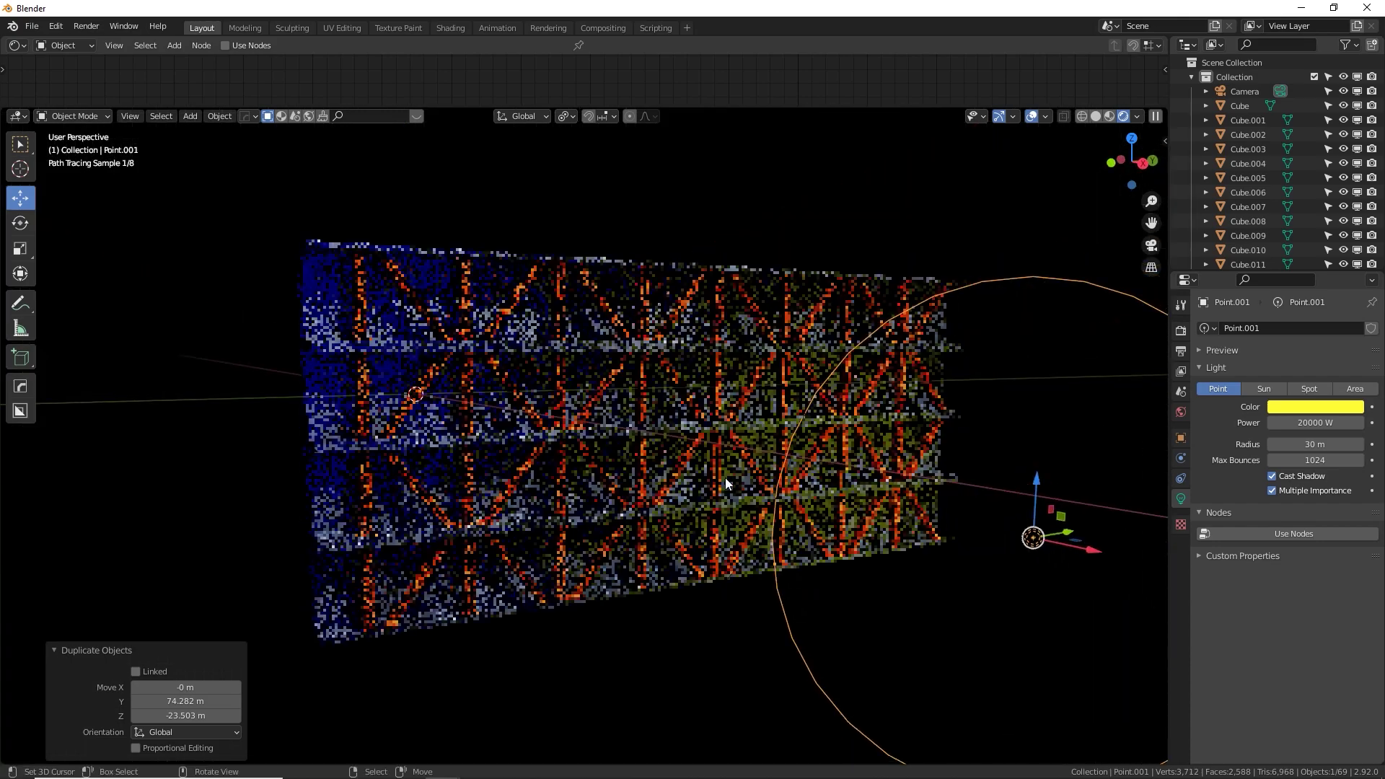
pyautogui.press('KP_0')
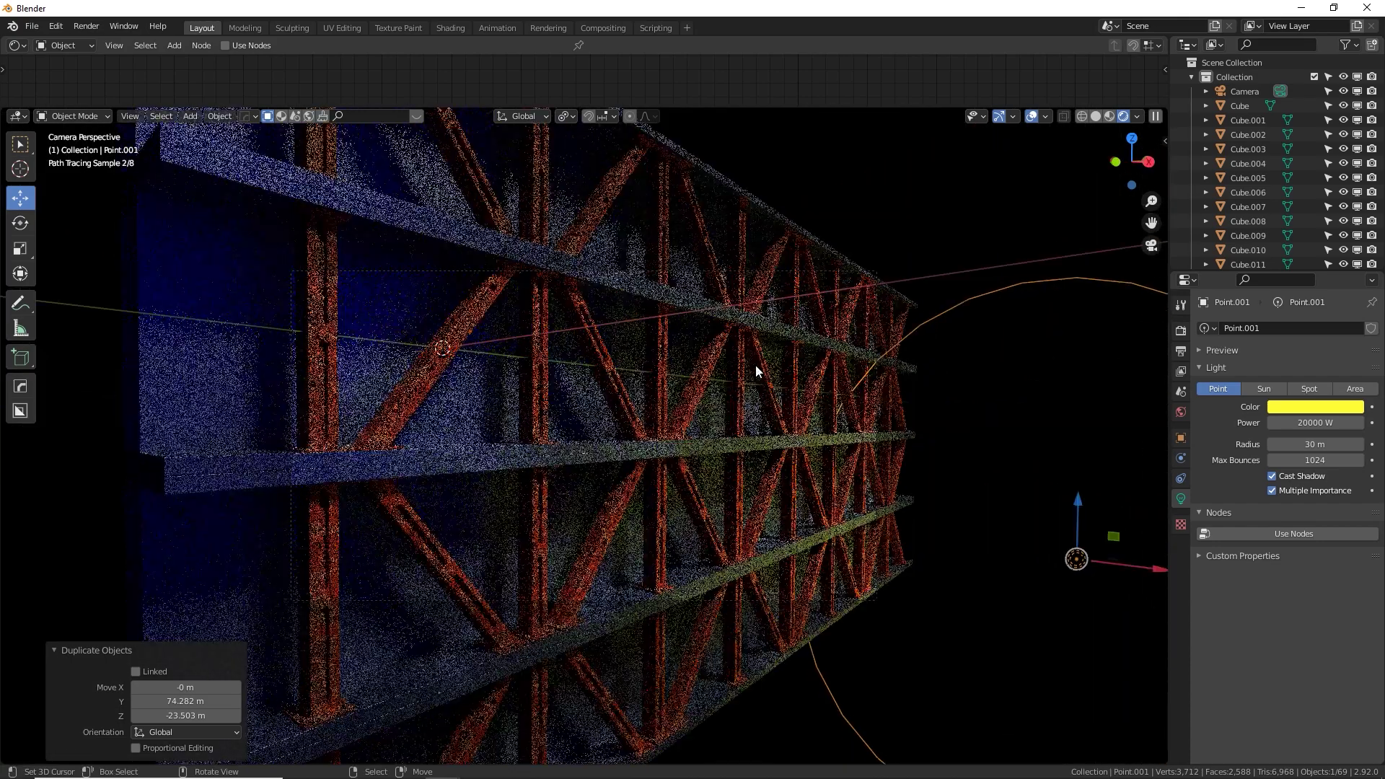
pyautogui.keyDown('shift'); pyautogui.moveTo(782, 405); pyautogui.dragTo(828, 385, button='middle'); pyautogui.keyUp('shift')
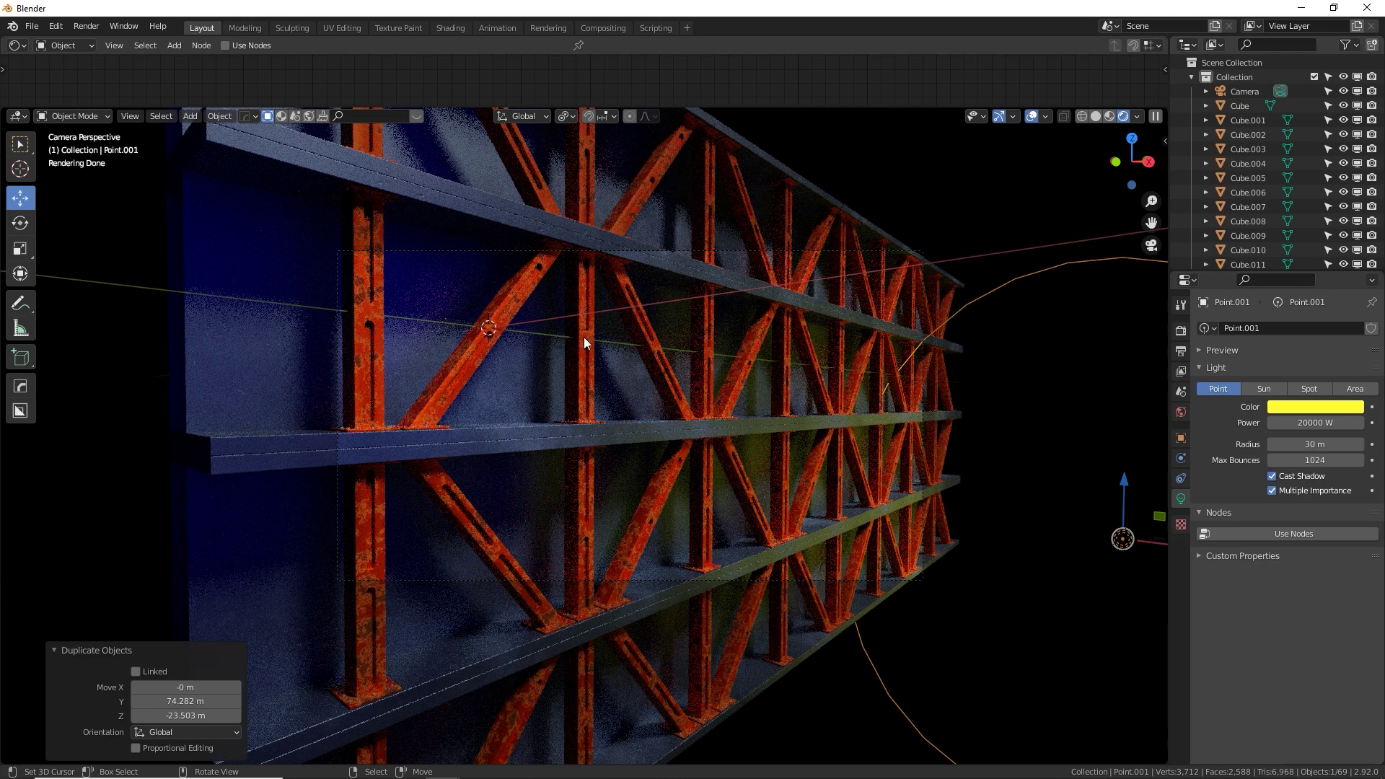
pyautogui.click(651, 250)
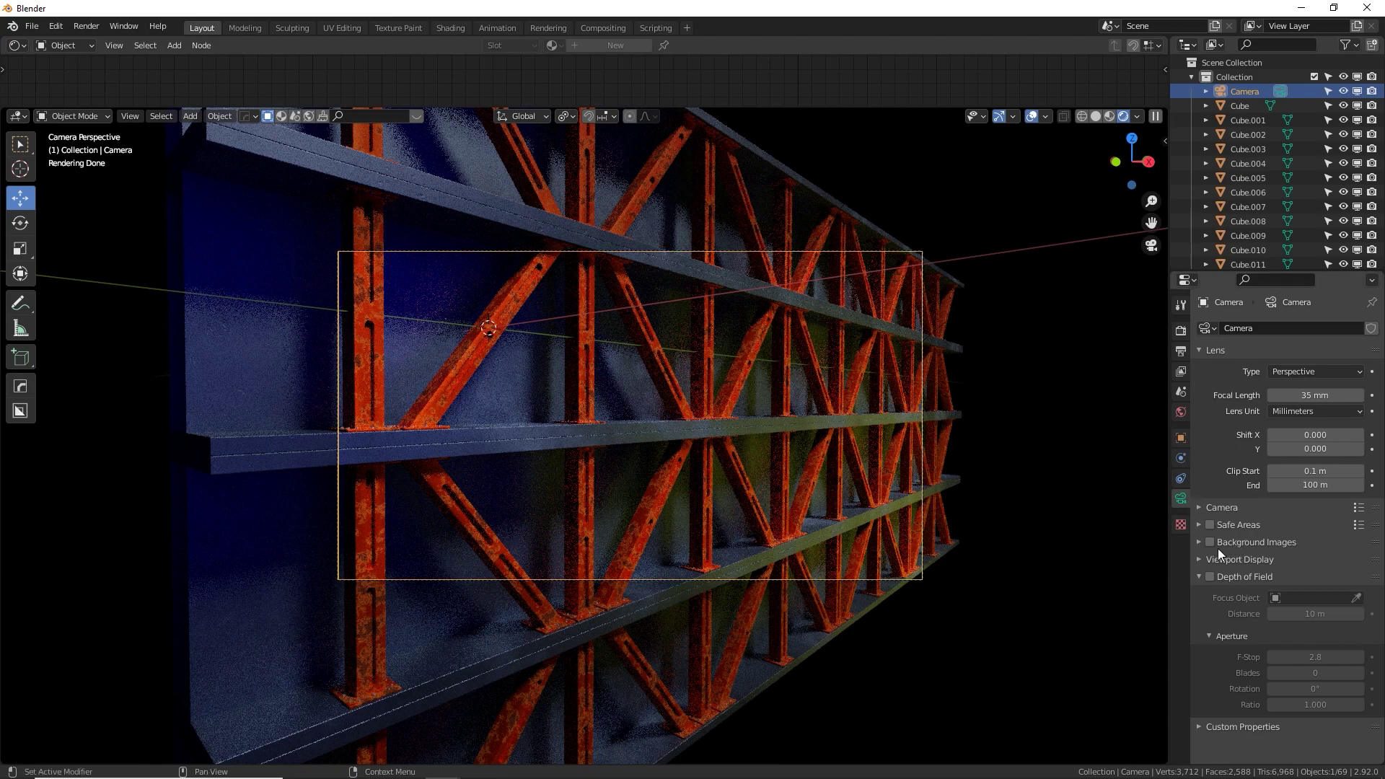
pyautogui.click(1210, 577)
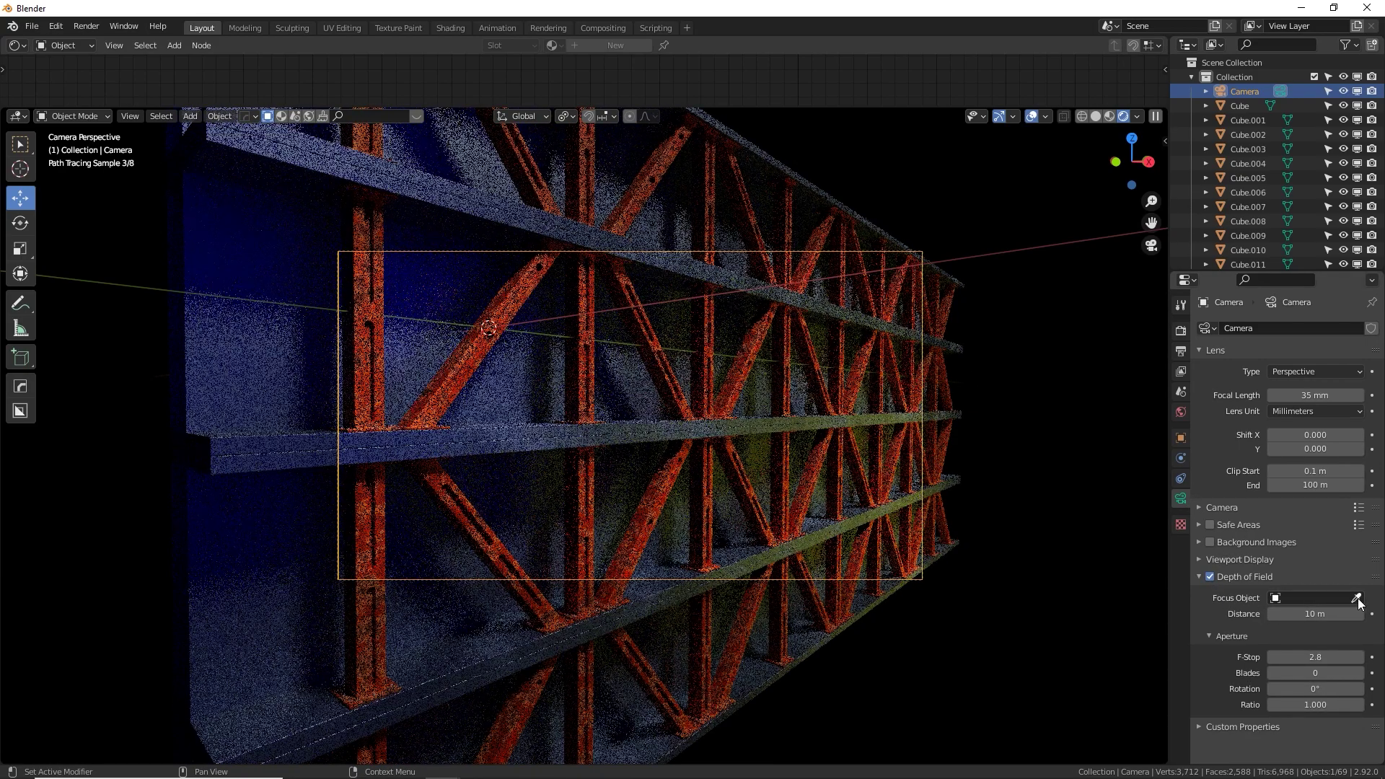
pyautogui.click(1356, 598)
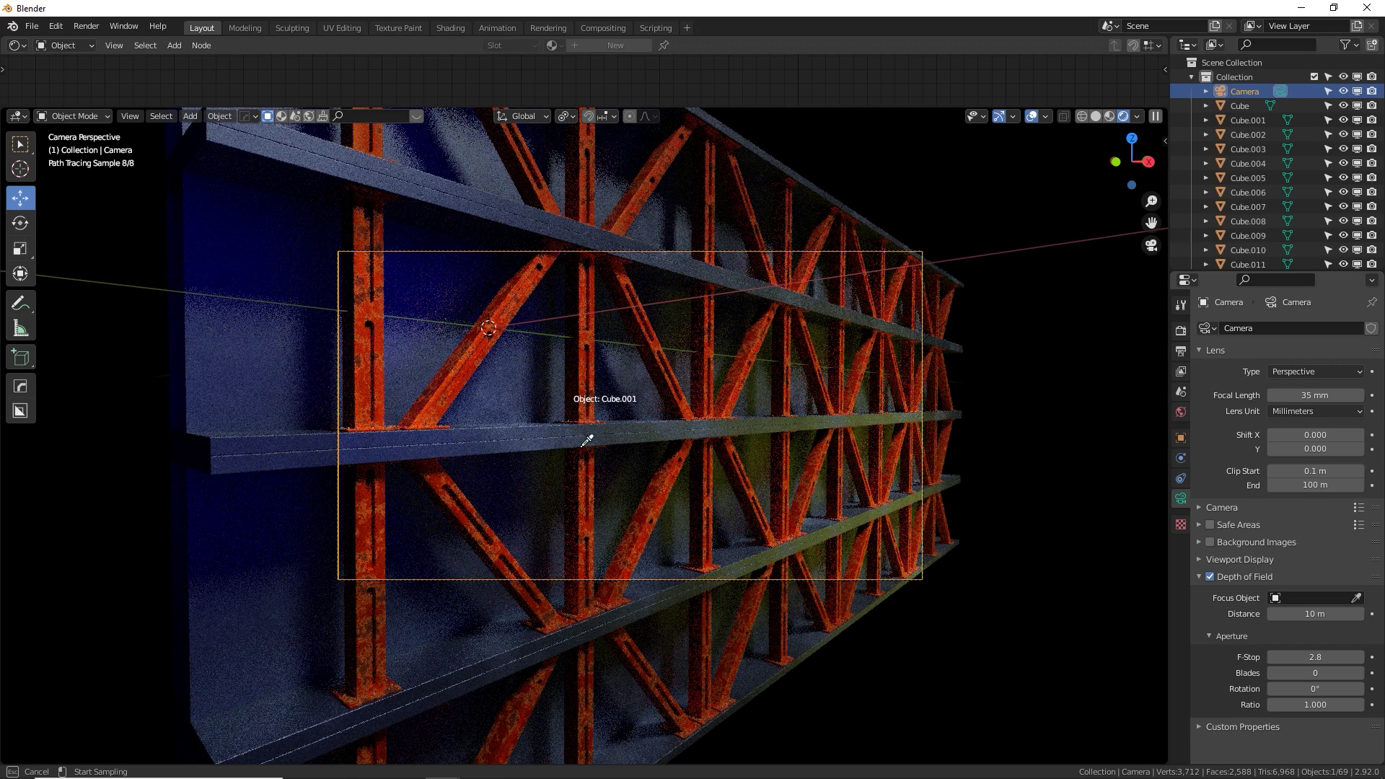
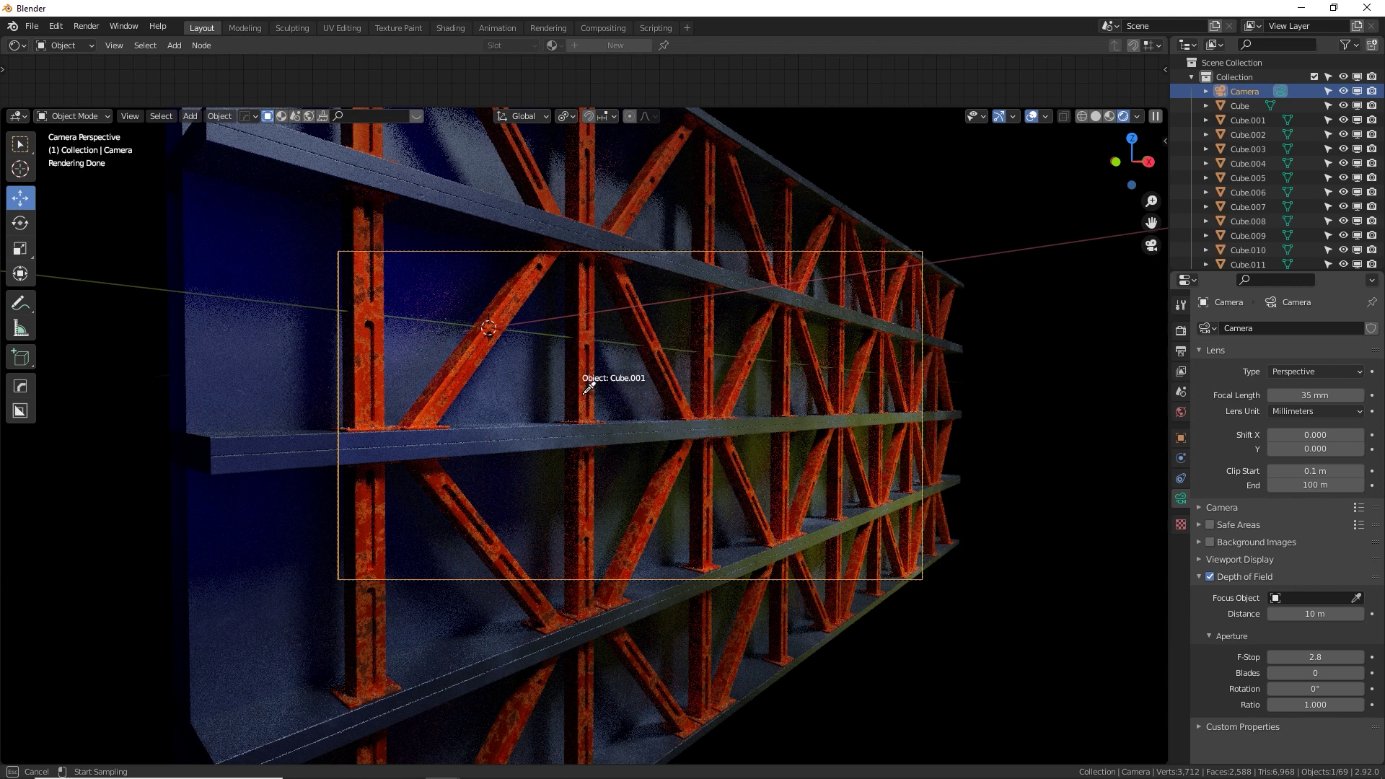
pyautogui.click(704, 392)
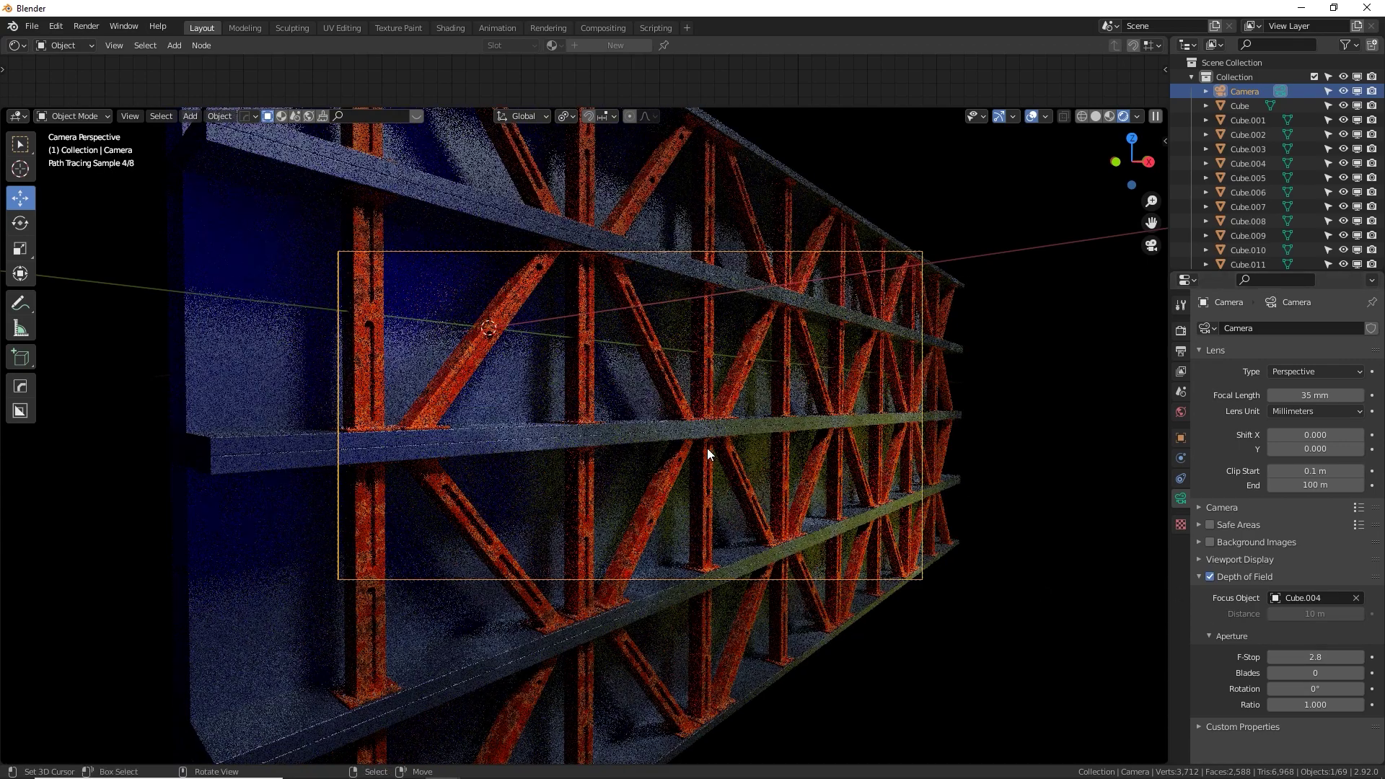
# Try depth-of-field F-Stop values of 0.5 and 0.2 on the camera.
pyautogui.click(1303, 657)
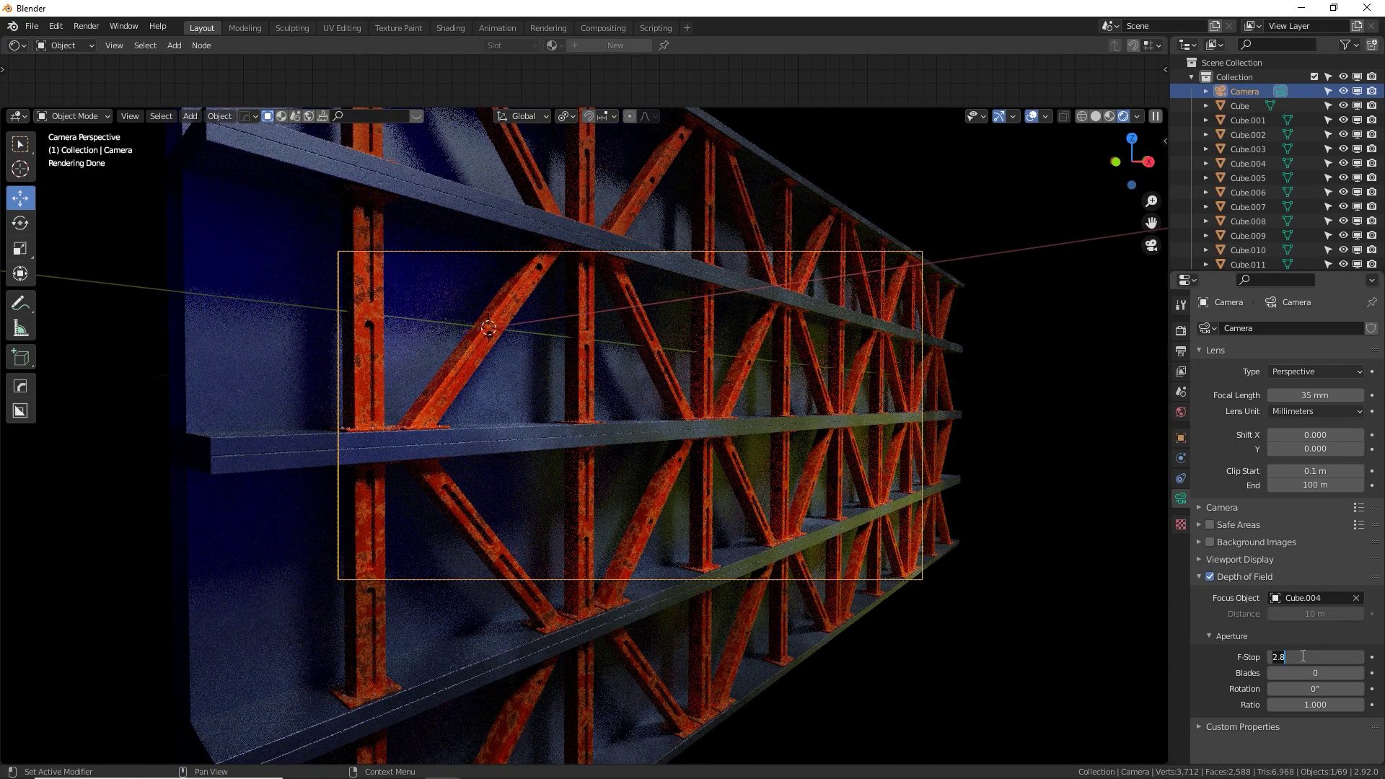
pyautogui.write('0.5')
pyautogui.press('Return')
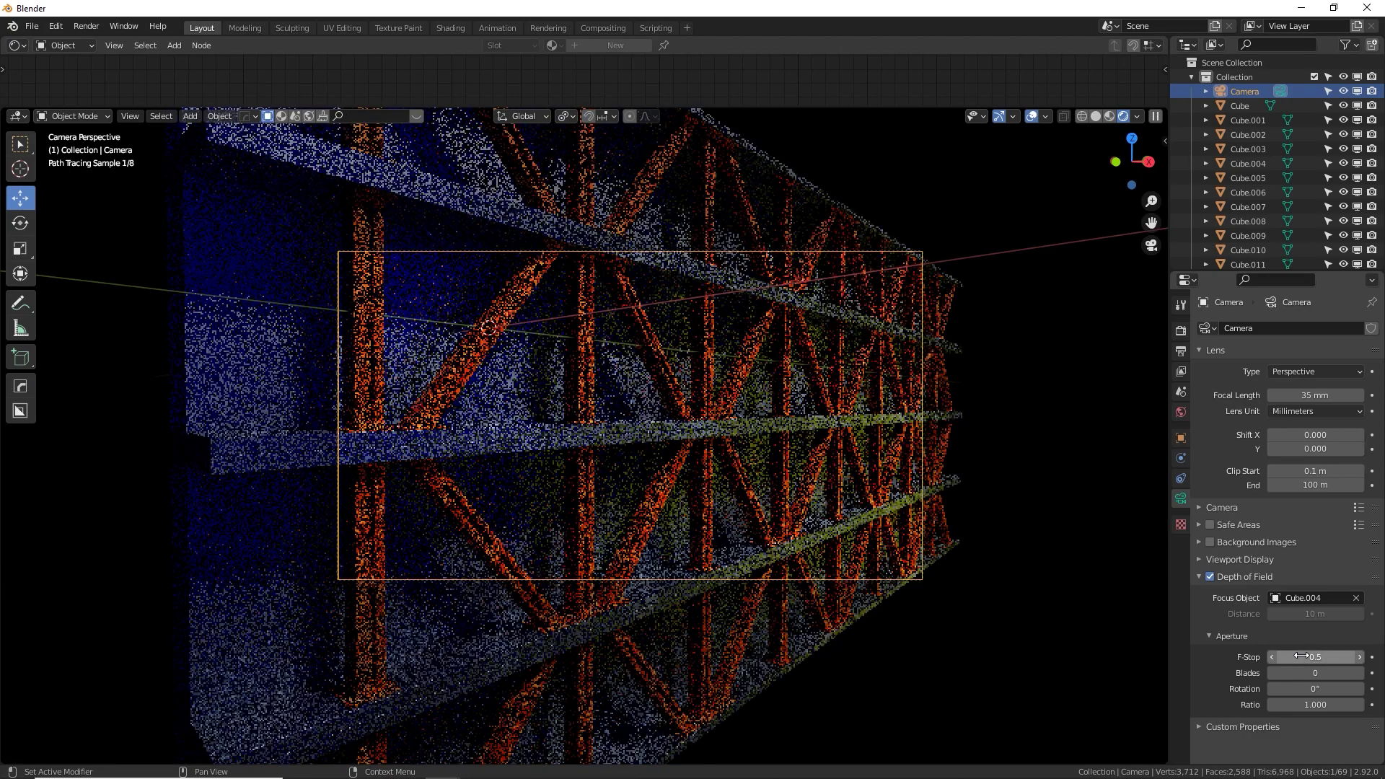
pyautogui.scroll(2, 980, 524)
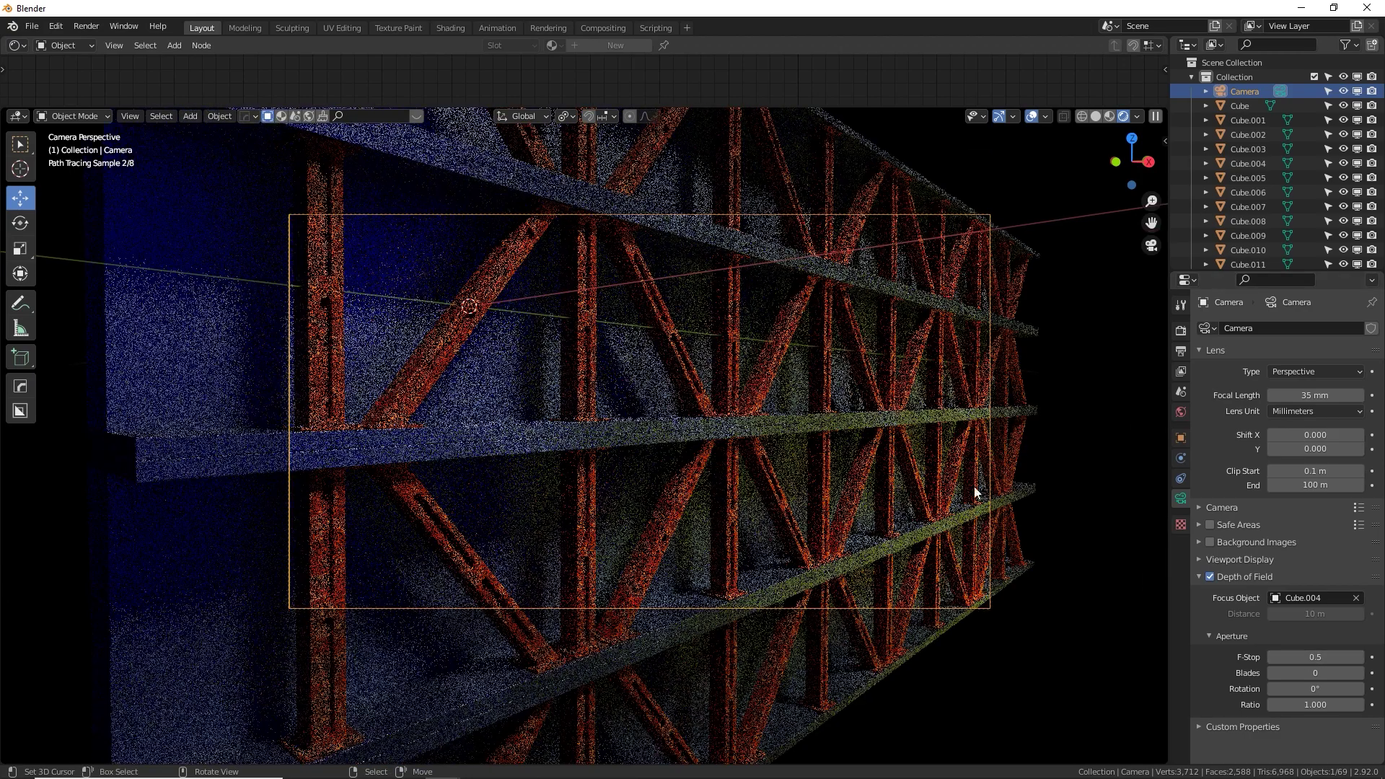
pyautogui.click(1336, 658)
pyautogui.press('BackSpace')
pyautogui.write('2')
pyautogui.press('Return')
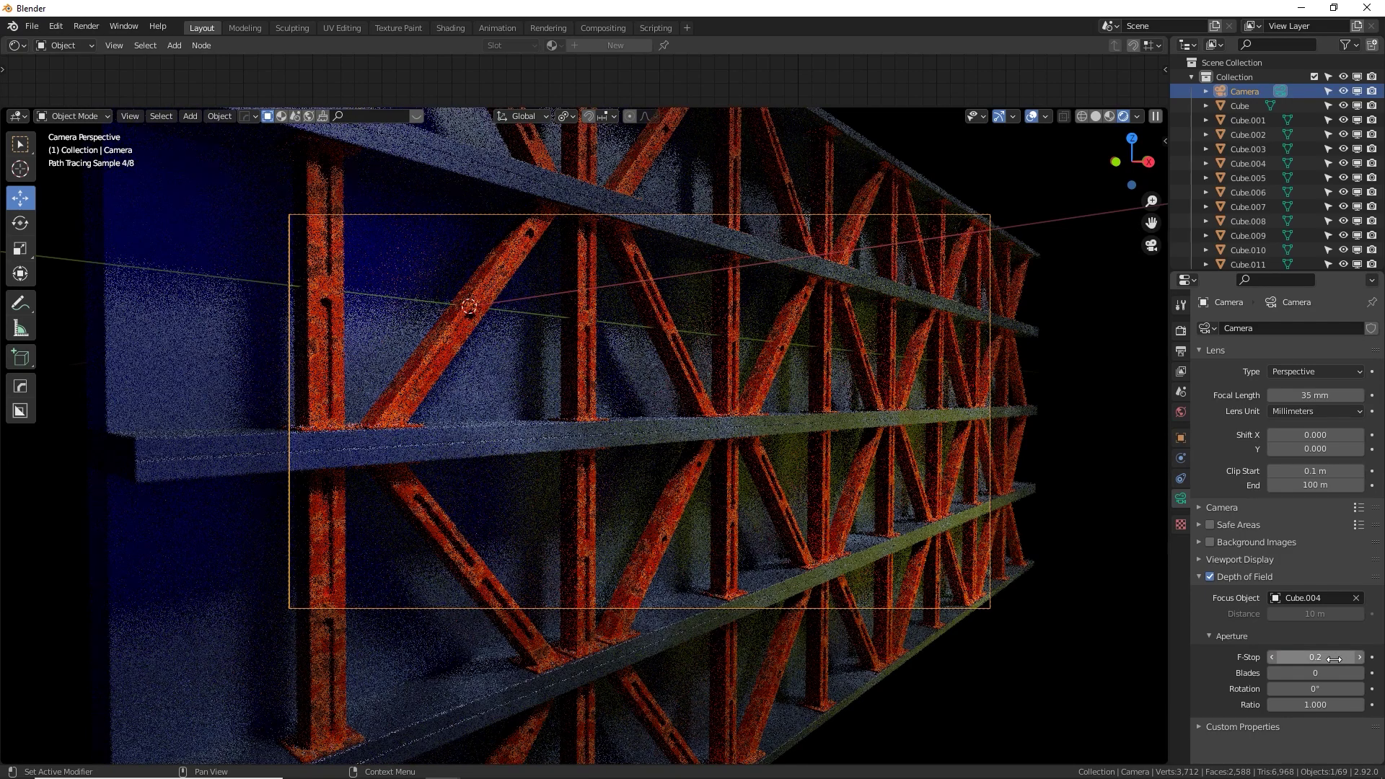
# Try a camera F-Stop of 0.1, and settle on 0.3.
pyautogui.click(1306, 657)
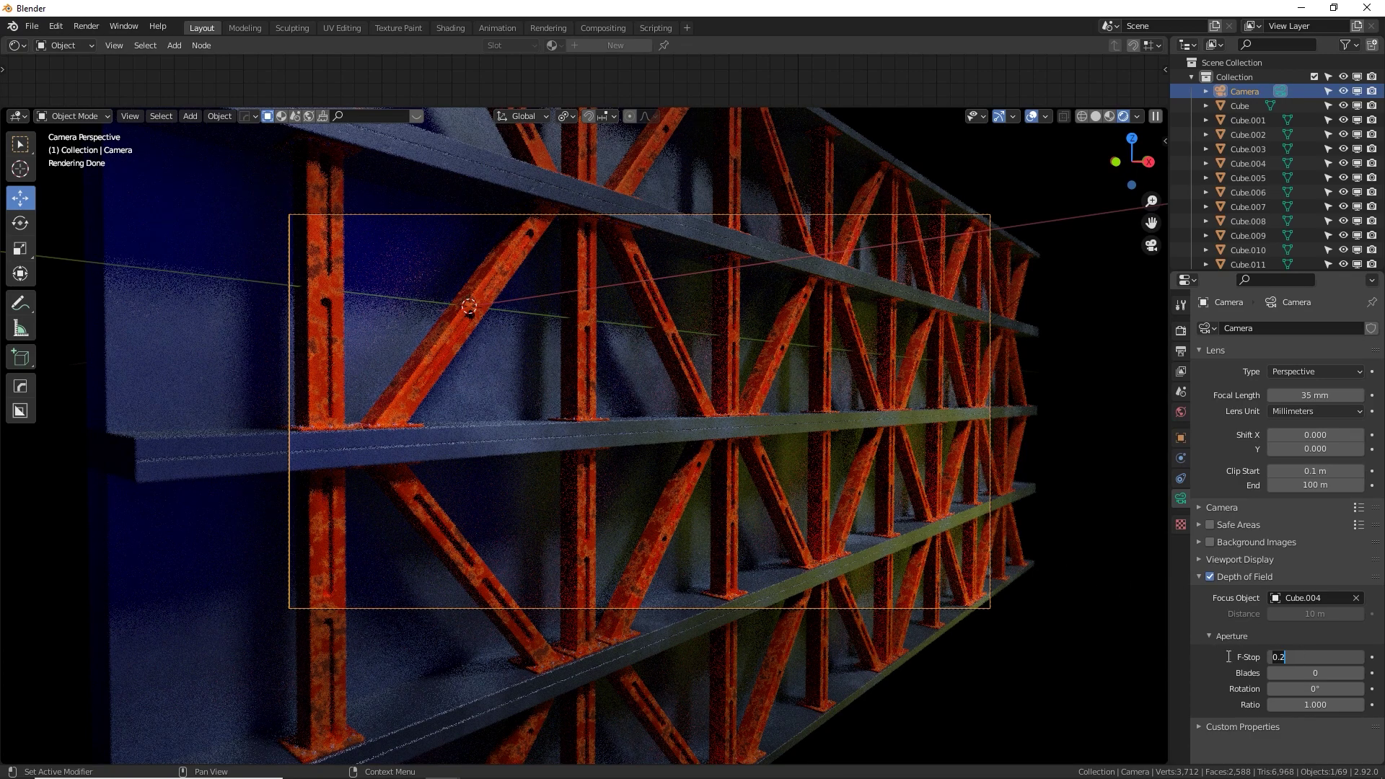
pyautogui.press('BackSpace')
pyautogui.write('1')
pyautogui.press('Return')
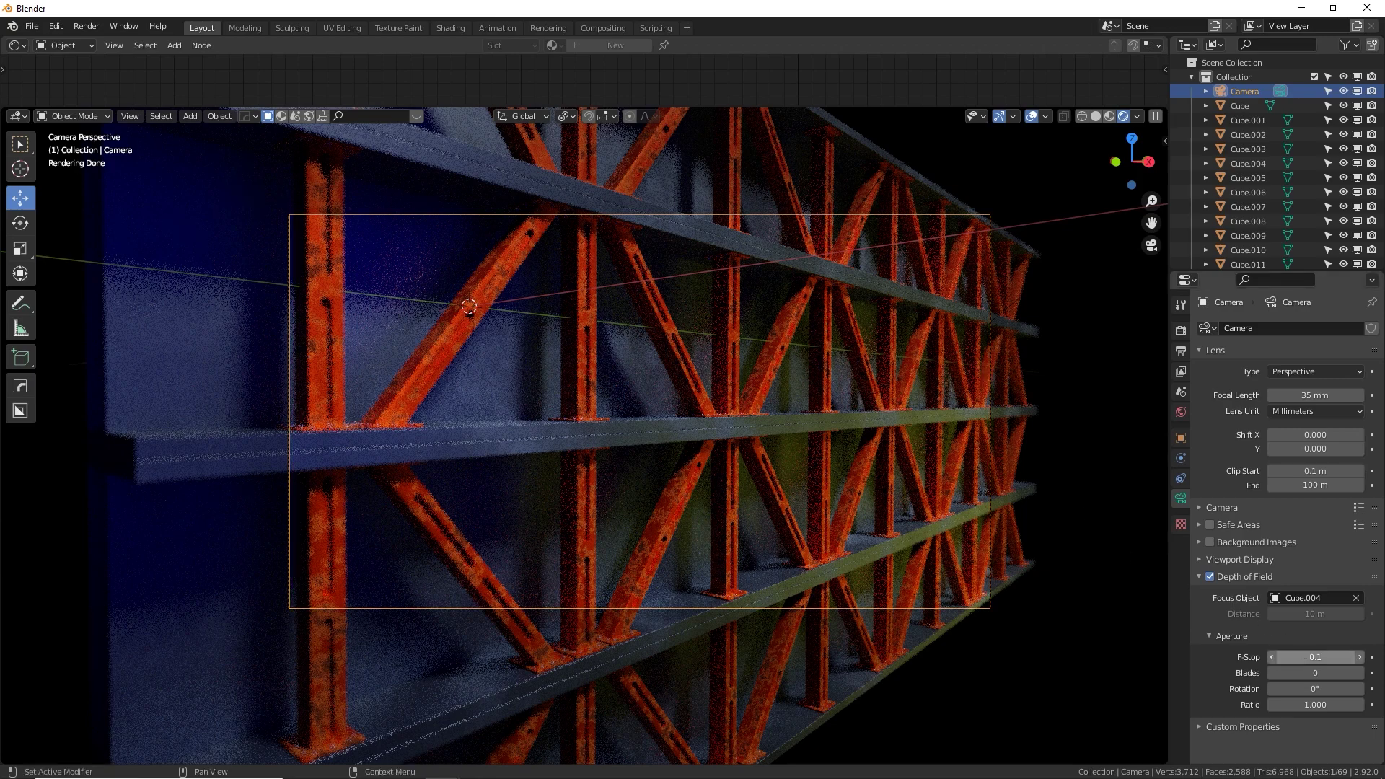
pyautogui.moveTo(1312, 656); pyautogui.dragTo(1312, 656)
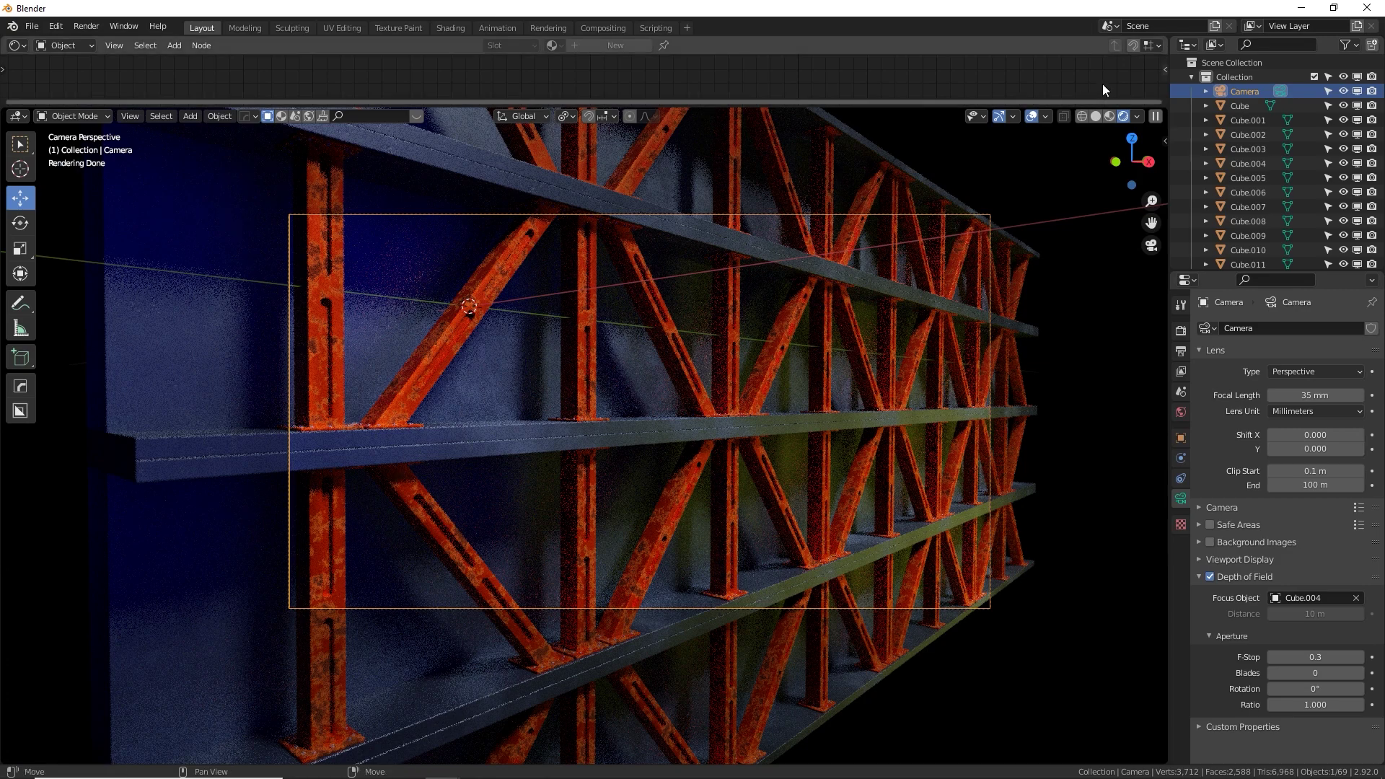
# Switch the viewport to material preview, render the camera view as a still image, and examine the full render.
pyautogui.click(1111, 116)
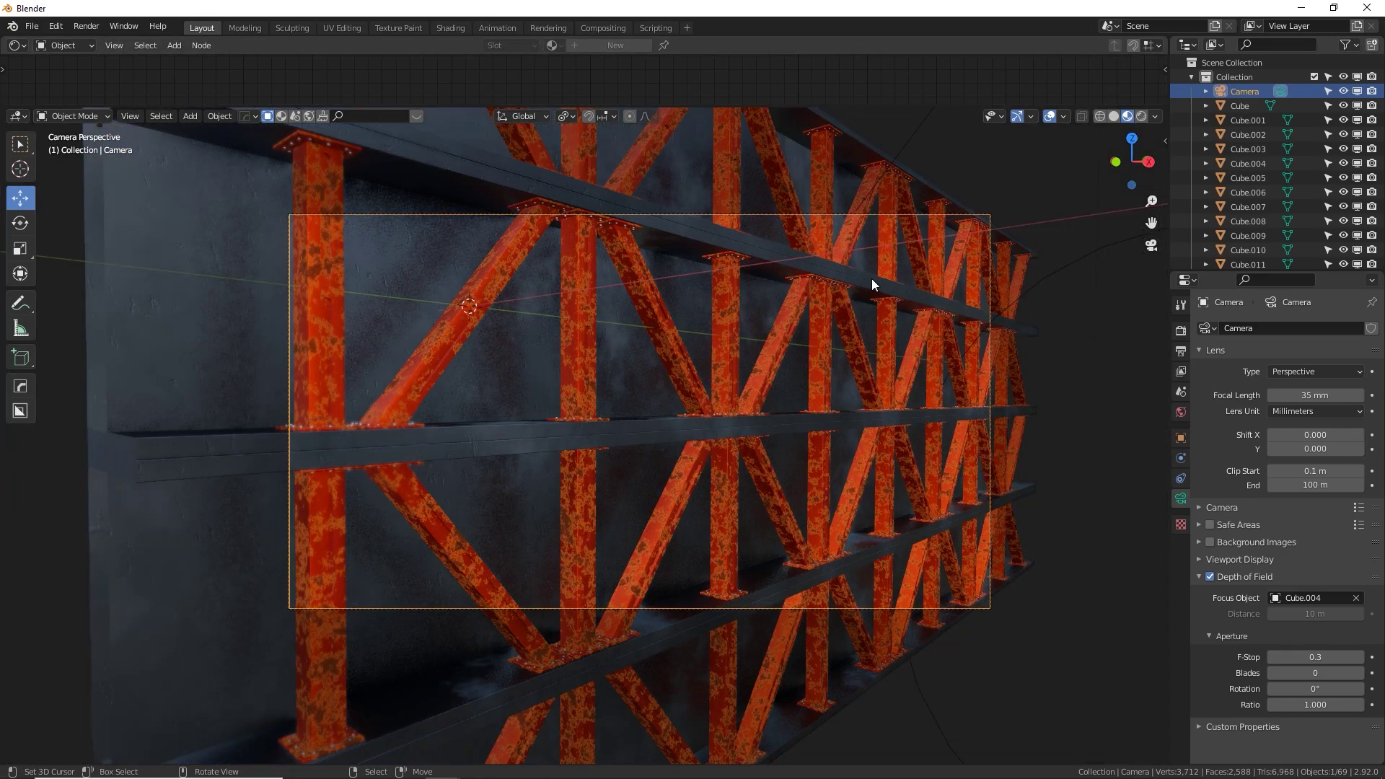
pyautogui.press('F12')
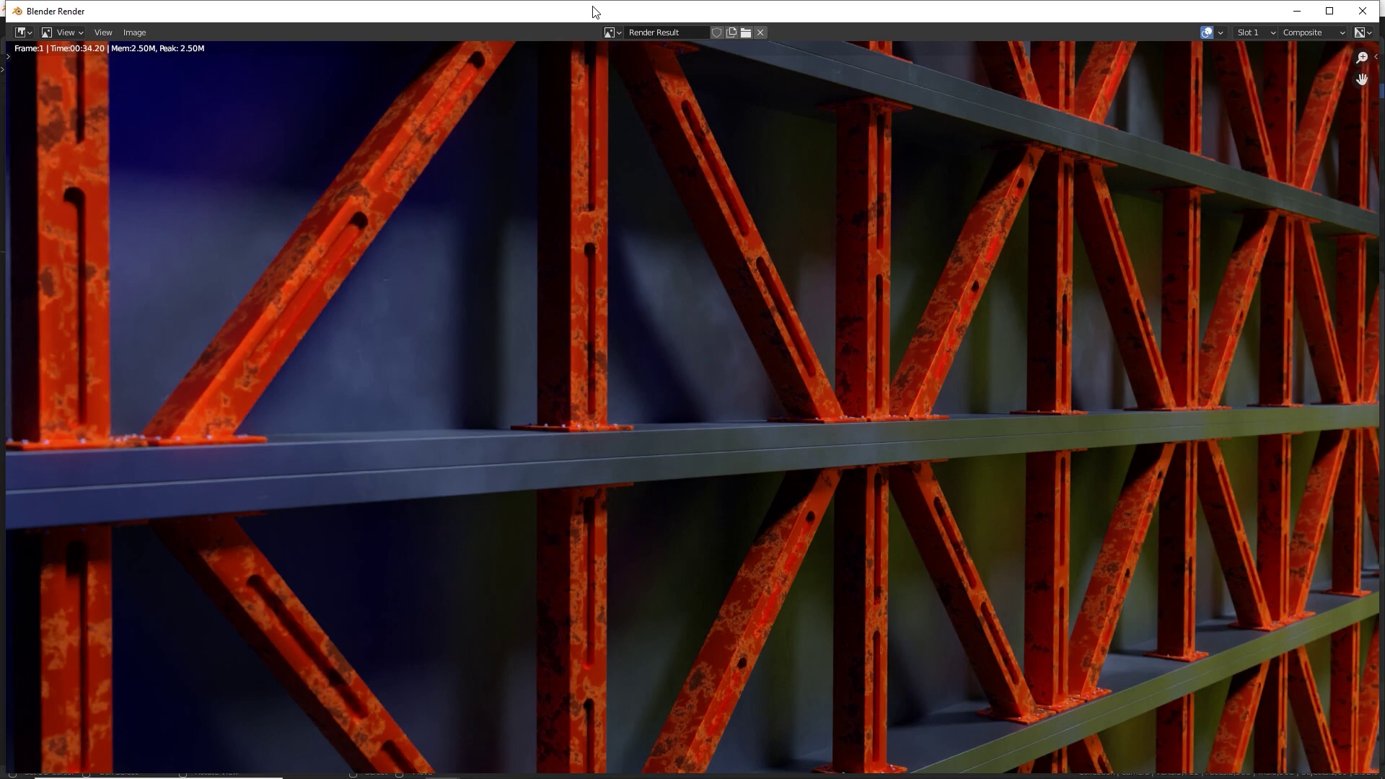
pyautogui.press('Escape')
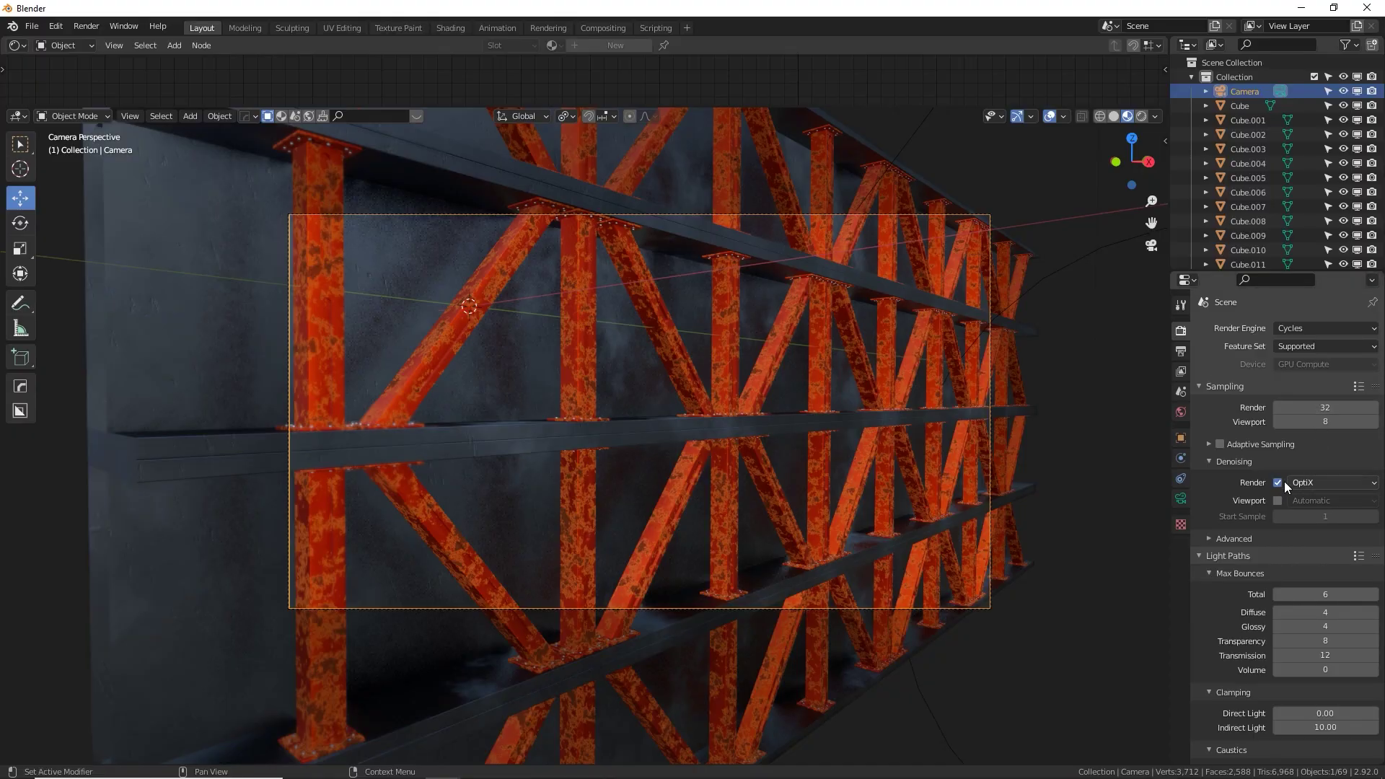
pyautogui.hotkey('alt', 'Tab')
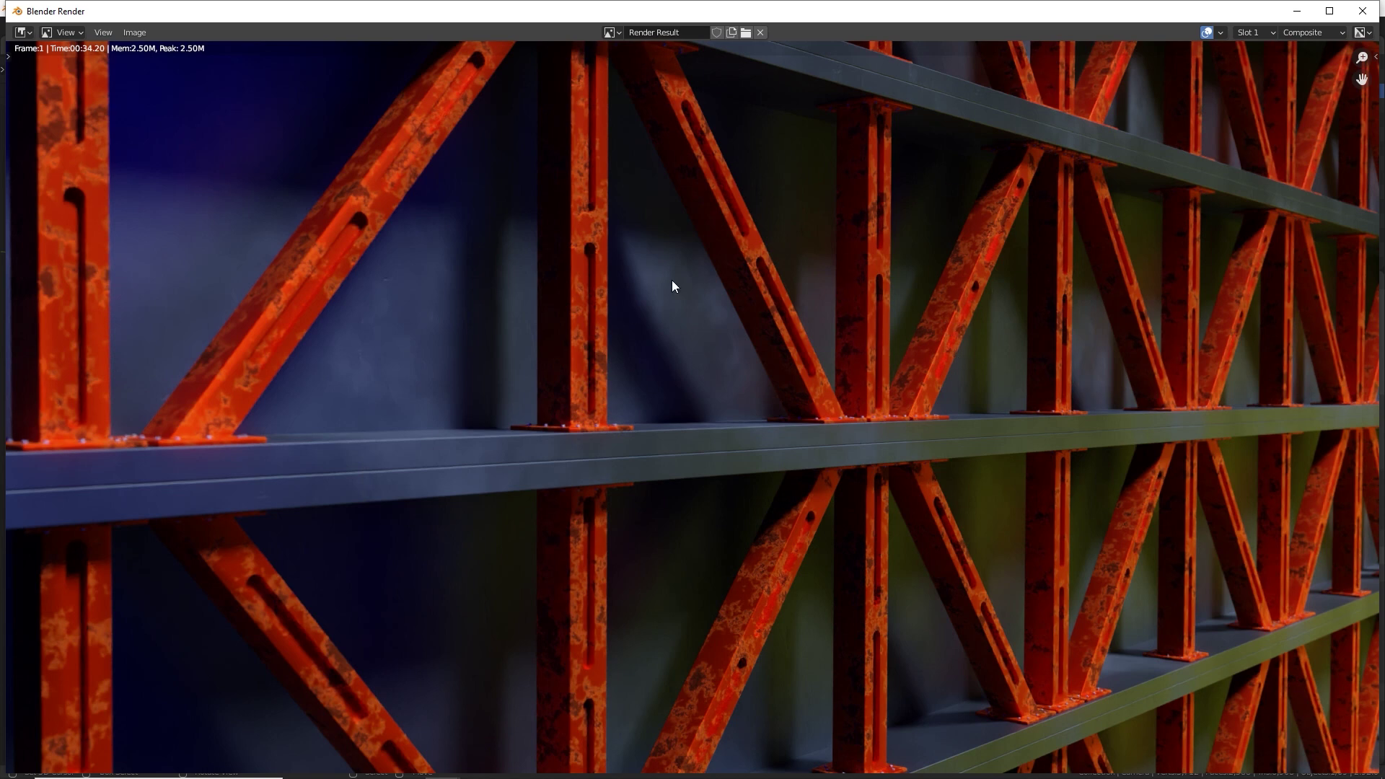
pyautogui.scroll(-1, 700, 271)
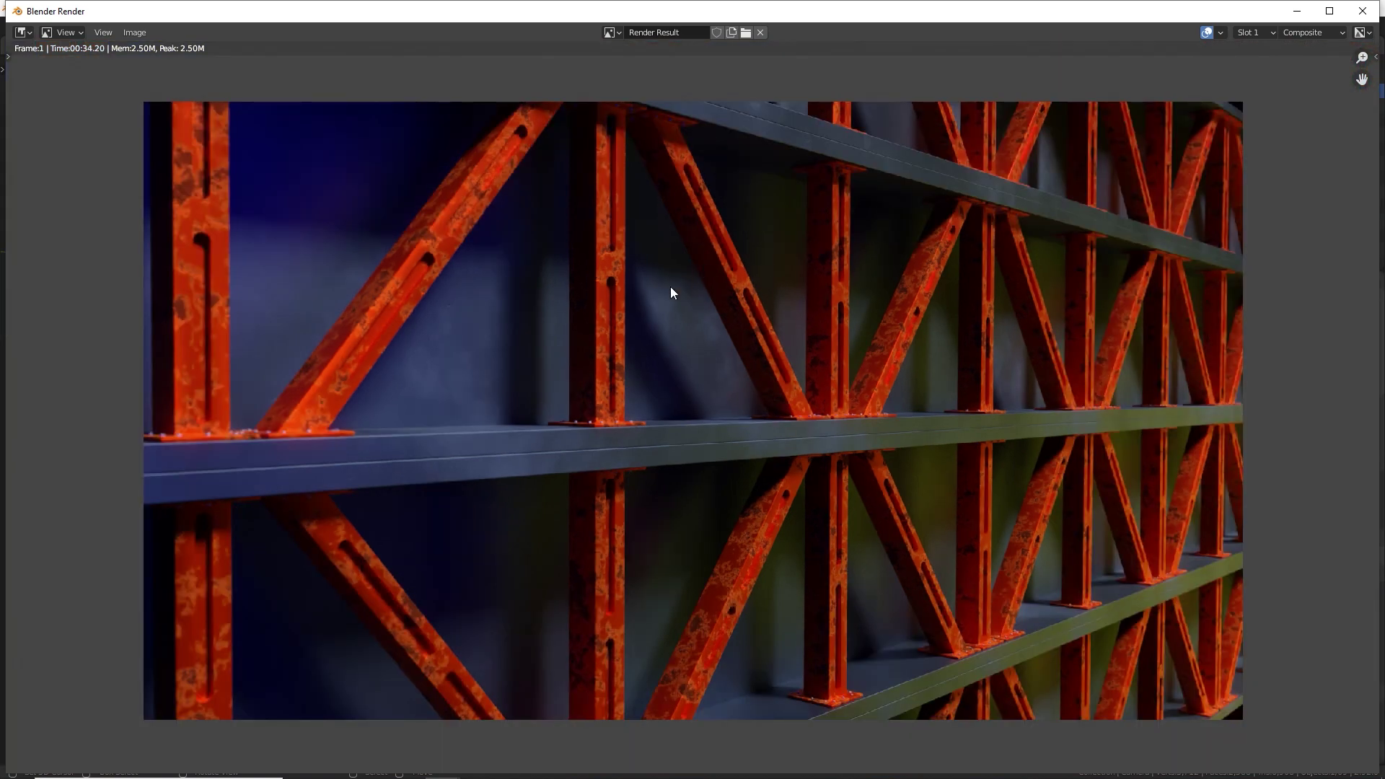